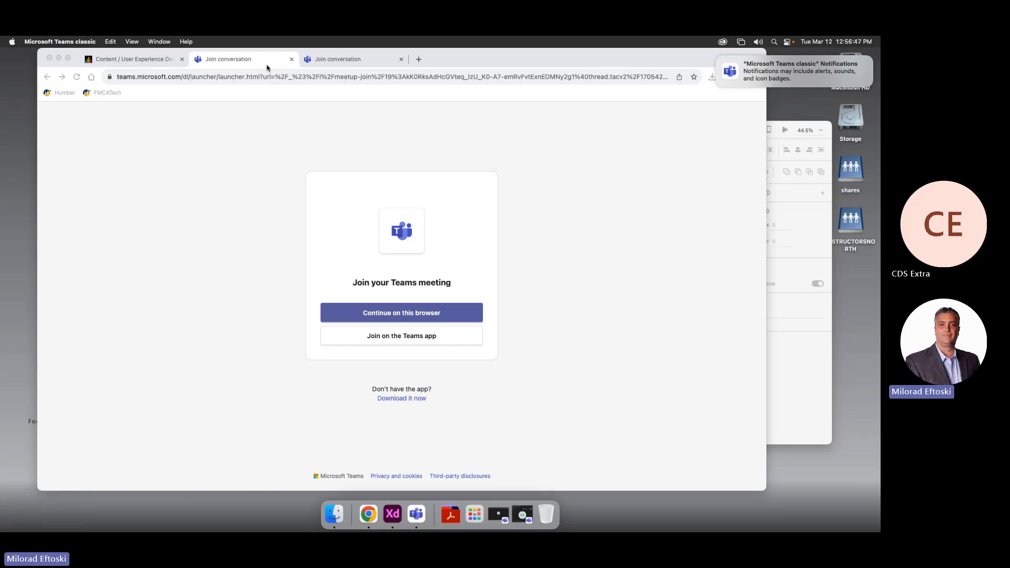
# From the course Gradebook, open Mobile App Group Project's Content and Settings tab
pyautogui.click(239, 170)
pyautogui.click(138, 60)
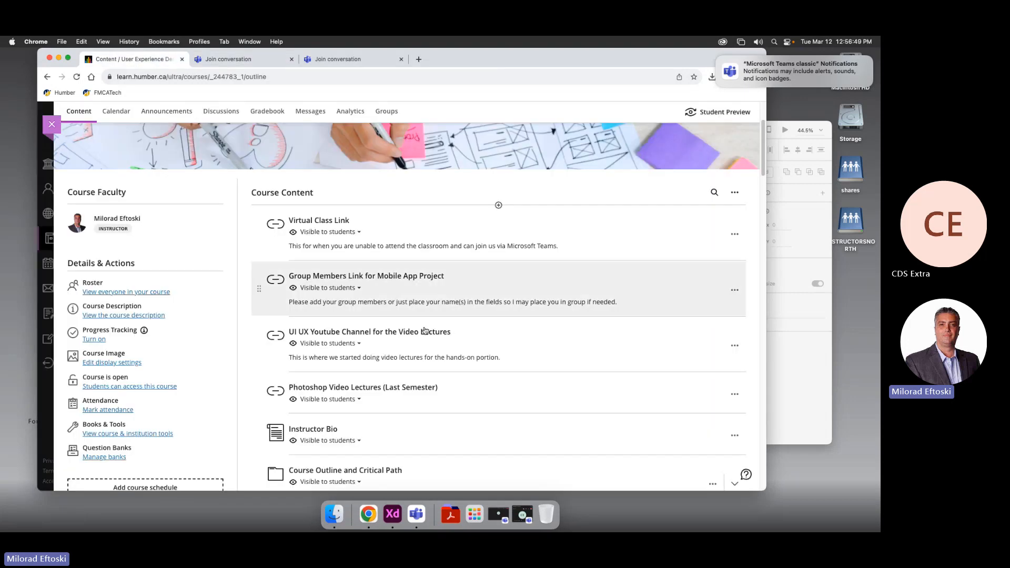
pyautogui.click(267, 111)
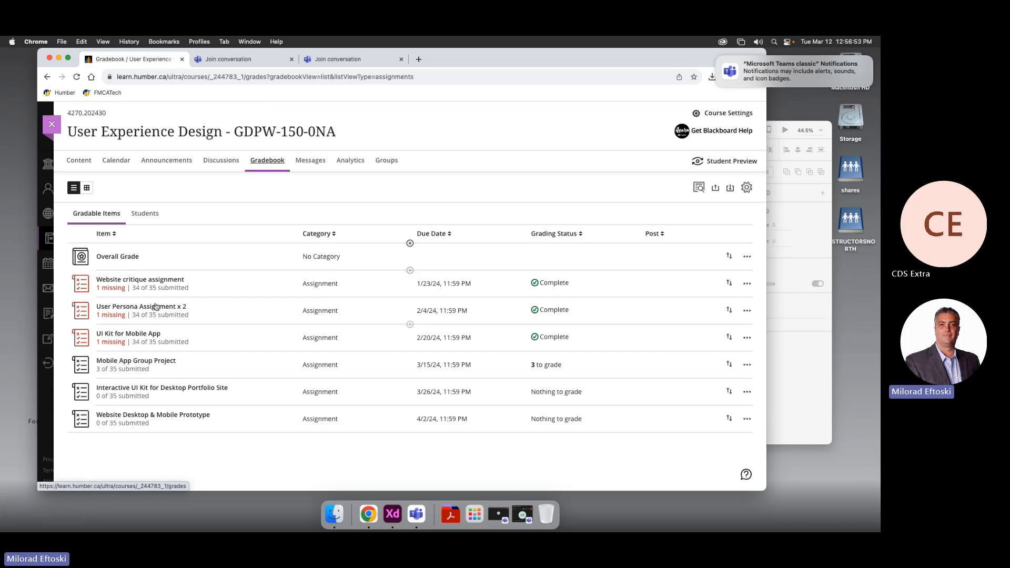
pyautogui.click(156, 362)
pyautogui.click(116, 161)
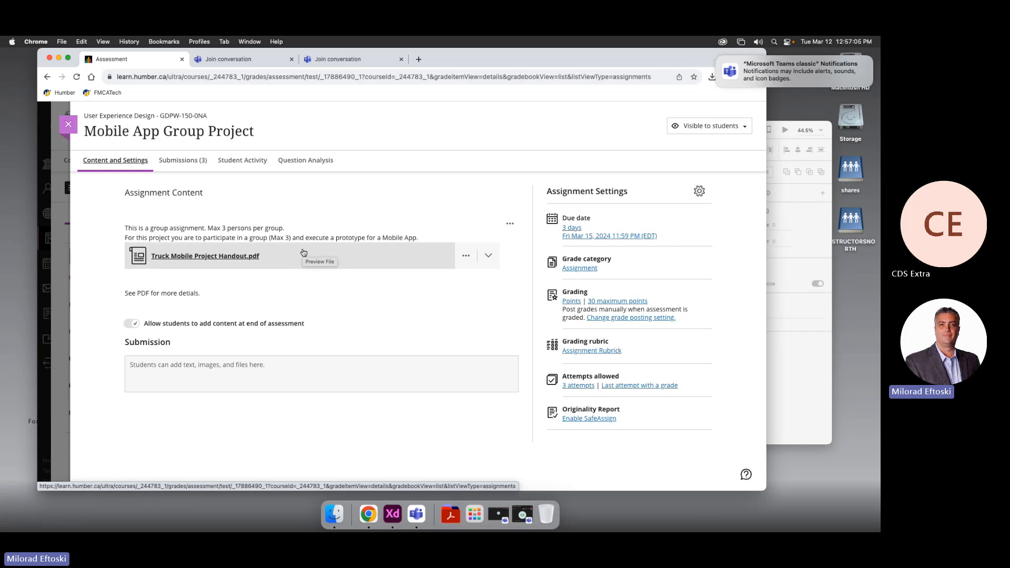
# Preview the Truck Mobile Project Handout and highlight its Research, Site Map, Wireframe and Prototype criteria
pyautogui.click(304, 254)
pyautogui.scroll(-10, 354, 316)
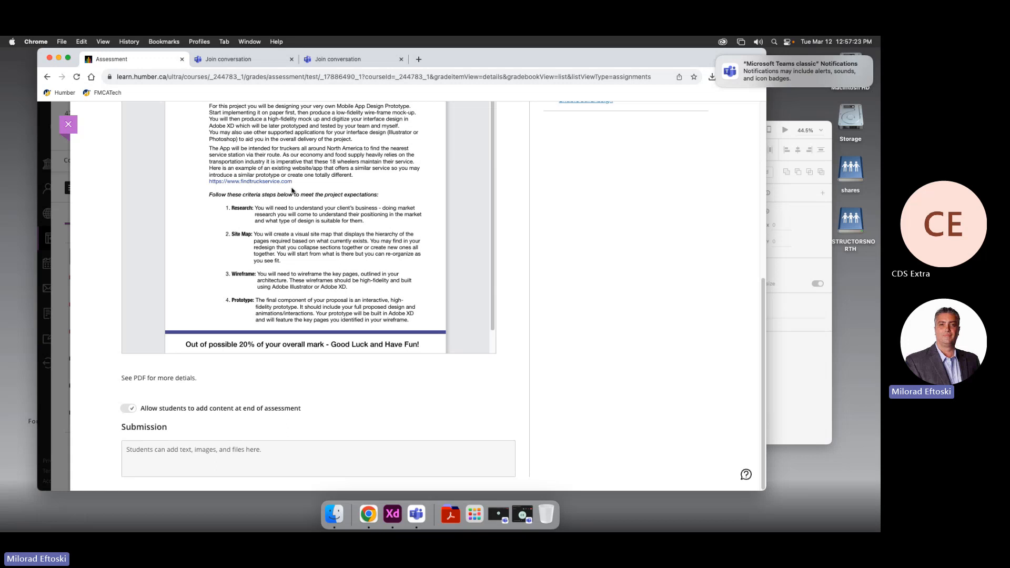
pyautogui.moveTo(255, 207); pyautogui.dragTo(340, 220)
pyautogui.moveTo(254, 234); pyautogui.dragTo(331, 254)
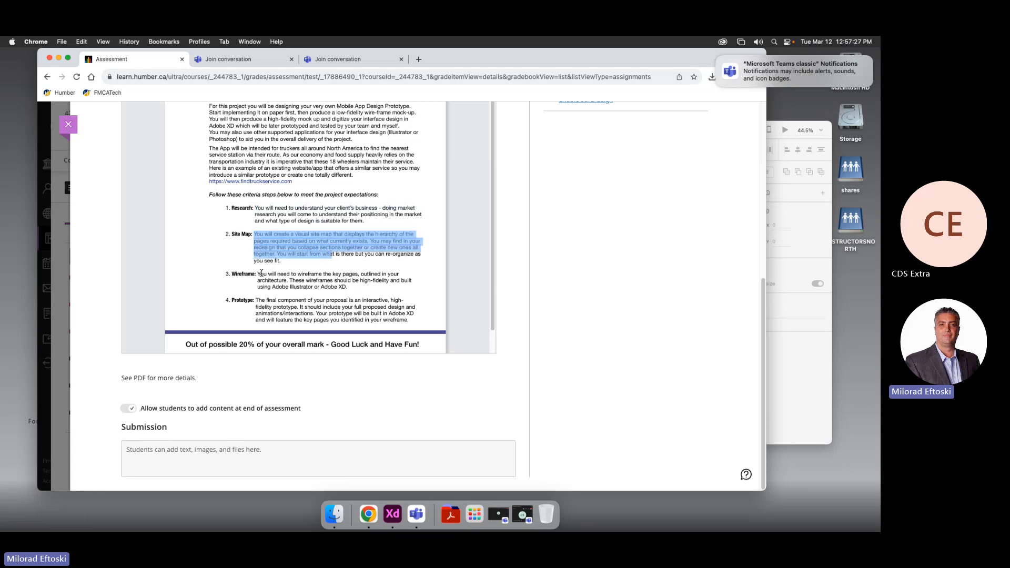
pyautogui.moveTo(257, 273); pyautogui.dragTo(347, 287)
pyautogui.click(256, 300)
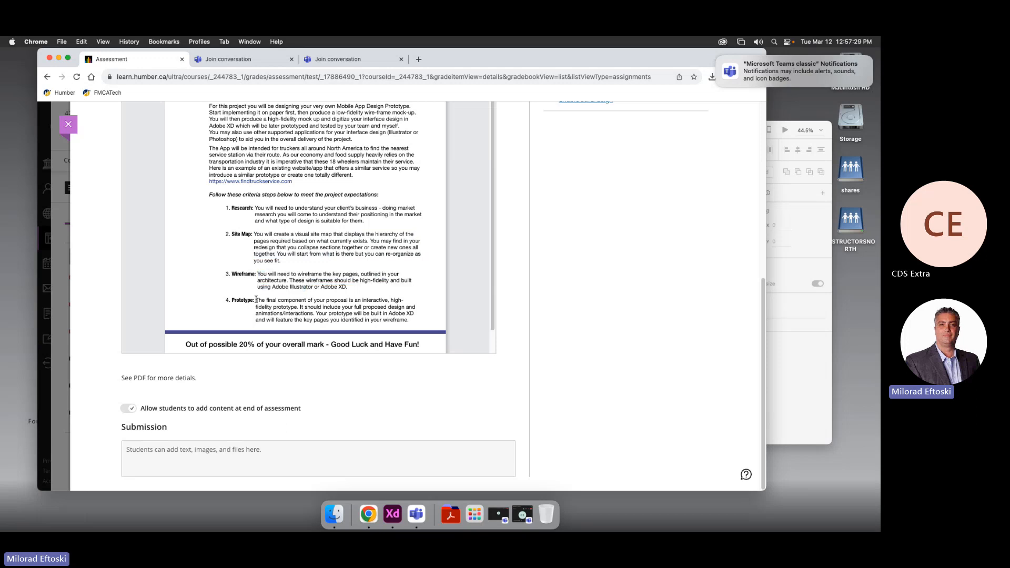
pyautogui.moveTo(256, 299); pyautogui.dragTo(318, 319)
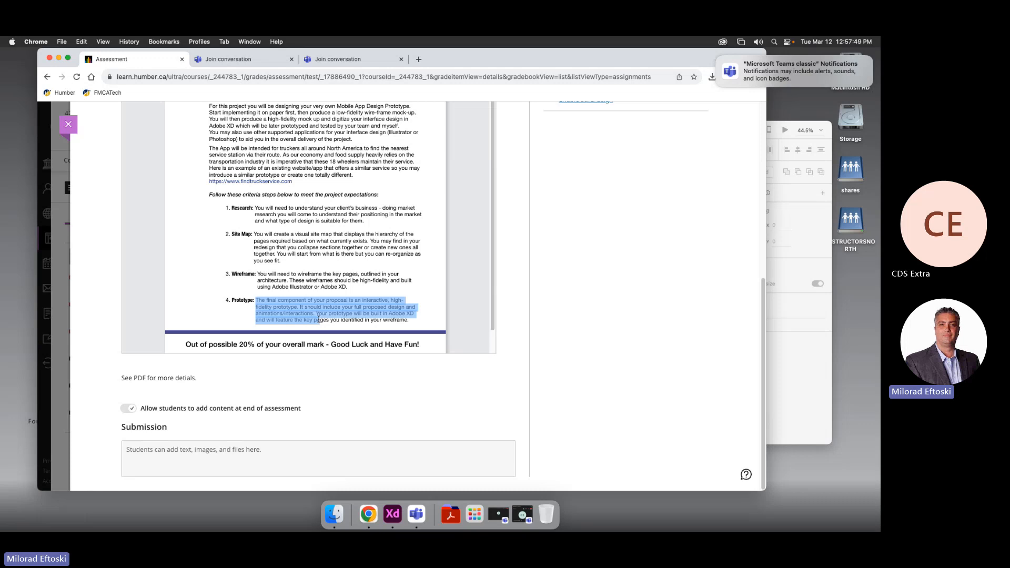
pyautogui.scroll(-2, 334, 285)
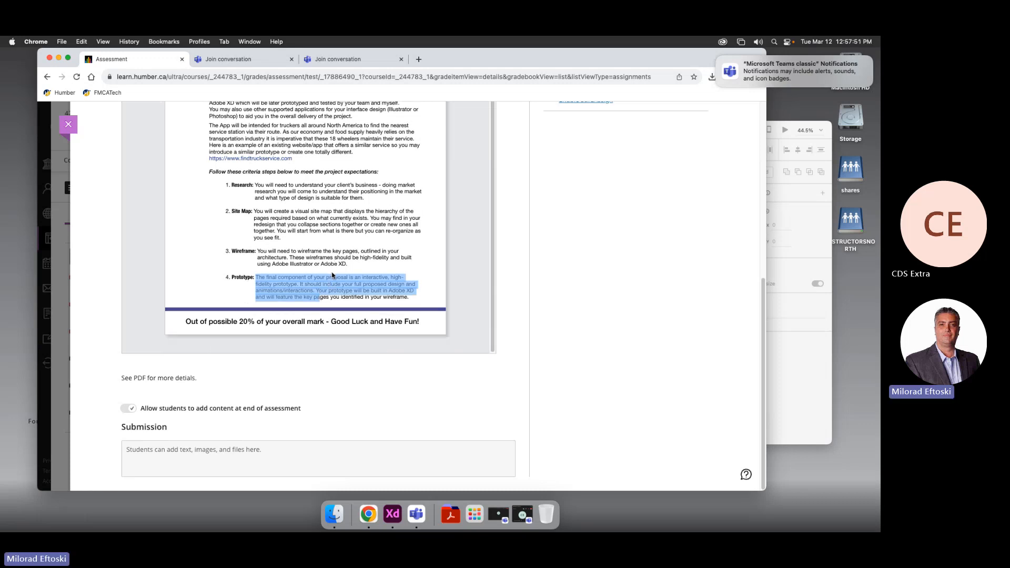
pyautogui.scroll(10, 332, 275)
# View the student submissions, then close the assignment and course to reach the Courses list
pyautogui.click(178, 161)
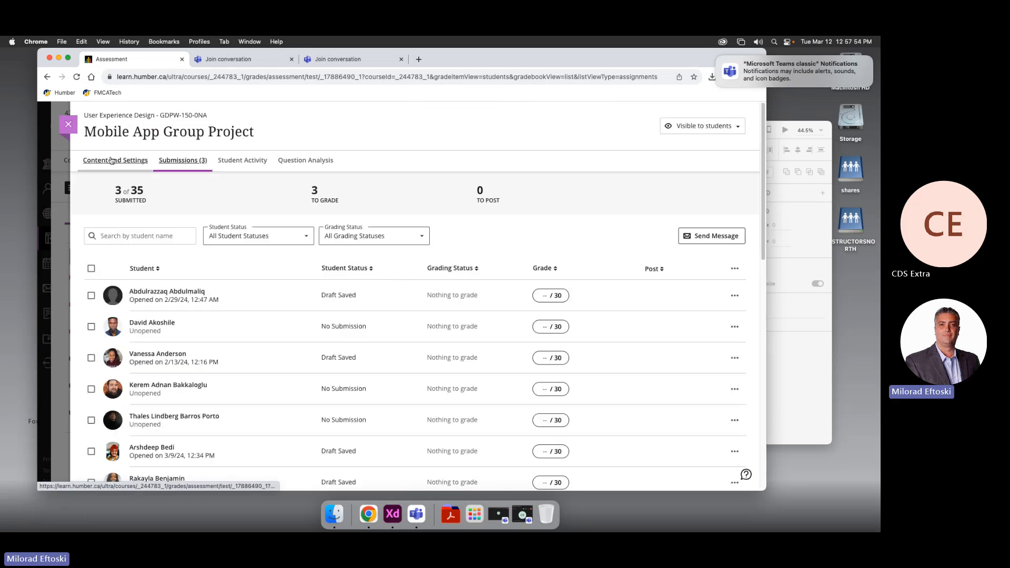
pyautogui.click(68, 125)
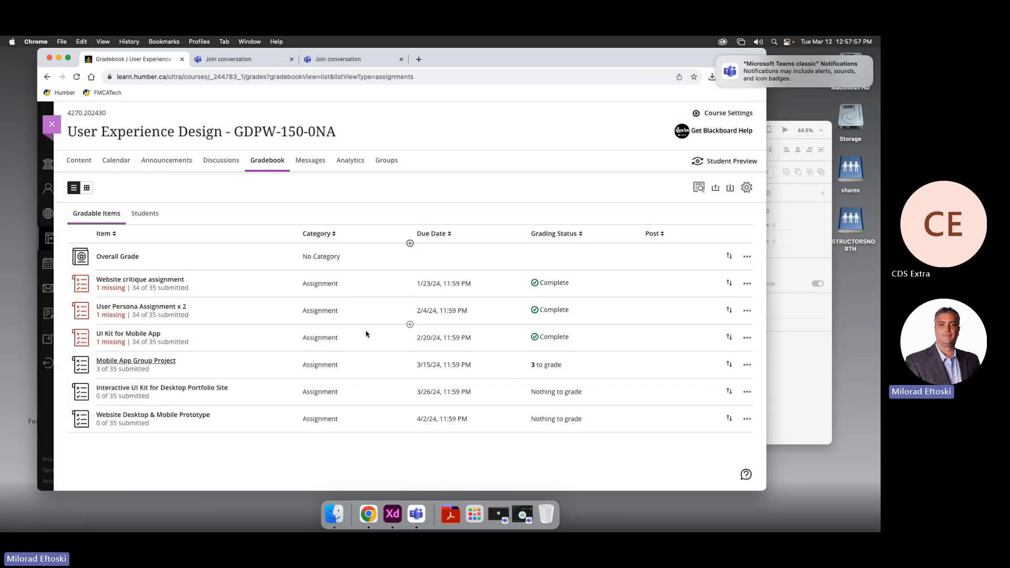
pyautogui.click(51, 124)
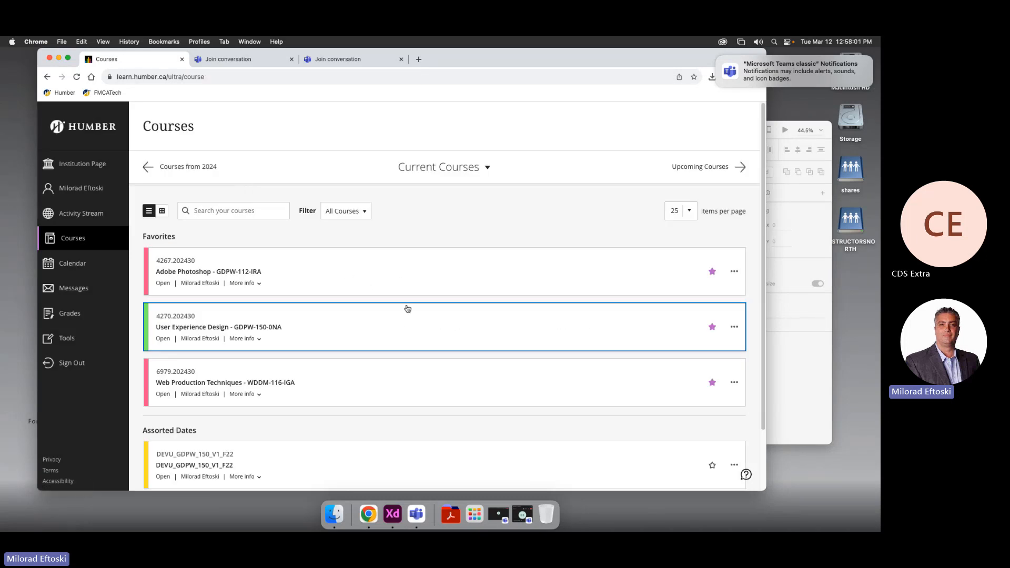
# Open User Experience Design and expand Class 09 to reveal Assets exercise.xd and Buttons and switches.xd
pyautogui.click(389, 331)
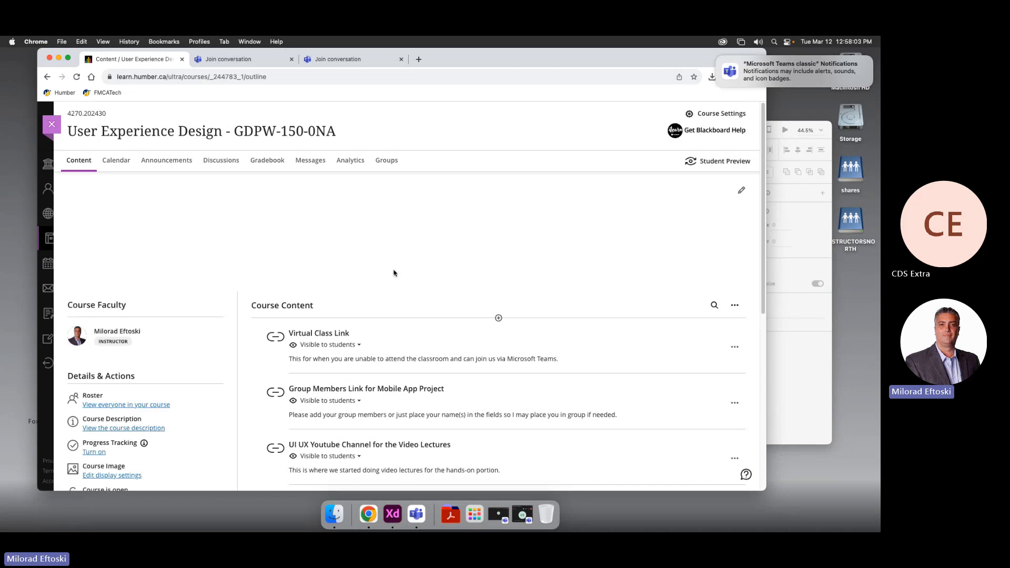
pyautogui.scroll(-6, 418, 294)
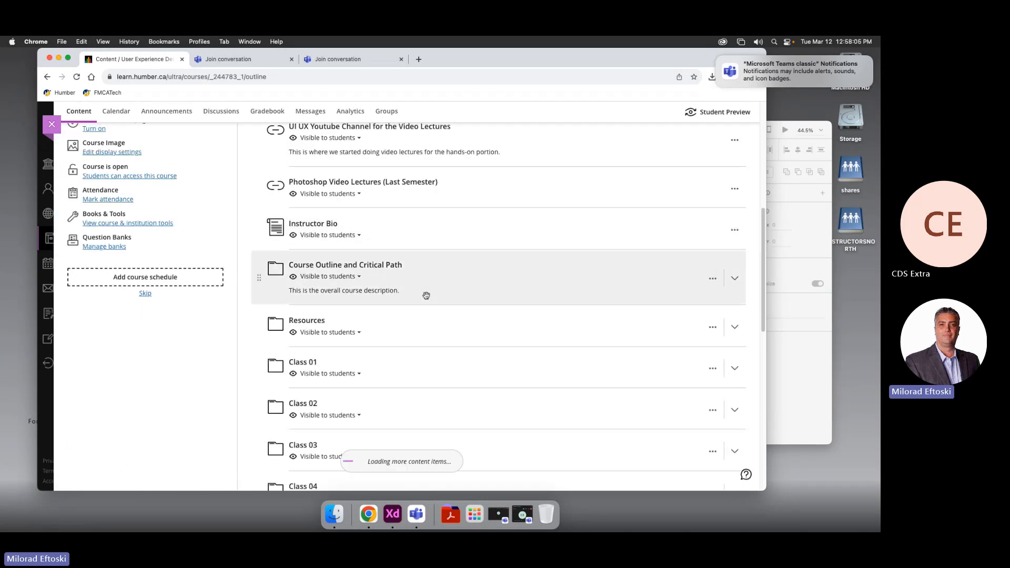
pyautogui.scroll(-10, 426, 296)
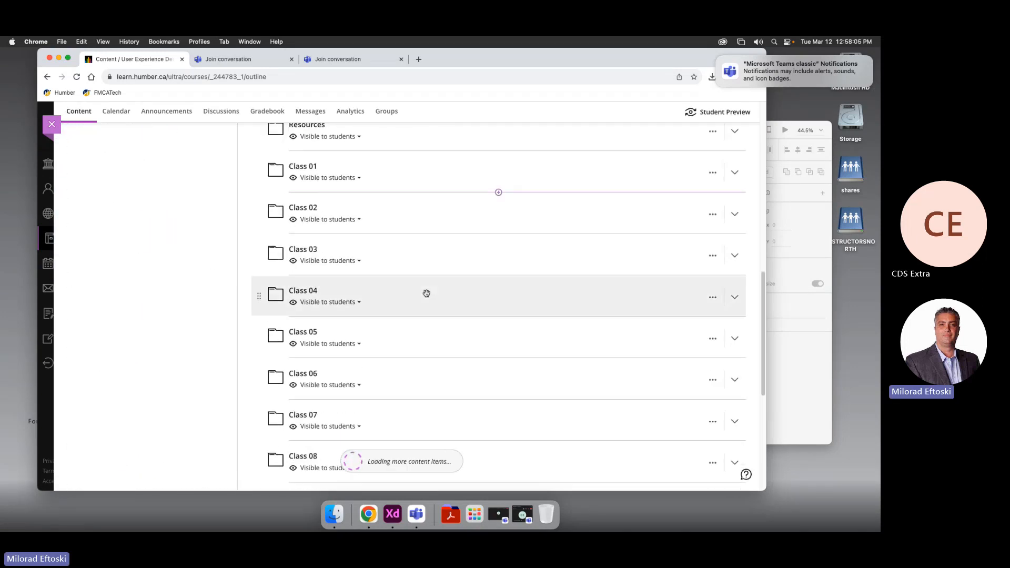
pyautogui.click(427, 217)
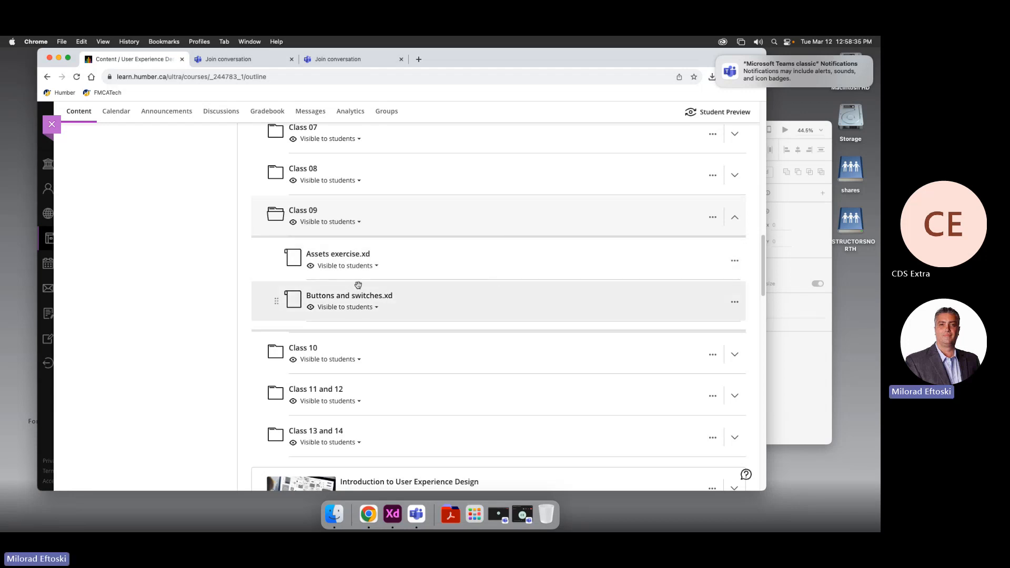
# Expand the Class 10 folder to list its assignments, and open a new Google tab
pyautogui.moveTo(359, 286)
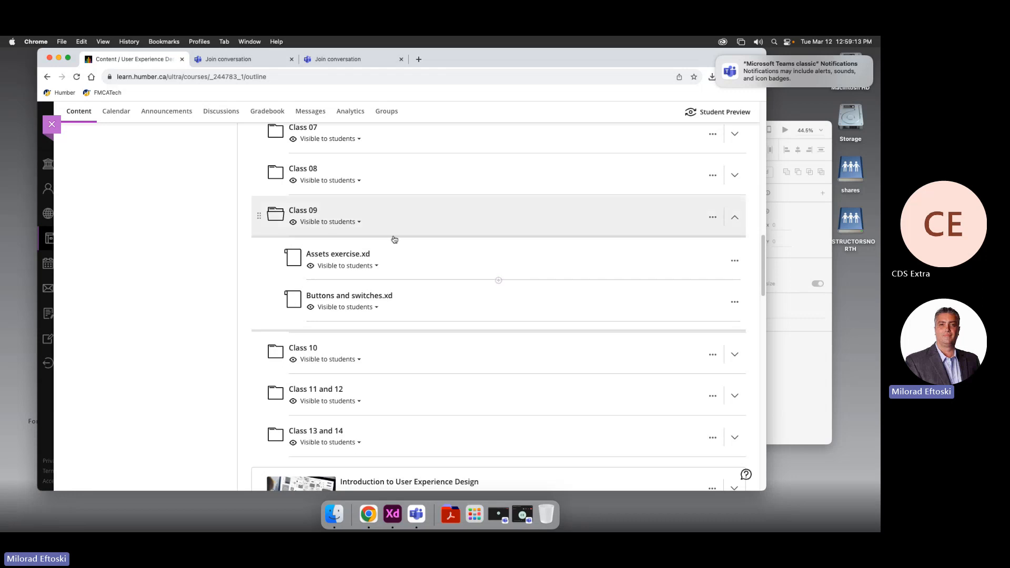
pyautogui.scroll(-1, 424, 305)
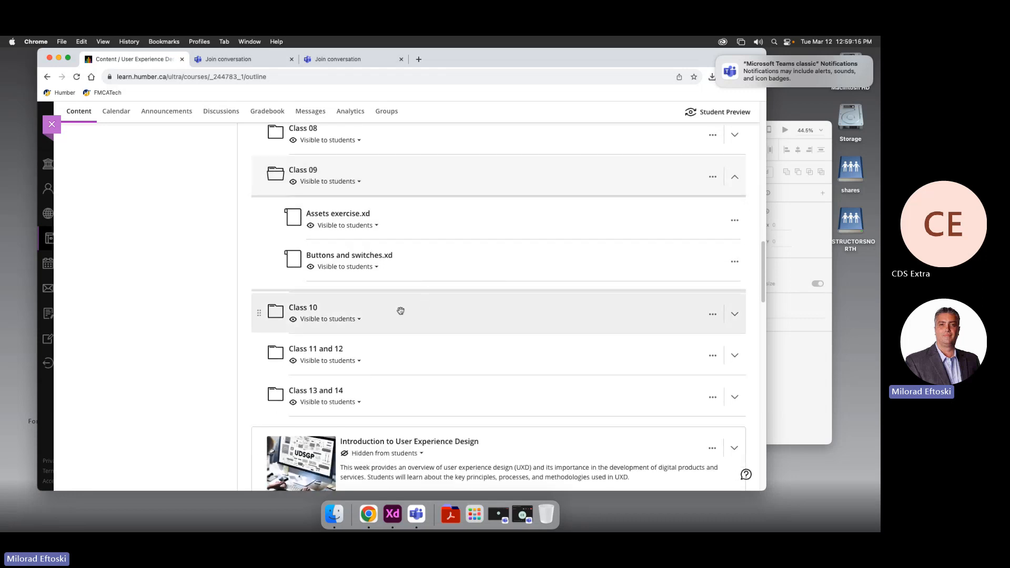
pyautogui.click(399, 314)
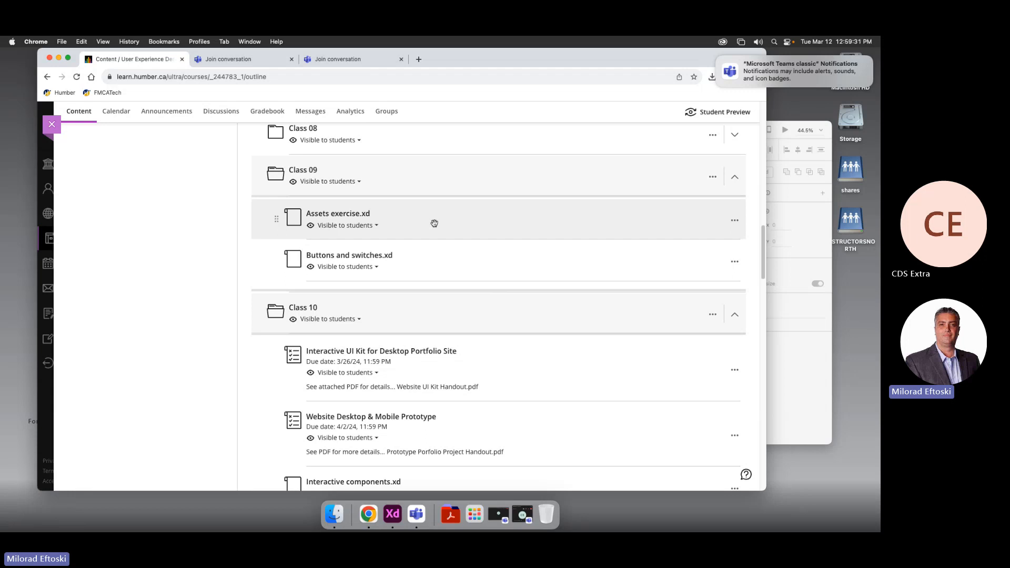
pyautogui.click(419, 59)
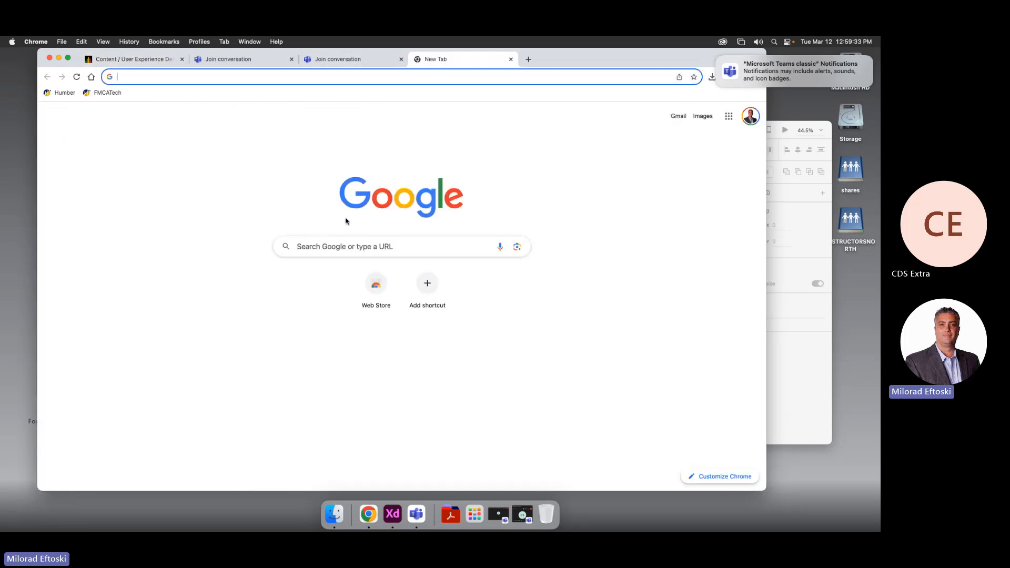
# Search Google for 'xd to figma'
pyautogui.click(343, 248)
pyautogui.write('xd to')
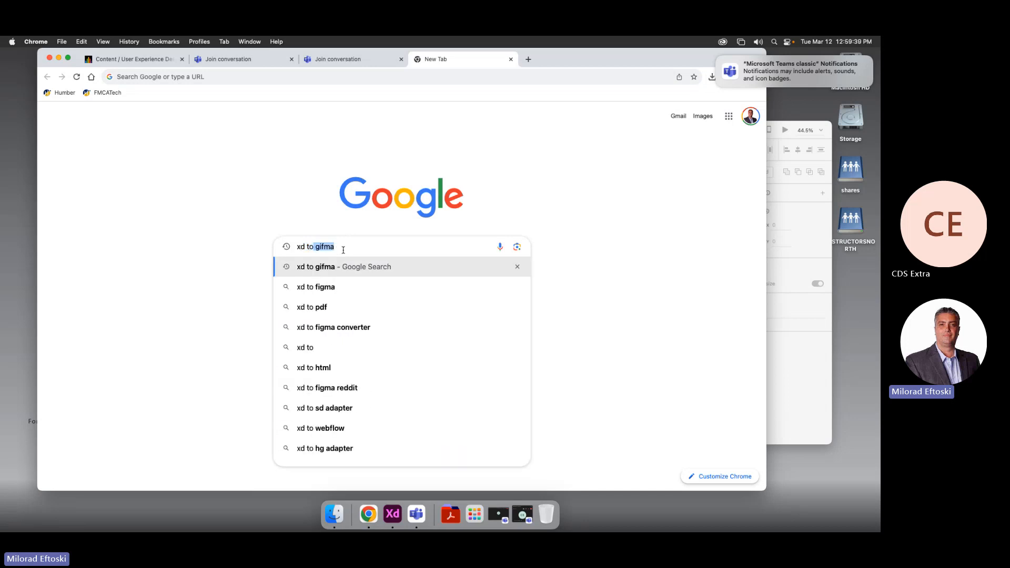
pyautogui.press('Return')
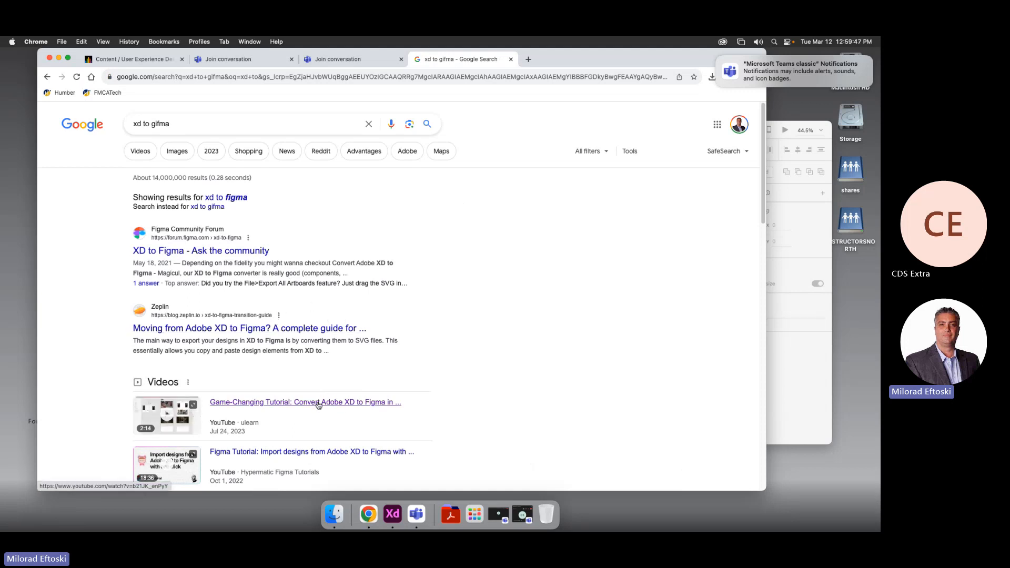
# Read the 'XD to Figma - Ask the community' thread, selecting 'SVG' in the accepted reply
pyautogui.click(235, 252)
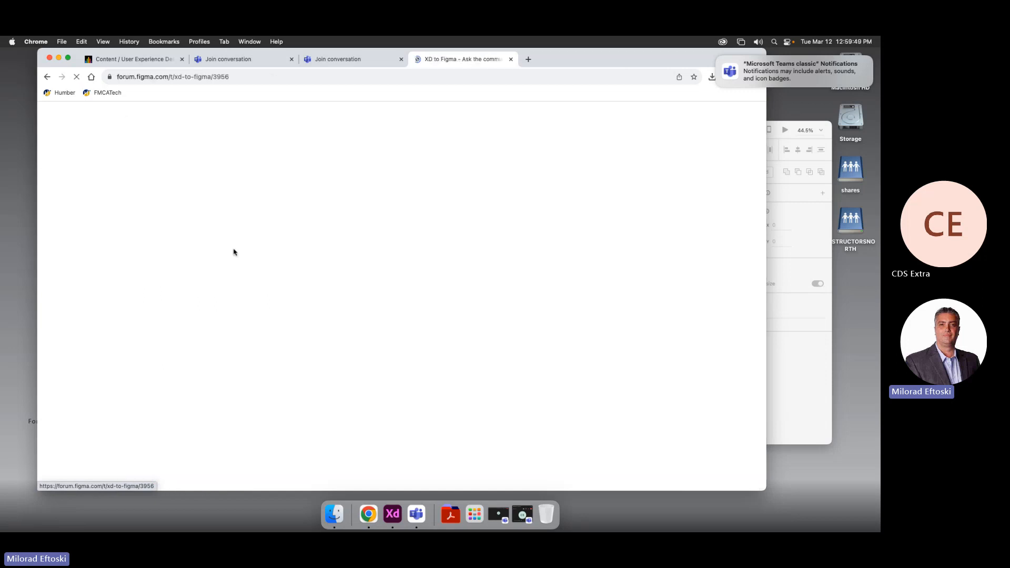
pyautogui.scroll(-5, 384, 309)
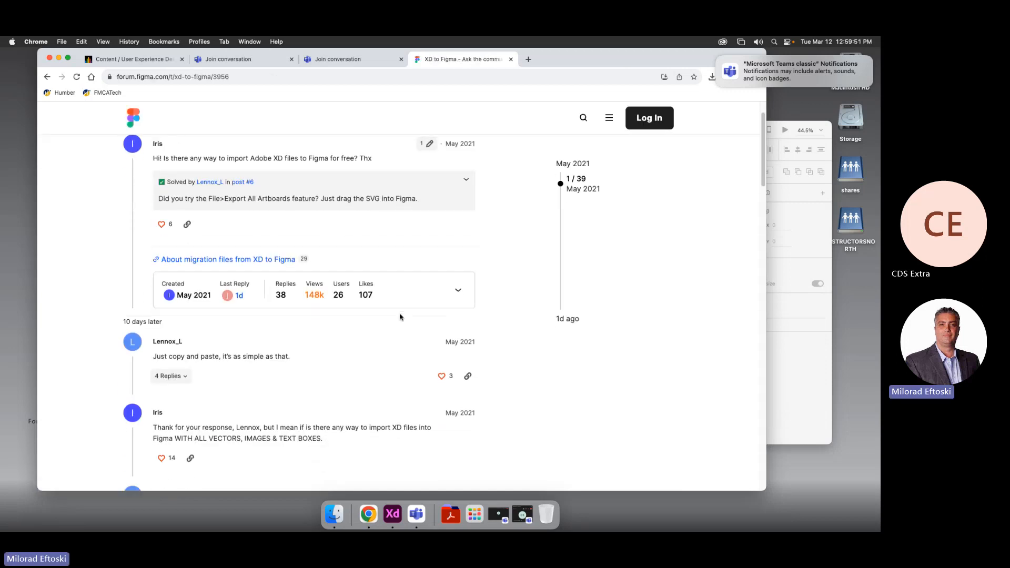
pyautogui.scroll(-2, 387, 323)
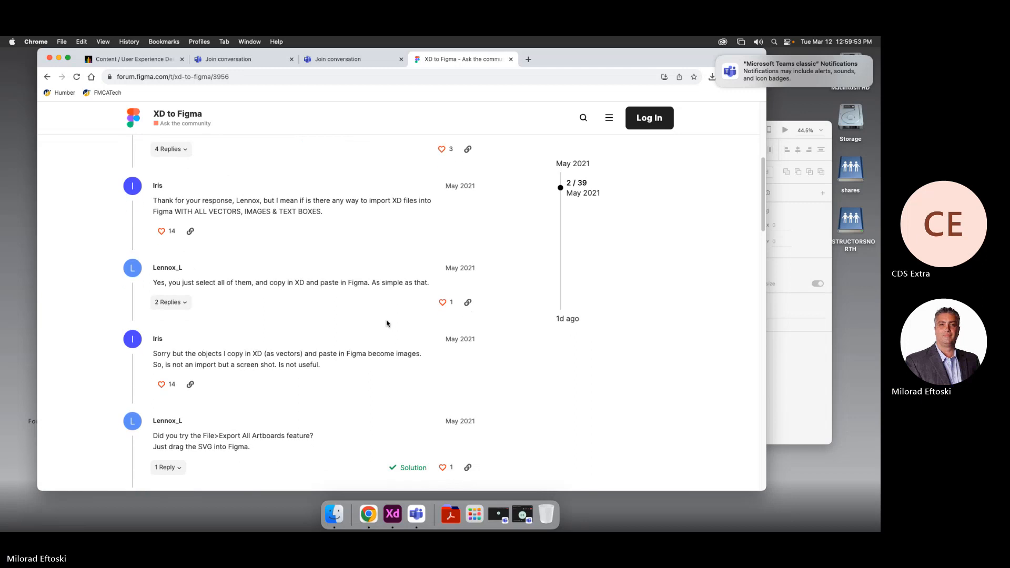
pyautogui.scroll(-2, 310, 353)
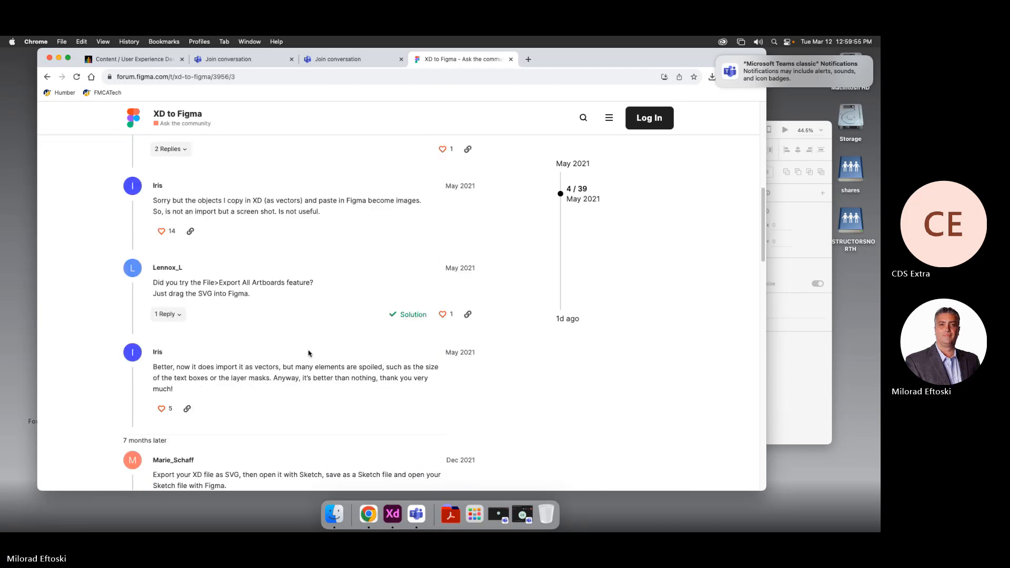
pyautogui.moveTo(168, 282); pyautogui.dragTo(234, 293)
pyautogui.click(217, 292)
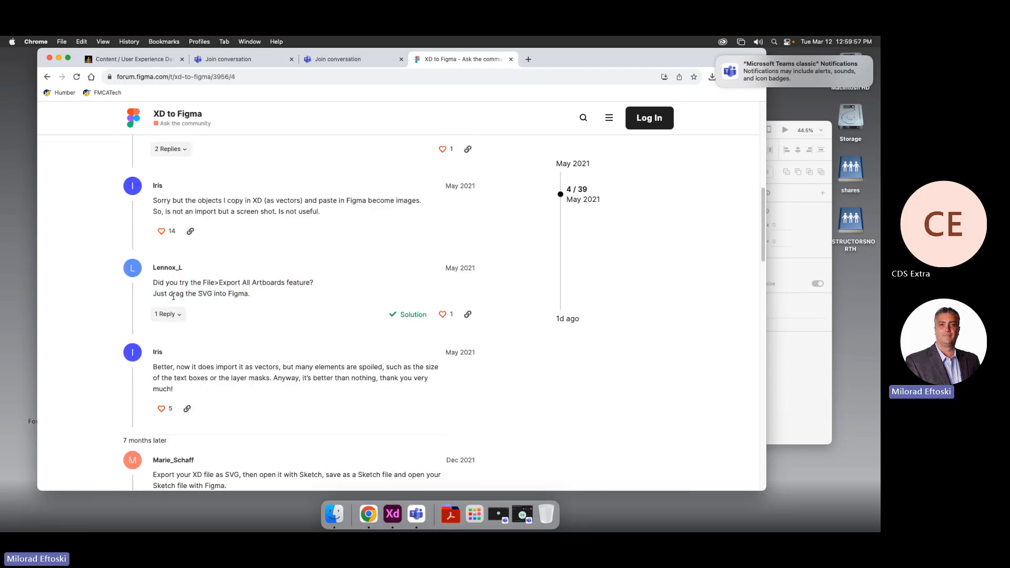
pyautogui.doubleClick(203, 295)
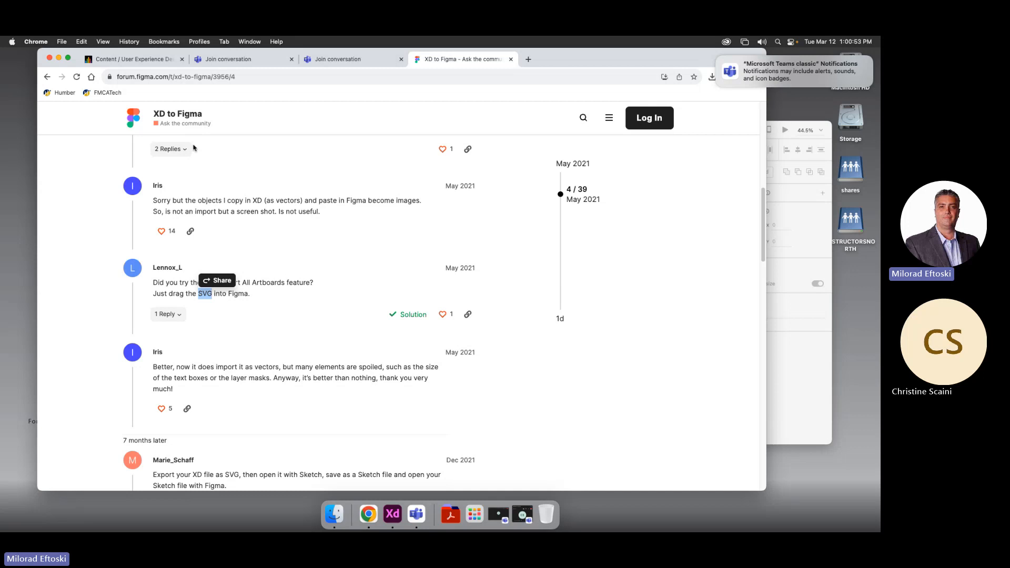
# Close the forum tab, collapse Class 09, and re-expand Class 10 to show its prototype assignments and XD files
pyautogui.click(512, 60)
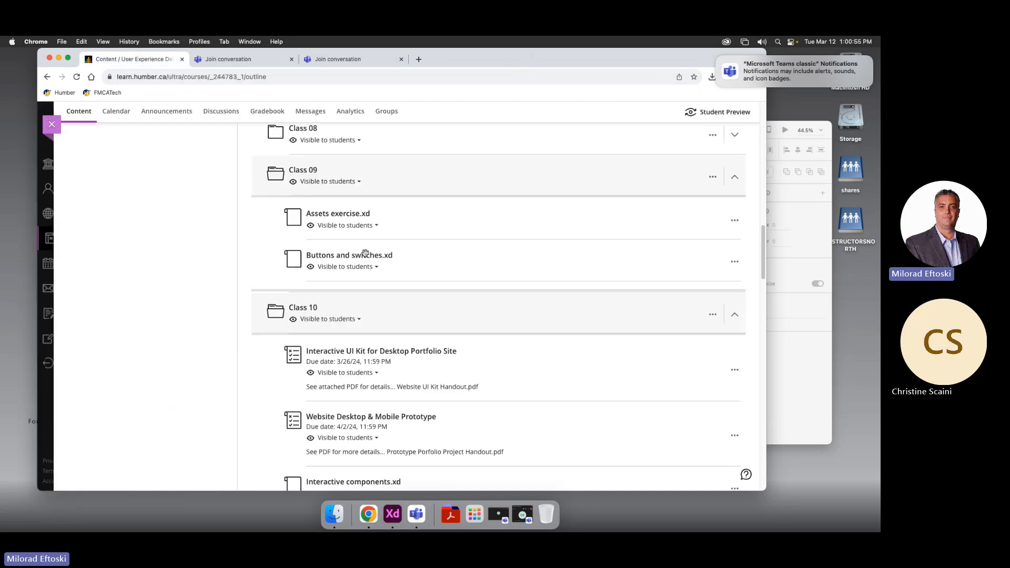
pyautogui.scroll(4, 456, 270)
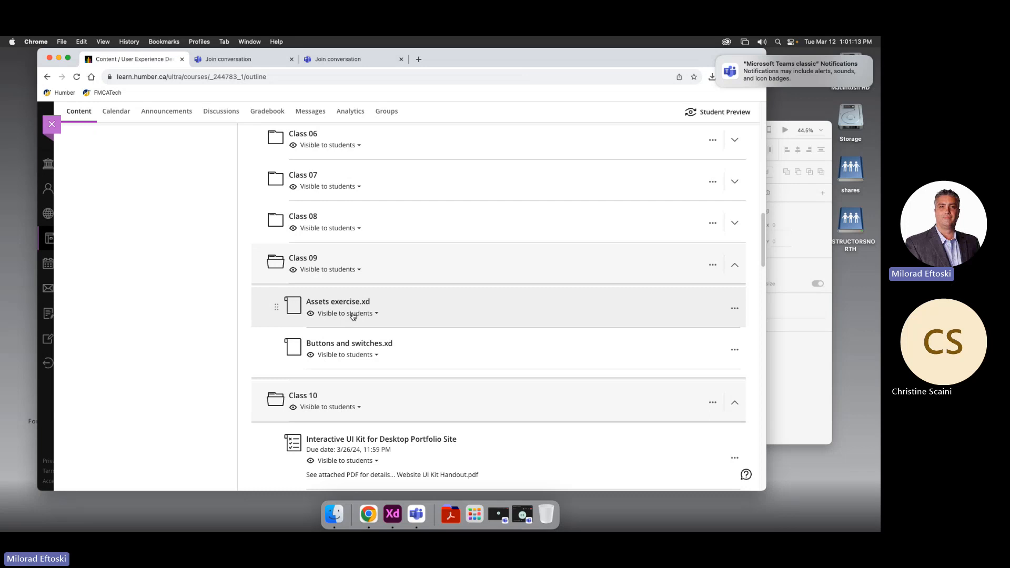
pyautogui.click(412, 268)
pyautogui.click(420, 307)
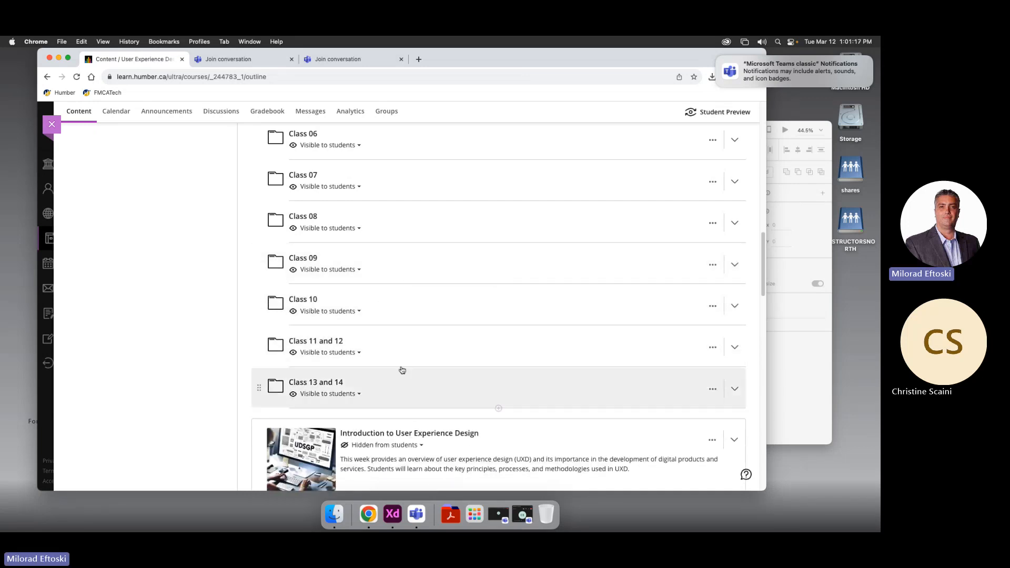
pyautogui.click(417, 300)
pyautogui.scroll(-2, 454, 347)
pyautogui.scroll(-3, 454, 348)
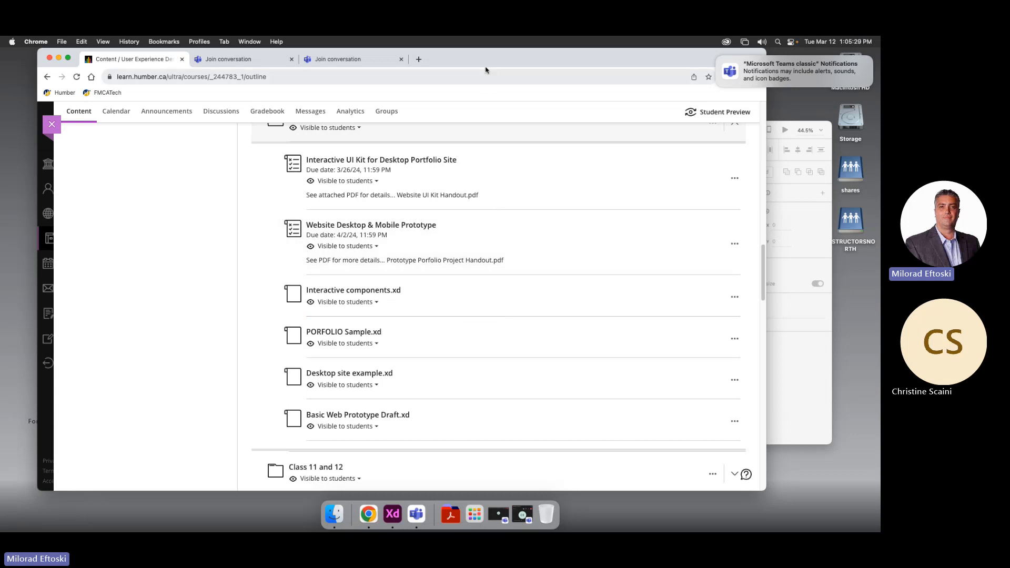
# Close both Teams meeting-join tabs and open a fresh Google new tab
pyautogui.click(233, 61)
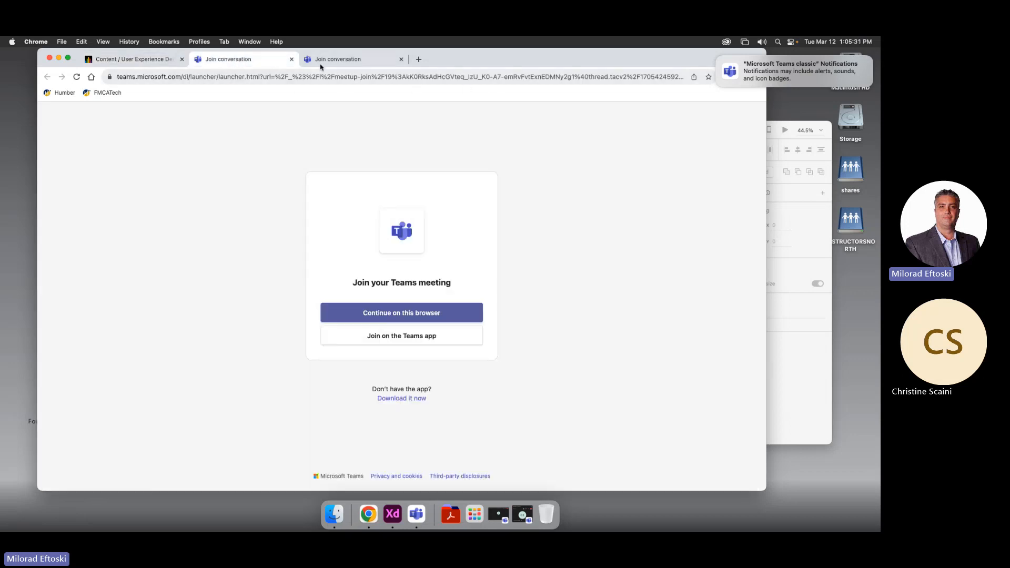
pyautogui.click(291, 60)
pyautogui.click(291, 59)
pyautogui.click(200, 60)
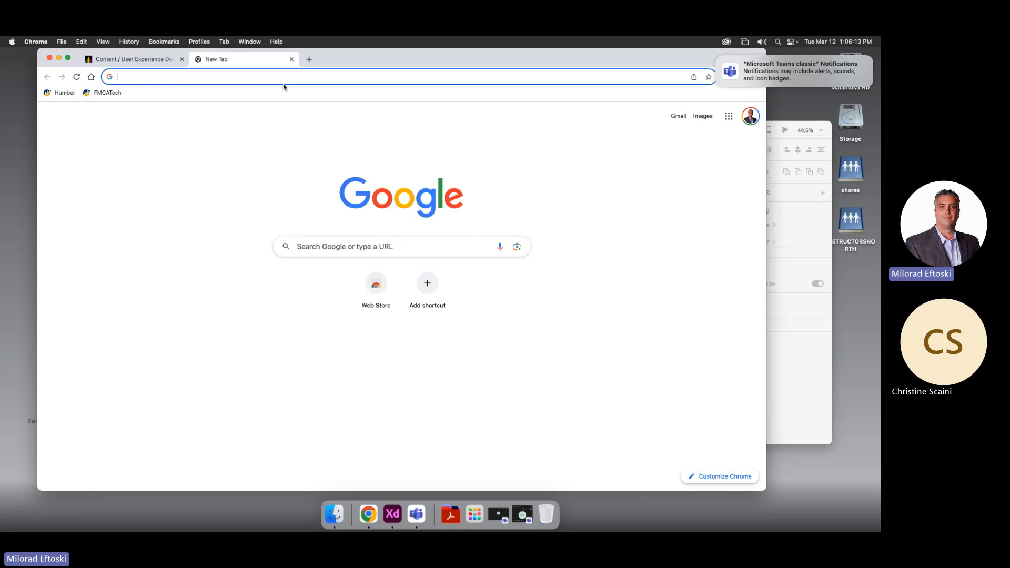
# Type 'figma', correcting the 'fogma' typo, and pick the 'figma login' suggestion
pyautogui.write('fogma')
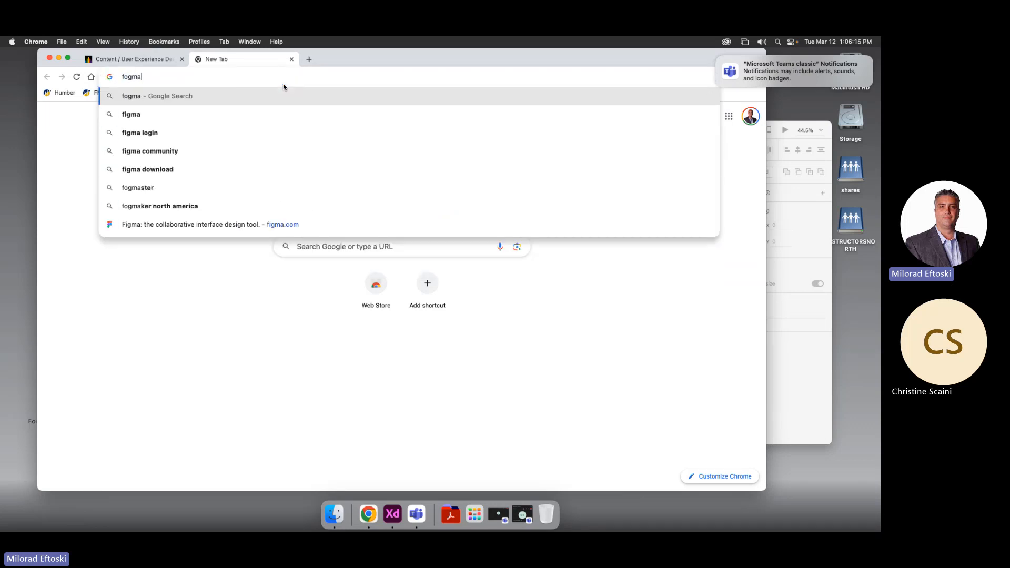
pyautogui.press('BackSpace')
pyautogui.press('BackSpace')
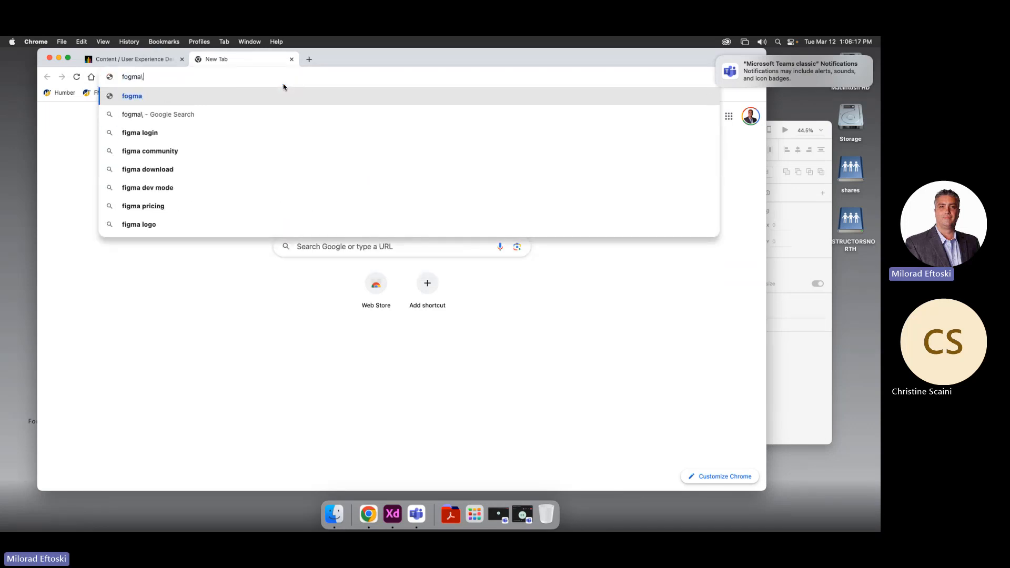
pyautogui.press('BackSpace')
pyautogui.press('BackSpace')
pyautogui.write('igma')
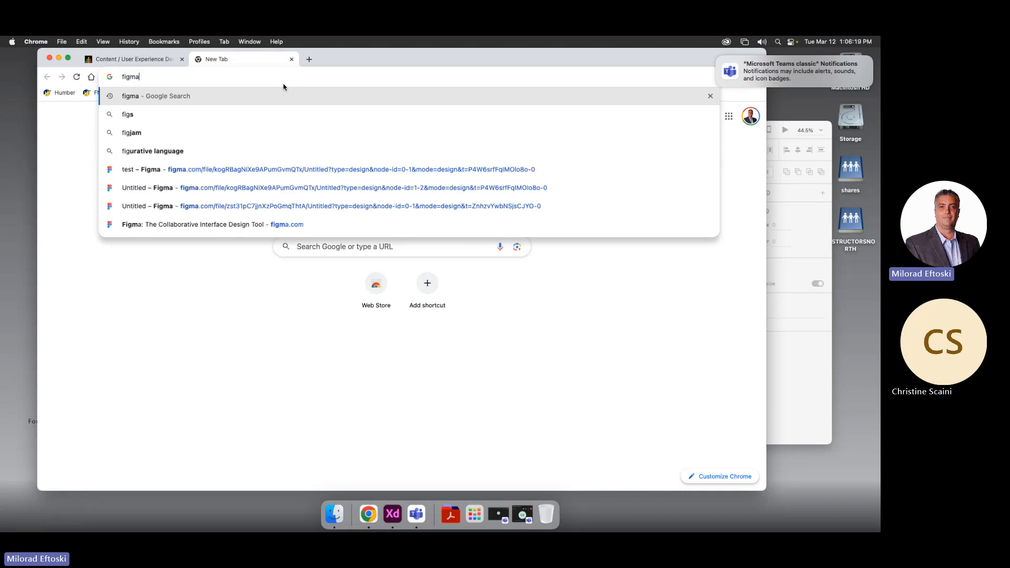
pyautogui.click(251, 110)
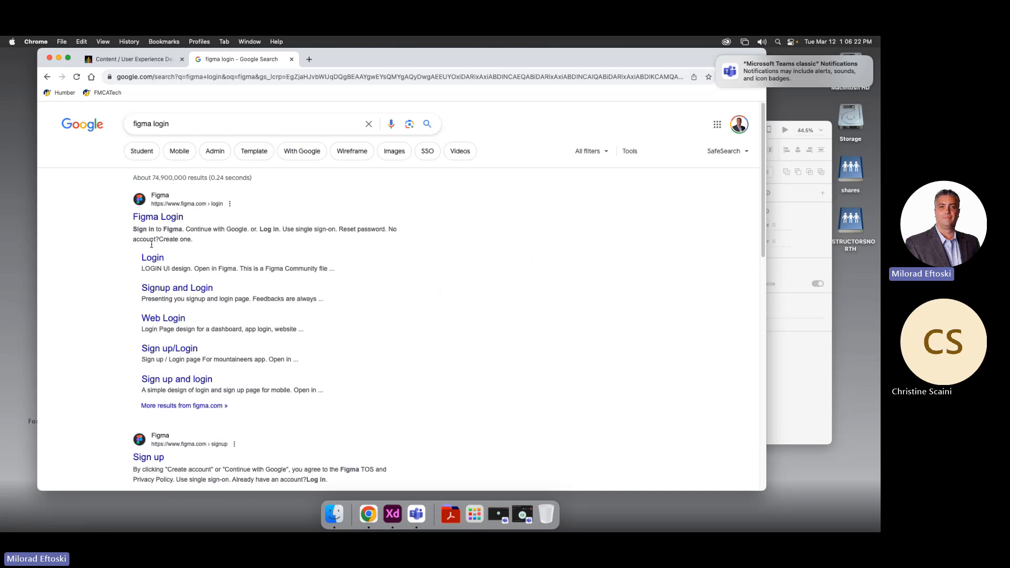
# Open the 'Figma Login' result to reach figma.com/login with credentials autofilled
pyautogui.click(173, 218)
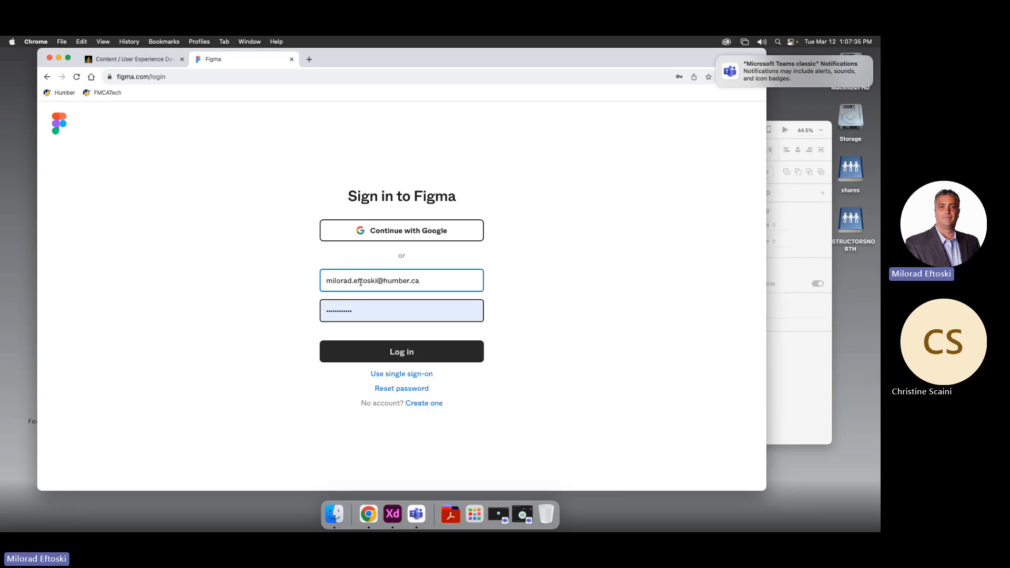
# Log in to Figma, dismiss the Teams notification, and nudge the Chrome window right
pyautogui.click(430, 357)
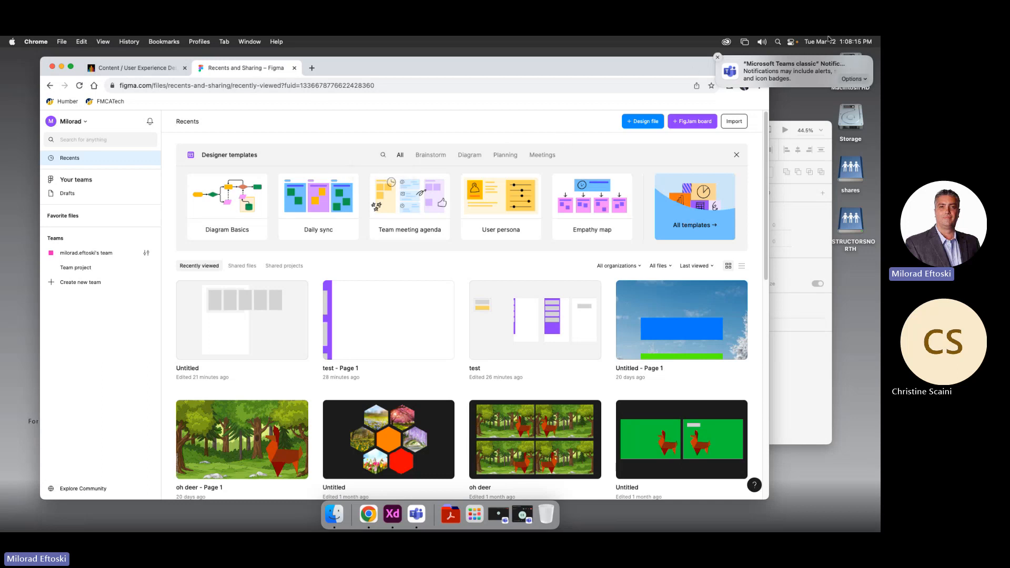
pyautogui.click(718, 58)
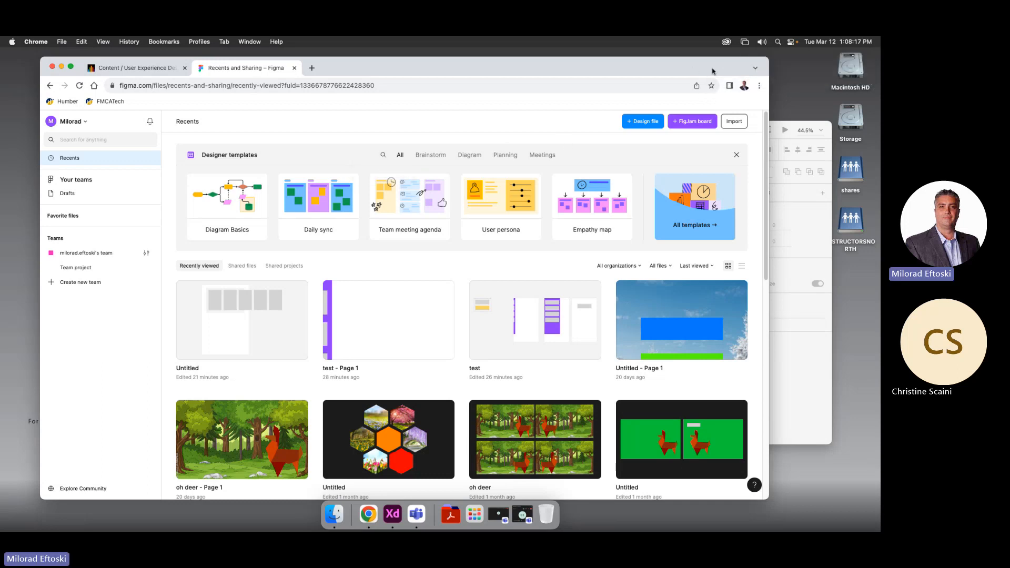
pyautogui.moveTo(703, 68); pyautogui.dragTo(711, 68)
# Download the Figma desktop app from the account menu's Get desktop app option
pyautogui.click(79, 121)
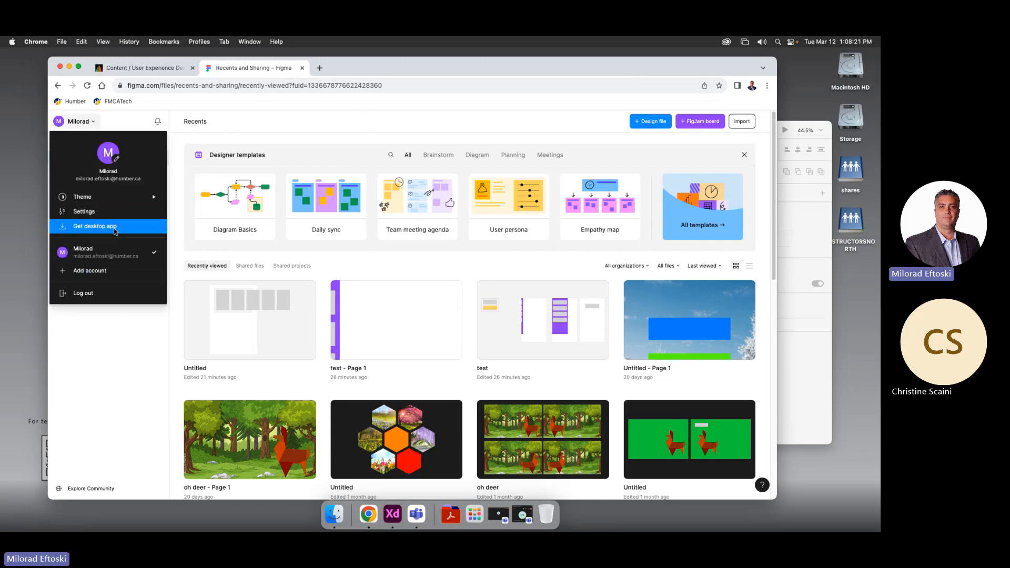
pyautogui.click(140, 389)
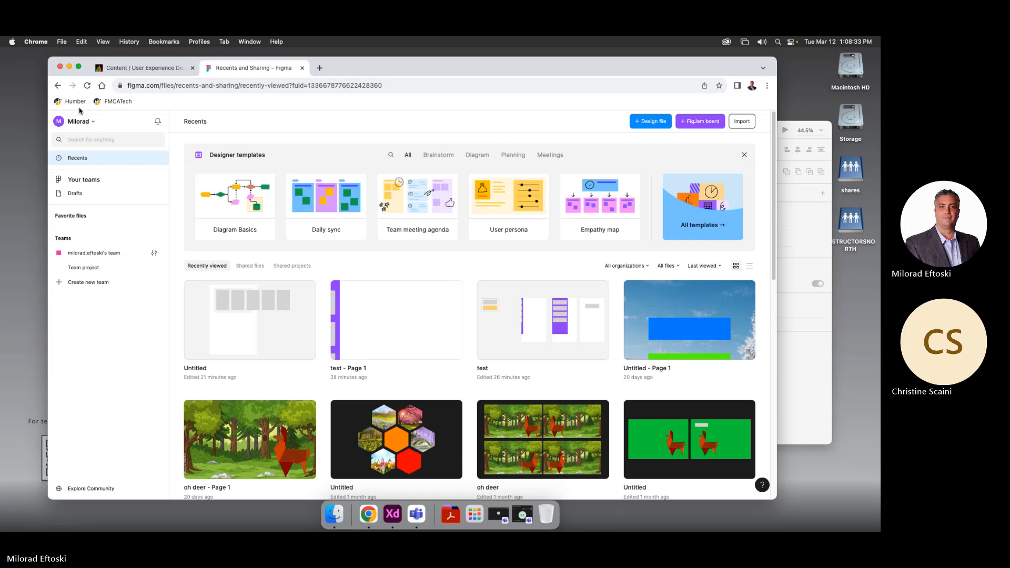
pyautogui.click(93, 124)
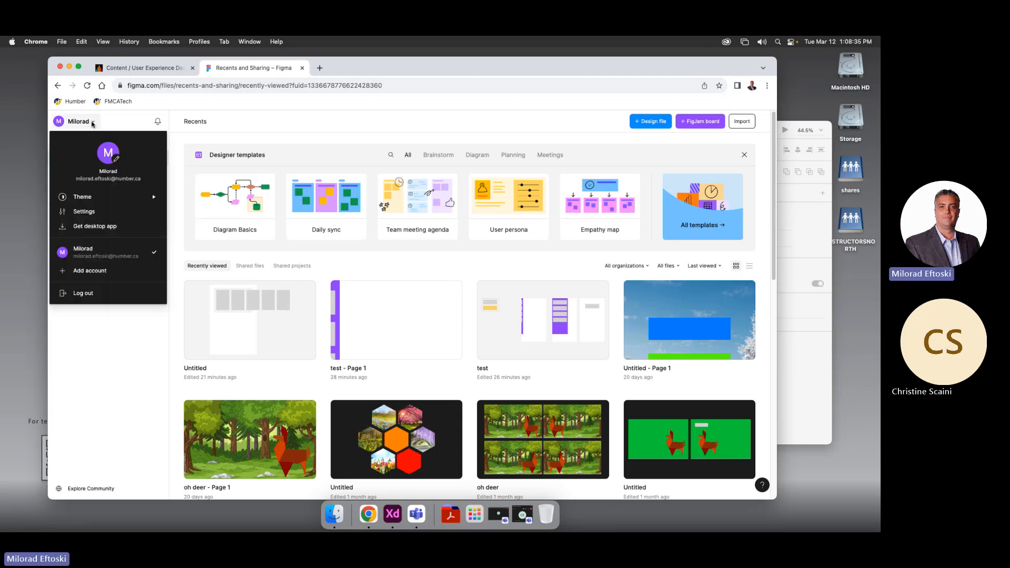
pyautogui.click(100, 227)
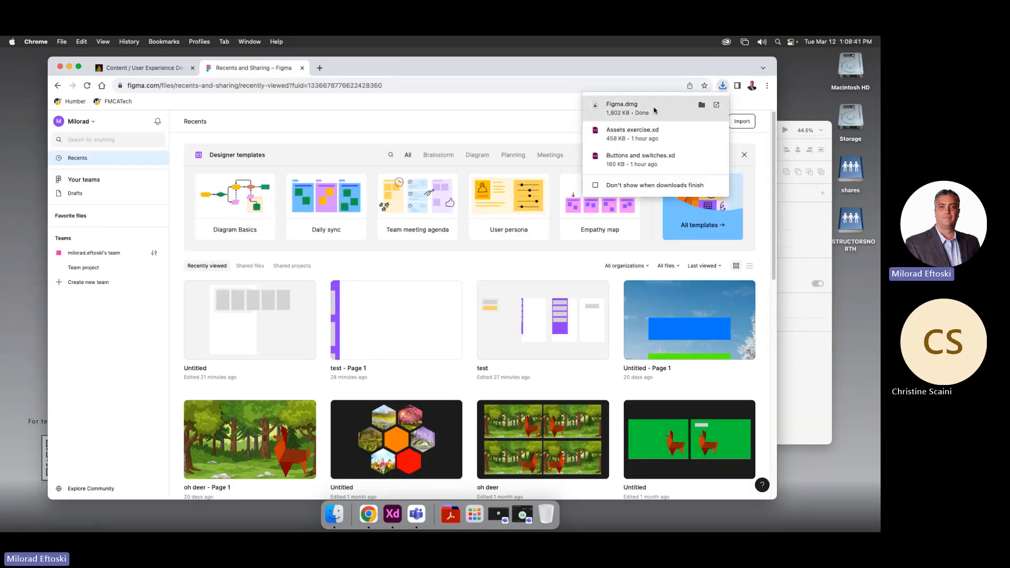
# Open Figma.dmg, drag Figma to Applications, cancel the password prompt, and close the Finder windows
pyautogui.click(655, 110)
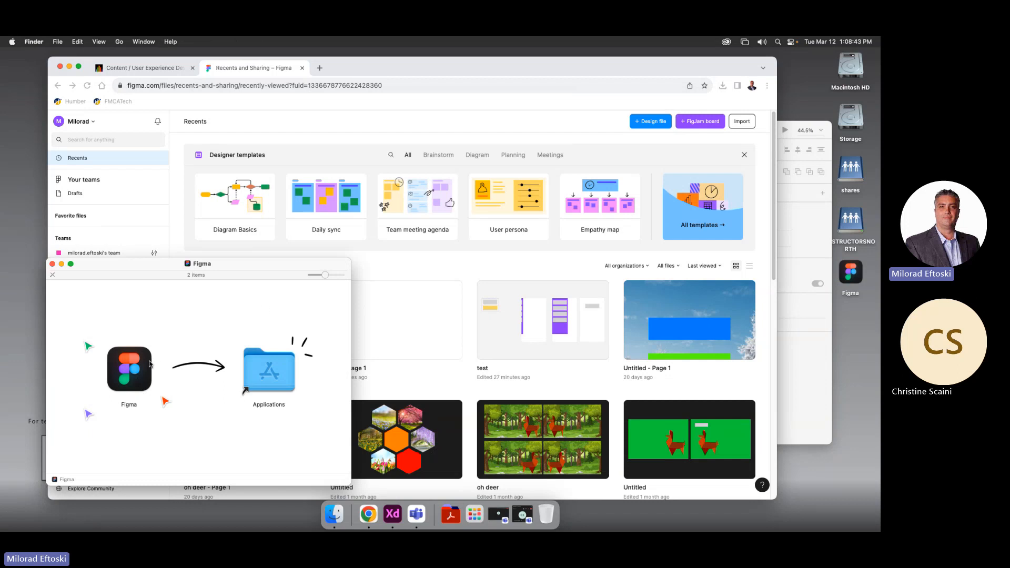
pyautogui.moveTo(137, 379); pyautogui.dragTo(268, 371)
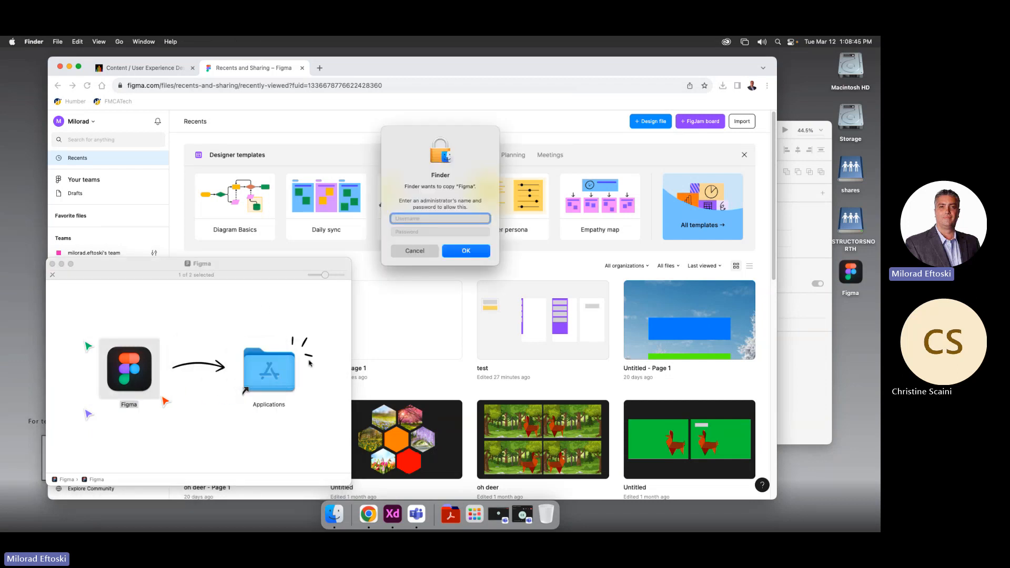
pyautogui.click(421, 251)
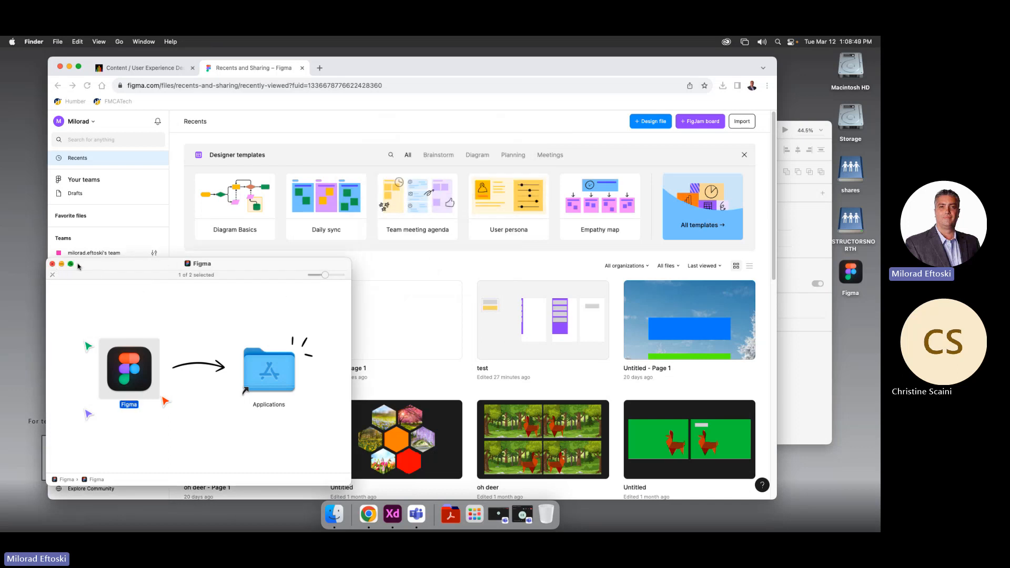
pyautogui.click(52, 264)
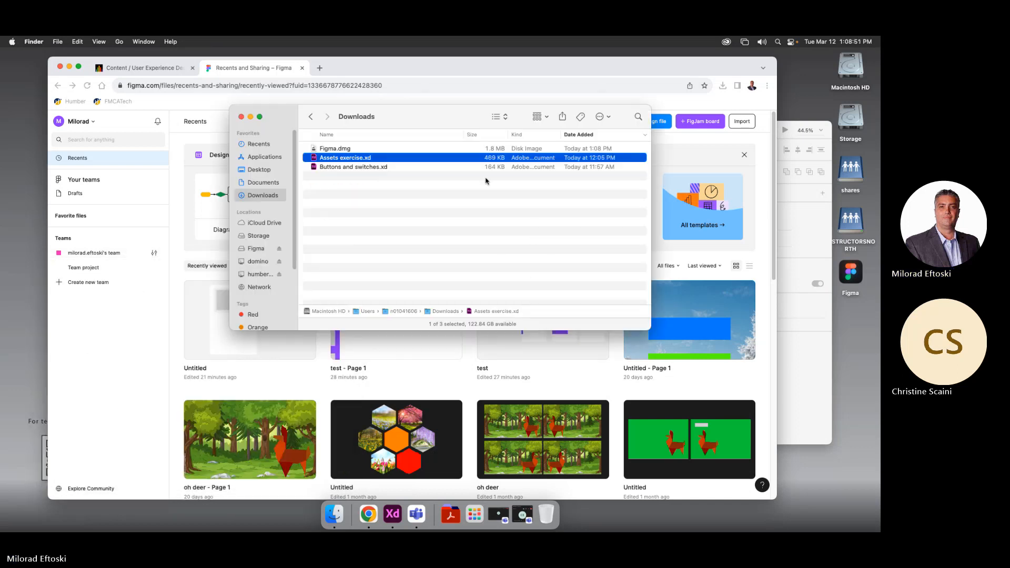
pyautogui.click(241, 120)
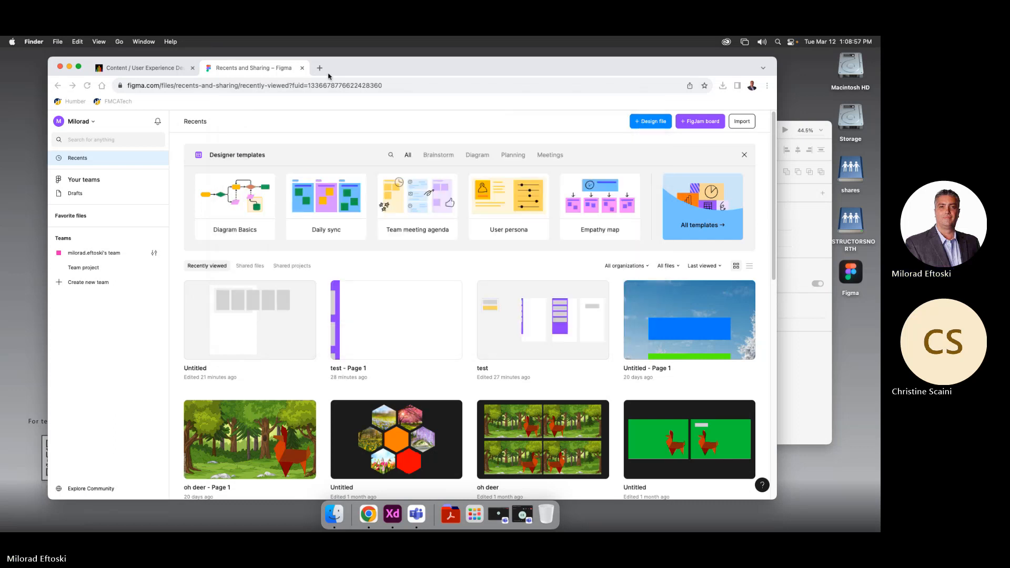
pyautogui.moveTo(352, 67); pyautogui.dragTo(388, 81)
pyautogui.click(76, 131)
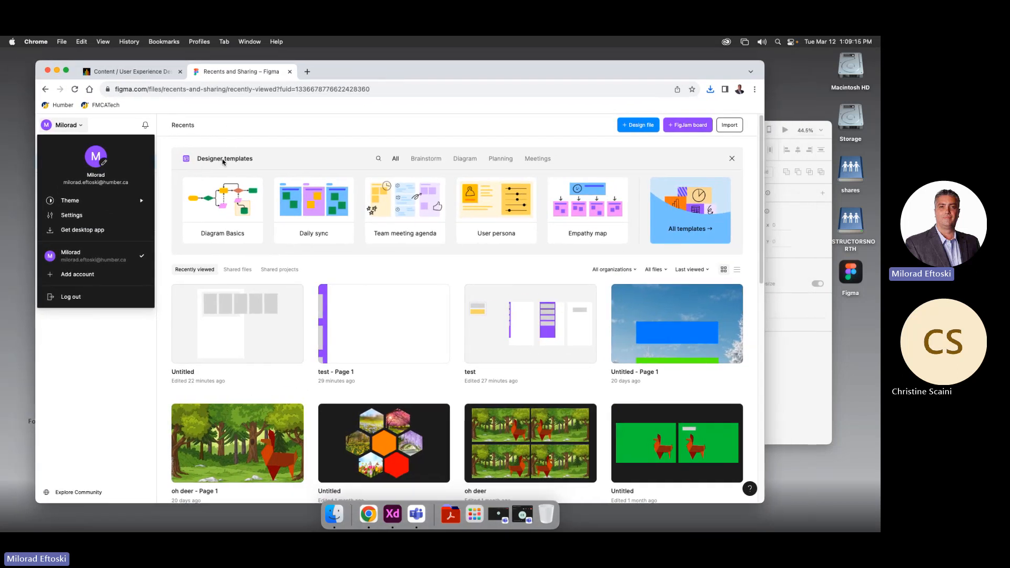
pyautogui.click(227, 160)
pyautogui.moveTo(436, 72); pyautogui.dragTo(437, 56)
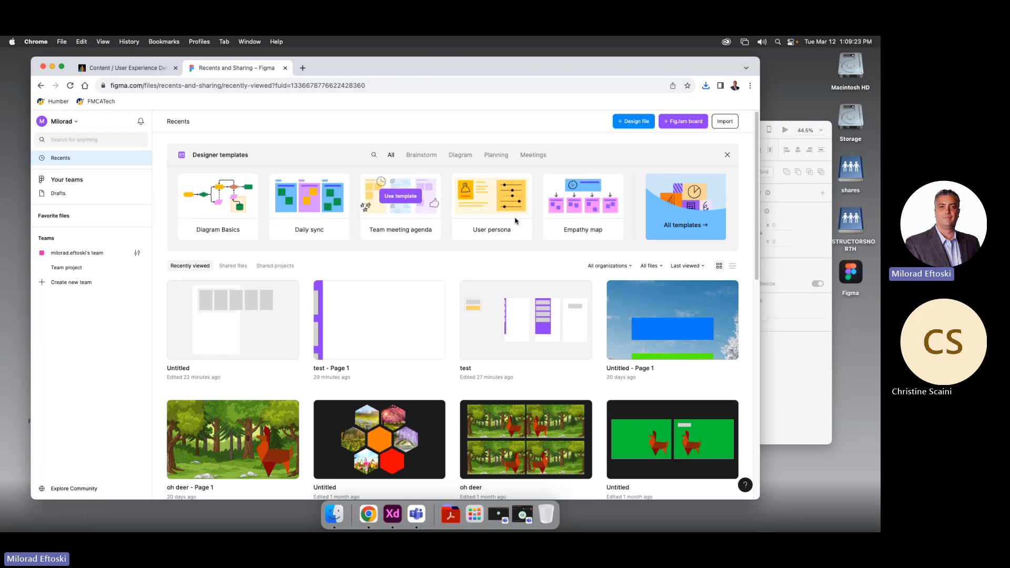
pyautogui.click(690, 229)
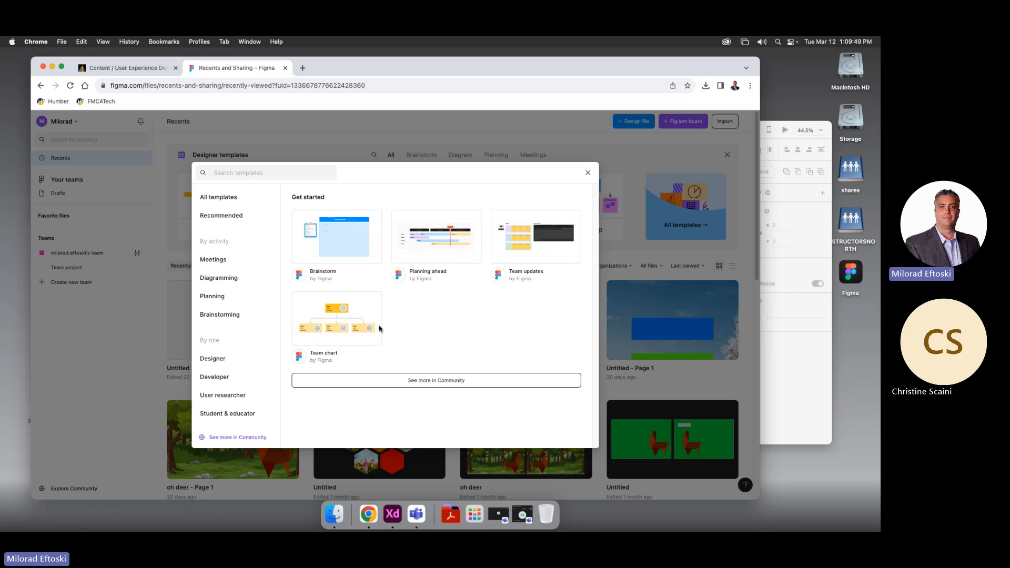
pyautogui.click(589, 173)
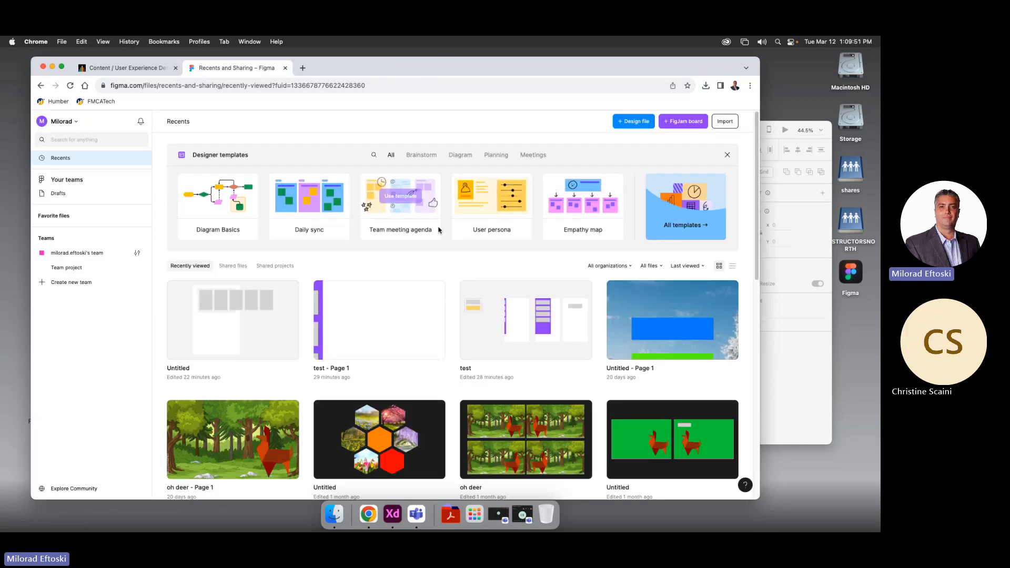
# Scroll to the bottom of Recents and select the Figma basics file card
pyautogui.scroll(-15, 456, 276)
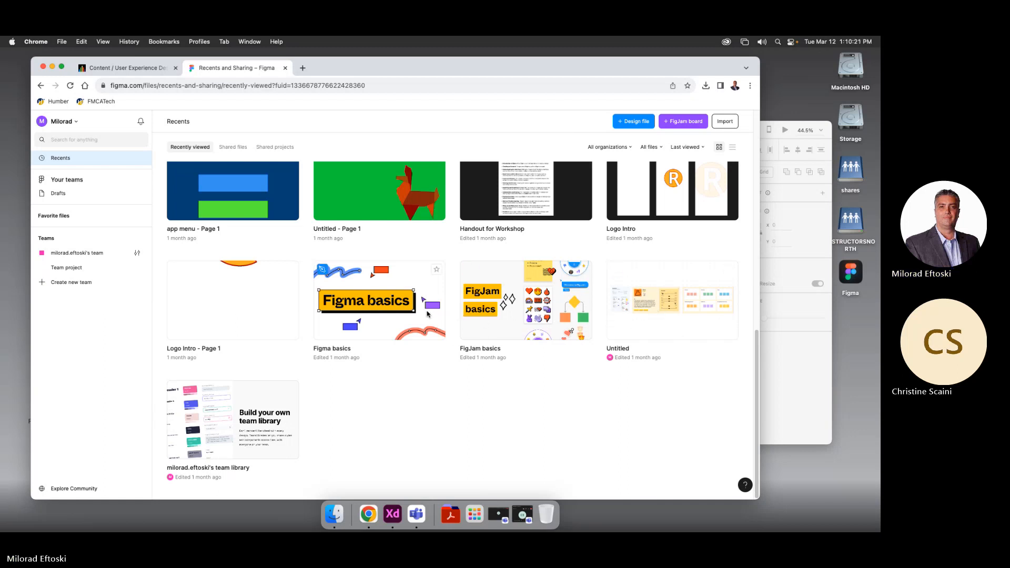
pyautogui.click(385, 313)
# Open Figma basics, widen the window, and zoom and pan across the Homepage and Shopping cart frames
pyautogui.doubleClick(386, 313)
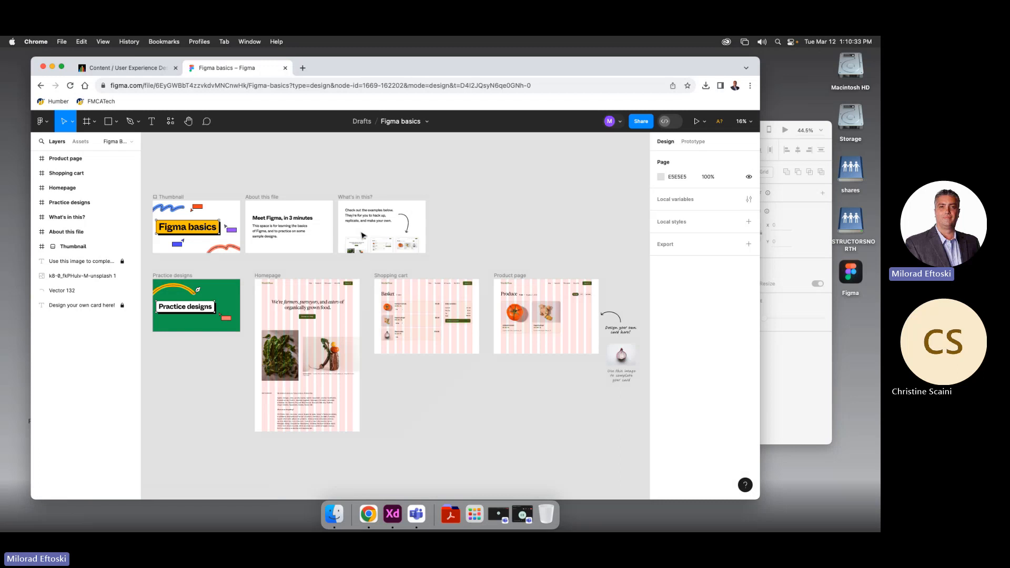
pyautogui.scroll(-3, 278, 238)
pyautogui.hscroll(-2, 279, 238)
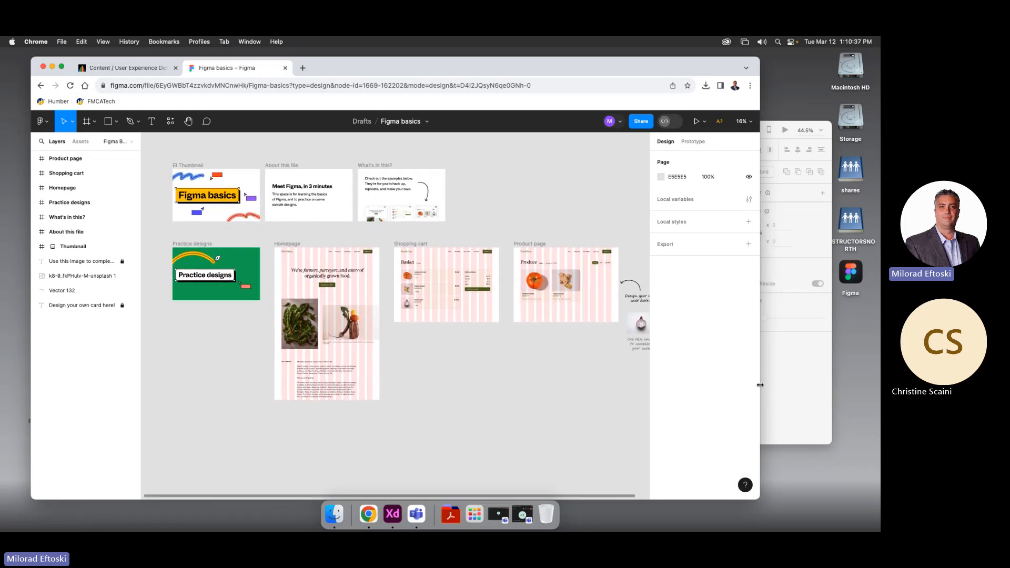
pyautogui.moveTo(760, 386); pyautogui.dragTo(844, 379)
pyautogui.hscroll(-5, 237, 210)
pyautogui.scroll(2, 236, 210)
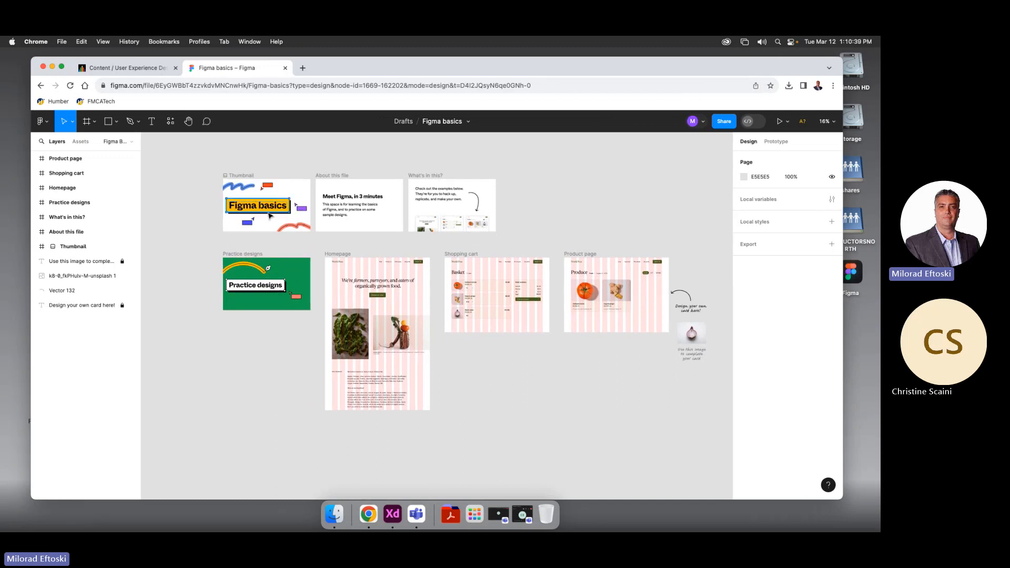
pyautogui.scroll(5, 306, 260)
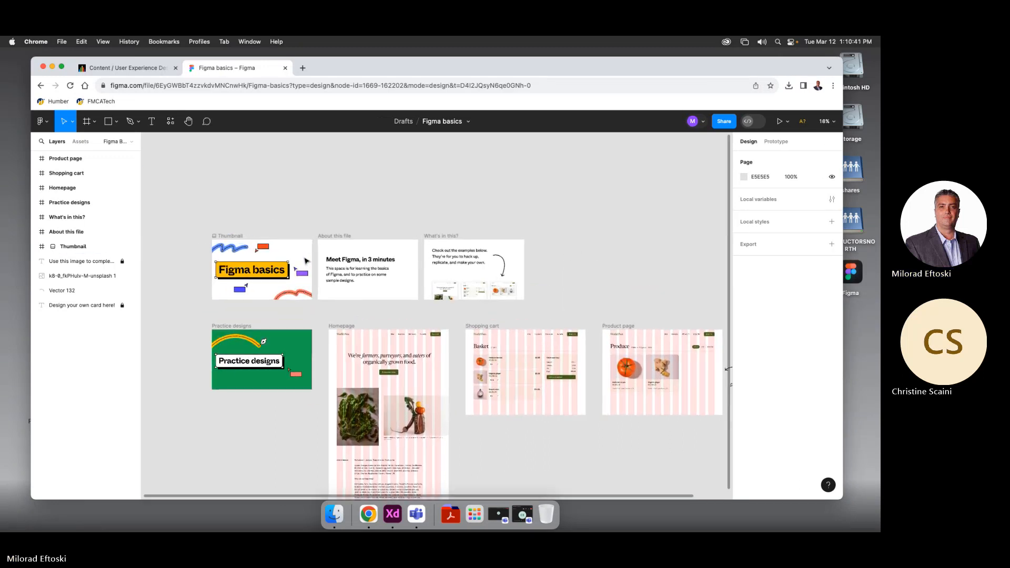
pyautogui.scroll(5, 306, 261)
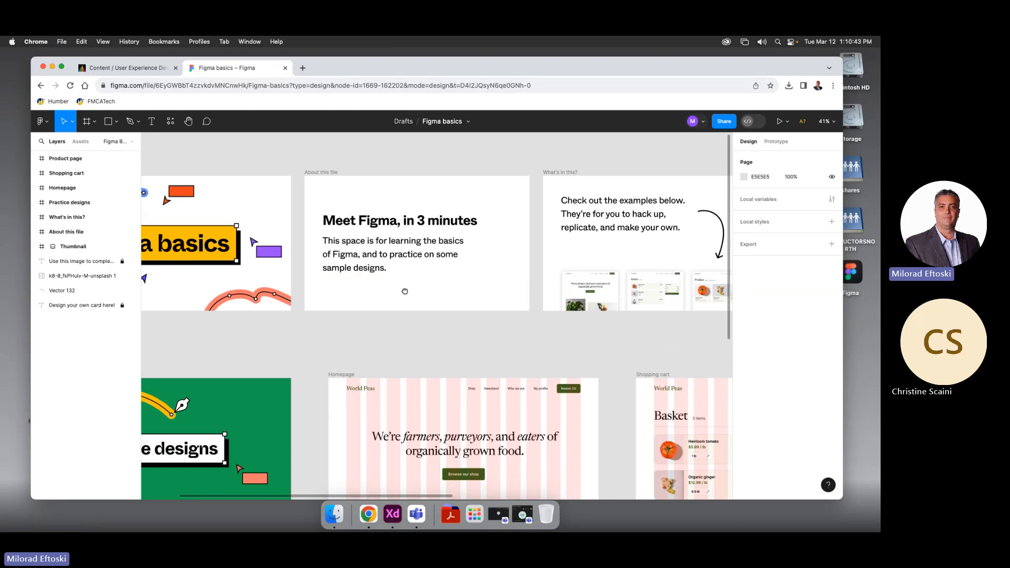
pyautogui.scroll(3, 353, 219)
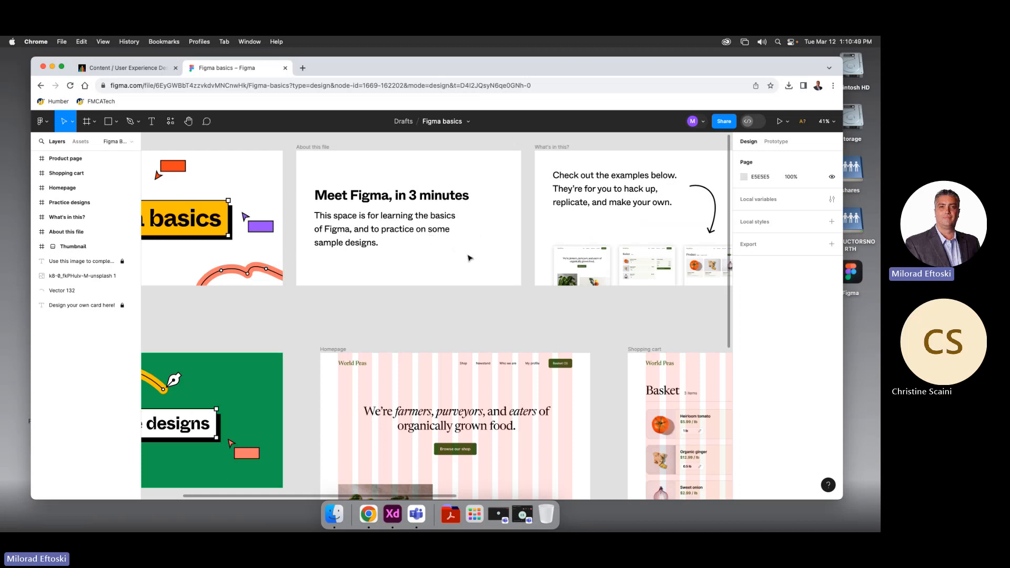
pyautogui.moveTo(467, 258); pyautogui.dragTo(343, 245)
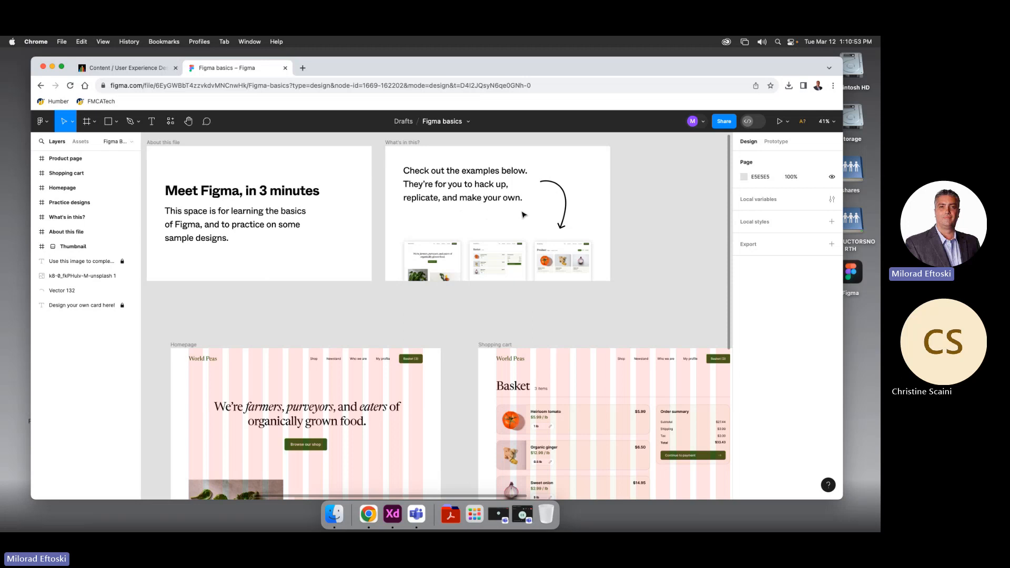
pyautogui.moveTo(238, 381); pyautogui.dragTo(569, 245)
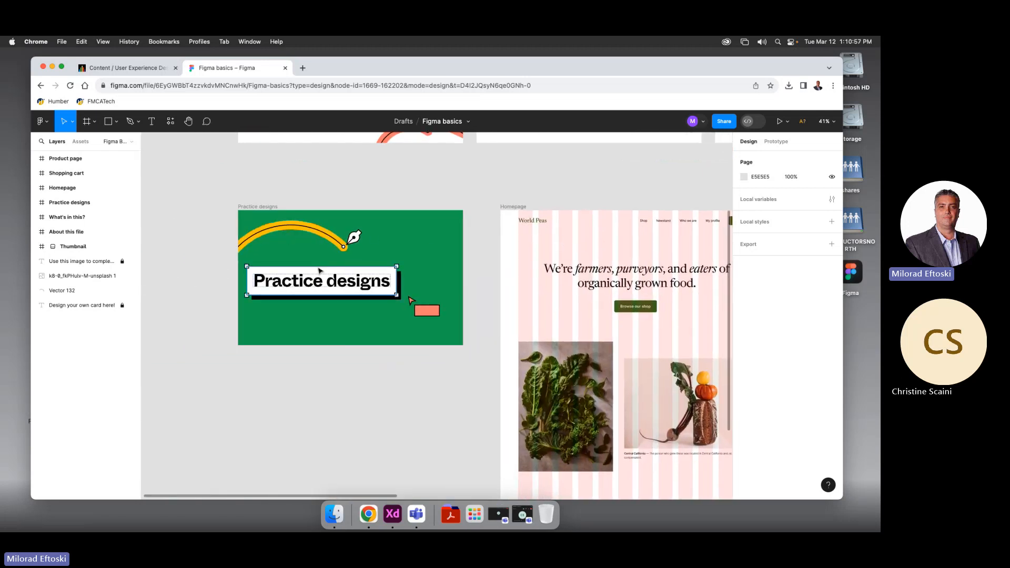
pyautogui.click(368, 280)
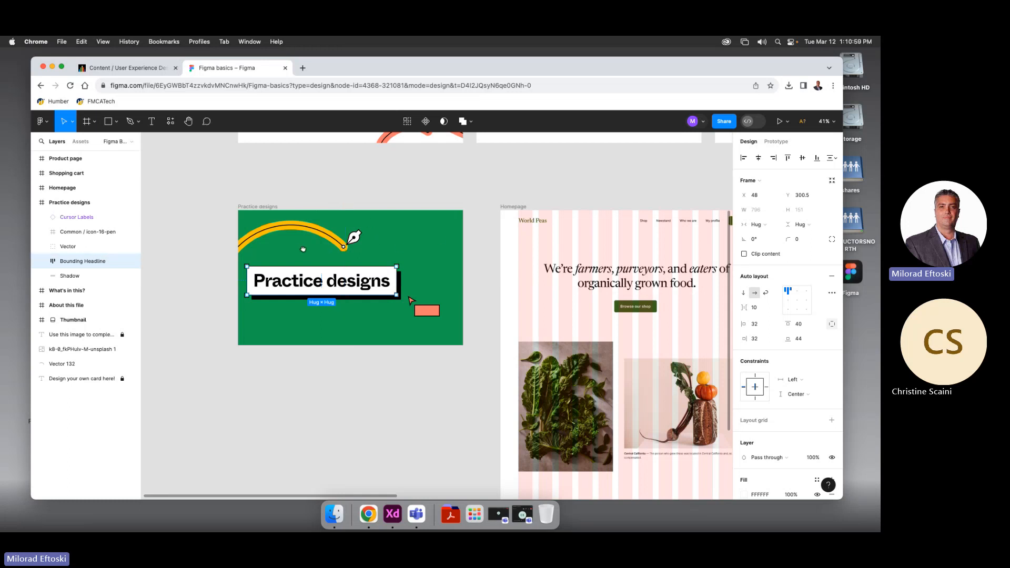
pyautogui.moveTo(296, 249); pyautogui.dragTo(253, 223)
pyautogui.moveTo(364, 233)
pyautogui.mouseDown()
pyautogui.moveTo(311, 230)
pyautogui.moveTo(346, 226)
pyautogui.mouseUp()
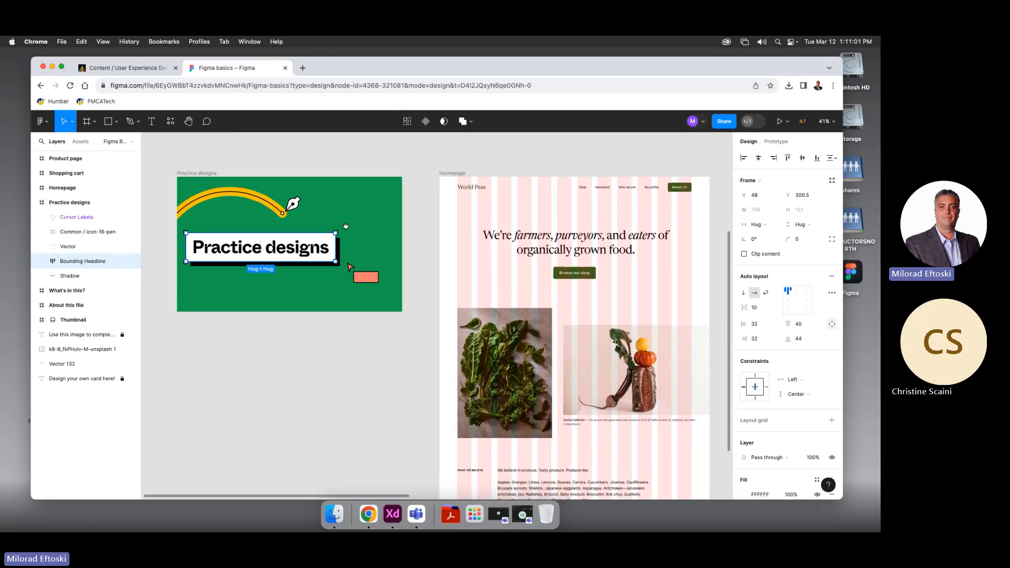
pyautogui.click(249, 193)
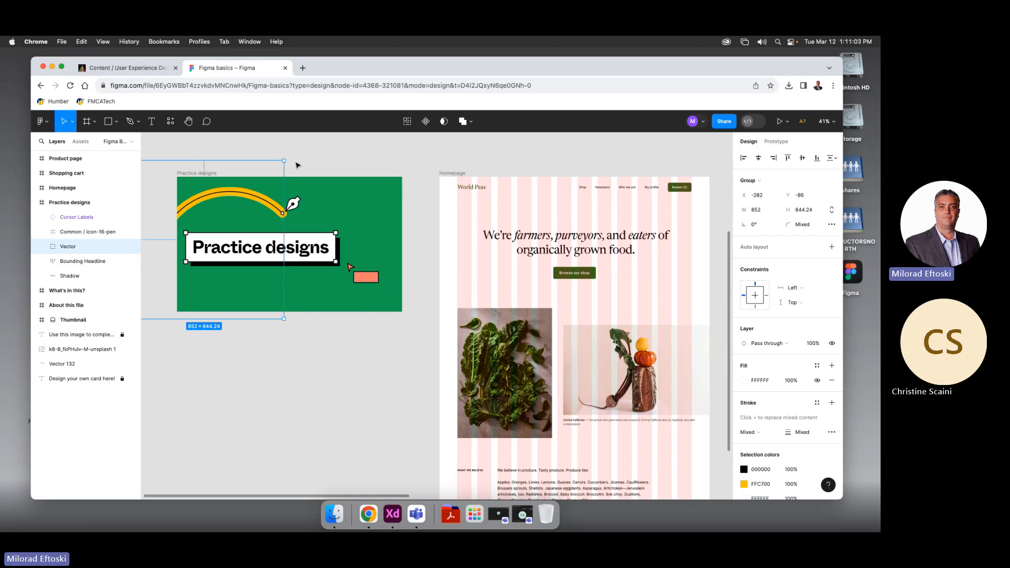
pyautogui.click(319, 156)
pyautogui.click(368, 279)
pyautogui.click(338, 173)
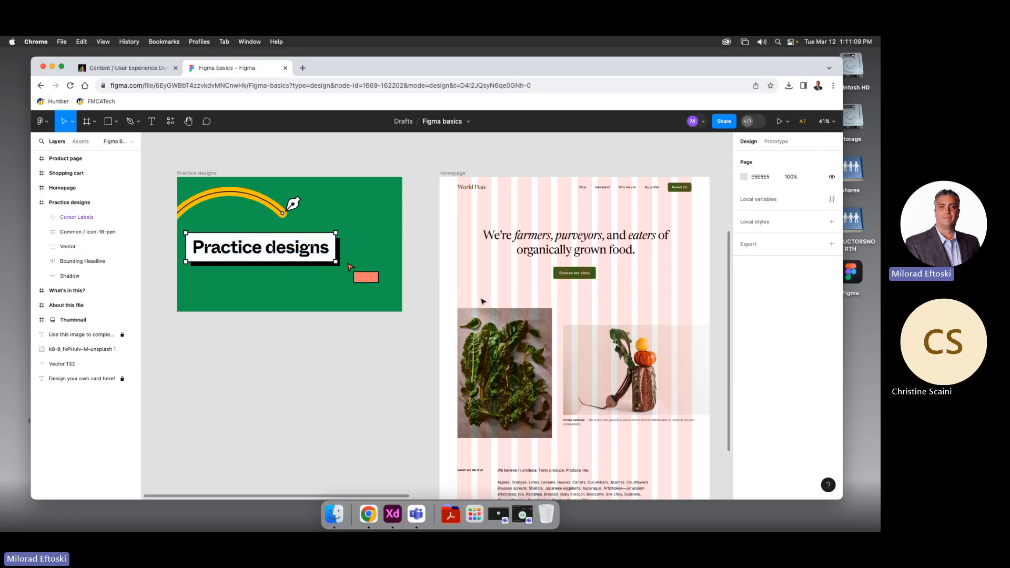
pyautogui.hscroll(5, 480, 300)
pyautogui.scroll(1, 402, 243)
pyautogui.hscroll(-1, 402, 242)
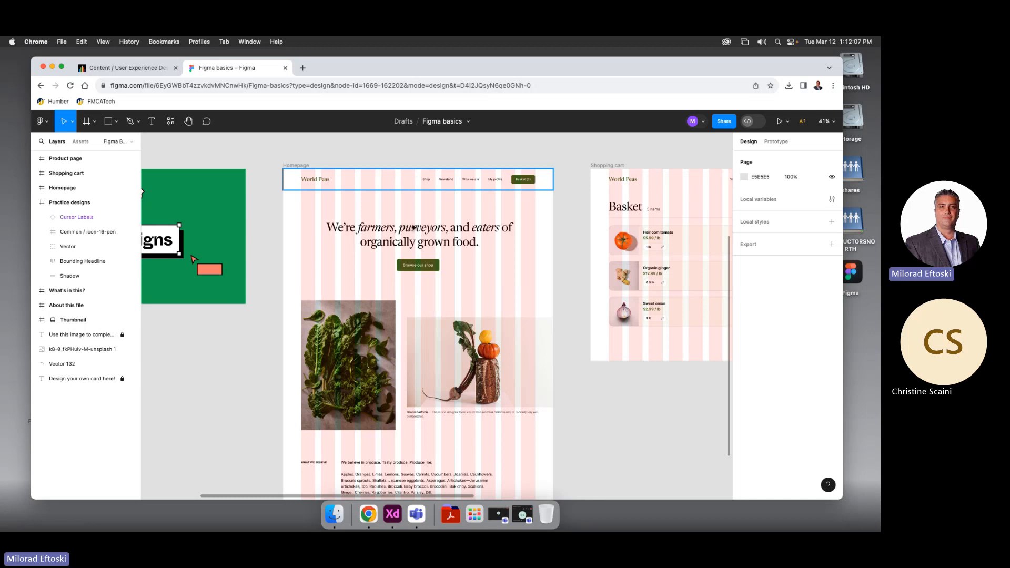
# Select the Homepage frame and show its 12-column grid: 96 margin, 32 gutter
pyautogui.click(293, 167)
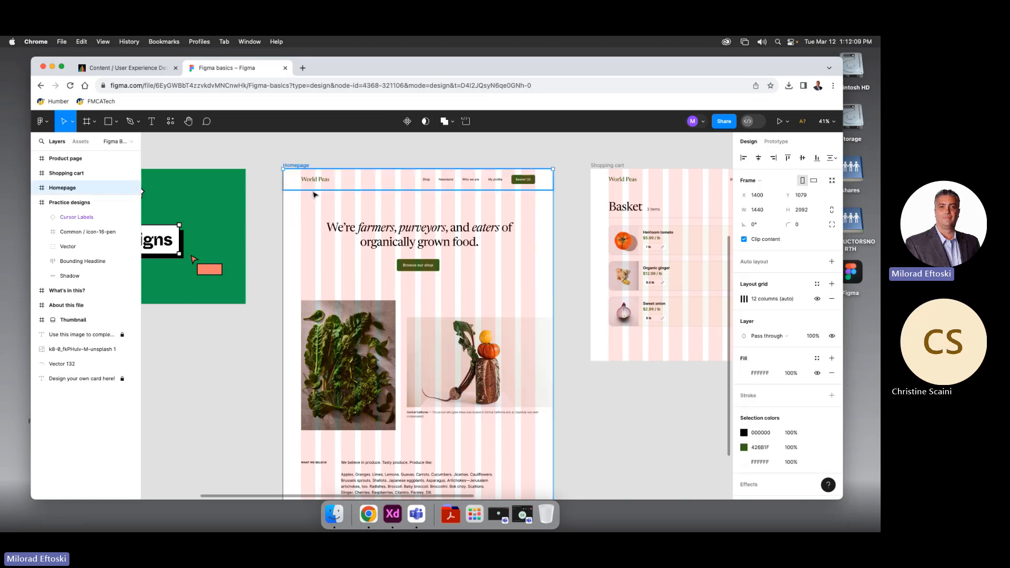
pyautogui.scroll(-1, 460, 257)
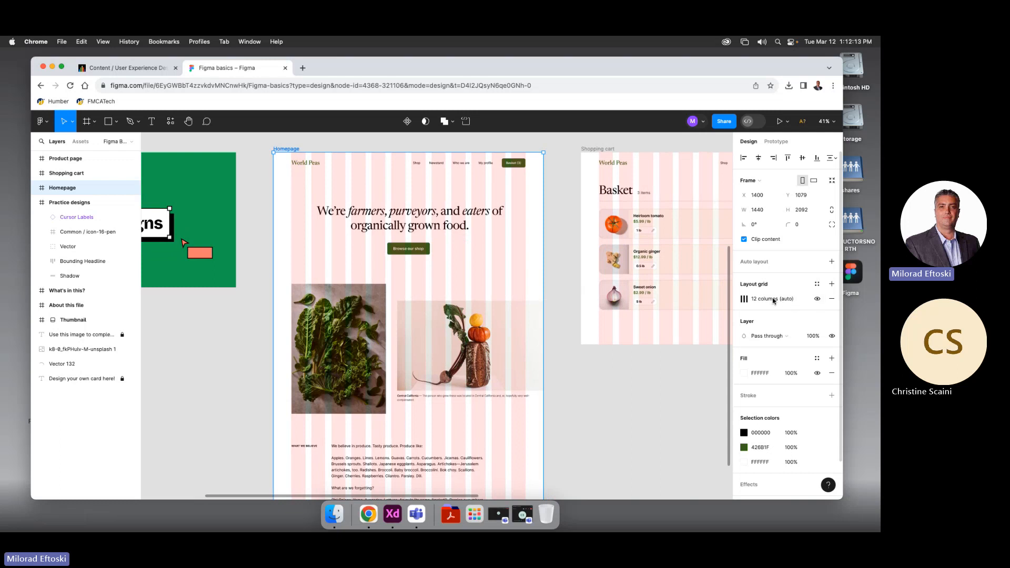
pyautogui.click(744, 298)
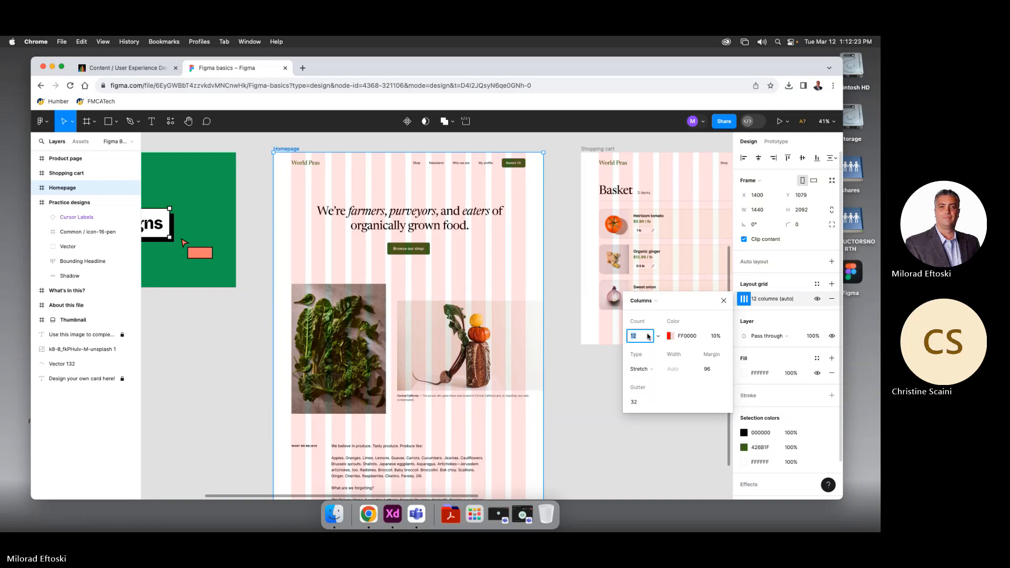
# Dismiss the Columns popup, then select the Shopping cart frame and its Heirloom tomato row to expand its layers
pyautogui.click(558, 212)
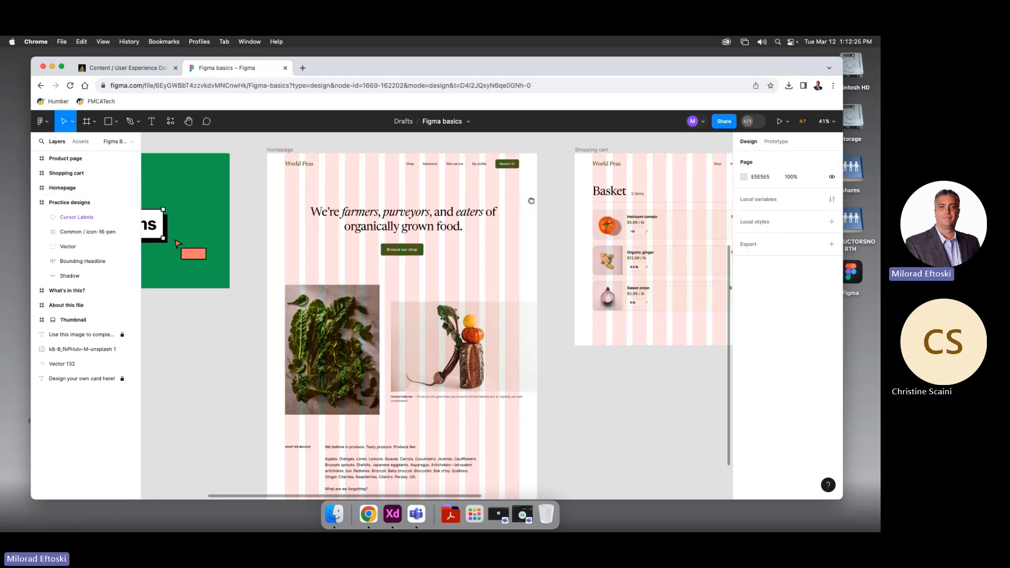
pyautogui.hscroll(5, 558, 200)
pyautogui.click(557, 169)
pyautogui.hscroll(3, 557, 170)
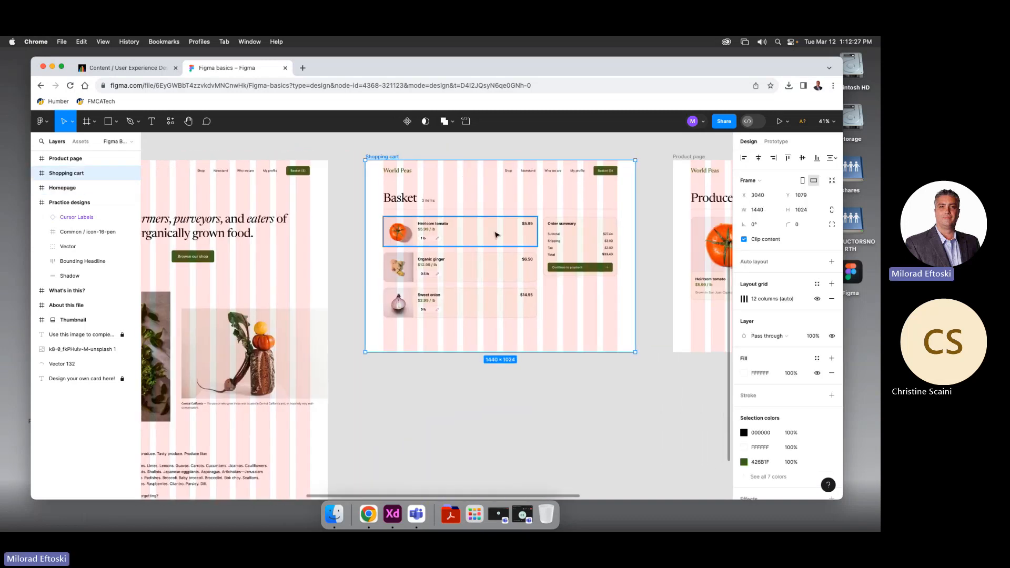
pyautogui.click(447, 231)
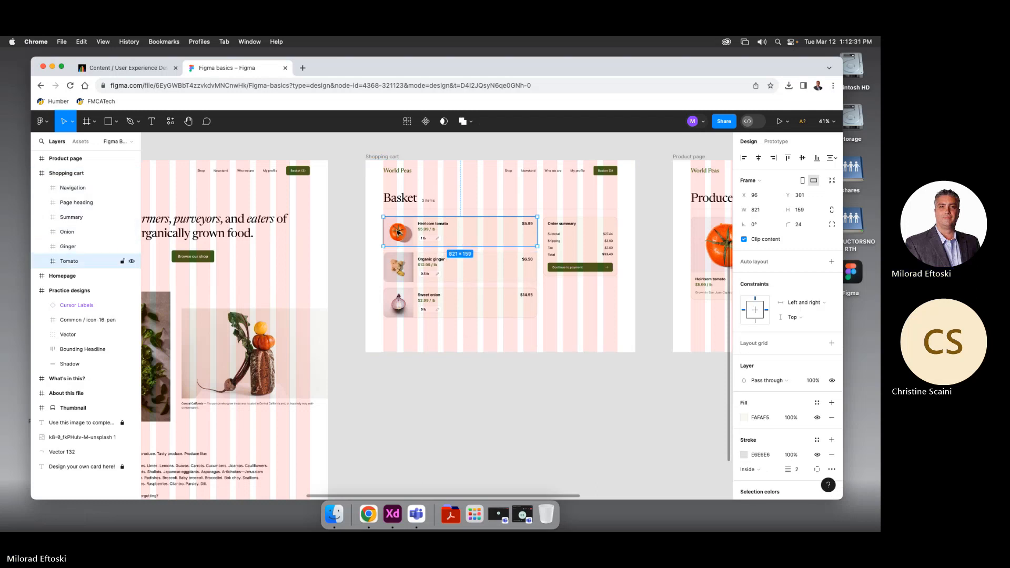
pyautogui.moveTo(363, 234); pyautogui.dragTo(438, 241)
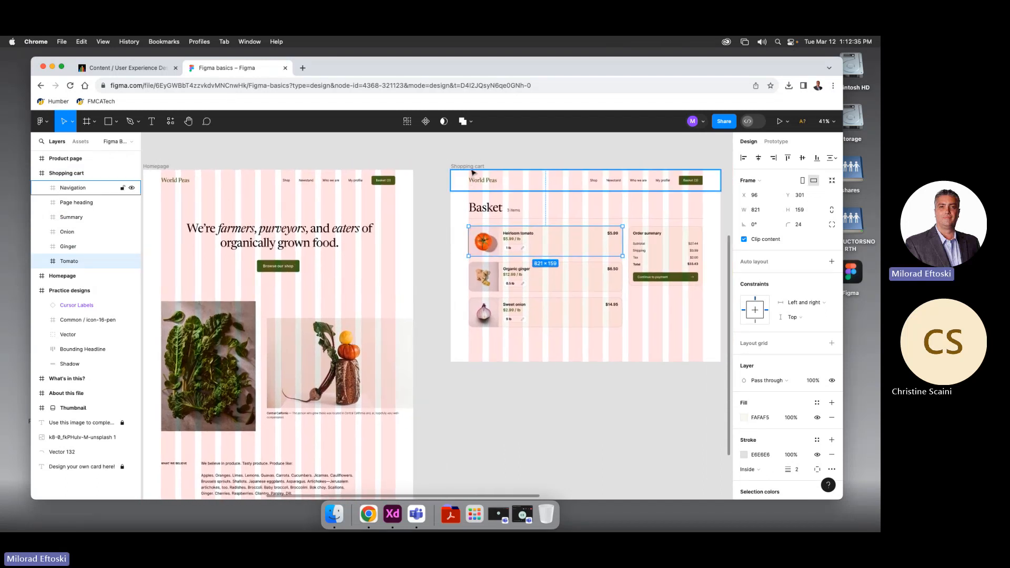
pyautogui.click(463, 168)
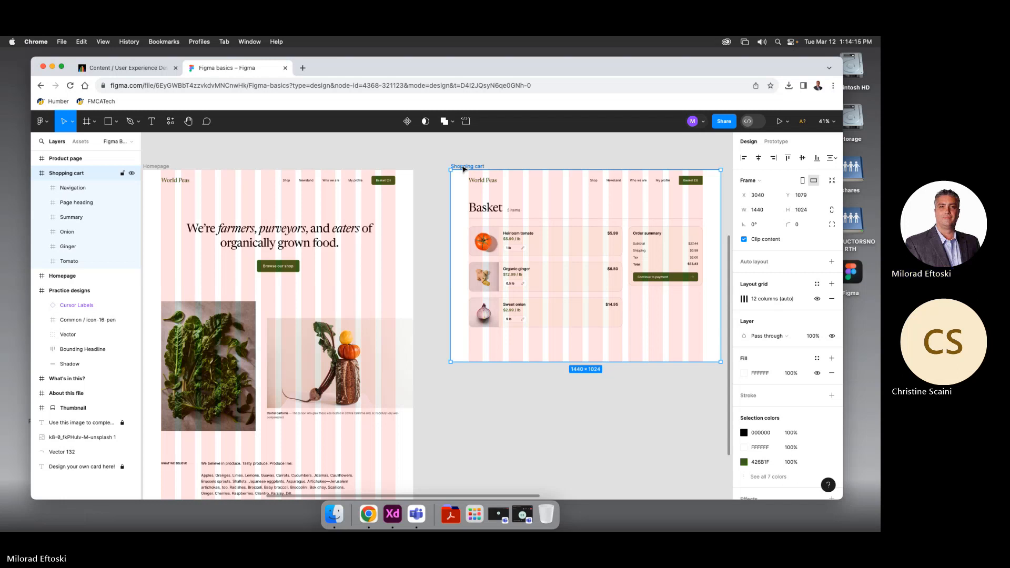
pyautogui.click(514, 154)
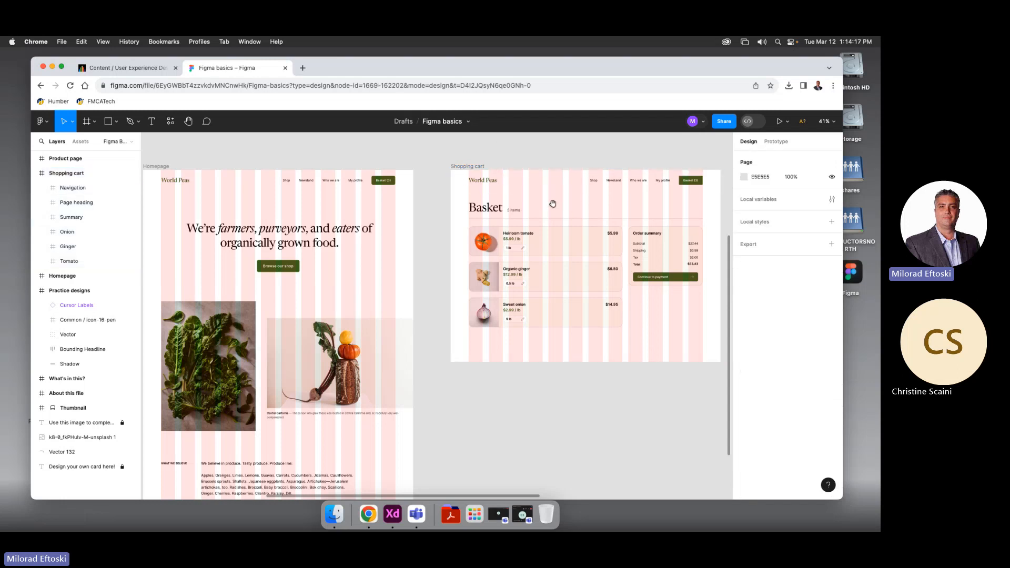
pyautogui.hscroll(2, 552, 203)
pyautogui.click(516, 213)
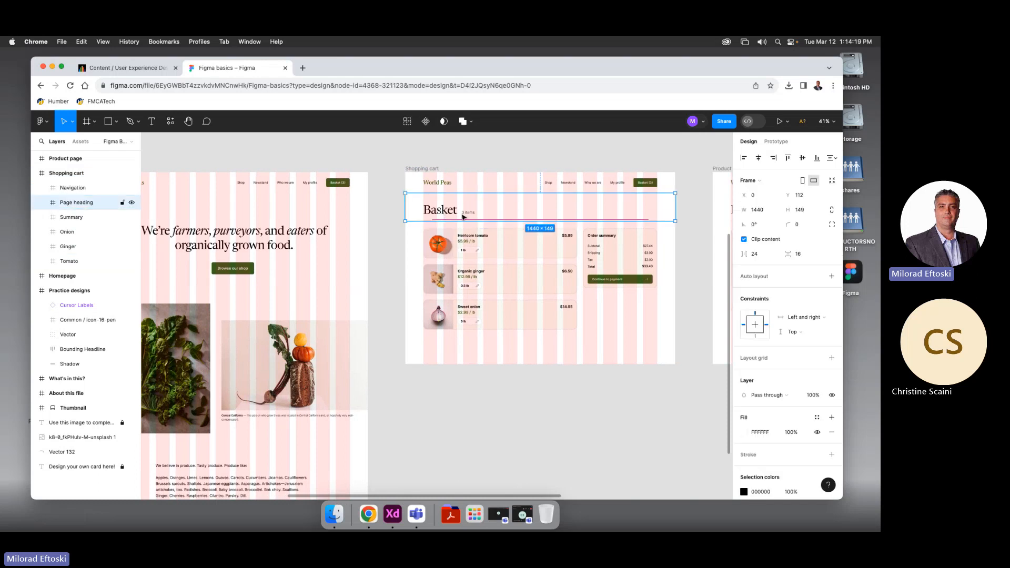
pyautogui.hscroll(2, 460, 215)
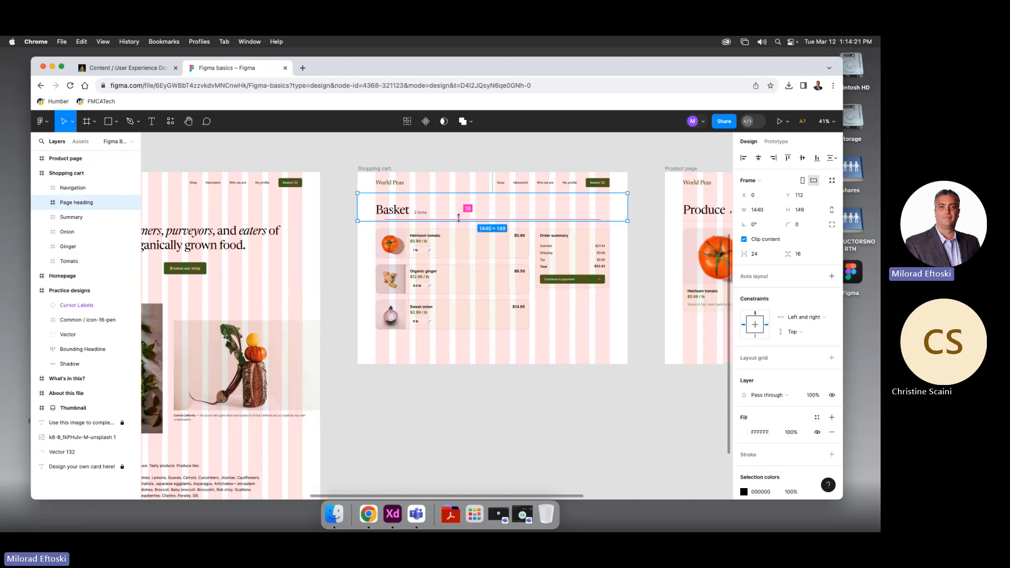
pyautogui.click(390, 247)
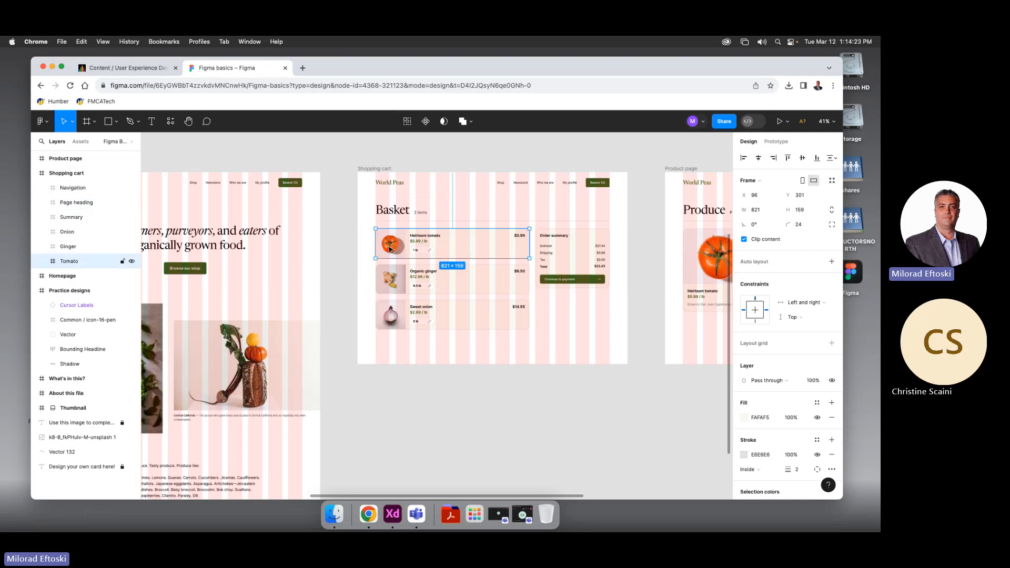
pyautogui.scroll(1, 390, 250)
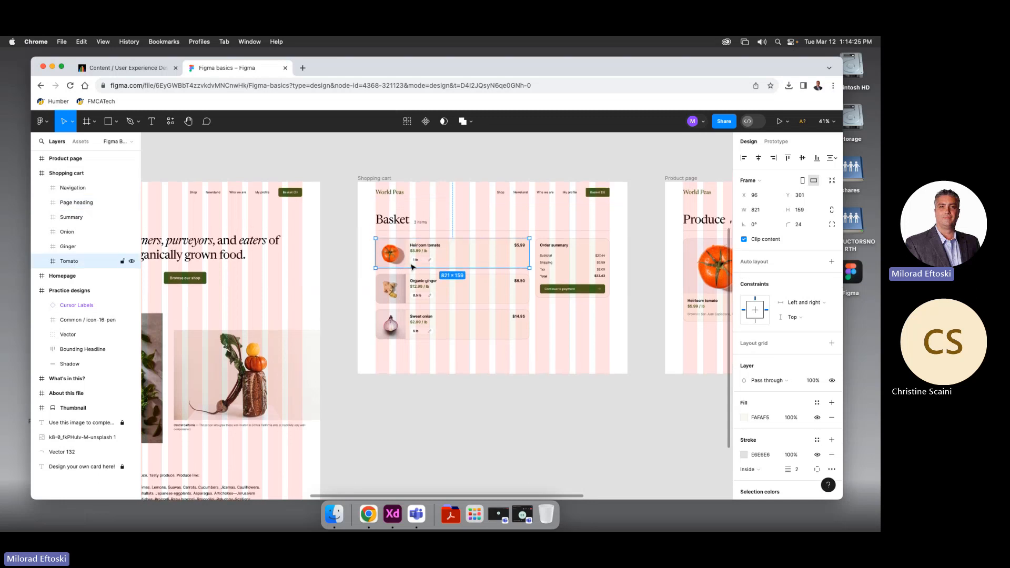
pyautogui.scroll(5, 406, 265)
pyautogui.scroll(-2, 407, 266)
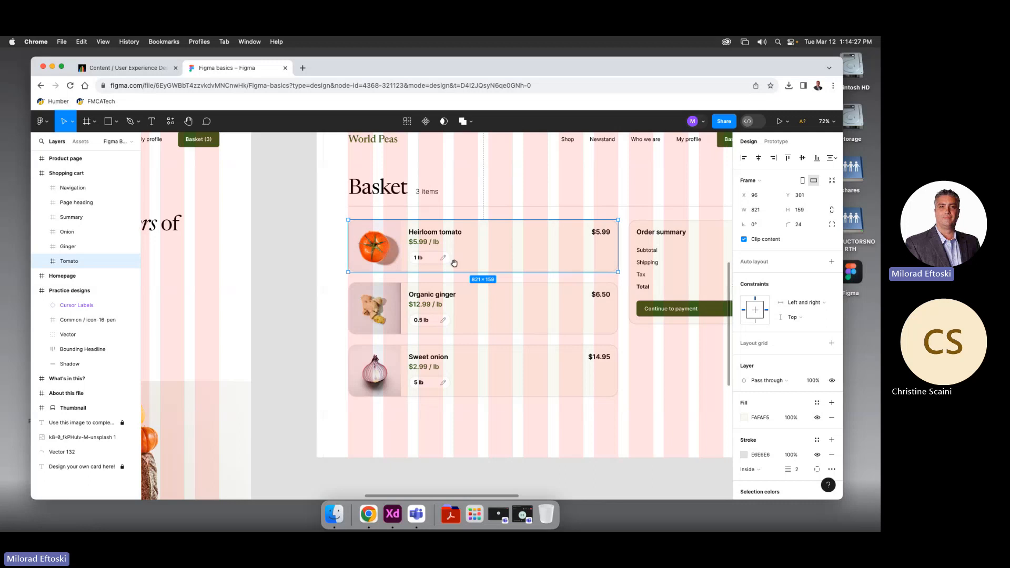
pyautogui.moveTo(454, 263); pyautogui.dragTo(372, 285)
pyautogui.scroll(5, 371, 285)
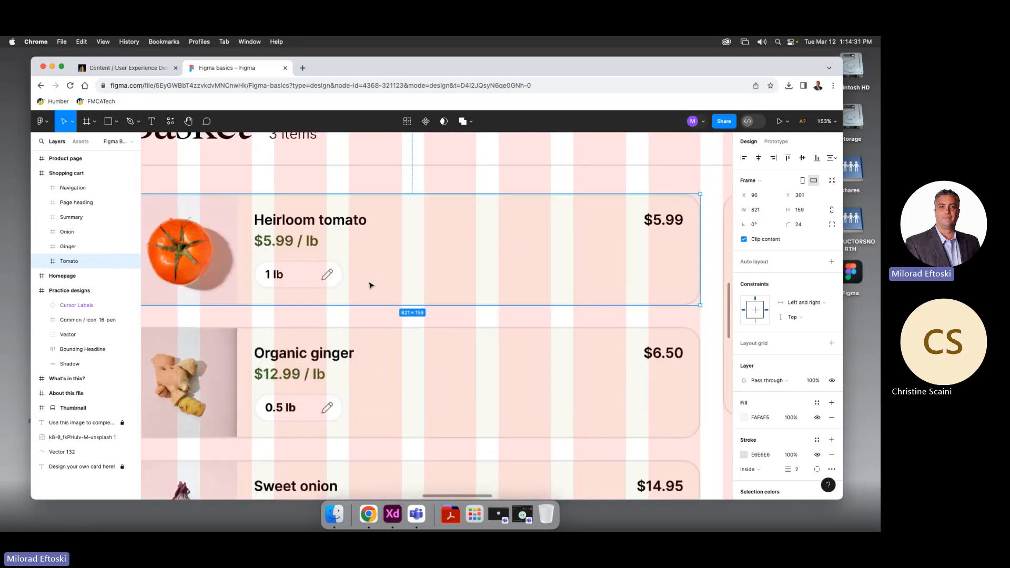
pyautogui.scroll(-10, 370, 286)
pyautogui.scroll(3, 370, 285)
pyautogui.scroll(-3, 370, 286)
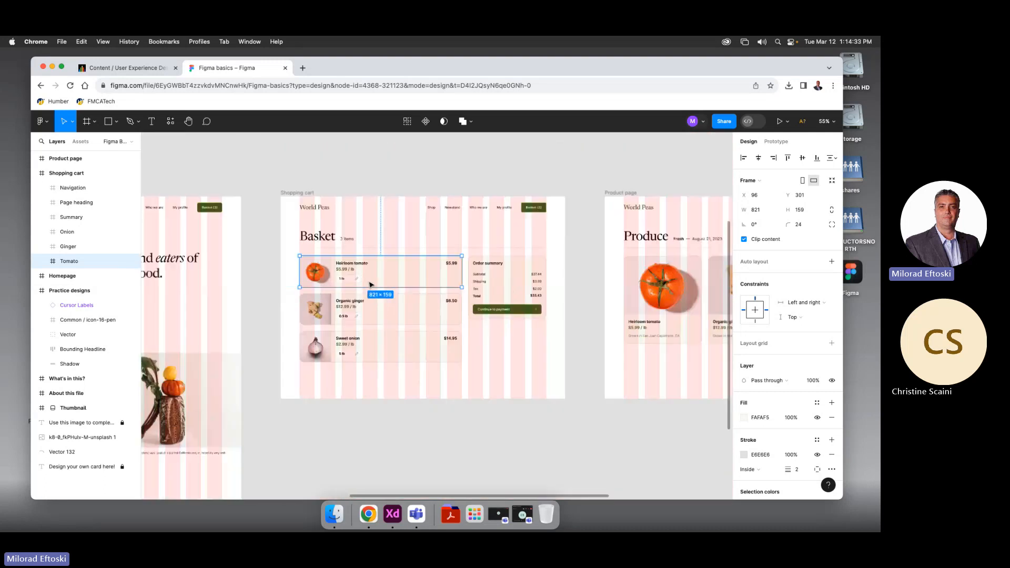
pyautogui.scroll(1, 370, 286)
pyautogui.scroll(4, 370, 284)
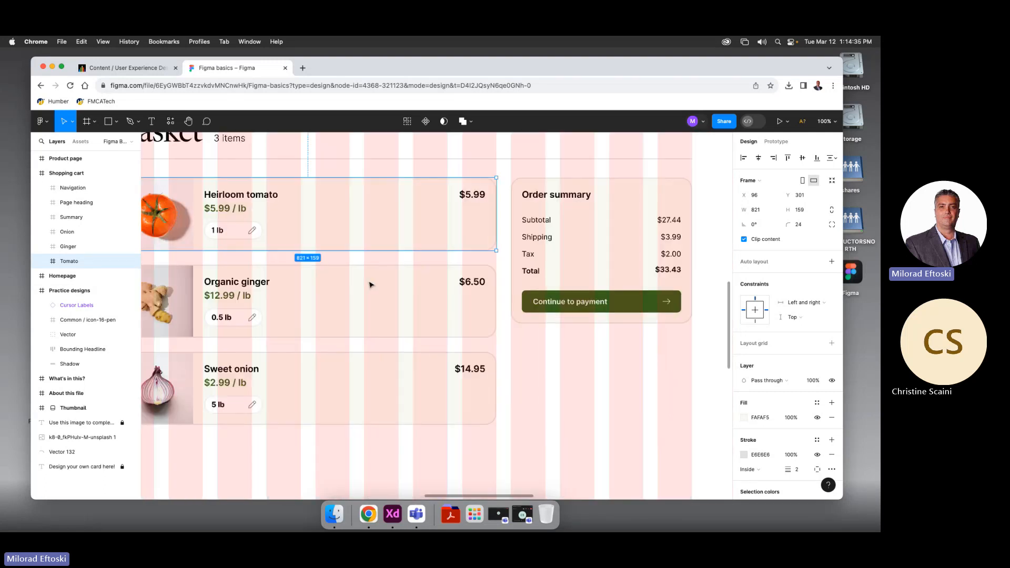
pyautogui.scroll(-4, 370, 284)
pyautogui.scroll(1, 368, 281)
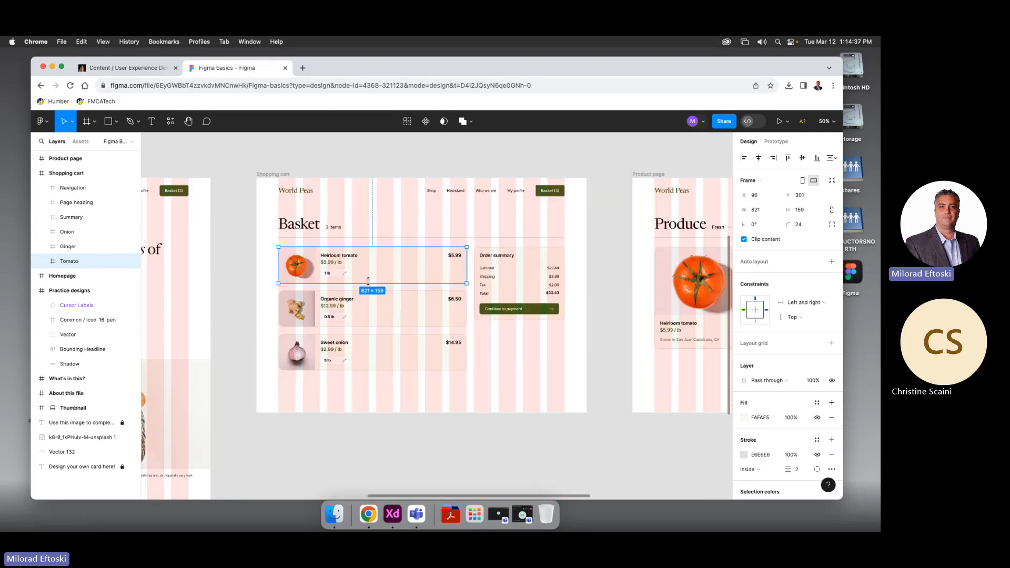
pyautogui.hscroll(-3, 416, 308)
pyautogui.scroll(2, 415, 308)
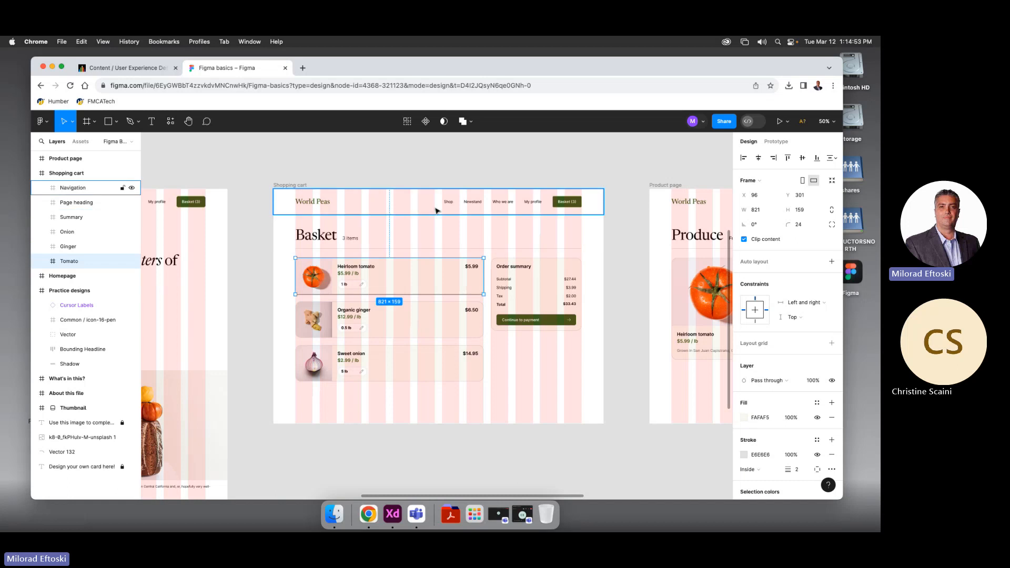
# Try moving the Heirloom tomato row and its image, undoing both moves
pyautogui.click(286, 186)
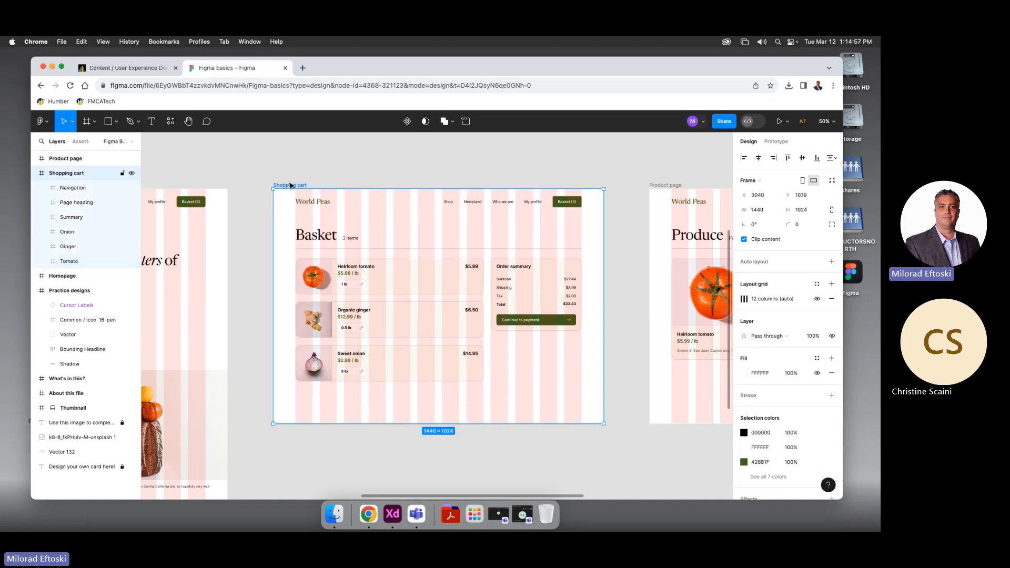
pyautogui.press('alt')
pyautogui.scroll(3, 354, 280)
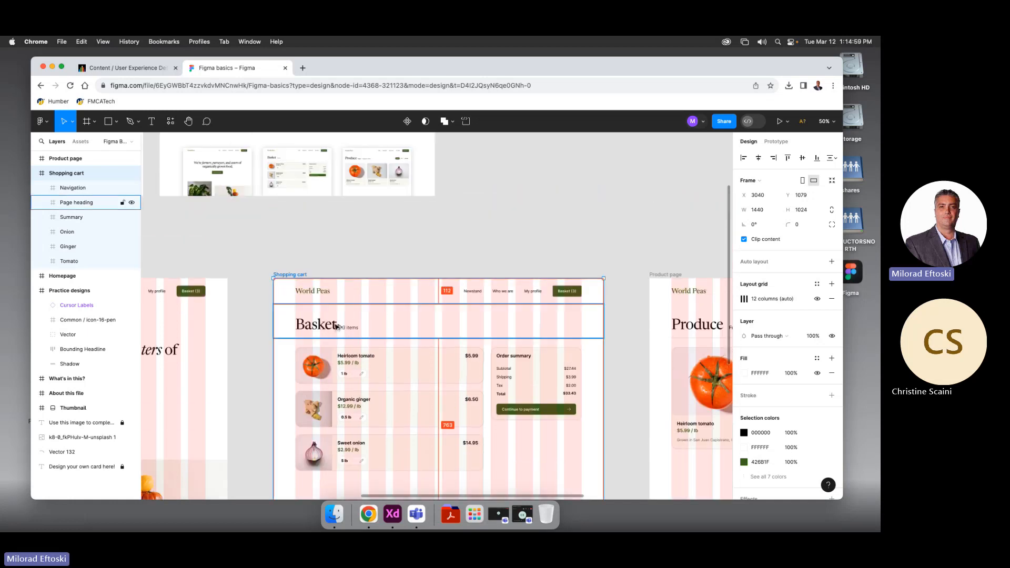
pyautogui.scroll(-5, 332, 261)
pyautogui.scroll(5, 328, 256)
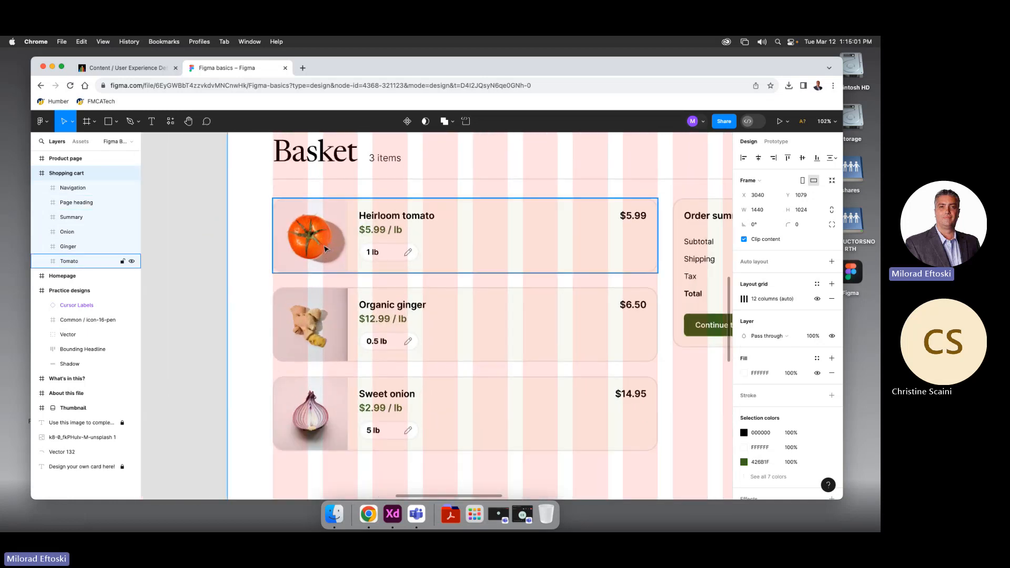
pyautogui.click(323, 238)
pyautogui.moveTo(323, 238)
pyautogui.mouseDown()
pyautogui.moveTo(257, 210)
pyautogui.moveTo(292, 236)
pyautogui.moveTo(311, 229)
pyautogui.mouseUp()
pyautogui.press('super+z')
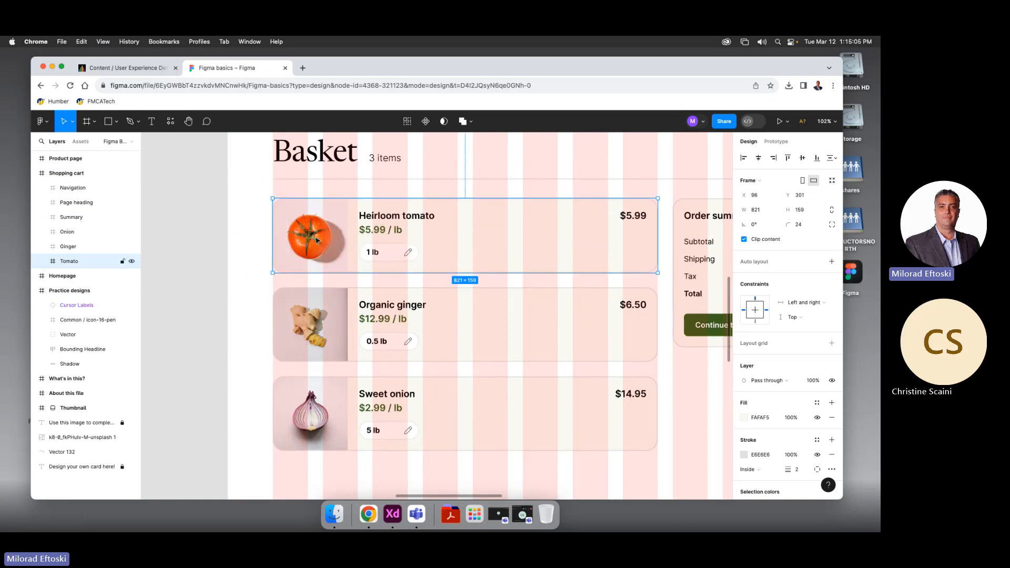
pyautogui.doubleClick(317, 239)
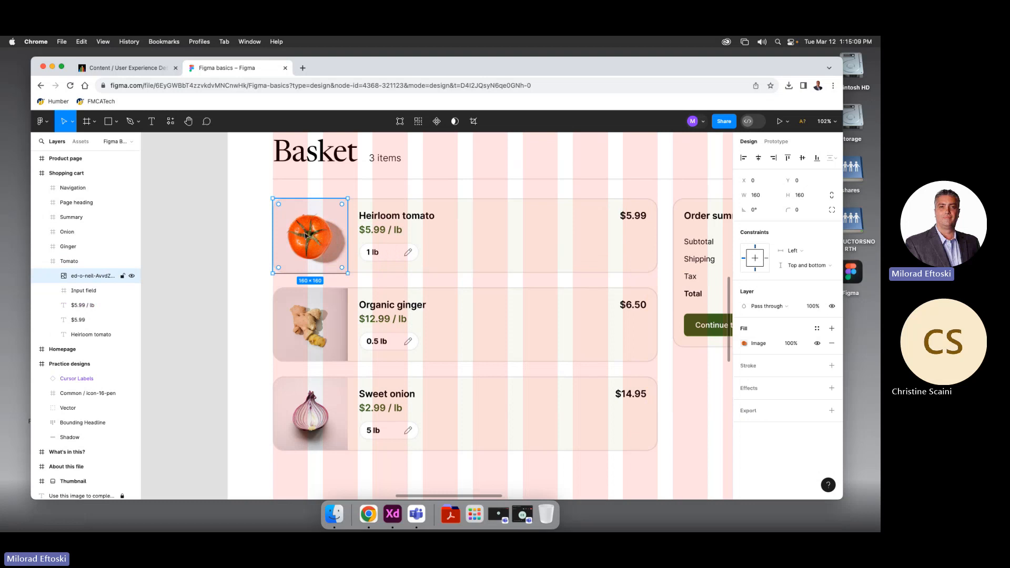
pyautogui.moveTo(321, 238); pyautogui.dragTo(337, 223)
pyautogui.press('super+z')
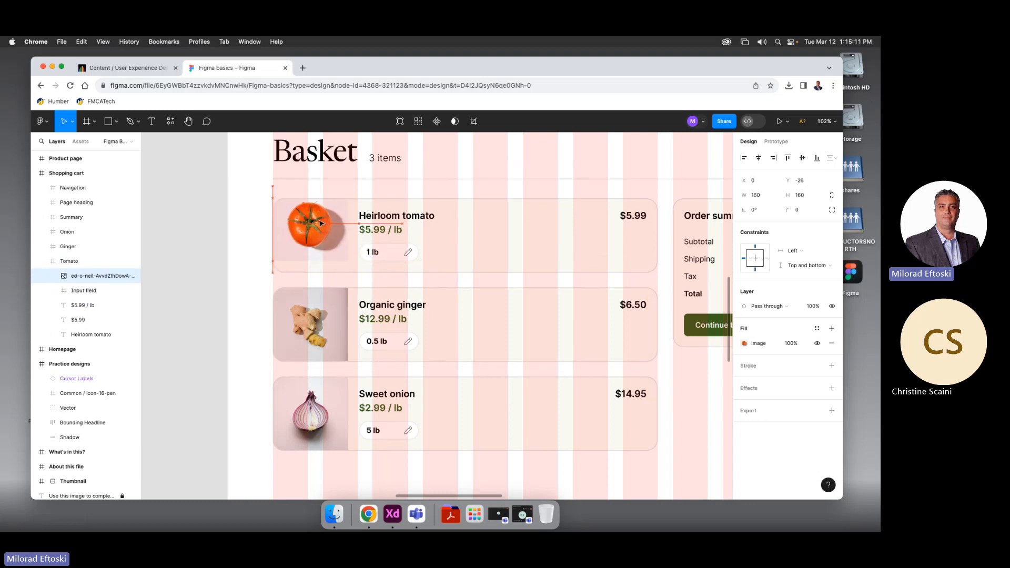
# Select the tomato's quantity input field and nudge it slightly right and down
pyautogui.click(375, 221)
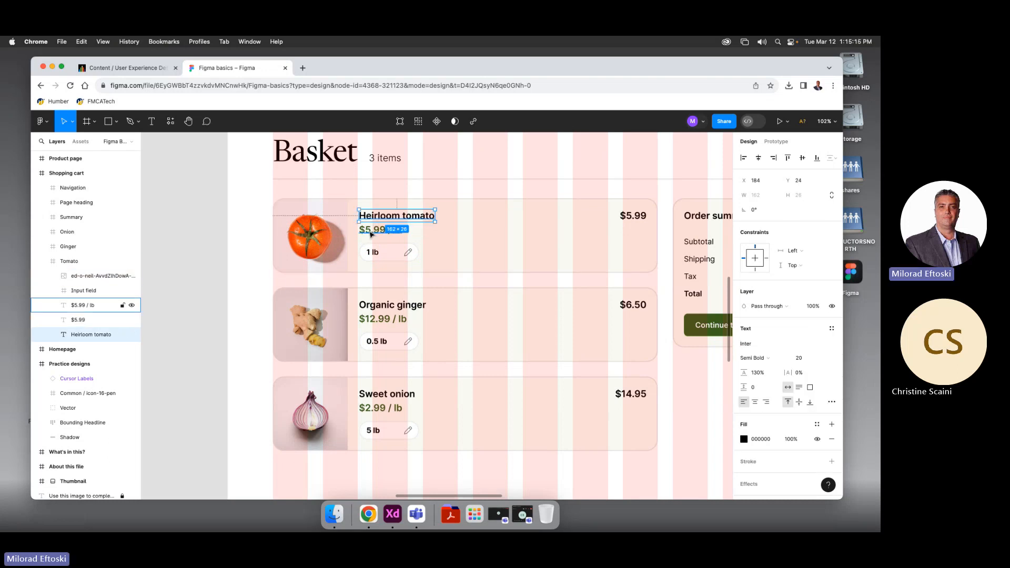
pyautogui.click(372, 234)
pyautogui.click(373, 257)
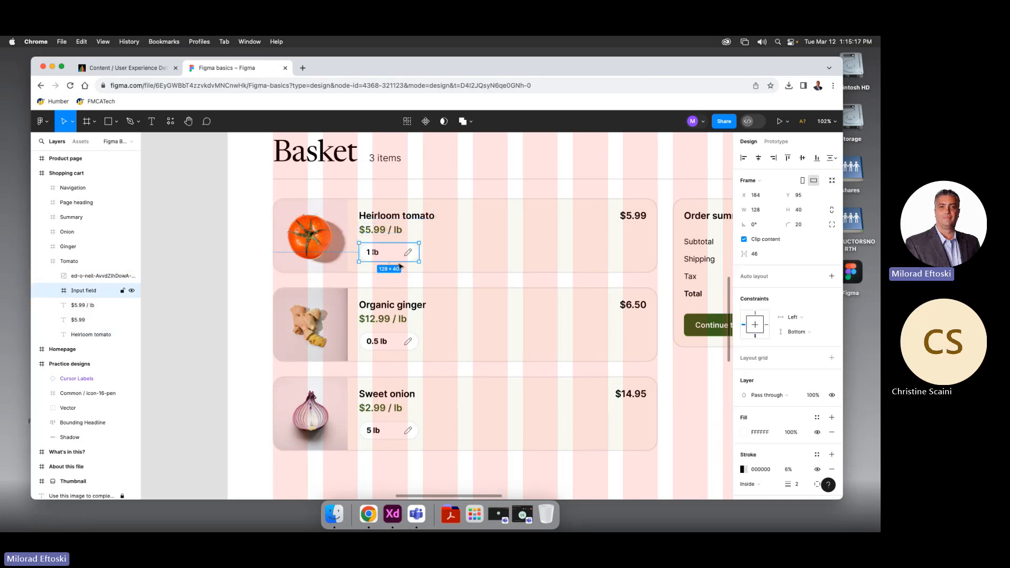
pyautogui.moveTo(379, 255)
pyautogui.mouseDown()
pyautogui.moveTo(387, 258)
pyautogui.moveTo(375, 253)
pyautogui.mouseUp()
# Edit the Heirloom tomato quantity text from 1 lb to 1.5 lb
pyautogui.doubleClick(376, 255)
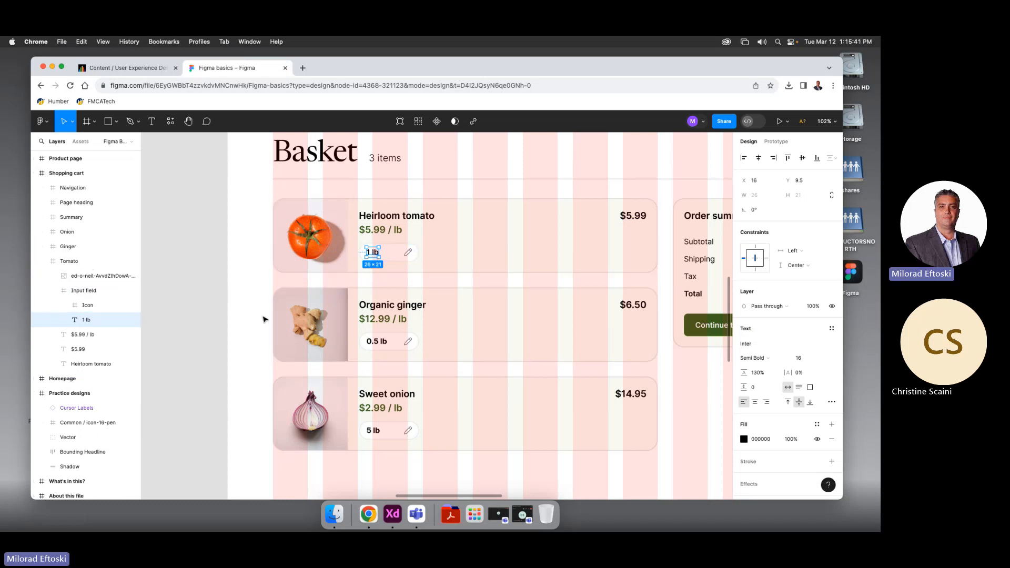
pyautogui.scroll(5, 371, 254)
pyautogui.scroll(2, 371, 254)
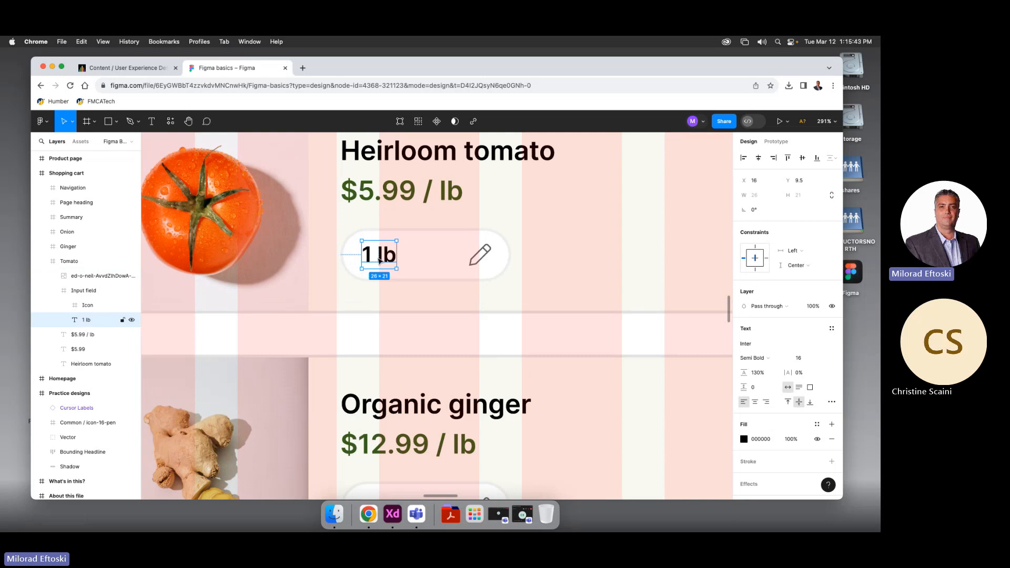
pyautogui.doubleClick(369, 255)
pyautogui.doubleClick(366, 256)
pyautogui.write('1.5')
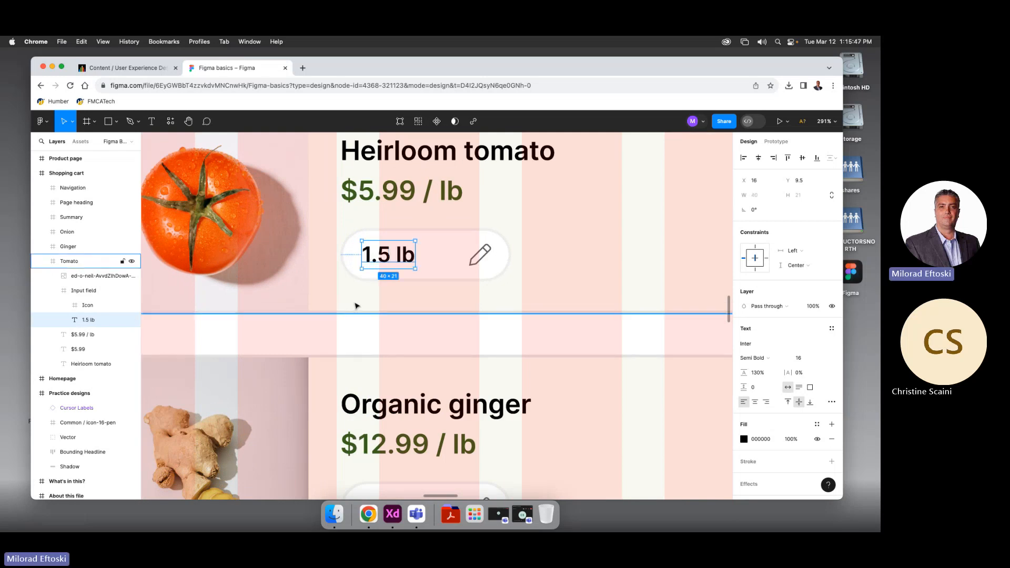
pyautogui.press('Escape')
# Select the pencil icon beside the quantity and its inner Union vector
pyautogui.scroll(-2, 364, 296)
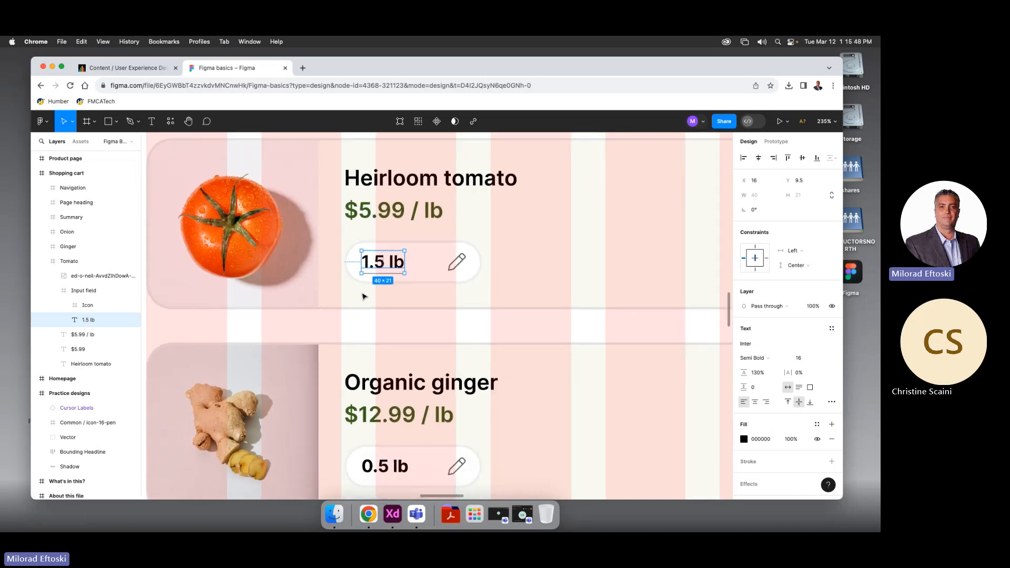
pyautogui.click(457, 263)
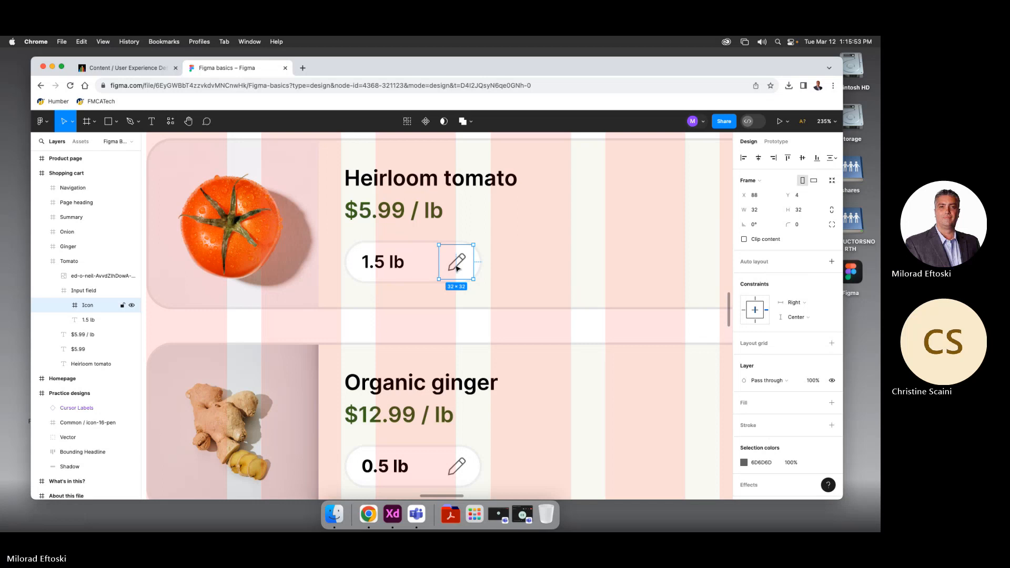
pyautogui.doubleClick(457, 268)
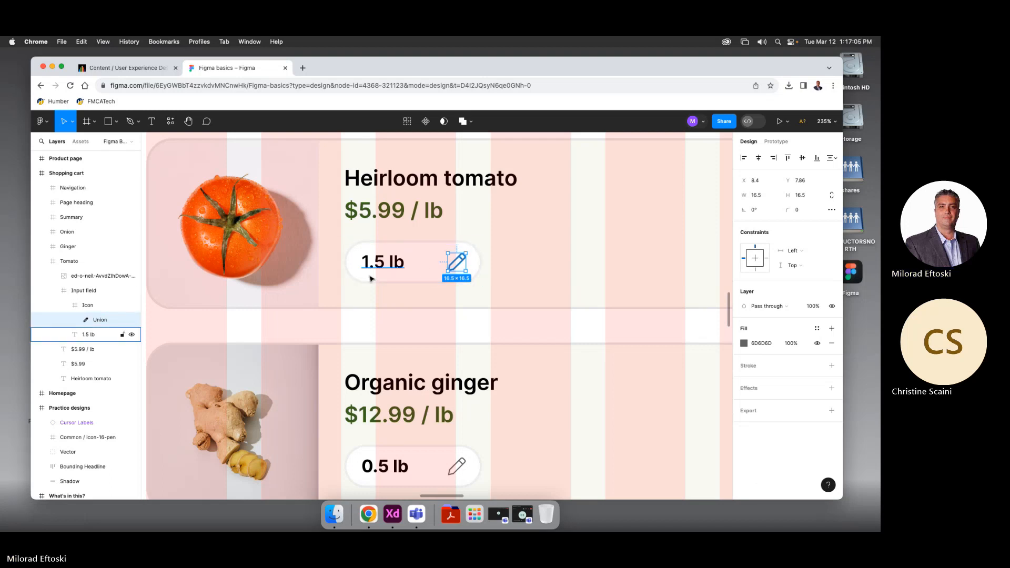
# Zoom out to about 17% and pan until all seven frames, Thumbnail through Product page, are visible
pyautogui.scroll(-10, 371, 278)
pyautogui.scroll(-5, 371, 278)
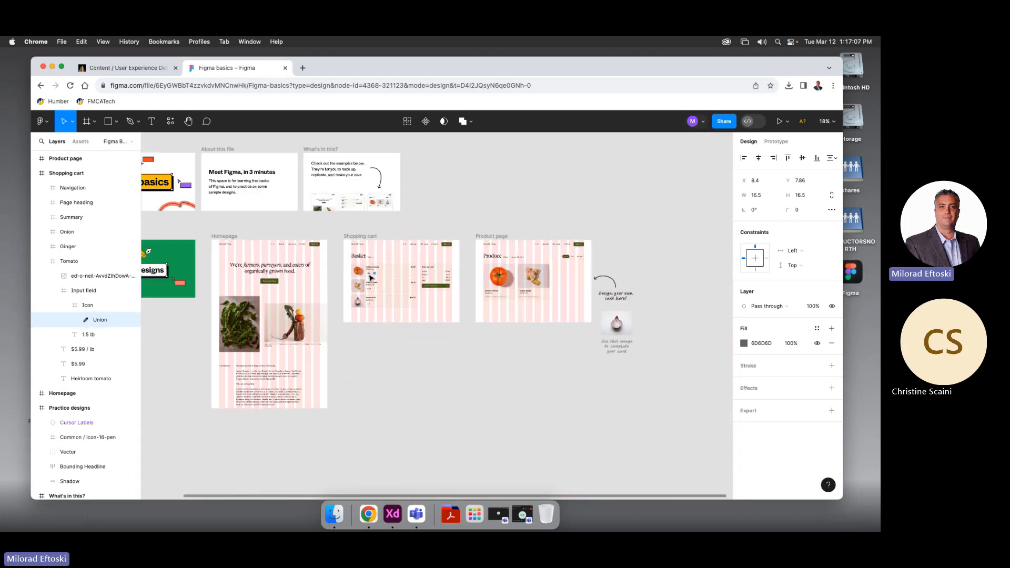
pyautogui.scroll(1, 370, 278)
pyautogui.moveTo(299, 275); pyautogui.dragTo(365, 274)
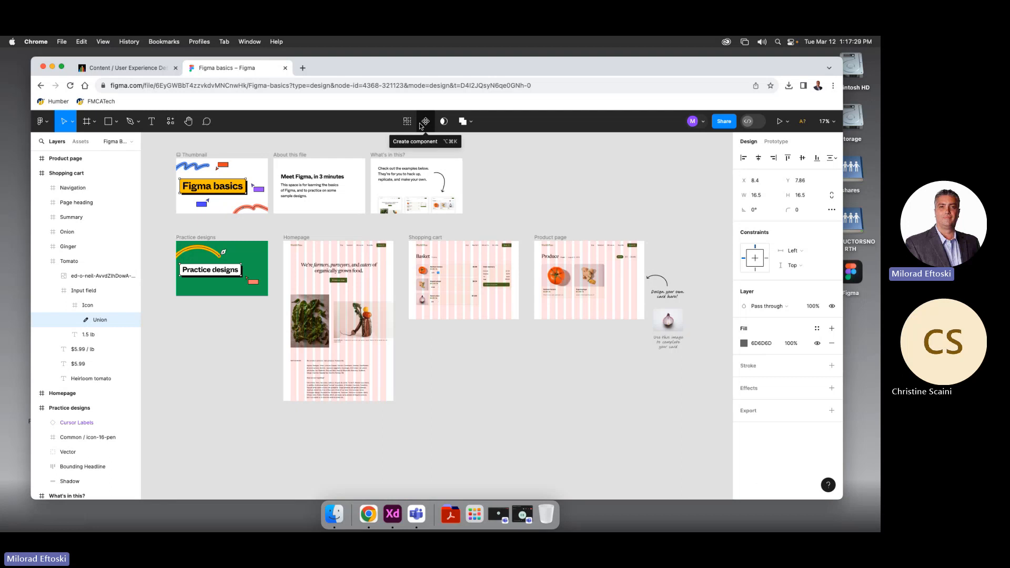
pyautogui.click(304, 68)
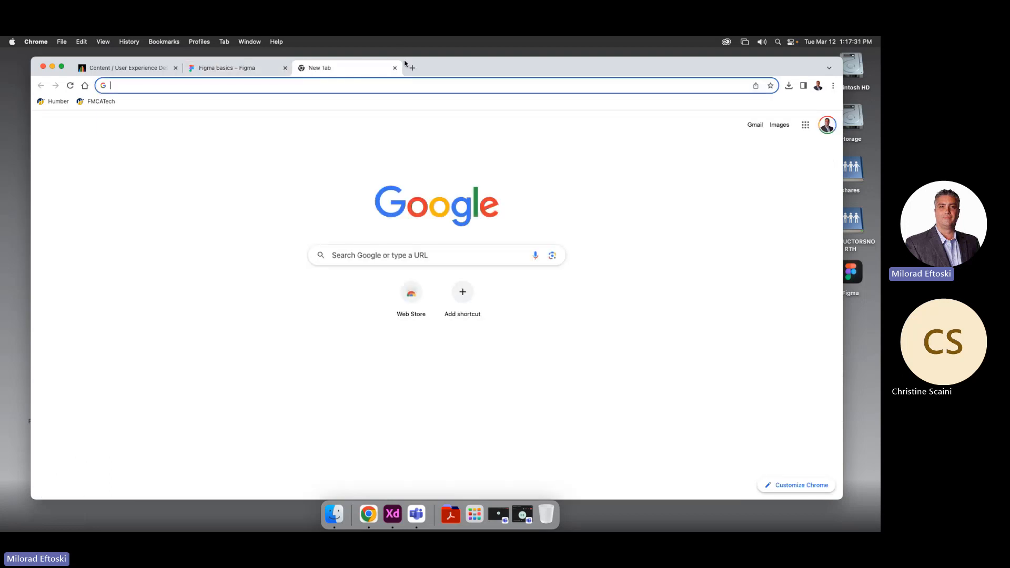
pyautogui.click(394, 68)
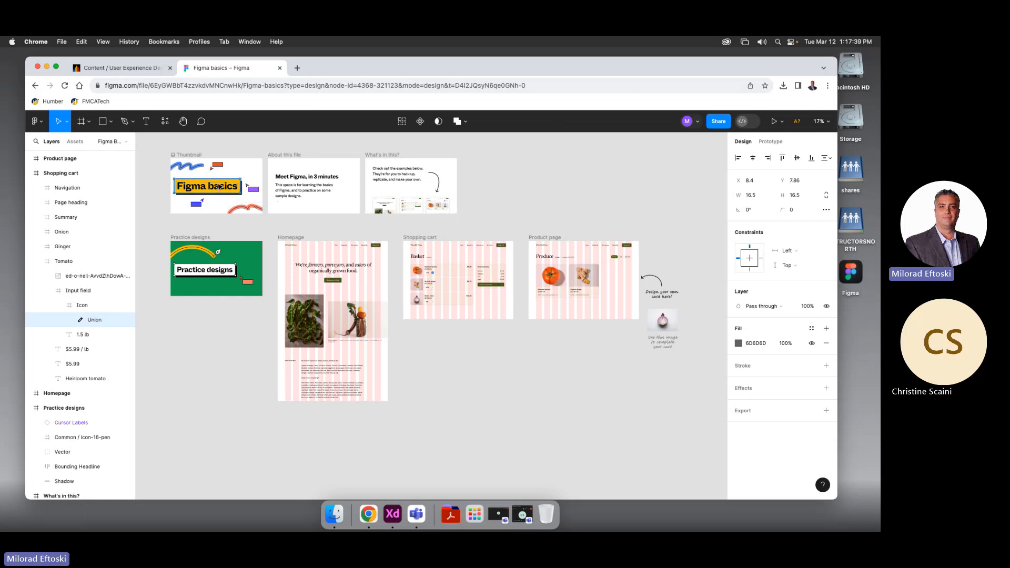
# Select and deselect the Thumbnail frame and its headline, then bring up Drafts in a new tab
pyautogui.press('Escape')
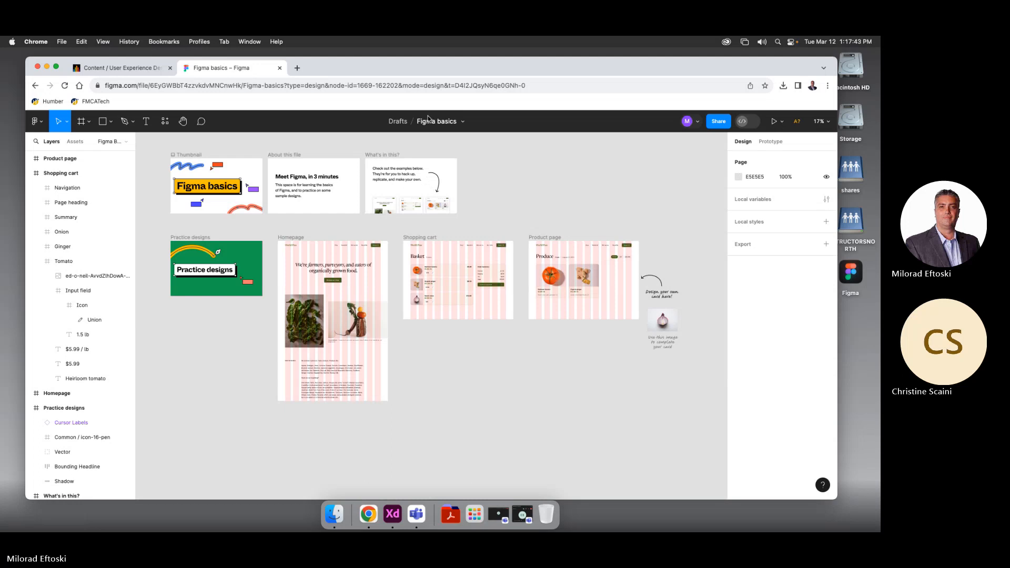
pyautogui.click(187, 156)
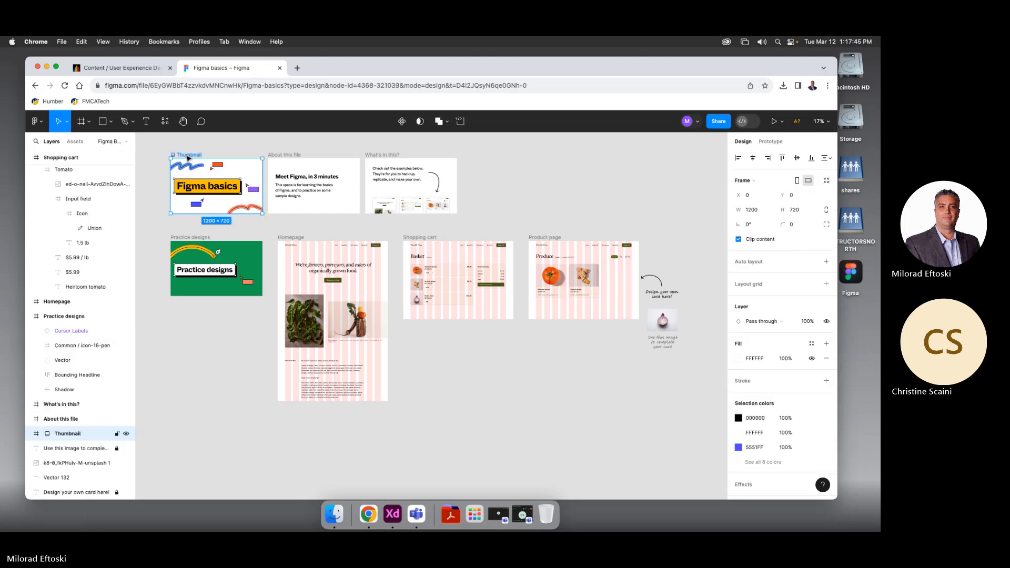
pyautogui.click(206, 206)
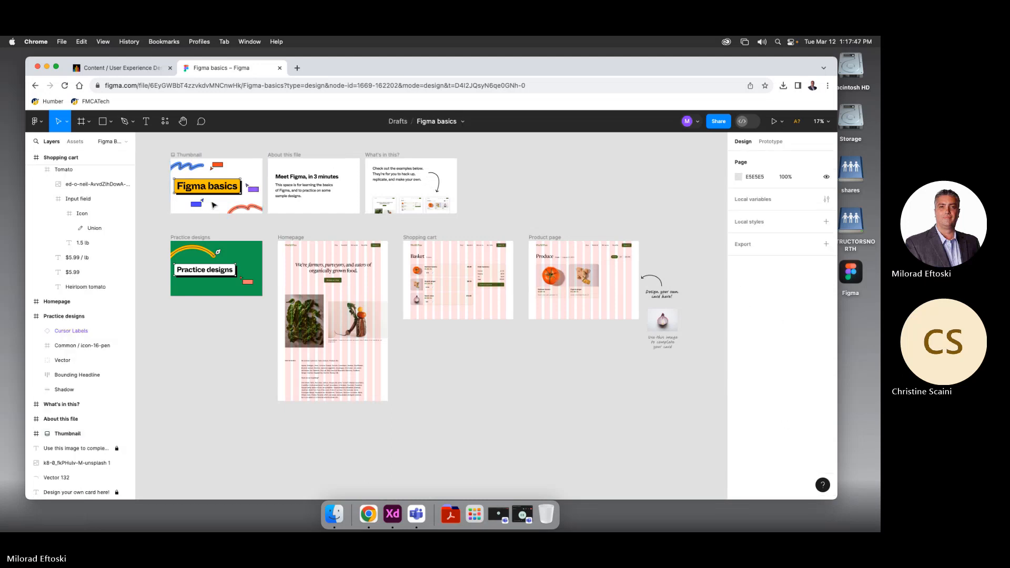
pyautogui.click(207, 189)
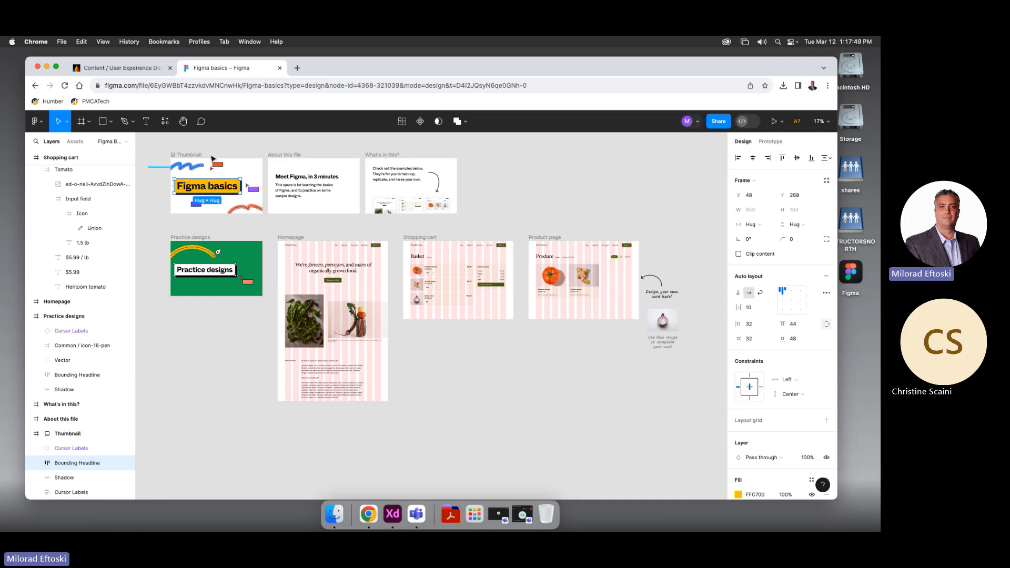
pyautogui.click(232, 147)
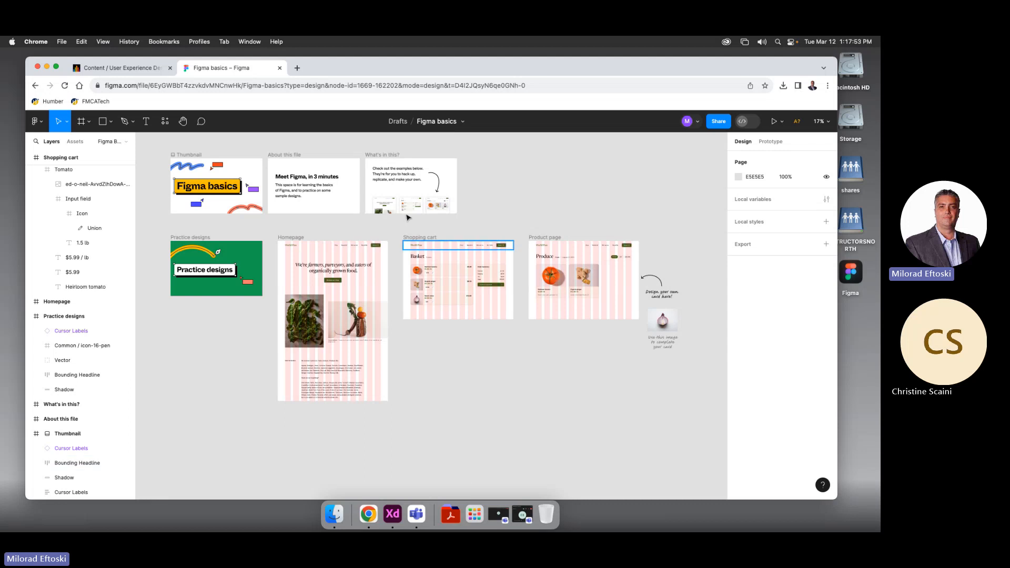
pyautogui.click(398, 122)
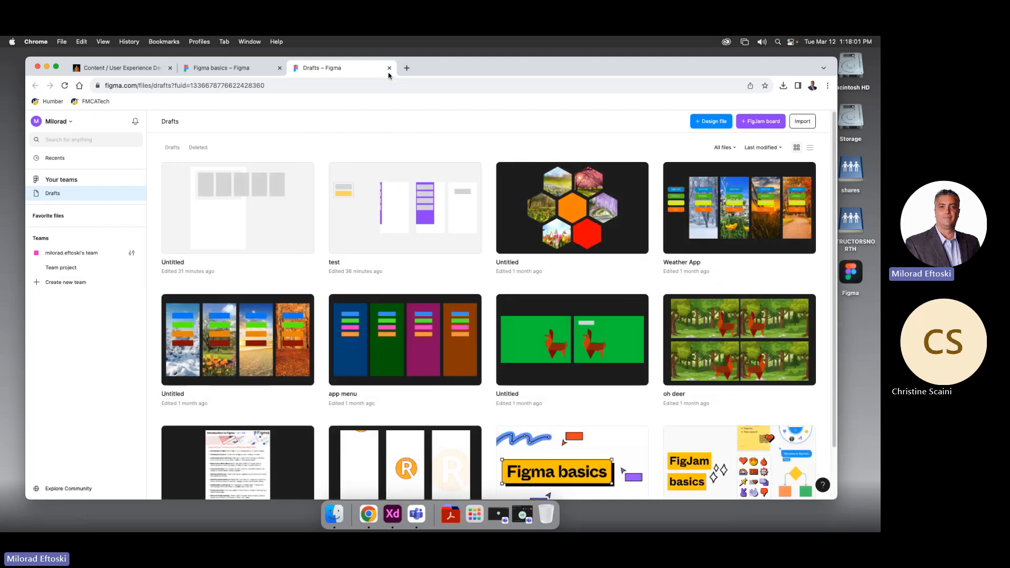
# Switch to the Figma basics tab and close it, returning to the Drafts list
pyautogui.click(277, 73)
pyautogui.click(279, 68)
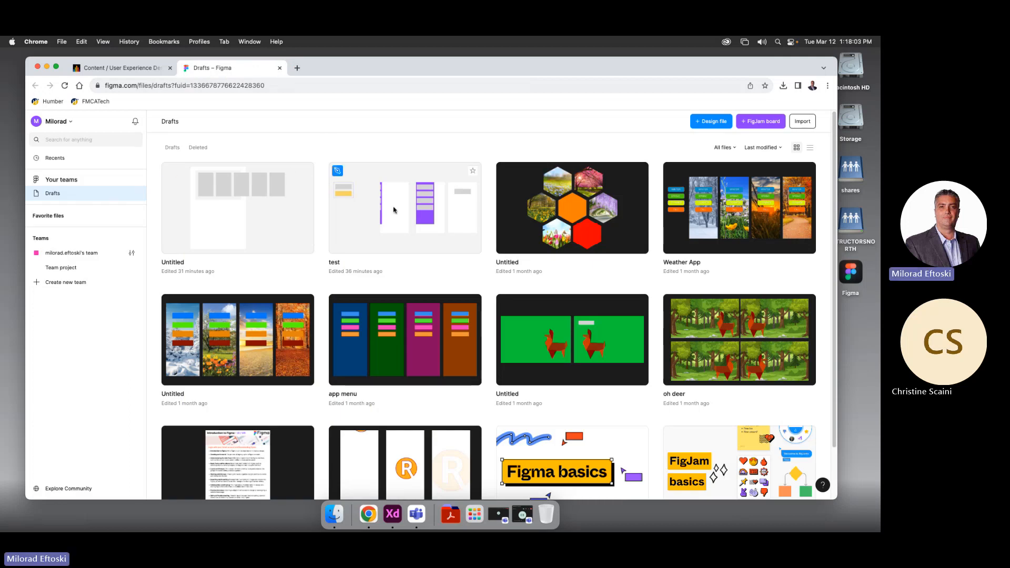
pyautogui.scroll(-2, 428, 262)
pyautogui.scroll(2, 426, 262)
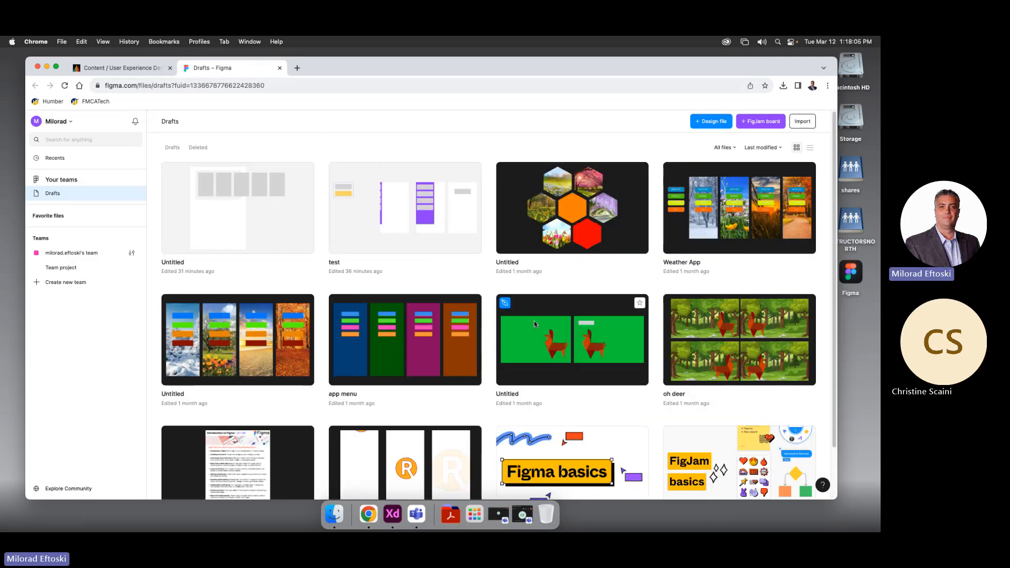
pyautogui.scroll(-2, 532, 336)
pyautogui.scroll(2, 532, 335)
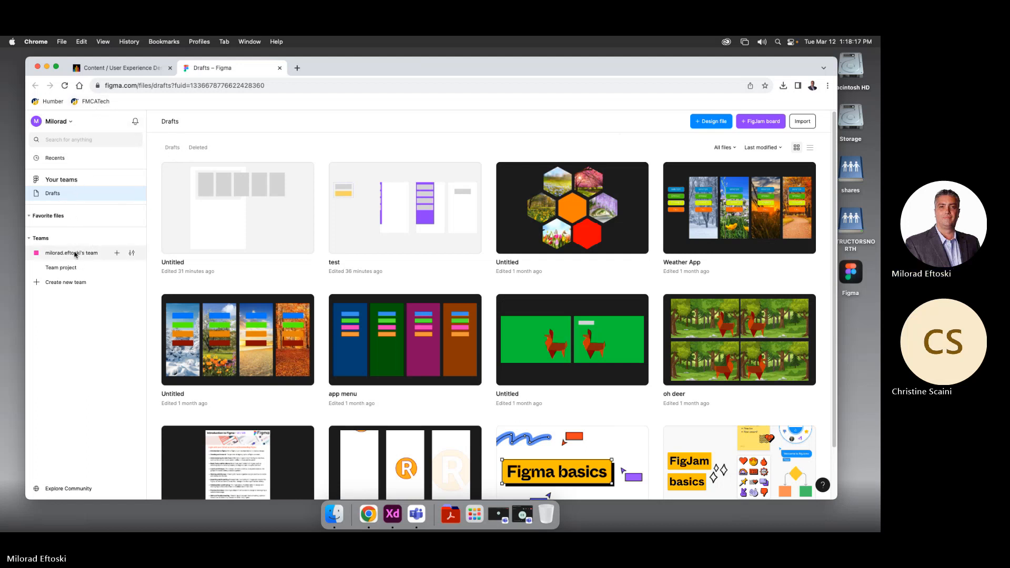
pyautogui.click(55, 159)
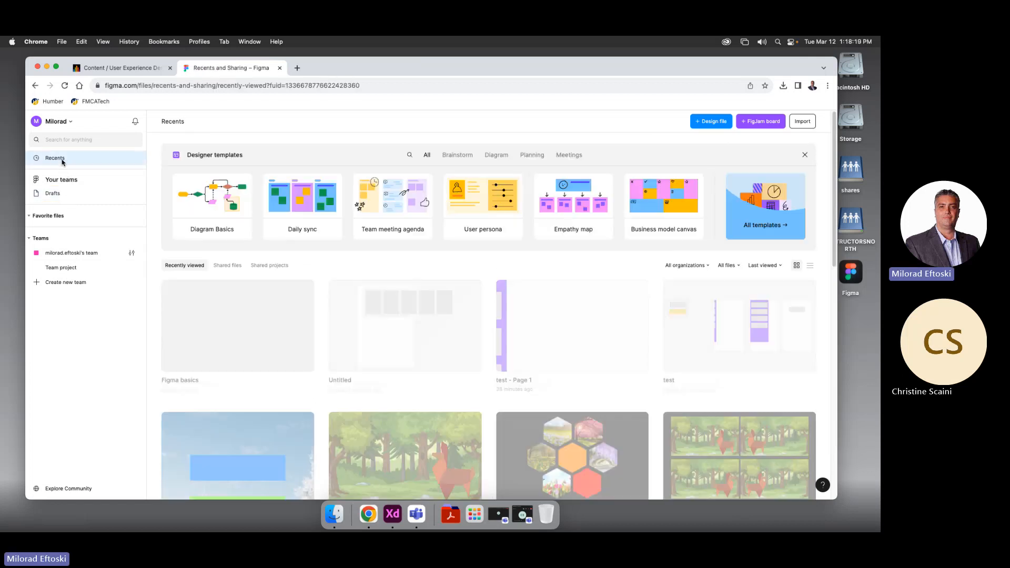
pyautogui.click(53, 193)
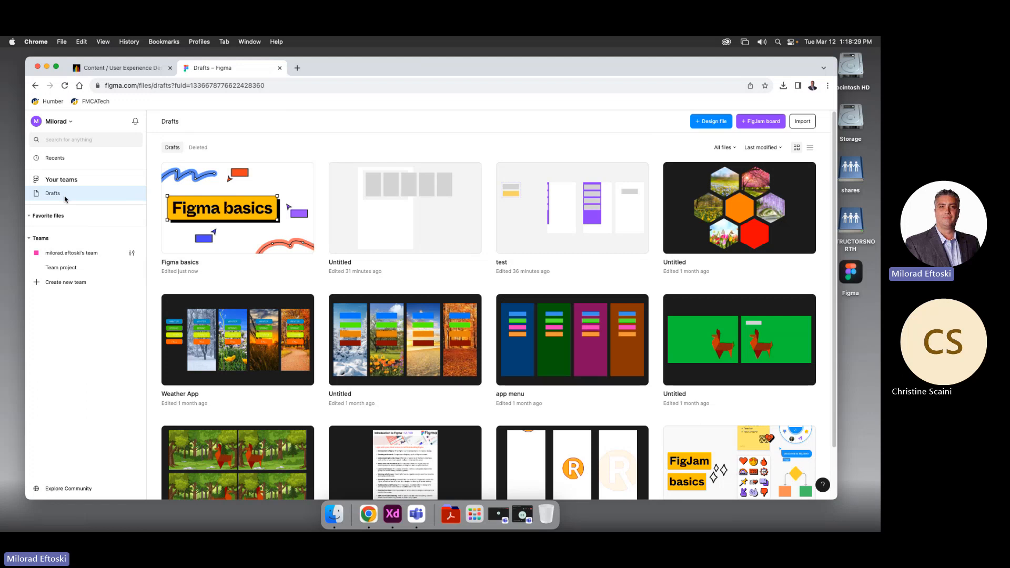
pyautogui.click(199, 148)
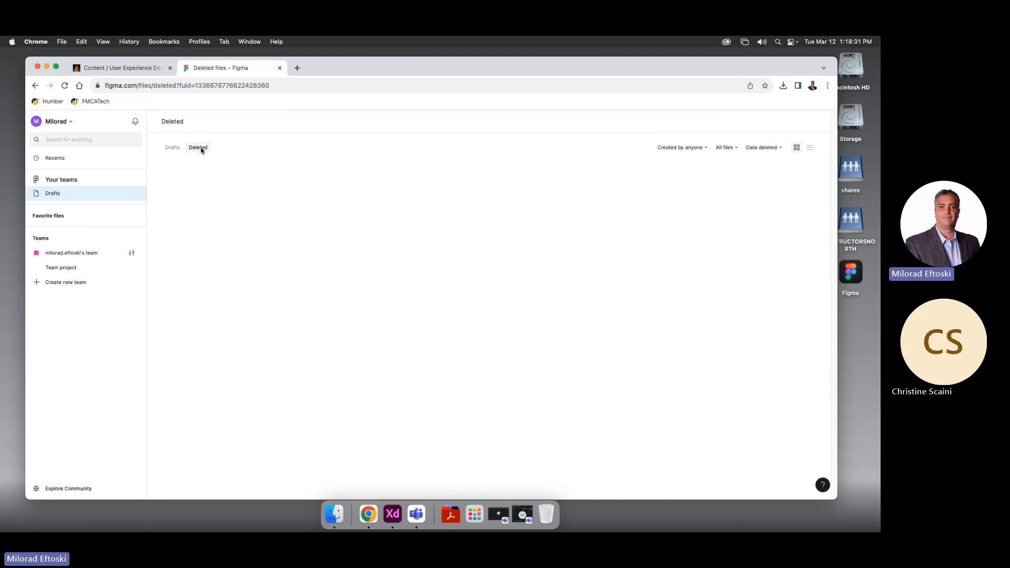
pyautogui.click(173, 149)
pyautogui.click(195, 148)
pyautogui.click(170, 148)
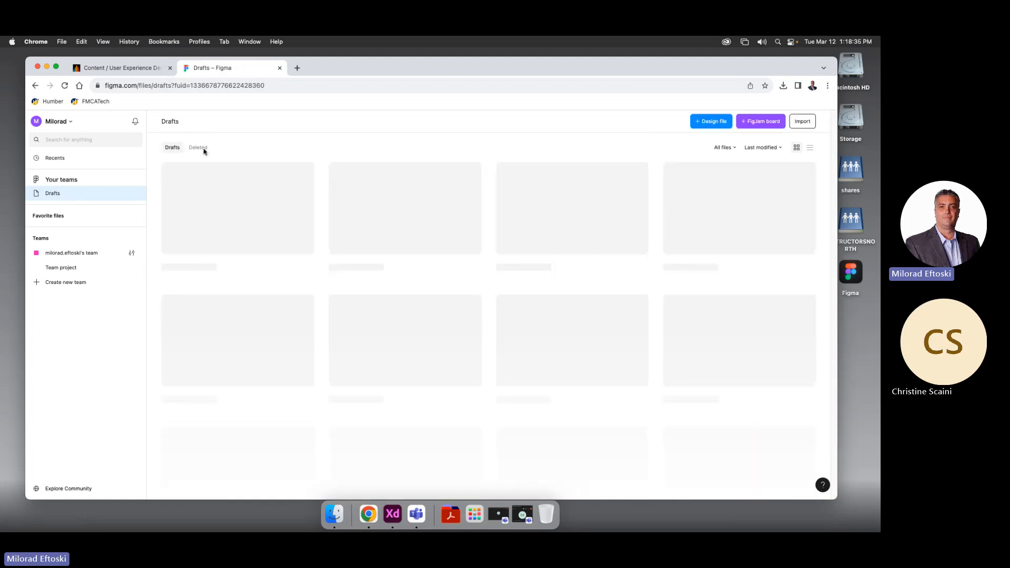
pyautogui.click(200, 149)
pyautogui.click(175, 150)
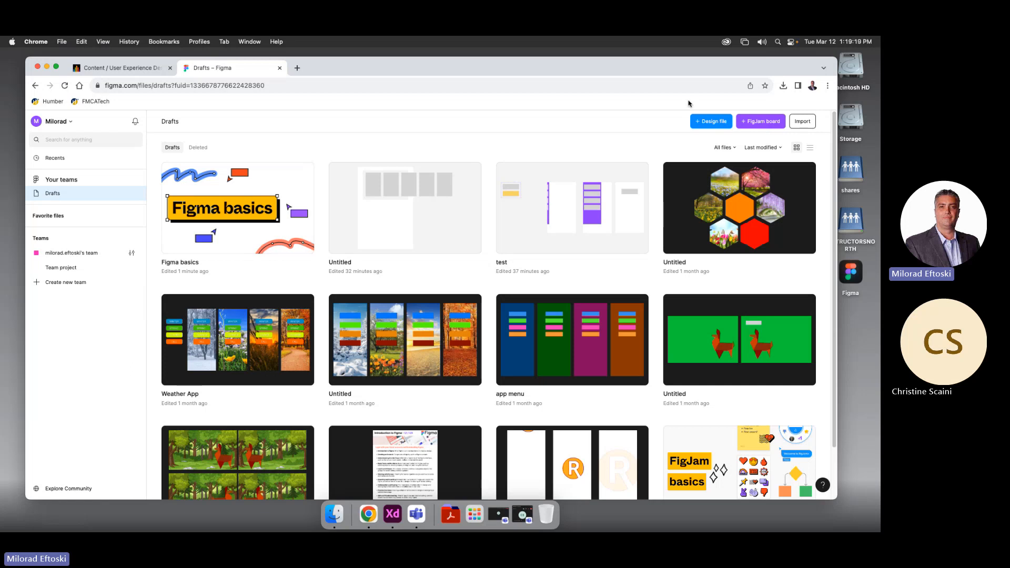
pyautogui.moveTo(646, 67); pyautogui.dragTo(637, 63)
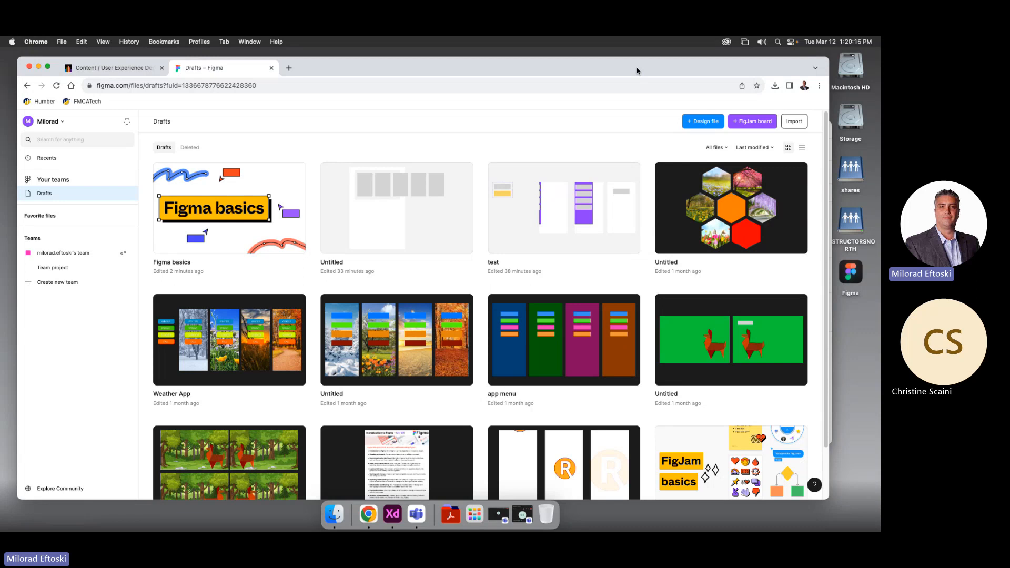
# Create a new blank Figma design file and narrow the browser to reveal the XD file
pyautogui.rightClick(855, 343)
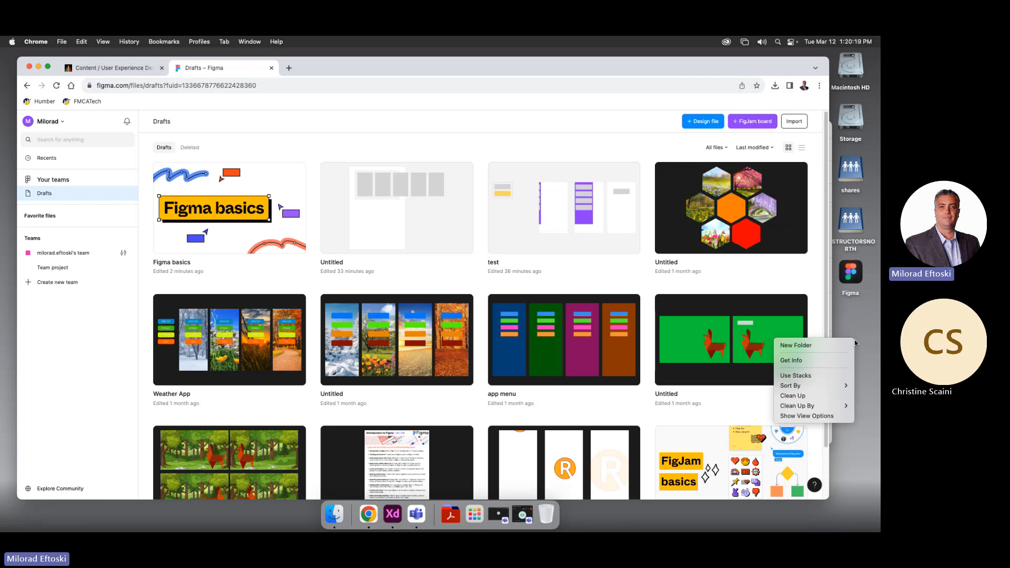
pyautogui.rightClick(857, 319)
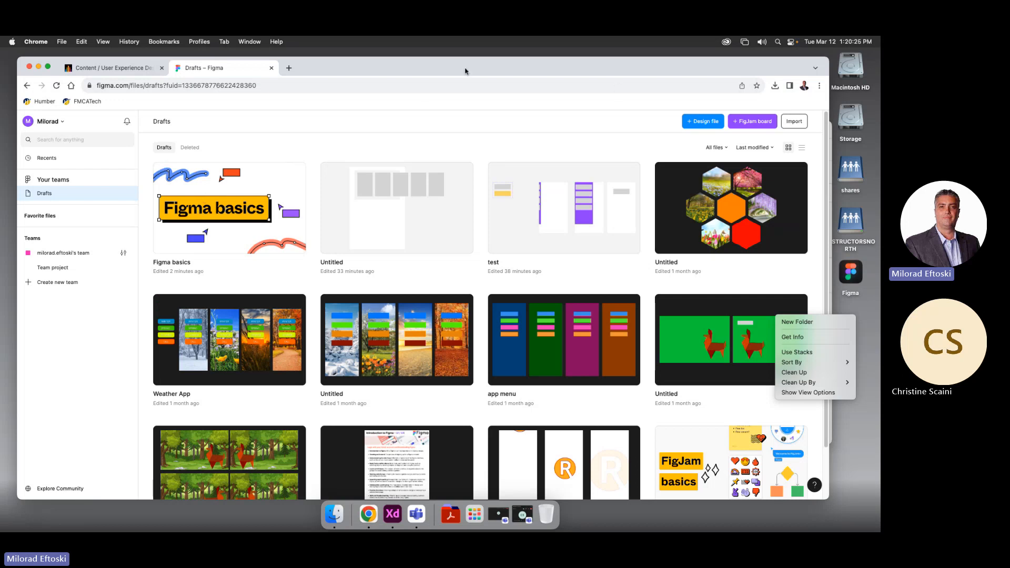
pyautogui.click(706, 123)
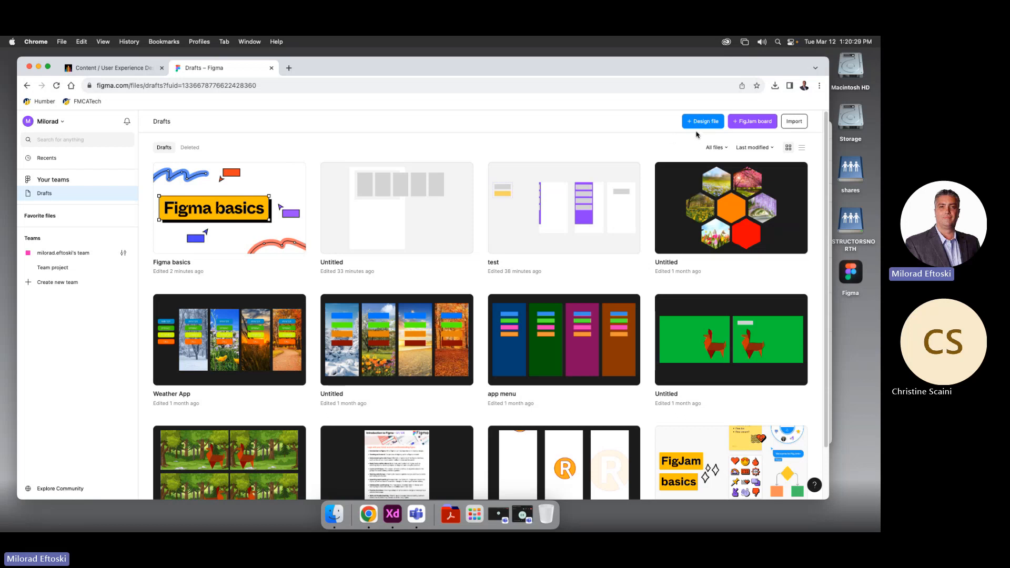
pyautogui.click(699, 122)
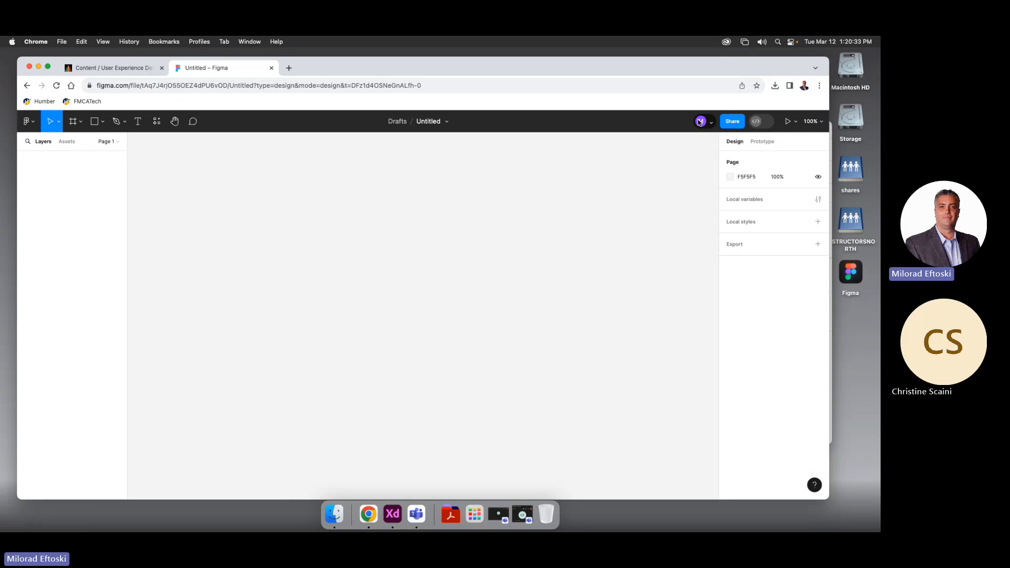
pyautogui.moveTo(828, 148); pyautogui.dragTo(764, 149)
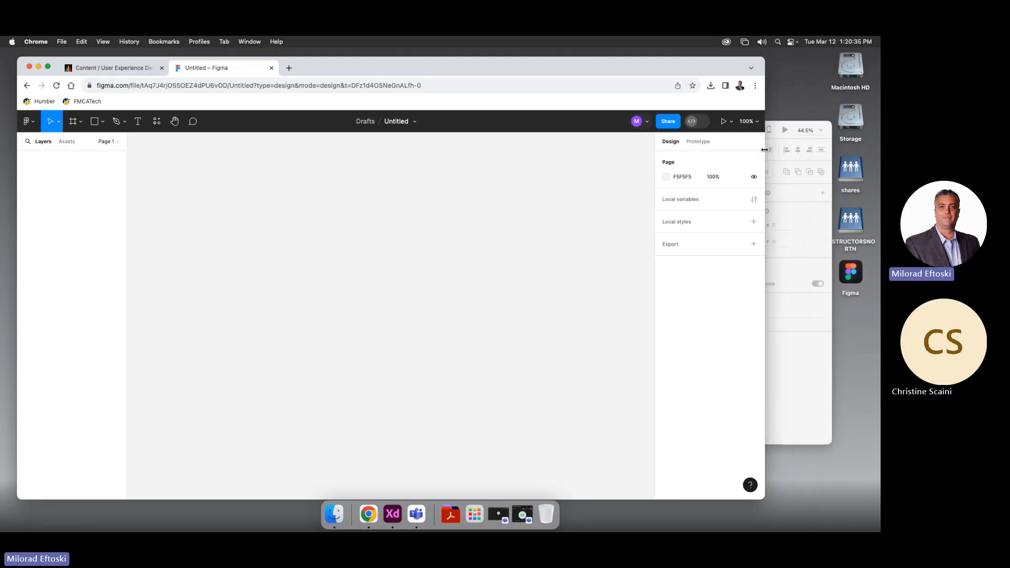
# Bring the Assets exercise XD window forward, moving it up-left and enlarging it
pyautogui.click(786, 209)
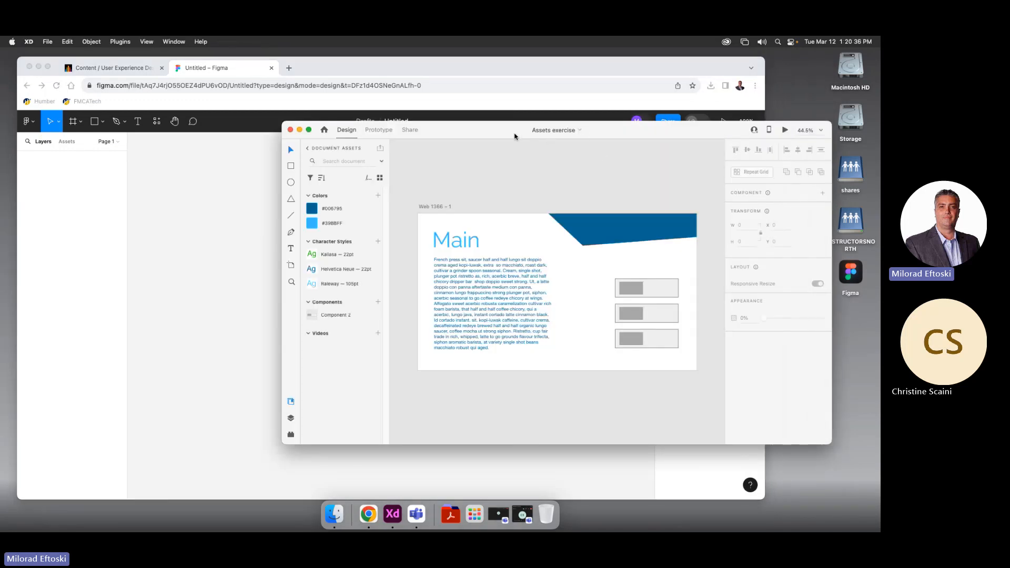
pyautogui.moveTo(515, 136); pyautogui.dragTo(445, 111)
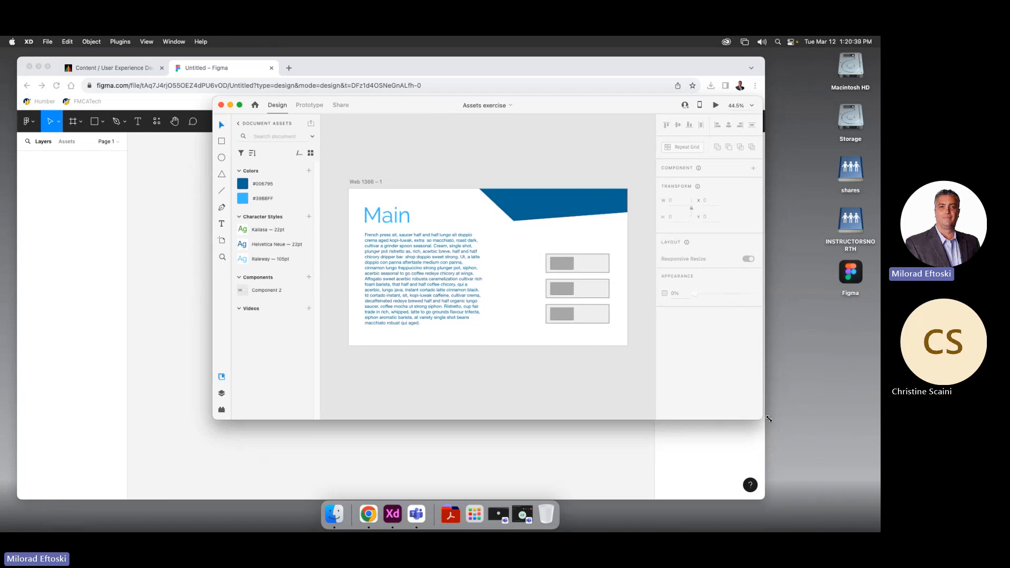
pyautogui.moveTo(768, 418); pyautogui.dragTo(864, 465)
# Find Assets exercise.xd and Buttons and switches.xd in Finder's Downloads, then return to the course outline
pyautogui.doubleClick(851, 67)
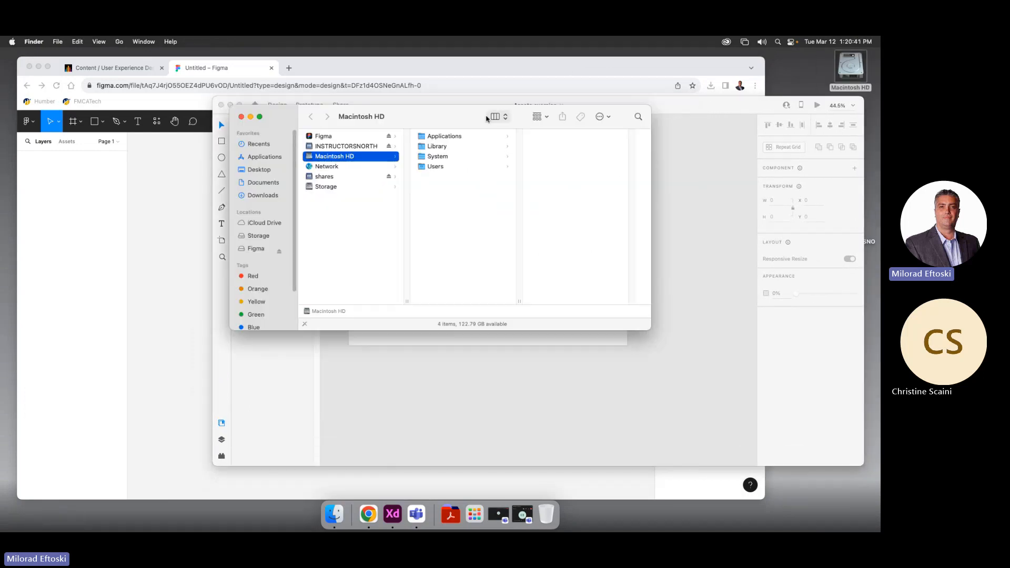
pyautogui.click(252, 197)
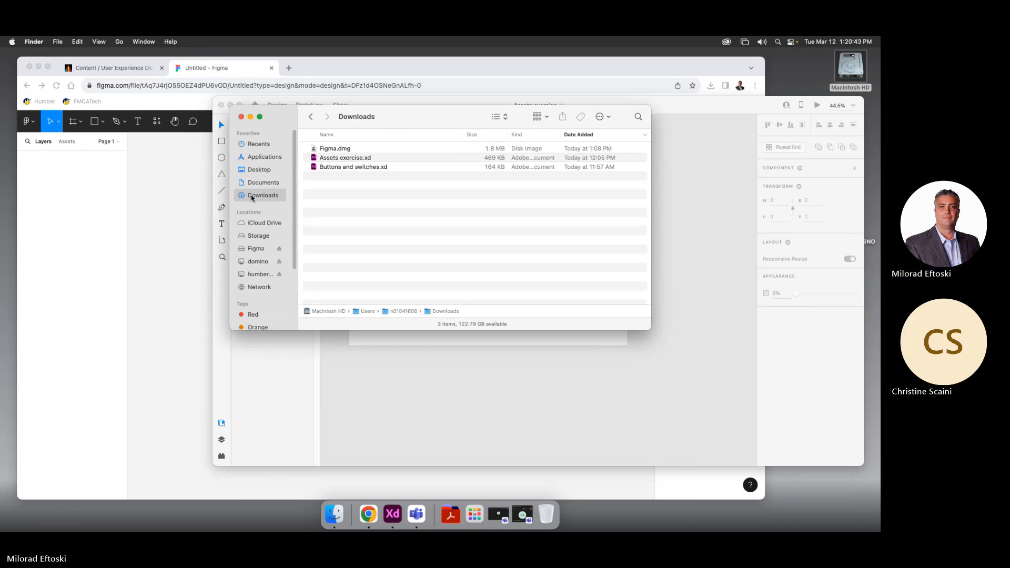
pyautogui.moveTo(377, 120); pyautogui.dragTo(569, 93)
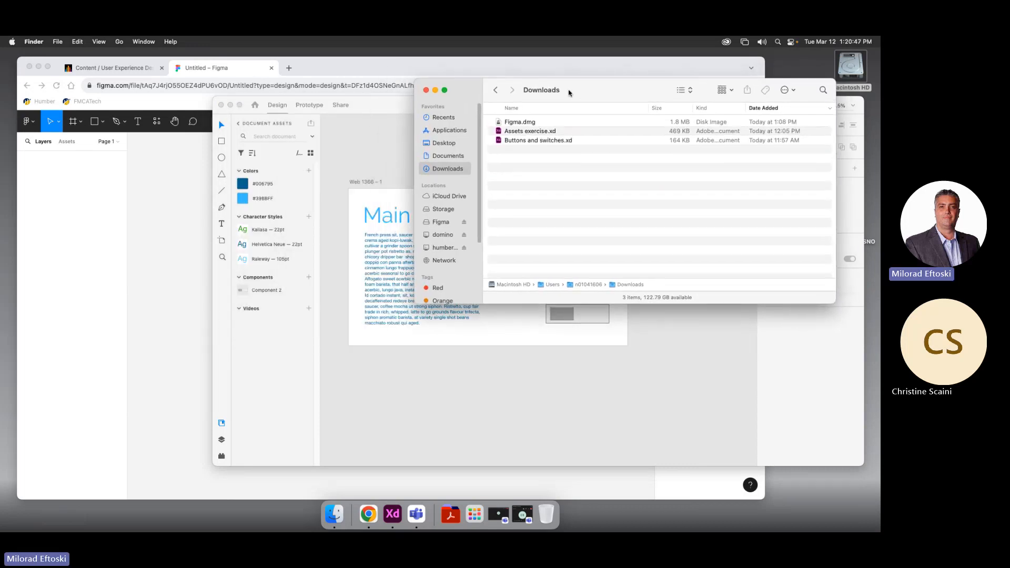
pyautogui.click(517, 141)
pyautogui.click(518, 132)
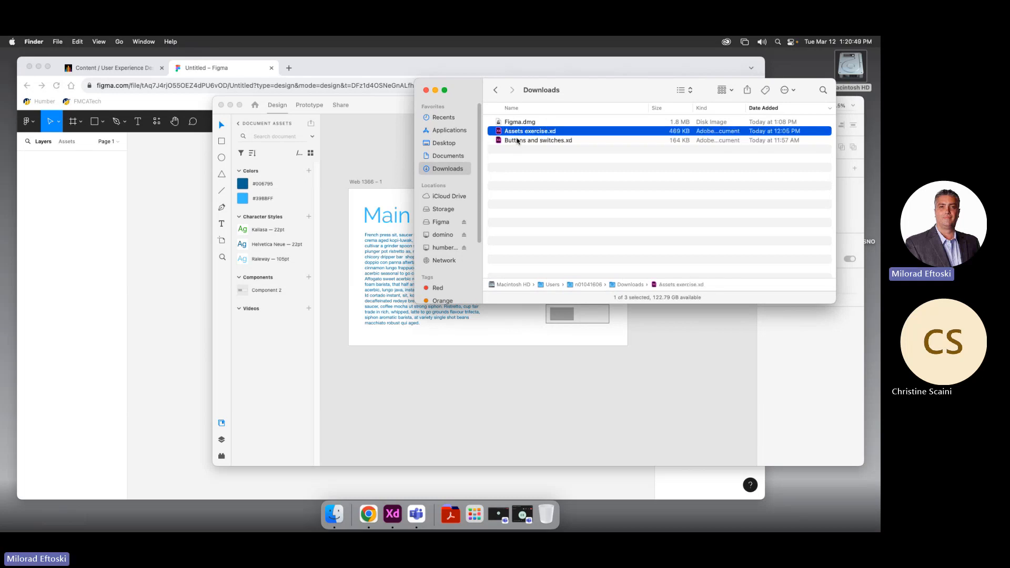
pyautogui.click(518, 139)
pyautogui.click(517, 132)
pyautogui.click(517, 141)
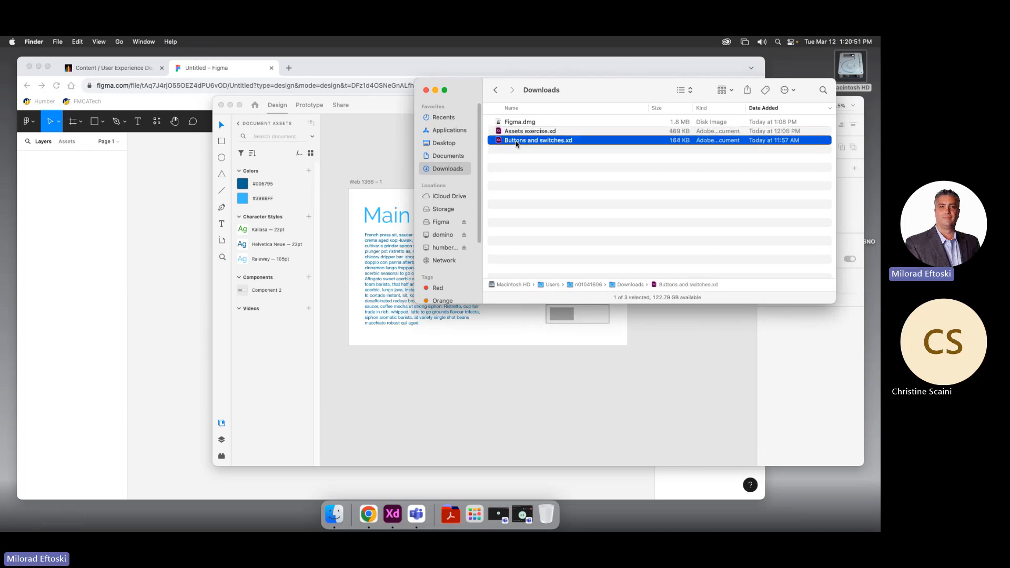
pyautogui.click(112, 68)
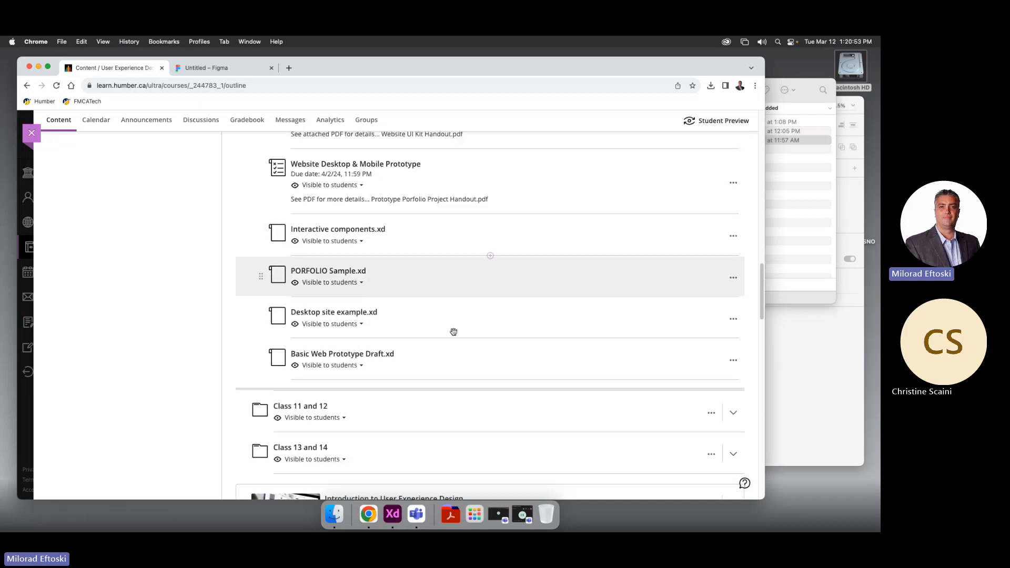
# Collapse Class 10 and expand Class 09 in the course outline to view its files
pyautogui.scroll(-5, 453, 331)
pyautogui.scroll(8, 452, 331)
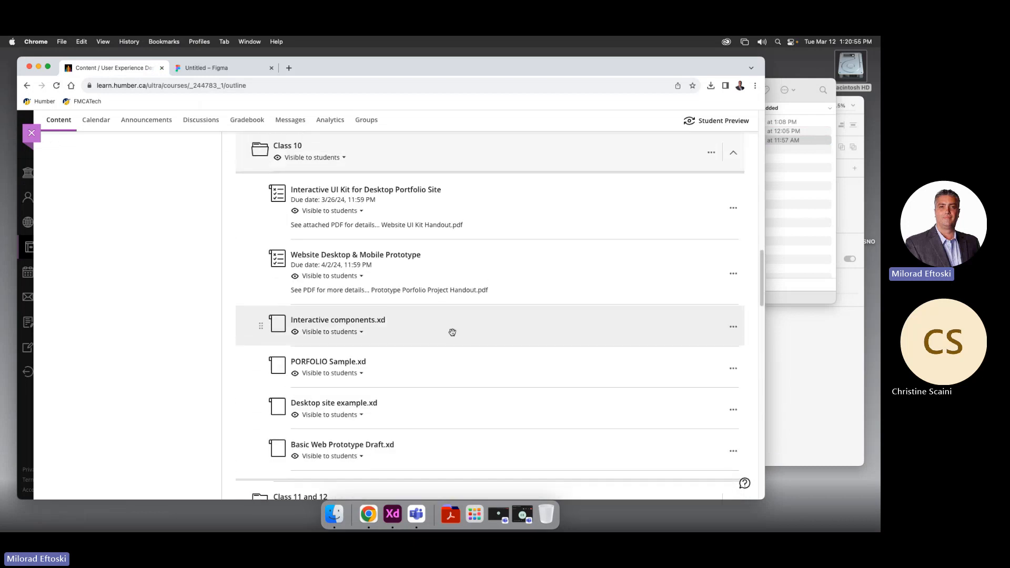
pyautogui.scroll(2, 452, 332)
pyautogui.scroll(3, 343, 192)
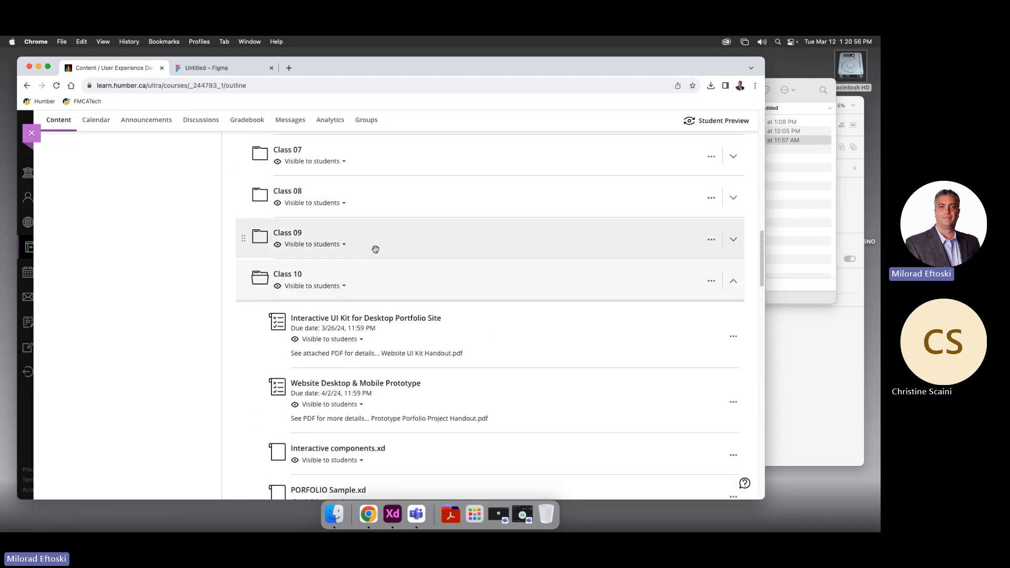
pyautogui.click(388, 271)
pyautogui.click(392, 205)
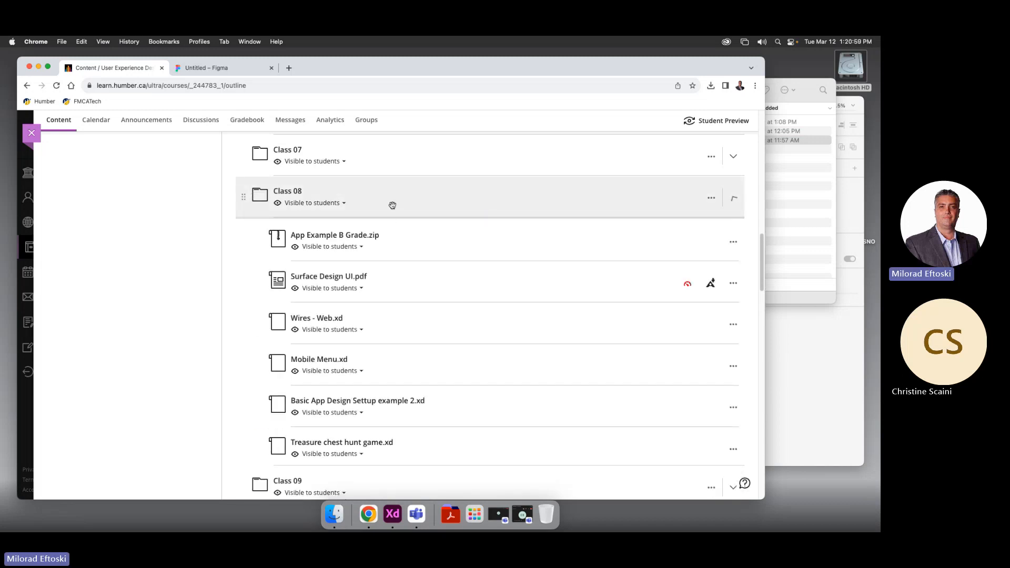
pyautogui.click(393, 205)
pyautogui.click(392, 241)
# Recheck Class 08, then bring Finder's Downloads back and select Assets exercise.xd
pyautogui.scroll(-1, 452, 267)
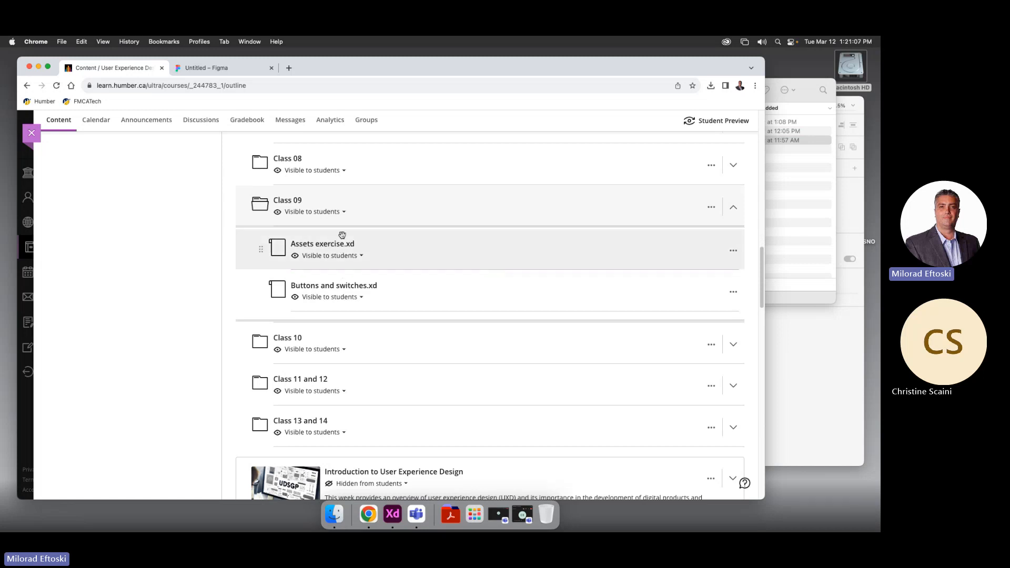
pyautogui.click(397, 158)
pyautogui.scroll(5, 425, 202)
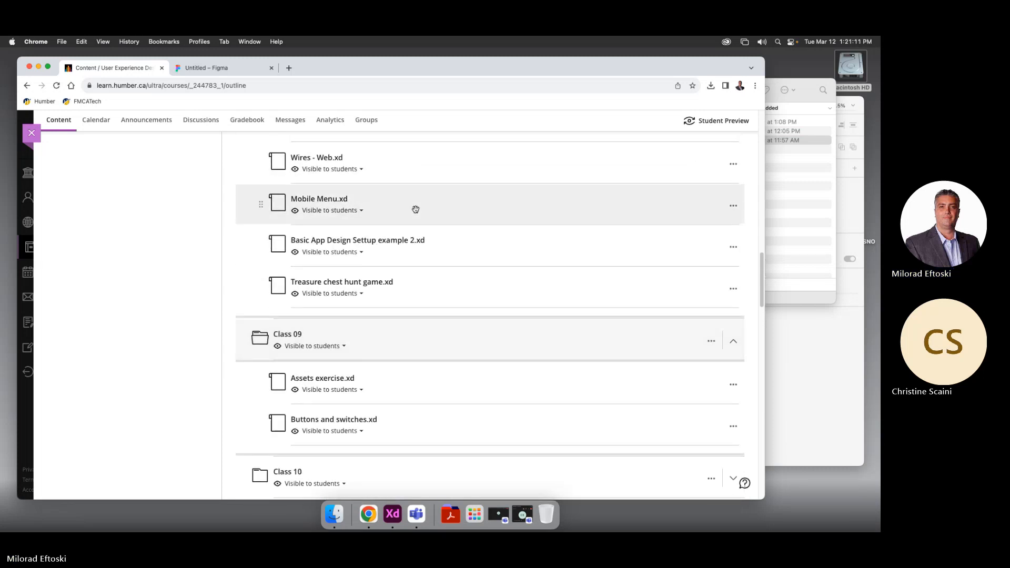
pyautogui.click(412, 172)
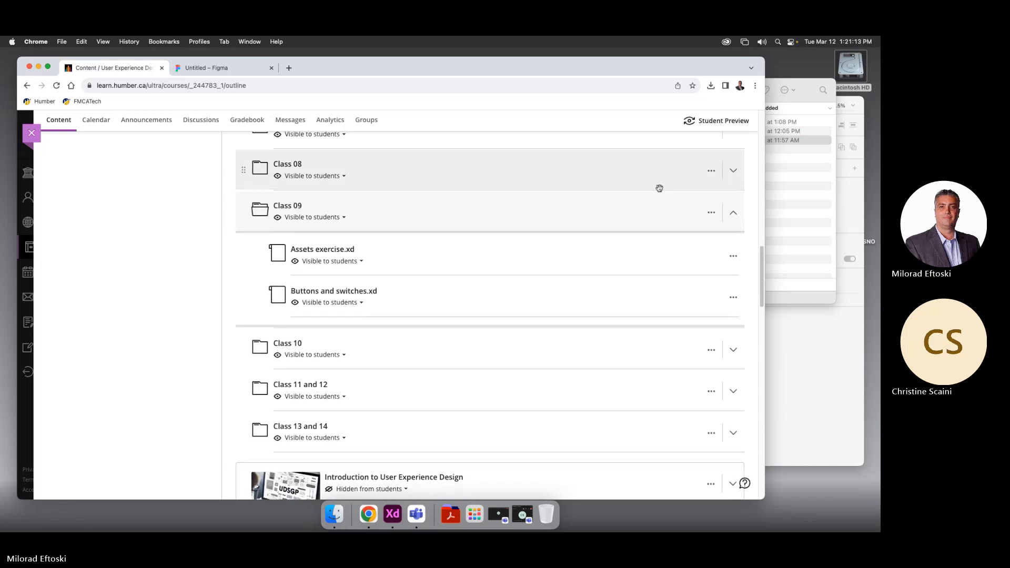
pyautogui.click(804, 203)
pyautogui.click(529, 132)
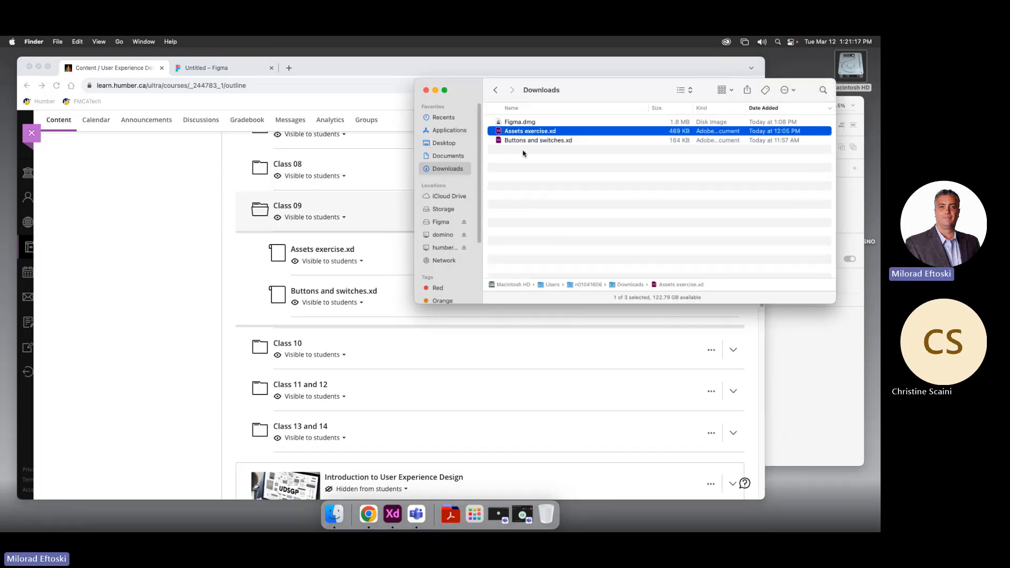
# Open Buttons and switches.xd in Adobe XD, enlarge its window, and launch the Preview
pyautogui.doubleClick(518, 140)
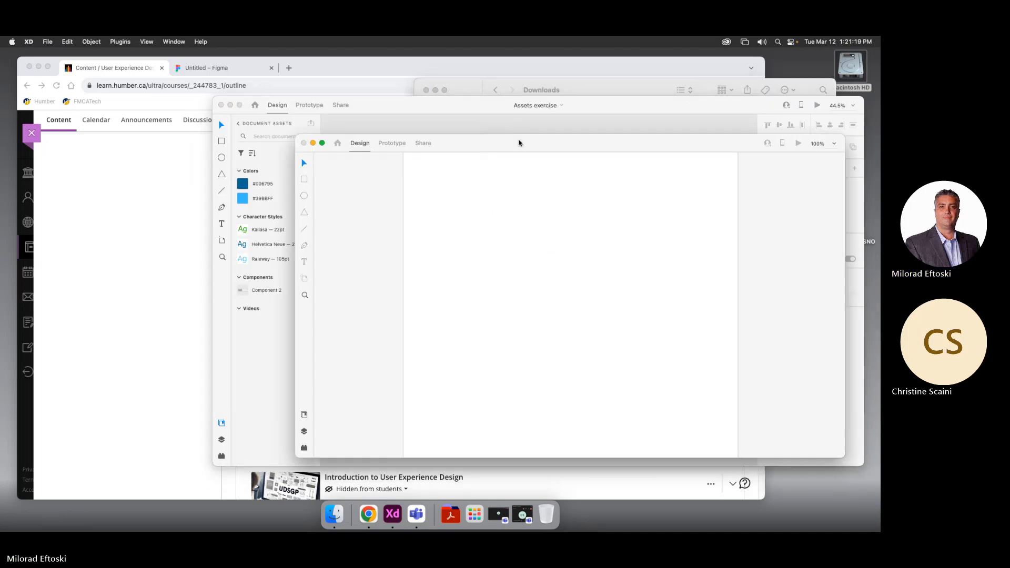
pyautogui.moveTo(468, 144); pyautogui.dragTo(346, 97)
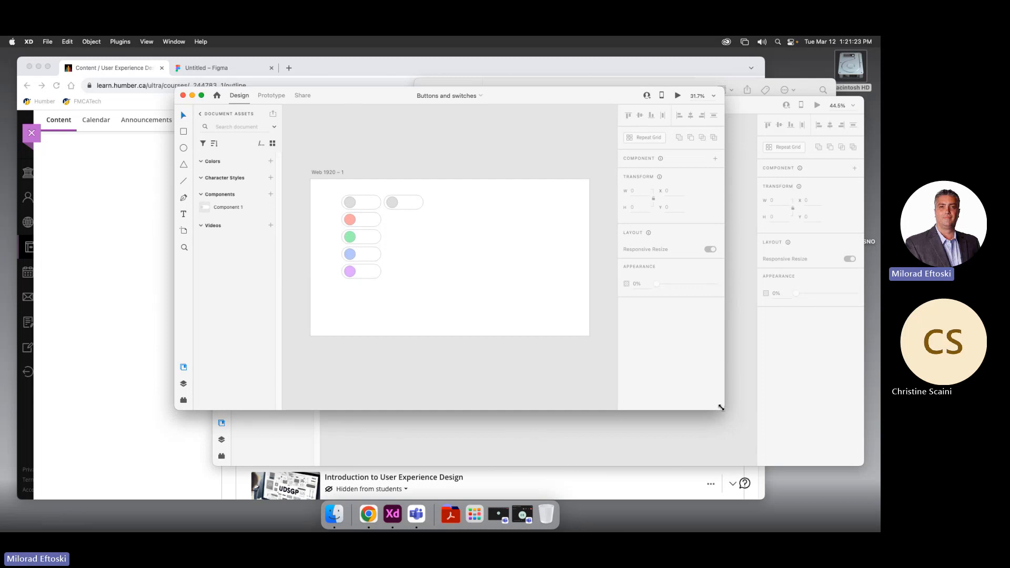
pyautogui.moveTo(720, 408); pyautogui.dragTo(801, 444)
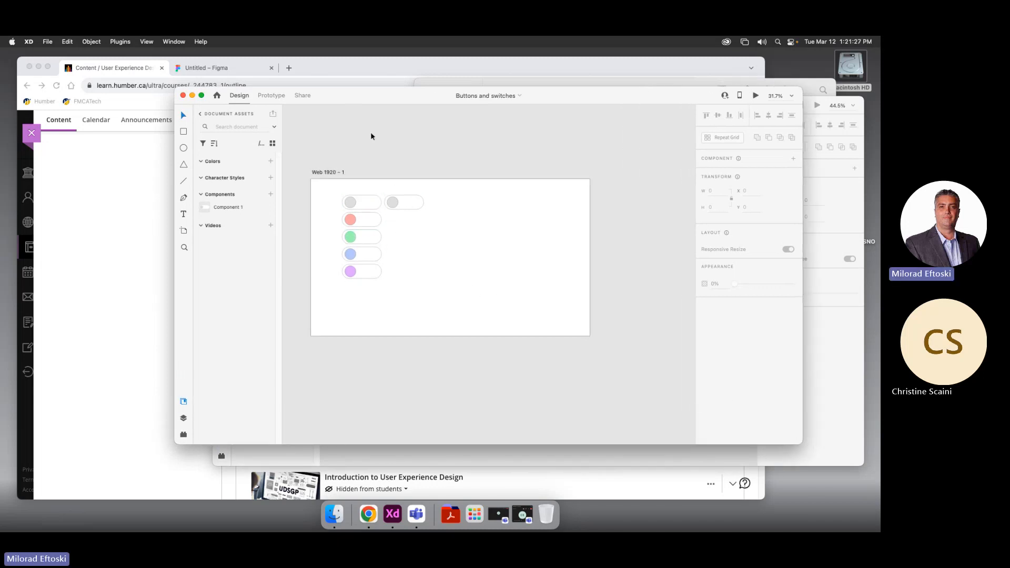
pyautogui.moveTo(368, 98); pyautogui.dragTo(360, 111)
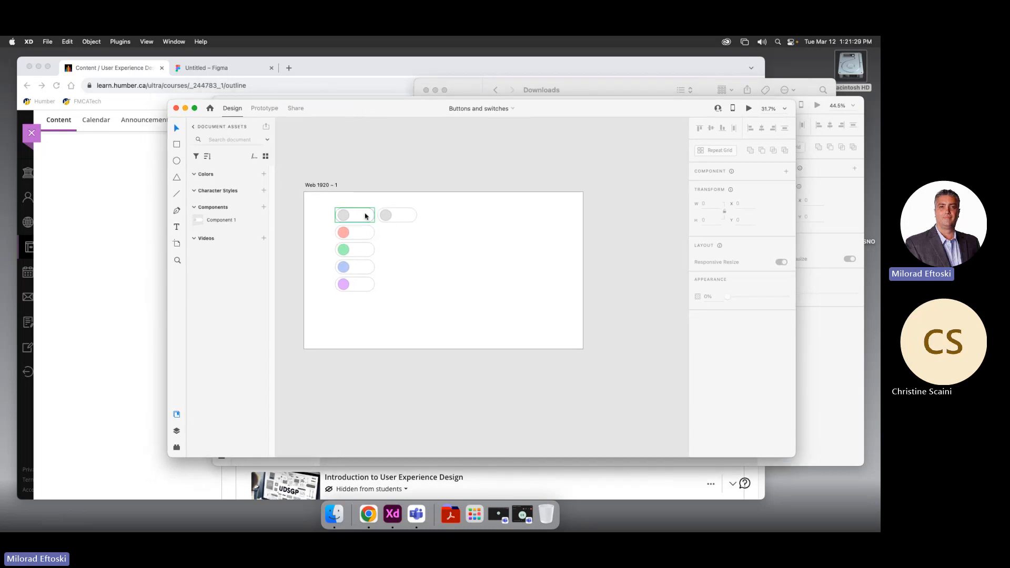
pyautogui.click(748, 108)
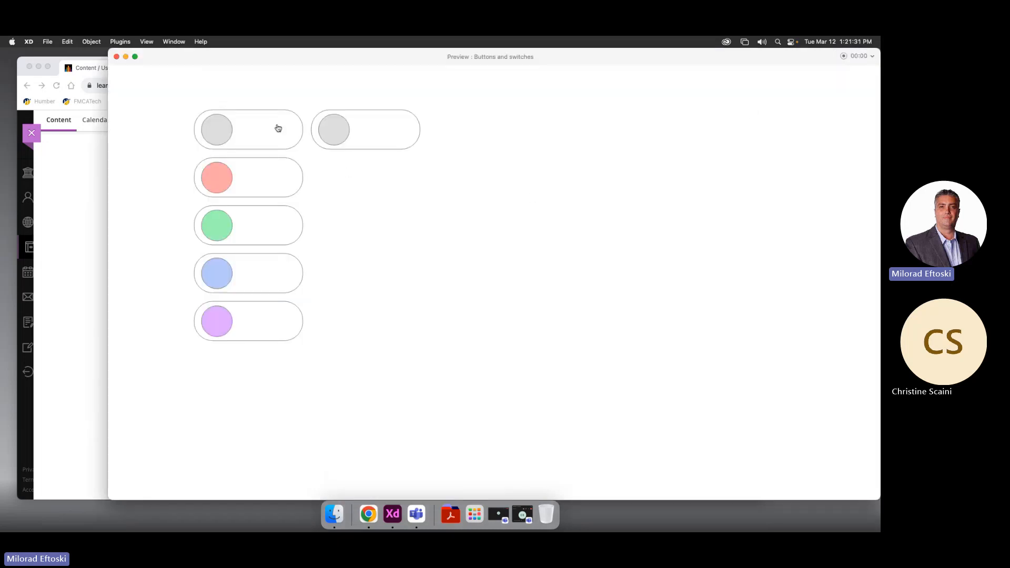
# Flip the preview's toggle switches on and off, leaving the green and blue ones on
pyautogui.click(262, 135)
pyautogui.click(257, 231)
pyautogui.click(260, 281)
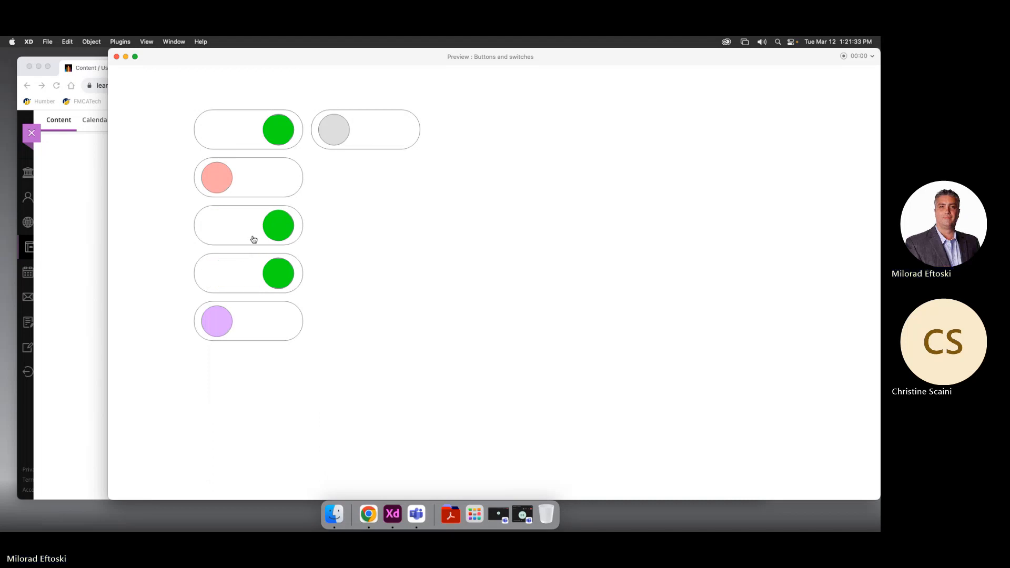
pyautogui.click(253, 236)
pyautogui.click(256, 179)
pyautogui.click(255, 127)
pyautogui.click(258, 182)
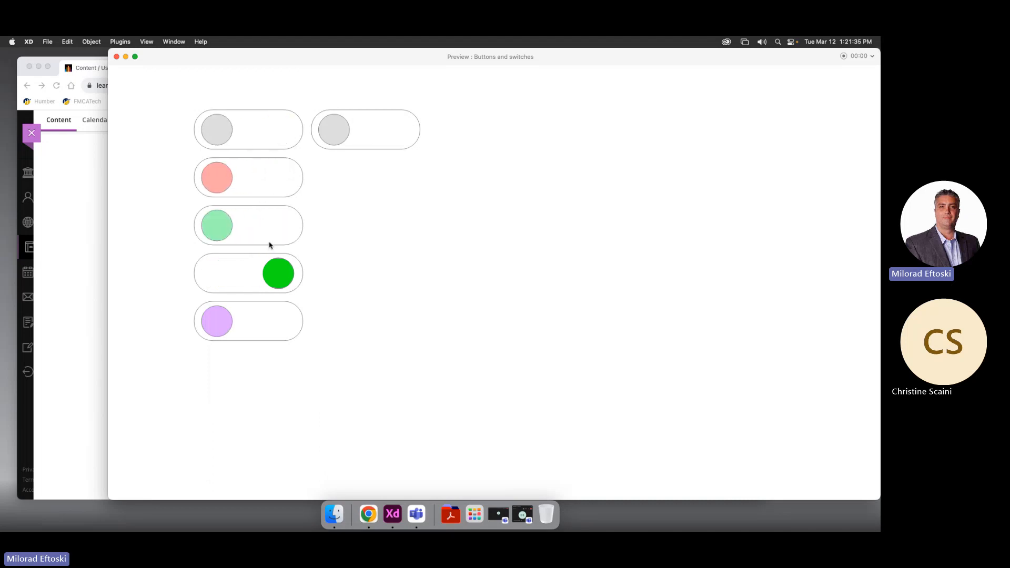
pyautogui.click(270, 244)
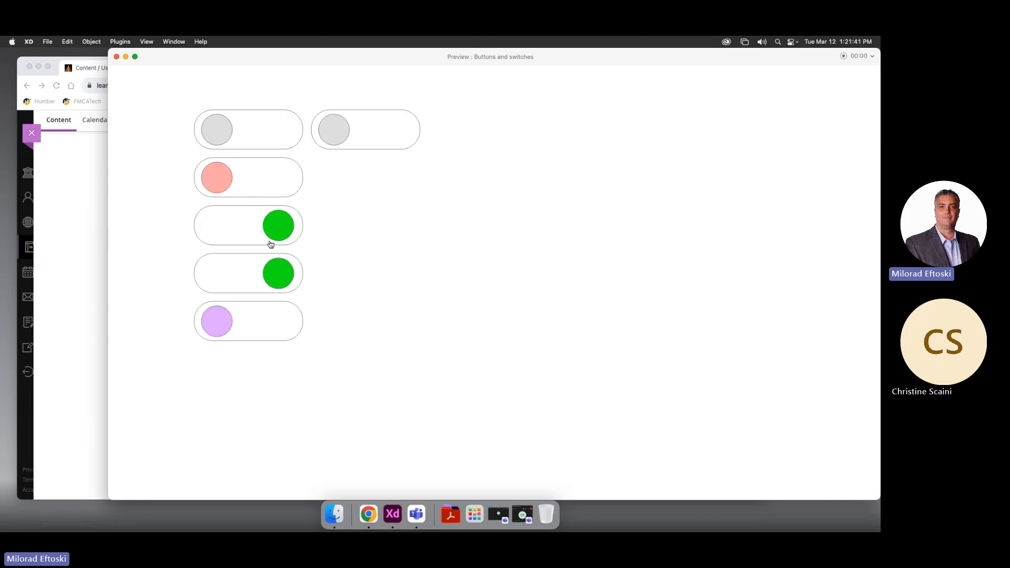
pyautogui.click(348, 133)
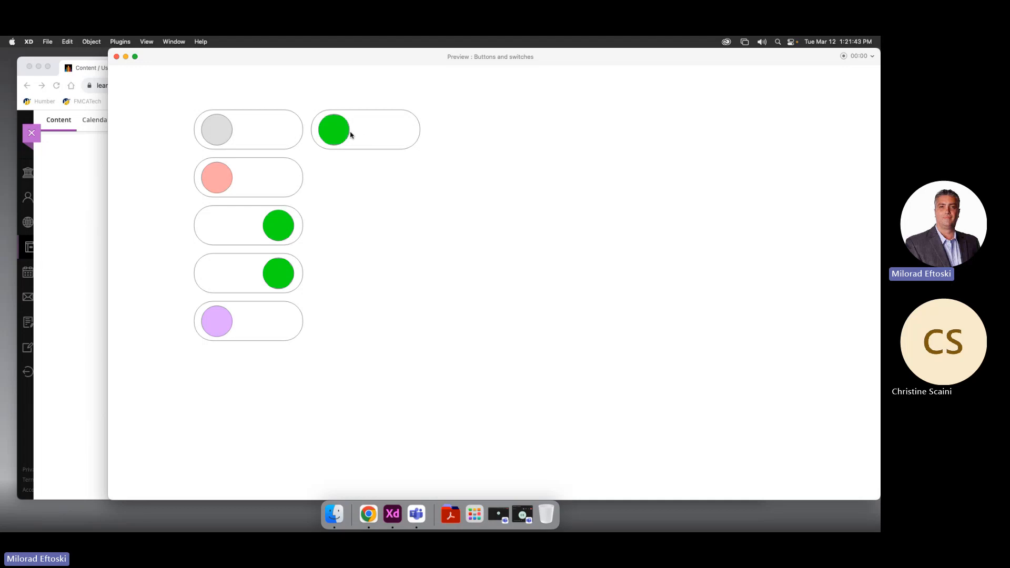
pyautogui.click(379, 131)
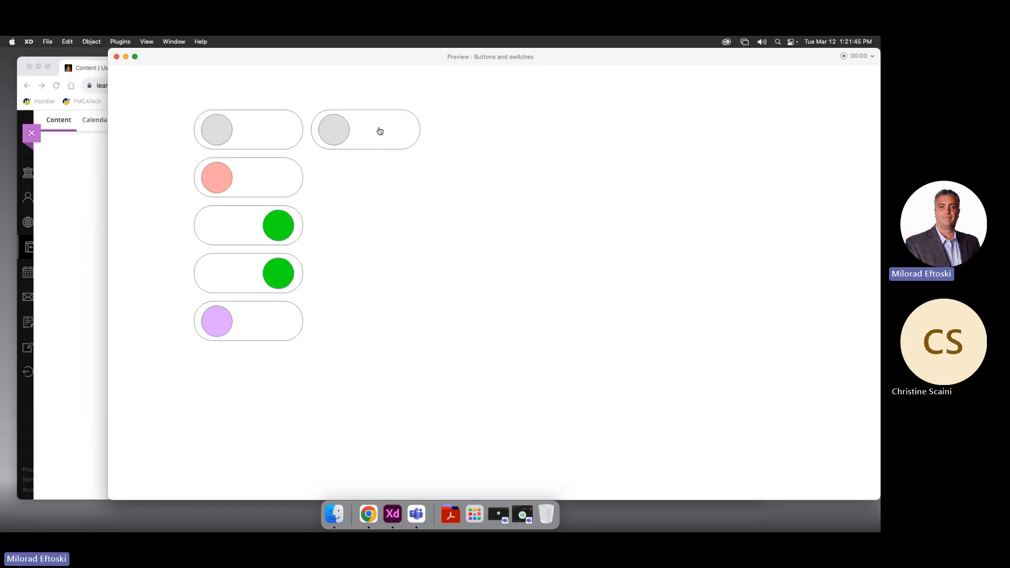
# Close the toggle preview and bring the Assets exercise.xd window to the front
pyautogui.click(116, 57)
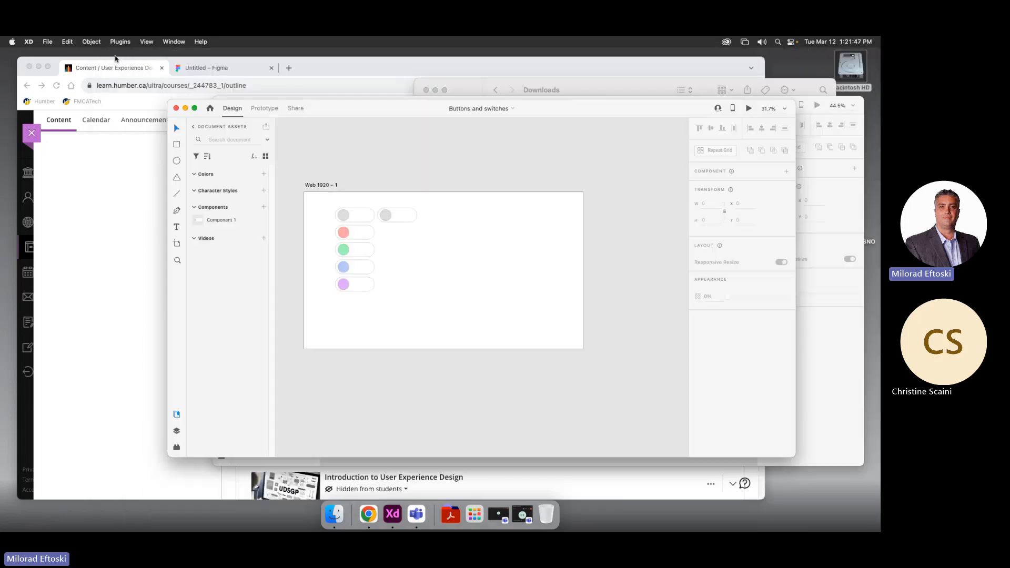
pyautogui.moveTo(385, 100); pyautogui.dragTo(370, 116)
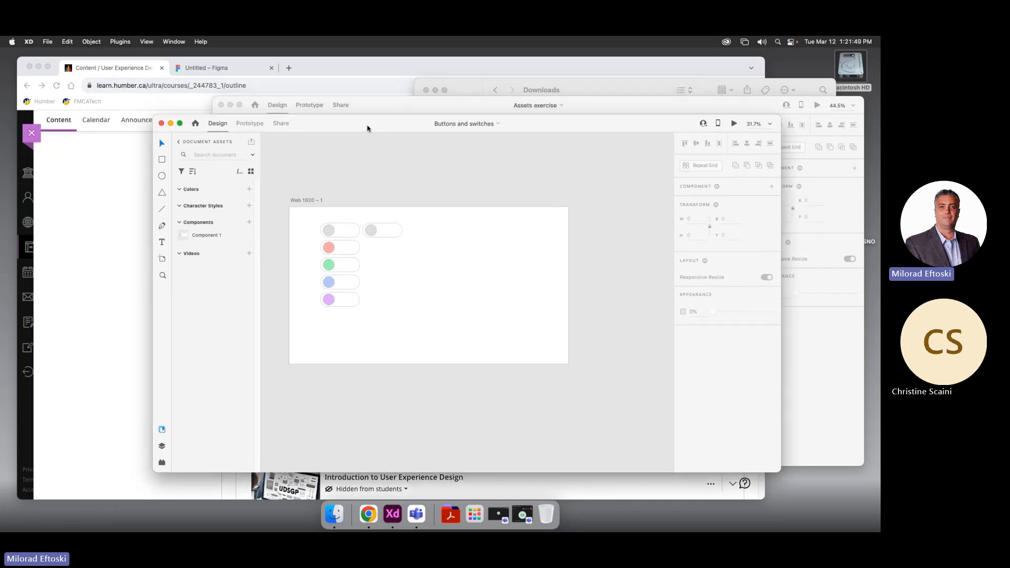
pyautogui.click(370, 112)
pyautogui.click(427, 239)
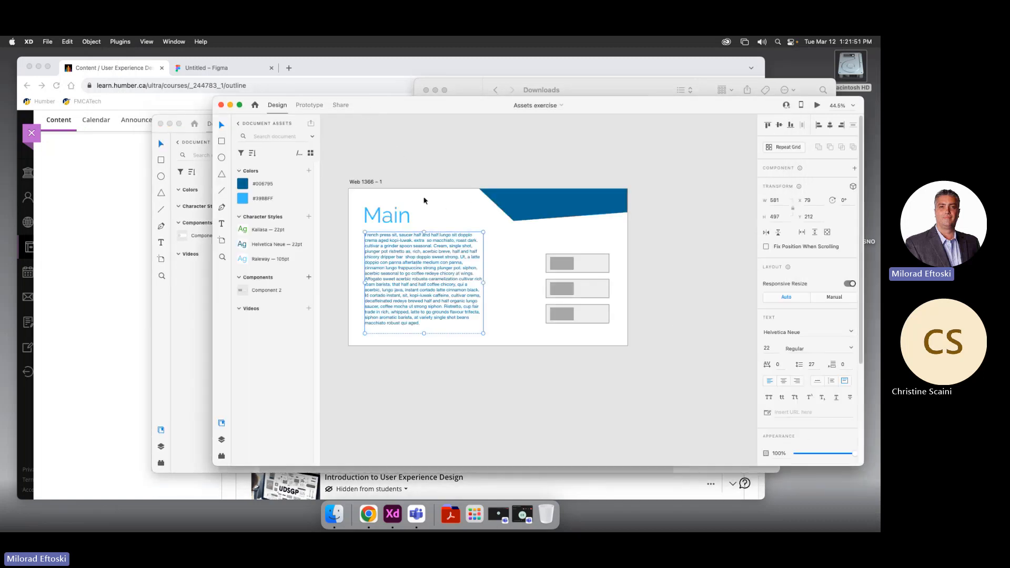
pyautogui.click(446, 175)
pyautogui.scroll(-1, 456, 186)
pyautogui.hscroll(-1, 456, 185)
# Inspect the button, paragraph text and Main heading, then preview the Assets exercise artboard
pyautogui.click(588, 253)
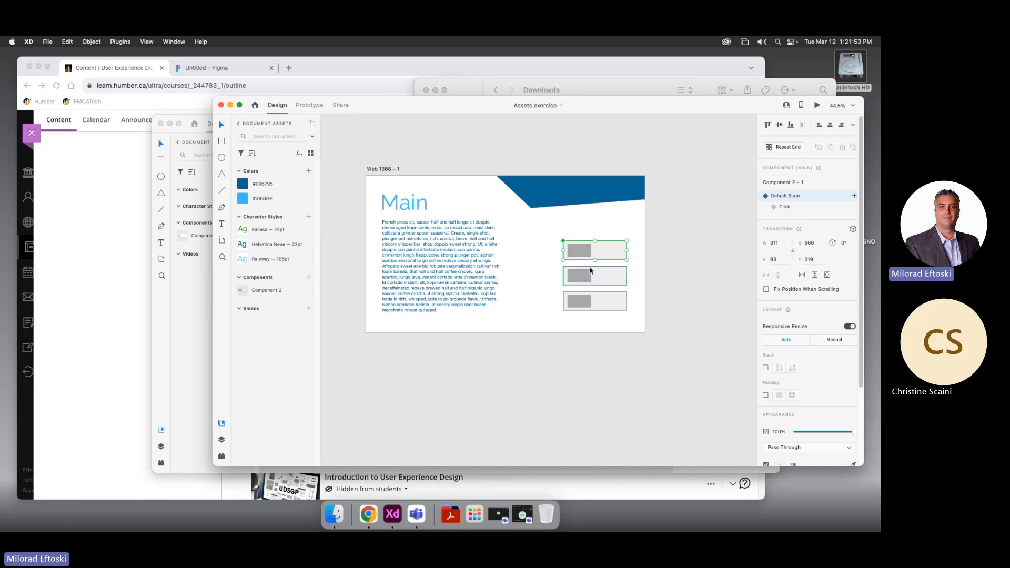
pyautogui.click(491, 157)
pyautogui.click(459, 241)
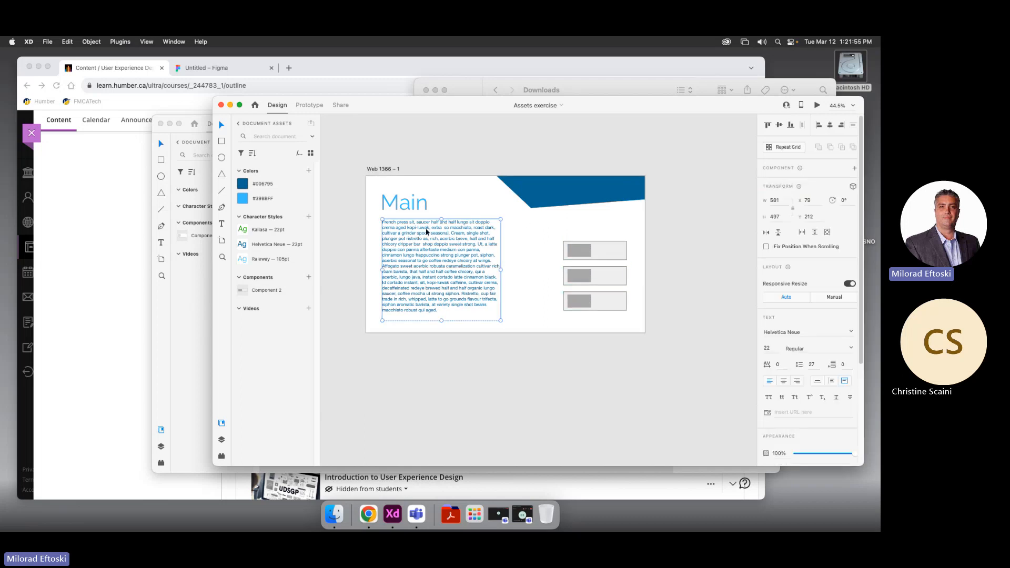
pyautogui.rightClick(432, 223)
pyautogui.click(415, 210)
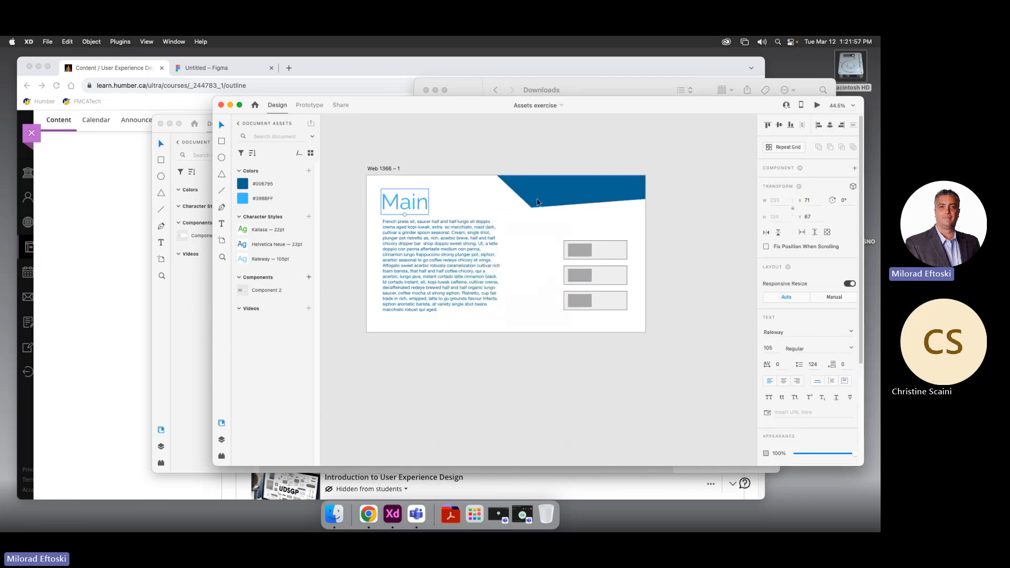
pyautogui.click(577, 147)
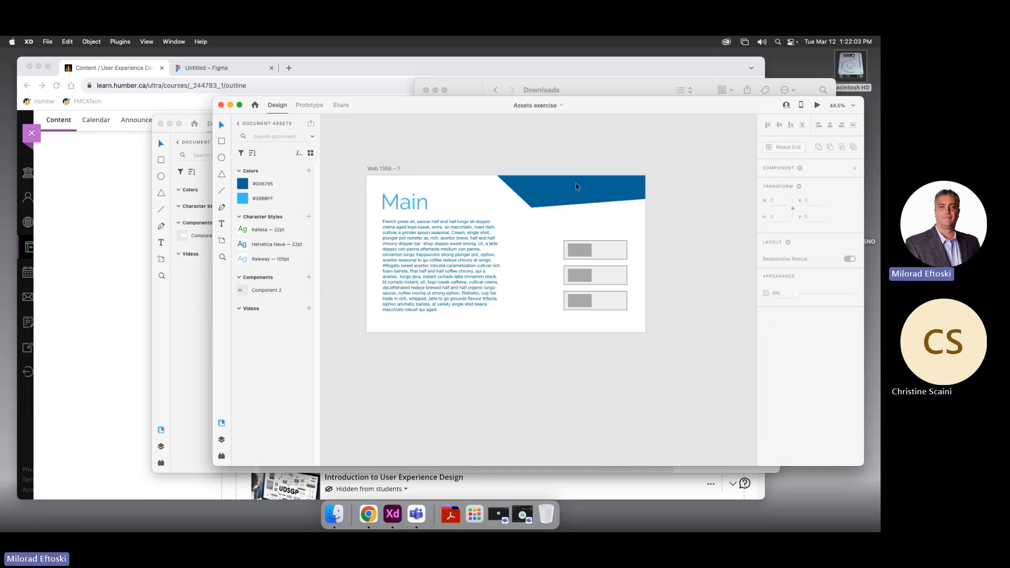
pyautogui.click(816, 105)
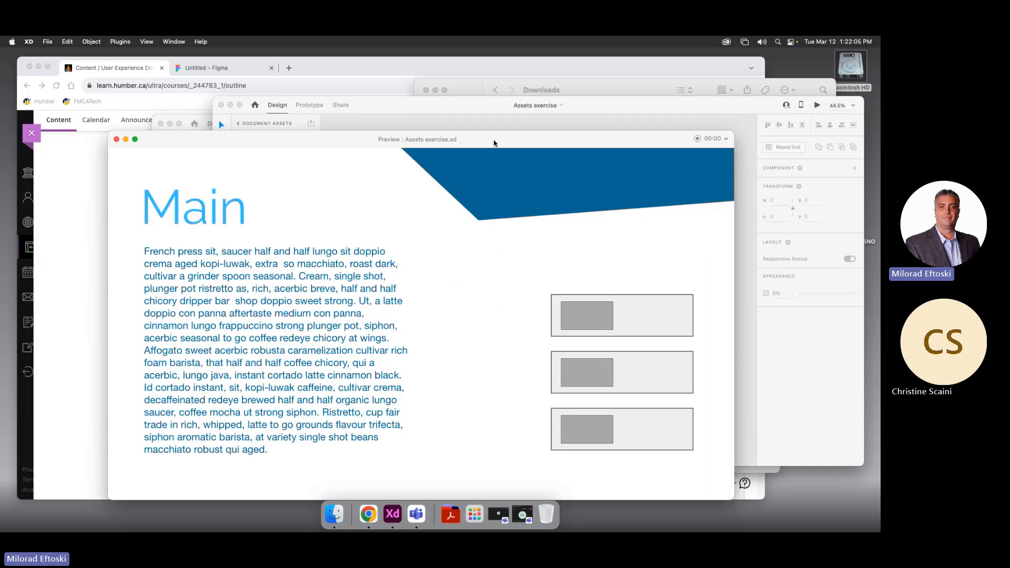
# Try the toggles in the Assets exercise preview, then close the Preview window
pyautogui.moveTo(494, 142); pyautogui.dragTo(505, 101)
pyautogui.click(600, 278)
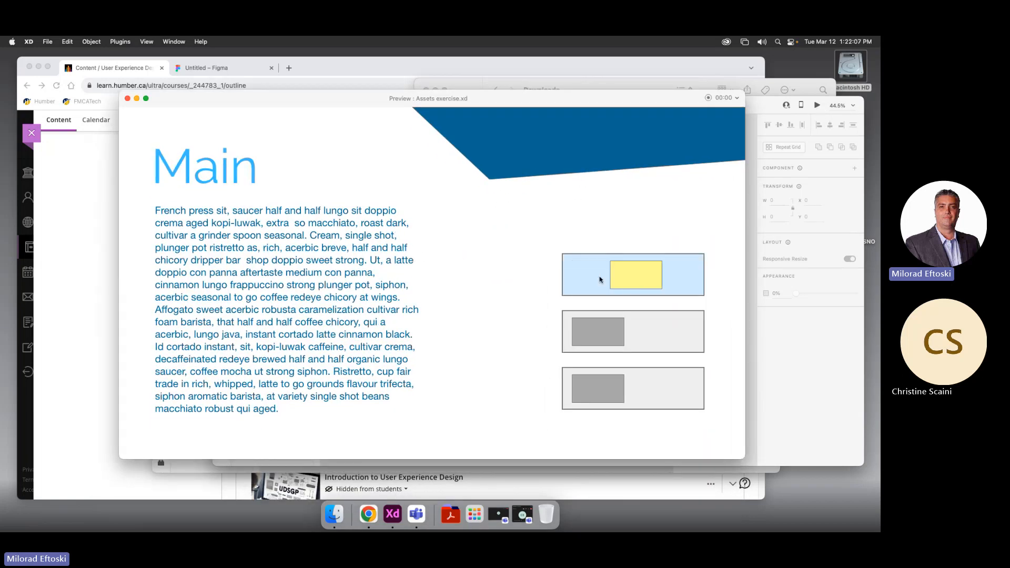
pyautogui.click(598, 336)
pyautogui.click(646, 331)
pyautogui.click(622, 279)
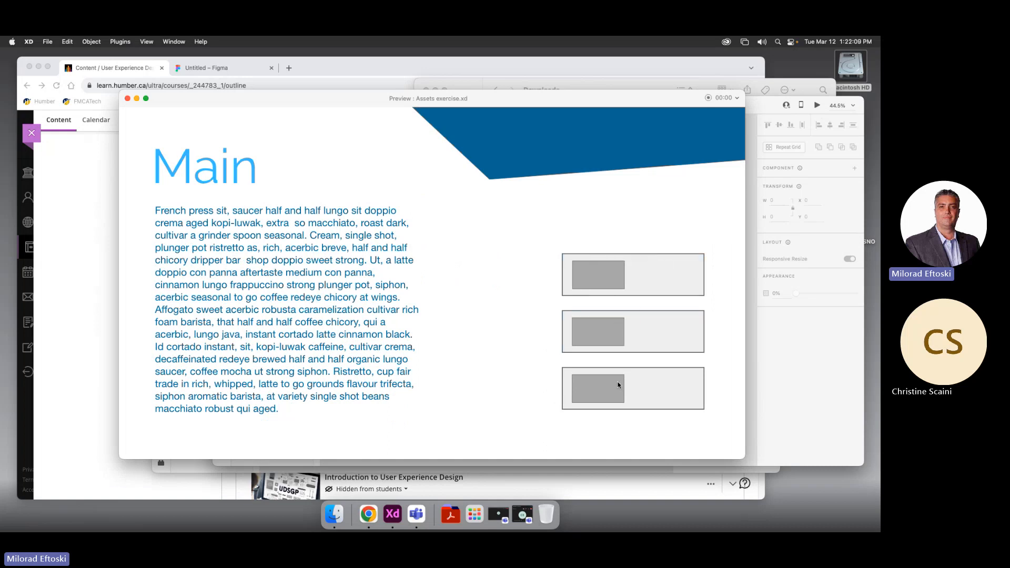
pyautogui.click(618, 385)
pyautogui.click(604, 336)
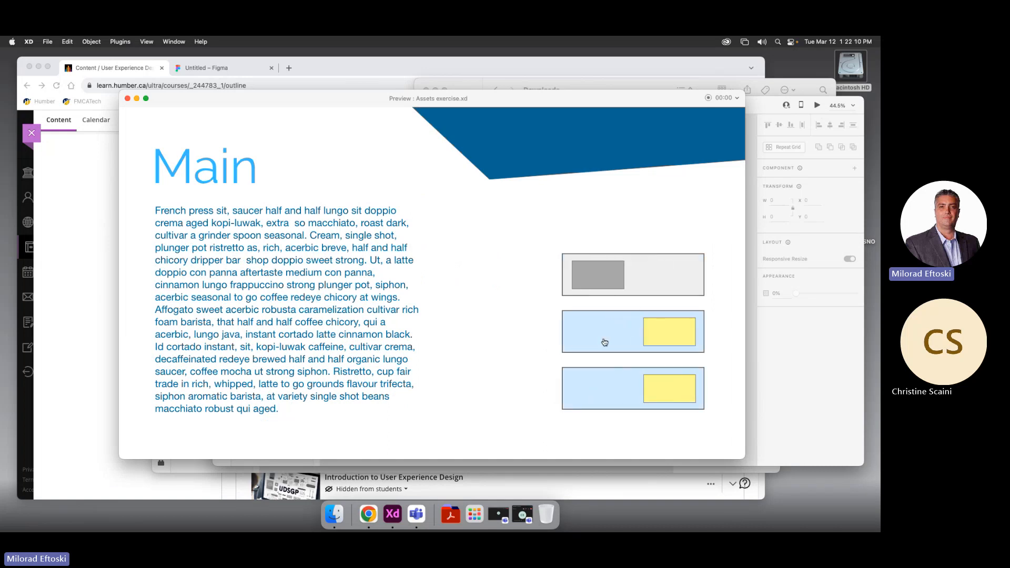
pyautogui.click(128, 99)
# Rearrange the two XD windows, leaving Assets exercise in front
pyautogui.moveTo(412, 112); pyautogui.dragTo(444, 98)
pyautogui.click(221, 298)
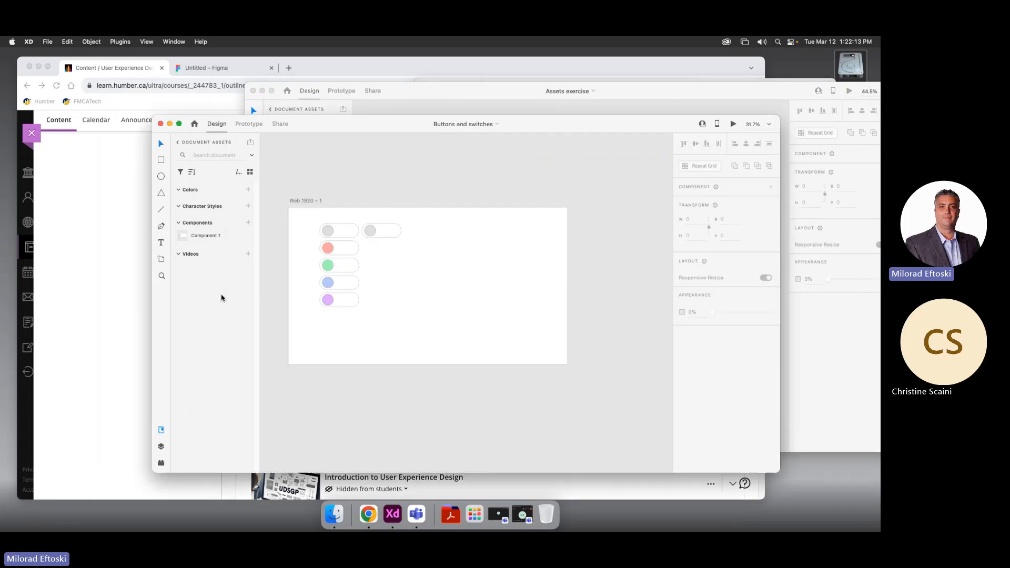
pyautogui.moveTo(385, 128); pyautogui.dragTo(406, 145)
pyautogui.click(412, 103)
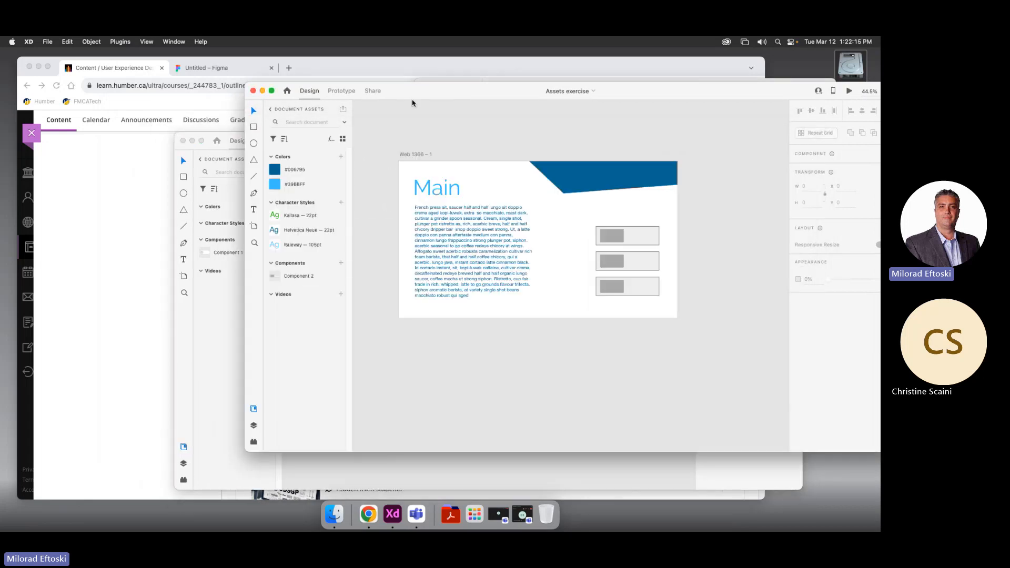
# Minimize Chrome and move the Assets exercise window toward the upper left
pyautogui.click(91, 210)
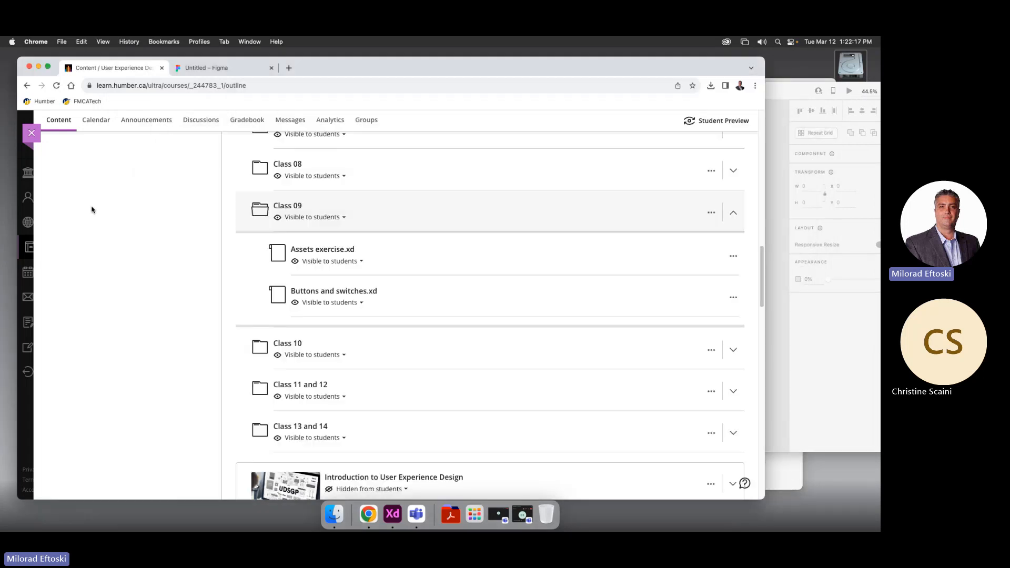
pyautogui.click(39, 67)
pyautogui.moveTo(444, 83); pyautogui.dragTo(334, 79)
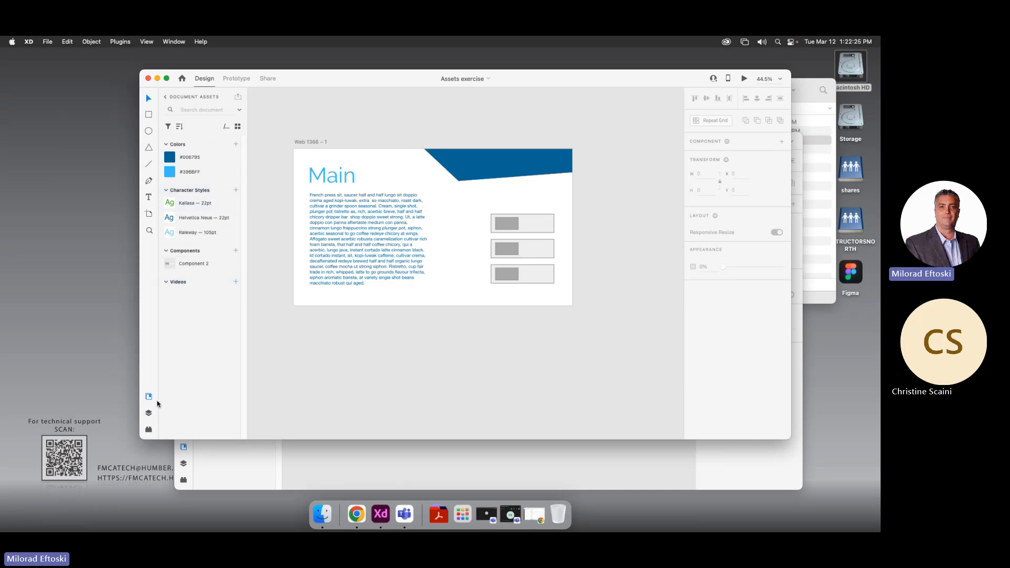
# Cycle through the Layers, Assets and Plugins panels and the Prototype and Design modes
pyautogui.click(150, 414)
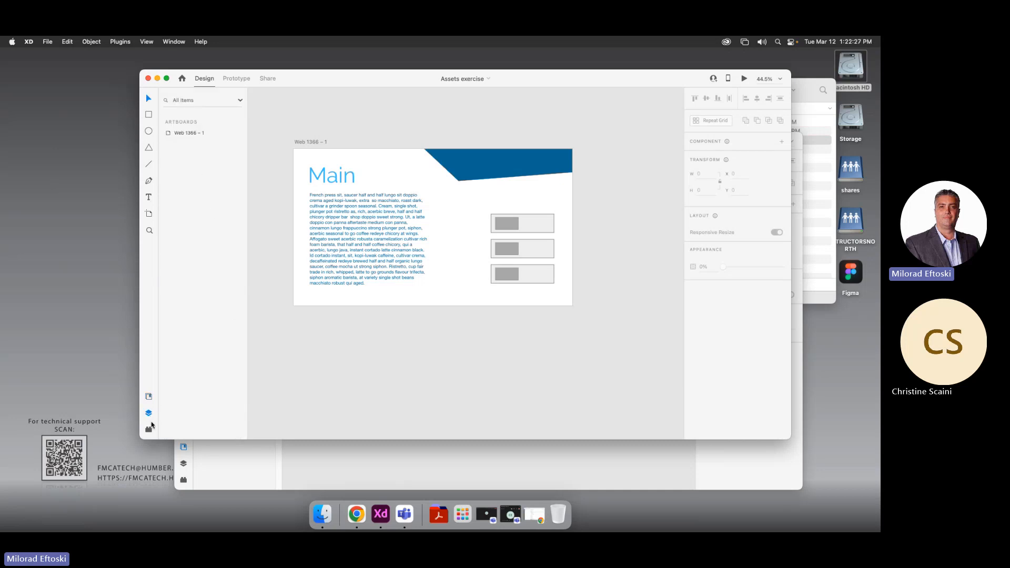
pyautogui.click(149, 397)
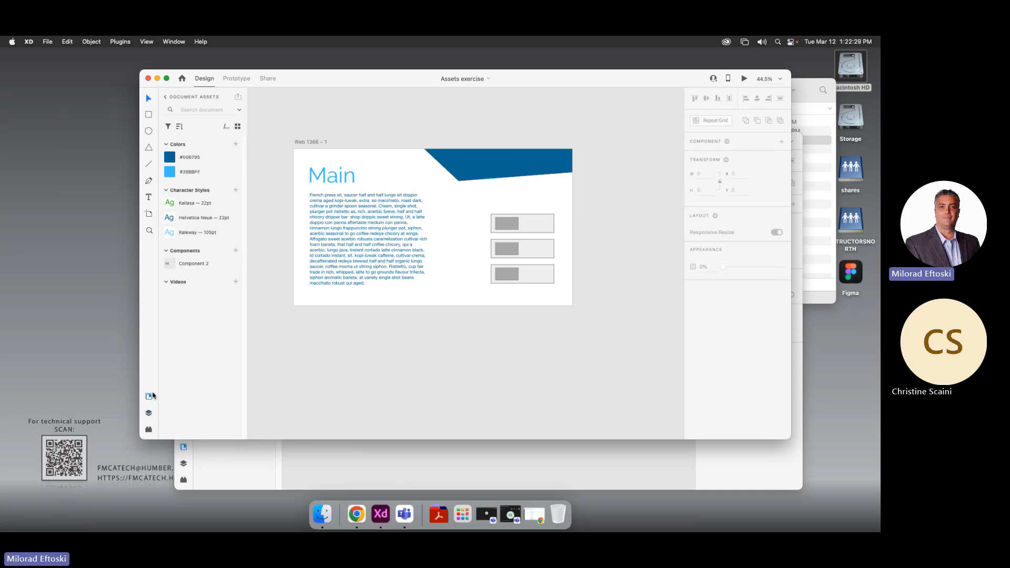
pyautogui.click(149, 430)
pyautogui.click(149, 414)
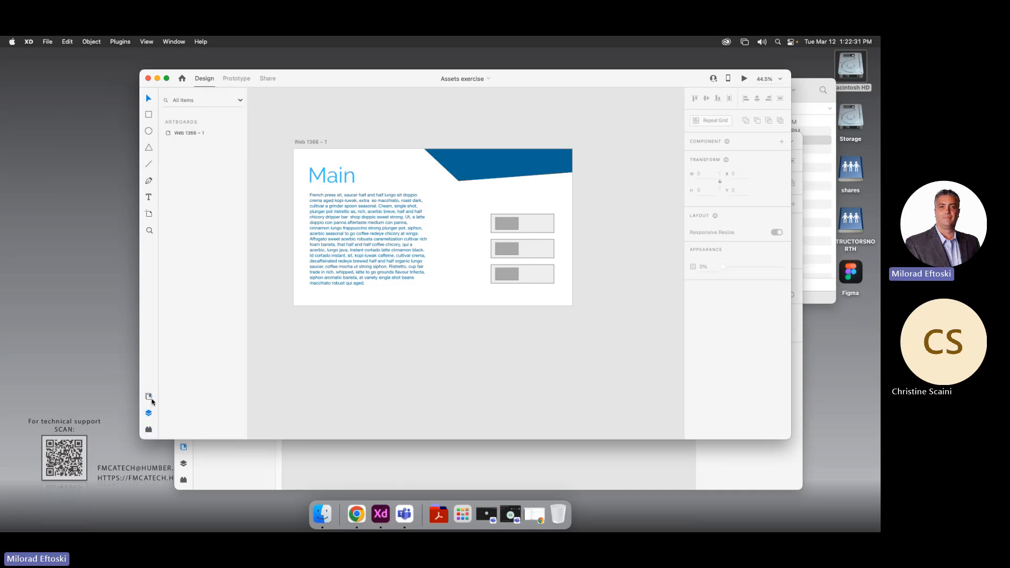
pyautogui.click(150, 397)
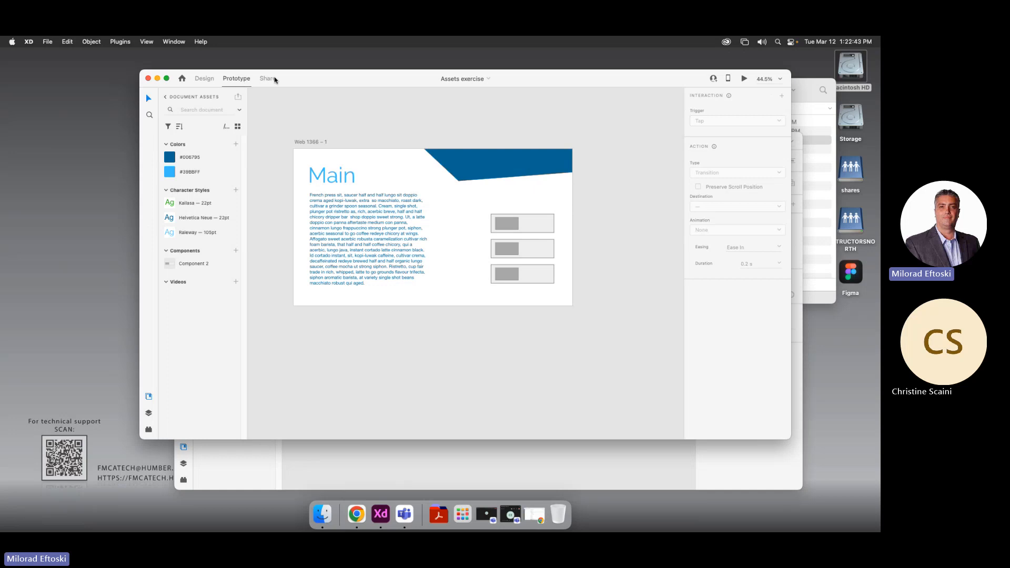
pyautogui.click(236, 78)
pyautogui.click(203, 79)
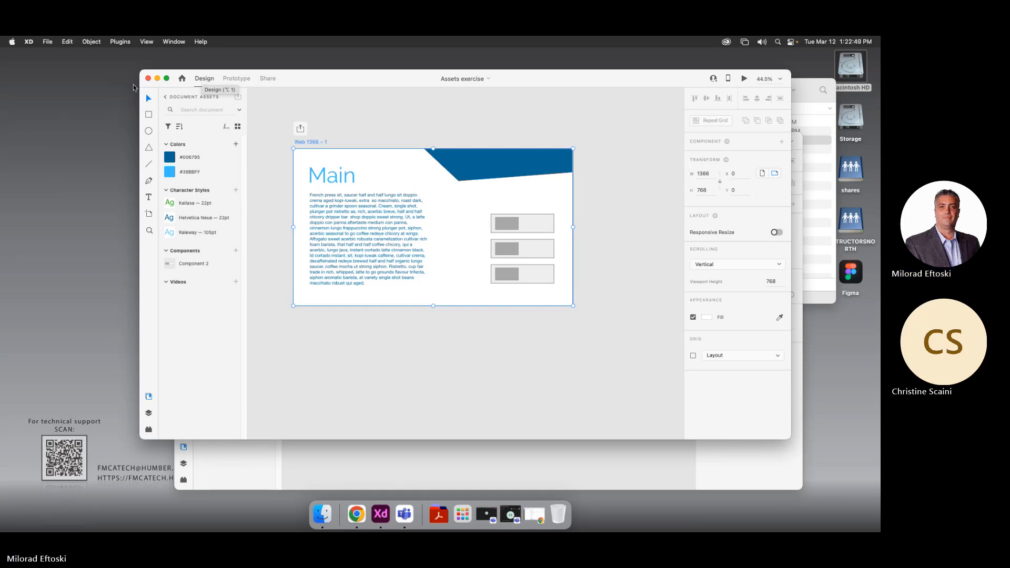
# Close the Assets exercise file and restore Chrome from the Dock
pyautogui.moveTo(311, 85); pyautogui.dragTo(279, 77)
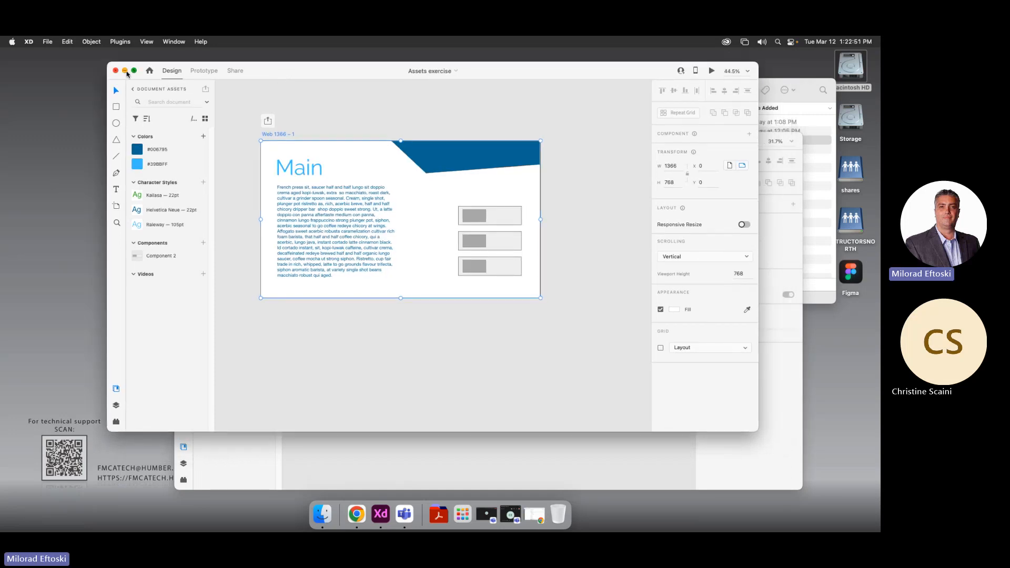
pyautogui.click(115, 71)
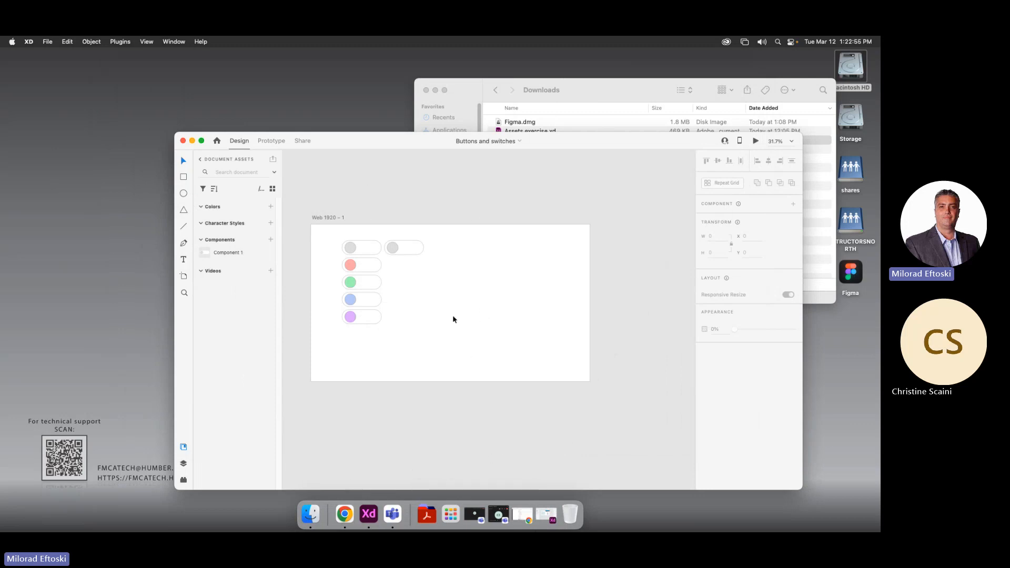
pyautogui.click(344, 515)
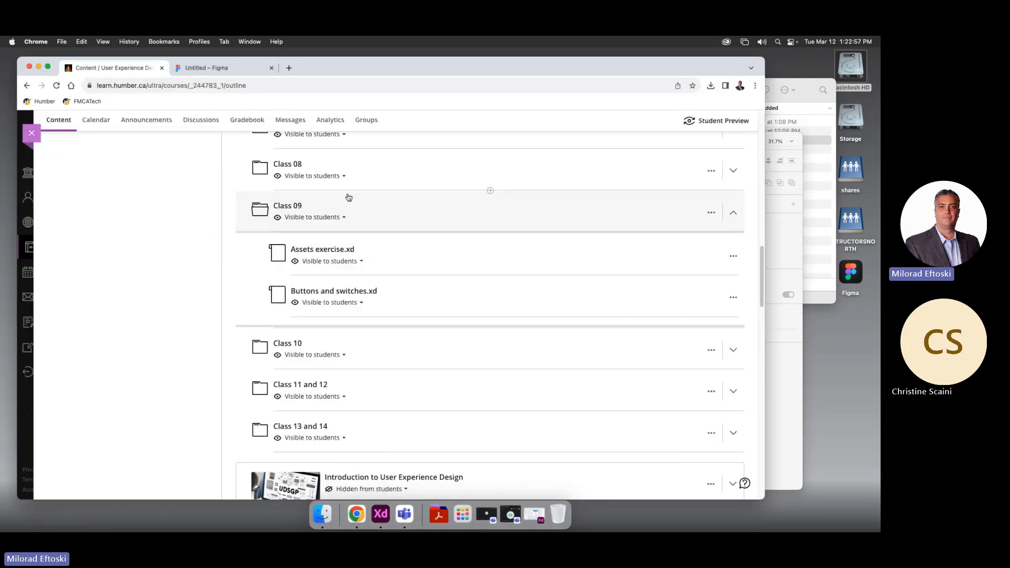
# Switch to the 'Untitled – Figma' tab in Chrome
pyautogui.click(243, 72)
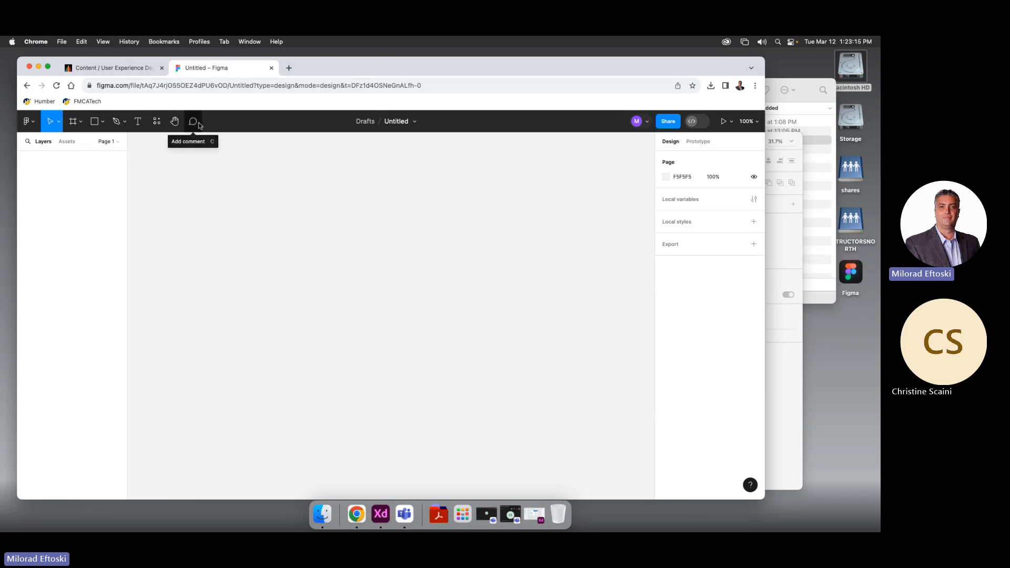
# Open Figma's main menu and browse the File and Object submenus
pyautogui.click(29, 122)
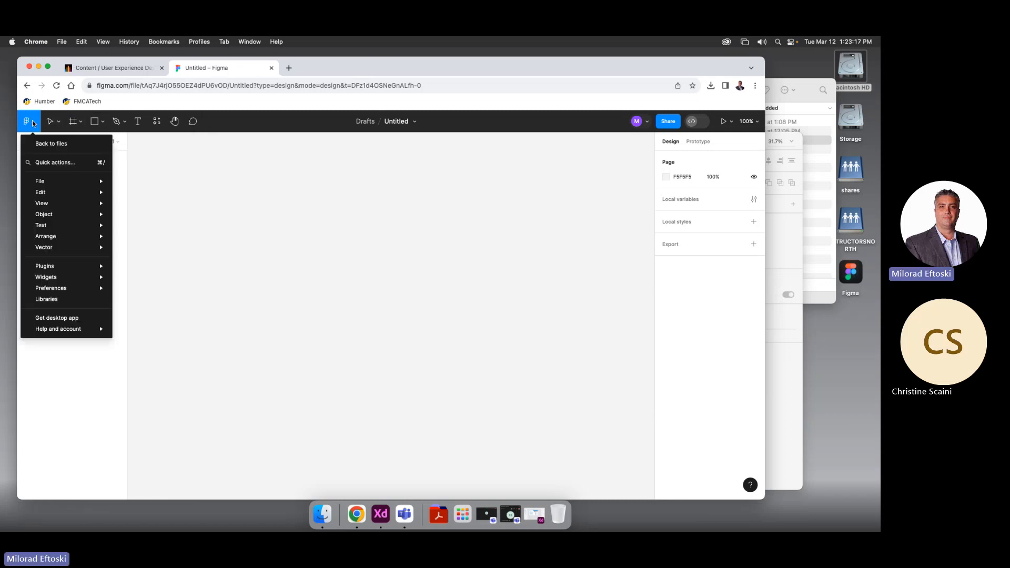
pyautogui.click(33, 123)
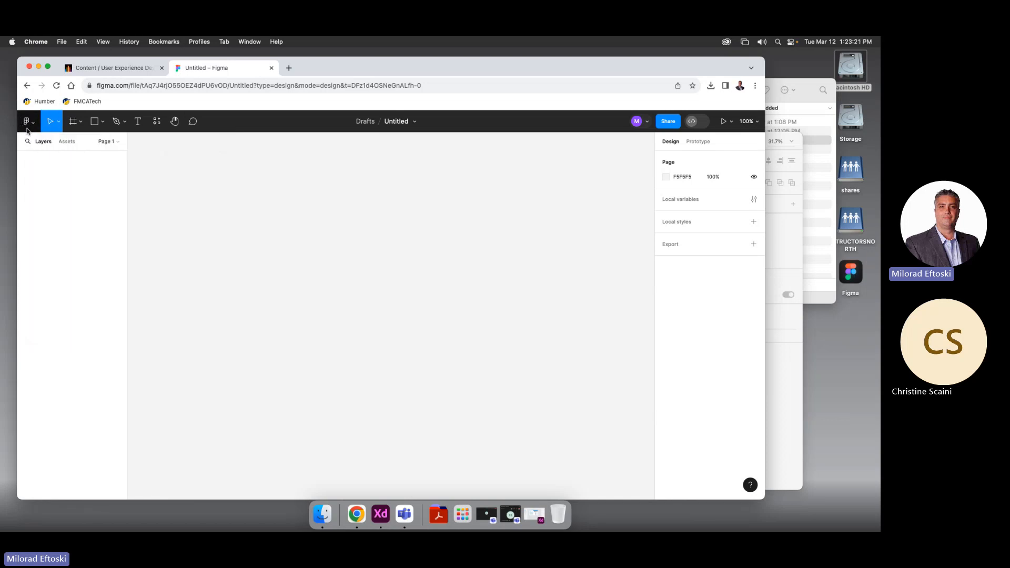
pyautogui.click(33, 125)
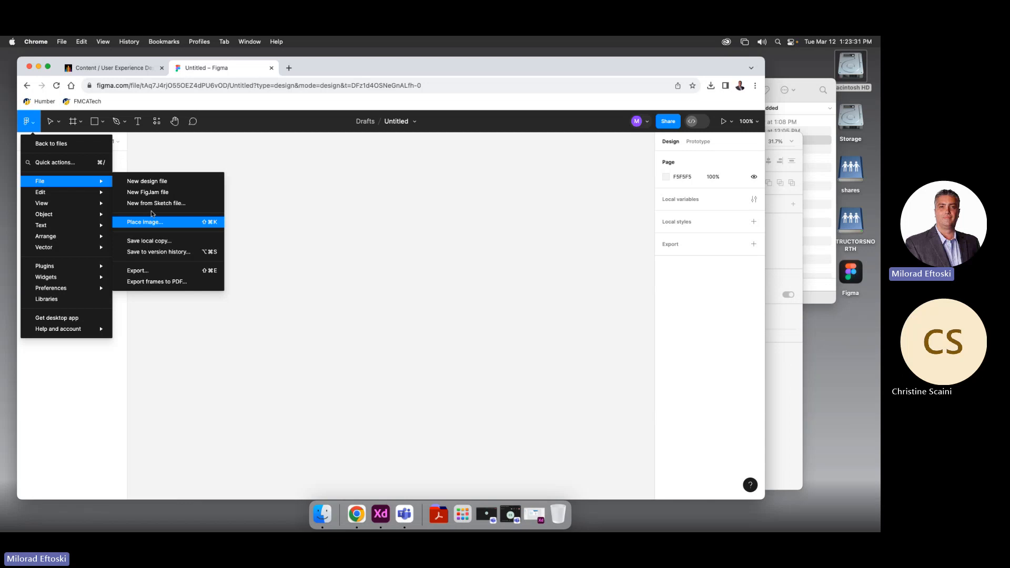
pyautogui.moveTo(70, 196)
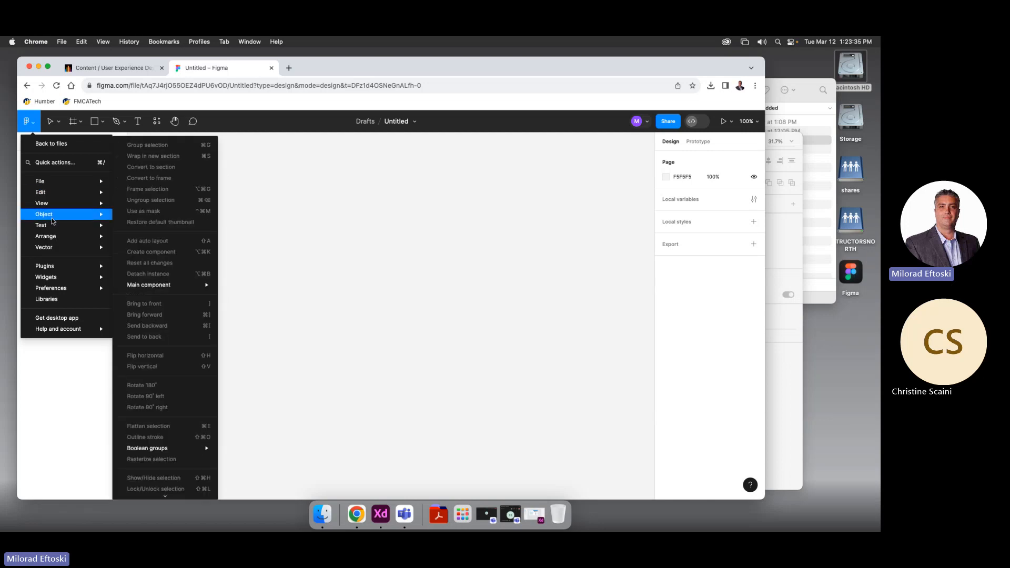
pyautogui.moveTo(57, 253)
pyautogui.moveTo(58, 230)
pyautogui.click(775, 360)
pyautogui.moveTo(331, 148); pyautogui.dragTo(214, 100)
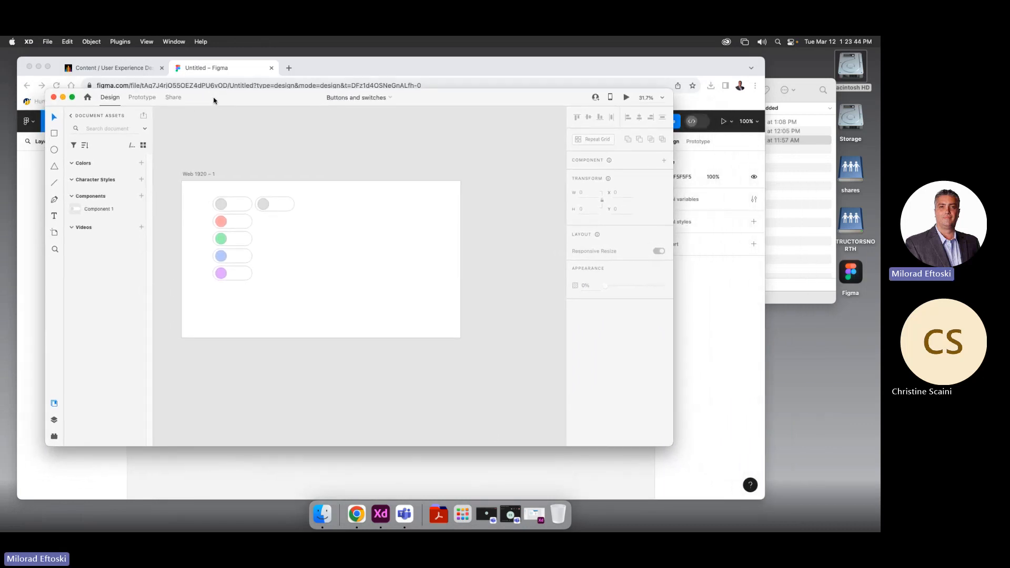
pyautogui.click(47, 41)
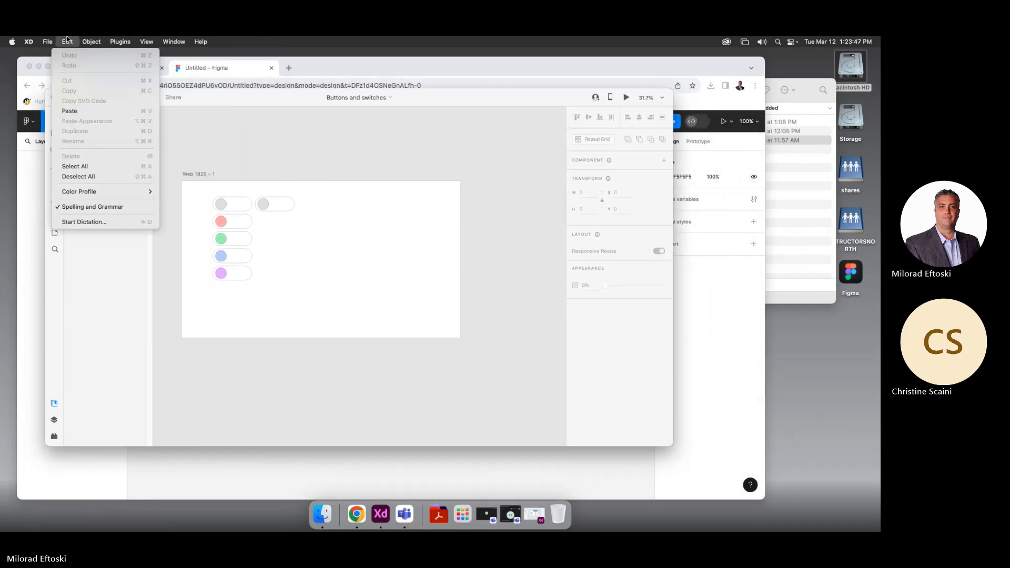
pyautogui.click(134, 41)
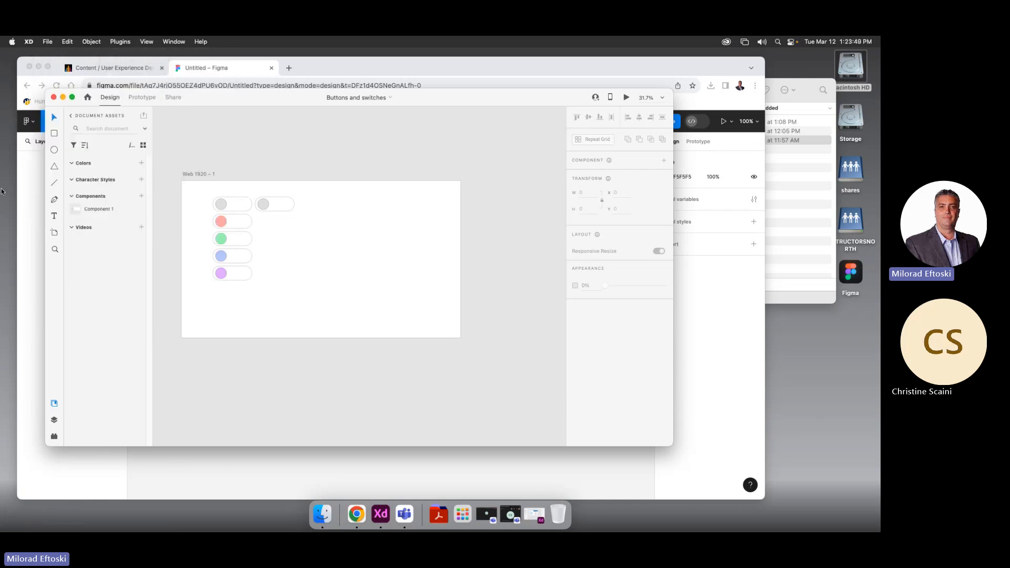
pyautogui.click(23, 189)
pyautogui.click(32, 126)
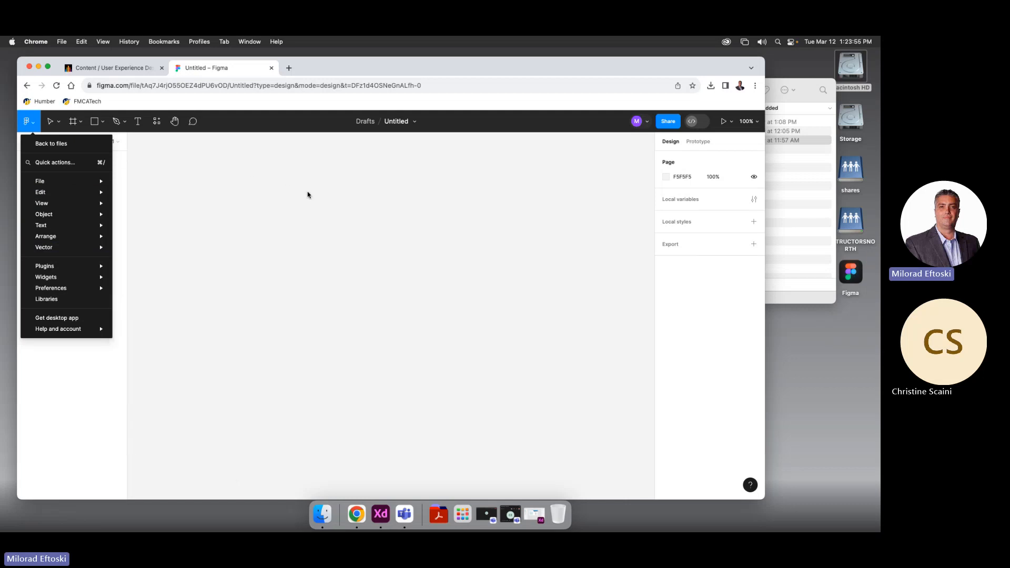
# Close the main menu, preview the Move and Scale tool options, then show the Frame, Section and Slice options
pyautogui.click(55, 127)
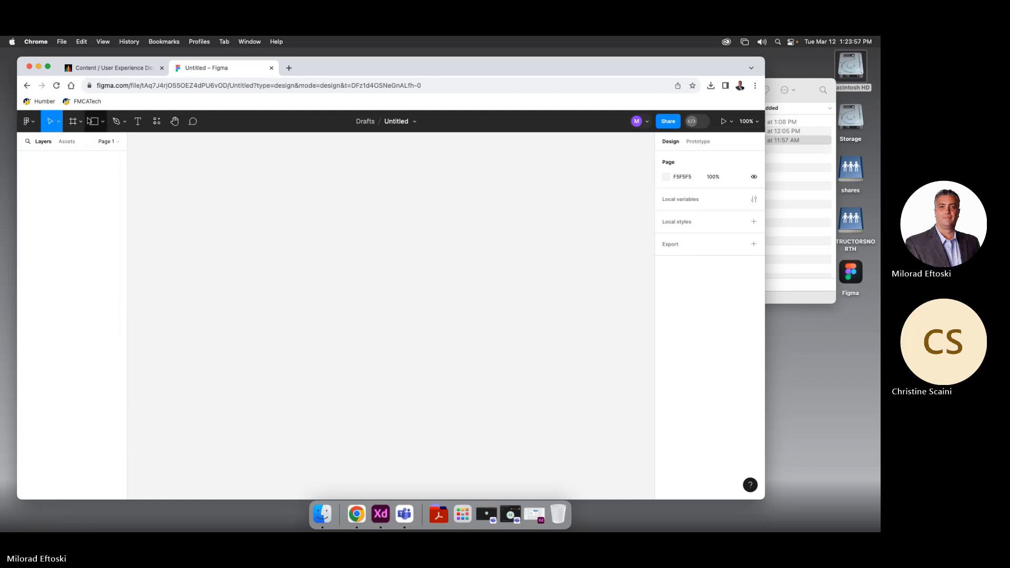
pyautogui.click(55, 127)
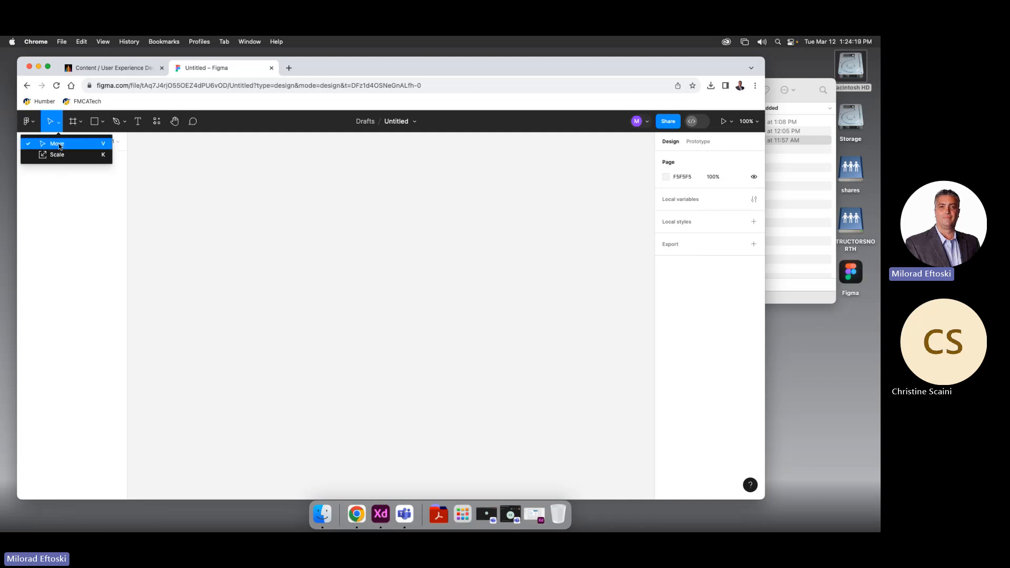
pyautogui.click(225, 181)
pyautogui.click(80, 122)
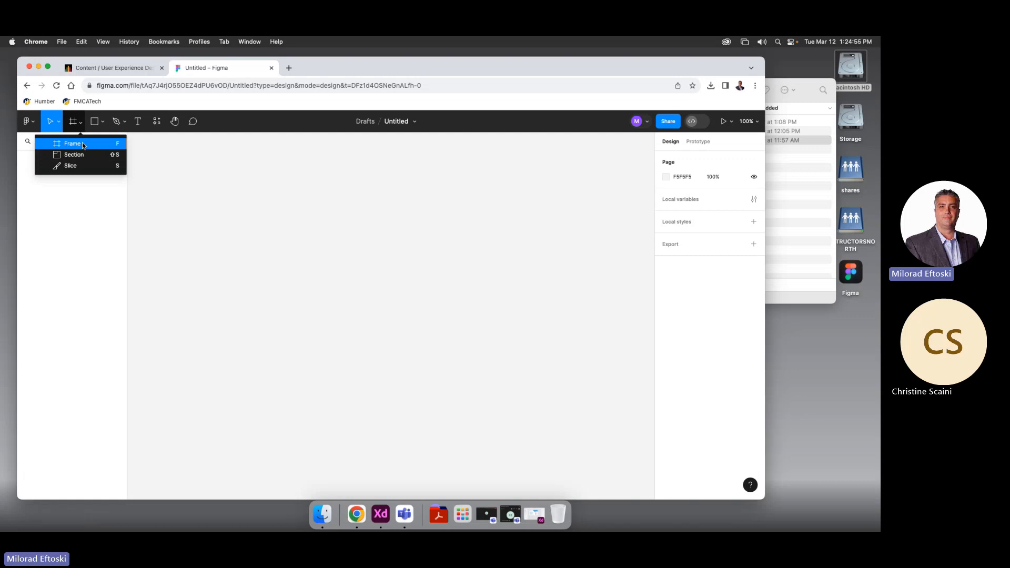
# Review the options in the Move, Frame and Shape tool dropdowns
pyautogui.click(59, 122)
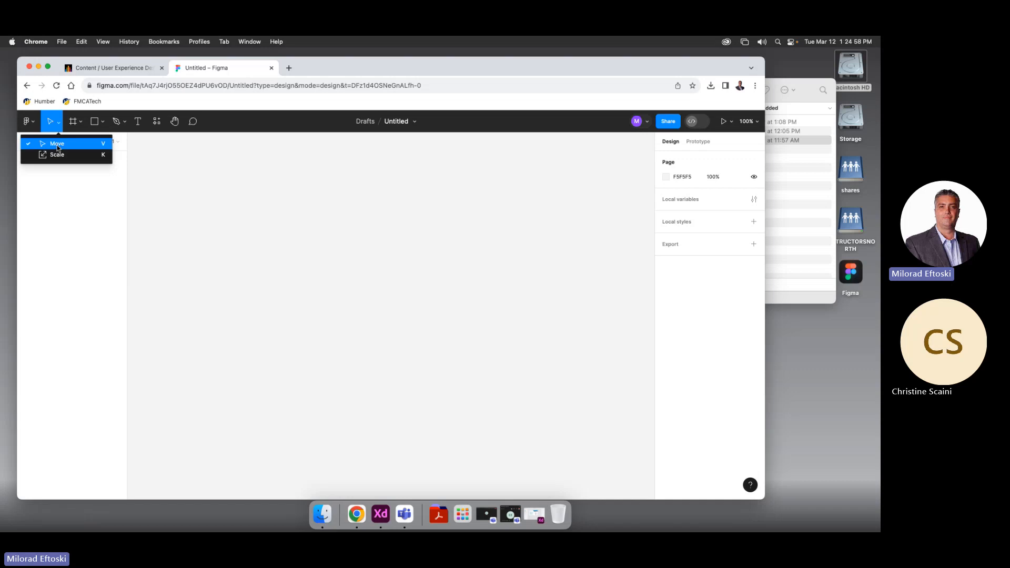
pyautogui.click(80, 124)
pyautogui.click(80, 126)
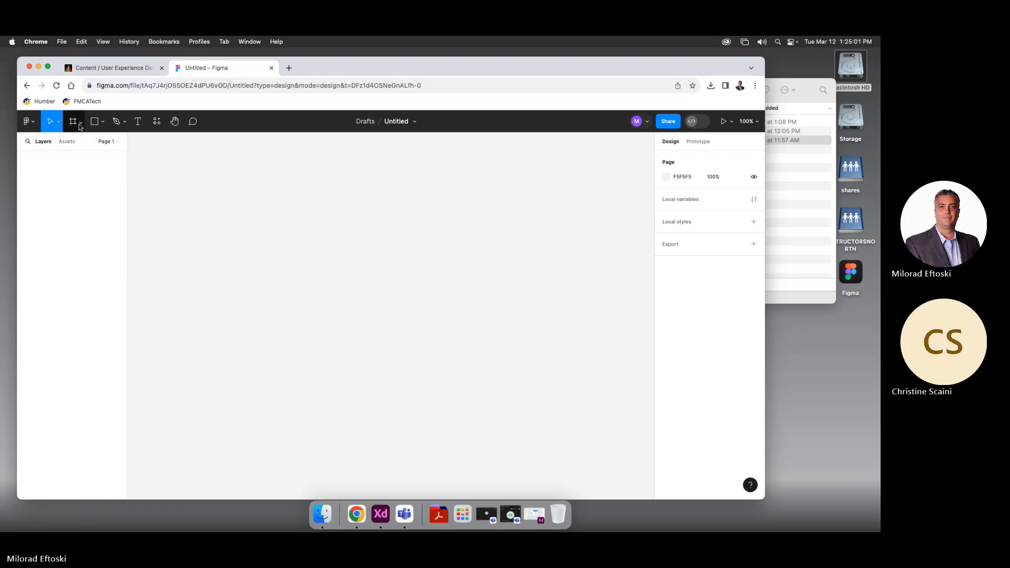
pyautogui.click(102, 122)
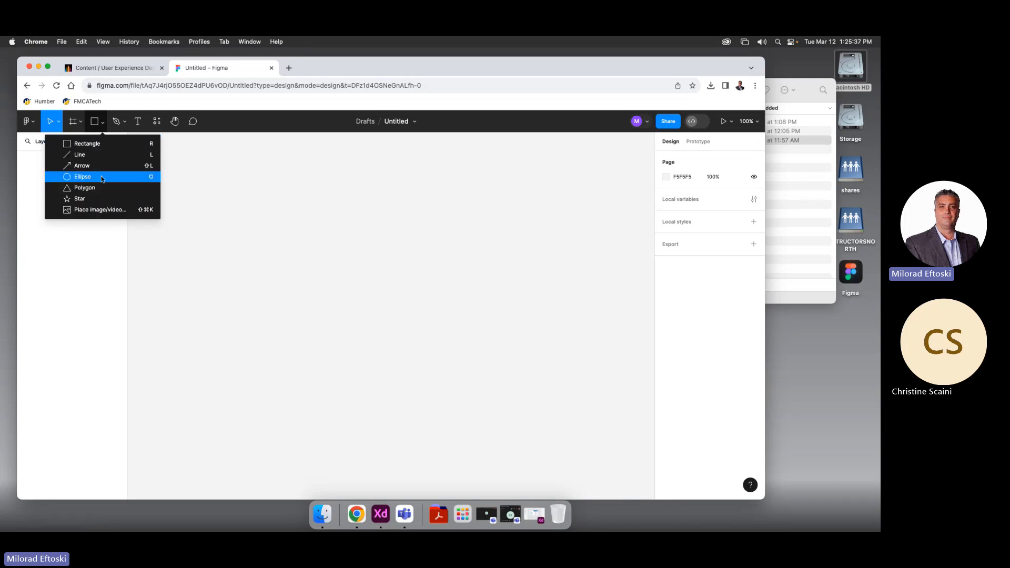
# Try the Rectangle, Pen and Text tools, then open the Resources panel
pyautogui.click(95, 121)
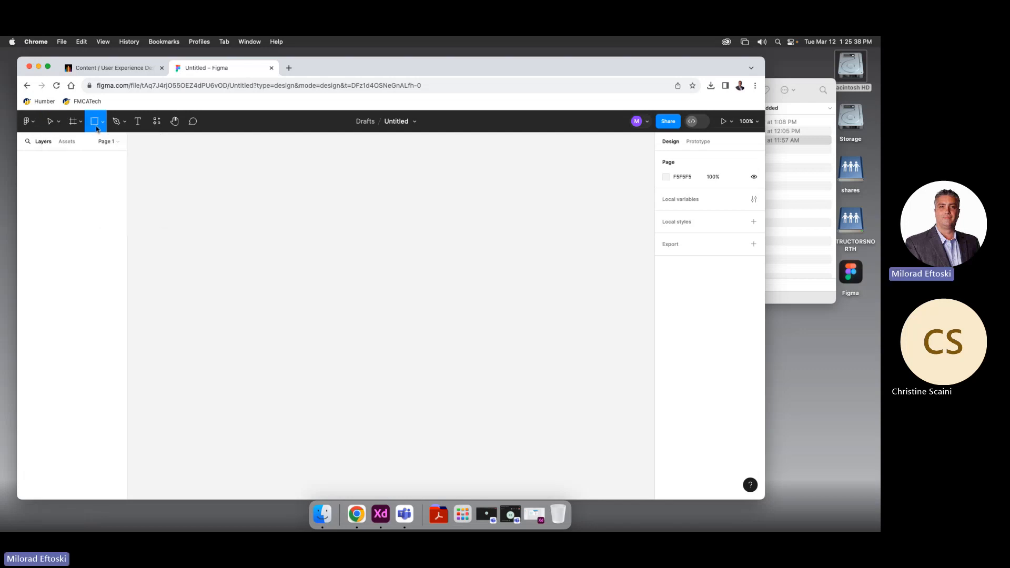
pyautogui.click(124, 124)
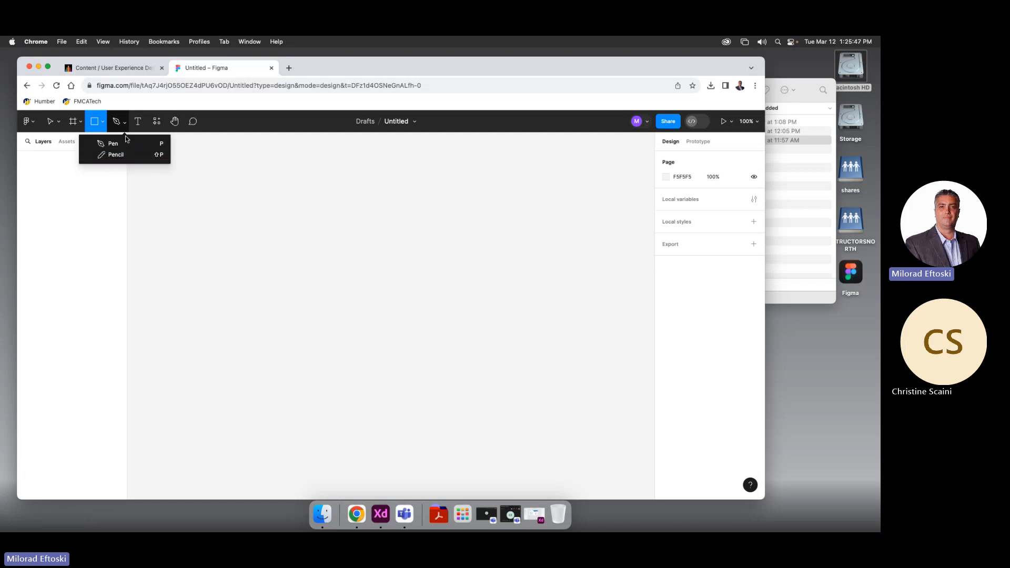
pyautogui.click(140, 123)
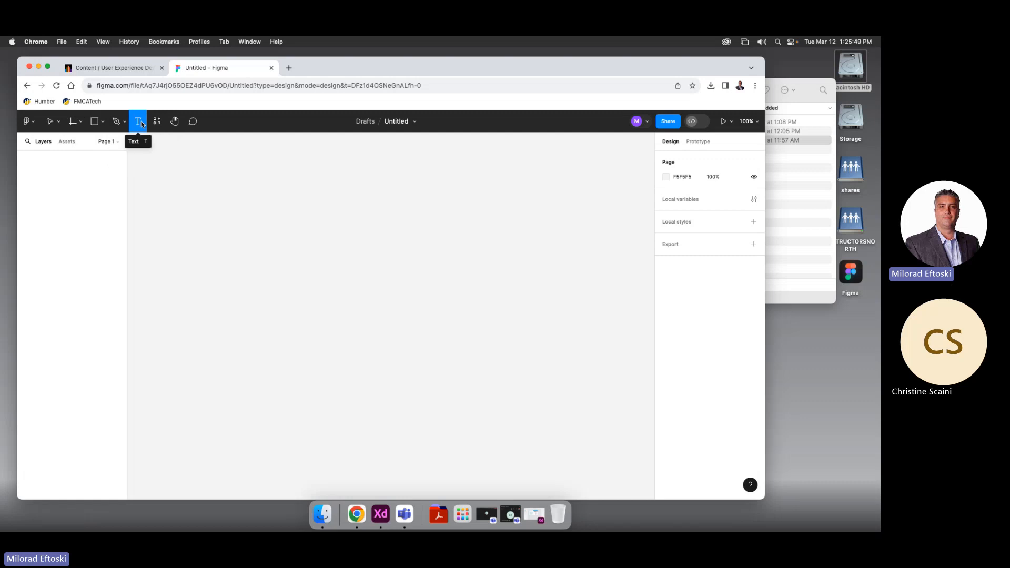
pyautogui.click(156, 121)
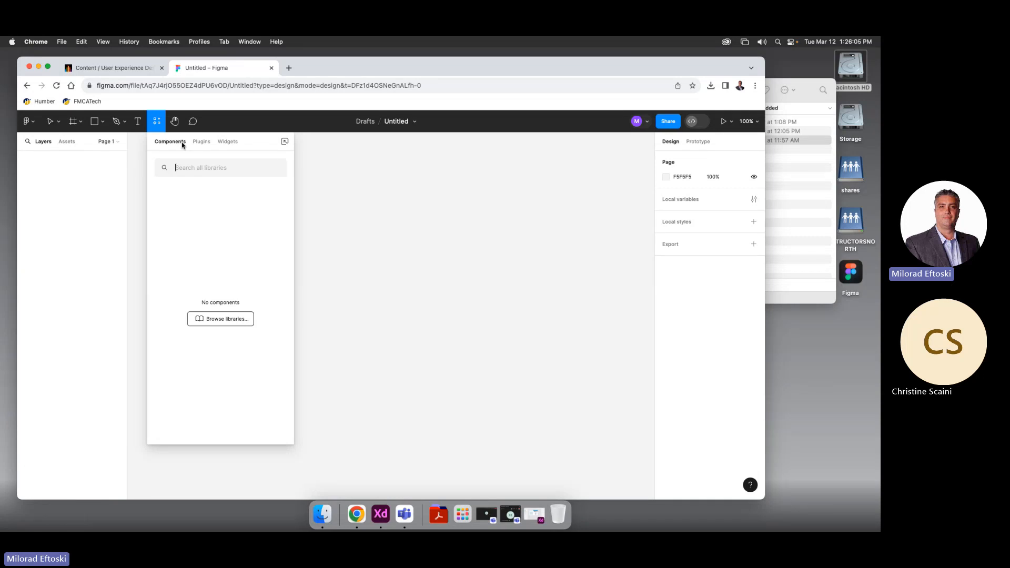
# Browse the Plugins and Widgets tabs, return to Components, and close the Resources panel
pyautogui.click(200, 143)
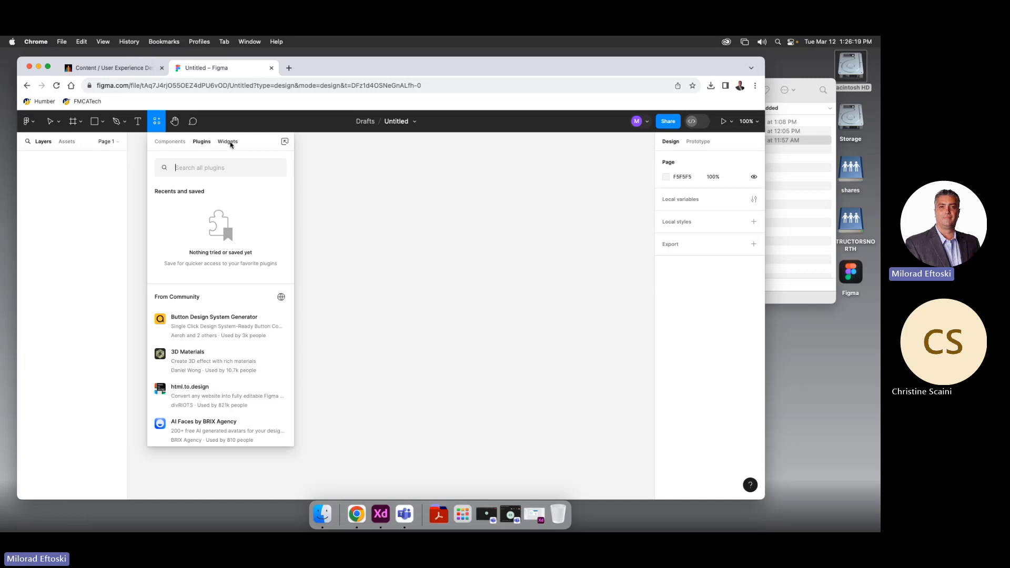
pyautogui.click(230, 143)
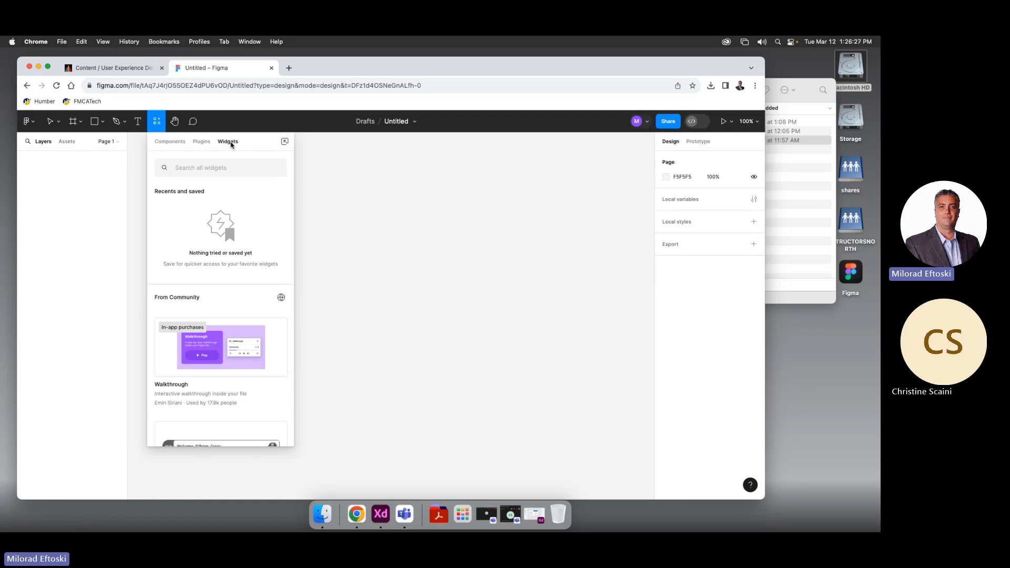
pyautogui.click(200, 143)
pyautogui.click(229, 145)
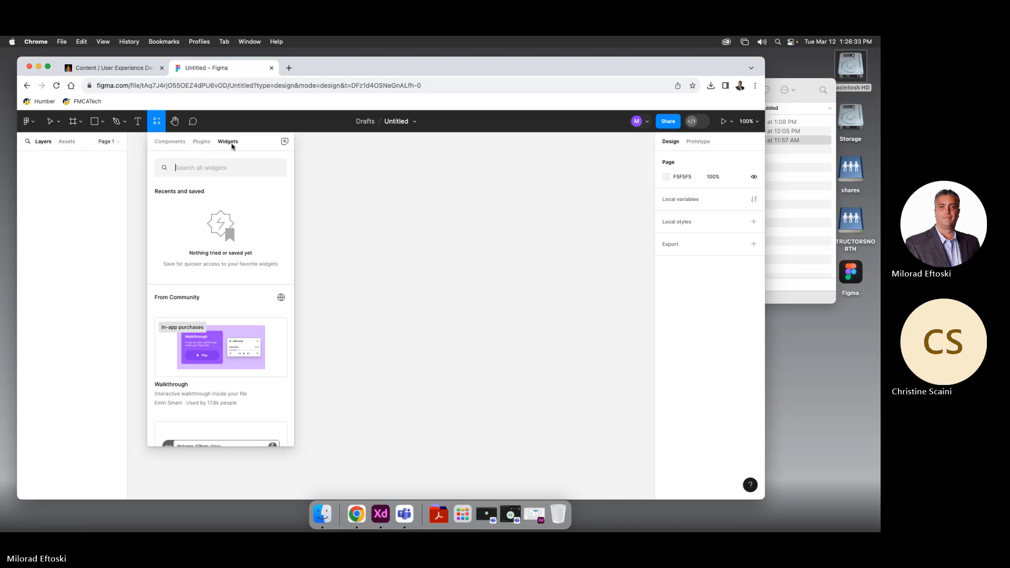
pyautogui.click(205, 146)
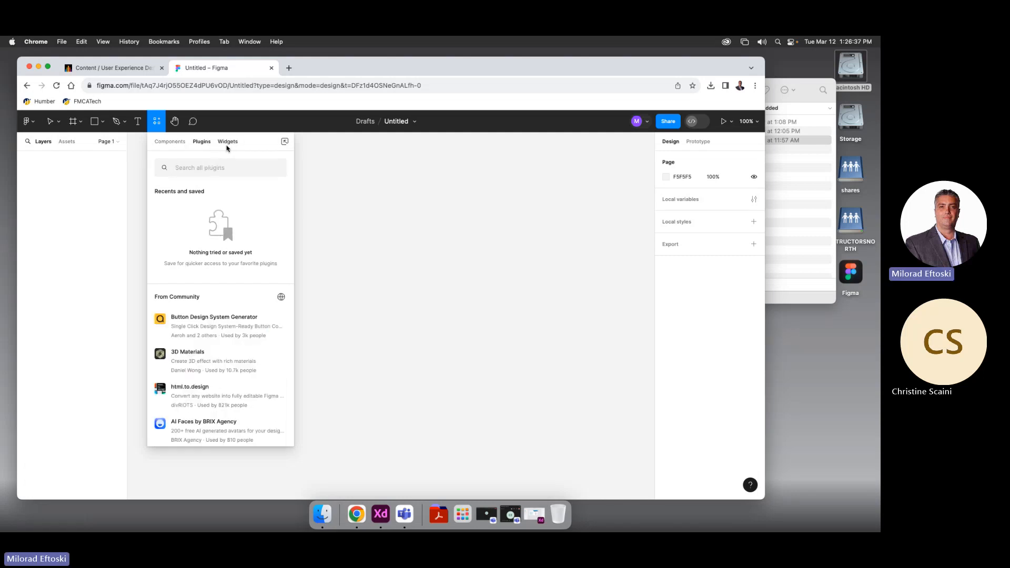
pyautogui.click(239, 146)
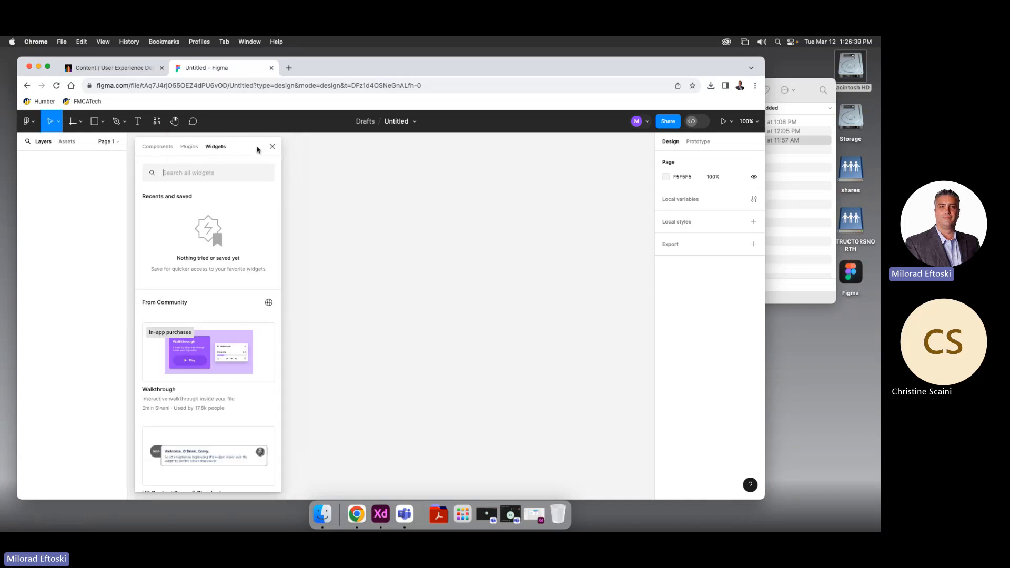
pyautogui.click(159, 147)
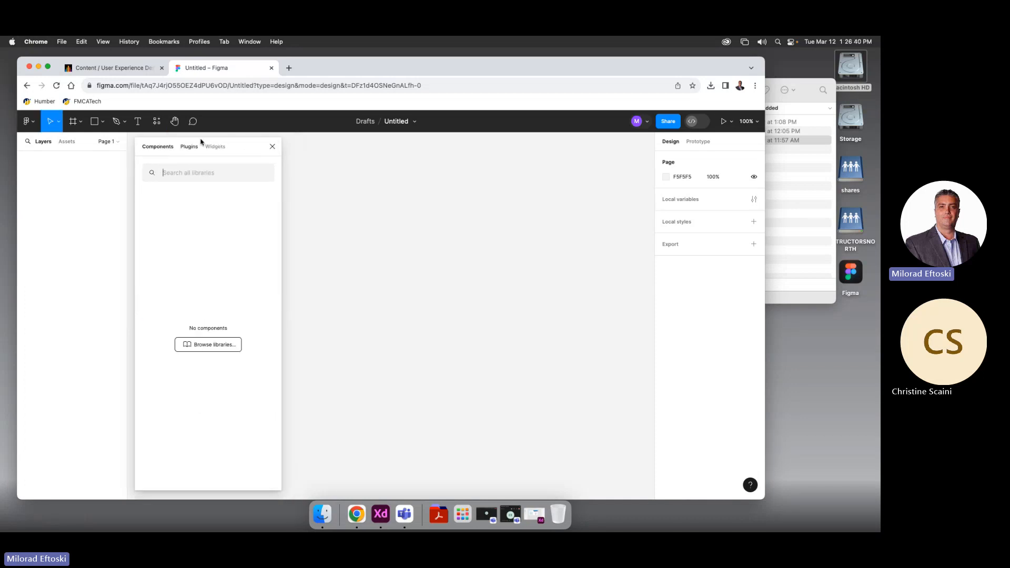
pyautogui.click(272, 147)
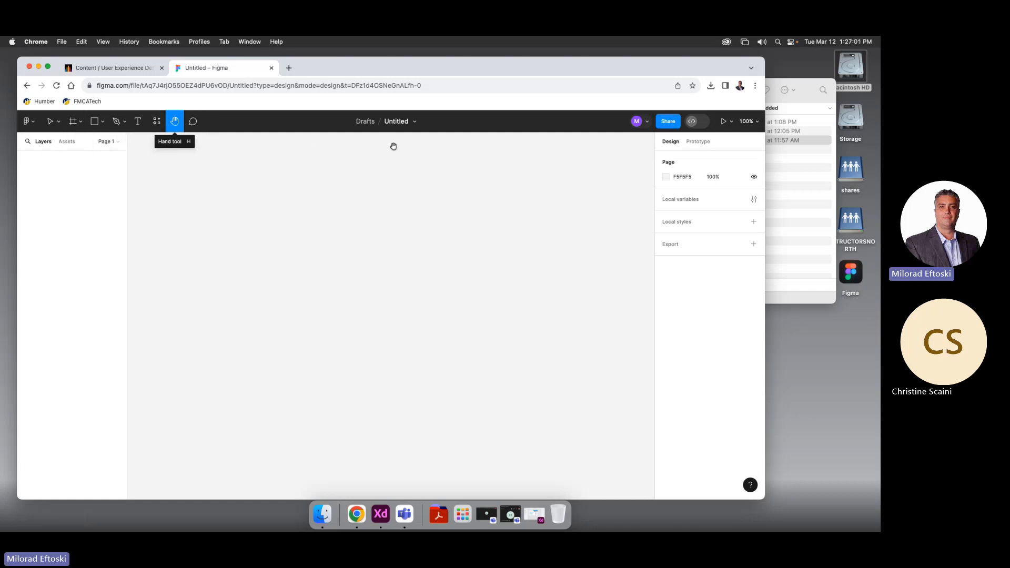
# Rename the Untitled draft to 'Playground', fixing the missing 'r'
pyautogui.click(388, 121)
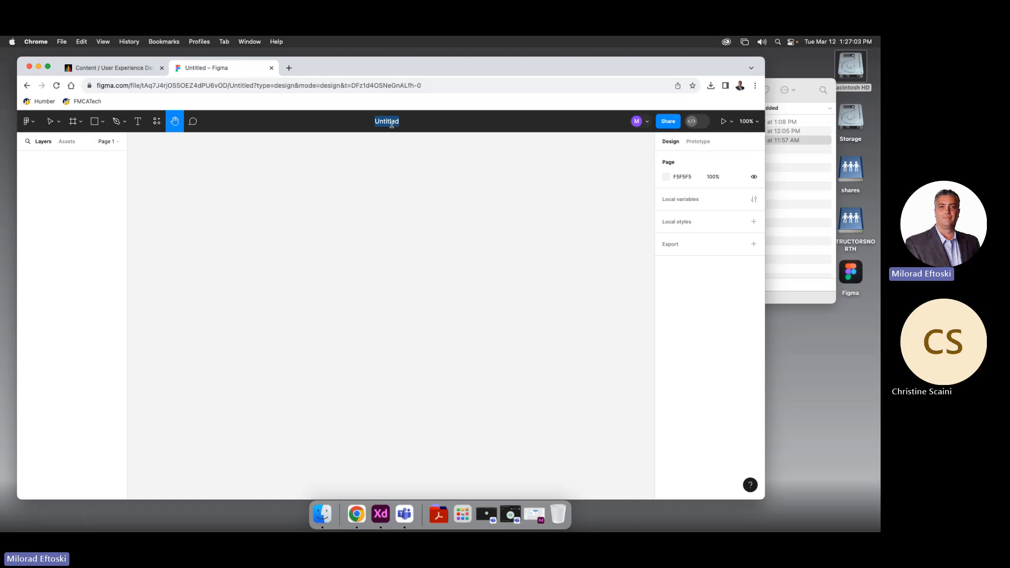
pyautogui.write('Playground')
pyautogui.click(387, 125)
pyautogui.write('r')
pyautogui.press('Return')
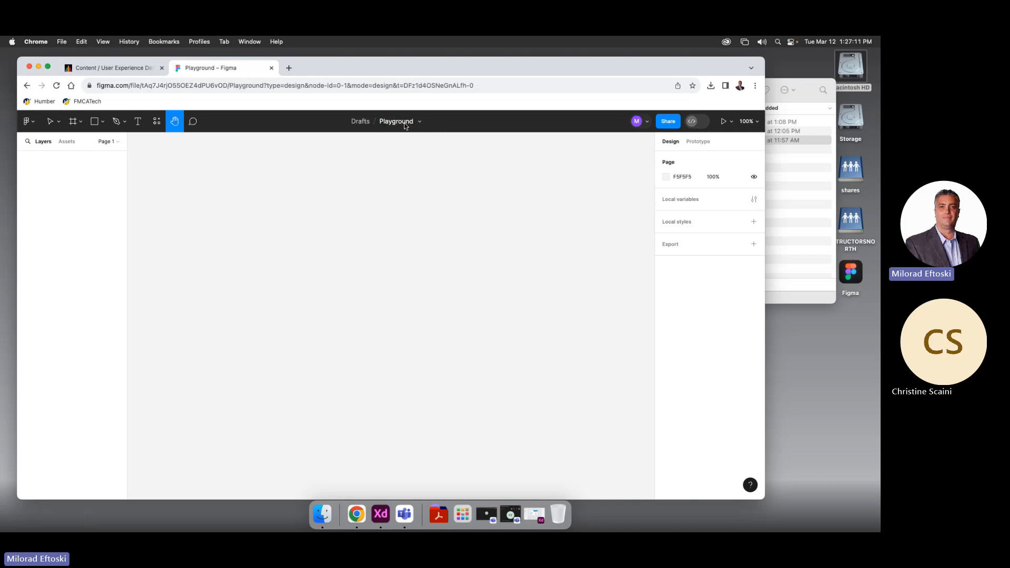
# Try Spotlight me, view and close the Share settings, then show the Present options
pyautogui.click(637, 121)
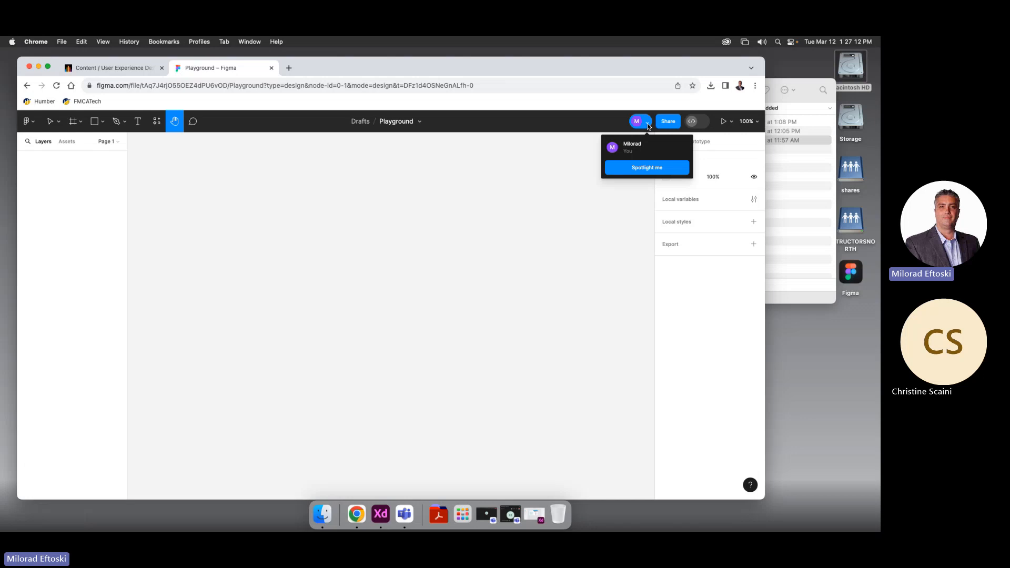
pyautogui.click(633, 167)
pyautogui.click(669, 122)
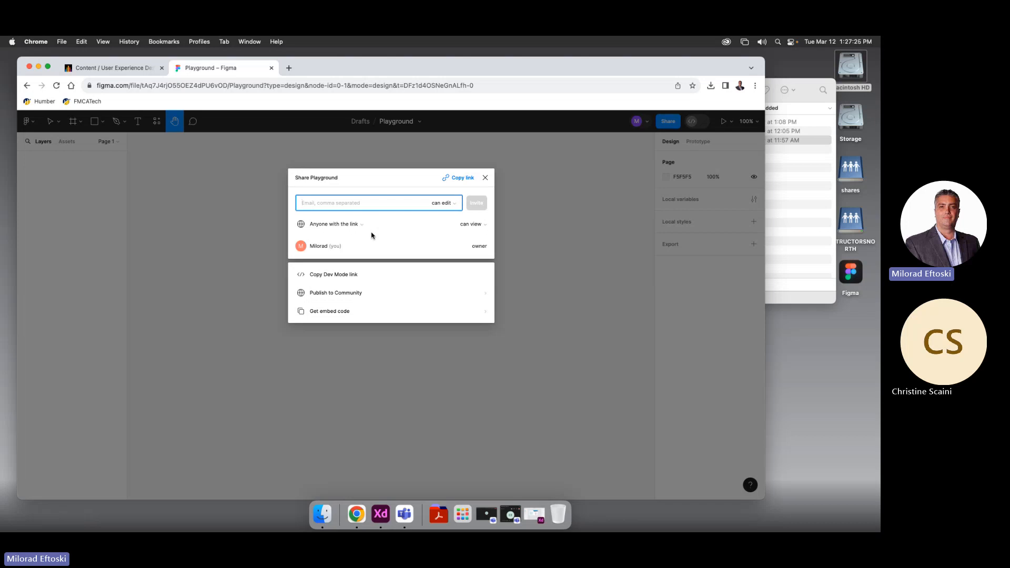
pyautogui.click(485, 177)
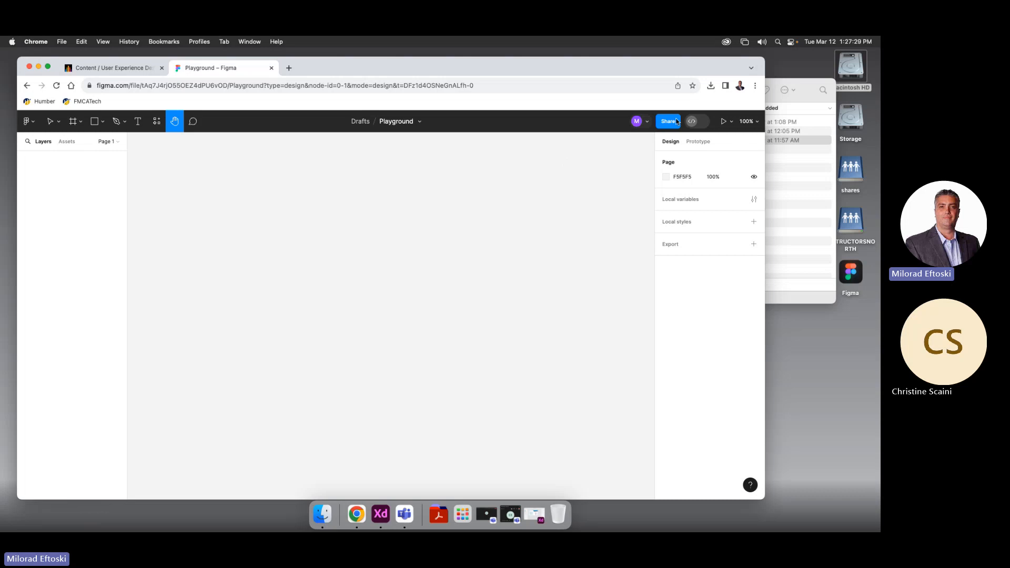
pyautogui.moveTo(704, 122)
pyautogui.click(730, 121)
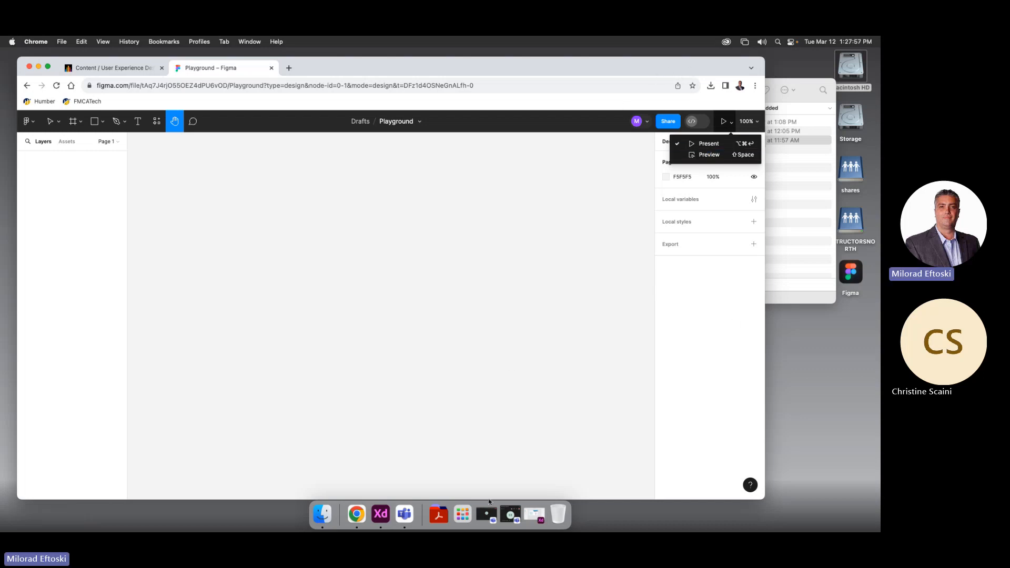
pyautogui.click(380, 514)
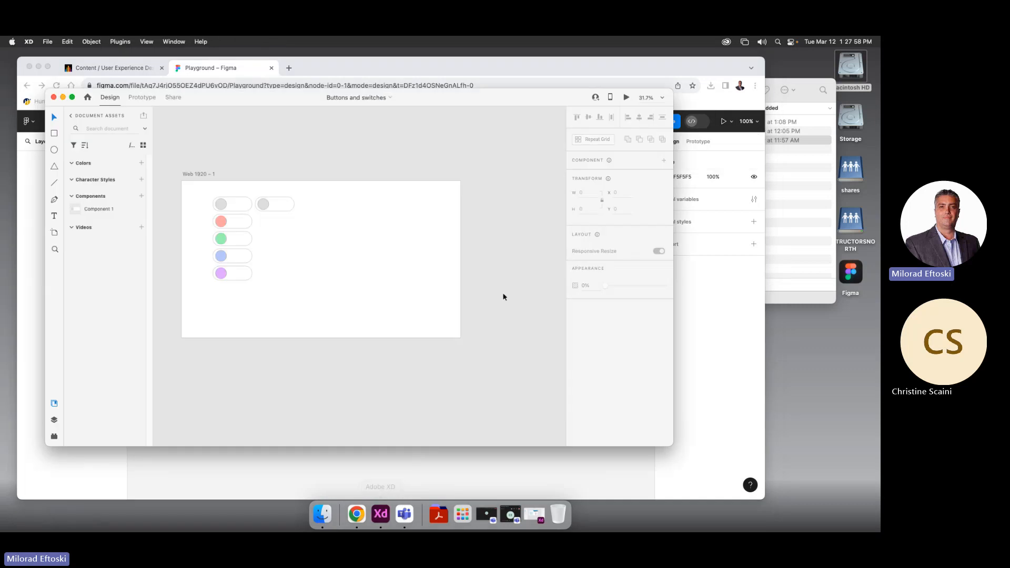
pyautogui.click(626, 99)
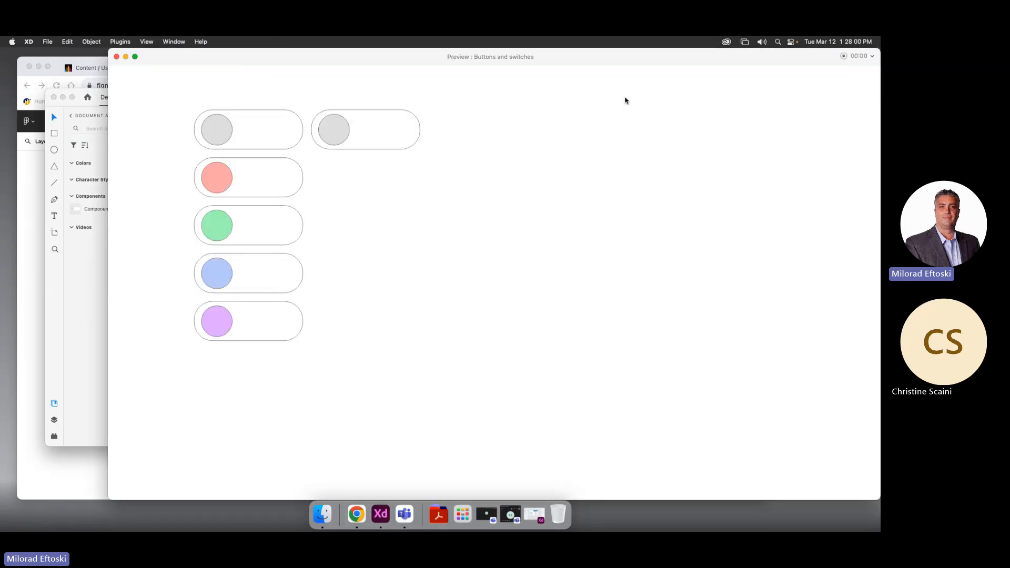
pyautogui.click(328, 132)
pyautogui.click(366, 136)
pyautogui.click(117, 56)
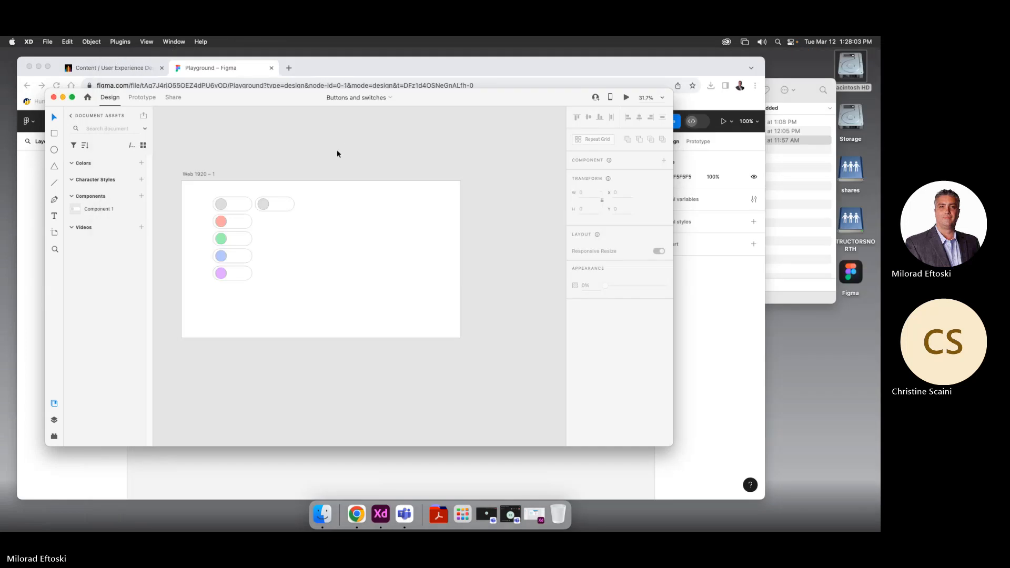
pyautogui.click(504, 85)
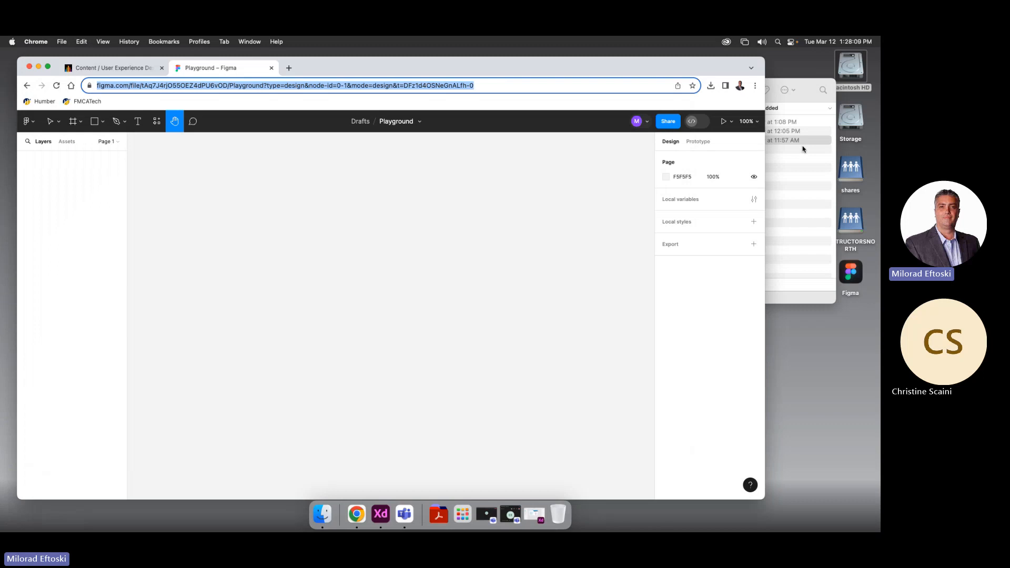
pyautogui.click(37, 123)
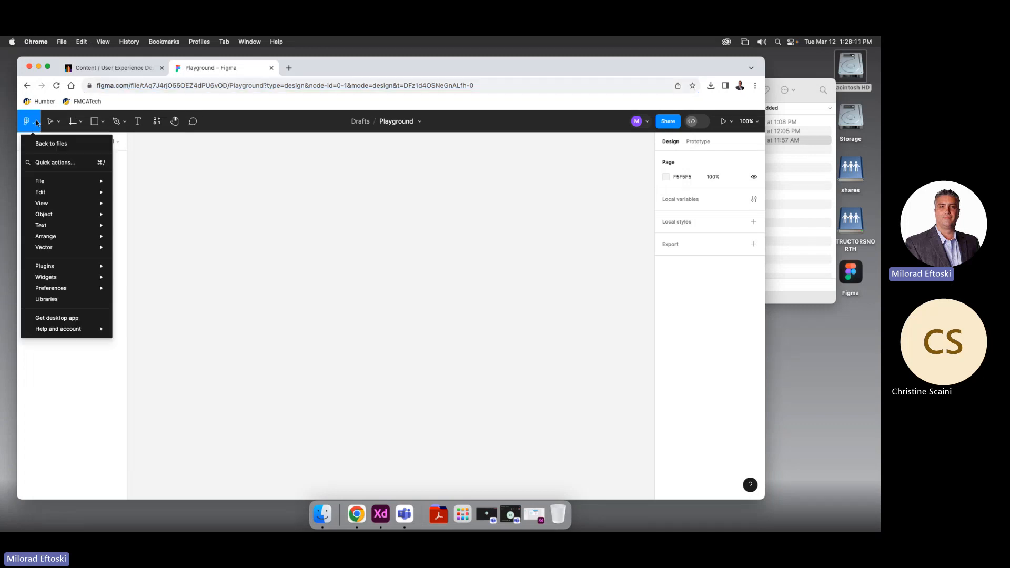
pyautogui.click(221, 163)
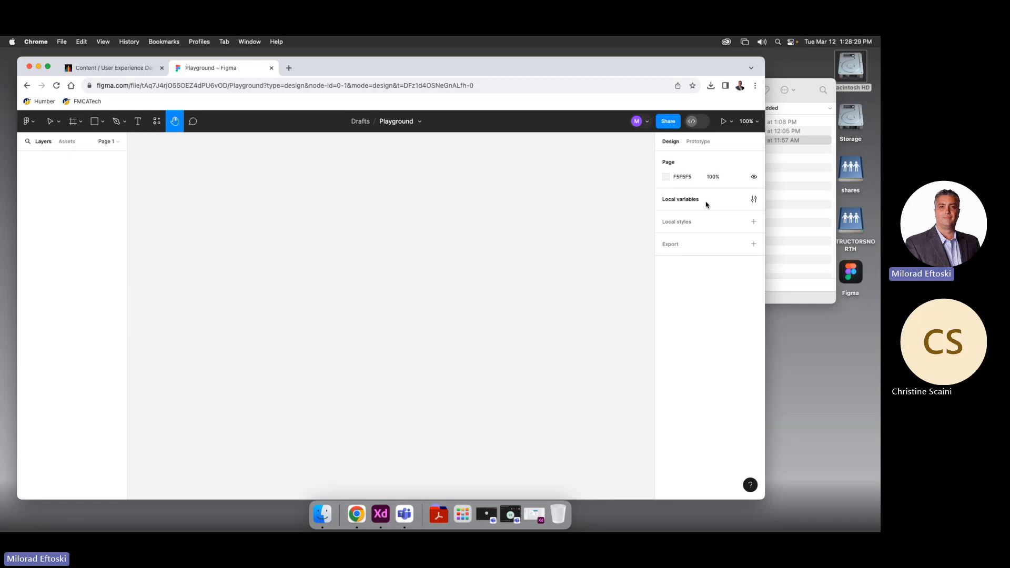
pyautogui.moveTo(346, 69); pyautogui.dragTo(349, 69)
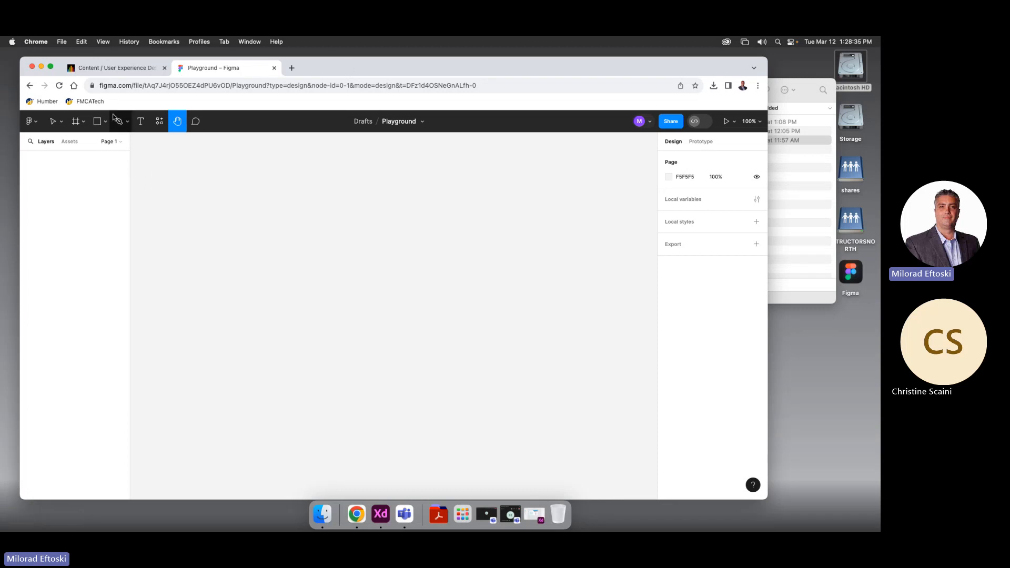
# Draw a 468×418 Frame 1 on the canvas and list its frame size presets
pyautogui.click(75, 123)
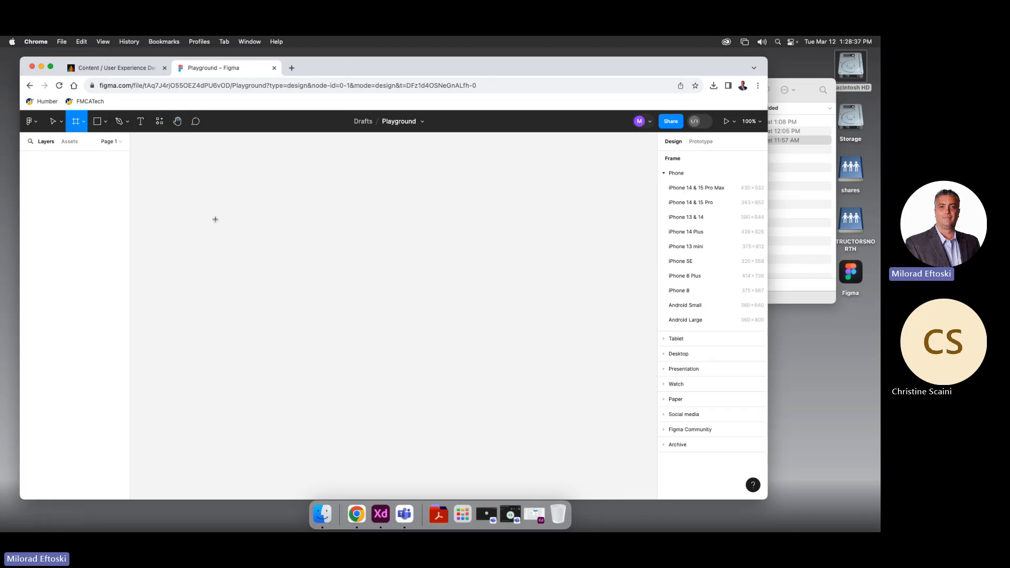
pyautogui.moveTo(226, 178); pyautogui.dragTo(446, 371)
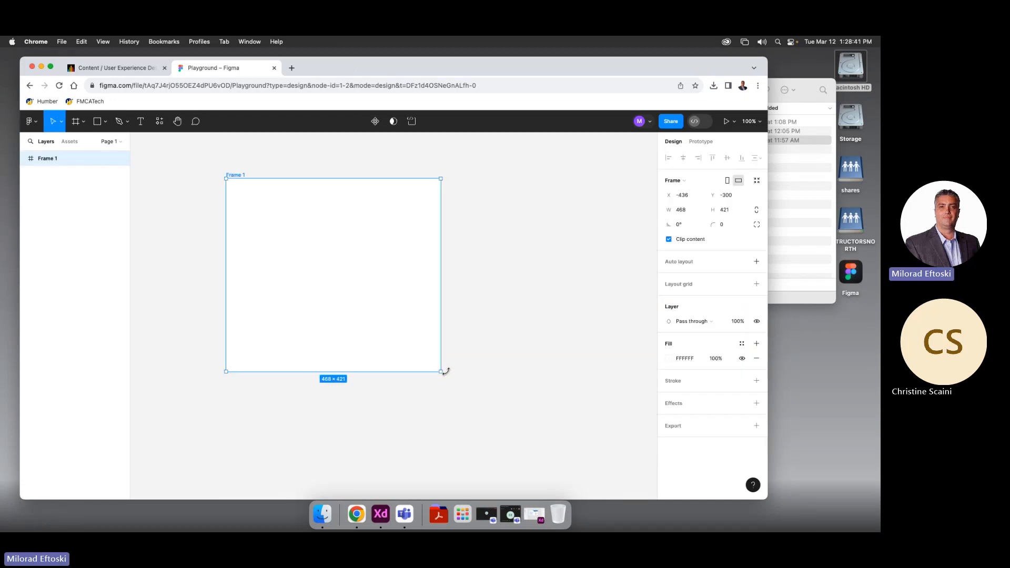
pyautogui.moveTo(229, 177); pyautogui.dragTo(244, 172)
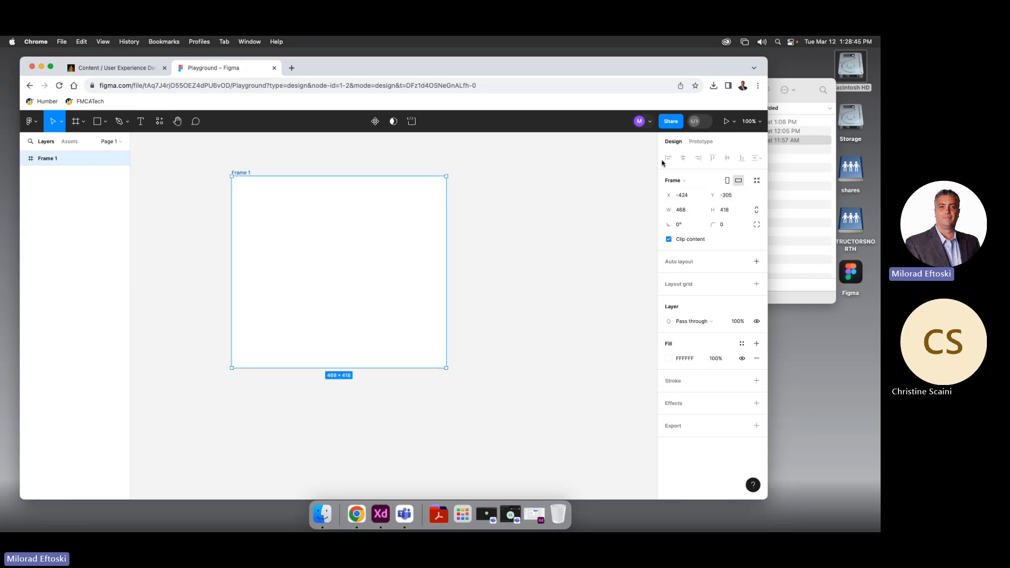
pyautogui.moveTo(475, 70); pyautogui.dragTo(491, 69)
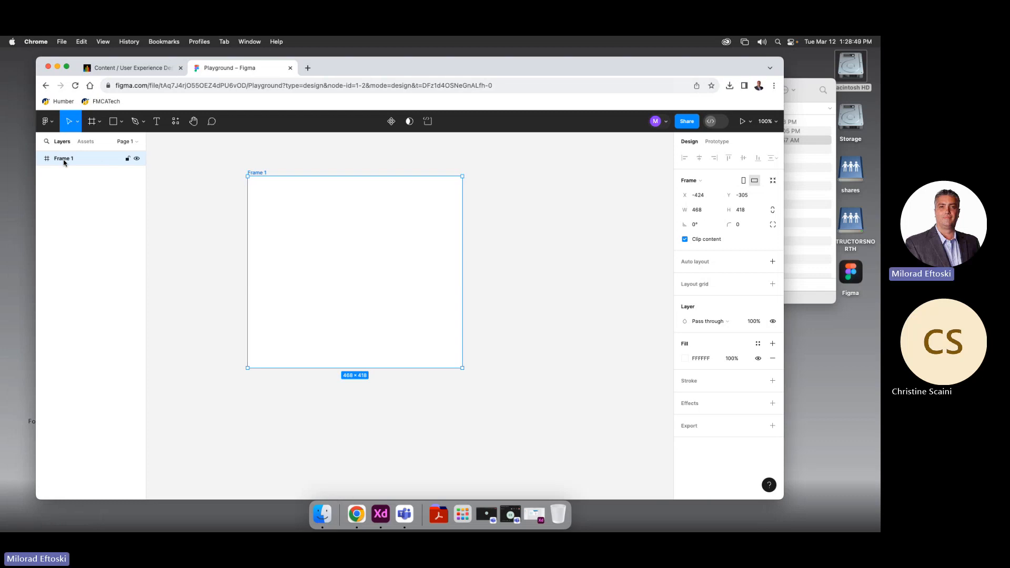
pyautogui.click(714, 181)
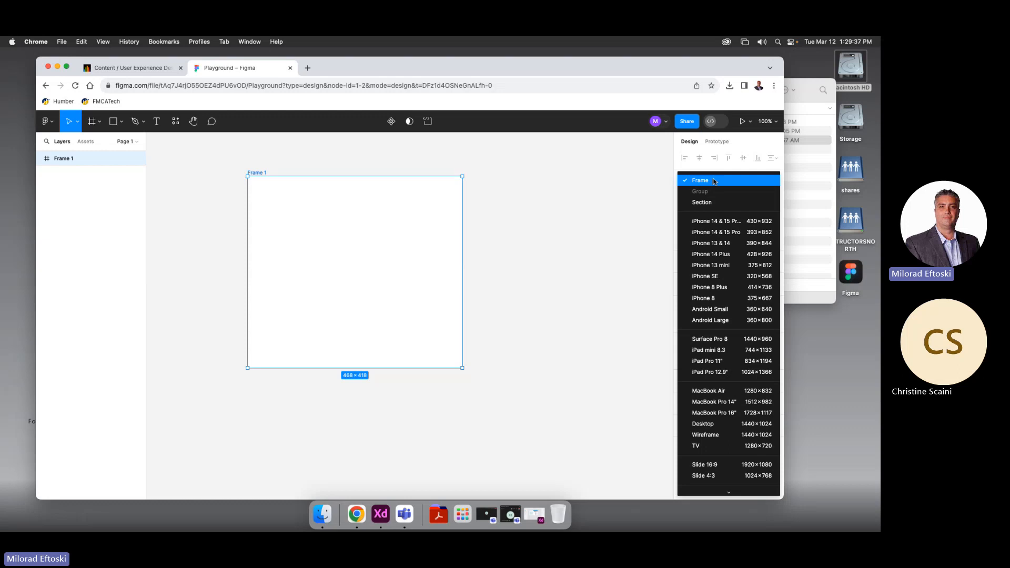
# Try the phone, iPhone SE, Desktop and Surface Pro 8 presets, ending on iPhone 8
pyautogui.click(710, 221)
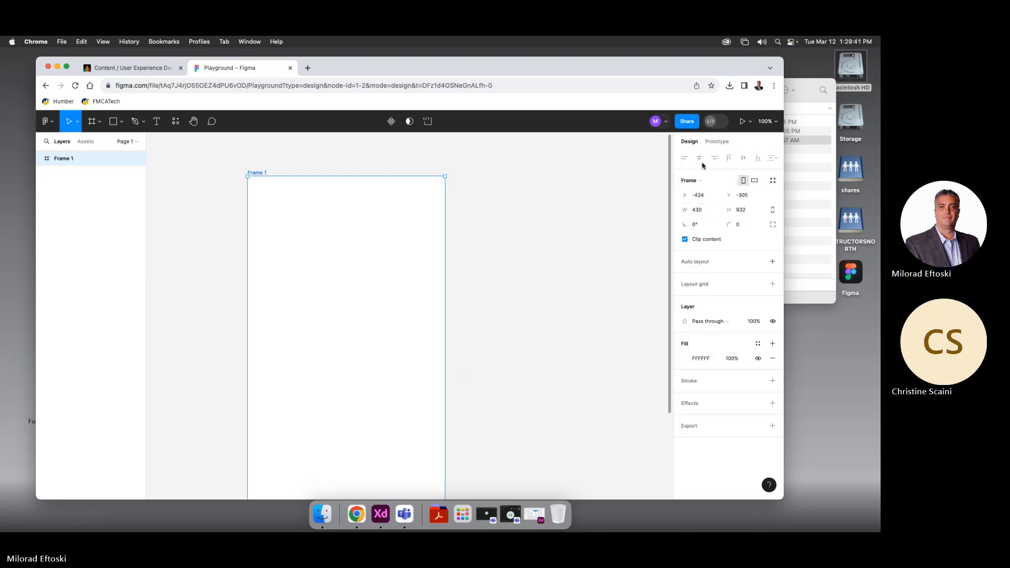
pyautogui.click(700, 181)
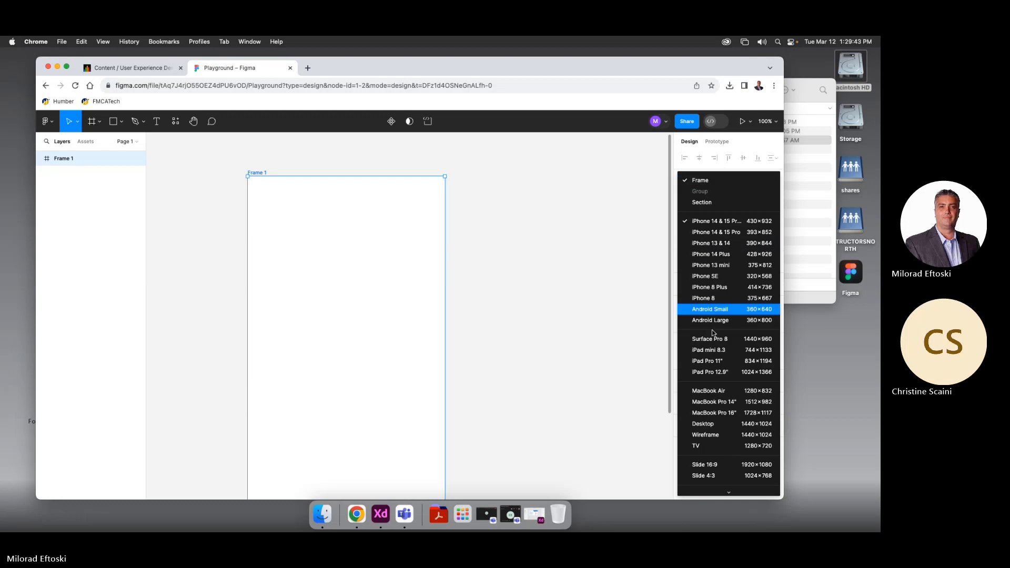
pyautogui.click(728, 279)
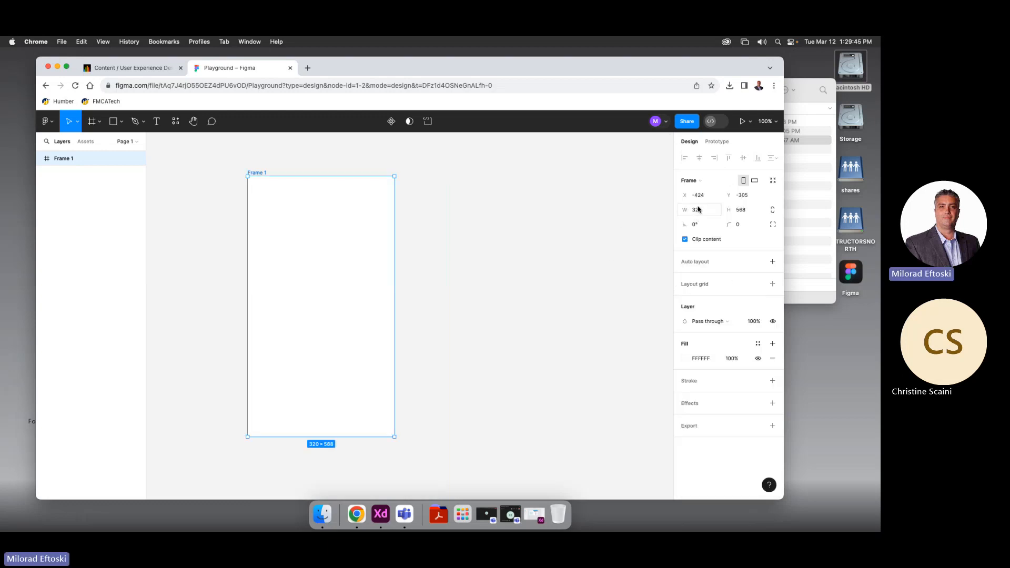
pyautogui.click(699, 181)
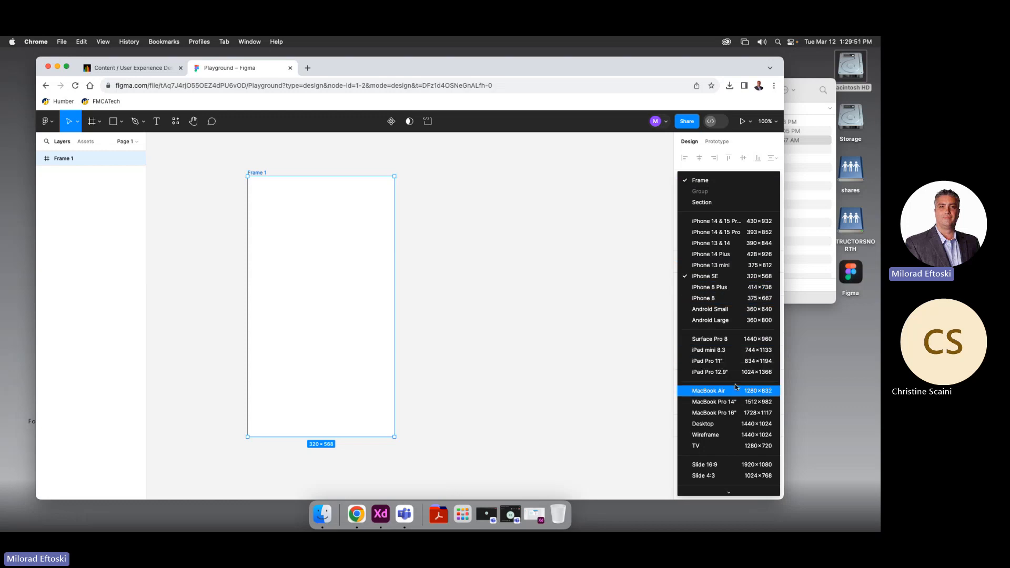
pyautogui.click(730, 425)
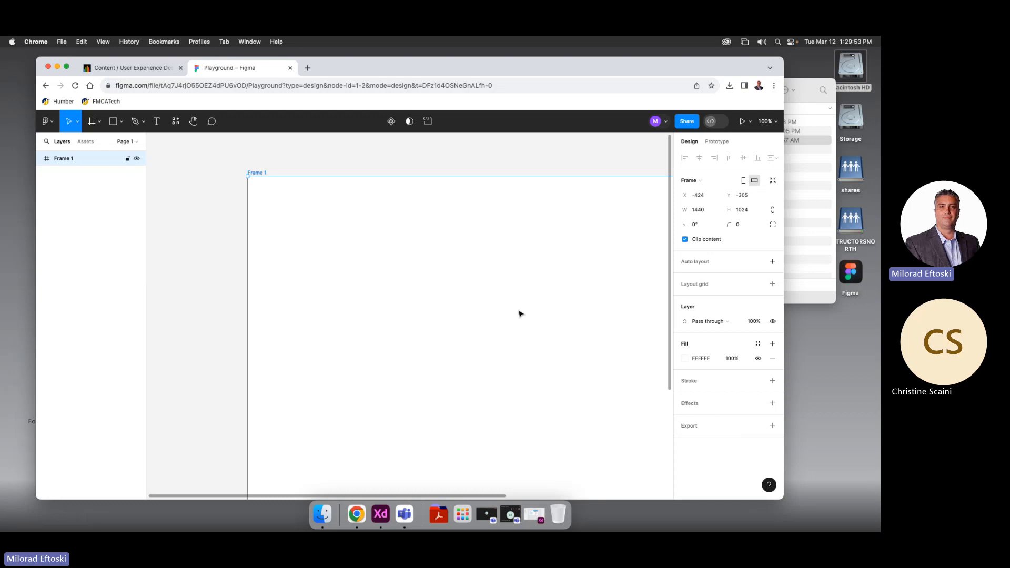
pyautogui.click(705, 182)
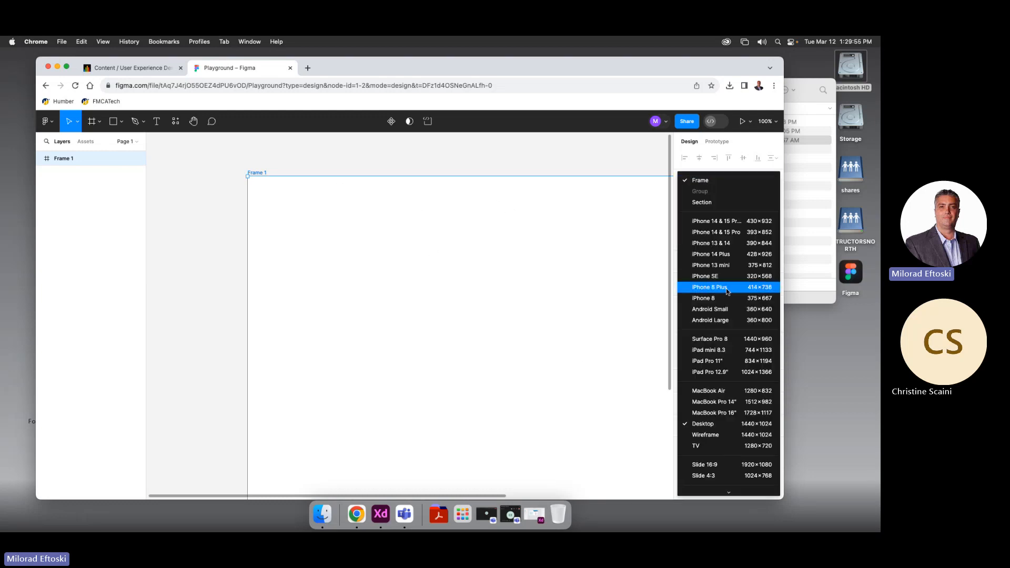
pyautogui.click(731, 341)
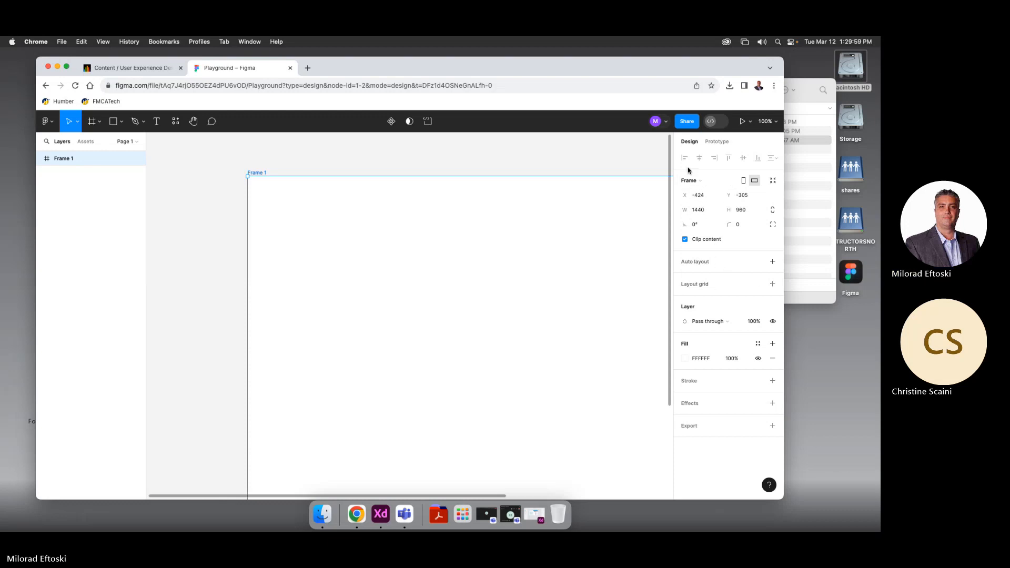
pyautogui.click(698, 181)
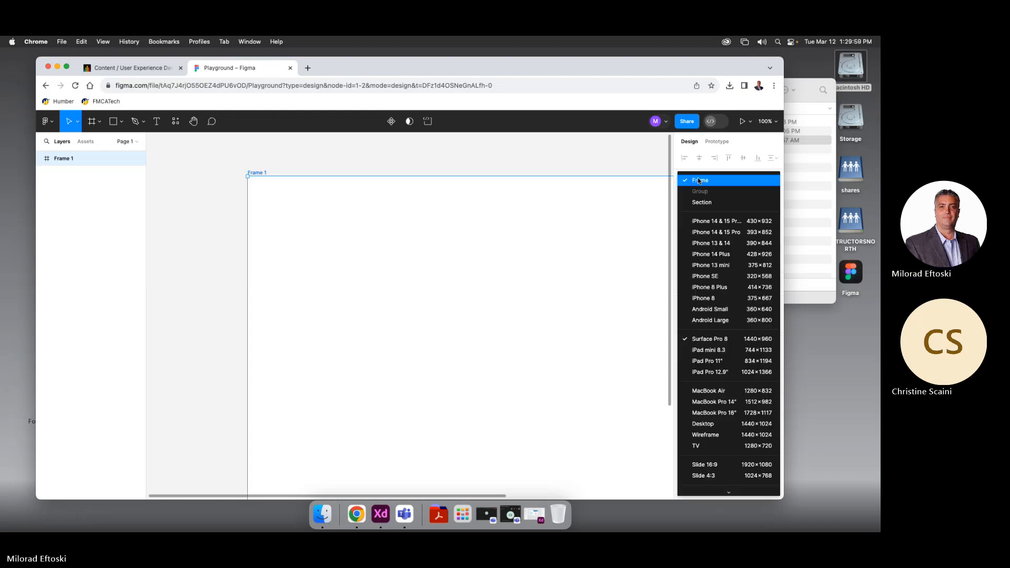
pyautogui.click(715, 298)
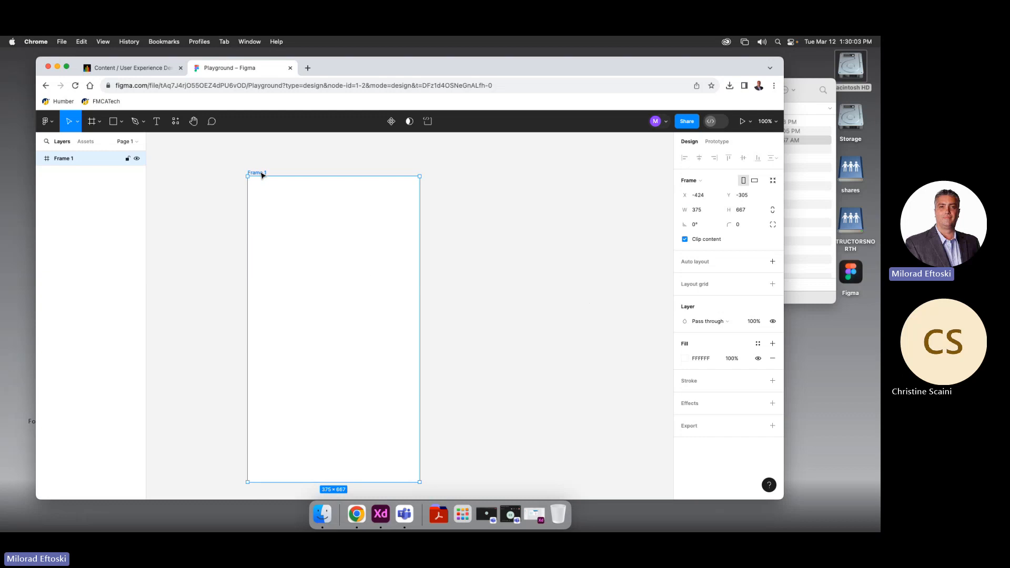
# Move Frame 1 up and left and set its width to 900
pyautogui.moveTo(261, 173); pyautogui.dragTo(236, 157)
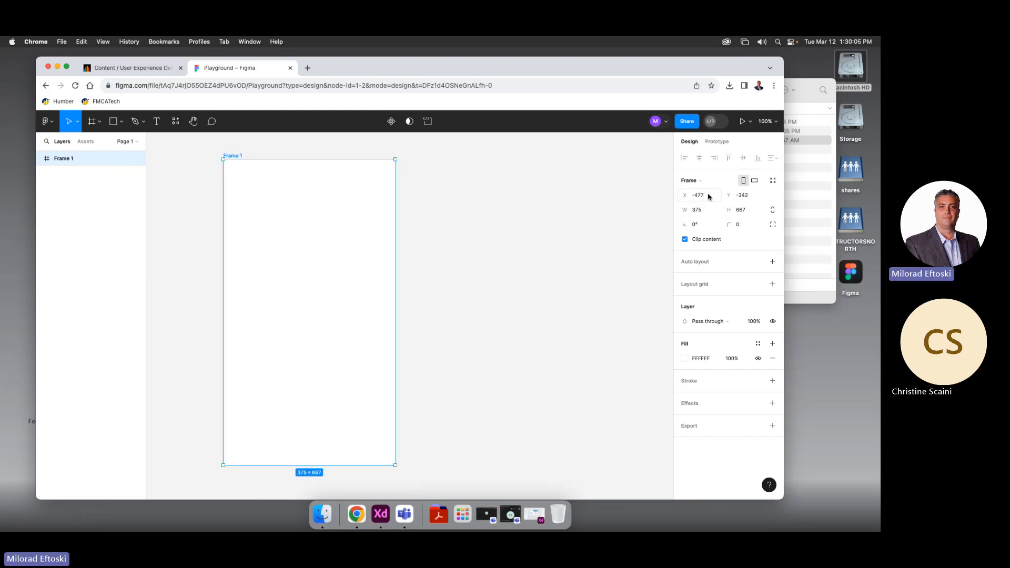
pyautogui.click(707, 210)
pyautogui.write('900')
pyautogui.press('Tab')
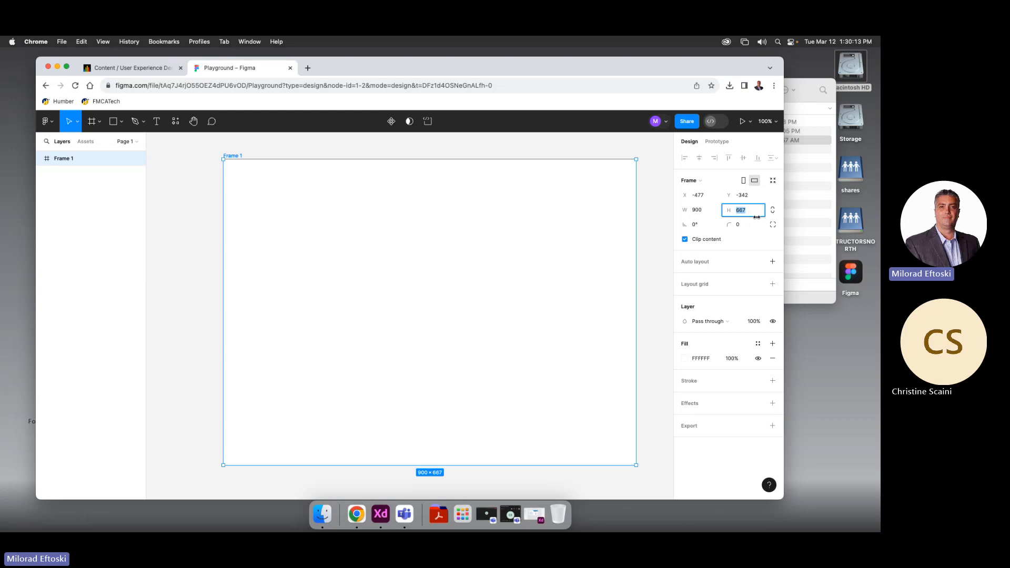
# Set Frame 1's height to 650 and move it further up and left
pyautogui.write('650')
pyautogui.press('Return')
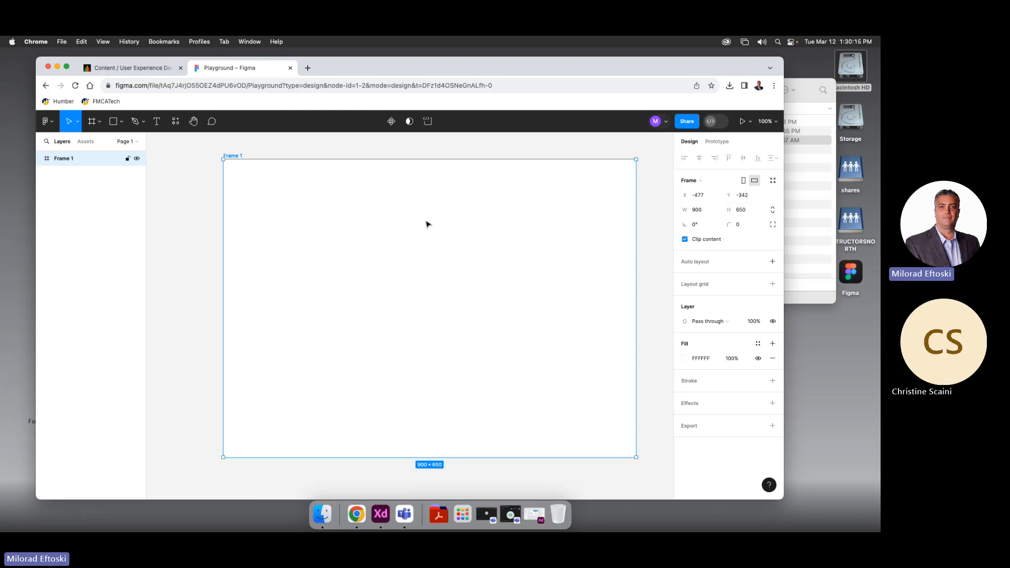
pyautogui.moveTo(368, 215); pyautogui.dragTo(339, 207)
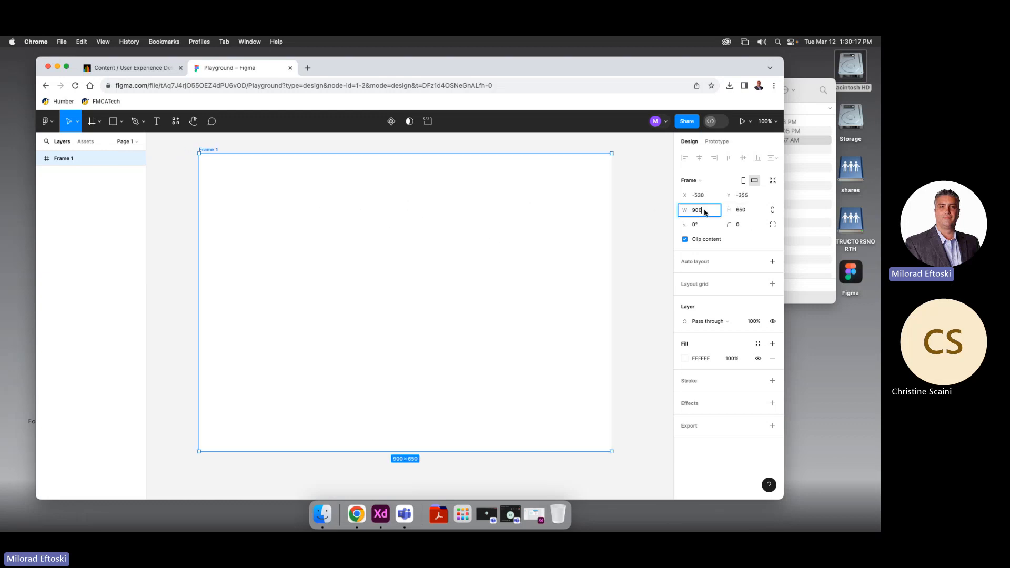
pyautogui.click(741, 210)
# Rename Frame 1 to 'Main Page' and reselect it
pyautogui.click(208, 151)
pyautogui.write('Main Page')
pyautogui.click(256, 146)
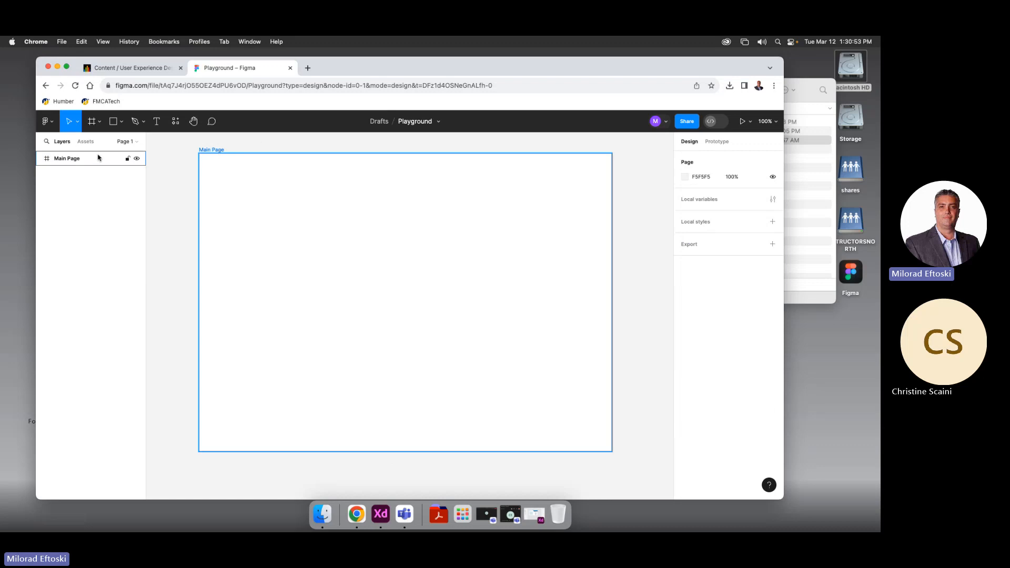
pyautogui.click(73, 163)
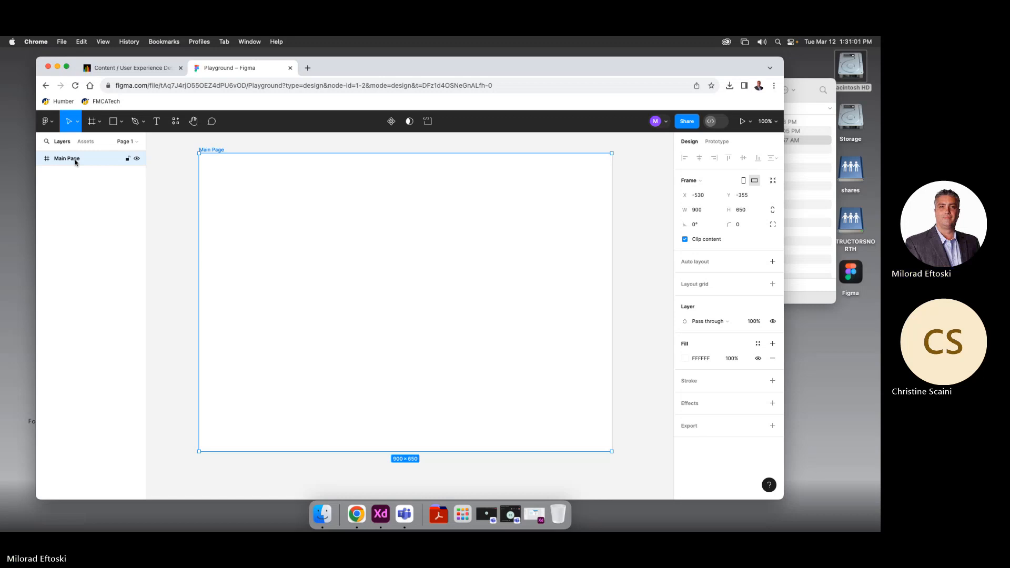
pyautogui.click(238, 148)
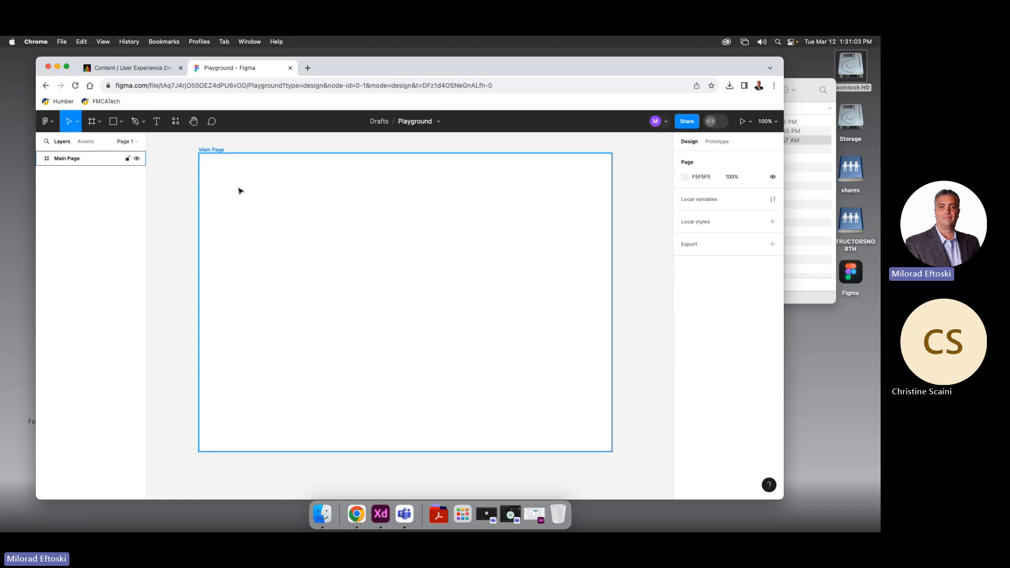
pyautogui.click(239, 190)
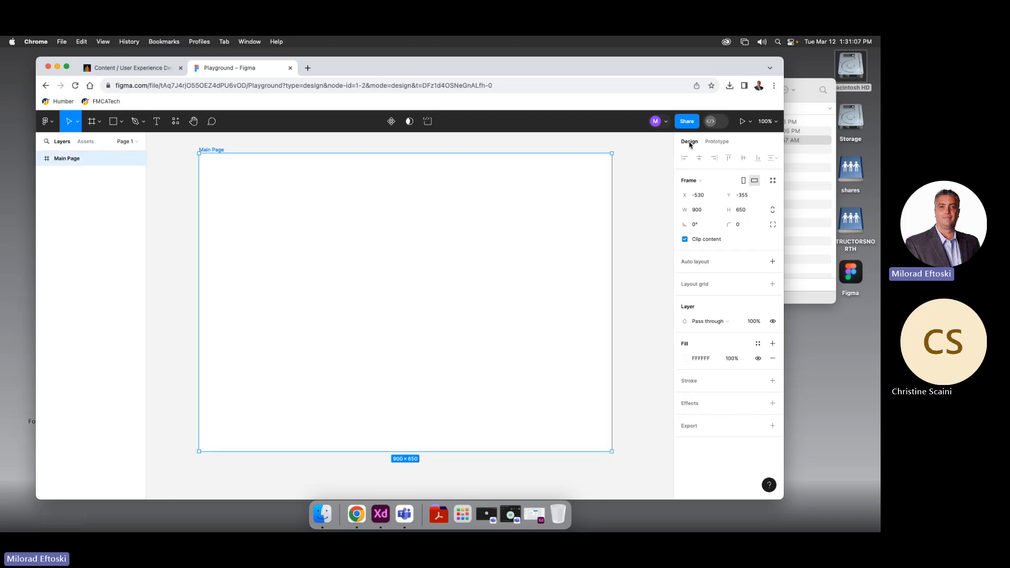
# Toggle Main Page's orientation and apply Resize to fit, leaving it 900×651
pyautogui.click(743, 181)
pyautogui.click(755, 181)
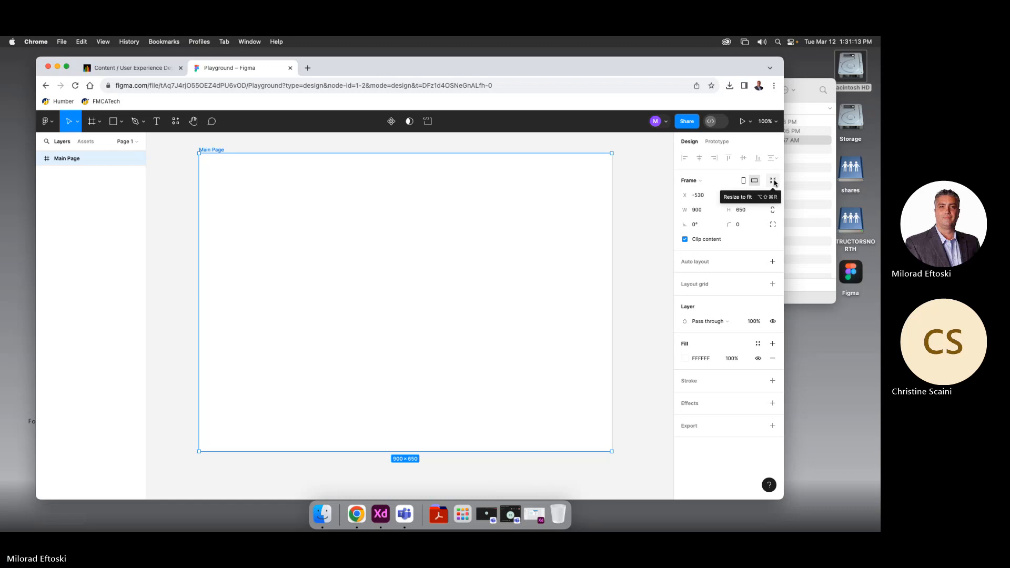
pyautogui.click(773, 182)
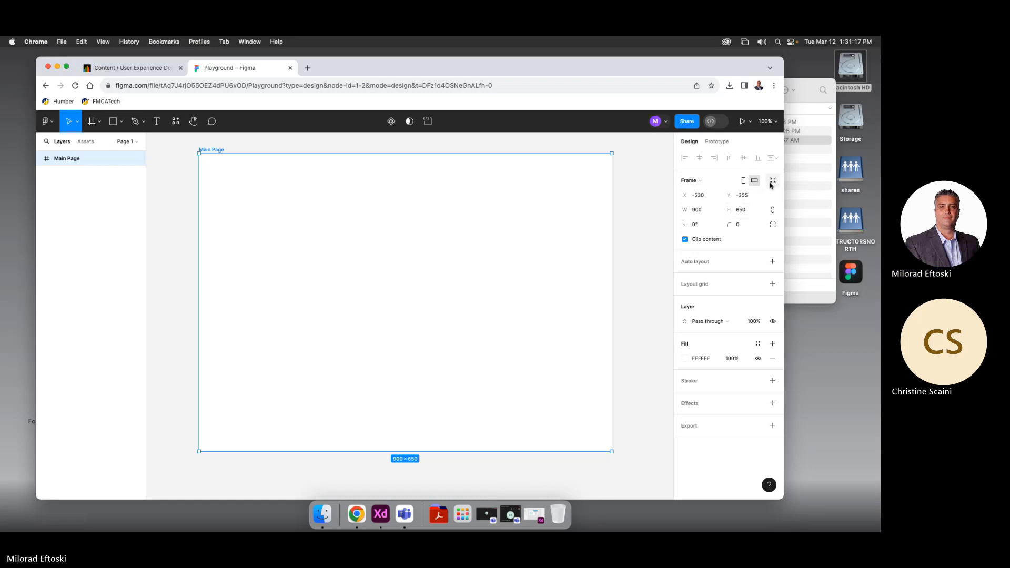
pyautogui.click(772, 181)
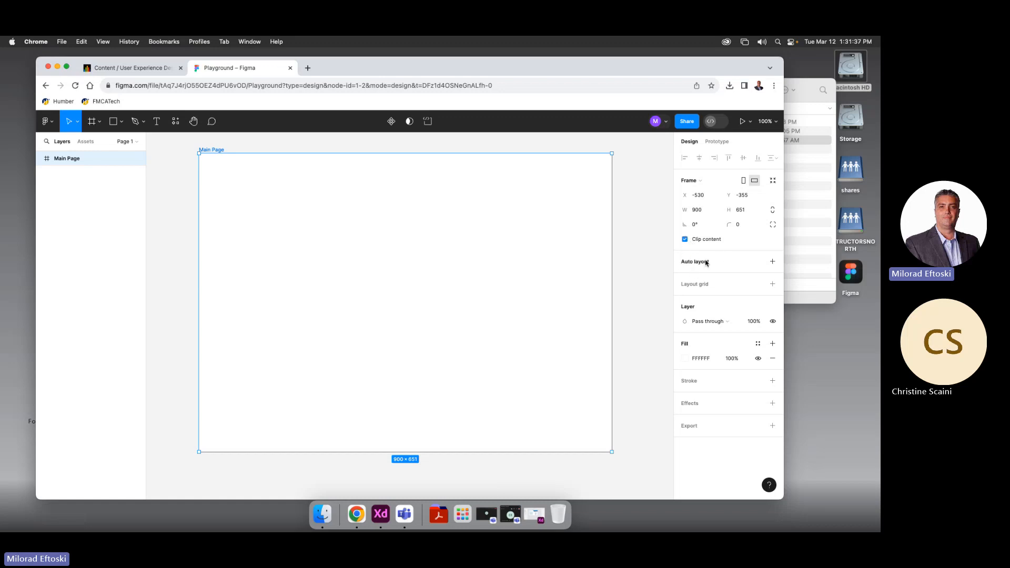
pyautogui.click(643, 268)
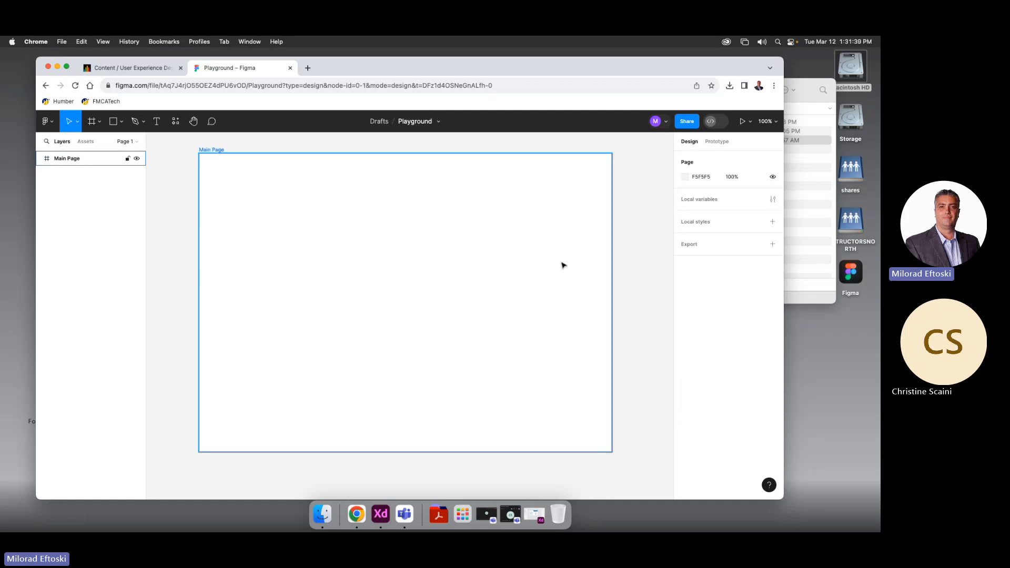
pyautogui.click(562, 252)
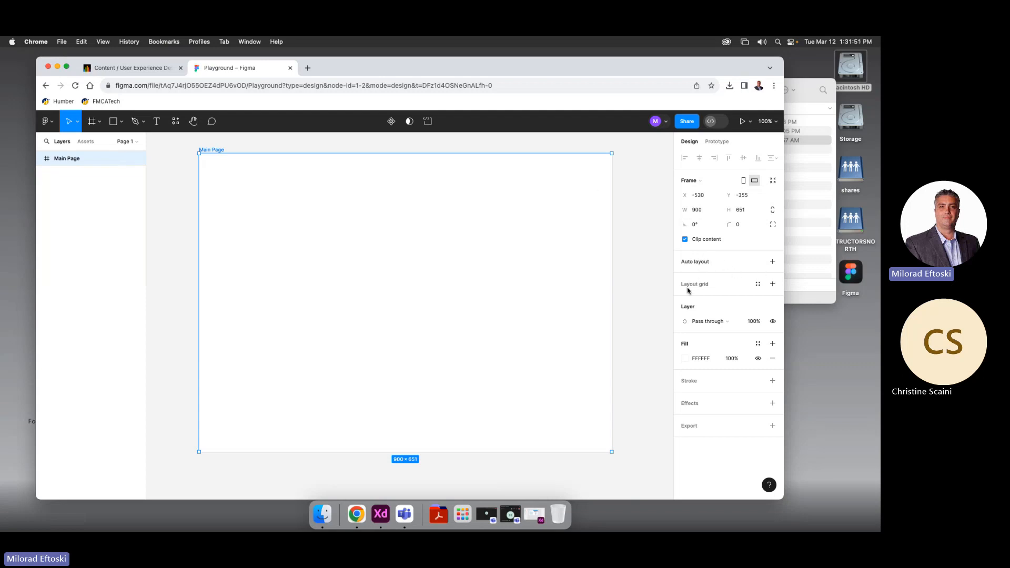
pyautogui.click(758, 284)
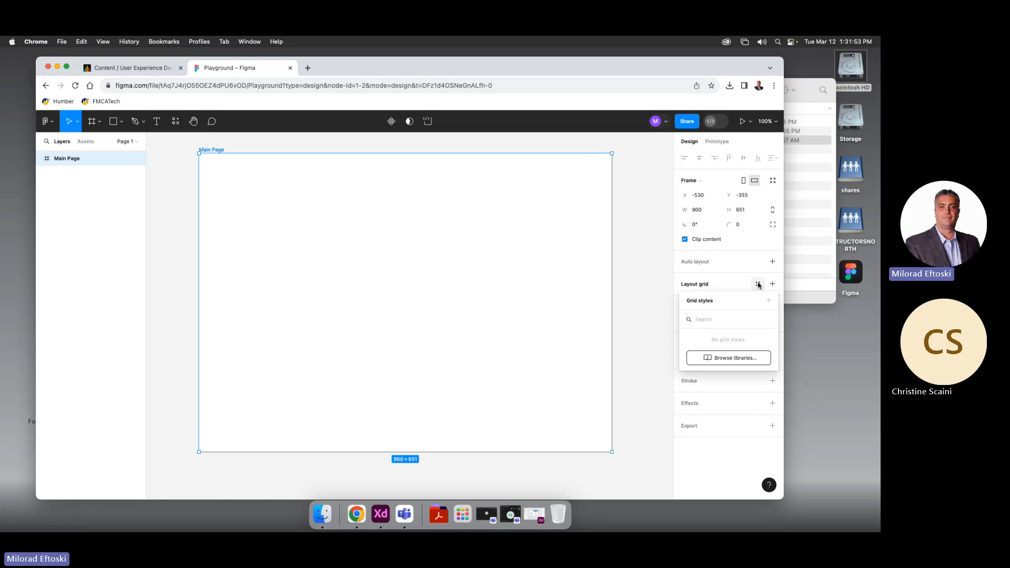
pyautogui.click(732, 284)
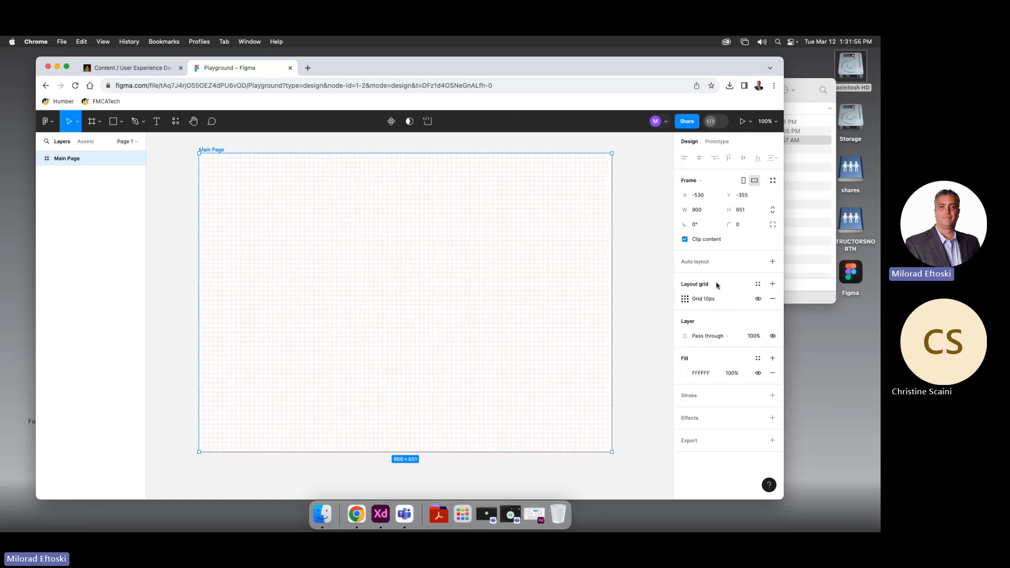
pyautogui.click(685, 299)
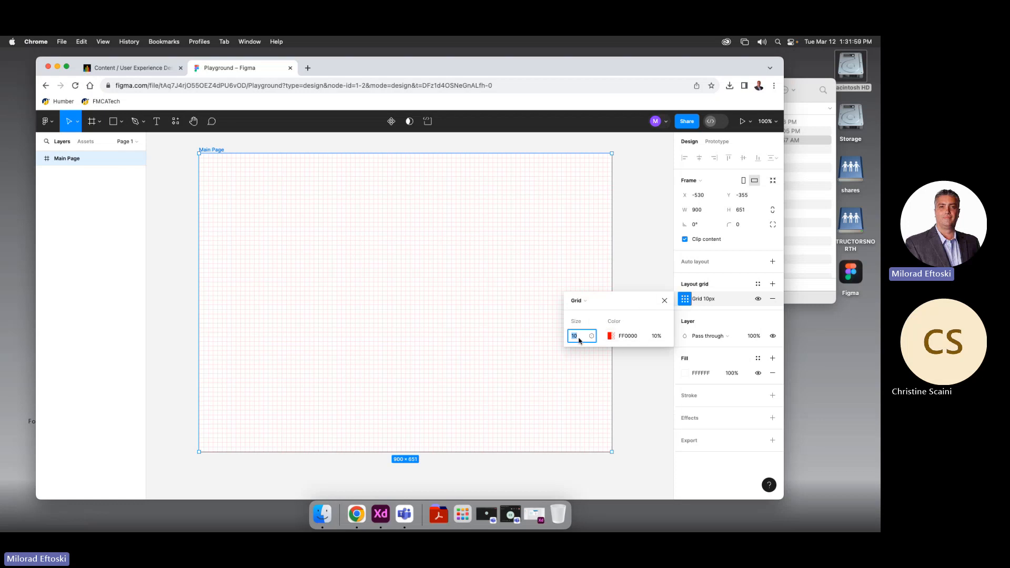
pyautogui.write('50')
pyautogui.press('Return')
pyautogui.click(579, 334)
pyautogui.click(685, 299)
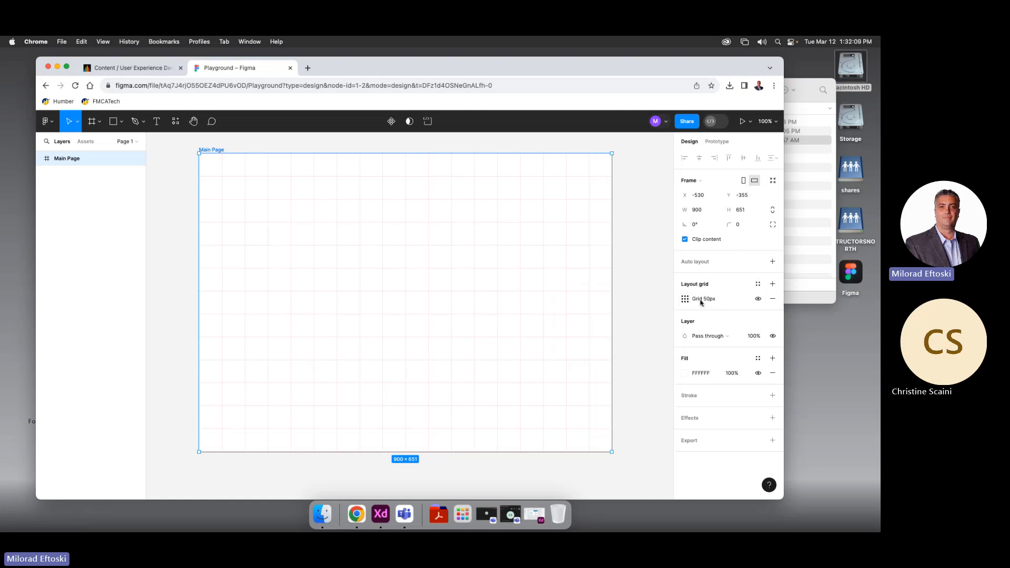
pyautogui.click(757, 299)
pyautogui.click(758, 299)
pyautogui.click(773, 299)
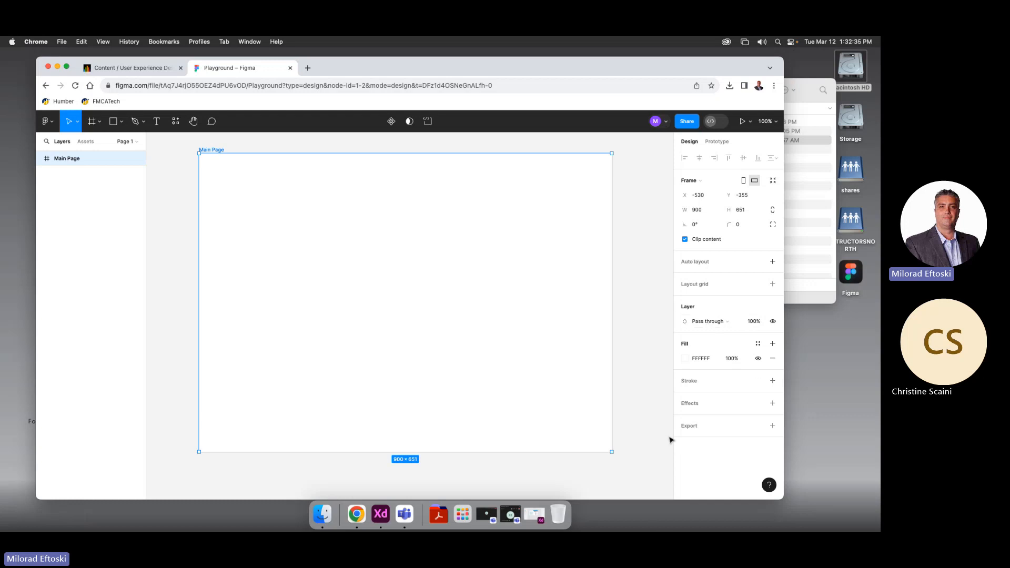
# Change Main Page's fill from white to light green 9FC289 at 100%
pyautogui.click(685, 359)
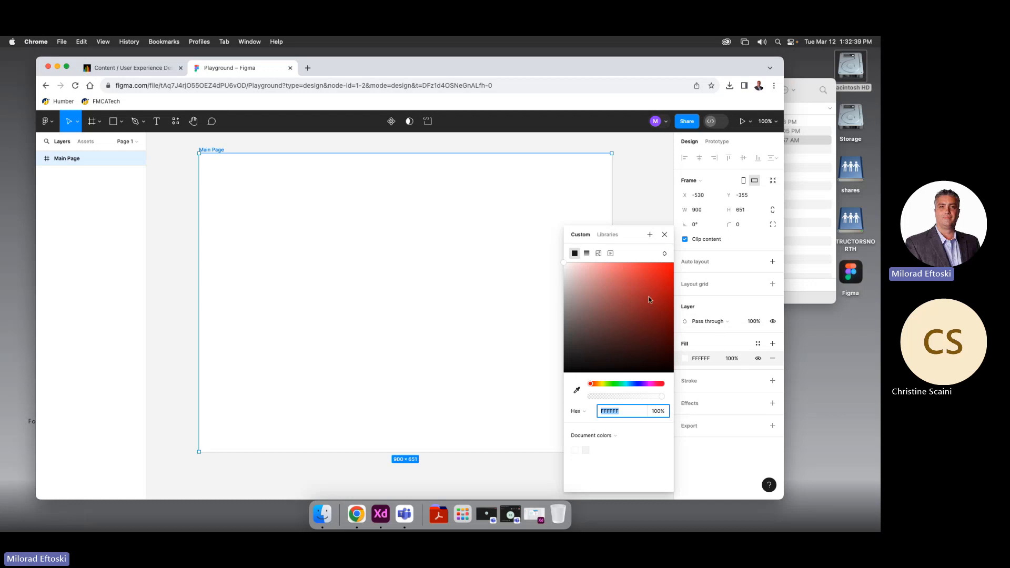
pyautogui.click(608, 384)
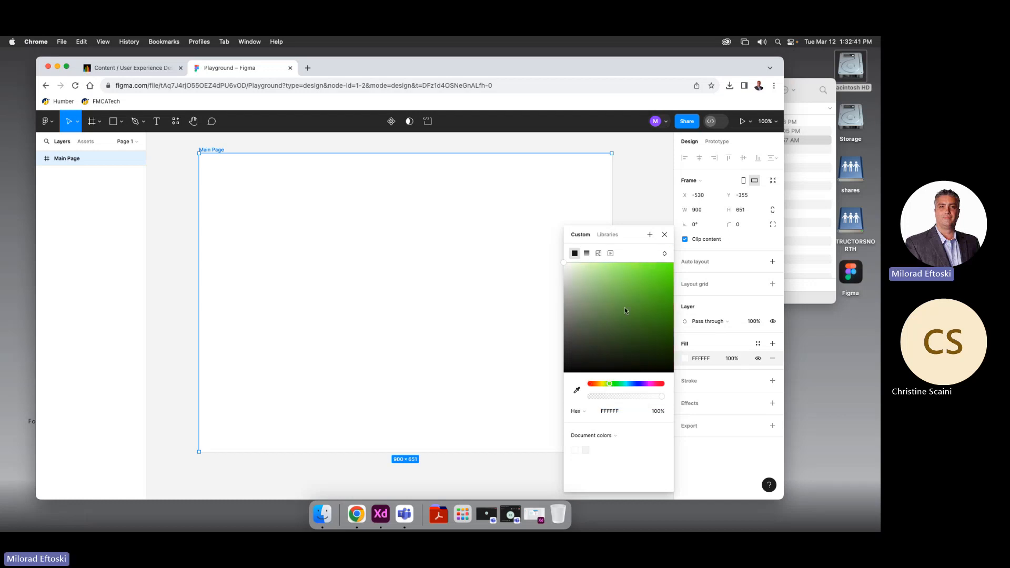
pyautogui.moveTo(624, 307); pyautogui.dragTo(596, 290)
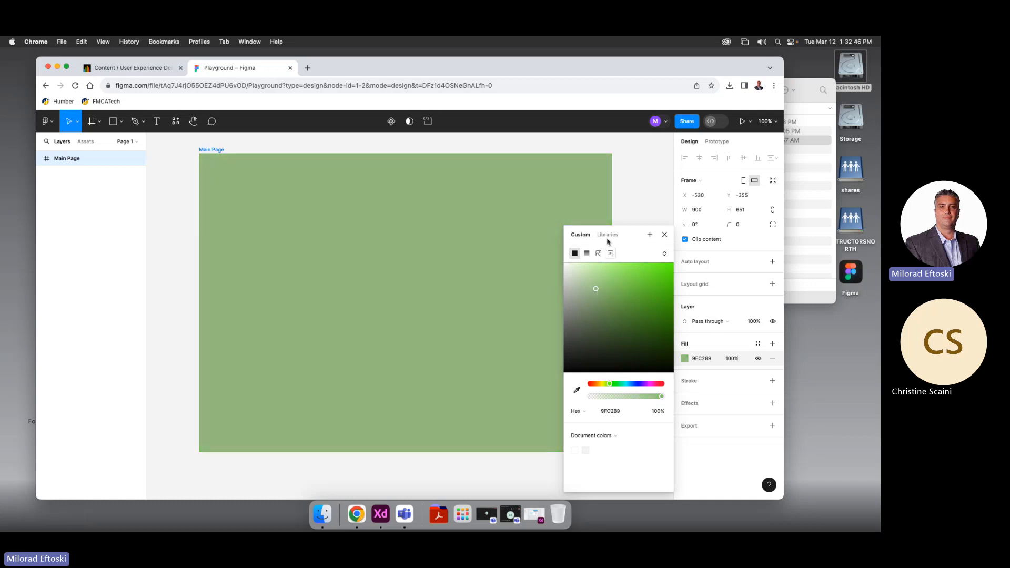
pyautogui.click(631, 220)
pyautogui.click(575, 249)
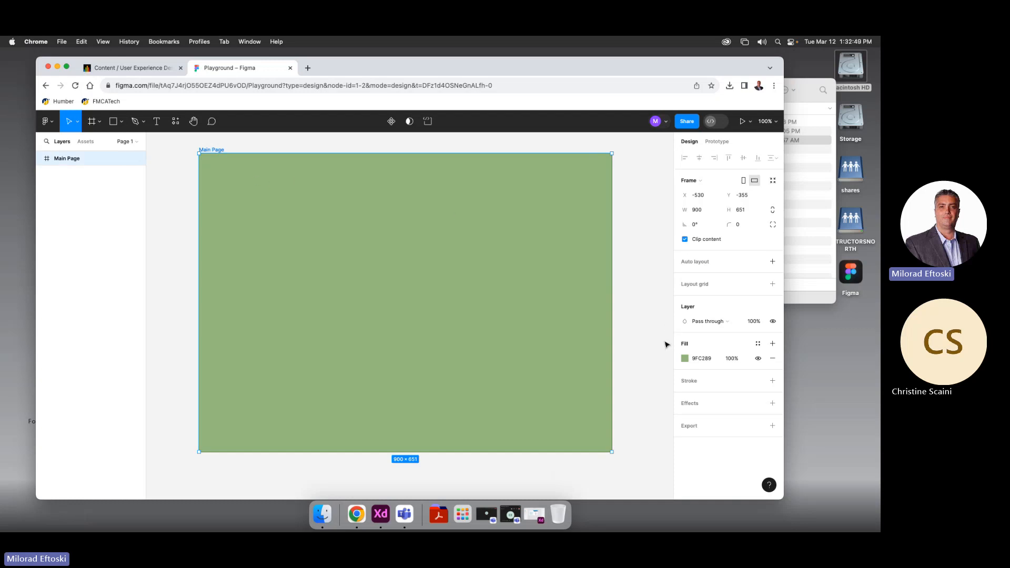
pyautogui.click(729, 359)
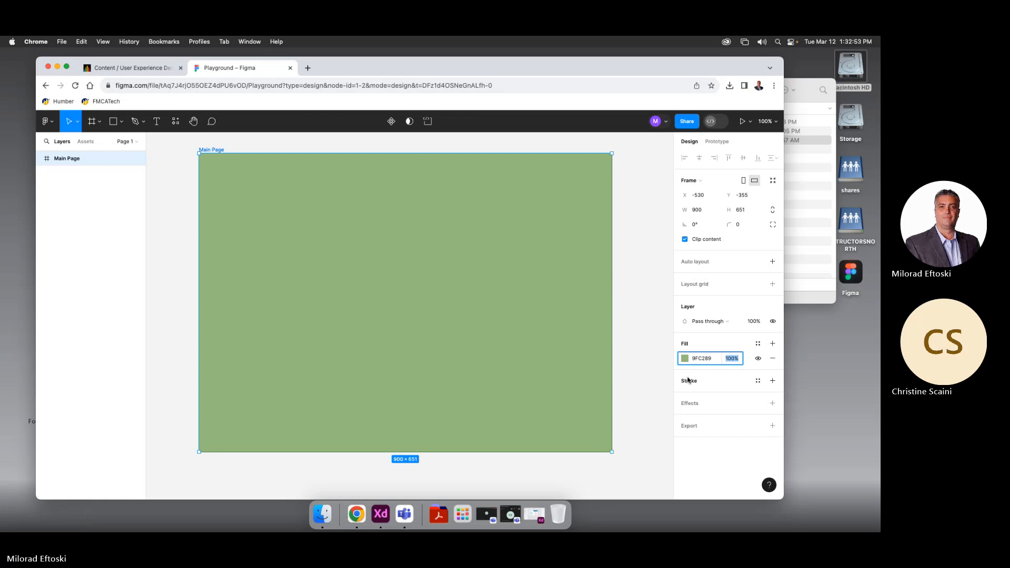
# Add a black stroke to Main Page, then remove it again
pyautogui.click(711, 384)
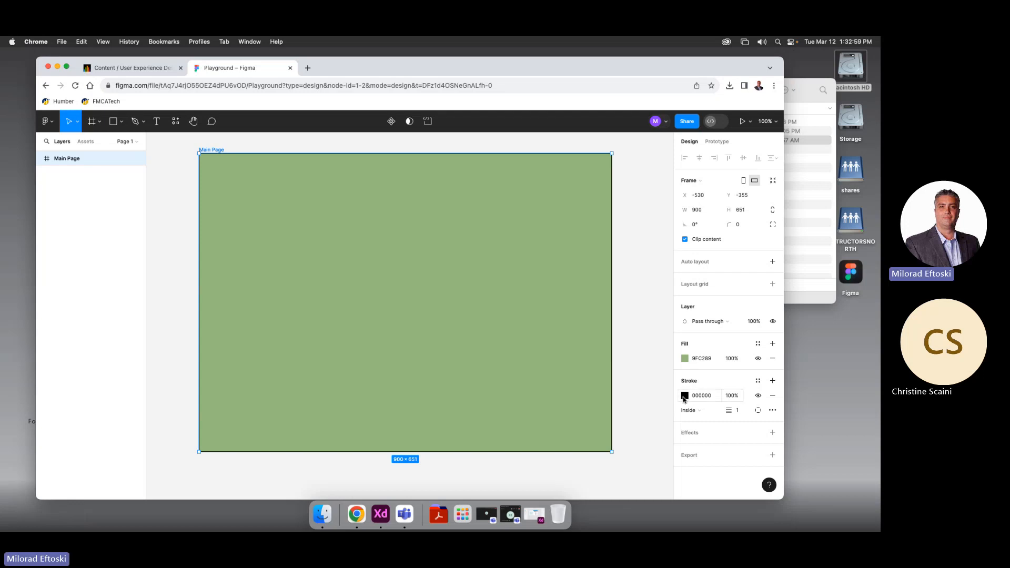
pyautogui.click(684, 397)
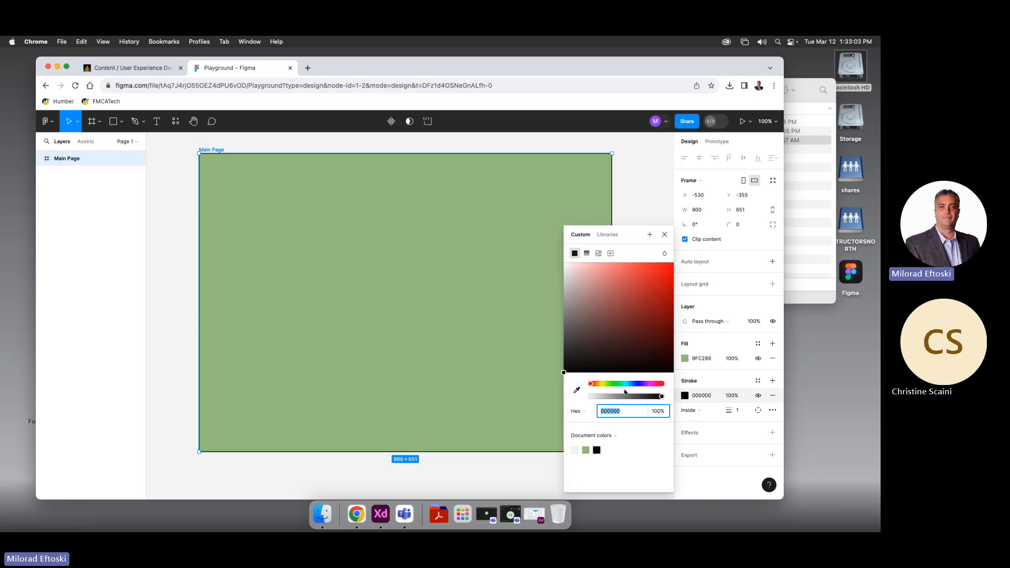
pyautogui.click(629, 234)
pyautogui.click(635, 197)
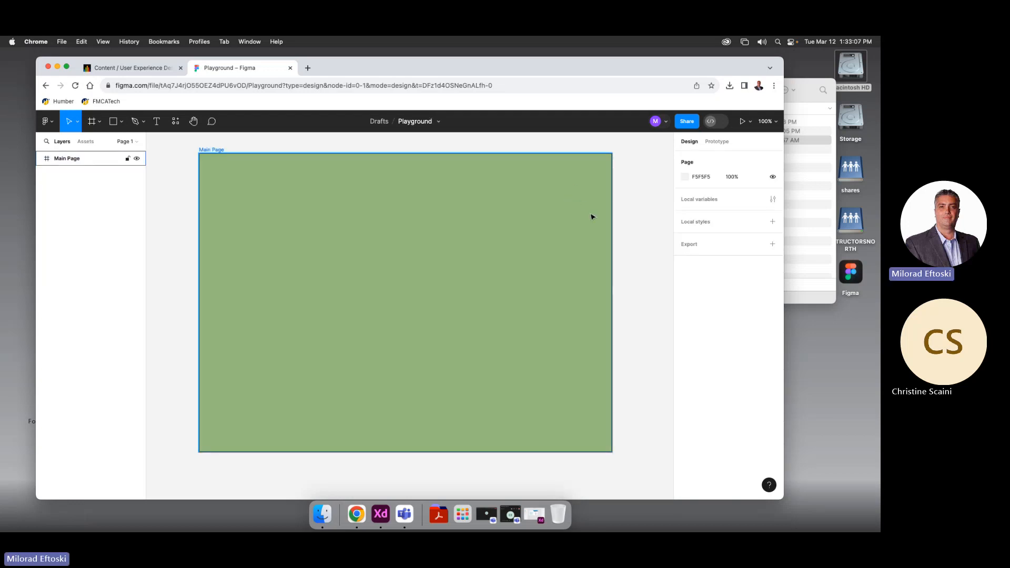
pyautogui.click(609, 236)
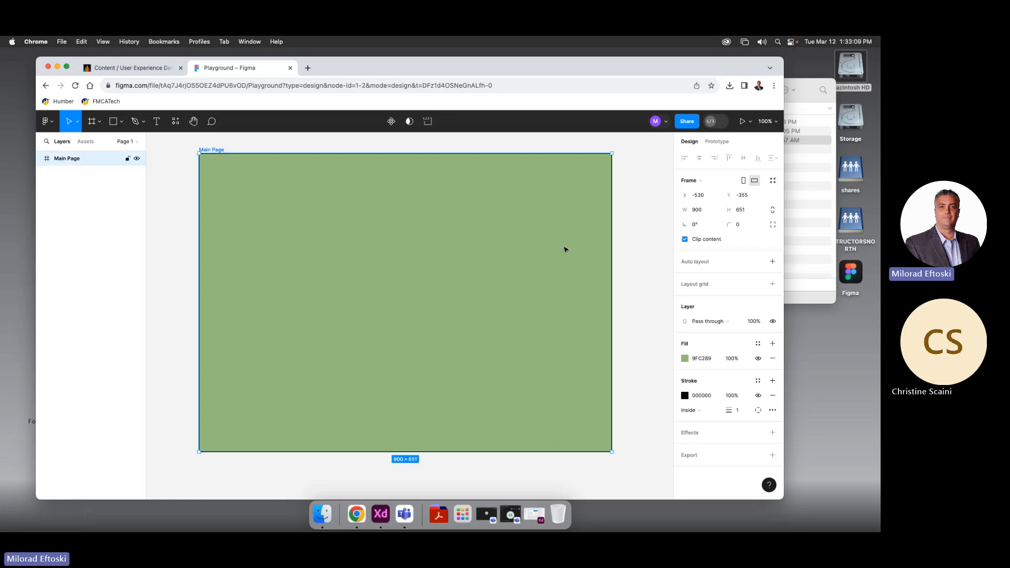
pyautogui.click(772, 395)
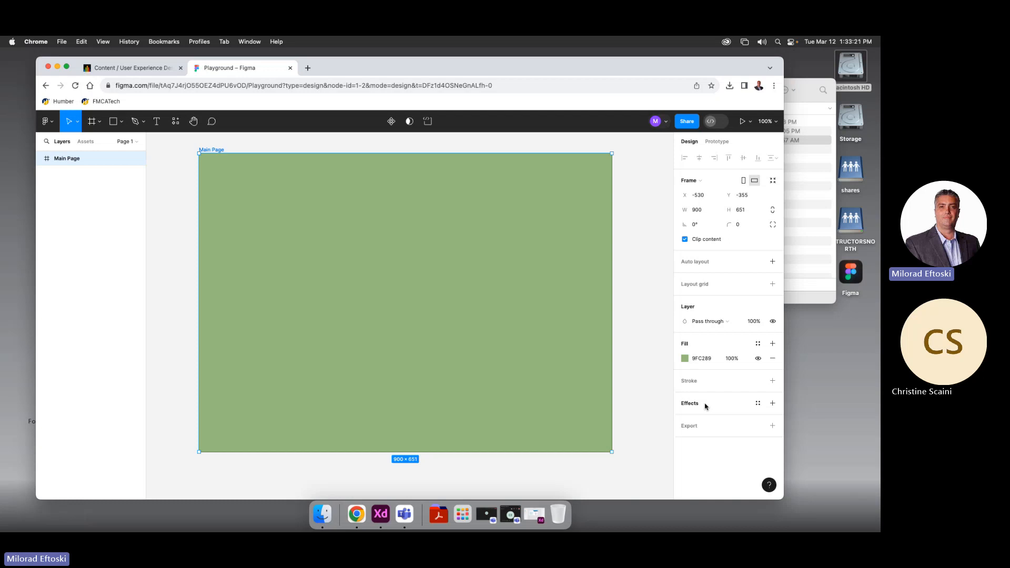
# Try a drop shadow on Main Page, remove it, and add a 1x PNG export
pyautogui.click(772, 404)
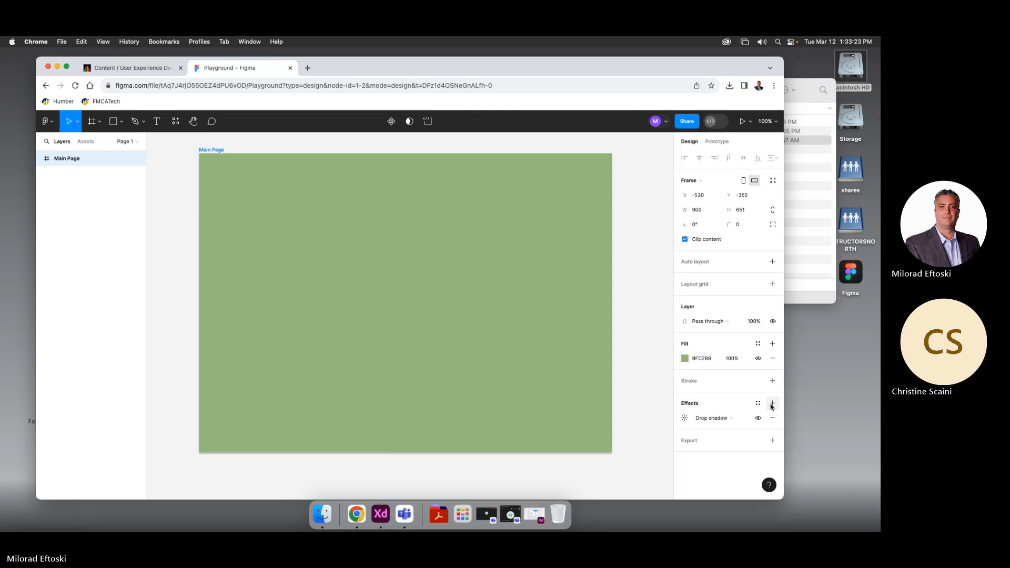
pyautogui.click(733, 419)
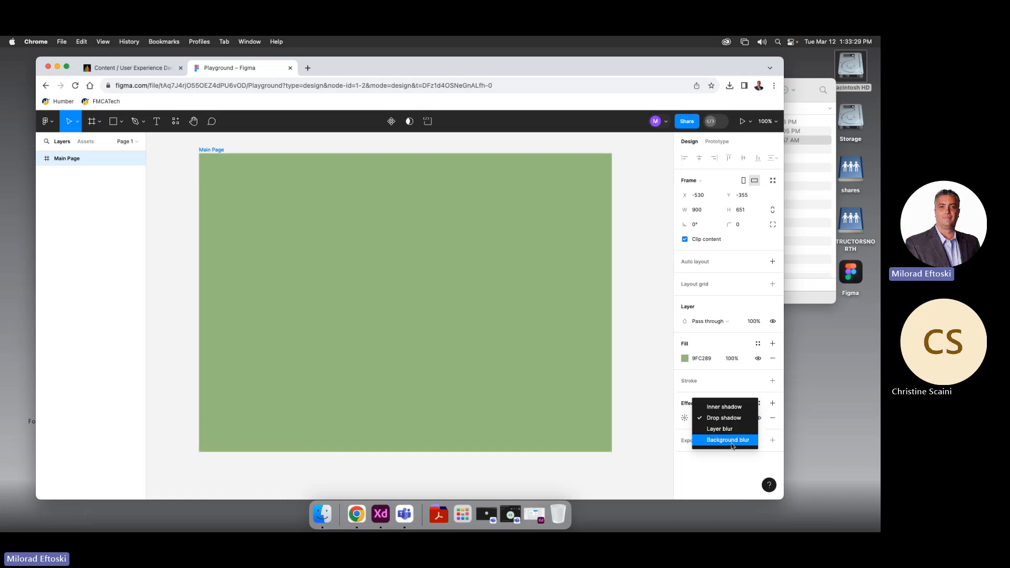
pyautogui.click(697, 381)
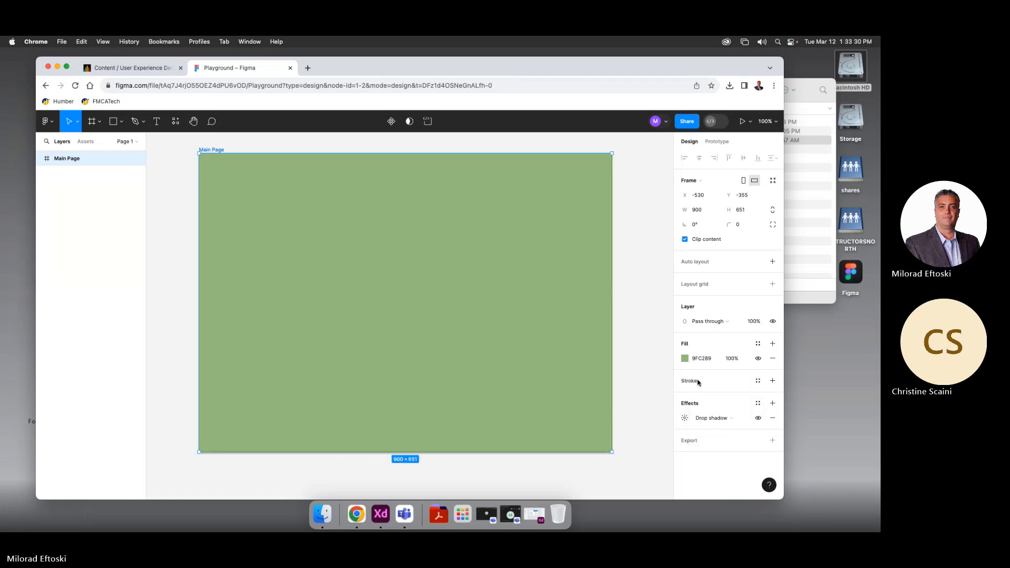
pyautogui.click(772, 418)
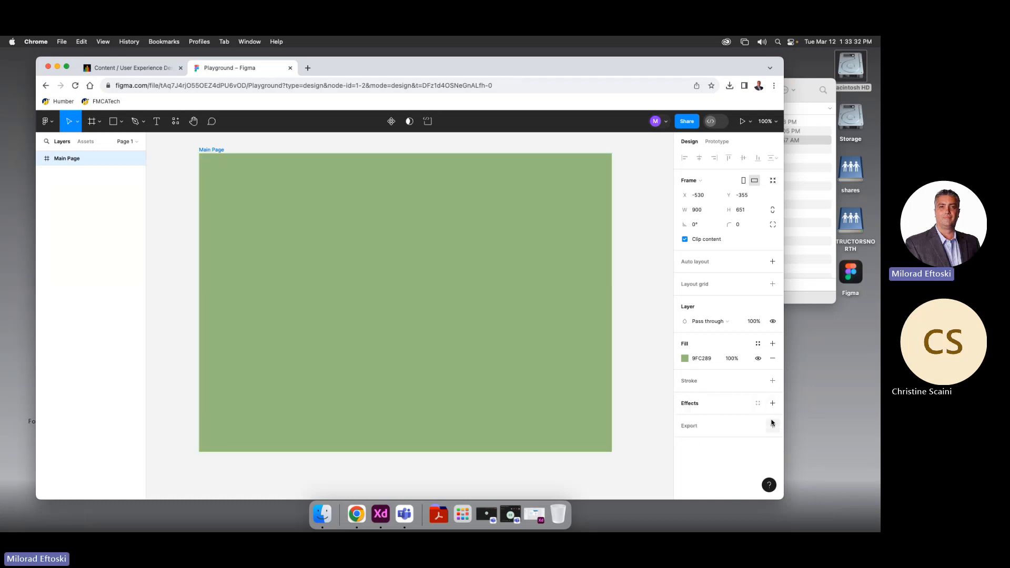
pyautogui.click(706, 425)
pyautogui.scroll(-1, 731, 419)
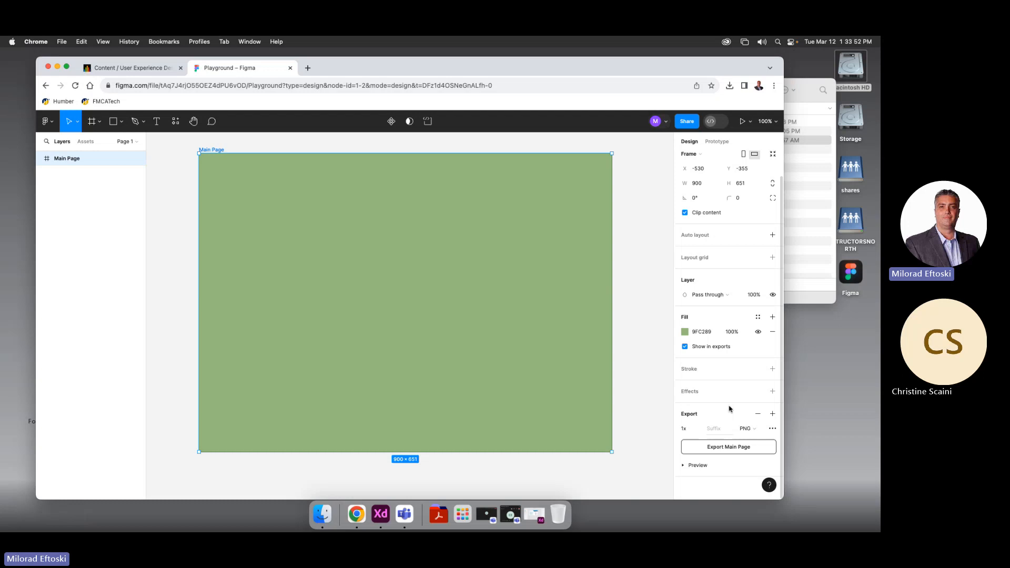
pyautogui.click(745, 429)
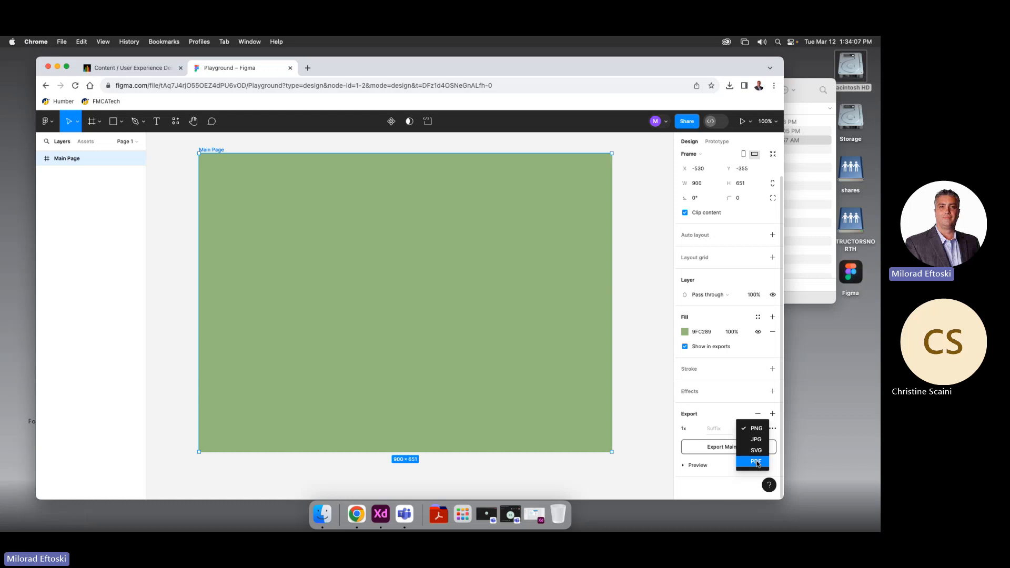
pyautogui.click(711, 429)
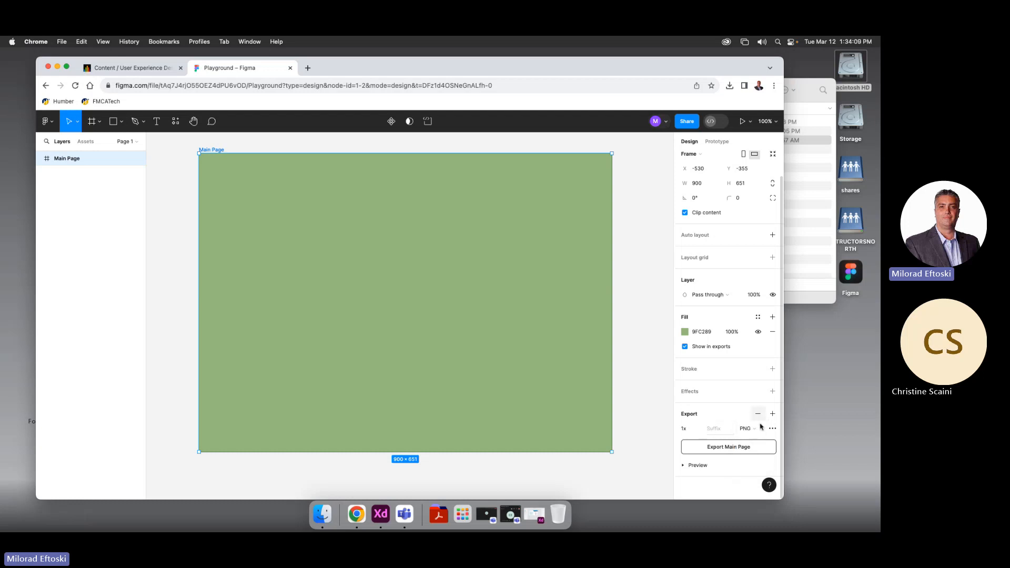
pyautogui.click(758, 432)
pyautogui.click(707, 476)
pyautogui.click(683, 466)
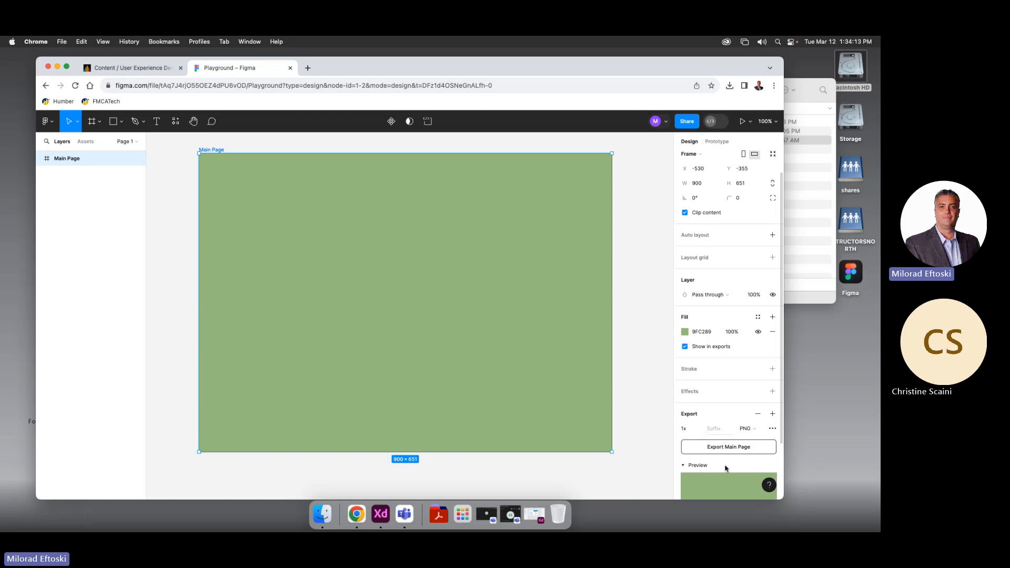
pyautogui.scroll(-3, 728, 447)
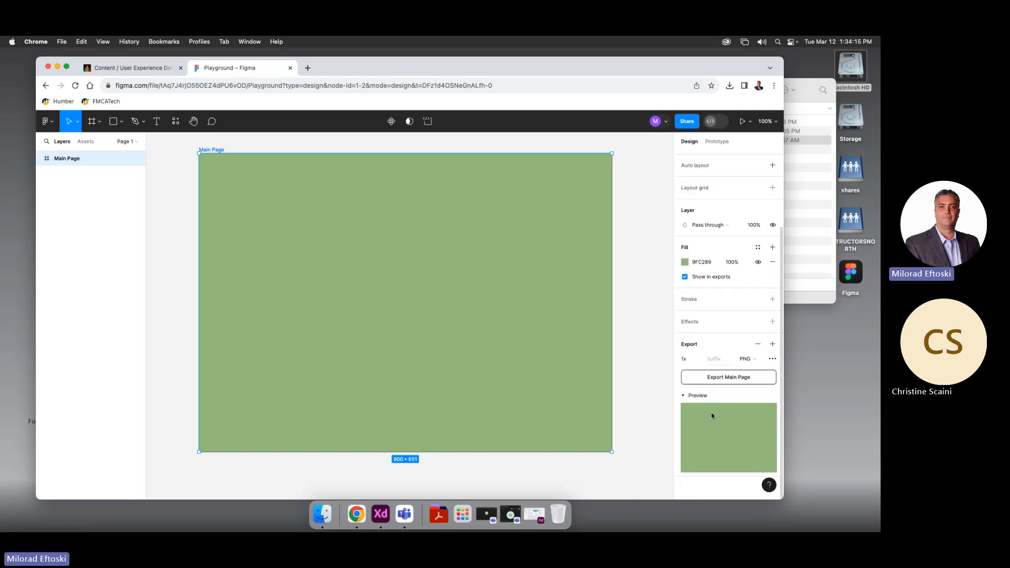
pyautogui.scroll(4, 709, 329)
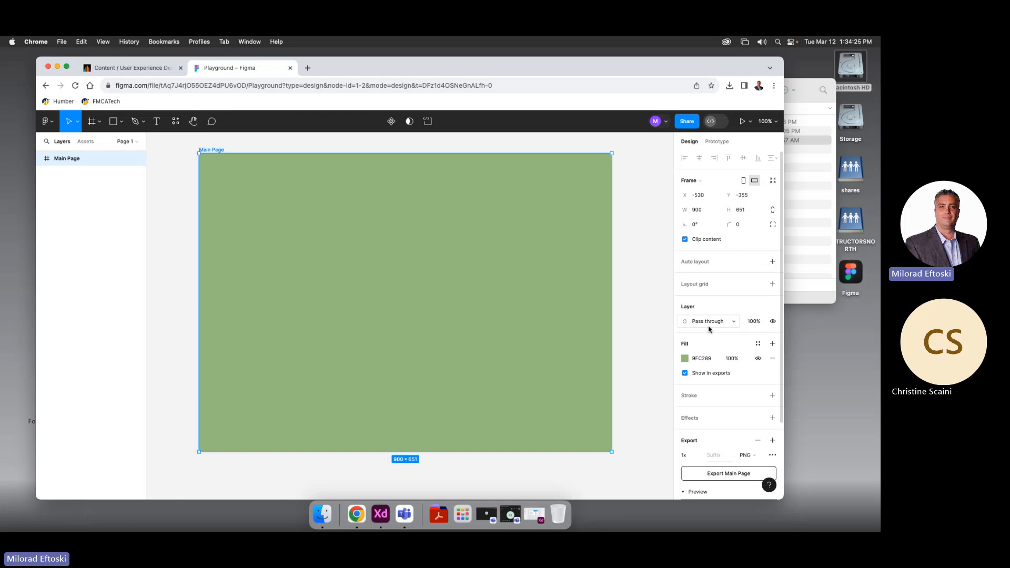
pyautogui.click(632, 265)
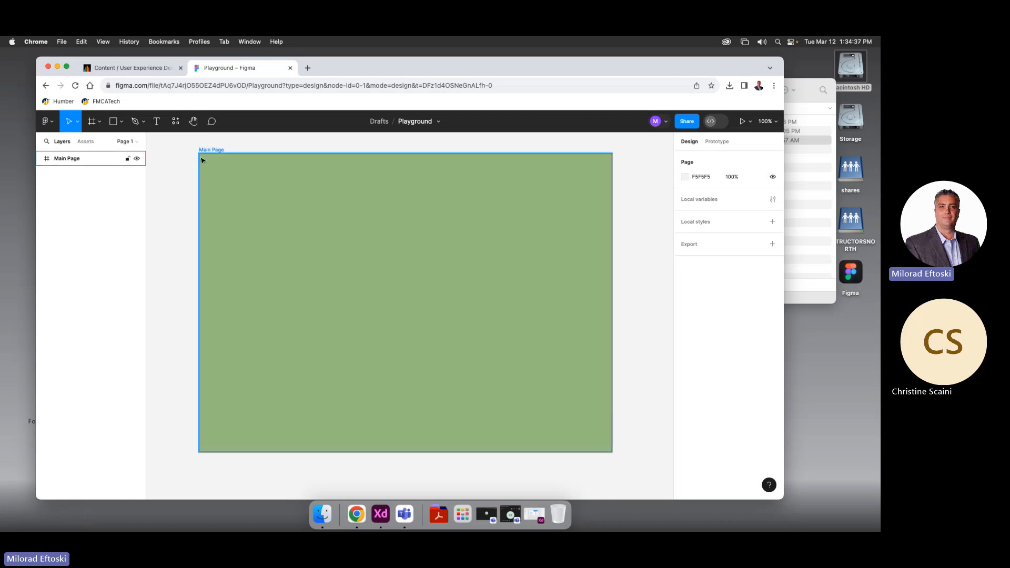
# Draw a 900×75 rectangle bar across the top of Main Page
pyautogui.click(117, 124)
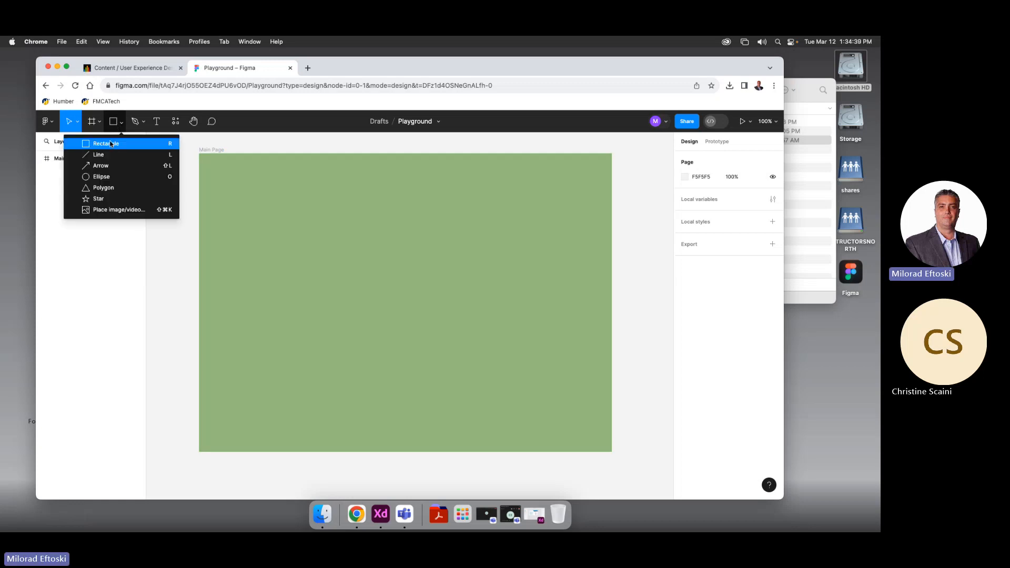
pyautogui.click(106, 144)
pyautogui.moveTo(199, 154)
pyautogui.mouseDown()
pyautogui.moveTo(383, 220)
pyautogui.moveTo(611, 227)
pyautogui.mouseUp()
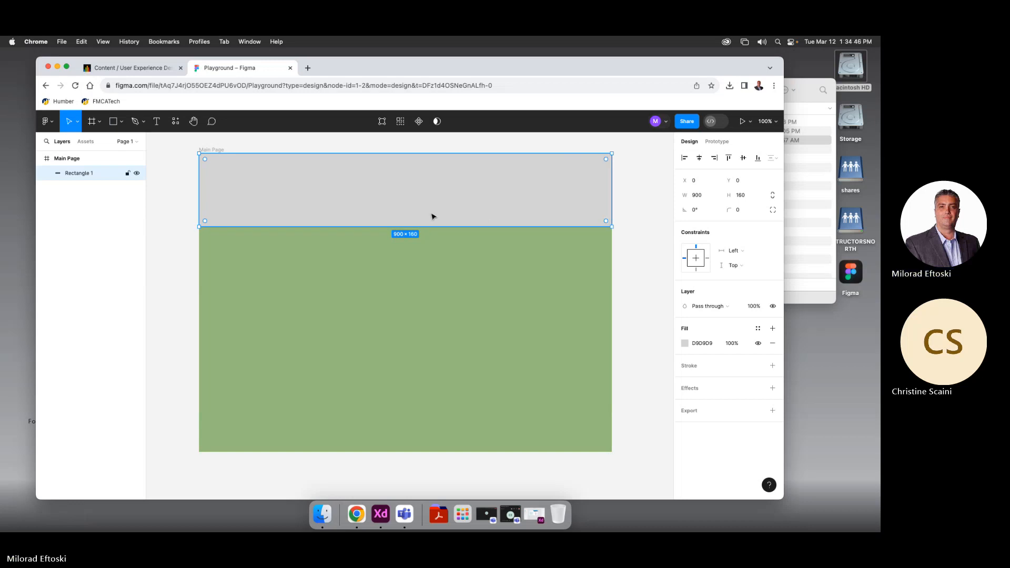
pyautogui.moveTo(432, 226); pyautogui.dragTo(463, 188)
pyautogui.click(651, 245)
pyautogui.click(482, 180)
# Fill the header bar with dark green 568C35
pyautogui.click(685, 343)
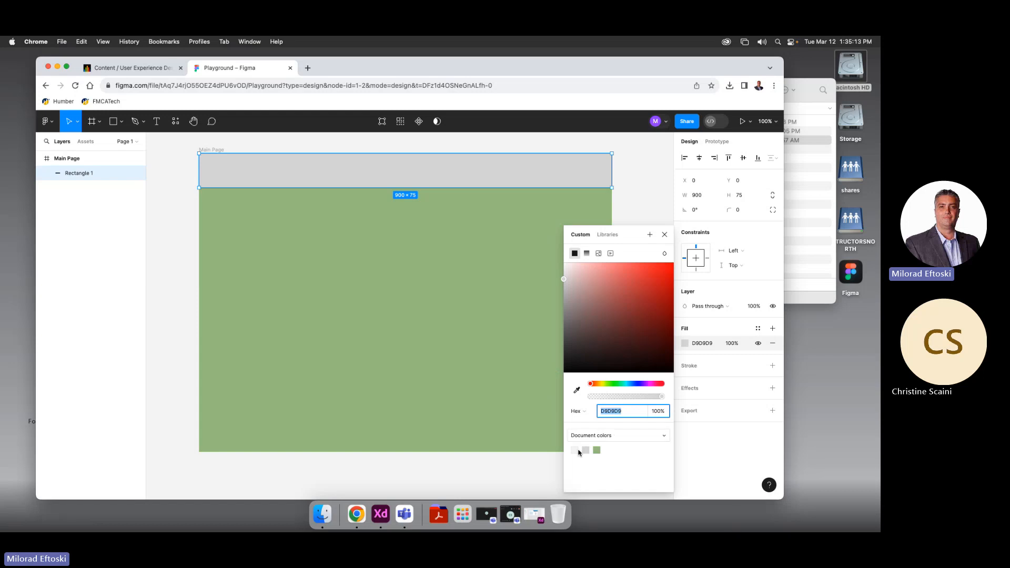
pyautogui.click(597, 450)
pyautogui.moveTo(600, 290); pyautogui.dragTo(631, 312)
pyautogui.click(643, 205)
pyautogui.click(562, 175)
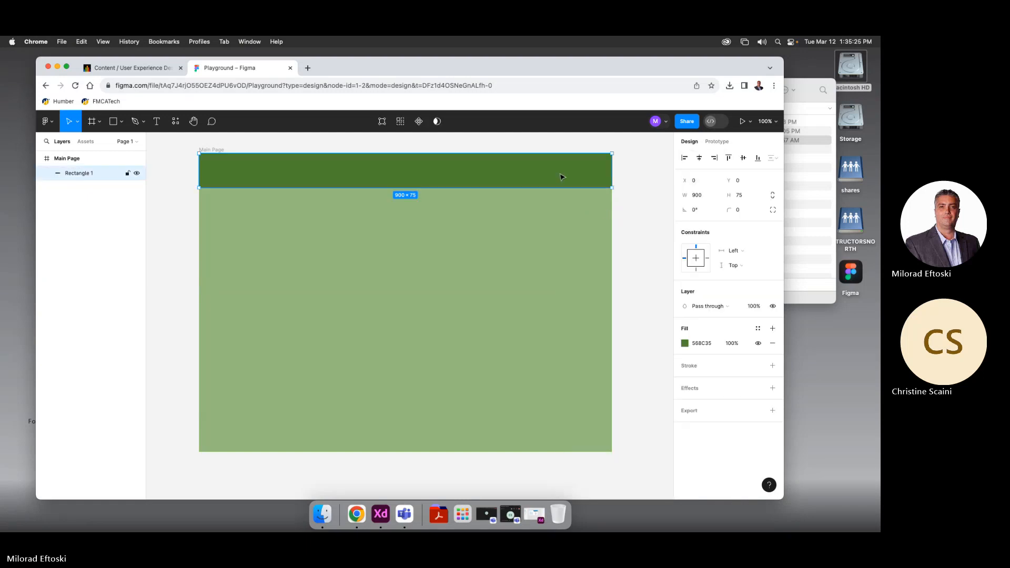
pyautogui.click(684, 343)
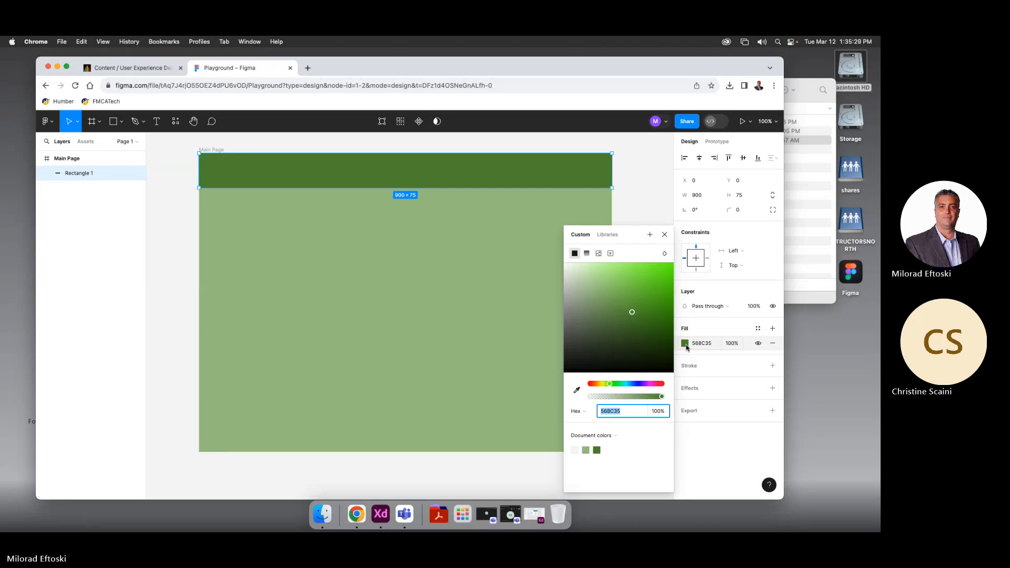
# Rename the dark green 900×75 header bar's layer from 'Rectangle 1' to 'Navbar'
pyautogui.click(629, 213)
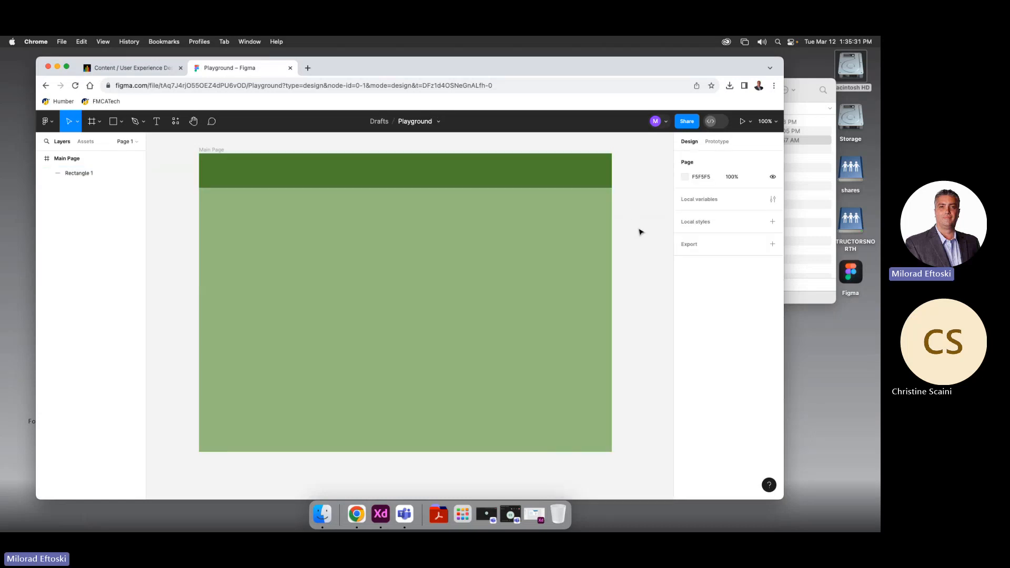
pyautogui.click(545, 184)
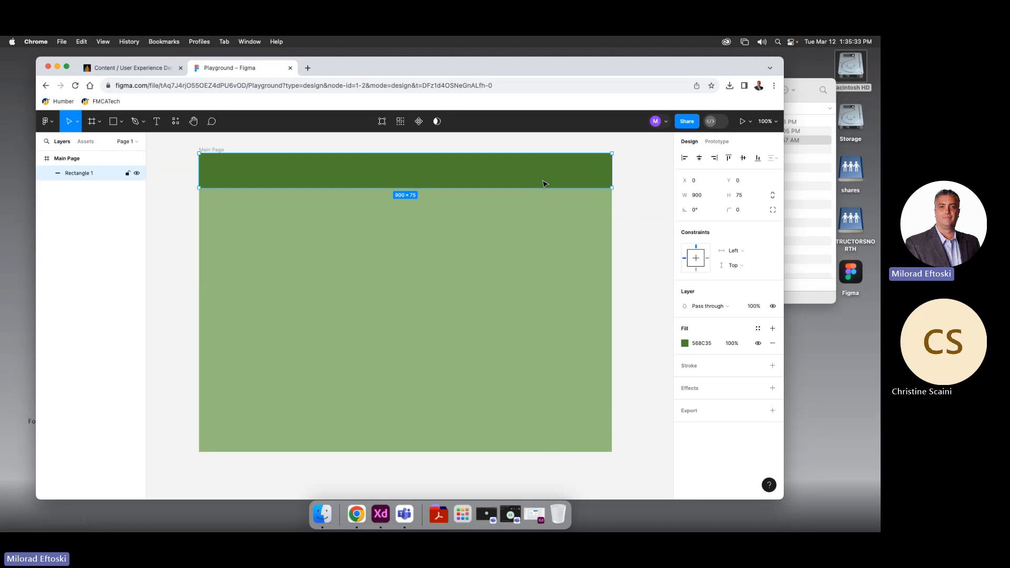
pyautogui.doubleClick(84, 173)
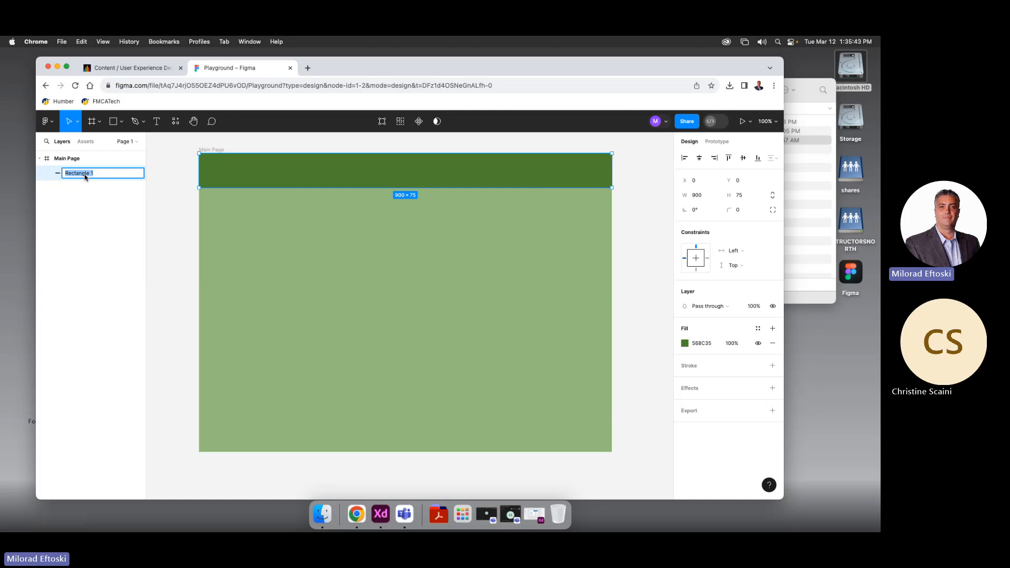
pyautogui.write('Navbar')
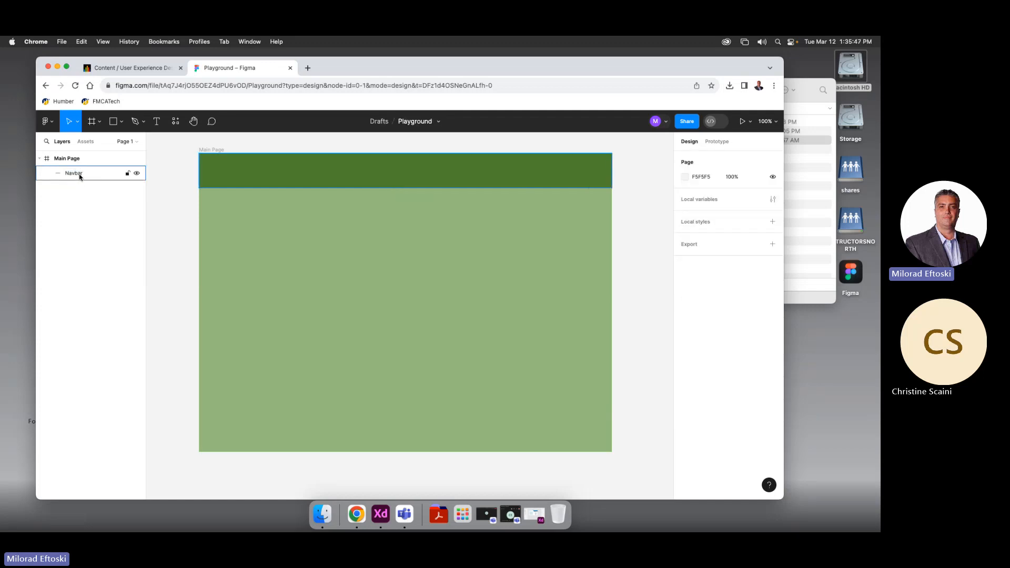
pyautogui.press('Return')
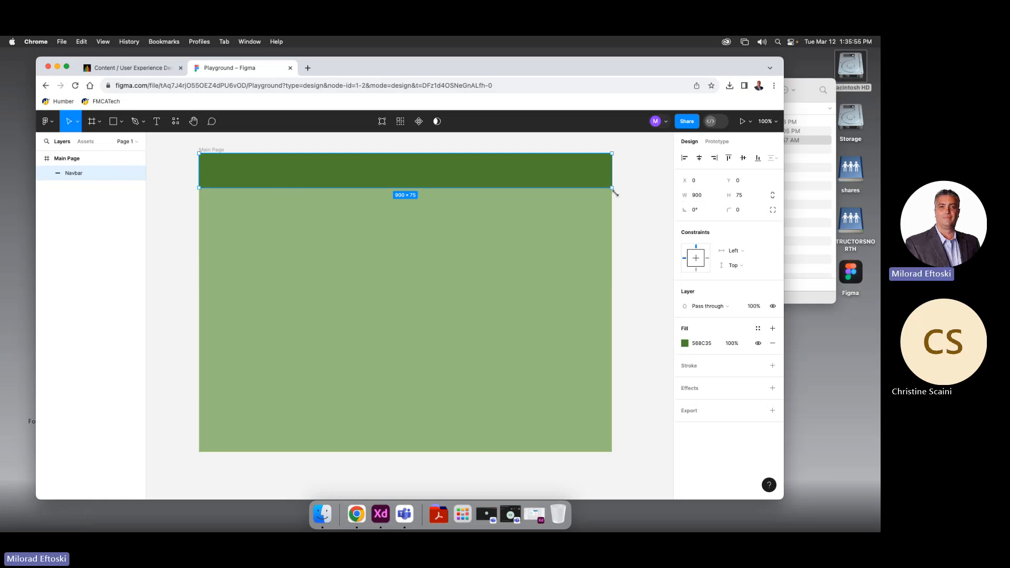
# Enlarge the Navbar toward the lower right and toggle Main Page's Clip content to inspect its overflow
pyautogui.moveTo(612, 188); pyautogui.dragTo(661, 221)
pyautogui.click(663, 264)
pyautogui.hscroll(2, 629, 257)
pyautogui.click(548, 219)
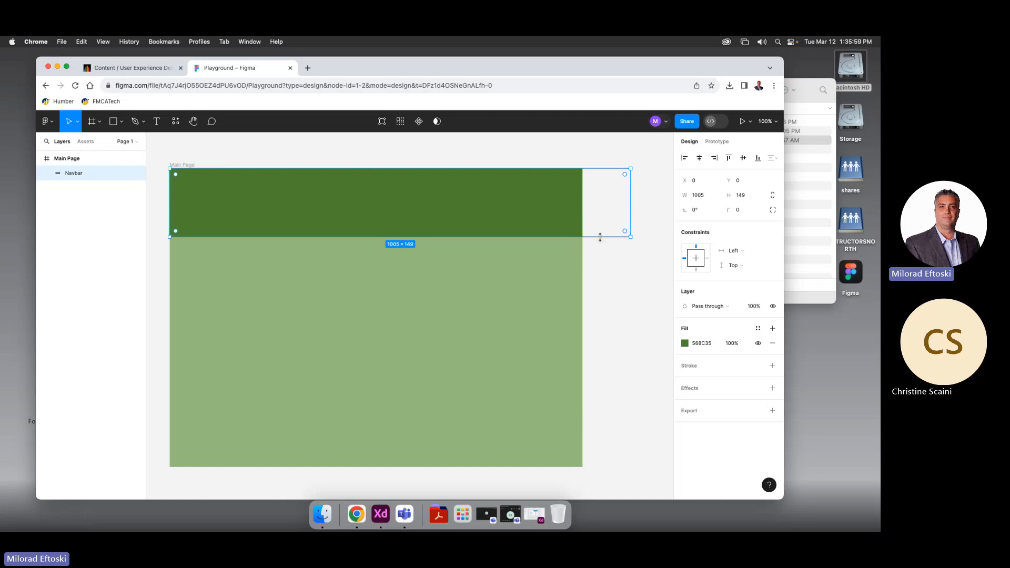
pyautogui.moveTo(599, 234)
pyautogui.mouseDown()
pyautogui.moveTo(580, 216)
pyautogui.moveTo(586, 227)
pyautogui.mouseUp()
pyautogui.hscroll(1, 609, 286)
pyautogui.click(610, 287)
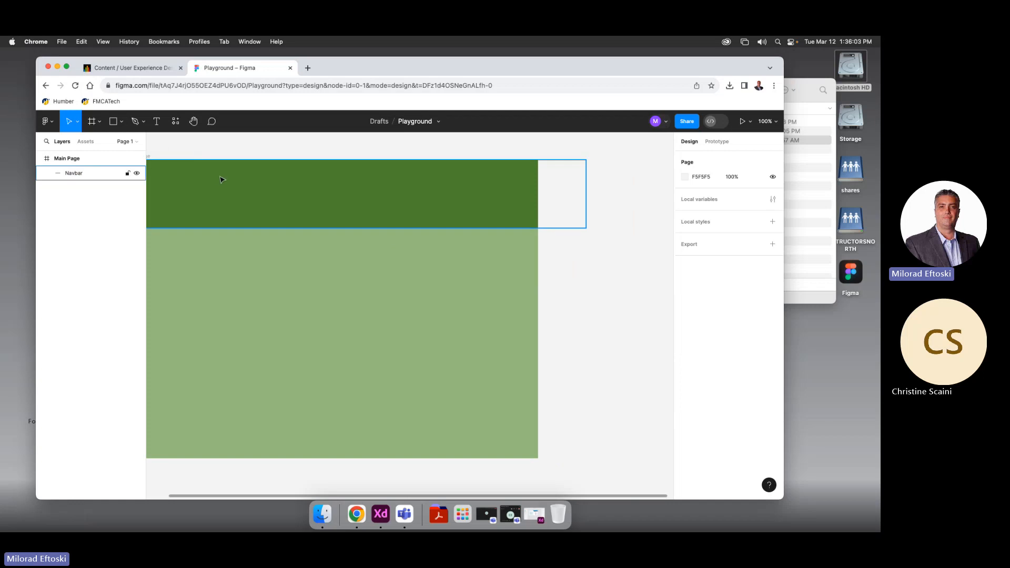
pyautogui.moveTo(254, 169); pyautogui.dragTo(281, 158)
pyautogui.click(185, 145)
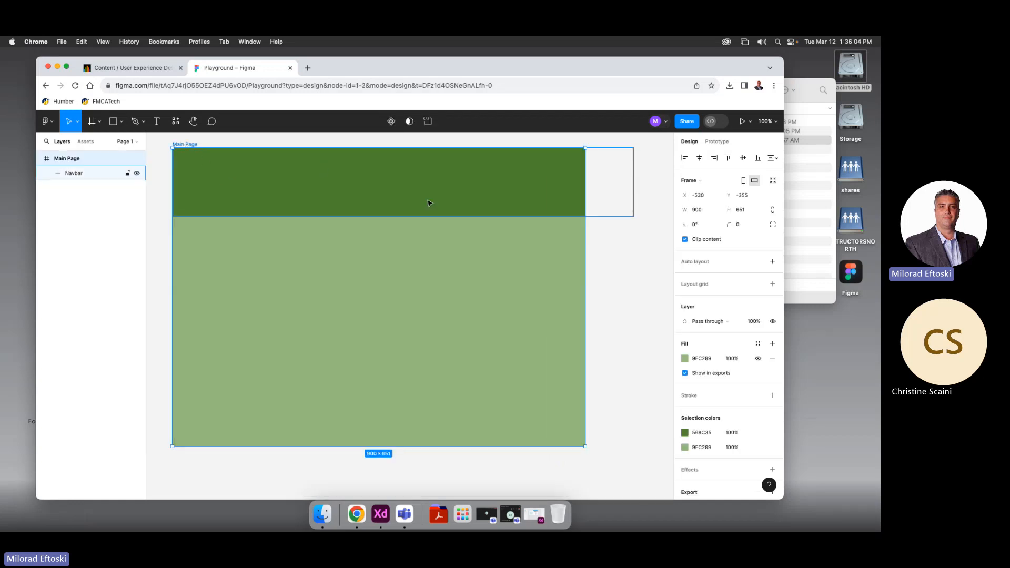
pyautogui.click(686, 240)
pyautogui.click(686, 240)
pyautogui.click(685, 239)
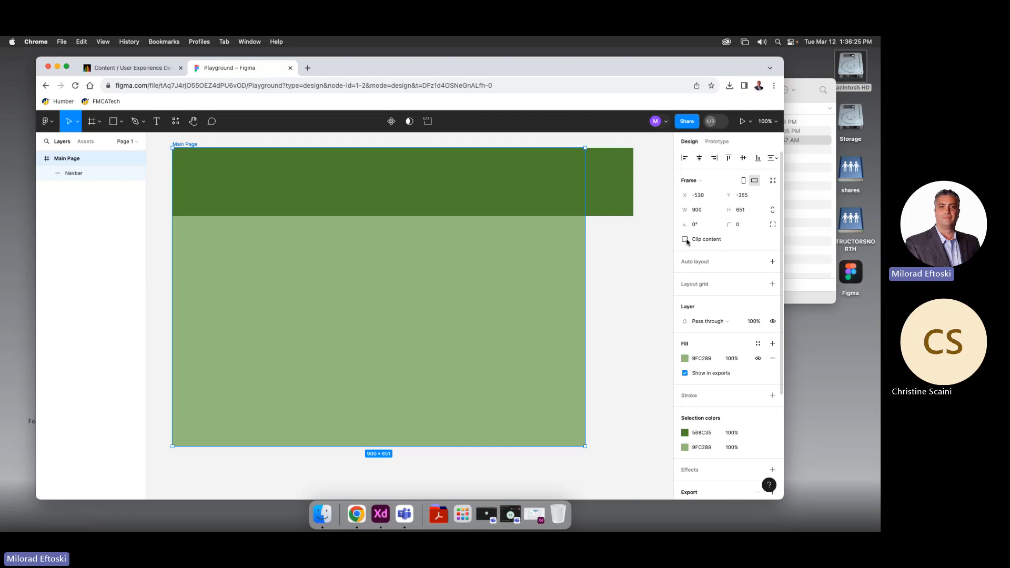
pyautogui.click(686, 240)
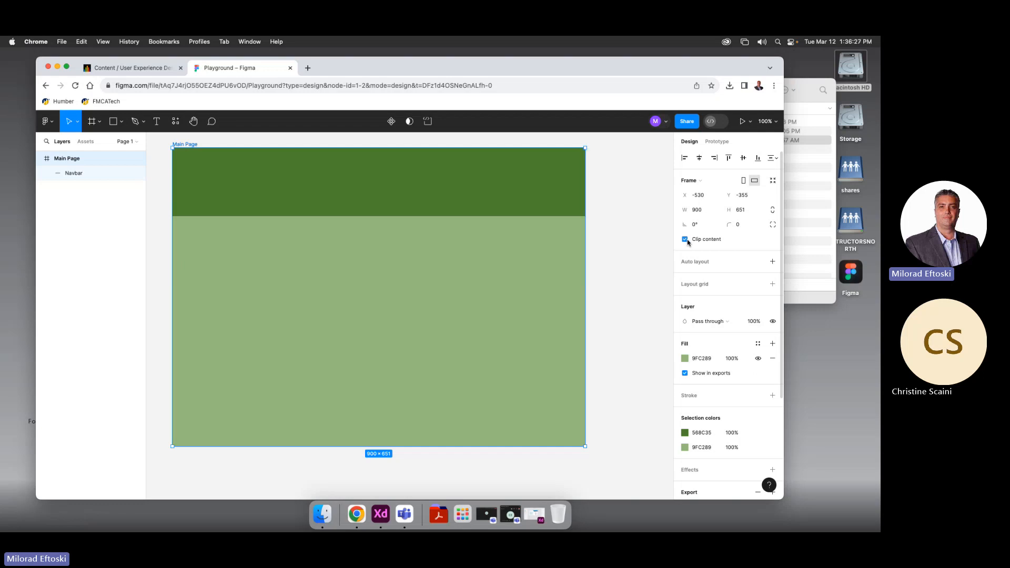
pyautogui.click(686, 240)
# Trim the Navbar's width back to the Main Page frame's 900
pyautogui.click(615, 187)
pyautogui.moveTo(633, 185); pyautogui.dragTo(585, 186)
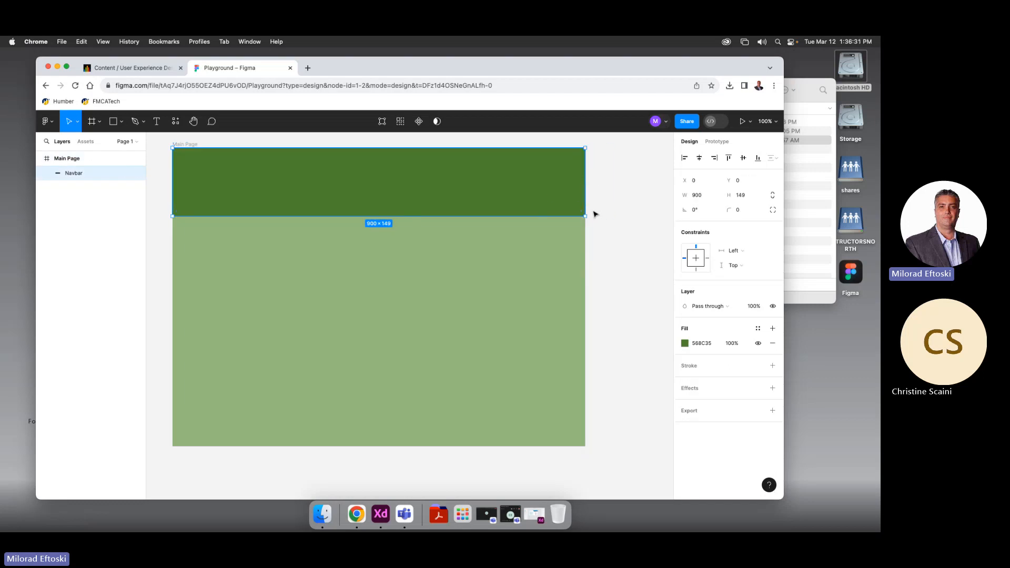
pyautogui.click(175, 143)
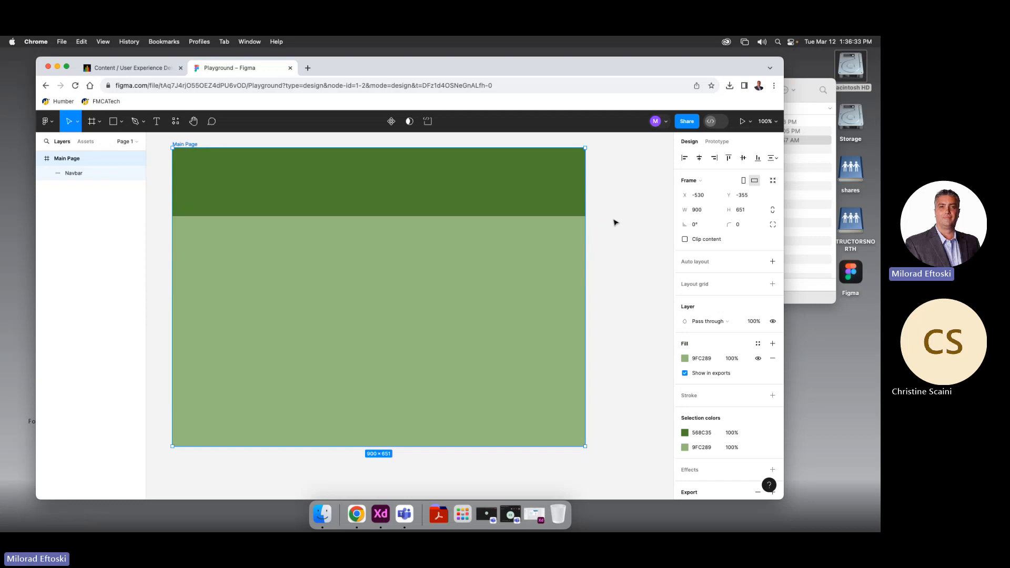
pyautogui.click(646, 258)
pyautogui.click(535, 196)
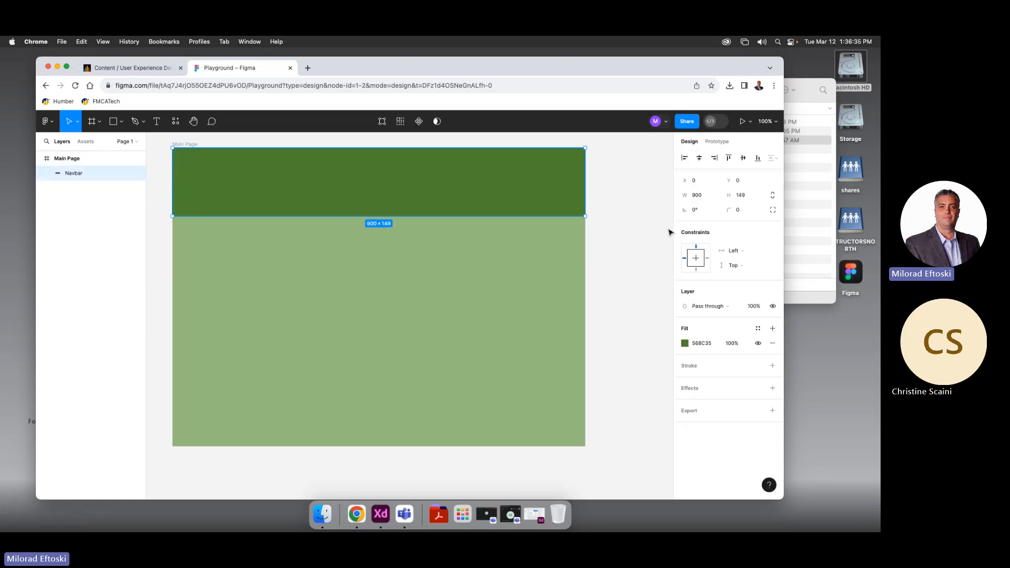
pyautogui.click(667, 232)
pyautogui.click(561, 211)
# Adjust the Navbar's height, shortening it to 58 before settling at 83
pyautogui.moveTo(416, 216); pyautogui.dragTo(420, 173)
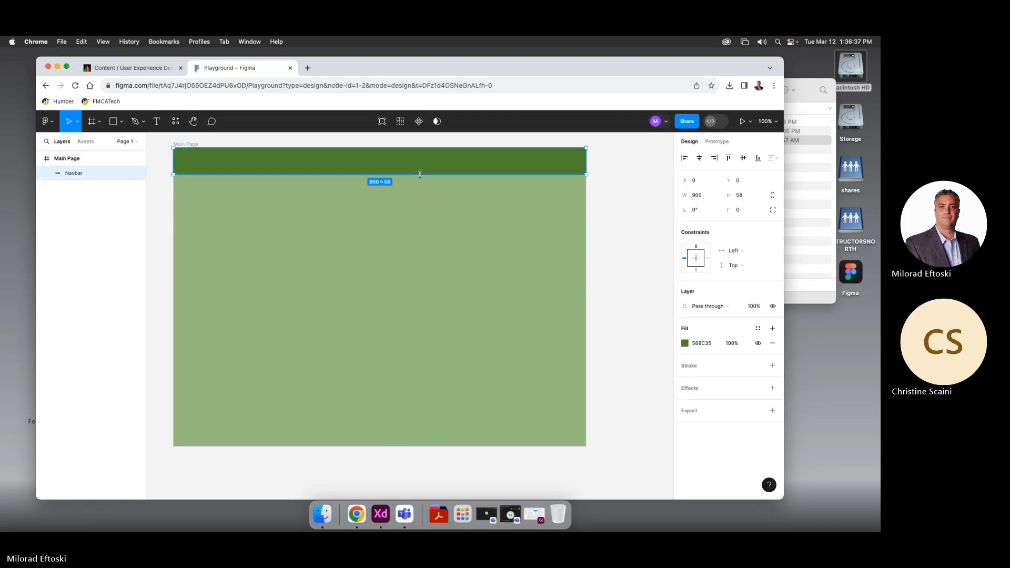
pyautogui.click(435, 214)
pyautogui.hscroll(-1, 405, 228)
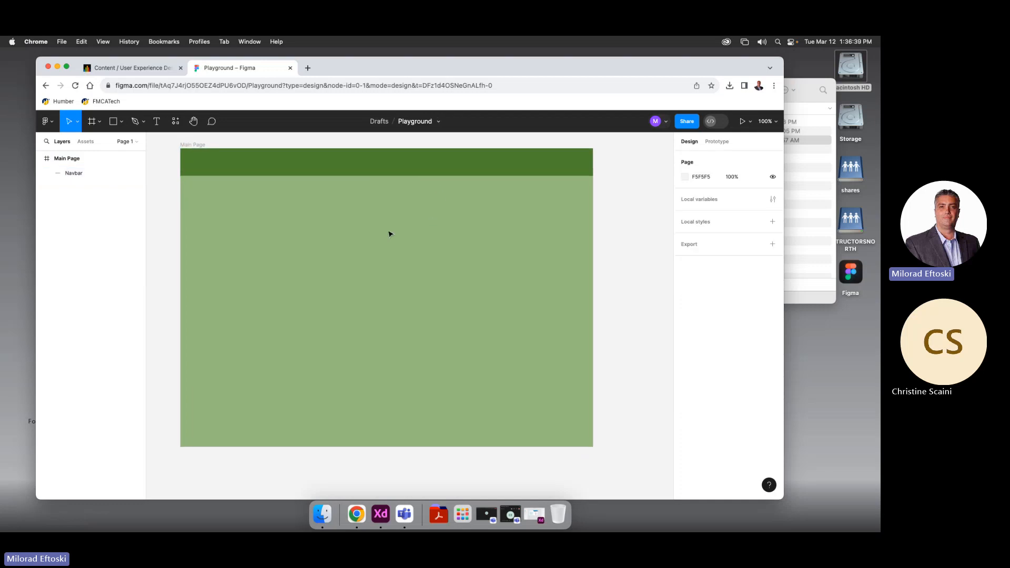
pyautogui.click(254, 173)
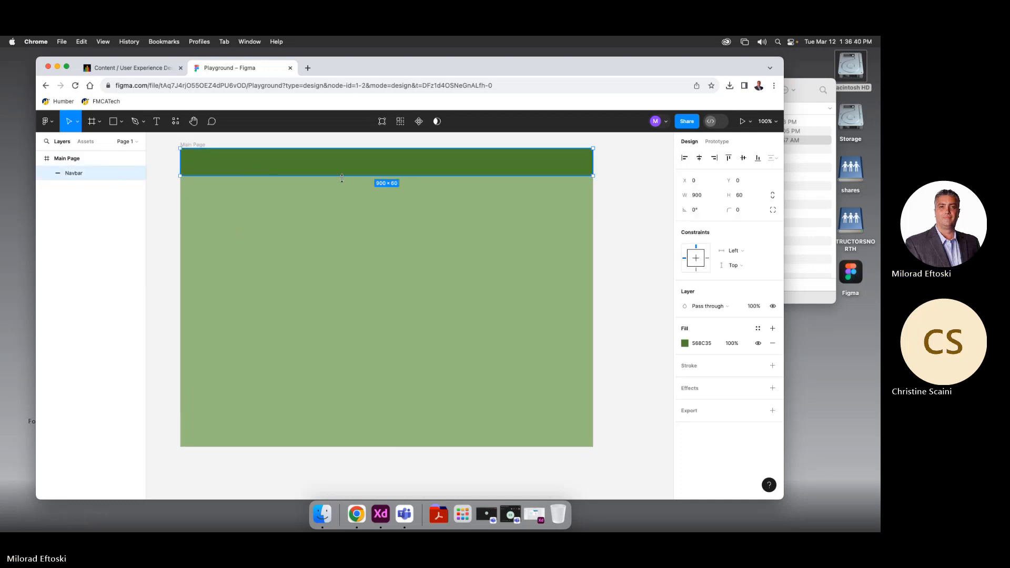
pyautogui.moveTo(342, 178); pyautogui.dragTo(341, 189)
pyautogui.click(336, 216)
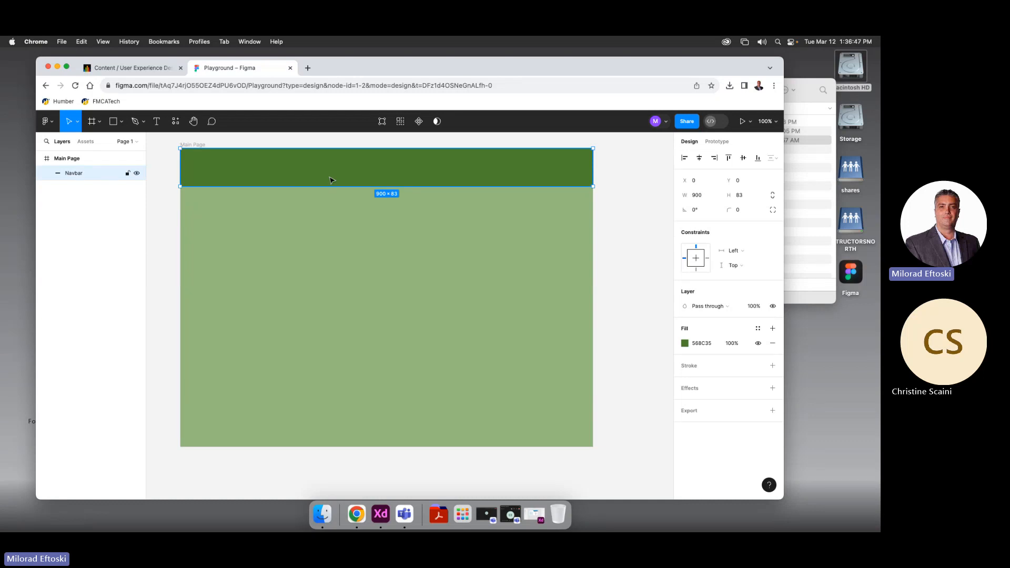
# Wrap the Navbar in a new 900×83 Frame 1 via Frame selection, reverting a stray move
pyautogui.rightClick(441, 175)
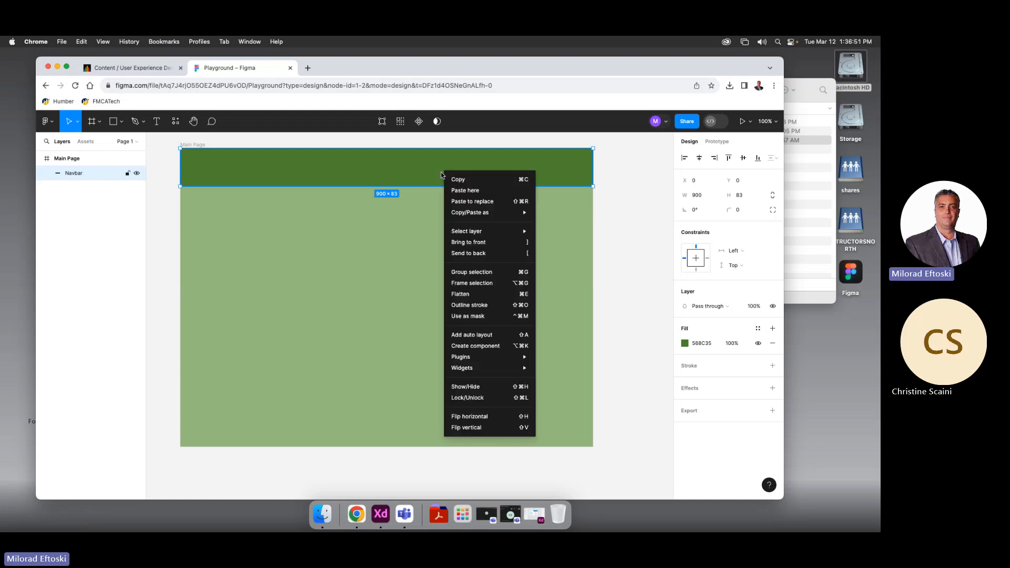
pyautogui.click(485, 284)
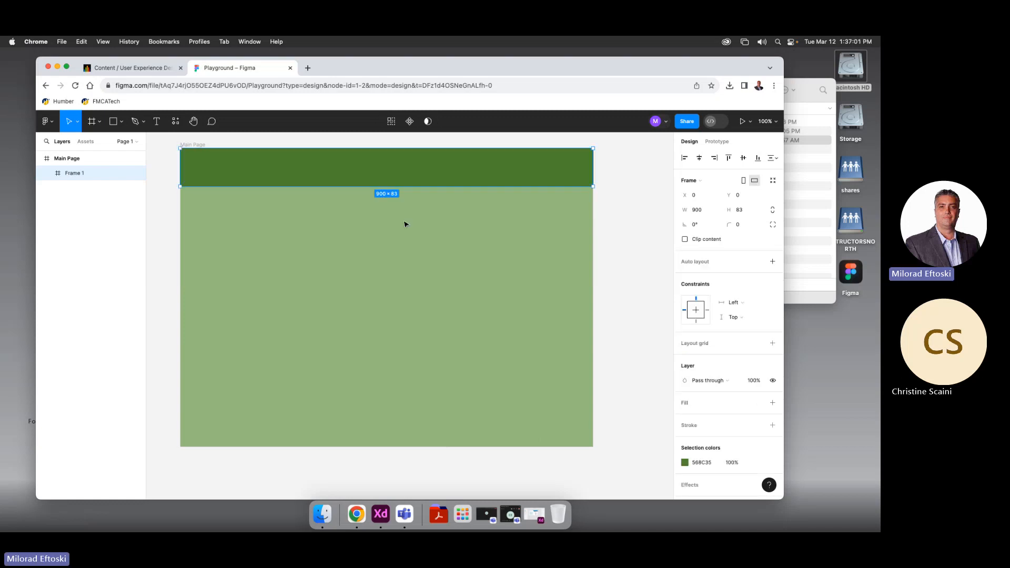
pyautogui.doubleClick(313, 180)
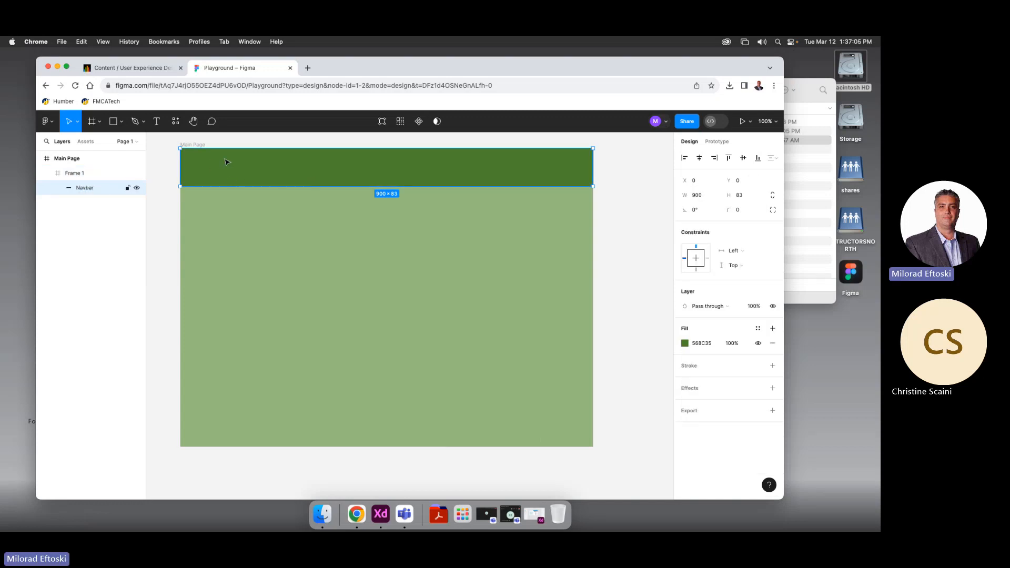
pyautogui.moveTo(229, 154); pyautogui.dragTo(248, 175)
pyautogui.press('super+z')
pyautogui.click(250, 221)
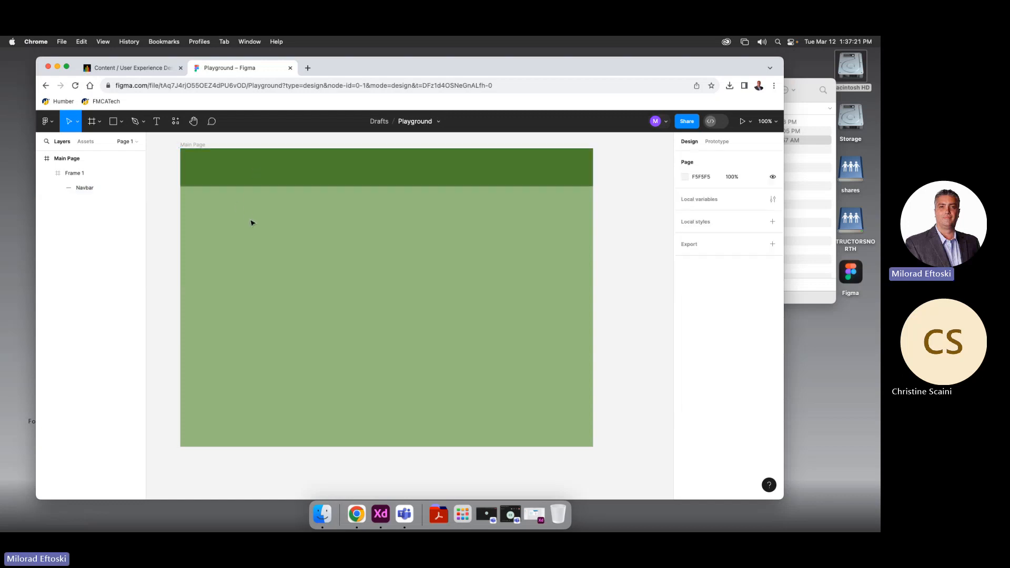
pyautogui.click(256, 184)
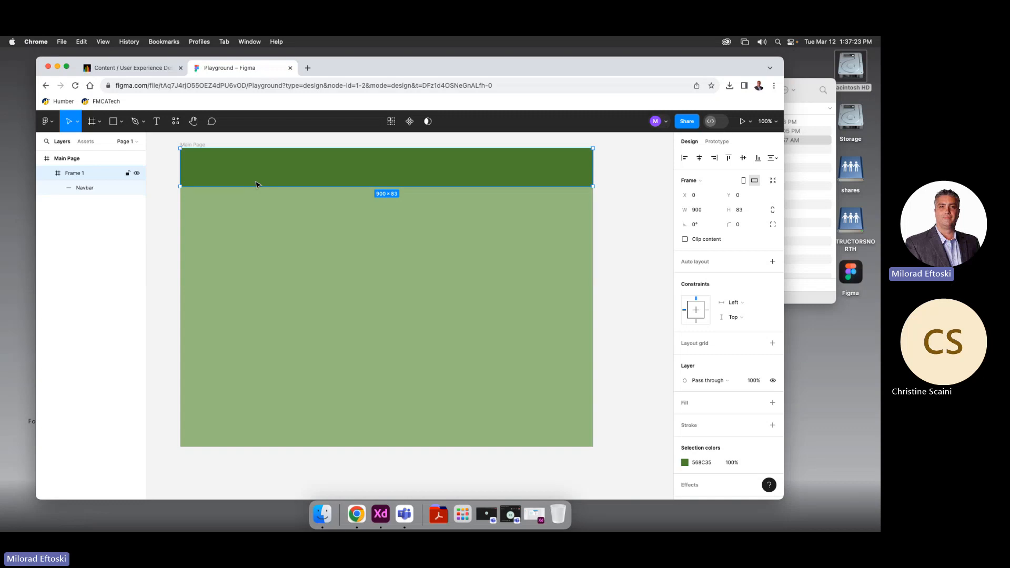
pyautogui.press('Escape')
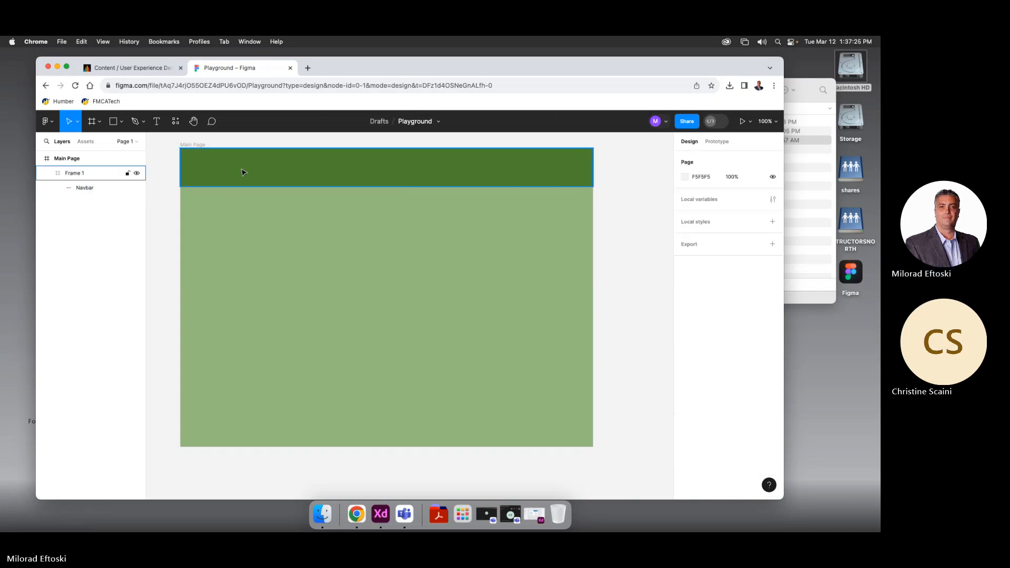
pyautogui.click(243, 173)
pyautogui.press('Escape')
# Draw a horizontal line under the navbar stretched to the full 900 frame width
pyautogui.click(120, 122)
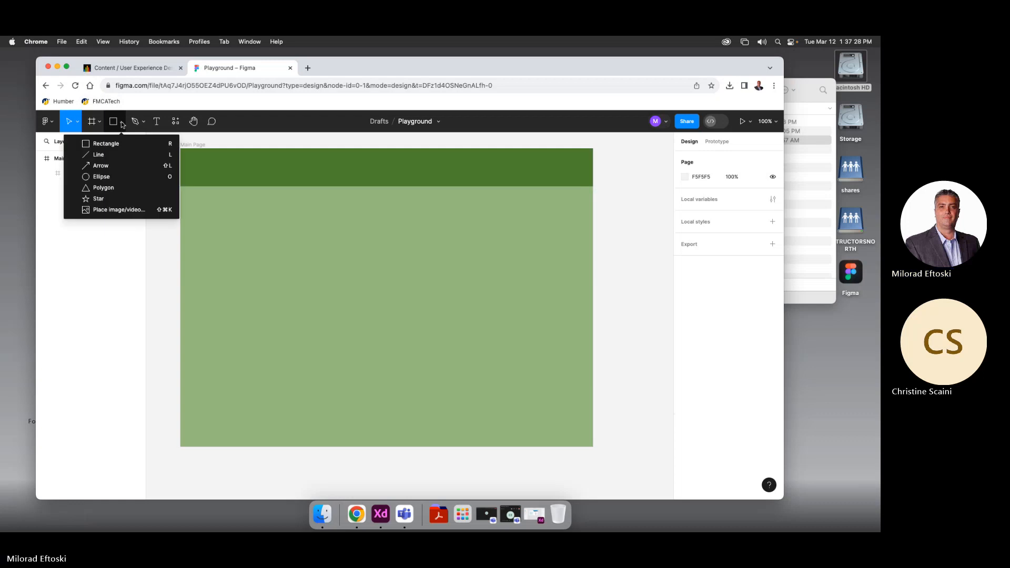
pyautogui.click(125, 159)
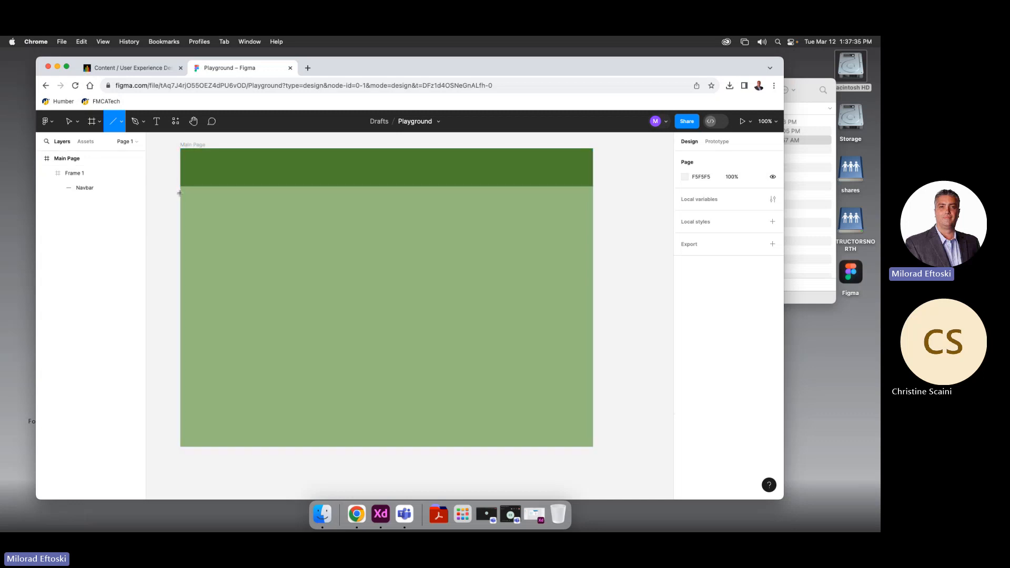
pyautogui.moveTo(179, 192); pyautogui.dragTo(528, 192)
pyautogui.moveTo(567, 219)
pyautogui.mouseDown()
pyautogui.moveTo(609, 230)
pyautogui.moveTo(594, 229)
pyautogui.mouseUp()
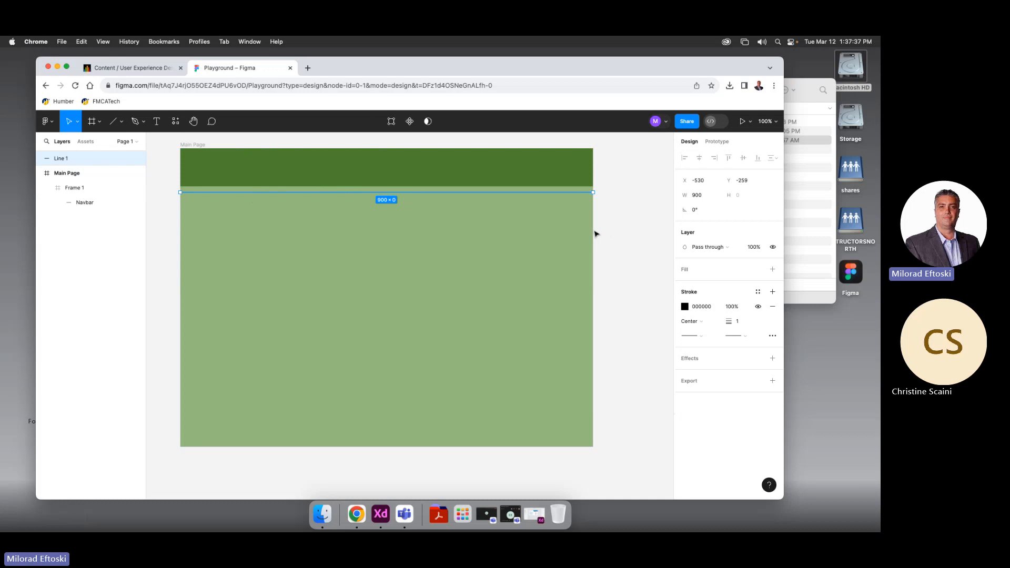
# Give the line a 568C35 stroke of weight 8 with Center alignment
pyautogui.click(684, 306)
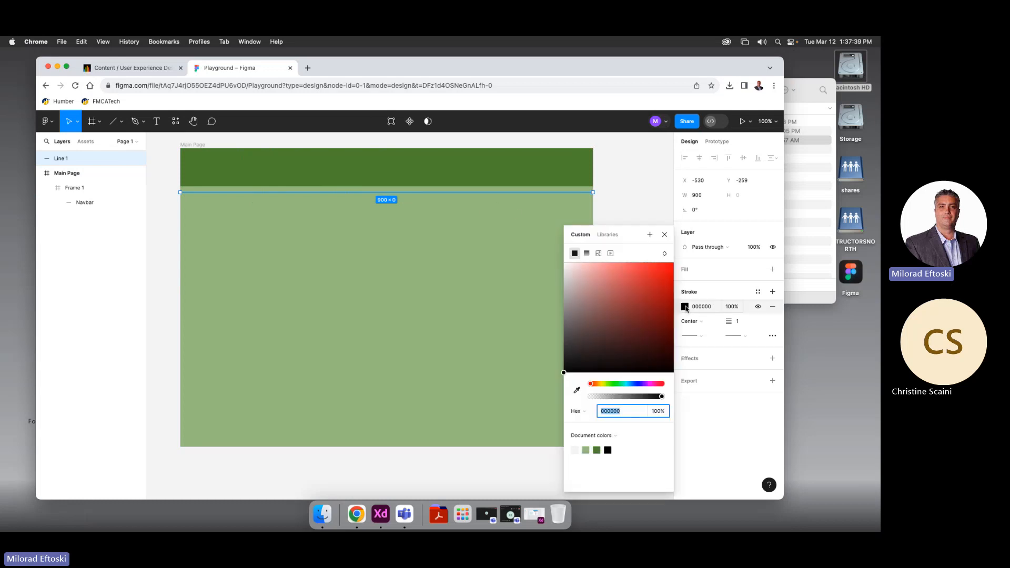
pyautogui.click(598, 450)
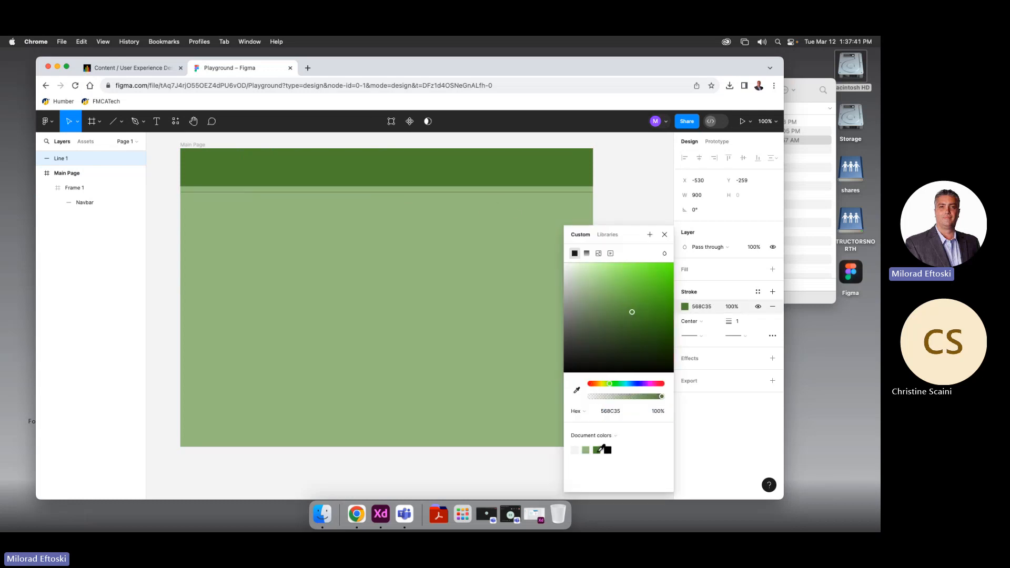
pyautogui.click(708, 306)
pyautogui.click(740, 323)
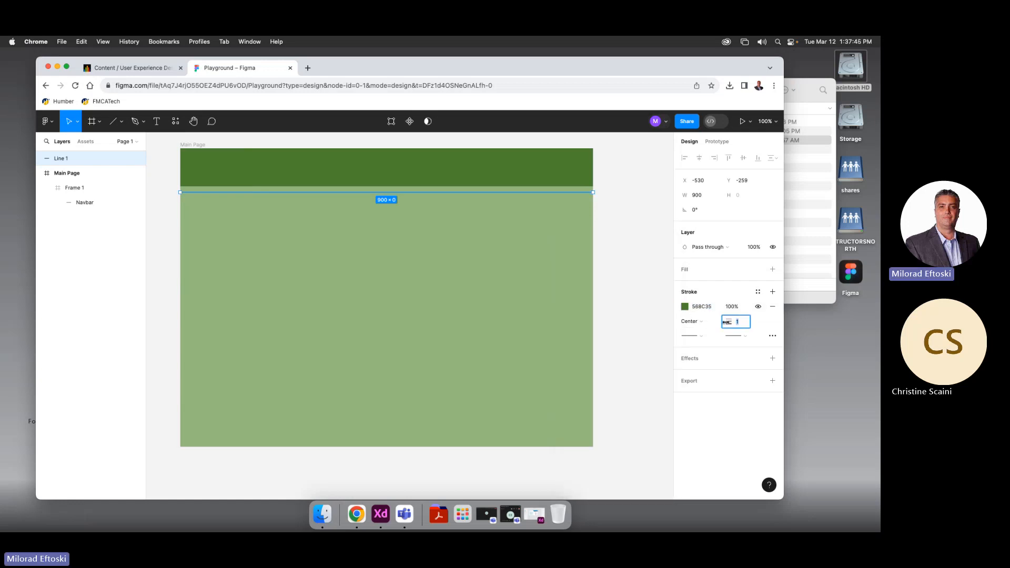
pyautogui.moveTo(731, 322); pyautogui.dragTo(730, 323)
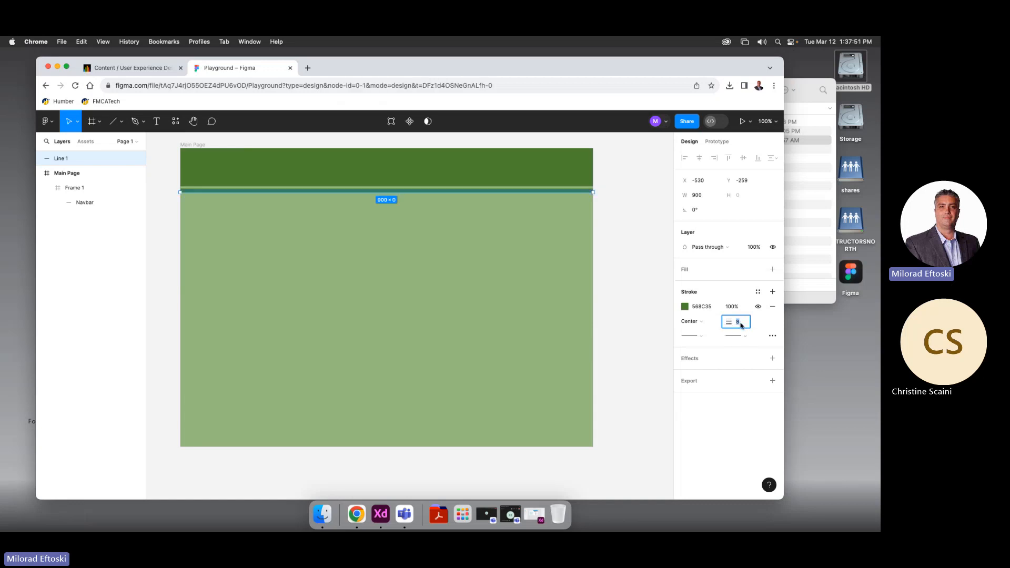
pyautogui.click(704, 322)
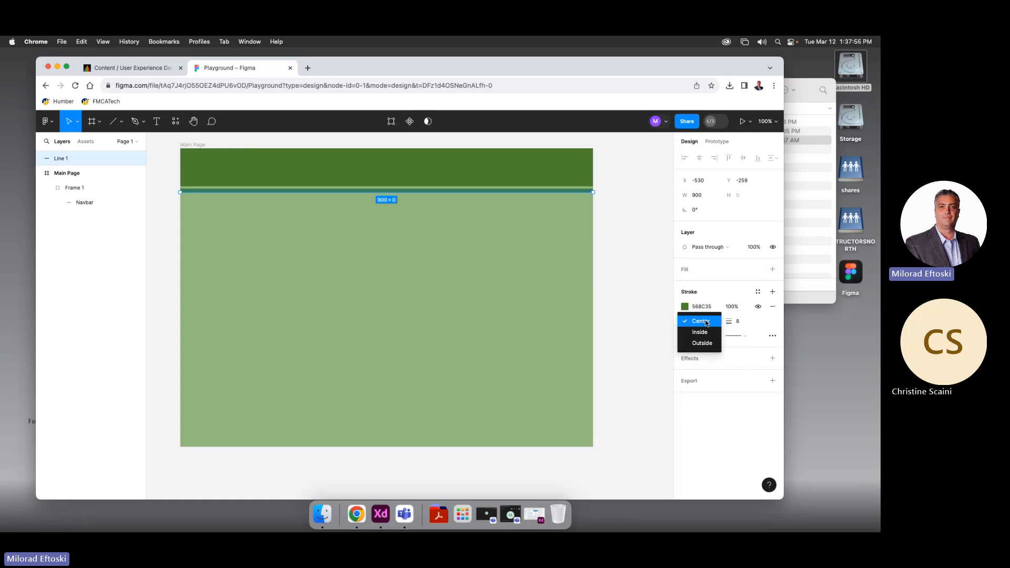
pyautogui.click(700, 332)
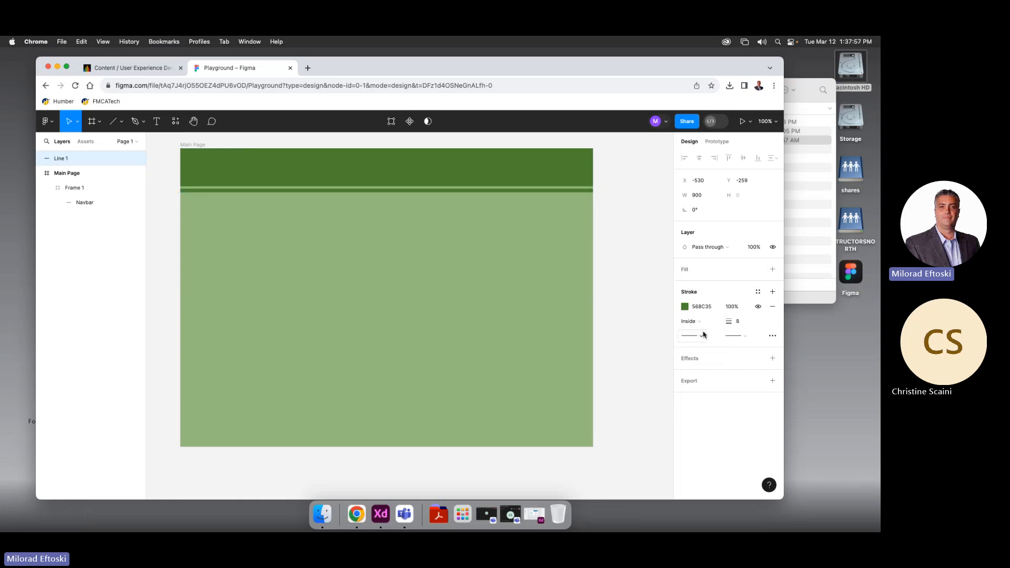
pyautogui.click(702, 323)
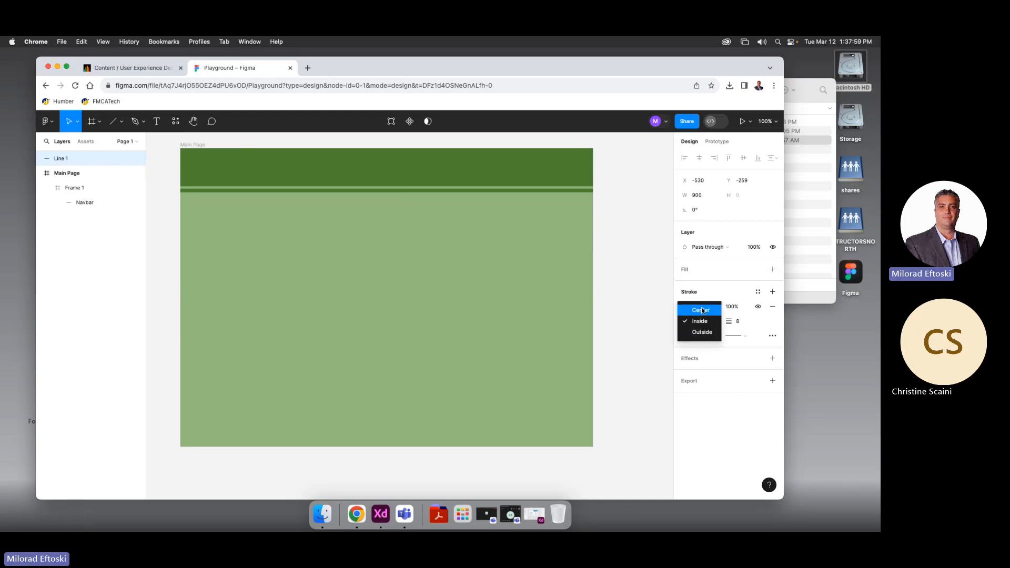
pyautogui.click(702, 310)
# Nudge Line 1 slightly down so it sits just beneath the navbar
pyautogui.click(638, 330)
pyautogui.click(470, 198)
pyautogui.click(442, 207)
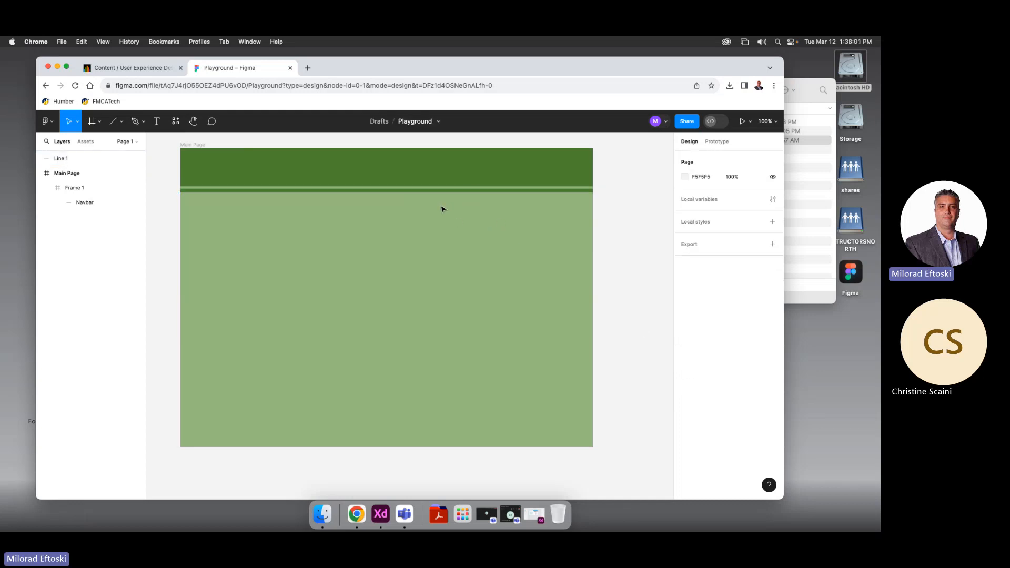
pyautogui.moveTo(442, 194); pyautogui.dragTo(441, 193)
# Draw an arrow diagonally across the Main Page and swing its end to a shallower angle
pyautogui.click(454, 215)
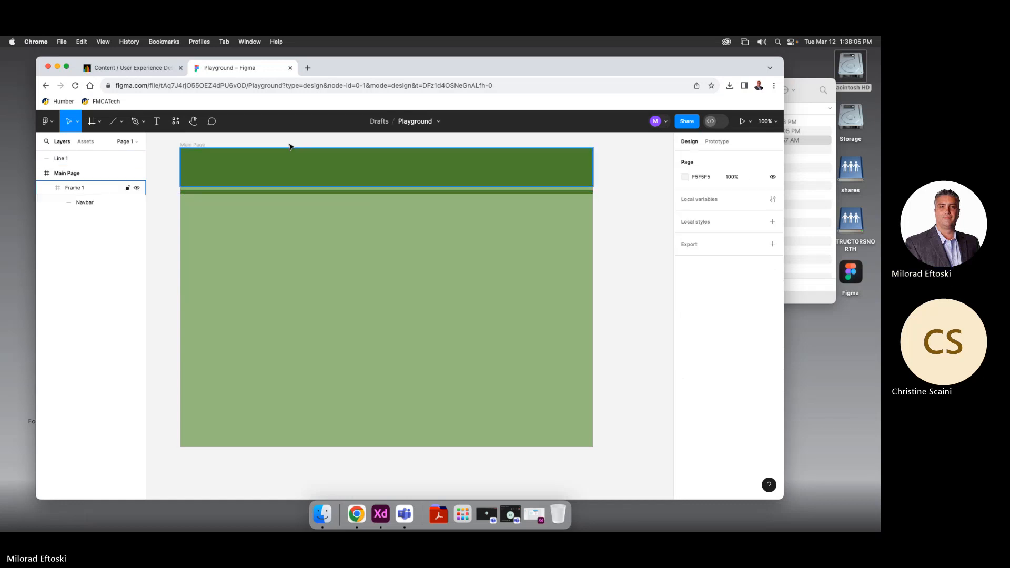
pyautogui.click(121, 121)
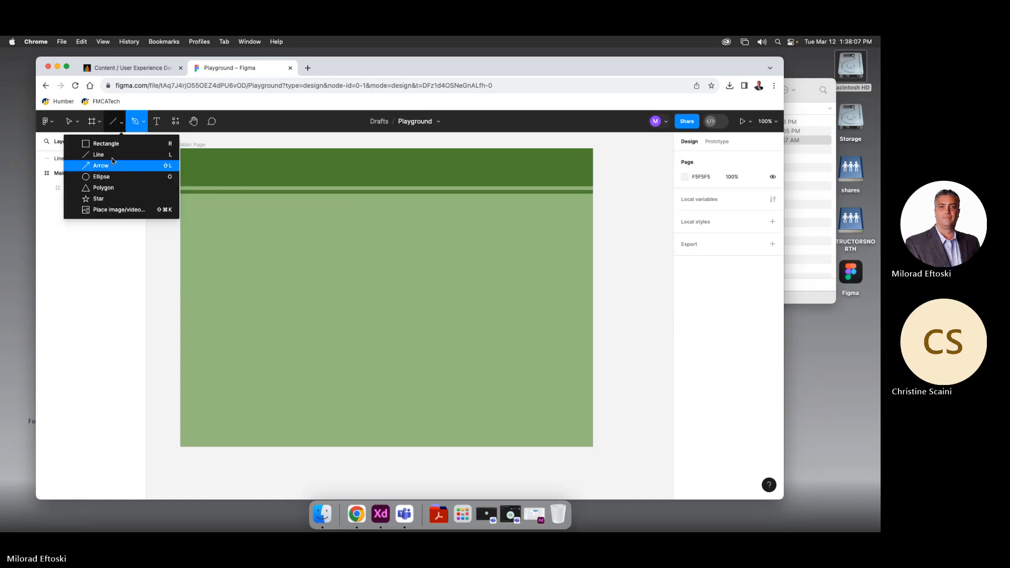
pyautogui.click(95, 165)
pyautogui.moveTo(285, 228); pyautogui.dragTo(428, 324)
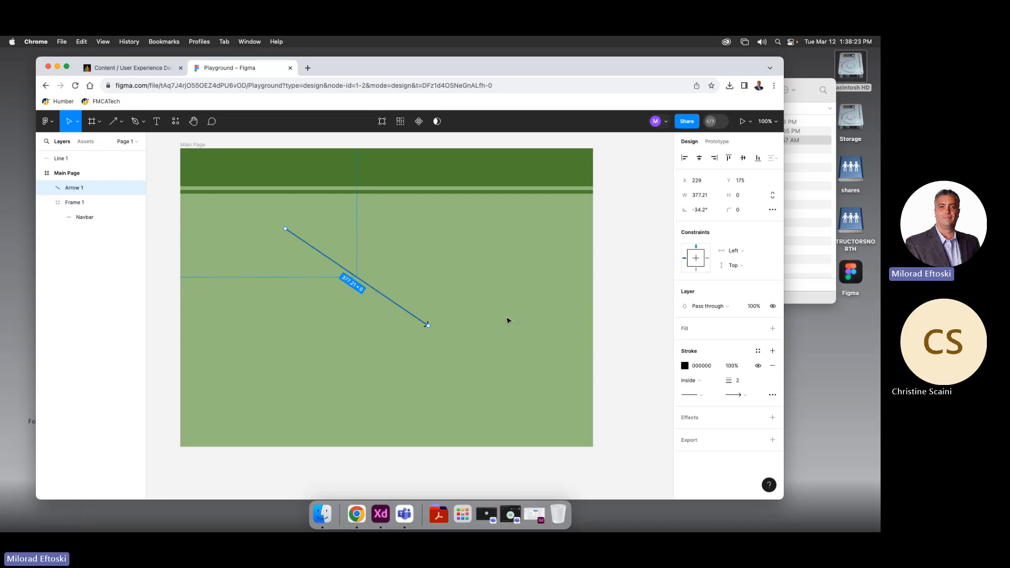
pyautogui.moveTo(428, 326); pyautogui.dragTo(452, 281)
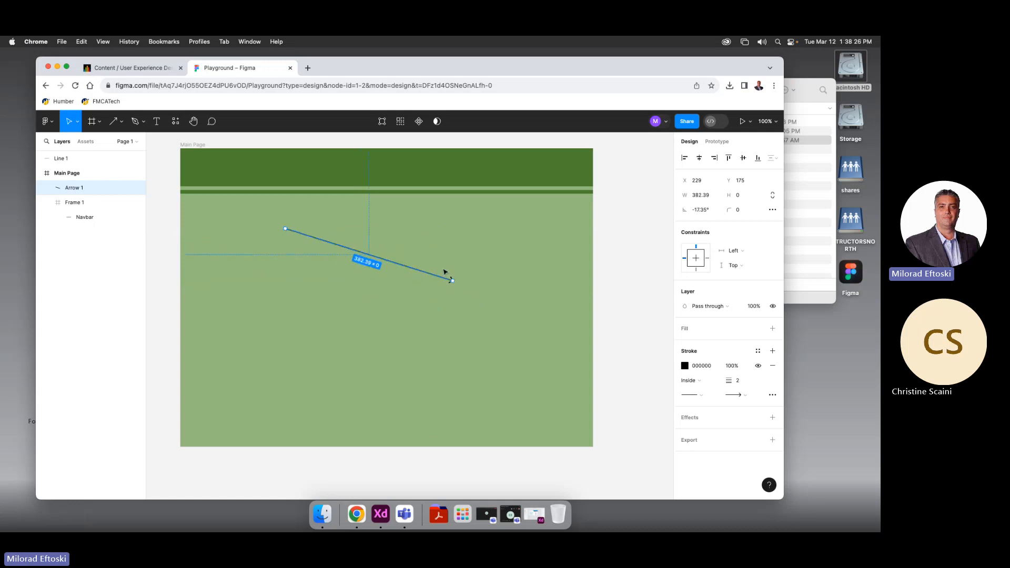
# Thicken the arrow's stroke, review its end-cap styles, then delete the arrow
pyautogui.click(739, 382)
pyautogui.moveTo(729, 380); pyautogui.dragTo(734, 380)
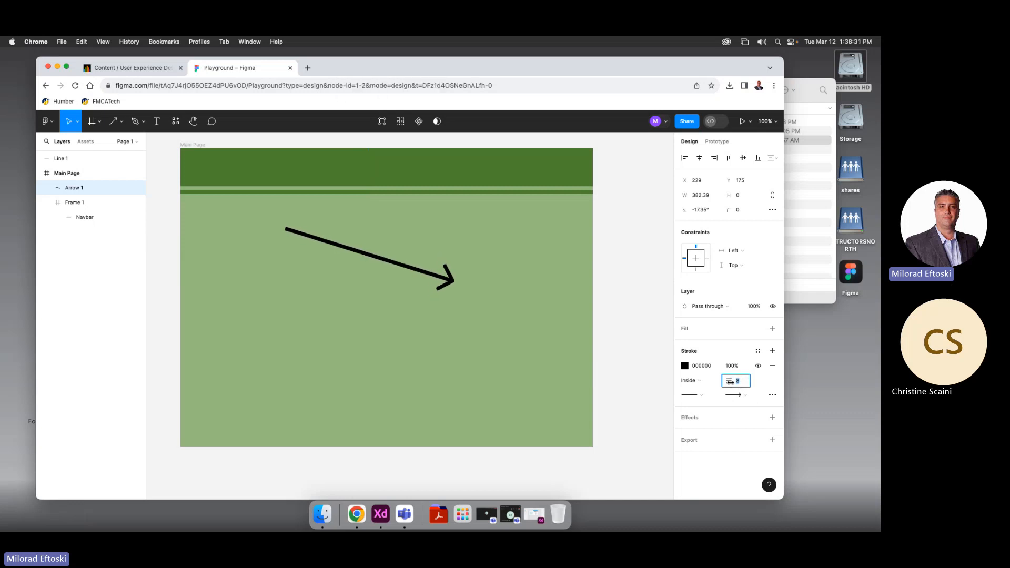
pyautogui.click(736, 394)
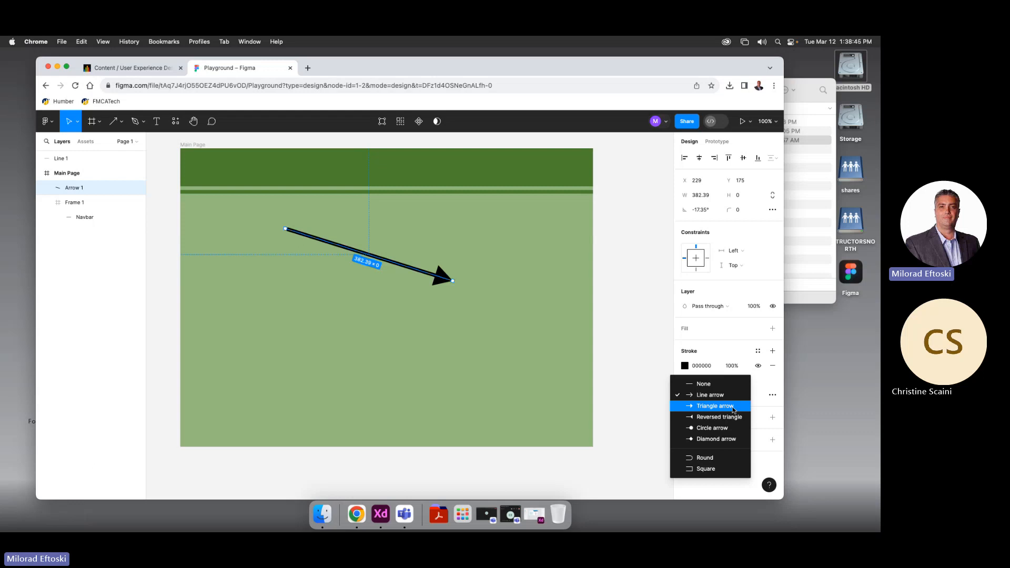
pyautogui.click(710, 395)
pyautogui.press('Delete')
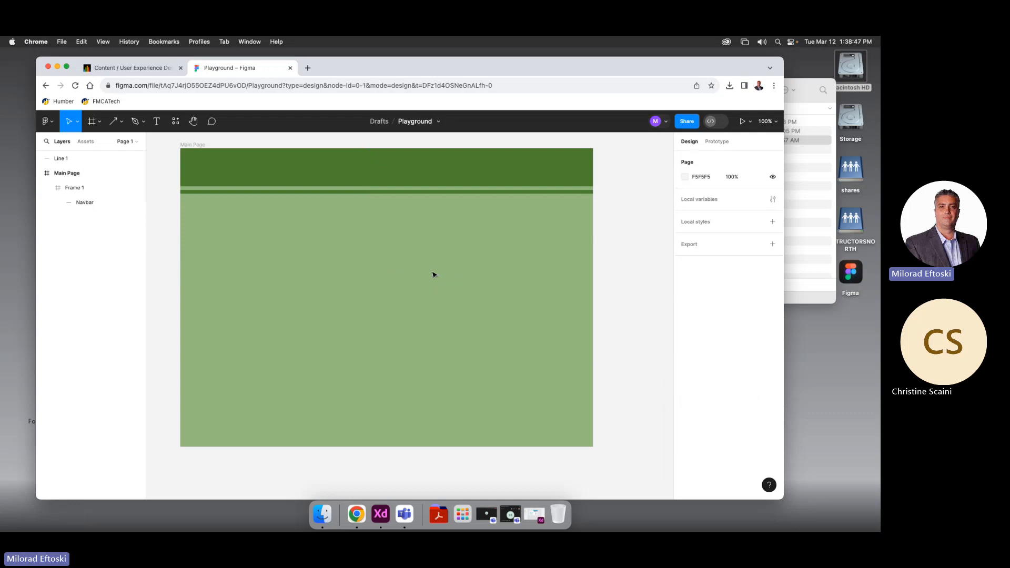
# Draw a 318×318 gray D9D9D9 ellipse on the Main Page and reposition it
pyautogui.click(122, 122)
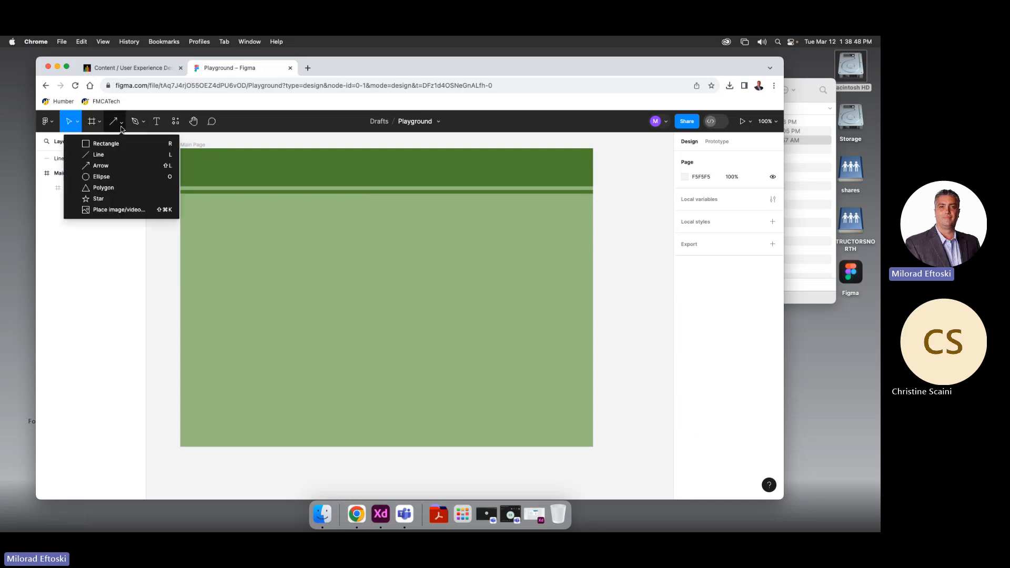
pyautogui.click(131, 177)
pyautogui.moveTo(258, 233); pyautogui.dragTo(404, 379)
pyautogui.moveTo(343, 293); pyautogui.dragTo(314, 284)
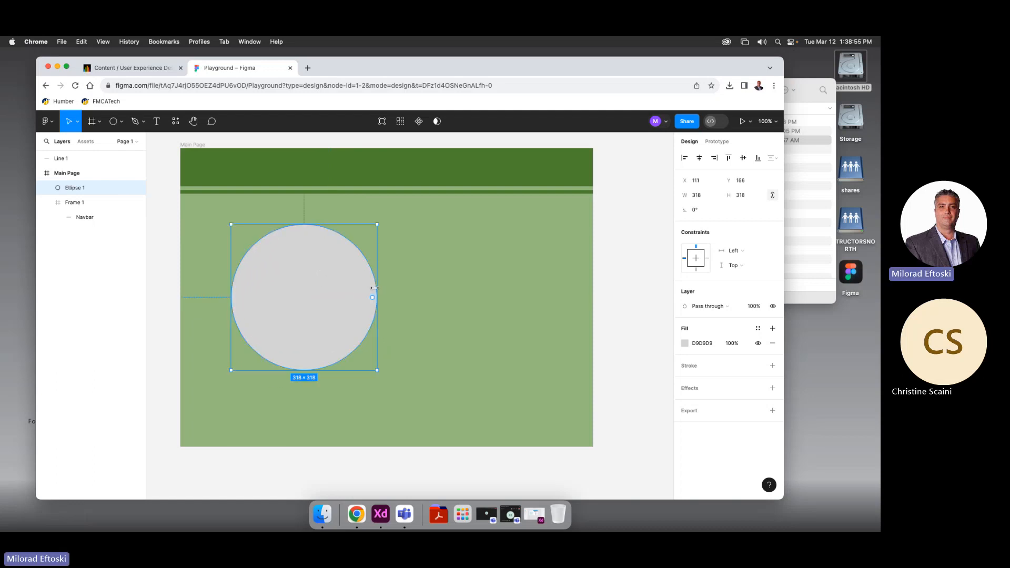
# Cut a −93.27% arc wedge out of the circle to form a pie
pyautogui.moveTo(344, 297); pyautogui.dragTo(370, 336)
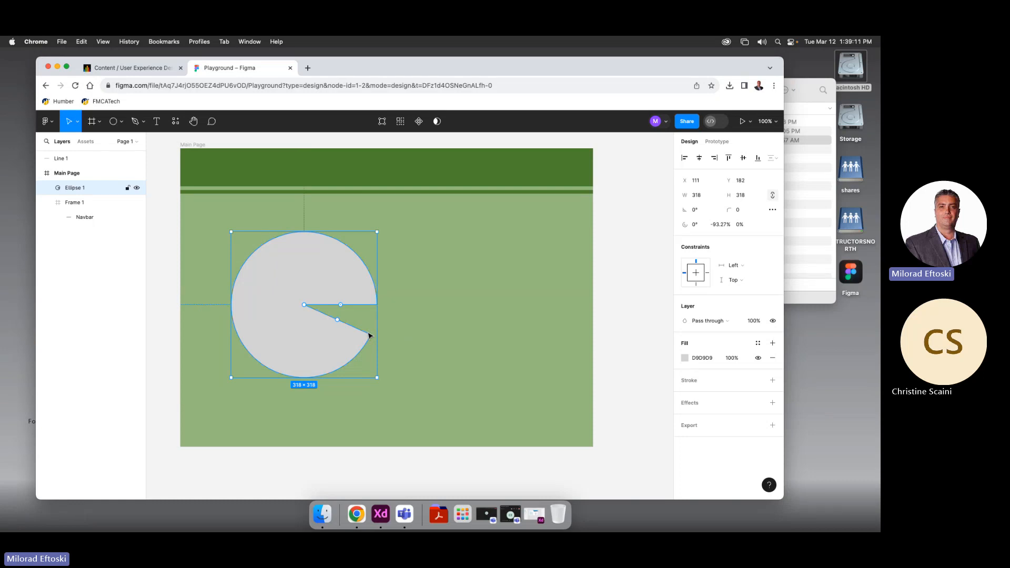
# Hollow the pie into a C ring (74.11% ratio, −88.63% sweep) rotated 26.39°
pyautogui.moveTo(338, 319); pyautogui.dragTo(260, 279)
pyautogui.click(405, 299)
pyautogui.click(365, 294)
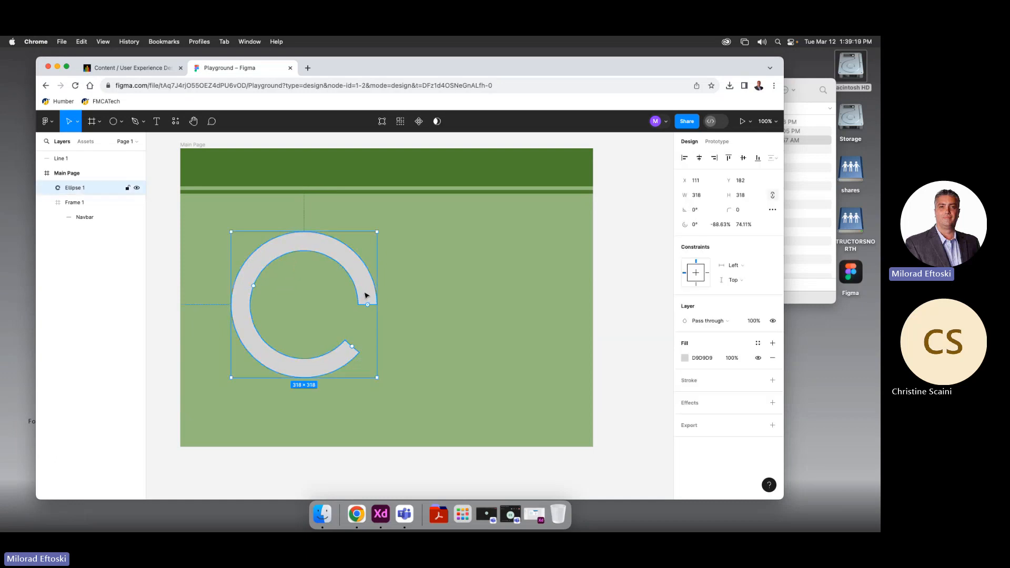
pyautogui.moveTo(385, 231); pyautogui.dragTo(342, 202)
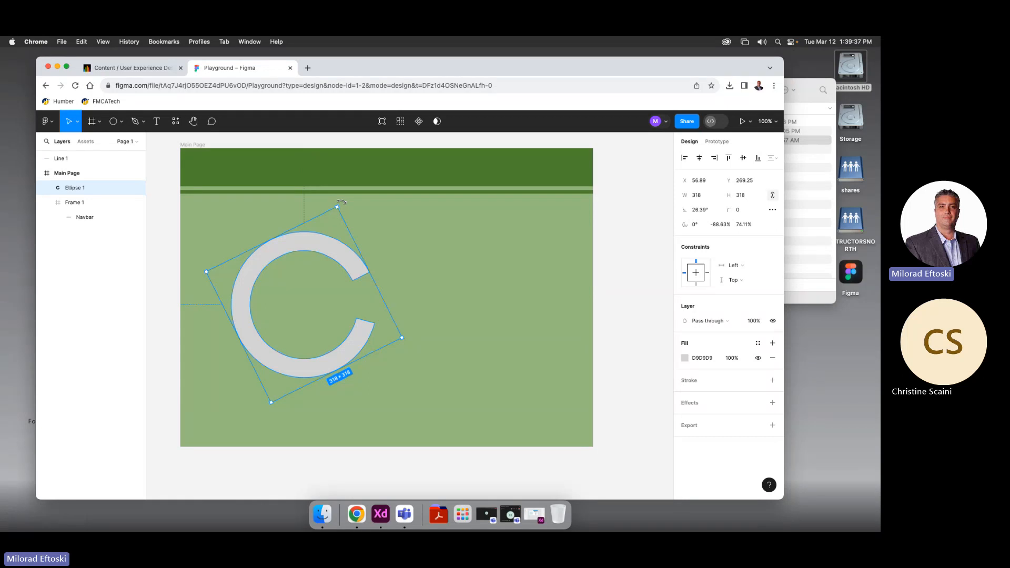
# Undo a stray move, set the ring's corner radius to 20, and resize it to 265.7×265.7
pyautogui.moveTo(354, 261); pyautogui.dragTo(403, 283)
pyautogui.press('super+z')
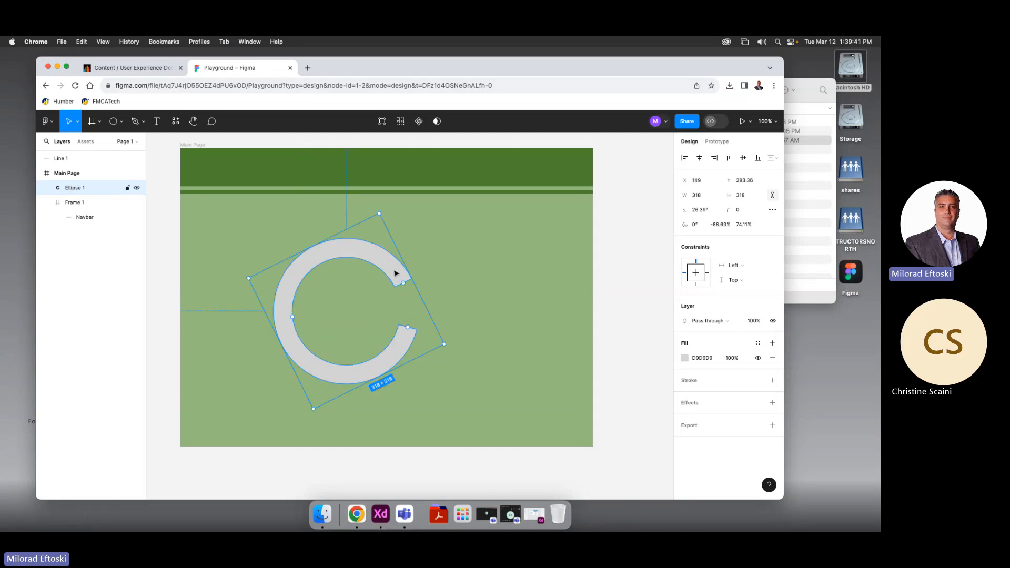
pyautogui.press('super+z')
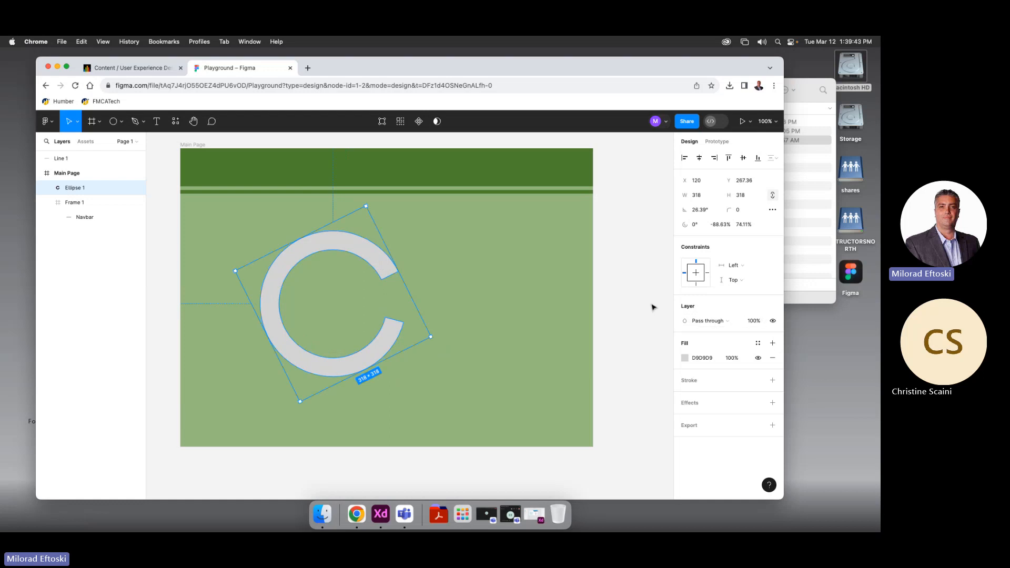
pyautogui.click(738, 213)
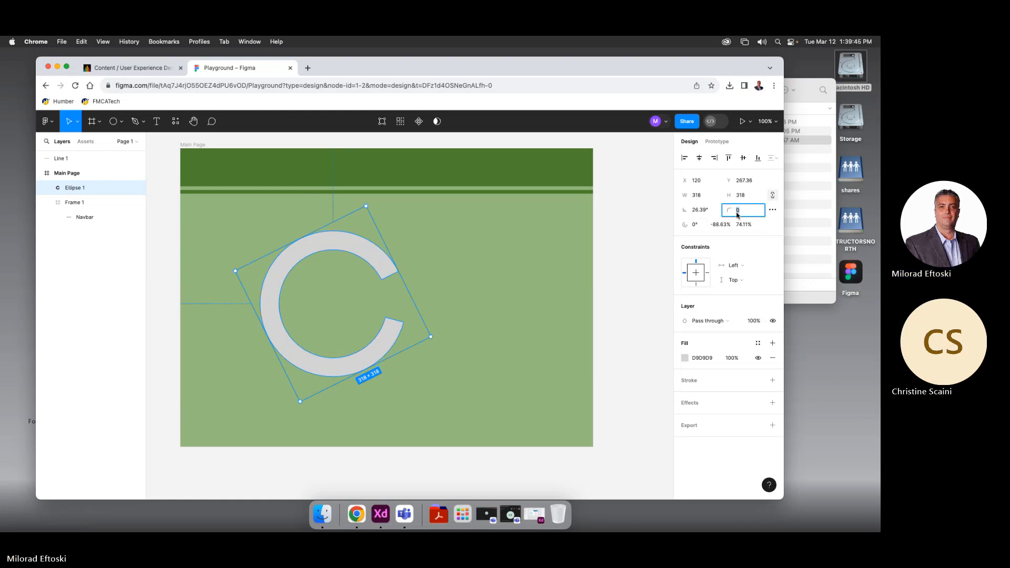
pyautogui.write('20')
pyautogui.press('Return')
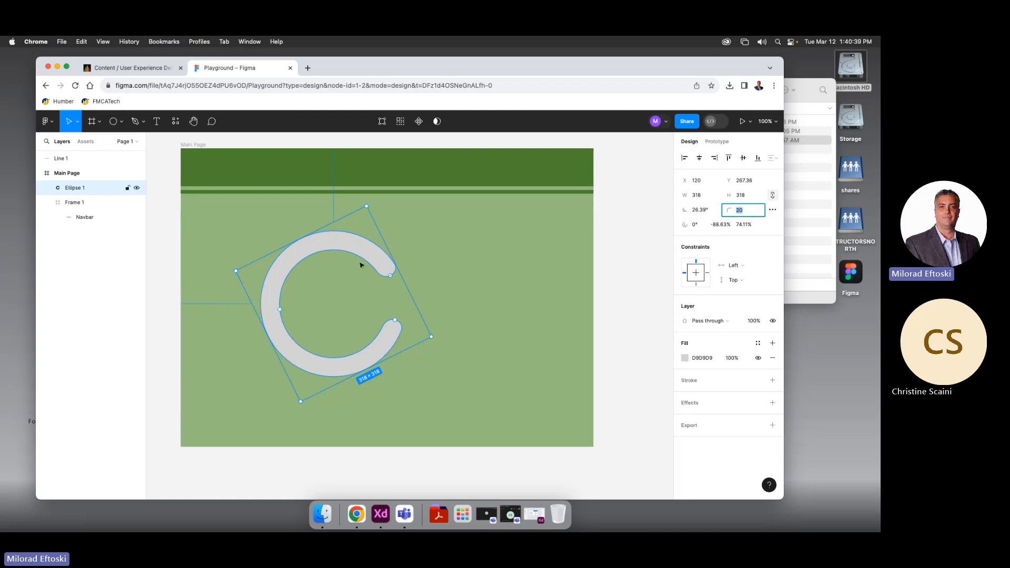
pyautogui.moveTo(360, 264); pyautogui.dragTo(343, 263)
pyautogui.moveTo(415, 337); pyautogui.dragTo(392, 325)
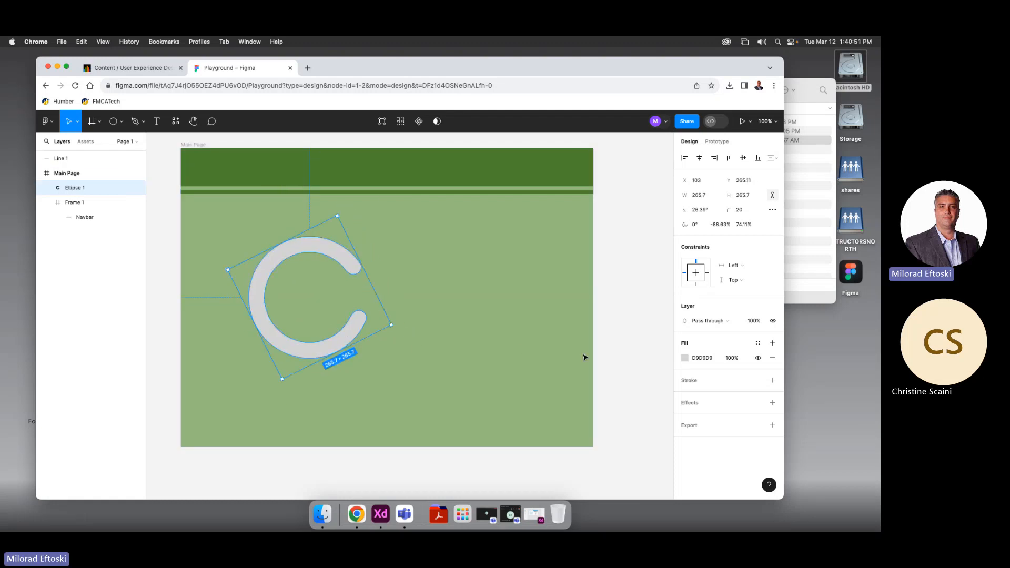
# Add a green 568C35 stroke of weight 5 to the C ring
pyautogui.click(772, 380)
pyautogui.click(685, 395)
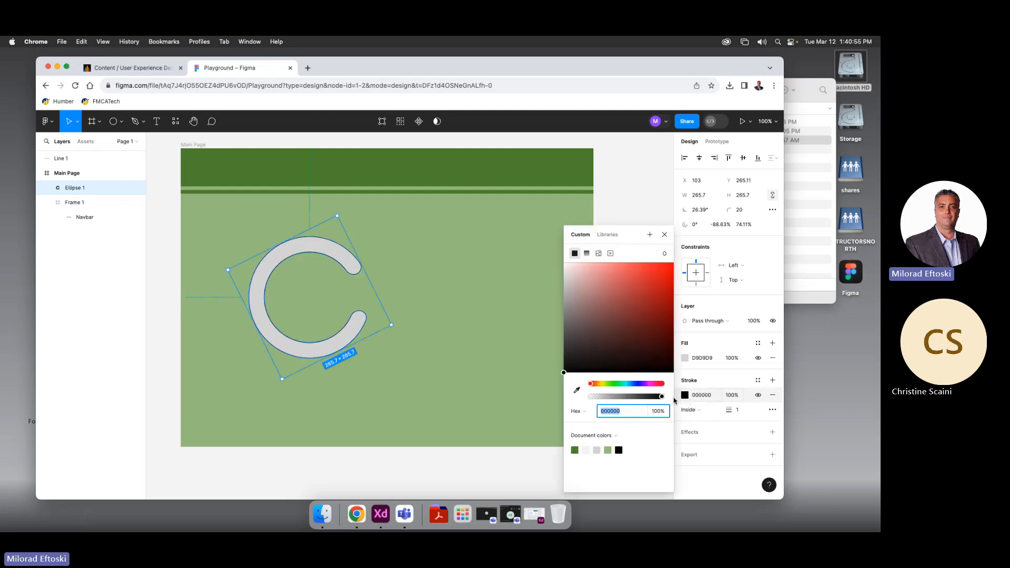
pyautogui.click(574, 450)
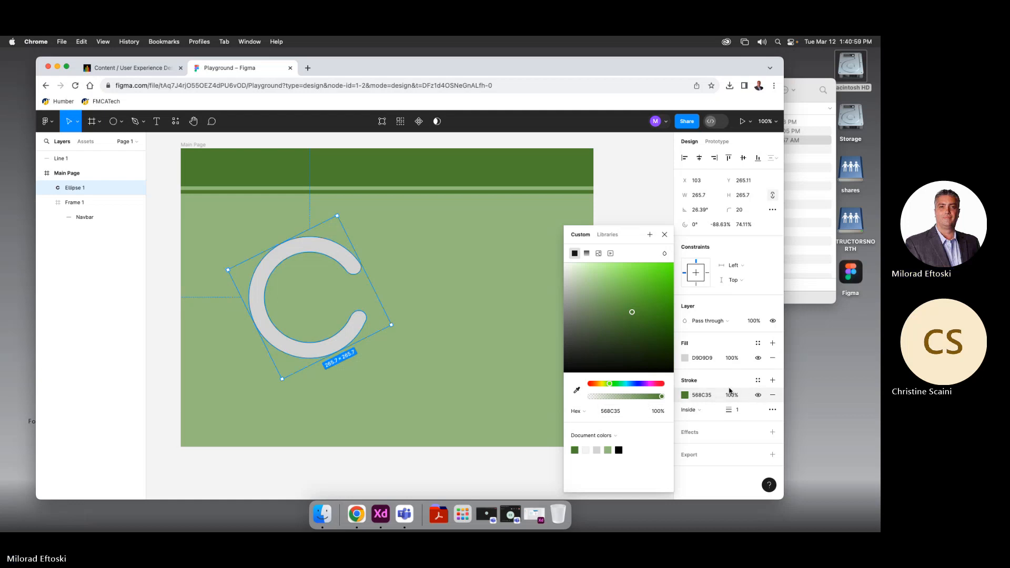
pyautogui.moveTo(728, 409); pyautogui.dragTo(741, 410)
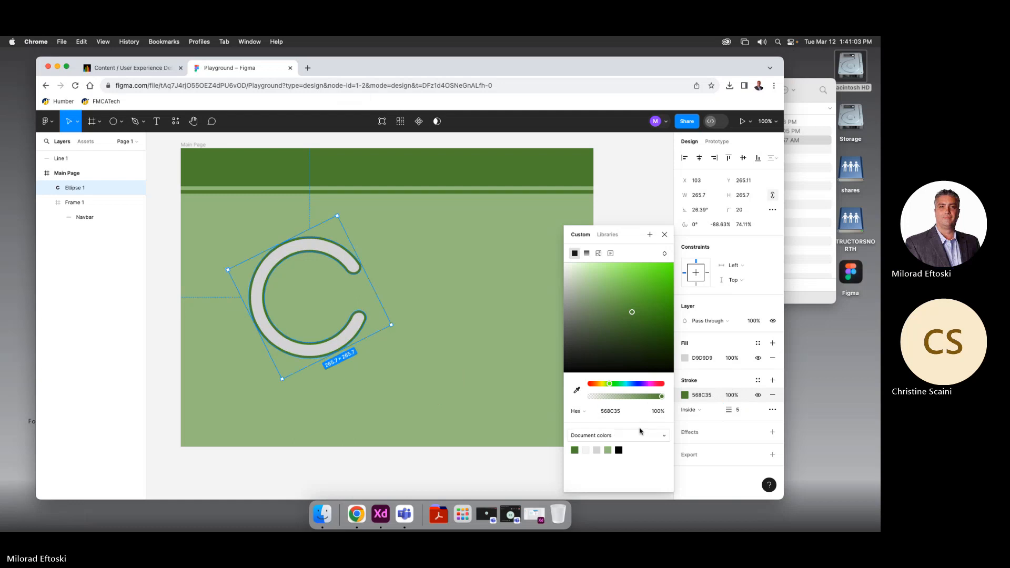
pyautogui.click(450, 355)
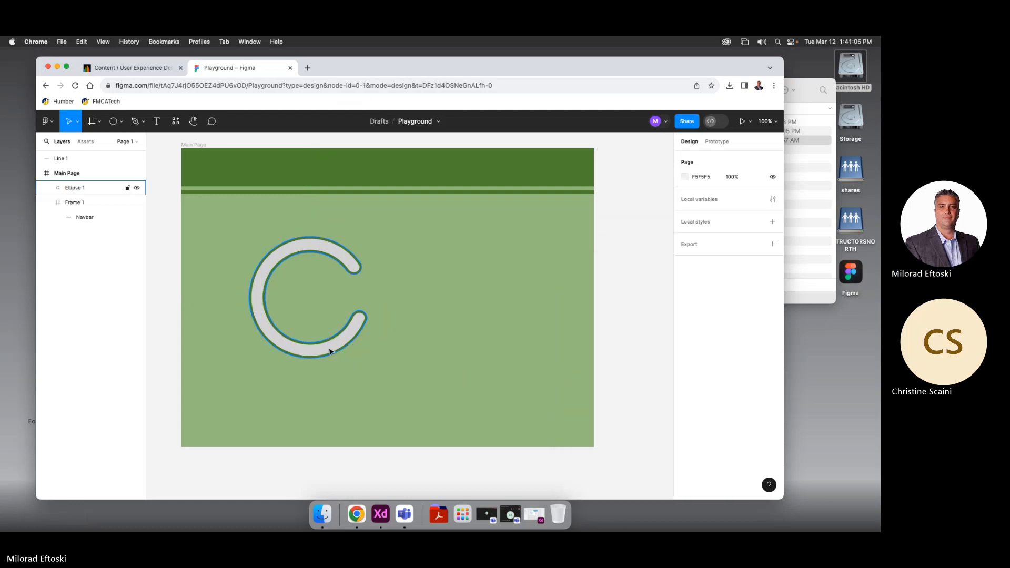
# Thicken the ring to a 55.7% inner ratio and rotate it back to 0°
pyautogui.click(327, 340)
pyautogui.moveTo(266, 304); pyautogui.dragTo(276, 300)
pyautogui.moveTo(352, 277)
pyautogui.mouseDown()
pyautogui.moveTo(349, 294)
pyautogui.moveTo(341, 263)
pyautogui.mouseUp()
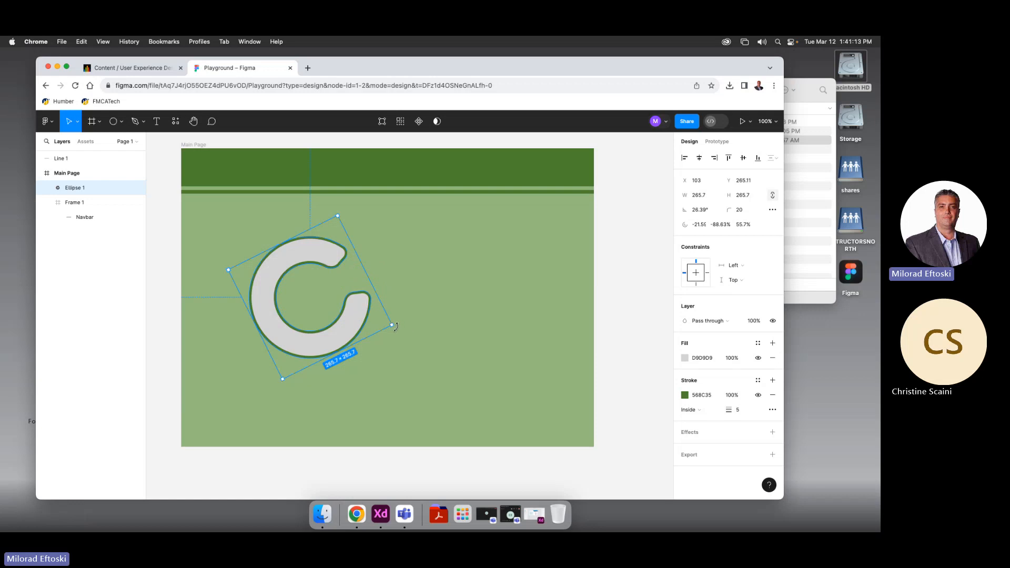
pyautogui.moveTo(405, 329); pyautogui.dragTo(380, 369)
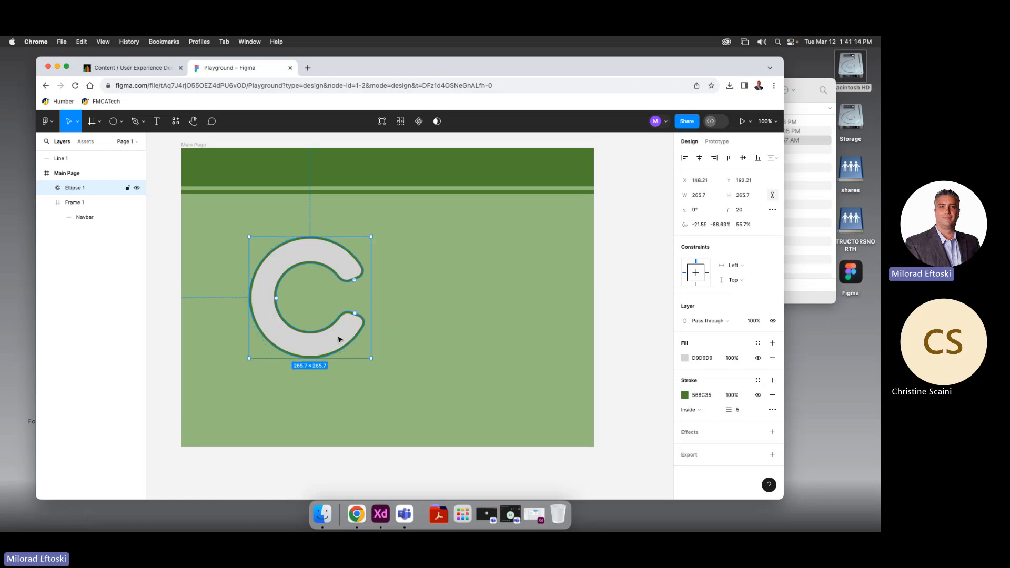
# Try a blue outline and an orange fill on the C, and shift it slightly left
pyautogui.click(685, 395)
pyautogui.click(641, 383)
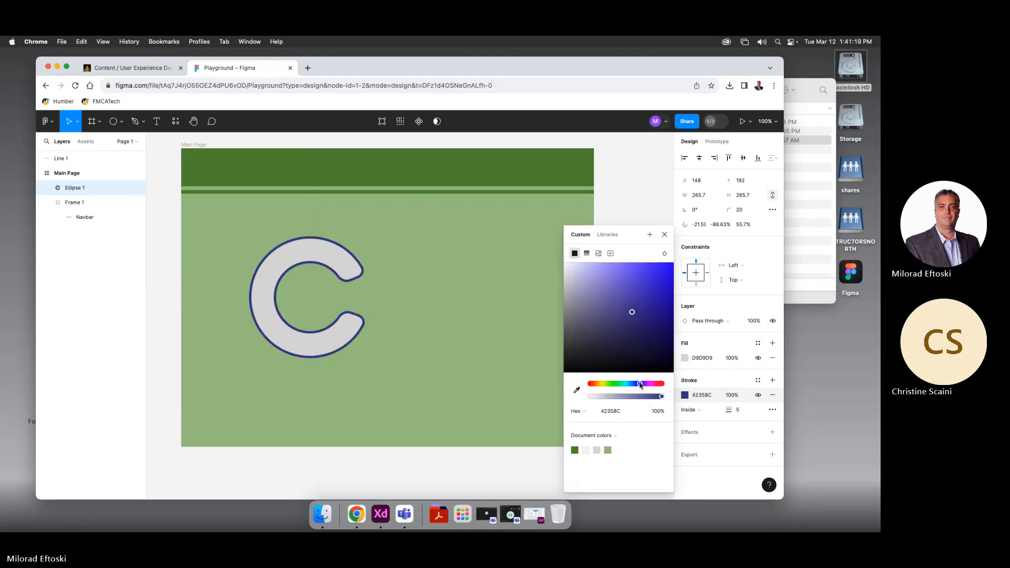
pyautogui.moveTo(655, 336)
pyautogui.mouseDown()
pyautogui.moveTo(668, 285)
pyautogui.moveTo(670, 309)
pyautogui.mouseUp()
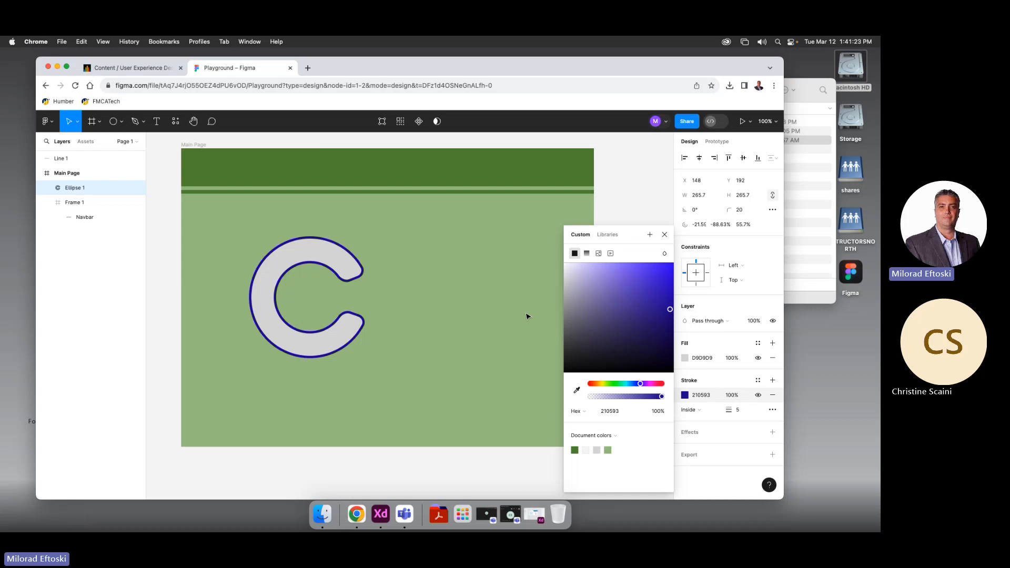
pyautogui.hscroll(1, 536, 337)
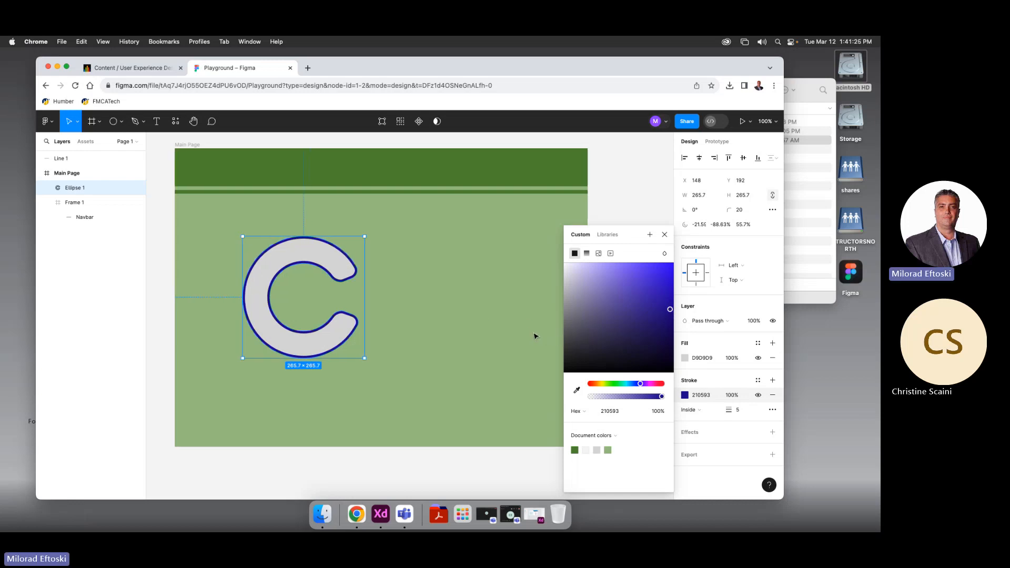
pyautogui.click(534, 335)
pyautogui.click(334, 339)
pyautogui.click(684, 359)
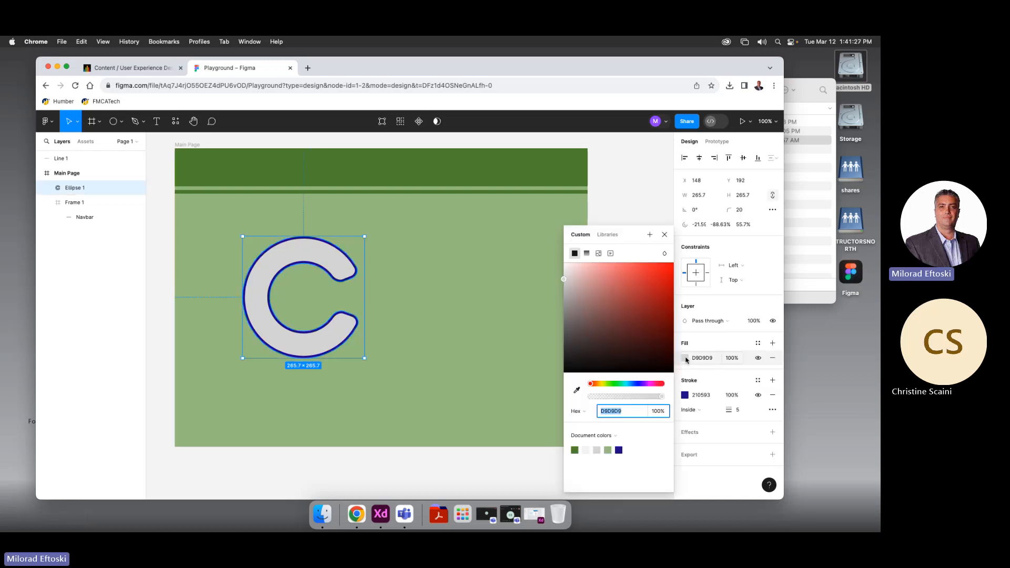
pyautogui.moveTo(646, 333); pyautogui.dragTo(681, 279)
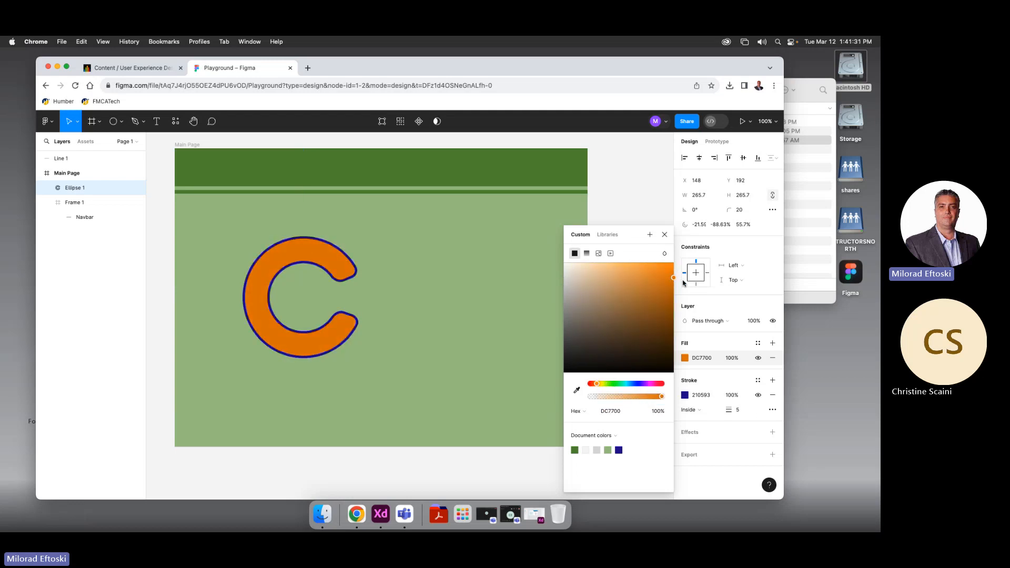
pyautogui.click(435, 349)
pyautogui.moveTo(323, 342); pyautogui.dragTo(304, 339)
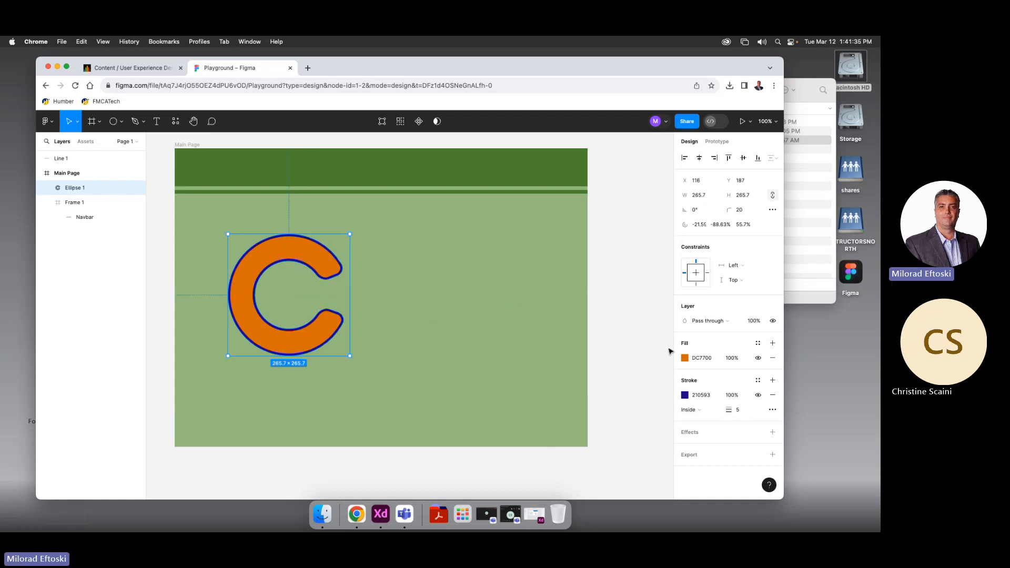
# Fill the C with the document's dark blue 210593
pyautogui.click(684, 358)
pyautogui.click(618, 451)
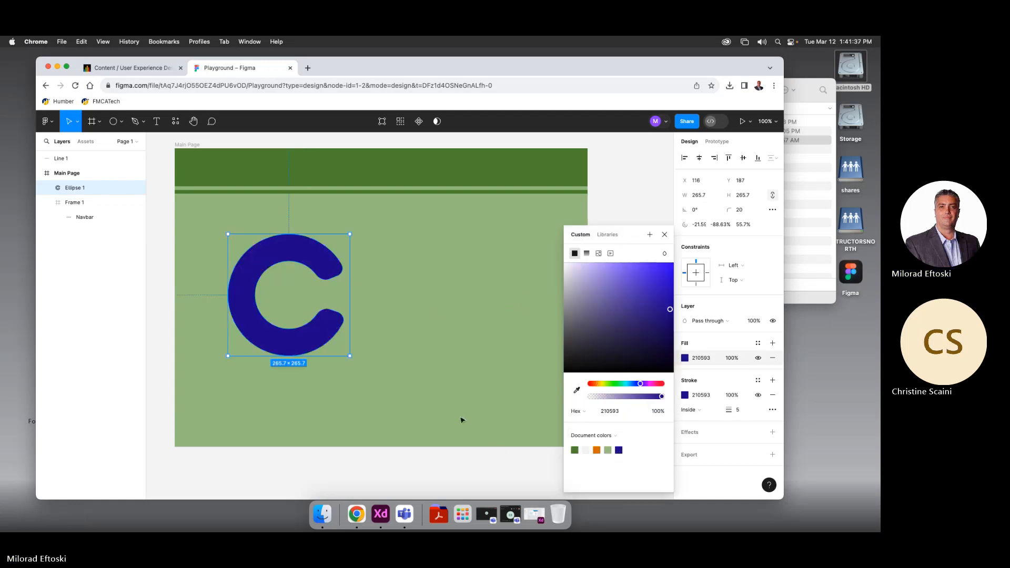
pyautogui.click(461, 420)
pyautogui.click(332, 342)
# Change the C's outline colour to orange DC7803
pyautogui.click(685, 395)
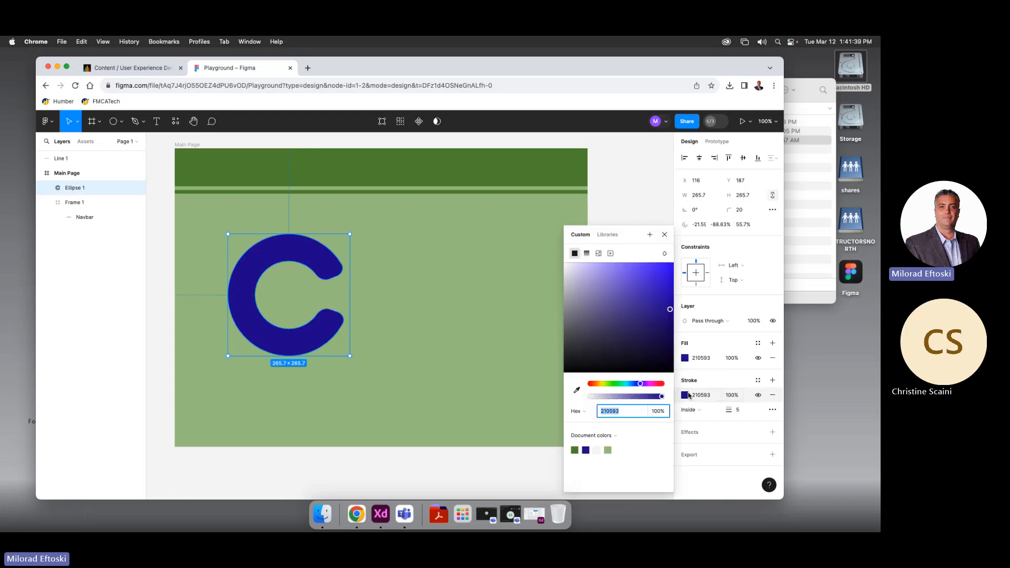
pyautogui.click(597, 384)
pyautogui.click(659, 328)
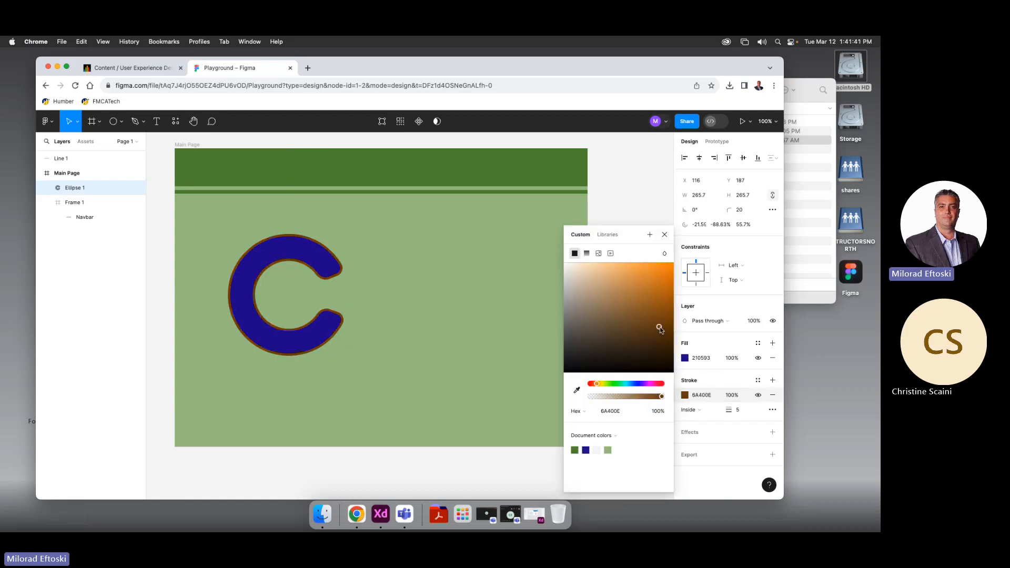
pyautogui.moveTo(659, 328); pyautogui.dragTo(672, 279)
pyautogui.click(469, 345)
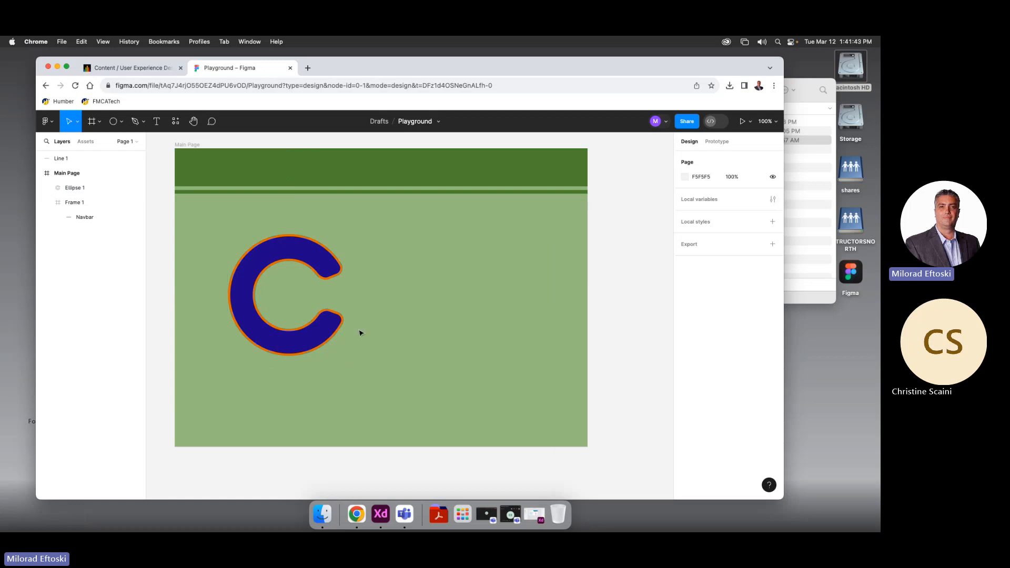
pyautogui.click(328, 330)
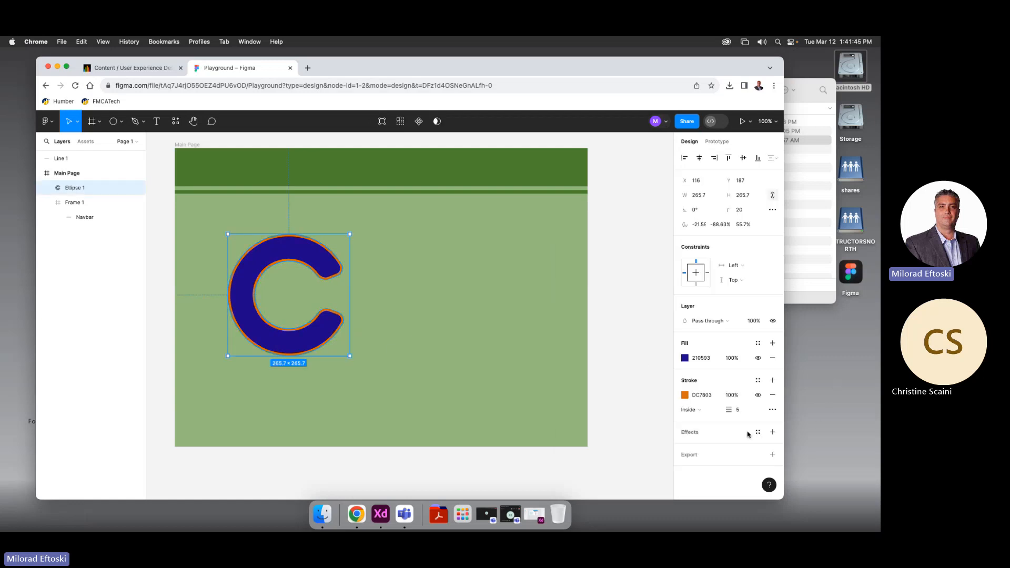
# Add a drop shadow to the C, then try Layer blur, Background blur and Inner shadow
pyautogui.click(772, 432)
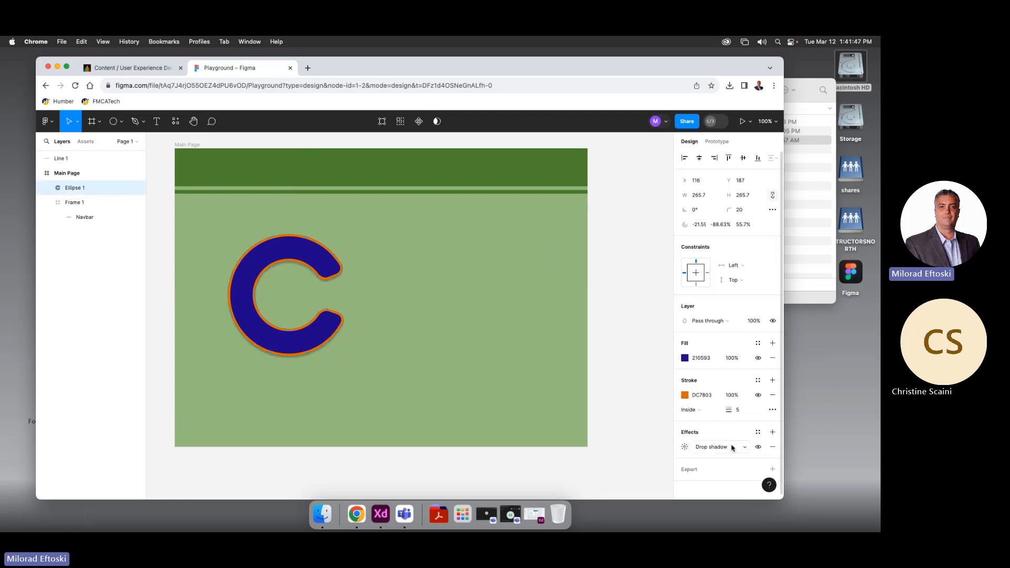
pyautogui.scroll(-1, 718, 433)
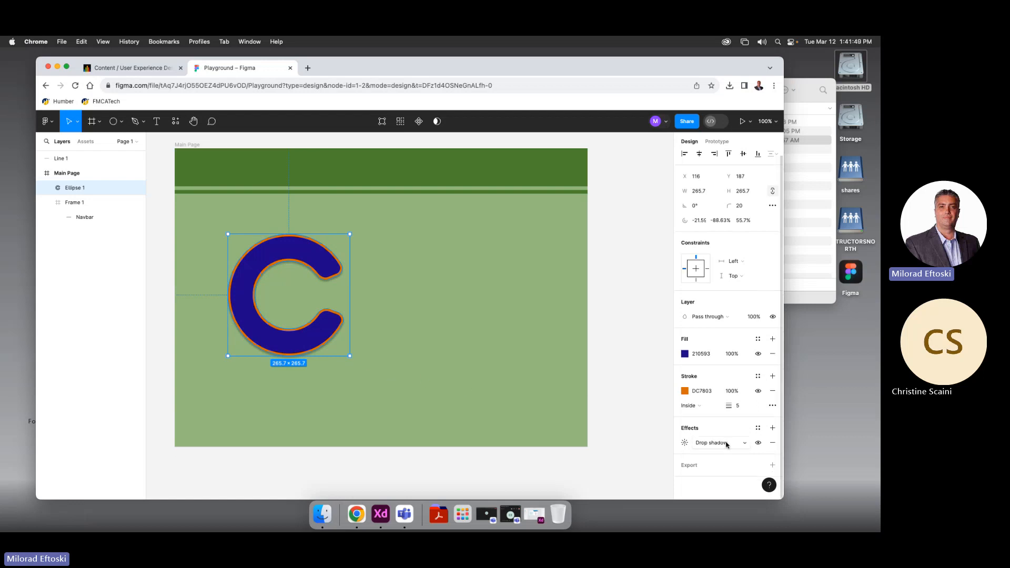
pyautogui.click(727, 445)
pyautogui.click(732, 453)
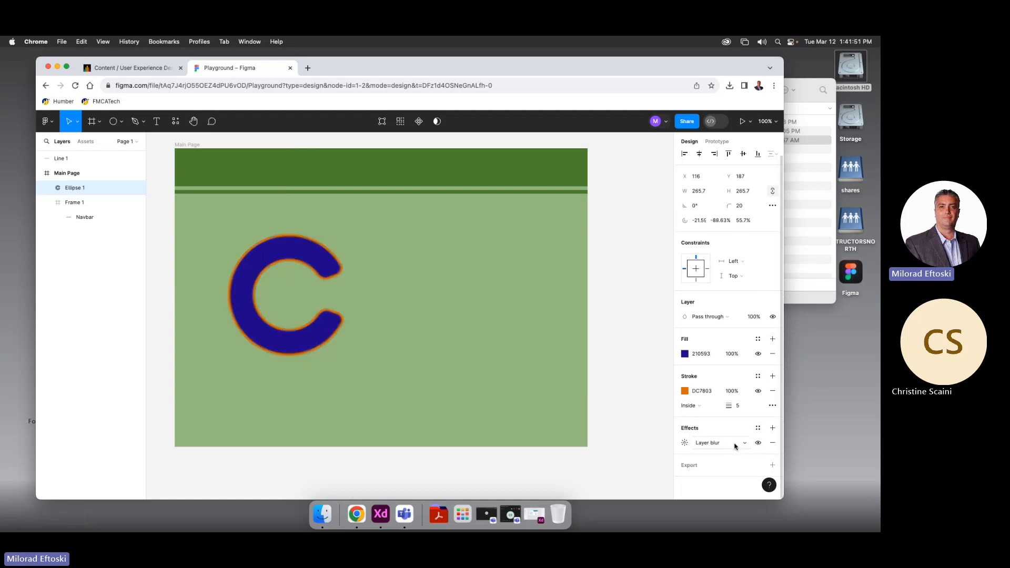
pyautogui.click(735, 446)
pyautogui.click(733, 456)
pyautogui.click(739, 443)
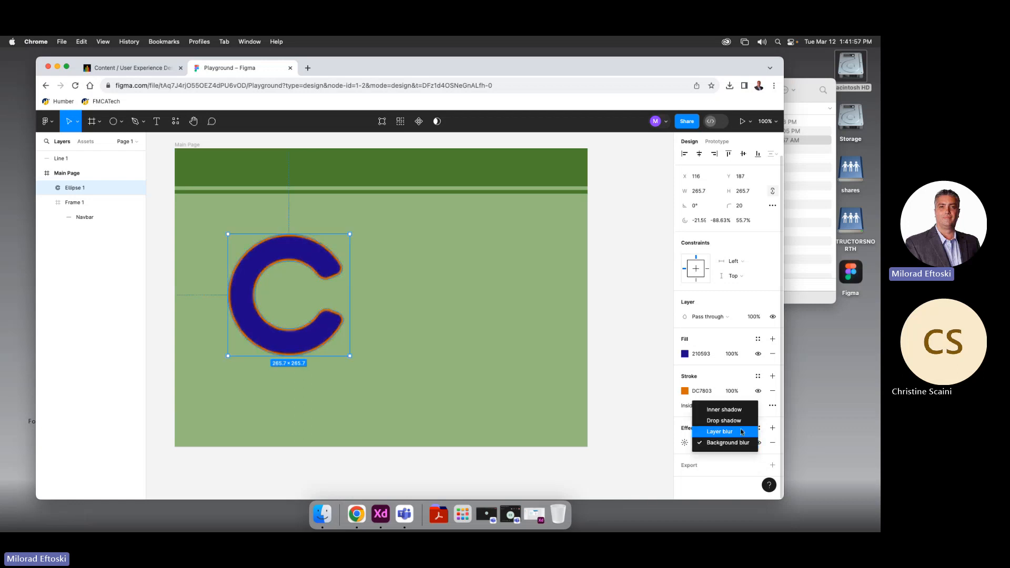
pyautogui.click(724, 409)
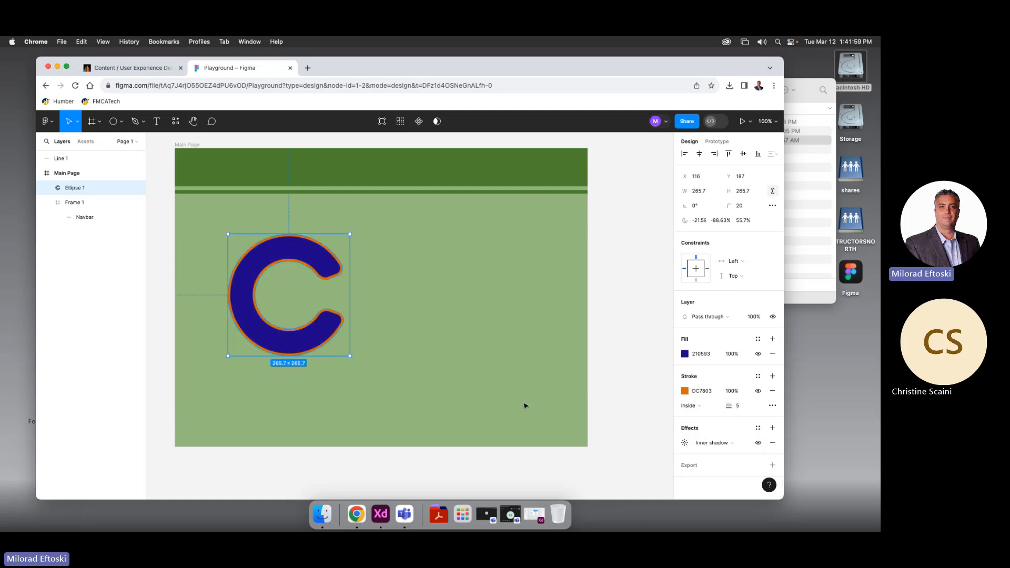
# Reselect the C, set its effect back to Drop shadow, and shift it within the frame
pyautogui.click(421, 374)
pyautogui.click(84, 187)
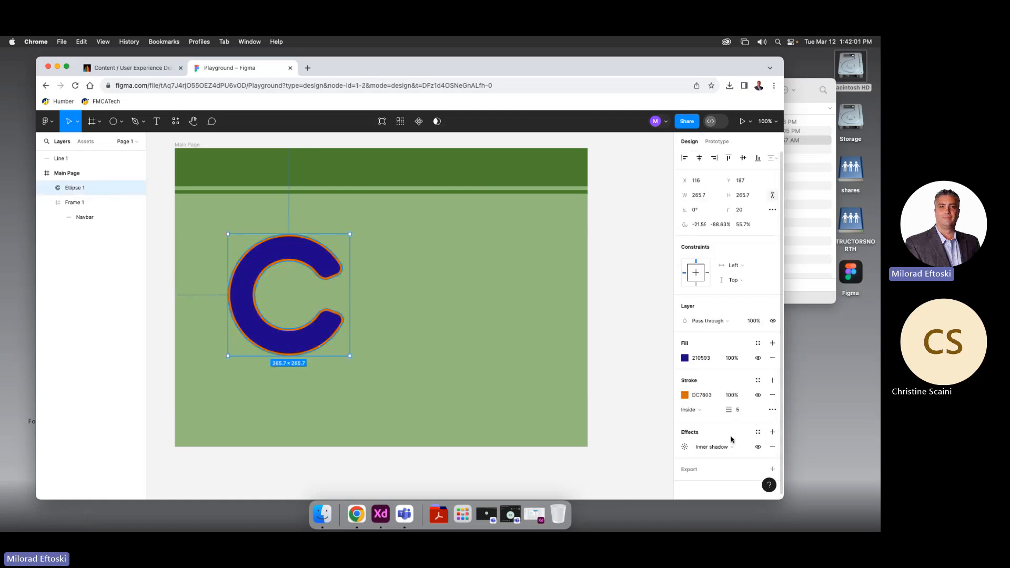
pyautogui.scroll(-1, 731, 468)
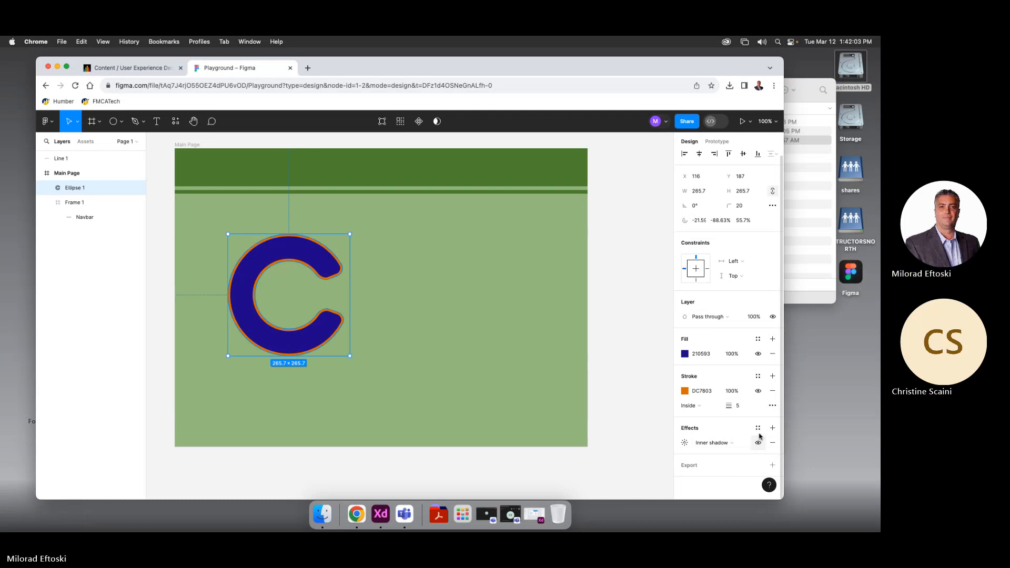
pyautogui.click(734, 443)
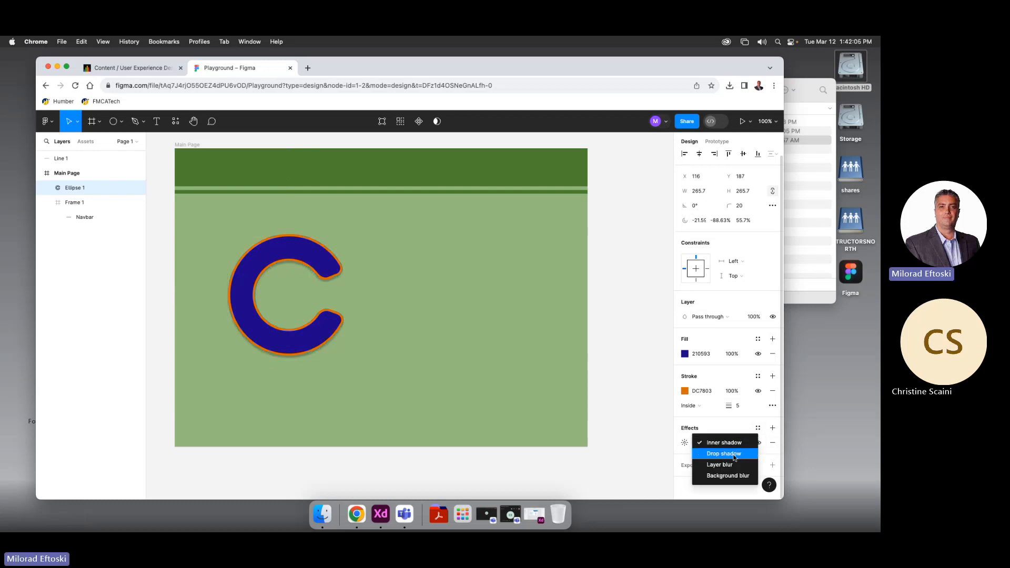
pyautogui.click(717, 453)
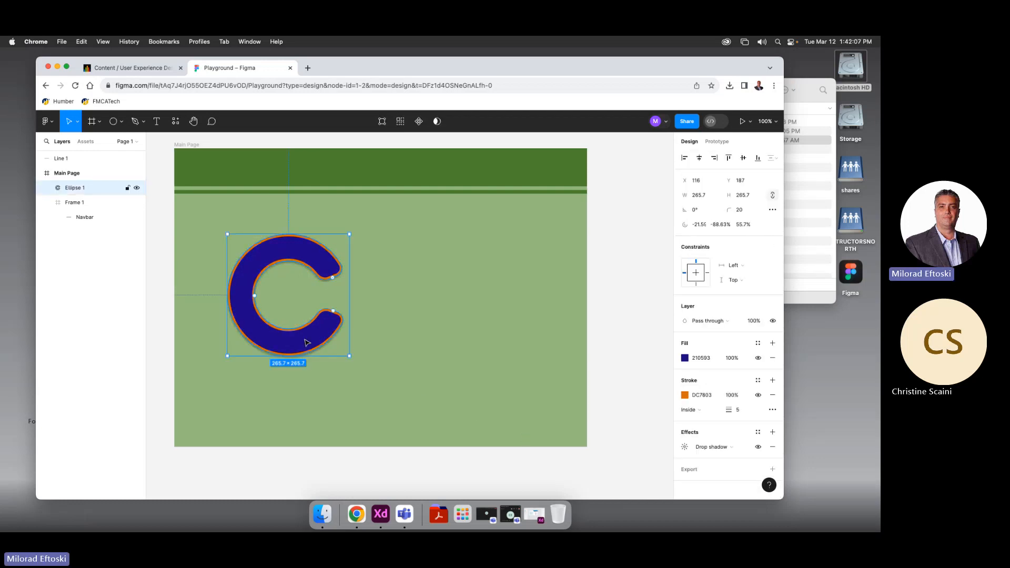
pyautogui.moveTo(307, 343); pyautogui.dragTo(281, 338)
# Delete the C, then draw a polygon triangle sized 229×216 in the frame
pyautogui.press('Delete')
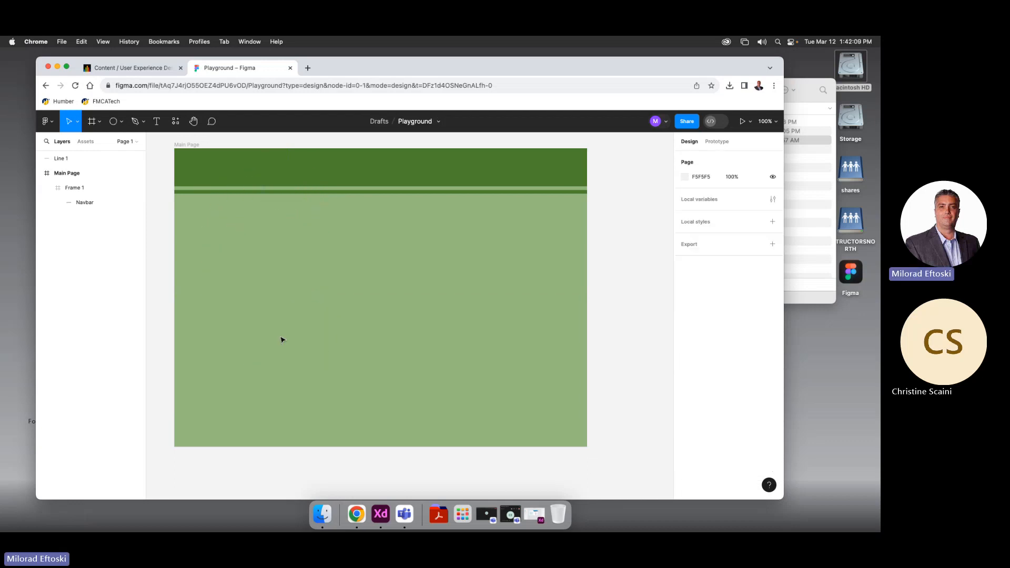
pyautogui.click(143, 121)
pyautogui.click(121, 122)
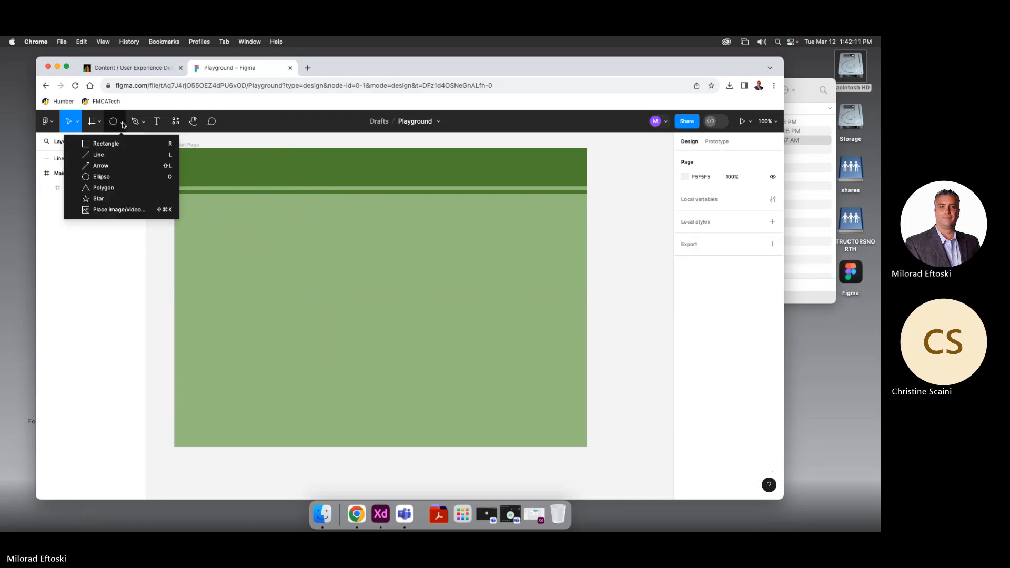
pyautogui.click(119, 190)
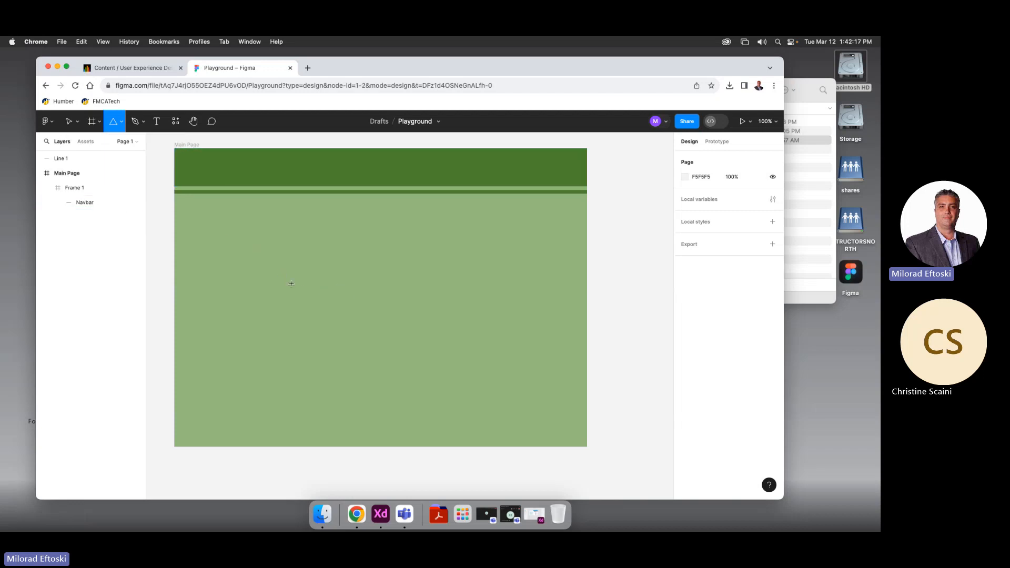
pyautogui.moveTo(280, 274); pyautogui.dragTo(403, 403)
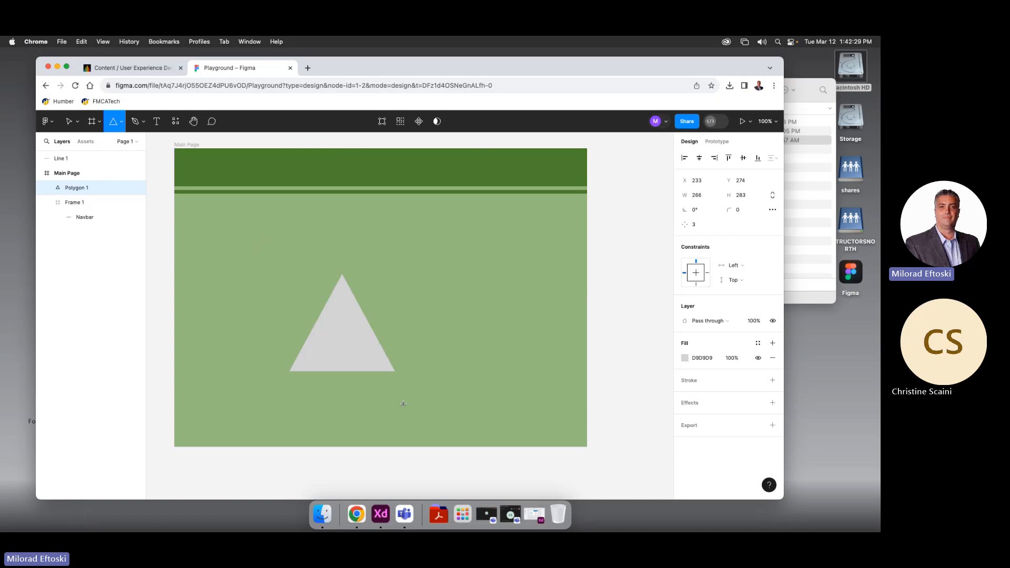
pyautogui.moveTo(403, 404); pyautogui.dragTo(386, 372)
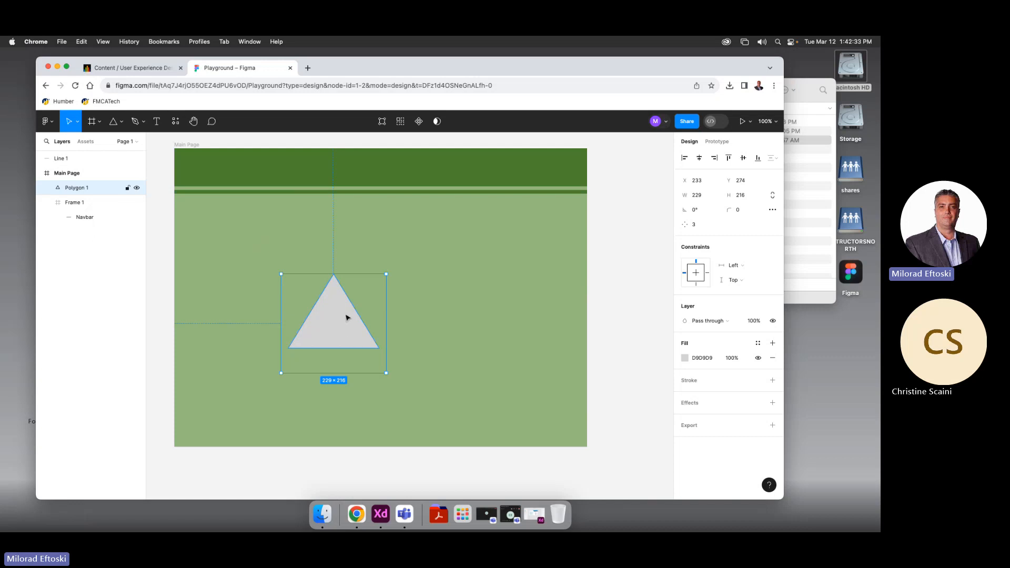
pyautogui.moveTo(345, 315); pyautogui.dragTo(356, 297)
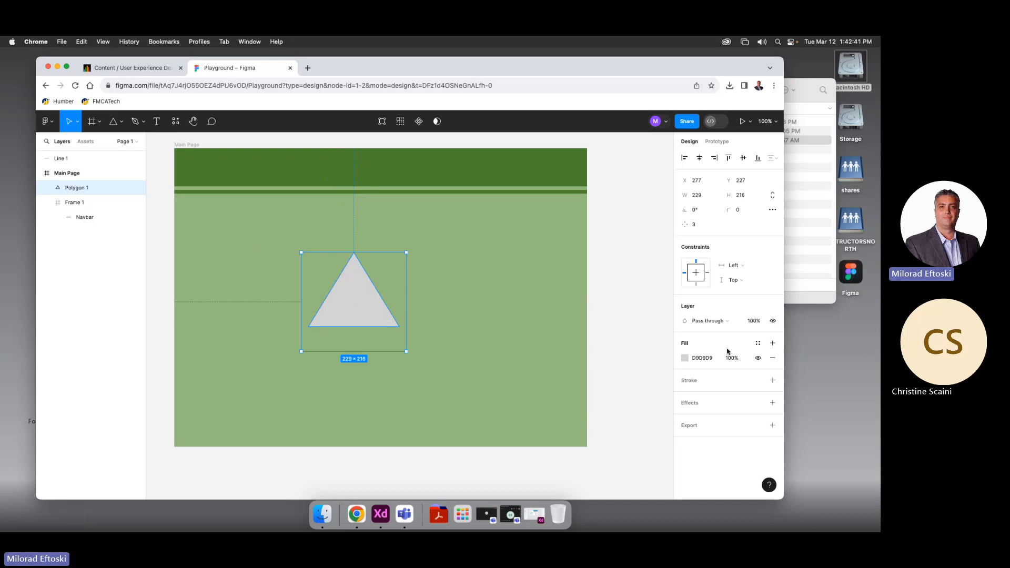
pyautogui.moveTo(368, 298)
pyautogui.mouseDown()
pyautogui.moveTo(382, 294)
pyautogui.moveTo(364, 290)
pyautogui.mouseUp()
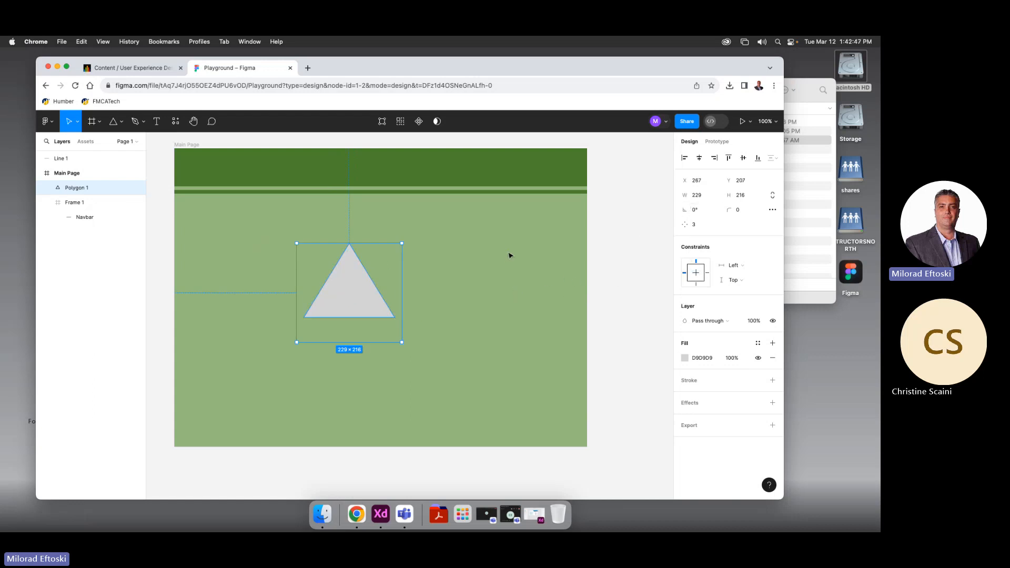
# Increase the polygon's point count to six to make a hexagon, and reposition it
pyautogui.click(419, 317)
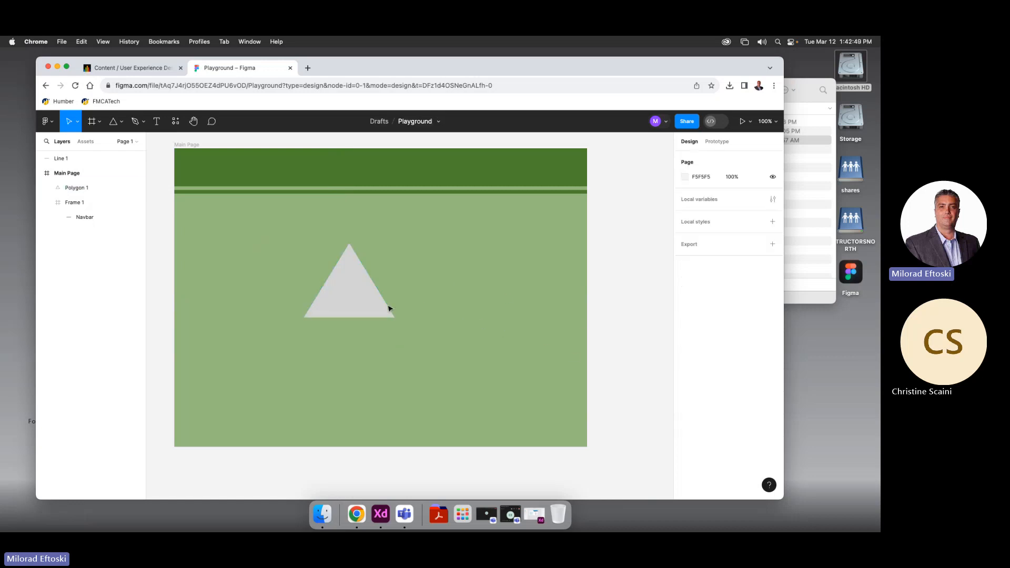
pyautogui.click(378, 307)
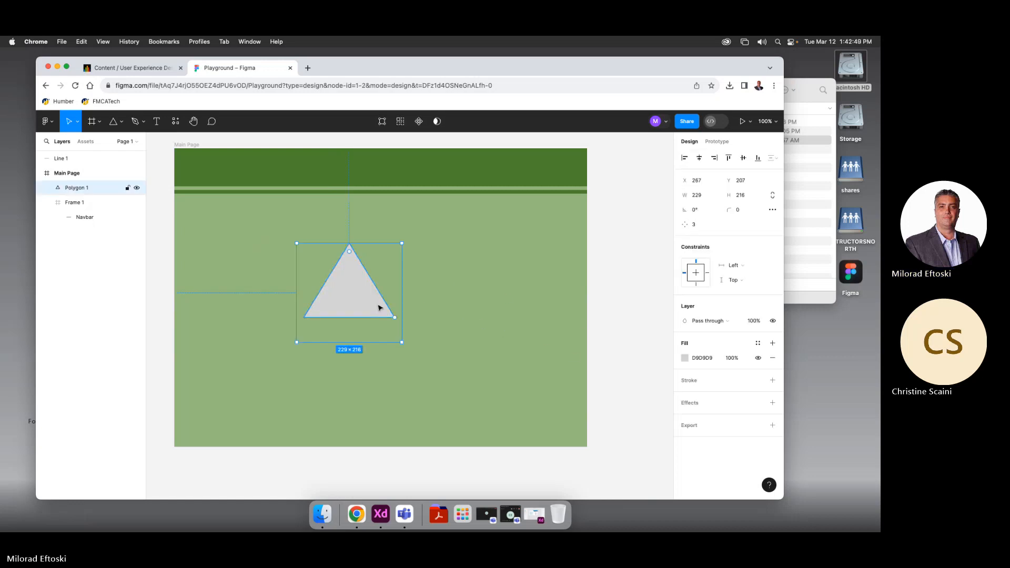
pyautogui.click(693, 225)
pyautogui.moveTo(684, 225); pyautogui.dragTo(713, 225)
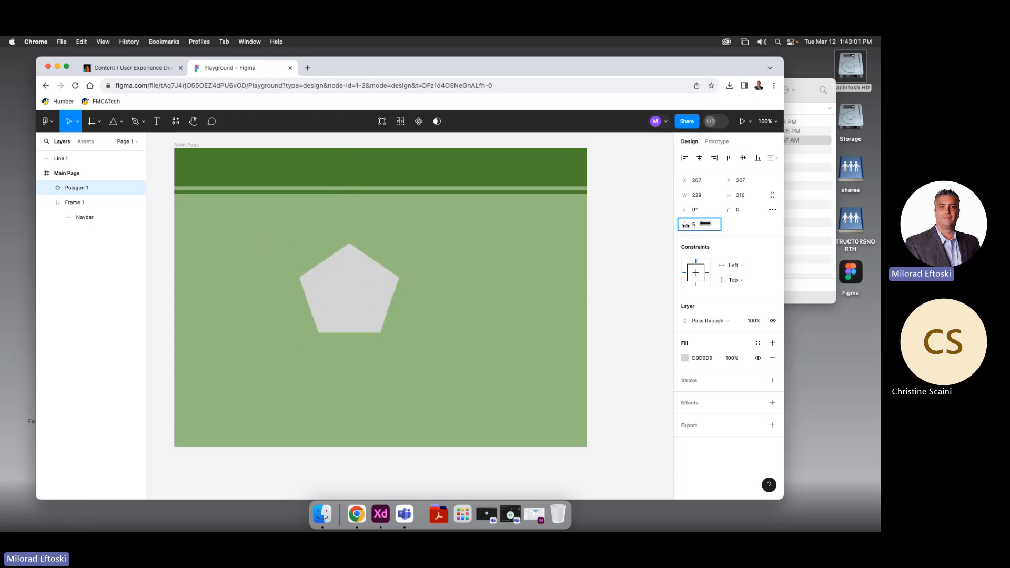
pyautogui.moveTo(348, 288); pyautogui.dragTo(393, 258)
pyautogui.click(386, 281)
# Scale the three hexagons down together and move them up and left
pyautogui.click(492, 330)
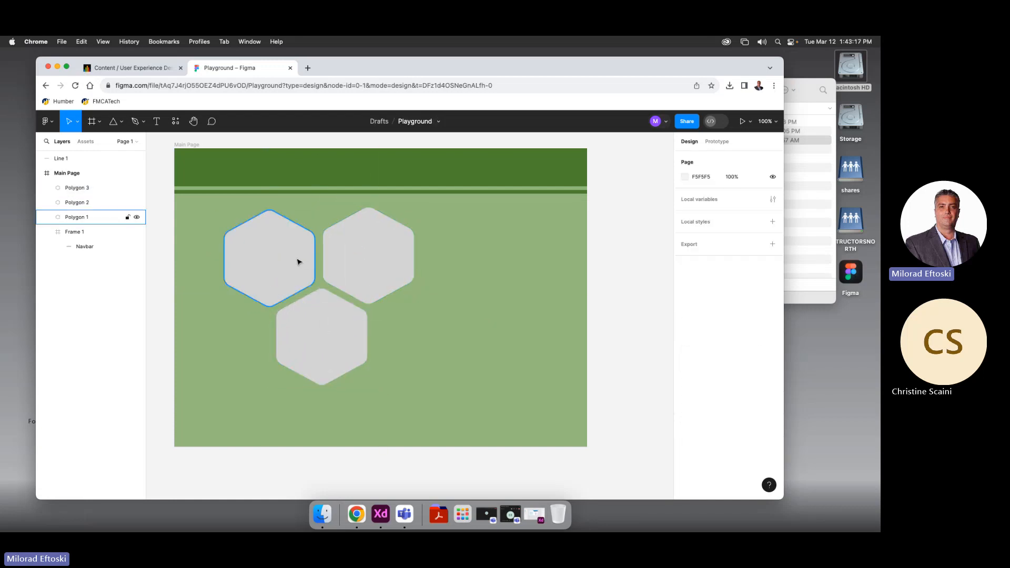
pyautogui.moveTo(416, 364); pyautogui.dragTo(248, 232)
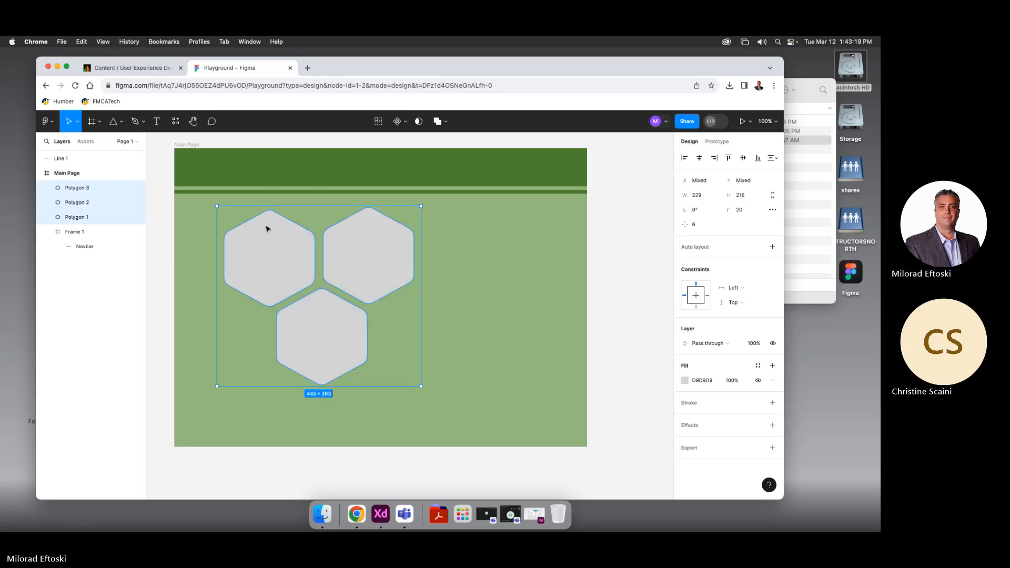
pyautogui.moveTo(421, 386); pyautogui.dragTo(351, 324)
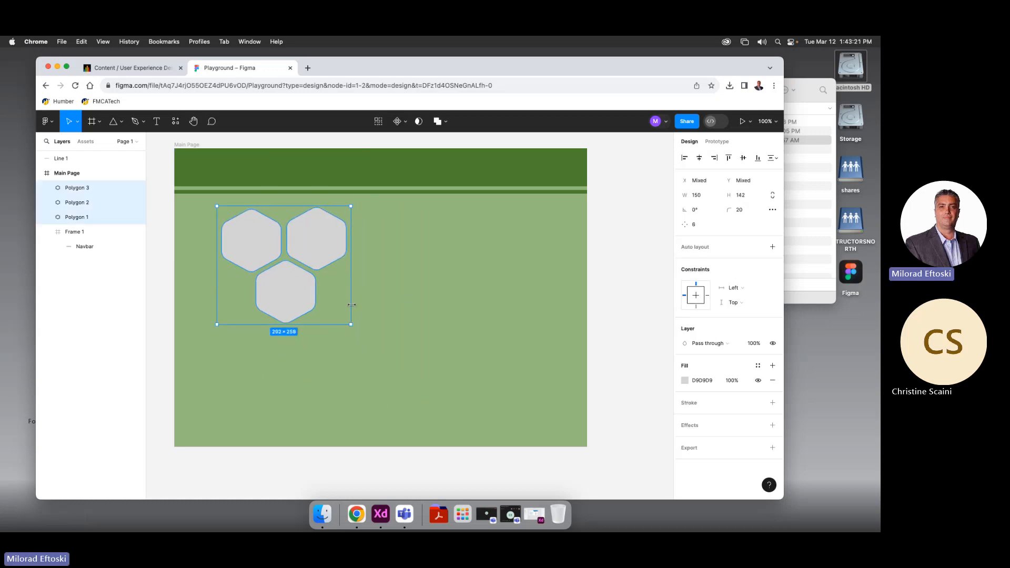
pyautogui.moveTo(287, 292); pyautogui.dragTo(258, 288)
pyautogui.moveTo(254, 289); pyautogui.dragTo(342, 293)
pyautogui.press('super+z')
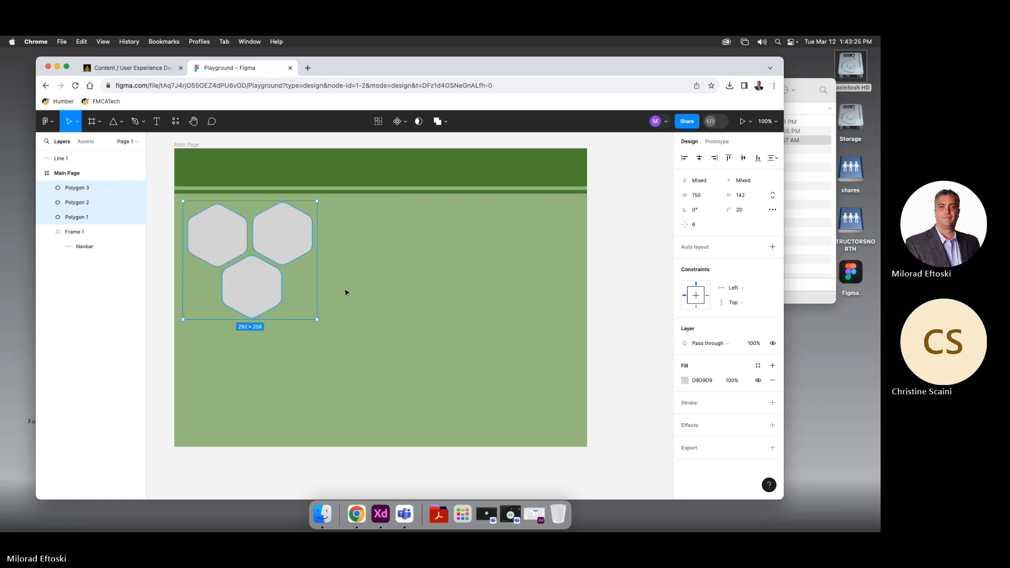
# Delete the top-right hexagon, then repeat the staggered pair across the frame with Alt-drag and Cmd+D
pyautogui.click(281, 236)
pyautogui.press('Delete')
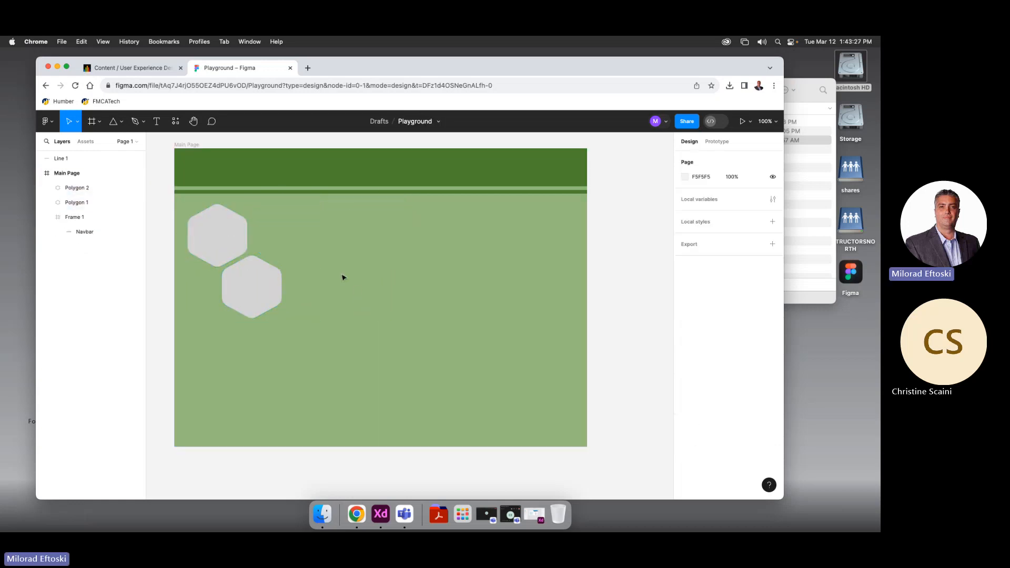
pyautogui.click(266, 287)
pyautogui.keyDown('shift'); pyautogui.click(227, 239); pyautogui.keyUp('shift')
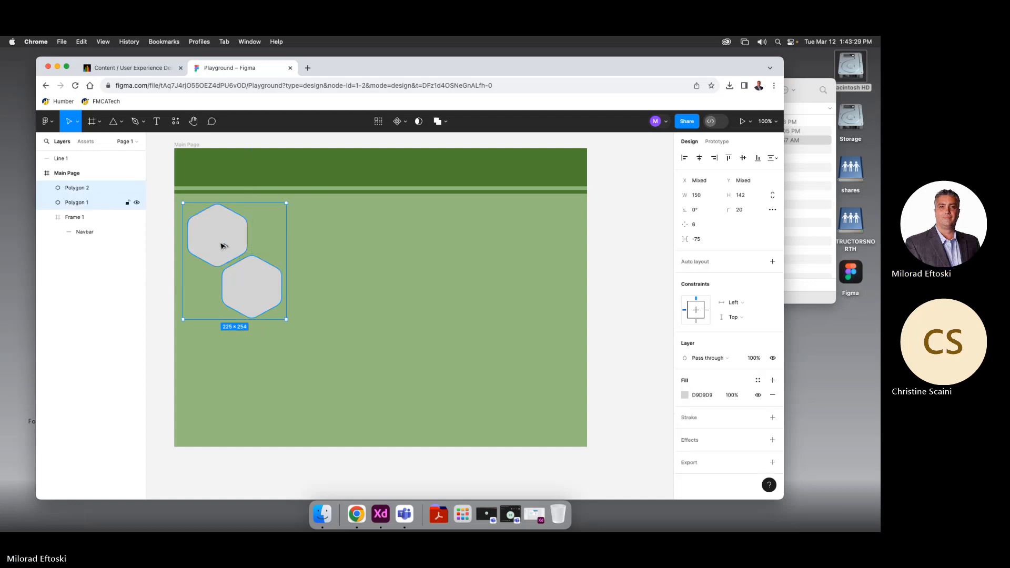
pyautogui.moveTo(227, 240); pyautogui.dragTo(293, 247)
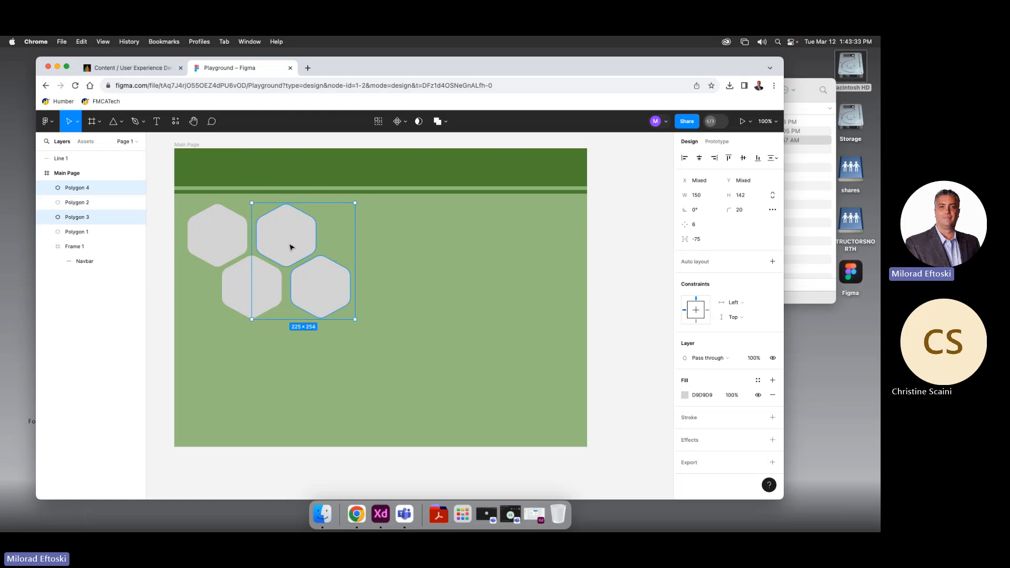
pyautogui.press('super+d')
pyautogui.press('super+d')
pyautogui.press('super+d')
pyautogui.press('super+d')
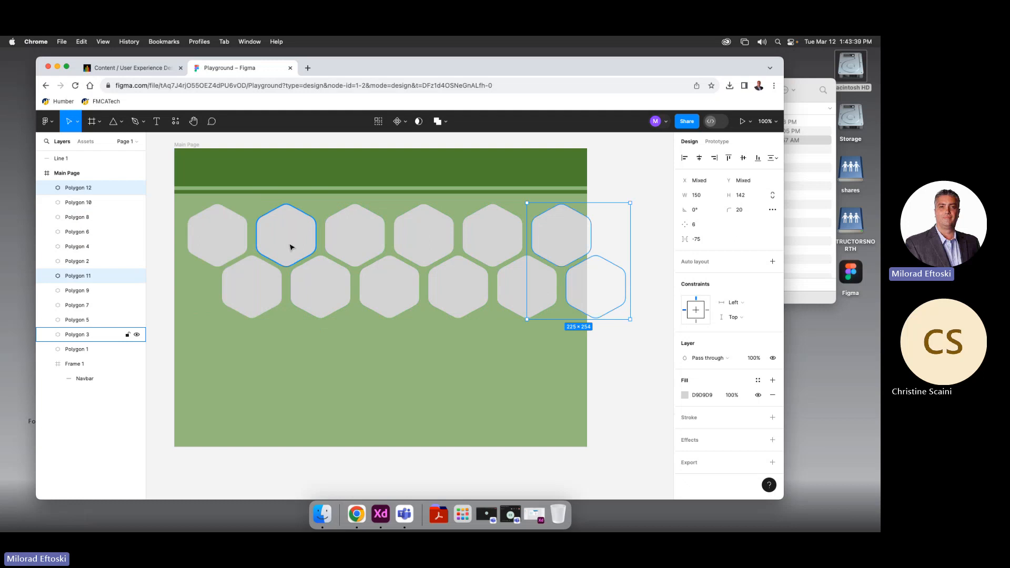
pyautogui.moveTo(595, 340); pyautogui.dragTo(194, 245)
pyautogui.click(289, 371)
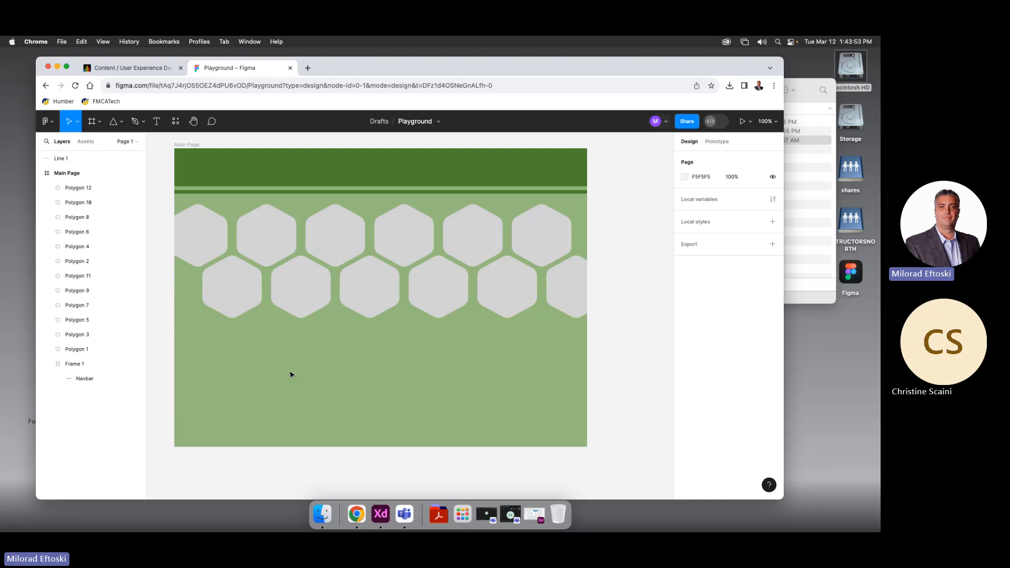
pyautogui.click(808, 178)
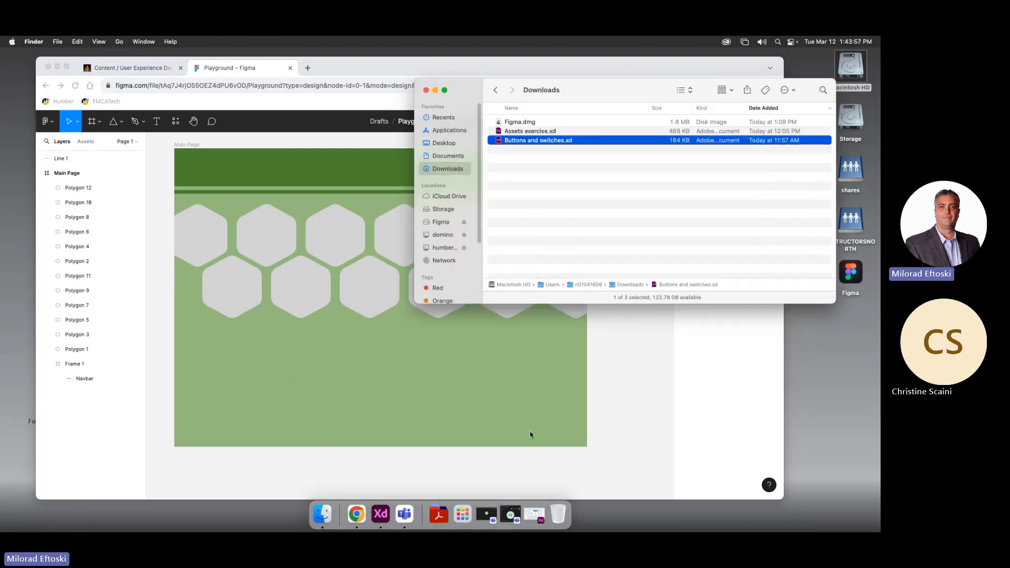
# Search Google for 'images' in a new tab and show the Images results
pyautogui.click(669, 442)
pyautogui.click(308, 68)
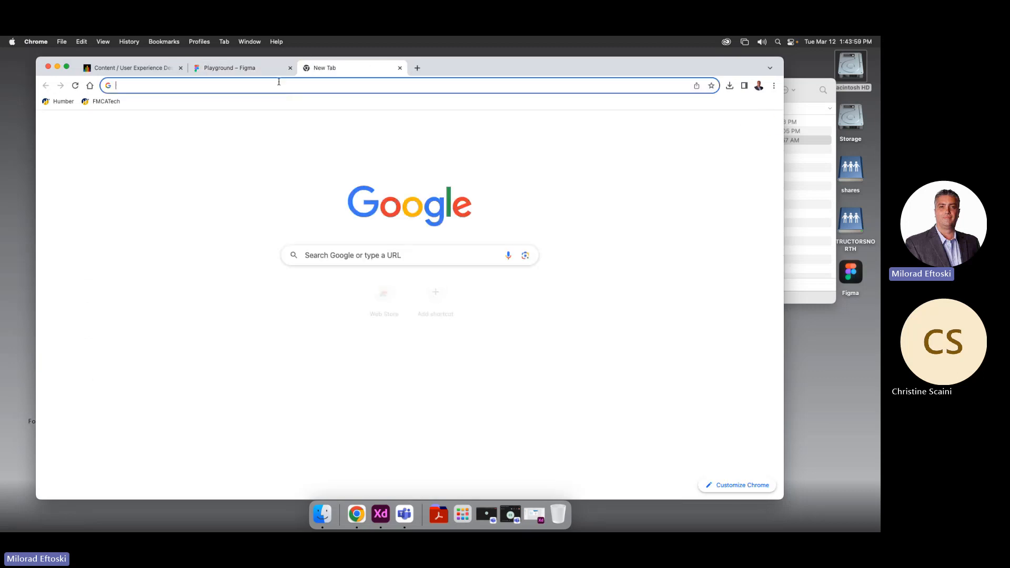
pyautogui.write('images')
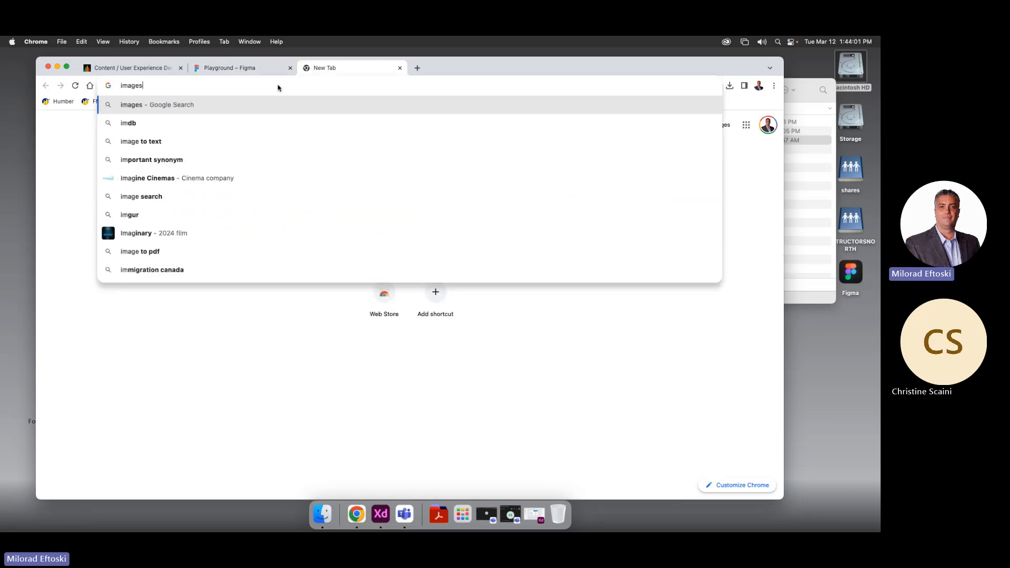
pyautogui.press('Return')
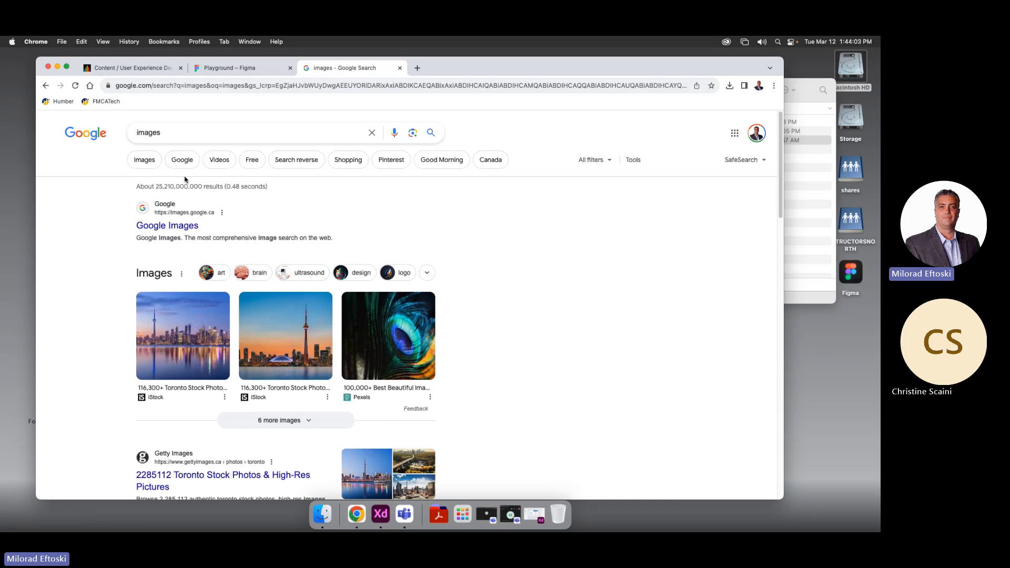
pyautogui.click(149, 159)
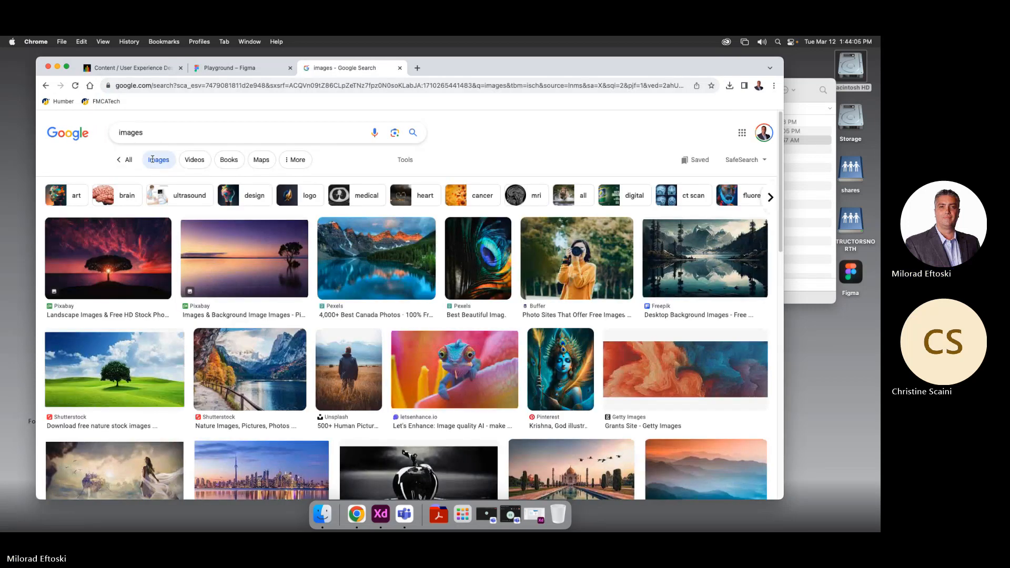
# Save the mountain lake, man-in-field and autumn lakeside path photos to the desktop
pyautogui.click(392, 268)
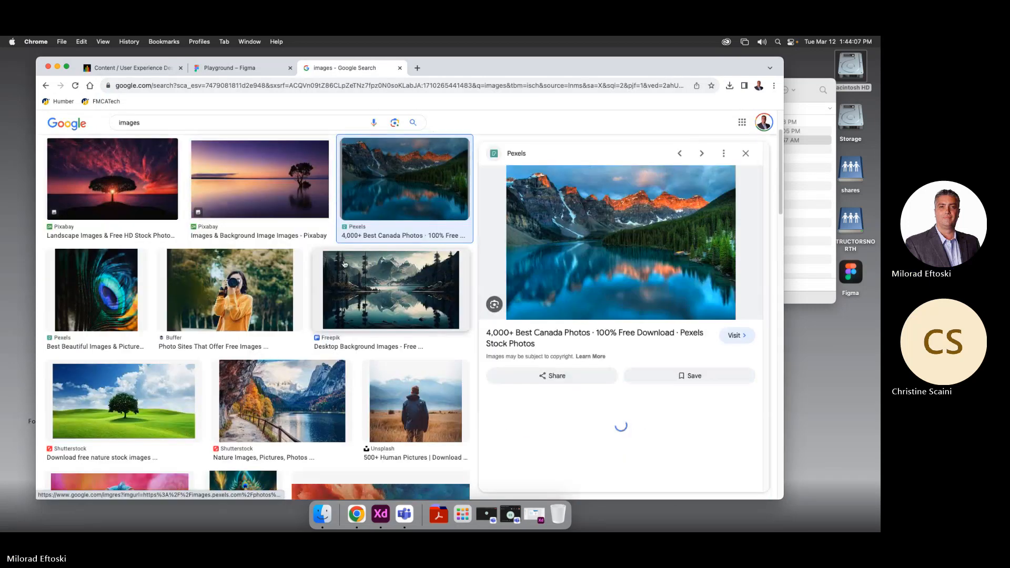
pyautogui.moveTo(612, 233); pyautogui.dragTo(837, 368)
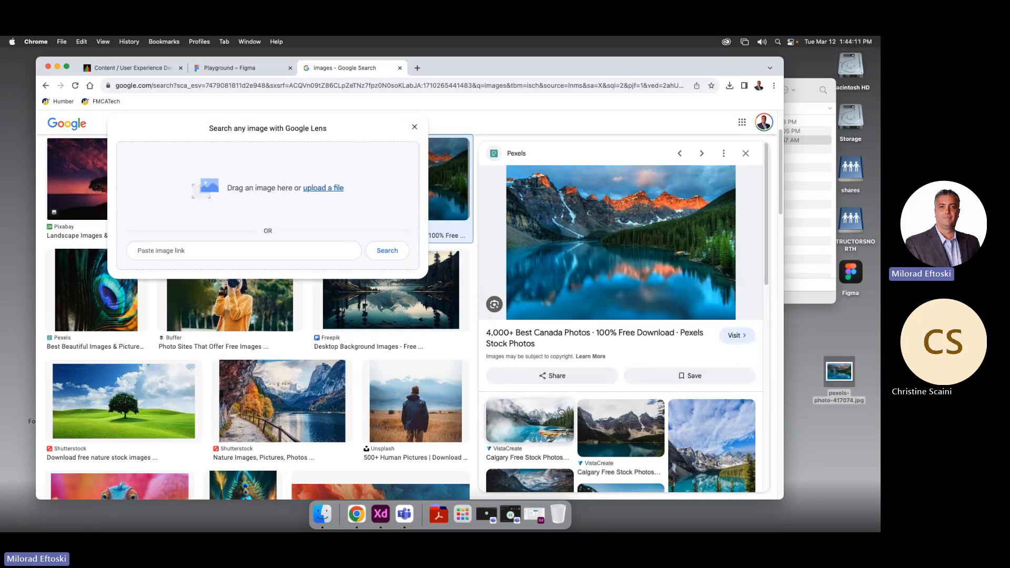
pyautogui.click(422, 406)
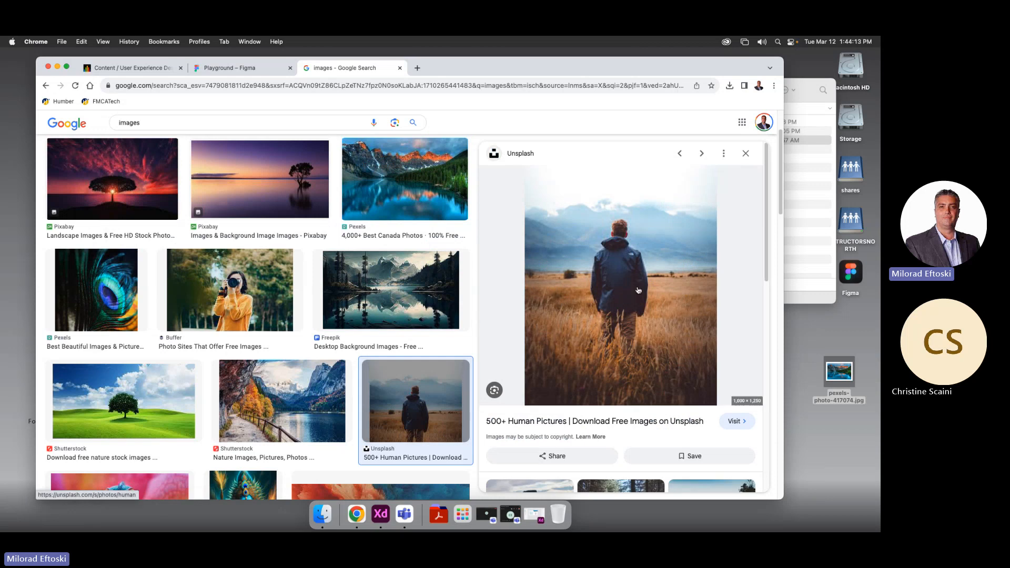
pyautogui.moveTo(638, 291); pyautogui.dragTo(841, 455)
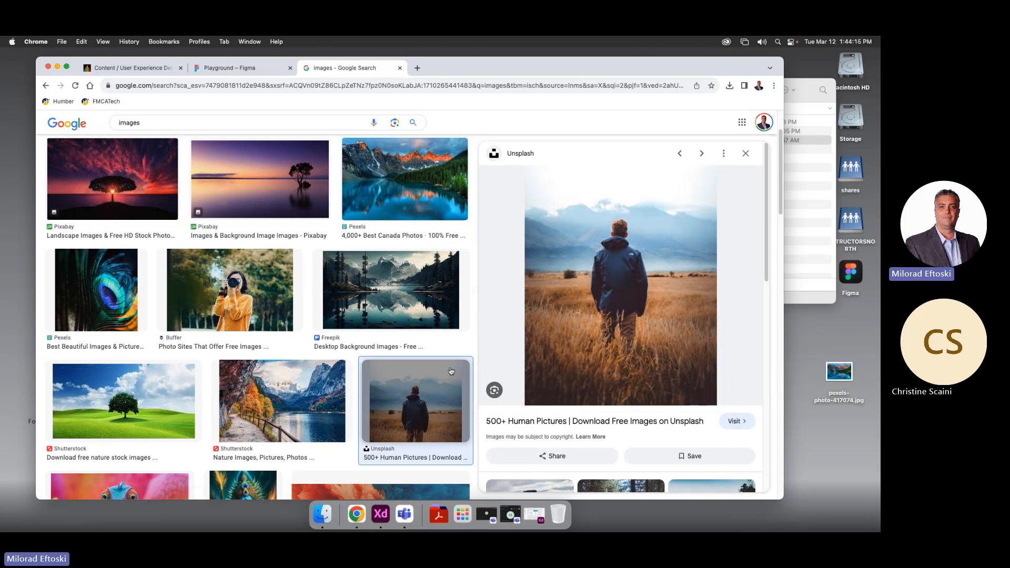
pyautogui.click(282, 401)
pyautogui.moveTo(499, 333); pyautogui.dragTo(818, 340)
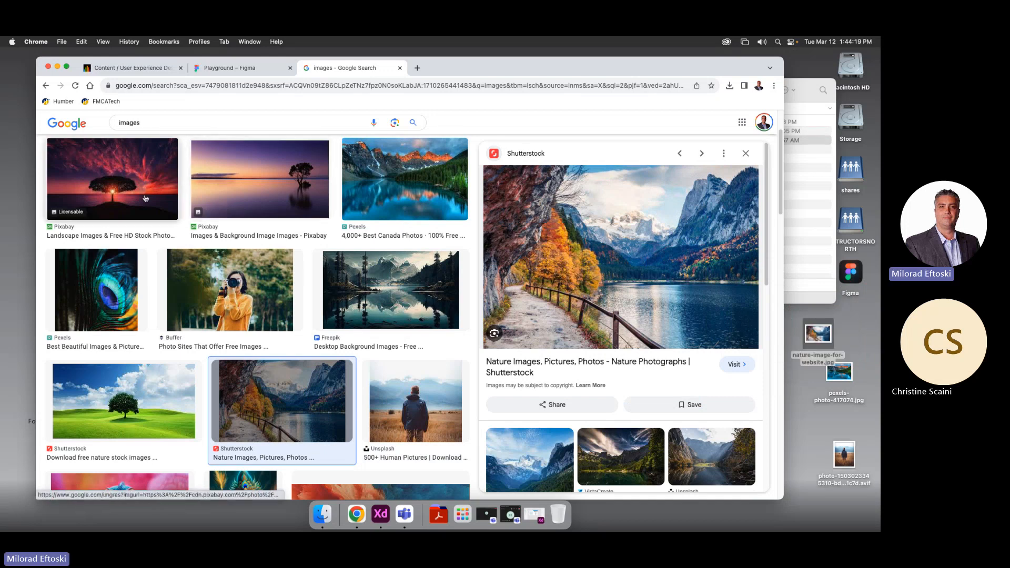
# Save the red-sky lone tree, woman-with-camera and chameleon photos to the desktop
pyautogui.click(112, 179)
pyautogui.moveTo(621, 253); pyautogui.dragTo(813, 421)
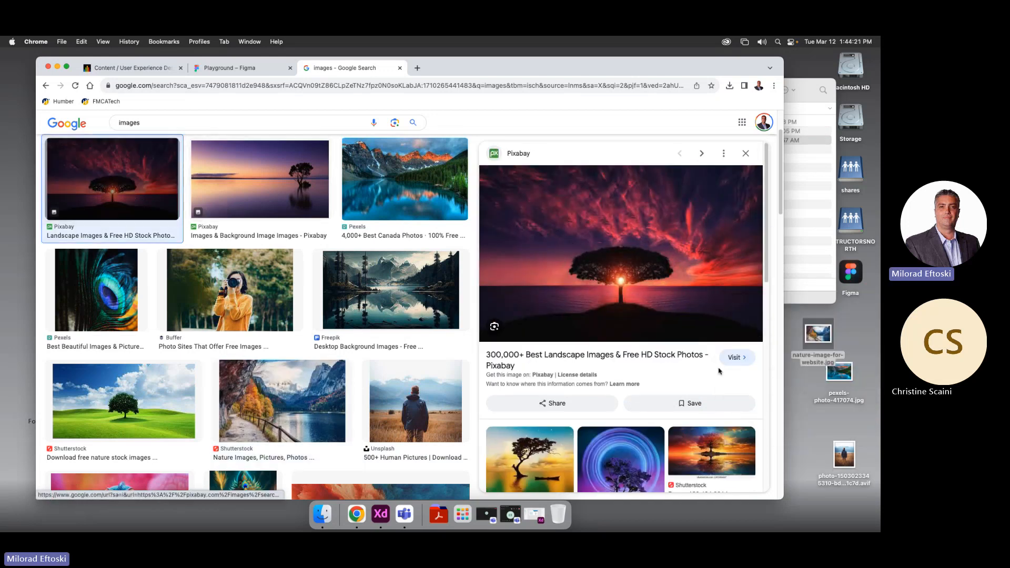
pyautogui.click(259, 281)
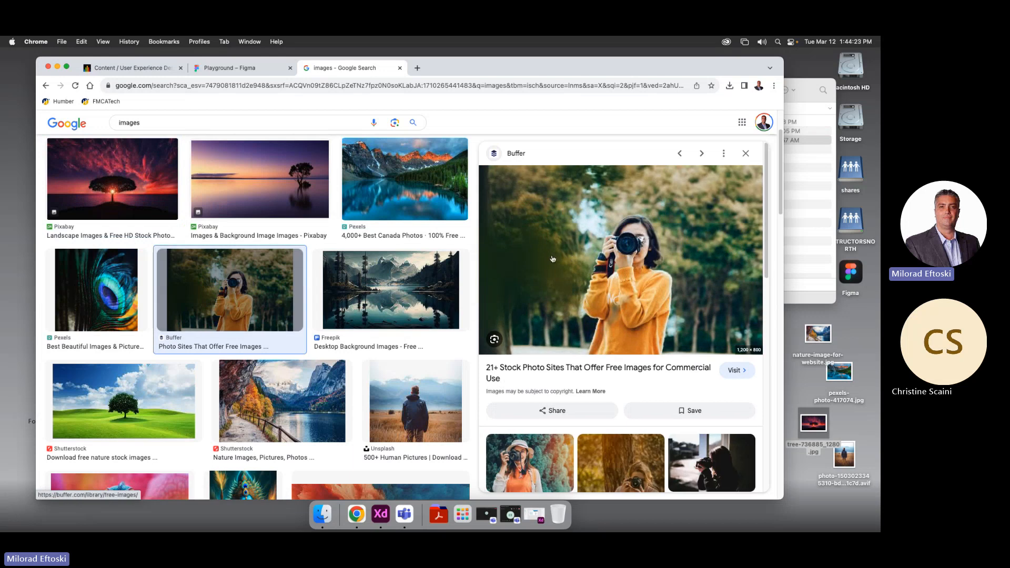
pyautogui.moveTo(559, 248); pyautogui.dragTo(864, 326)
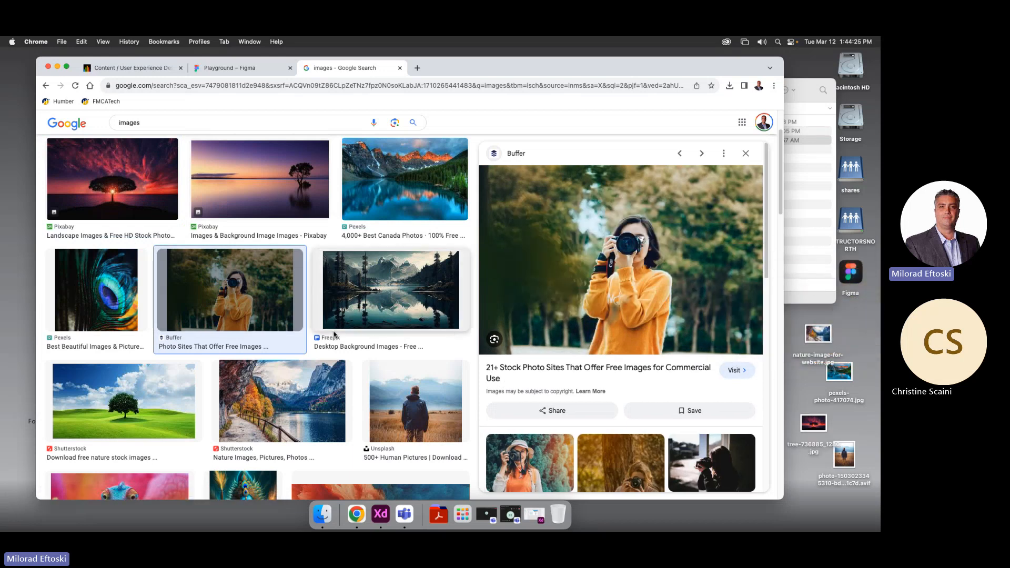
pyautogui.scroll(-3, 292, 396)
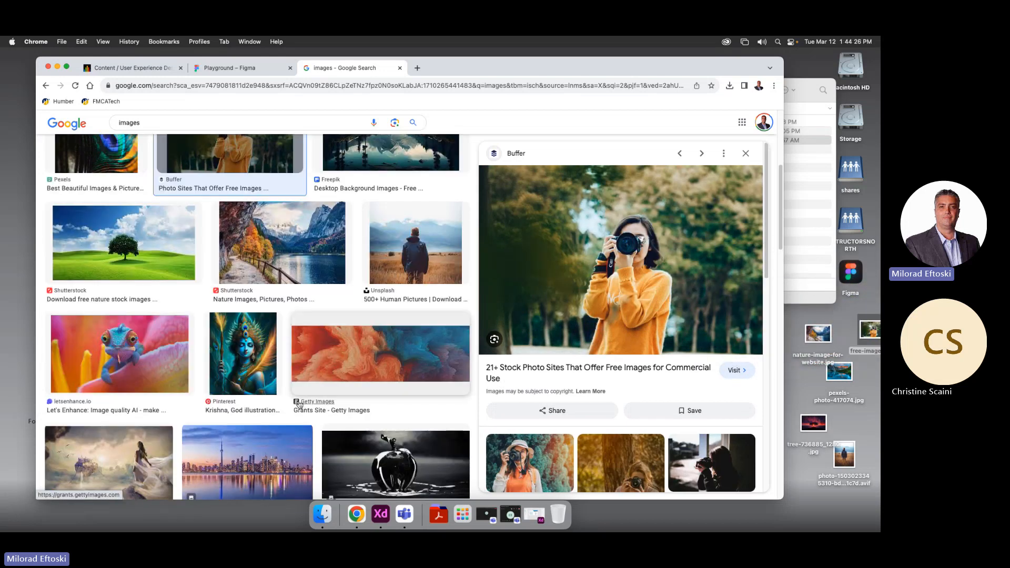
pyautogui.click(132, 375)
pyautogui.moveTo(639, 273); pyautogui.dragTo(803, 387)
pyautogui.click(400, 68)
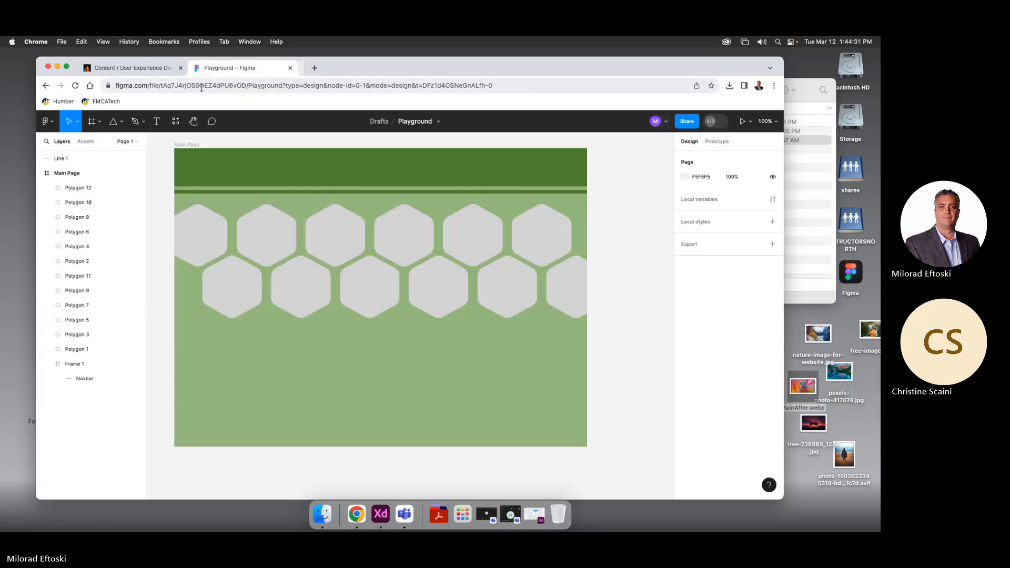
pyautogui.moveTo(380, 75); pyautogui.dragTo(358, 72)
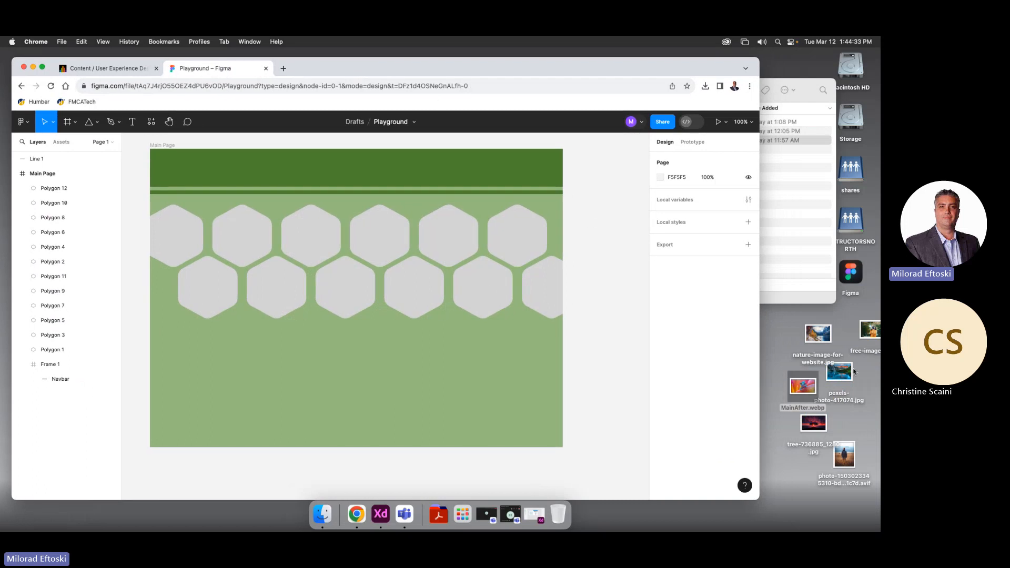
pyautogui.moveTo(781, 321); pyautogui.dragTo(880, 509)
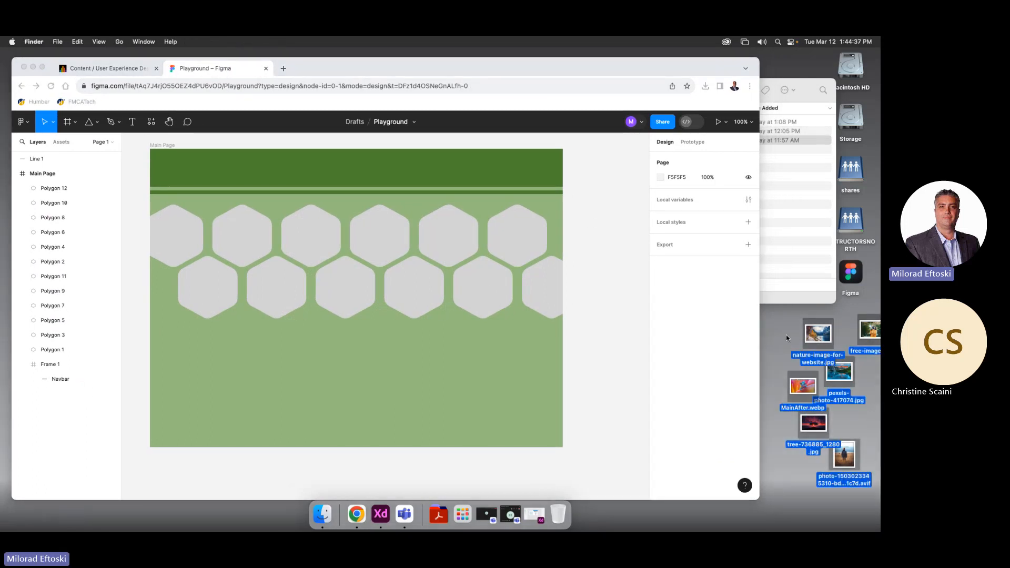
pyautogui.moveTo(818, 333); pyautogui.dragTo(540, 288)
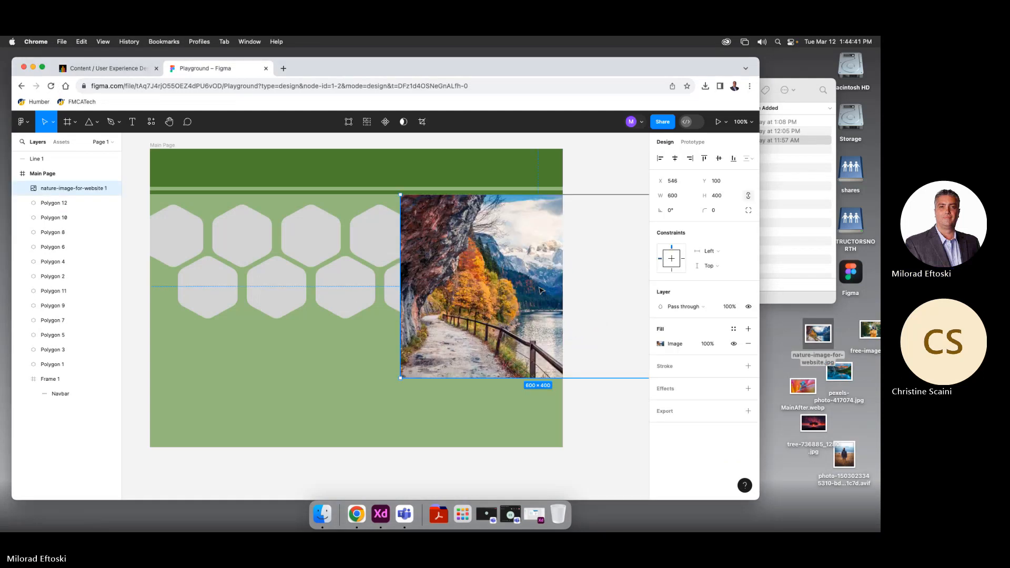
pyautogui.click(599, 434)
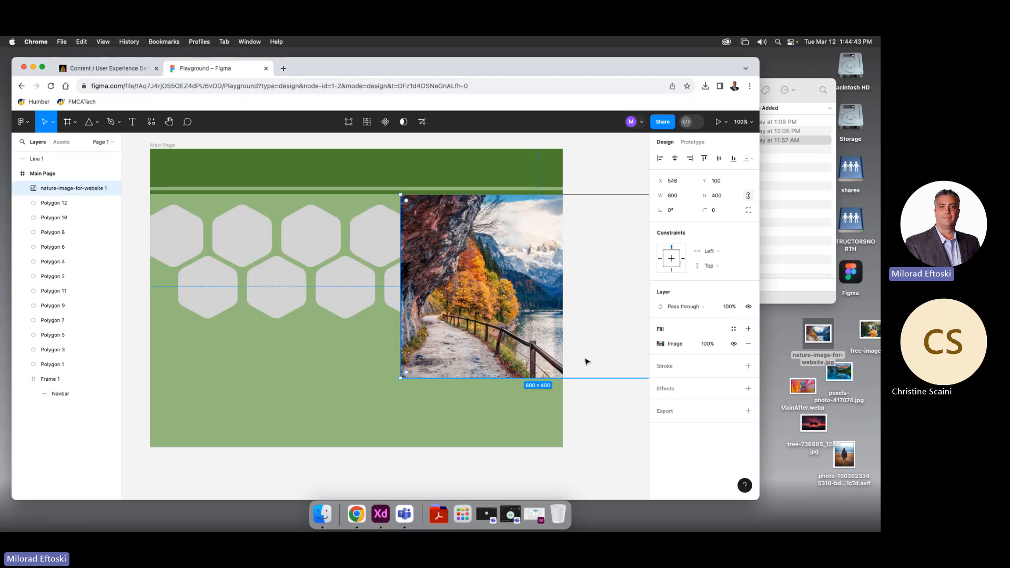
pyautogui.press('Delete')
pyautogui.click(535, 283)
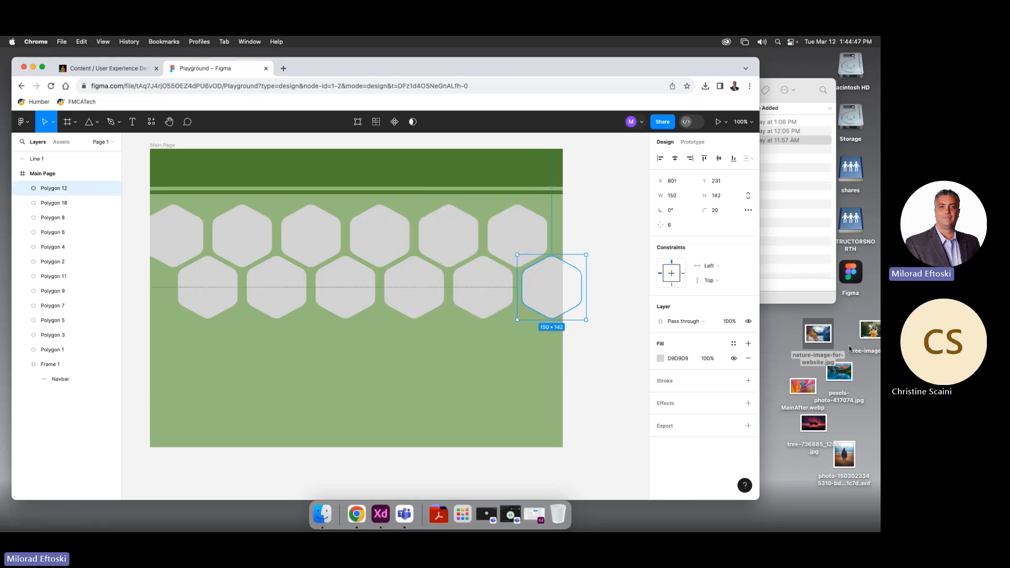
pyautogui.moveTo(818, 335); pyautogui.dragTo(562, 300)
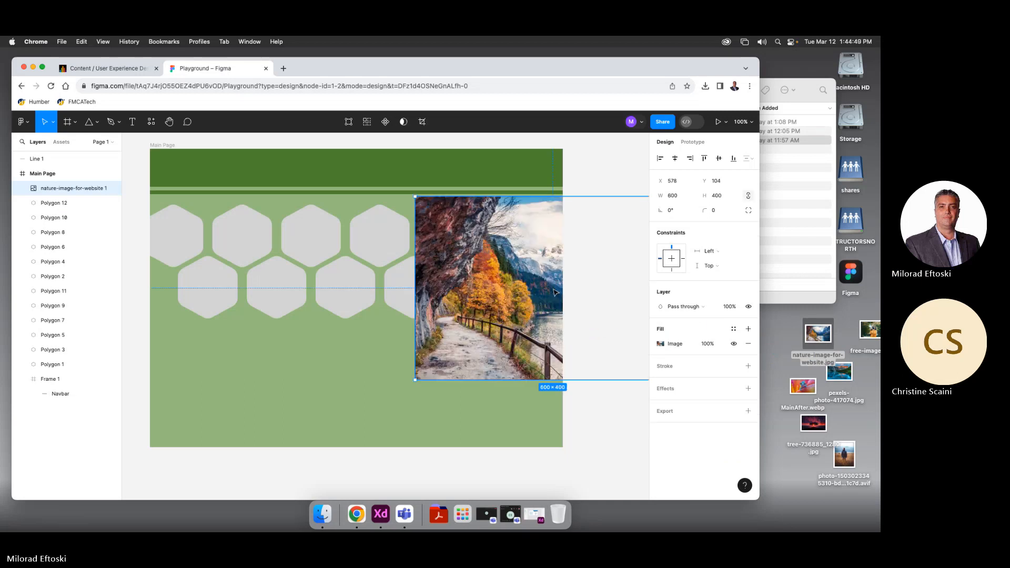
pyautogui.press('super+z')
pyautogui.click(566, 303)
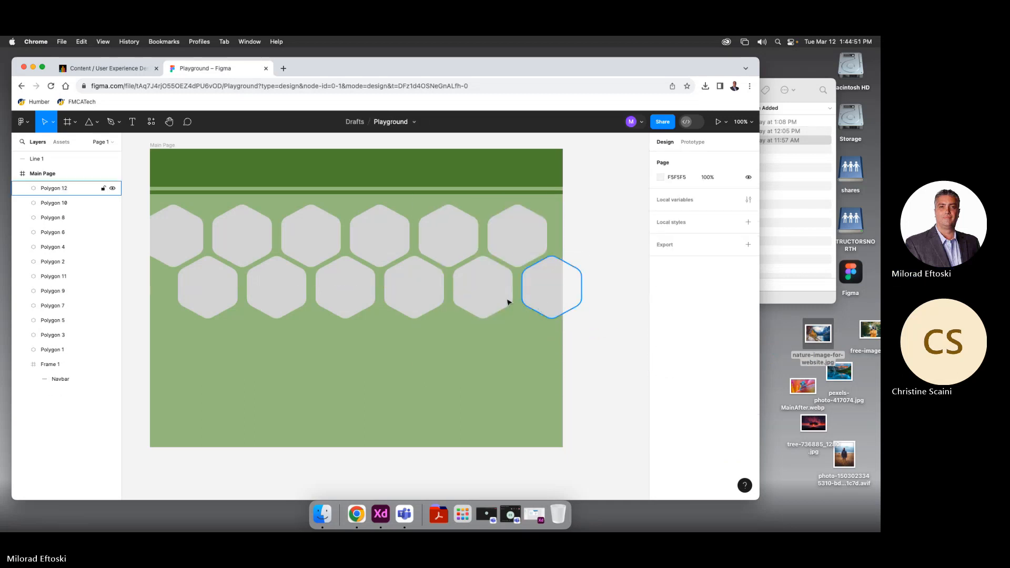
pyautogui.click(481, 300)
pyautogui.moveTo(814, 334); pyautogui.dragTo(595, 458)
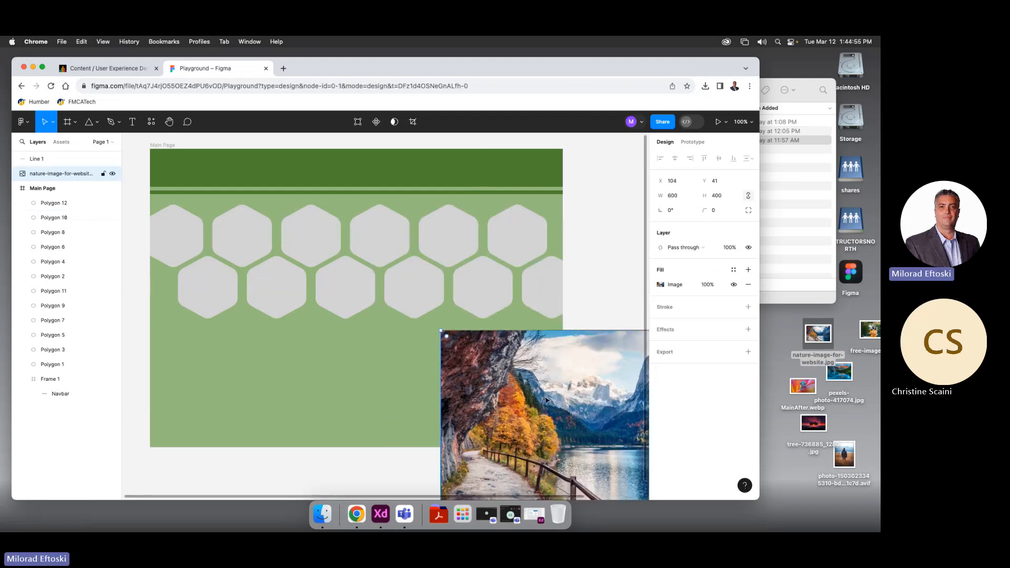
pyautogui.moveTo(550, 408); pyautogui.dragTo(531, 341)
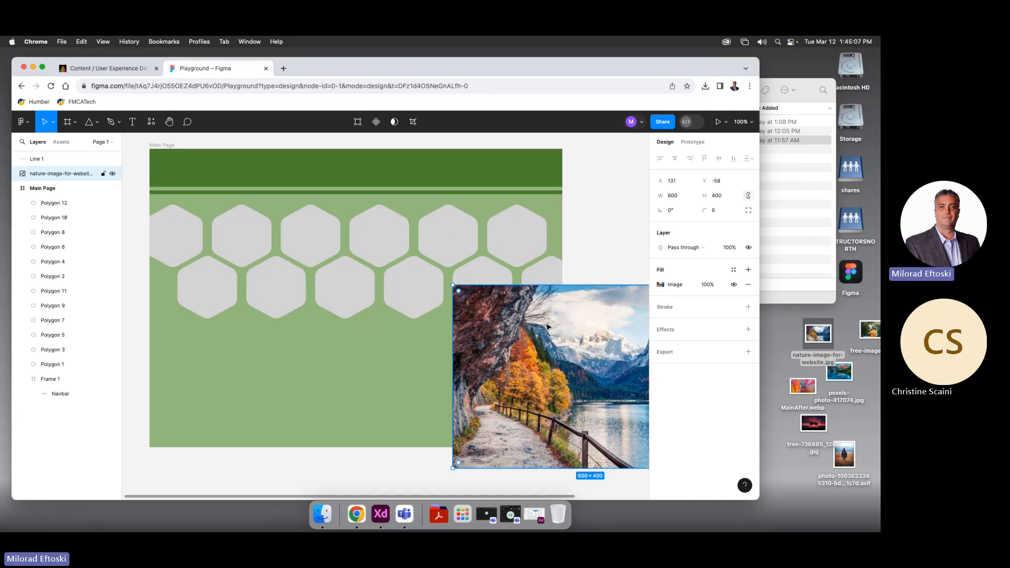
pyautogui.press('BackSpace')
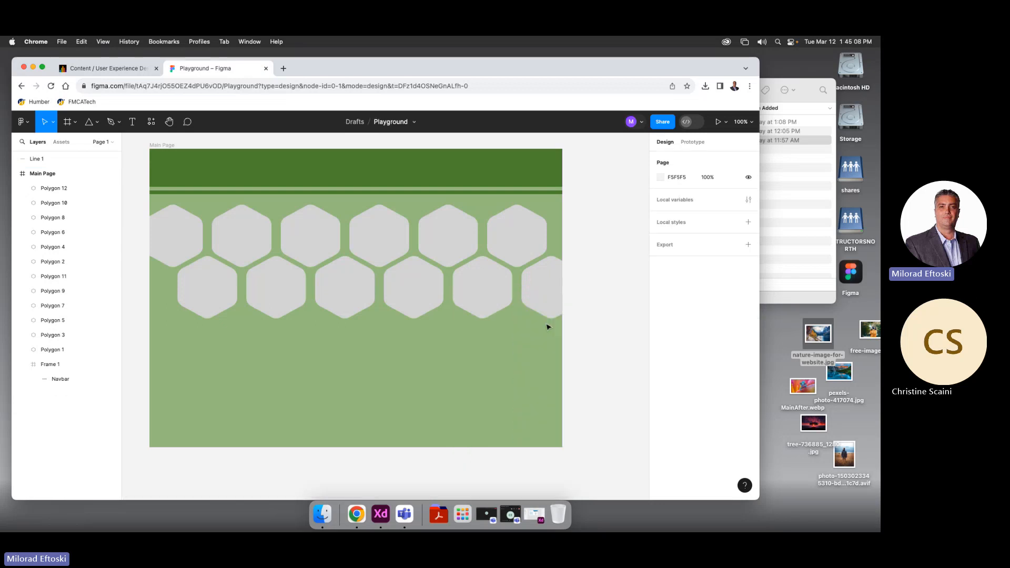
# Select the fifth lower-row hexagon and view, then dismiss, its context menu
pyautogui.click(467, 285)
pyautogui.rightClick(470, 288)
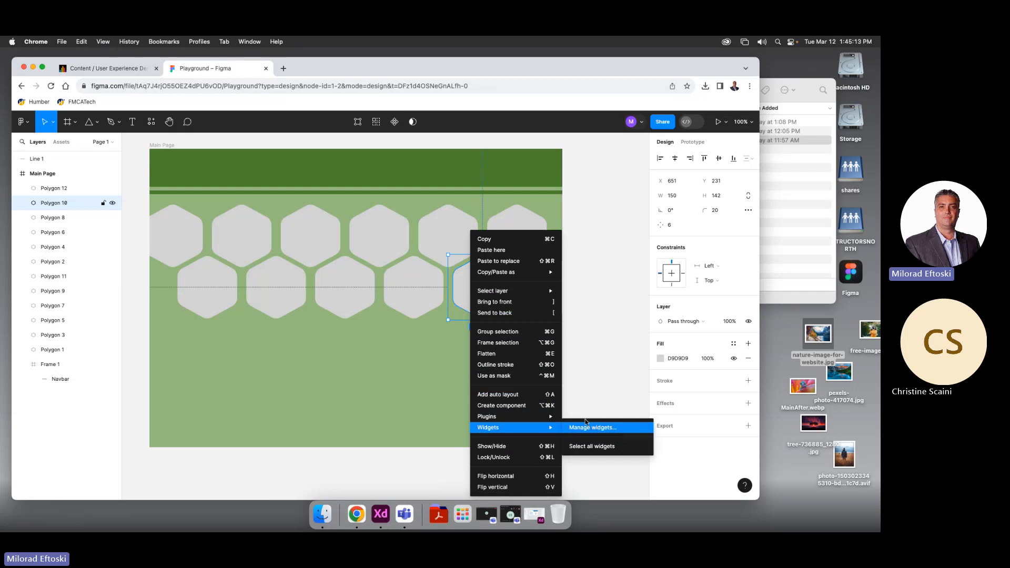
pyautogui.click(611, 316)
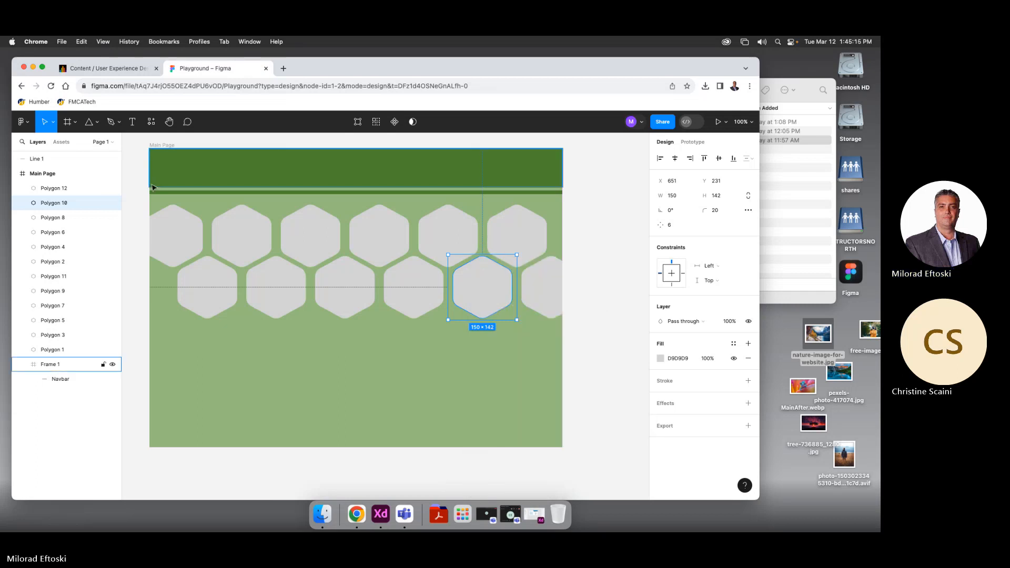
pyautogui.rightClick(485, 289)
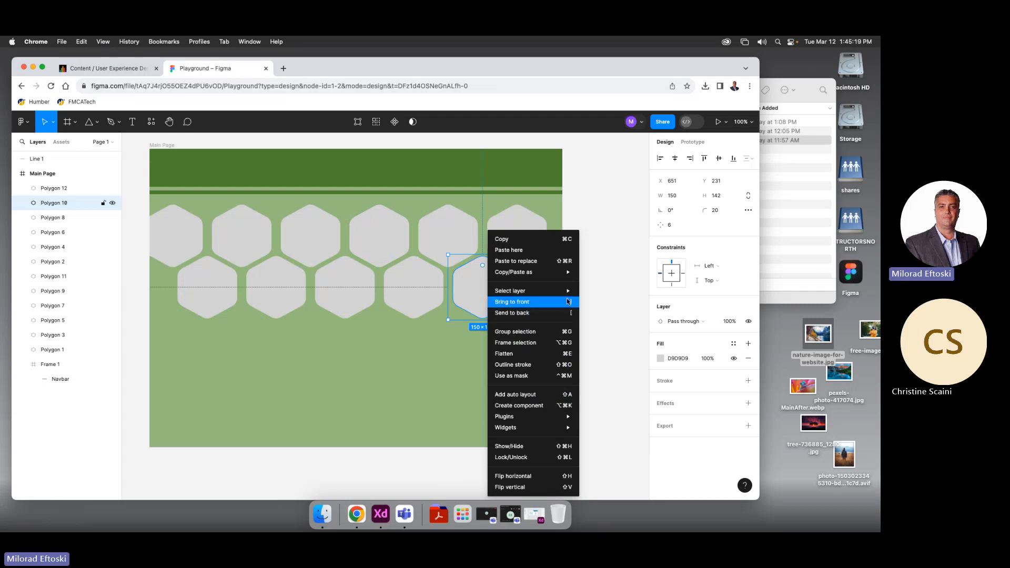
pyautogui.moveTo(545, 421)
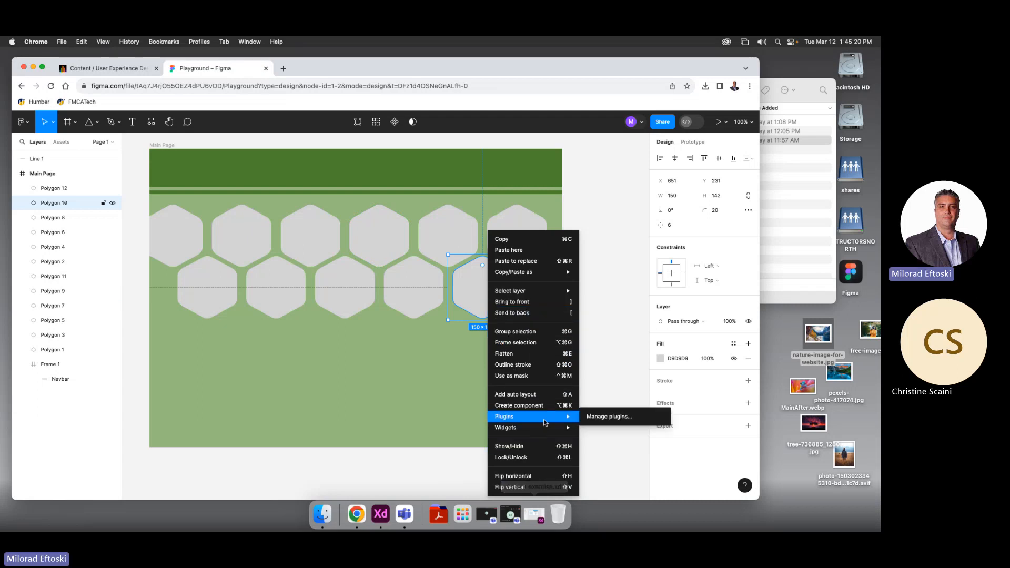
pyautogui.click(597, 403)
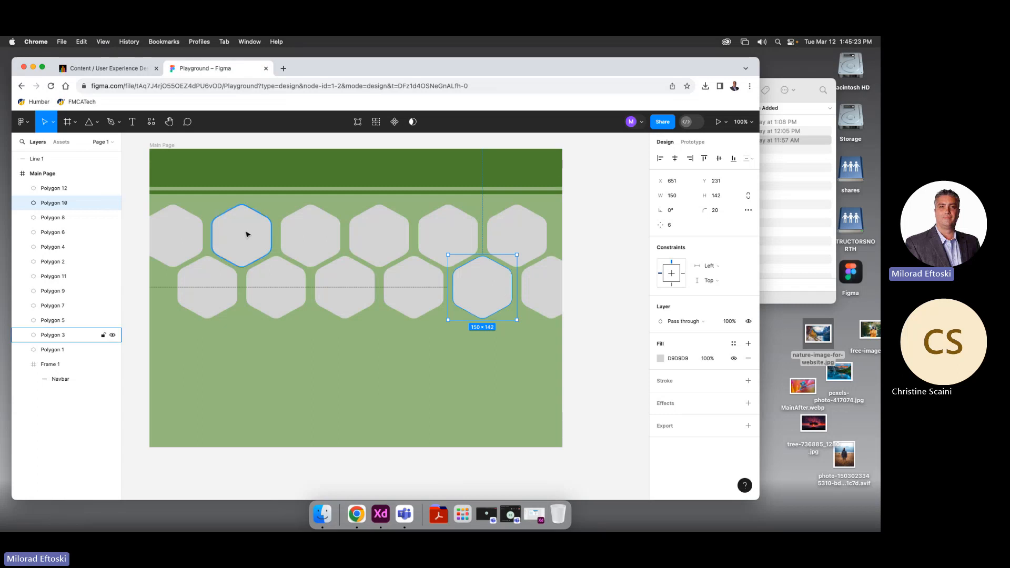
# Show Figma's main menu File submenu with the Place image… command
pyautogui.click(22, 122)
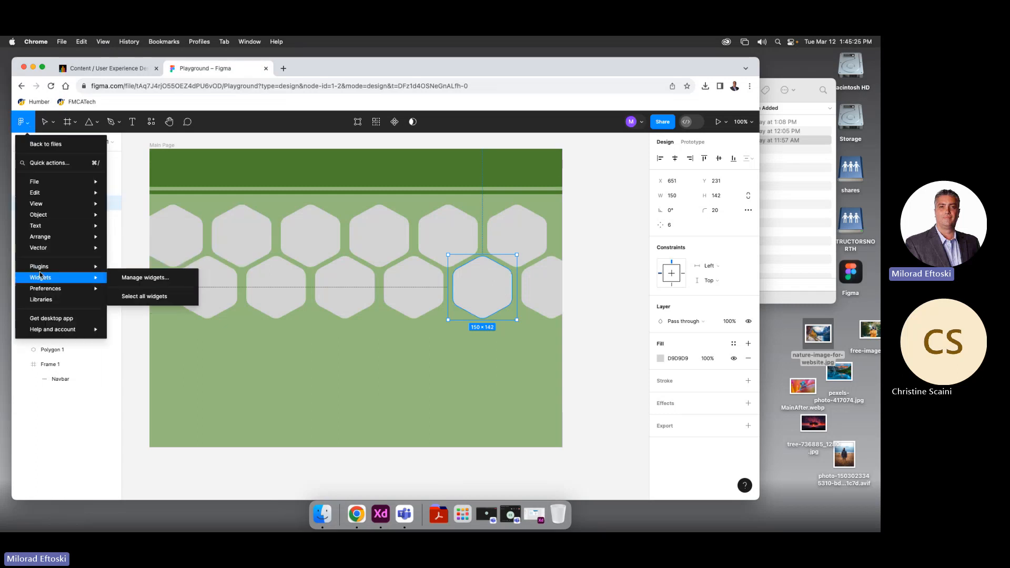
pyautogui.moveTo(53, 211)
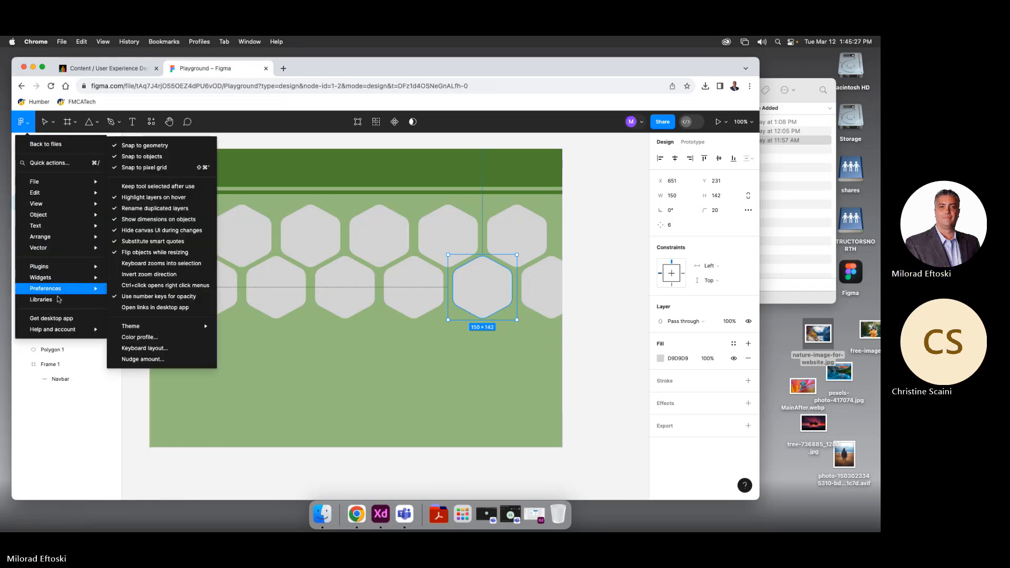
pyautogui.moveTo(58, 182)
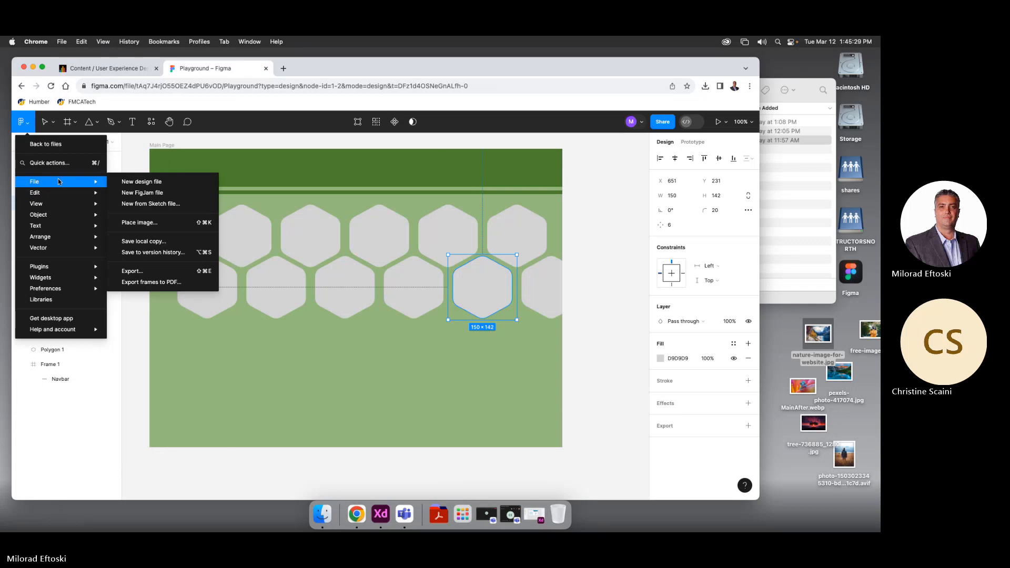
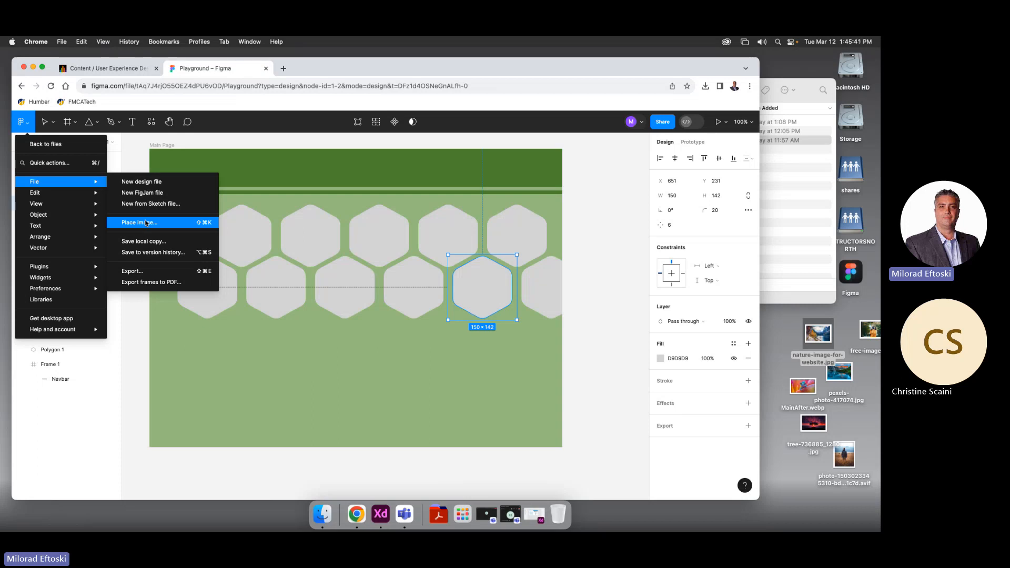
# Place free-images.jpg as a separate image over the hexagon, then delete it
pyautogui.click(146, 223)
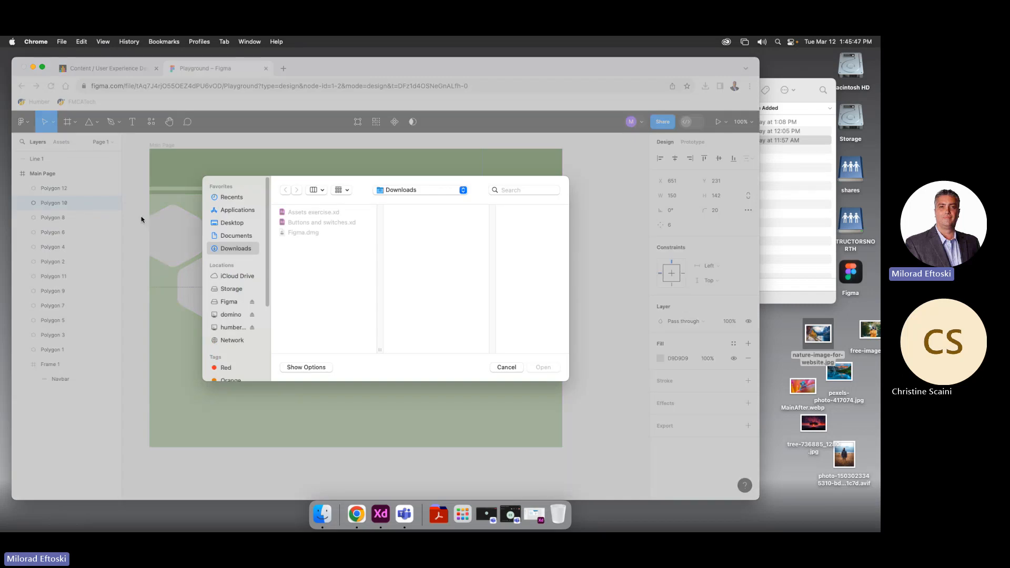
pyautogui.click(228, 223)
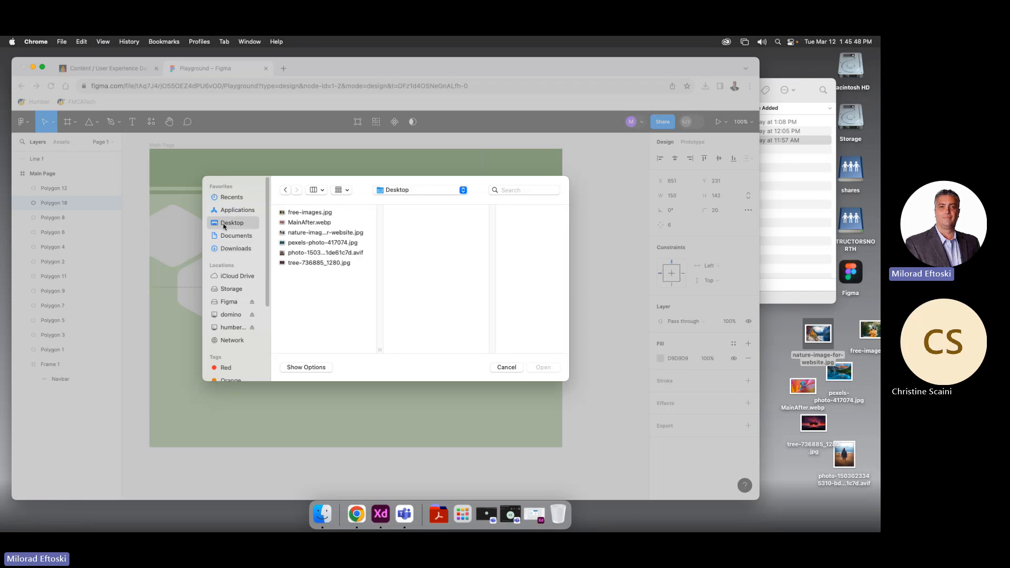
pyautogui.click(297, 213)
pyautogui.click(540, 367)
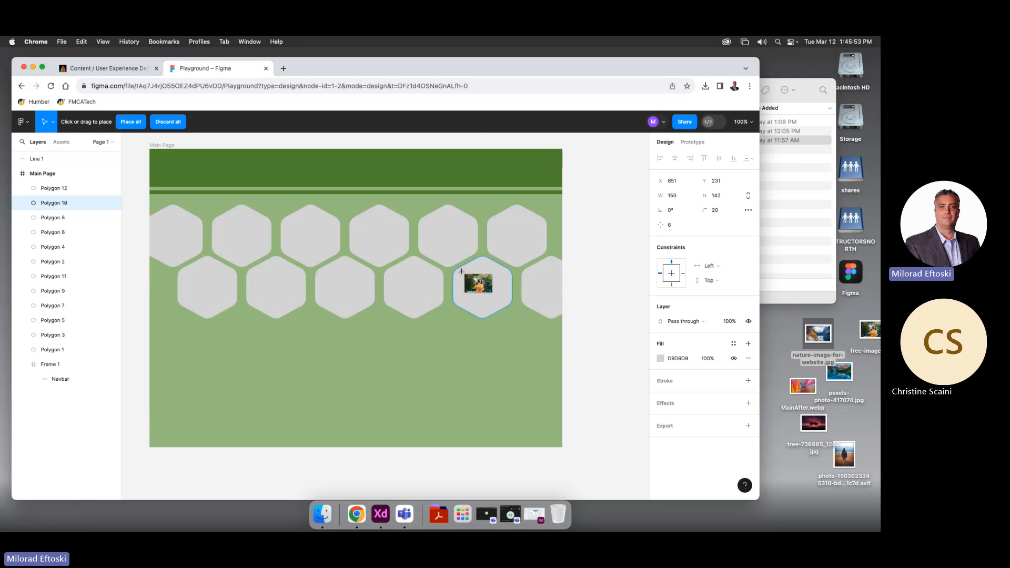
pyautogui.moveTo(462, 272); pyautogui.dragTo(551, 377)
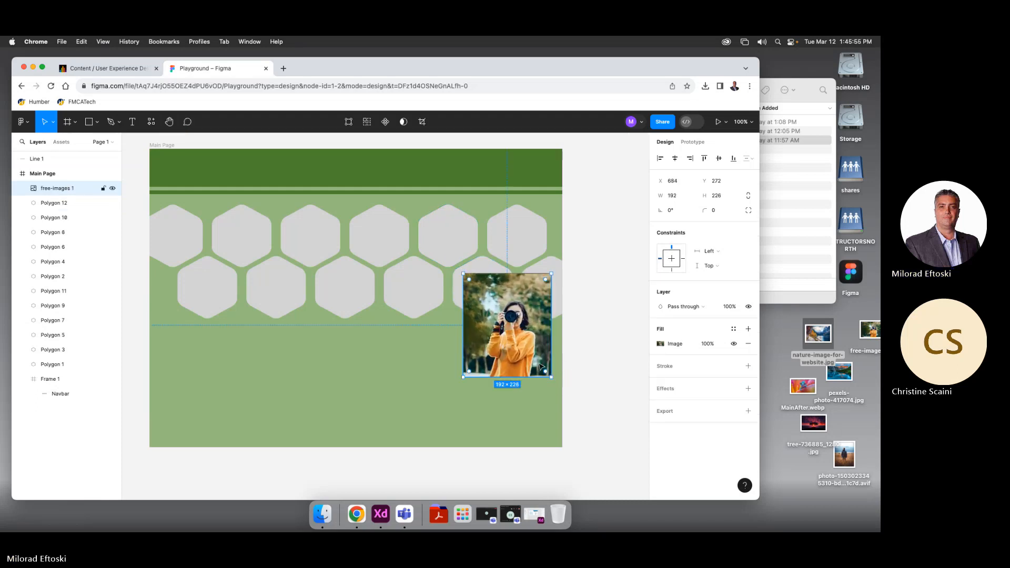
pyautogui.press('Delete')
# Fill the selected lower-row hexagon with free-images.jpg using Place image (Cmd+Shift+K)
pyautogui.click(492, 315)
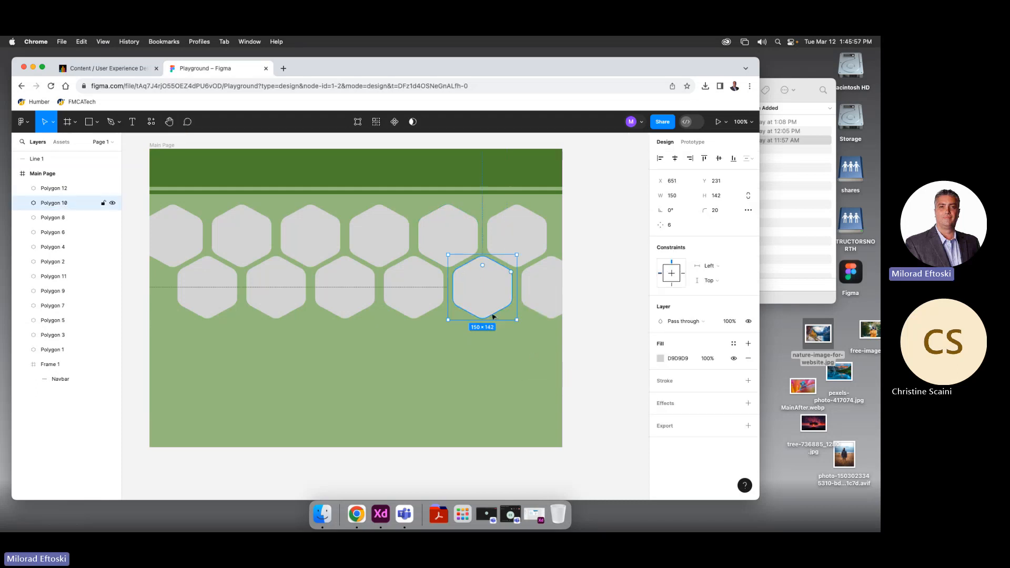
pyautogui.press('super+shift+k')
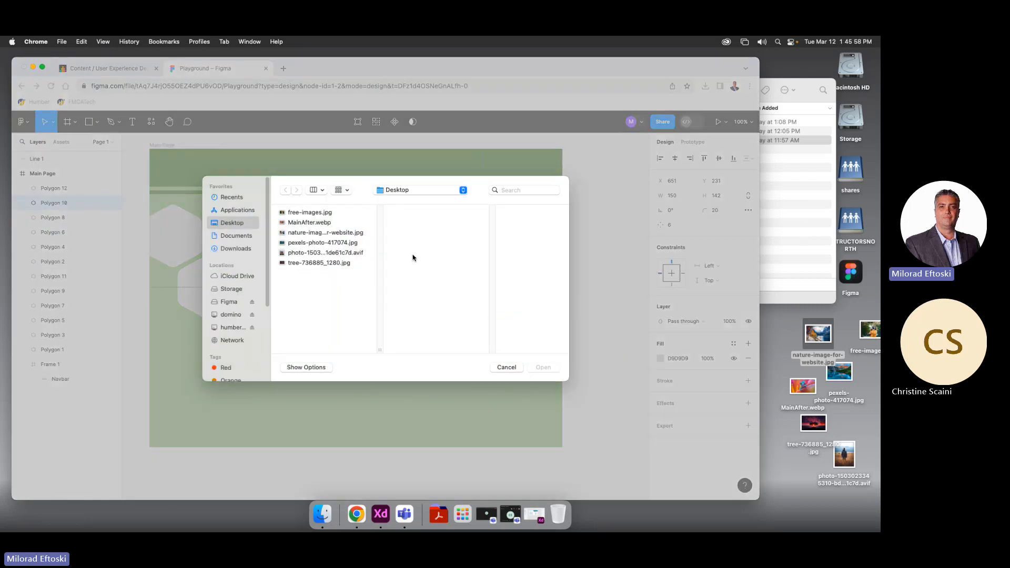
pyautogui.click(315, 212)
pyautogui.press('Return')
pyautogui.click(472, 286)
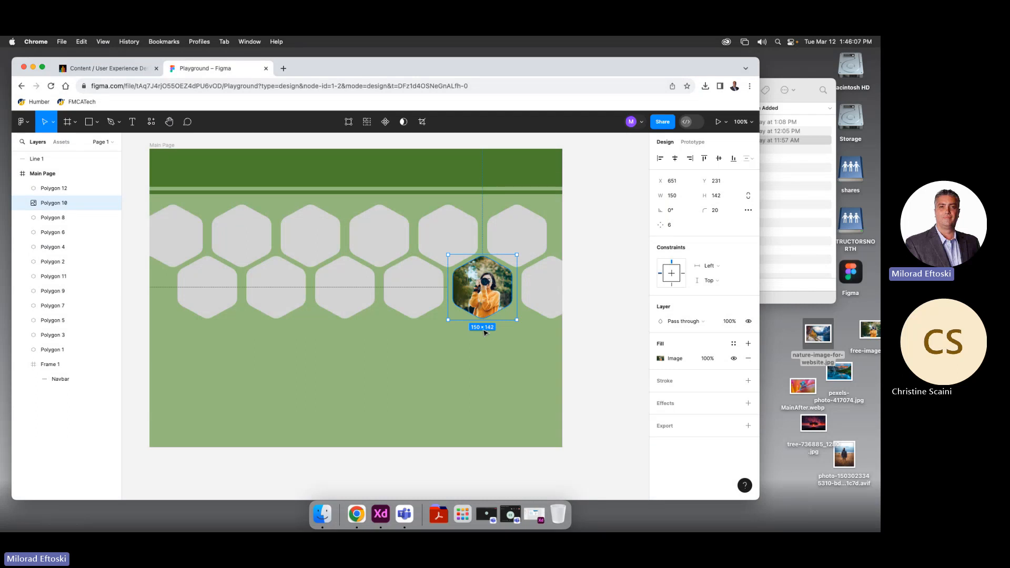
pyautogui.click(441, 418)
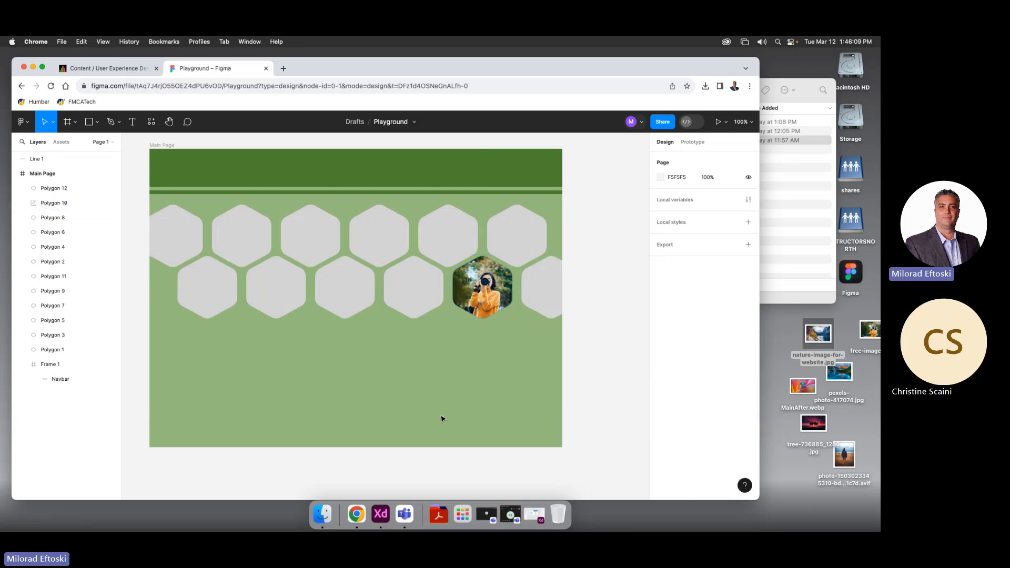
pyautogui.click(352, 304)
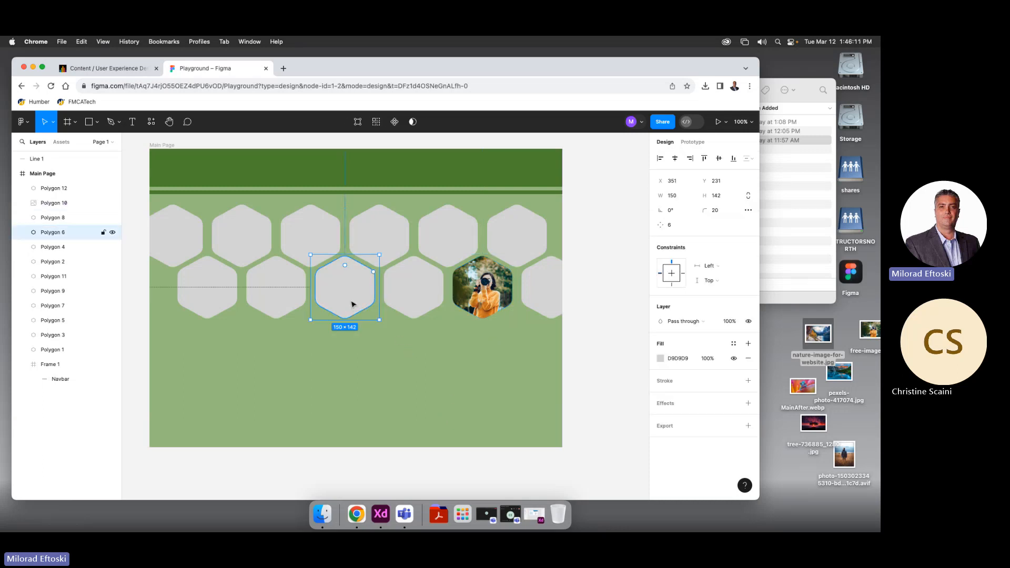
pyautogui.rightClick(327, 284)
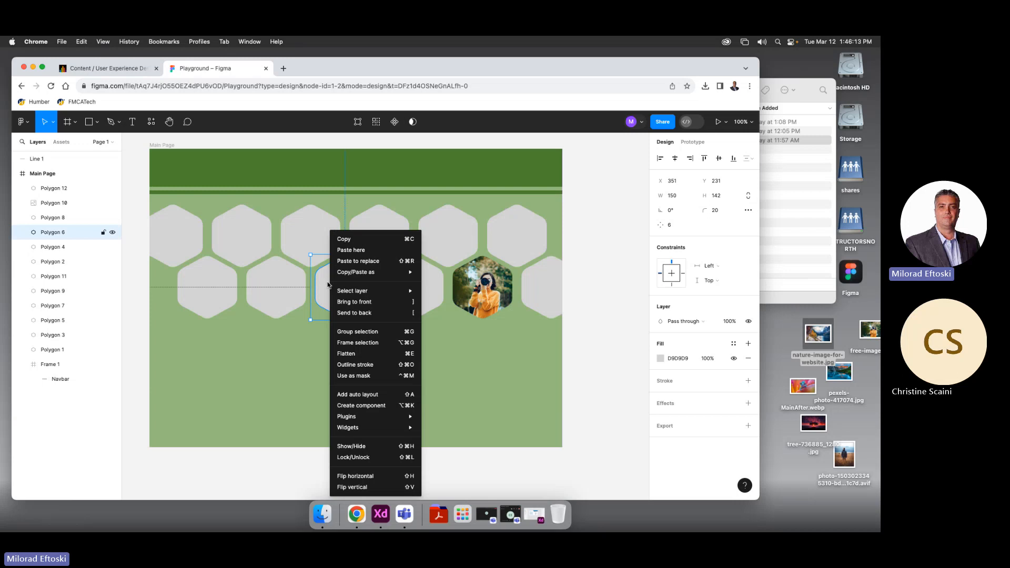
pyautogui.moveTo(391, 275)
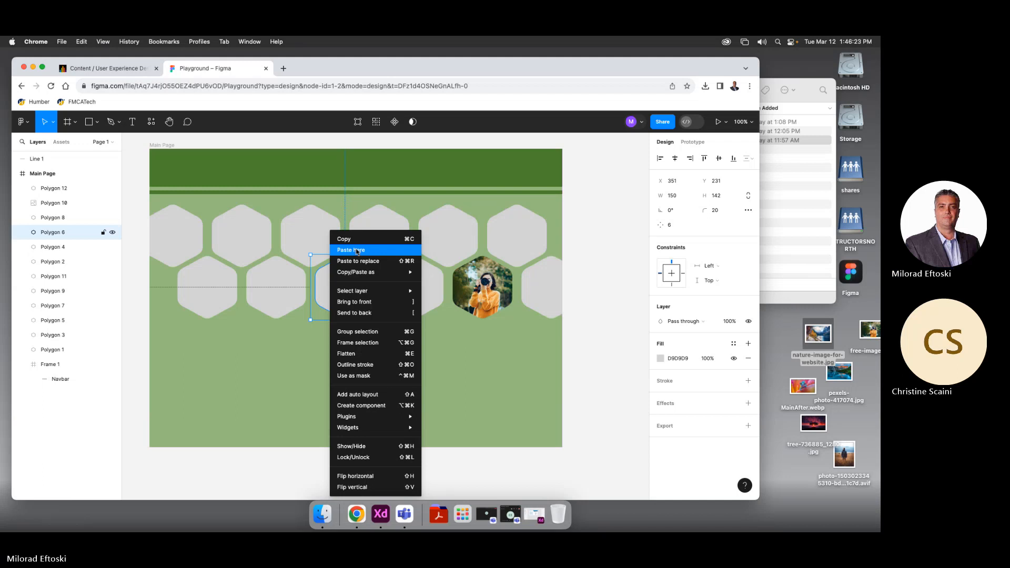
pyautogui.click(357, 251)
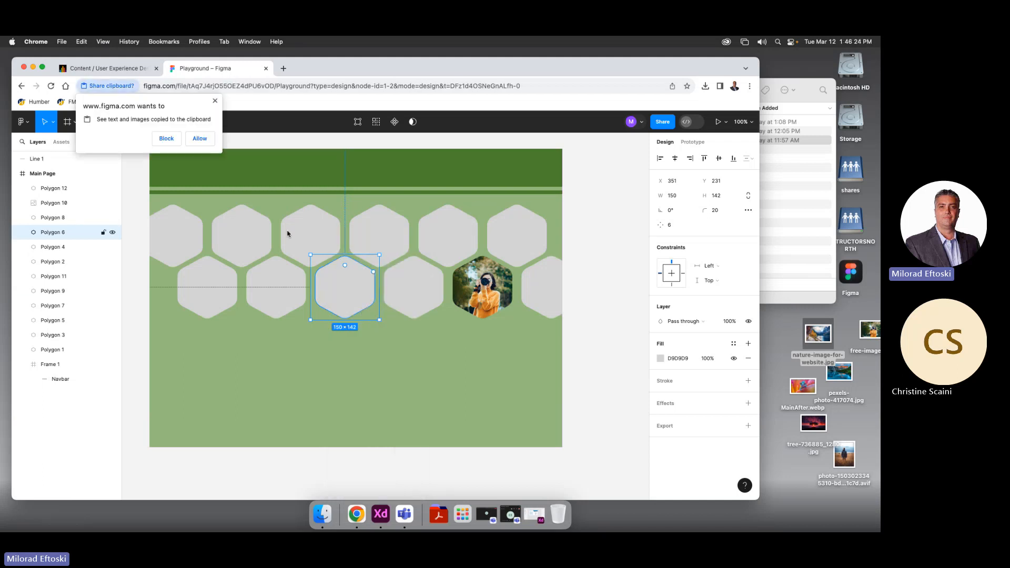
pyautogui.click(200, 138)
pyautogui.hscroll(2, 368, 313)
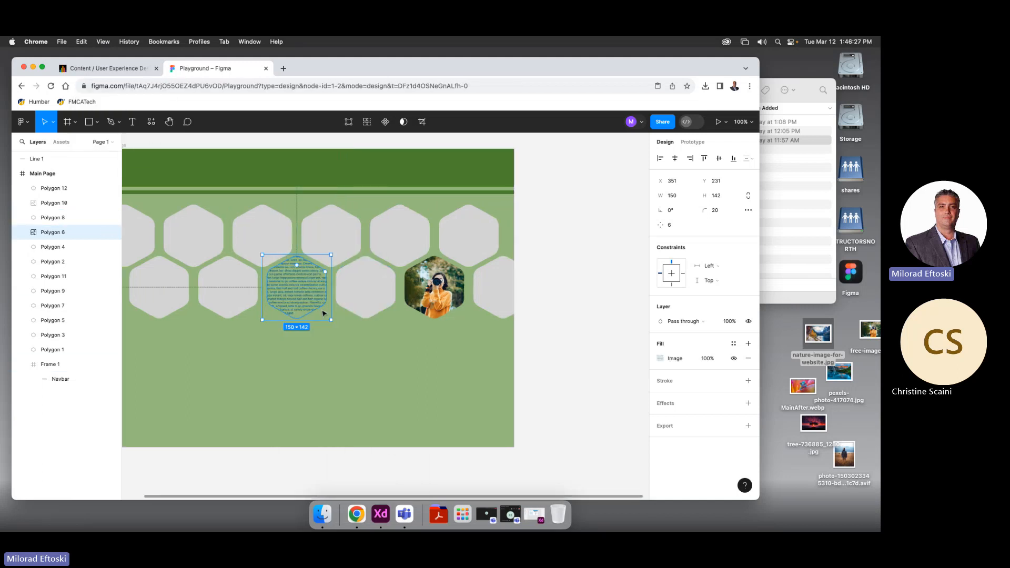
pyautogui.hotkey('ctrl', 'z')
pyautogui.hscroll(-1, 375, 338)
pyautogui.hscroll(-1, 375, 338)
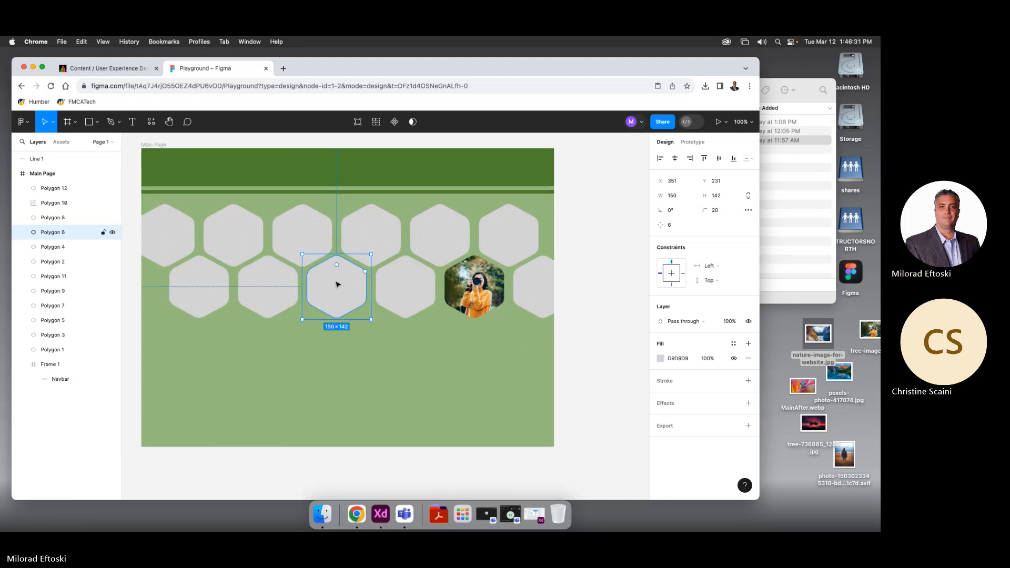
pyautogui.moveTo(802, 386); pyautogui.dragTo(330, 286)
pyautogui.press('super+z')
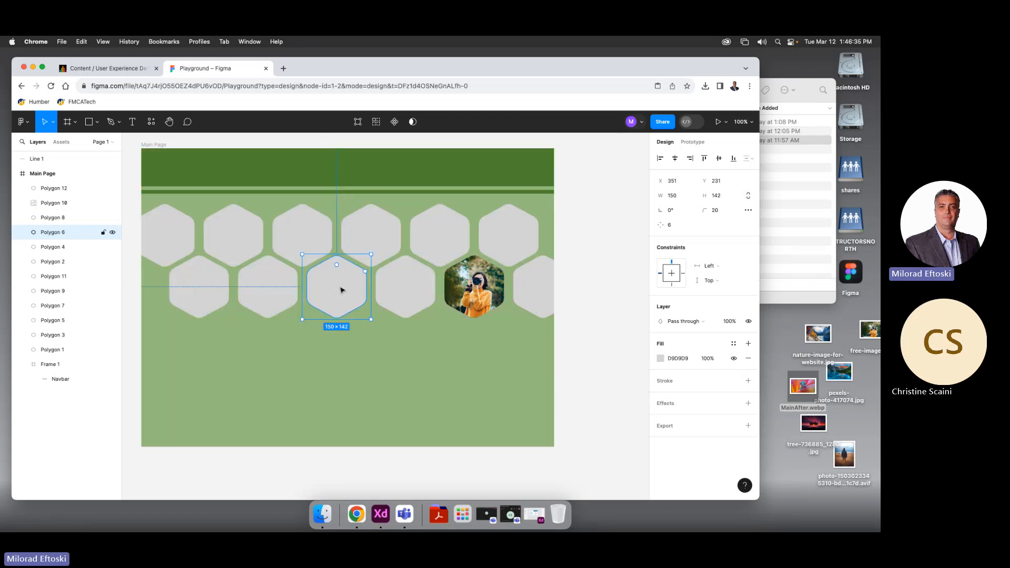
# Fill the middle lower-row hexagon with MainAfter.webp via File > Place image…
pyautogui.click(22, 121)
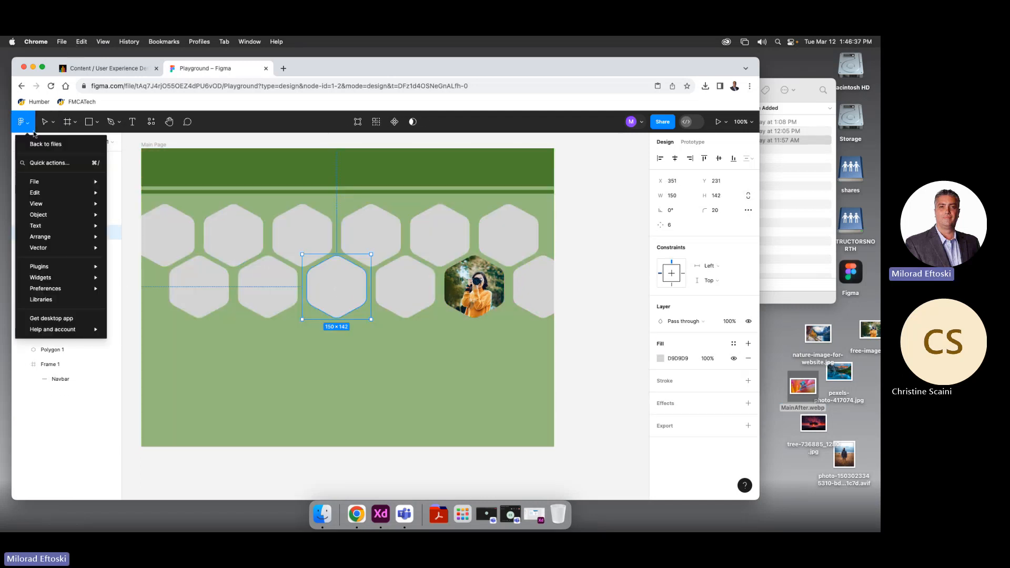
pyautogui.moveTo(67, 184)
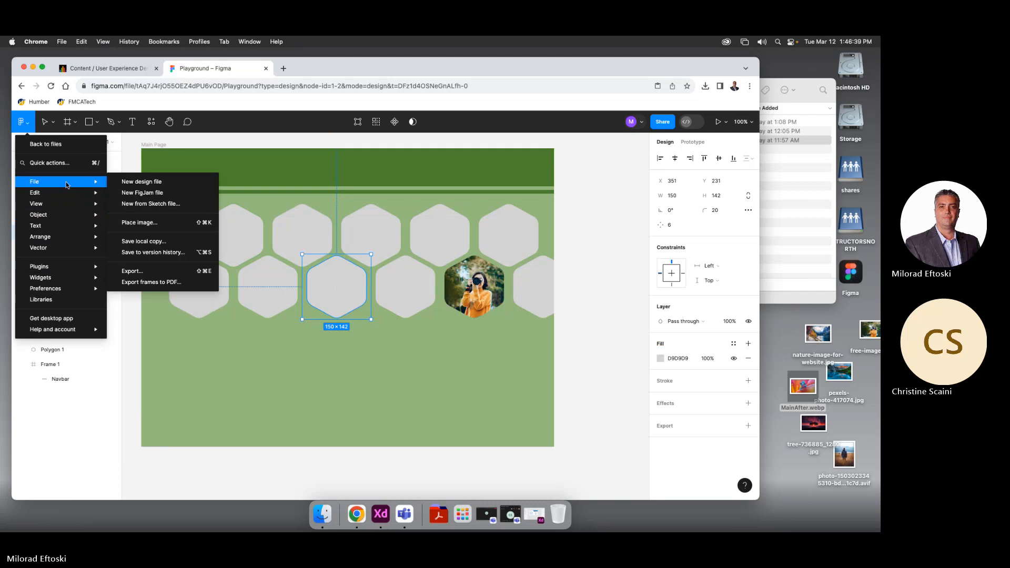
pyautogui.click(193, 224)
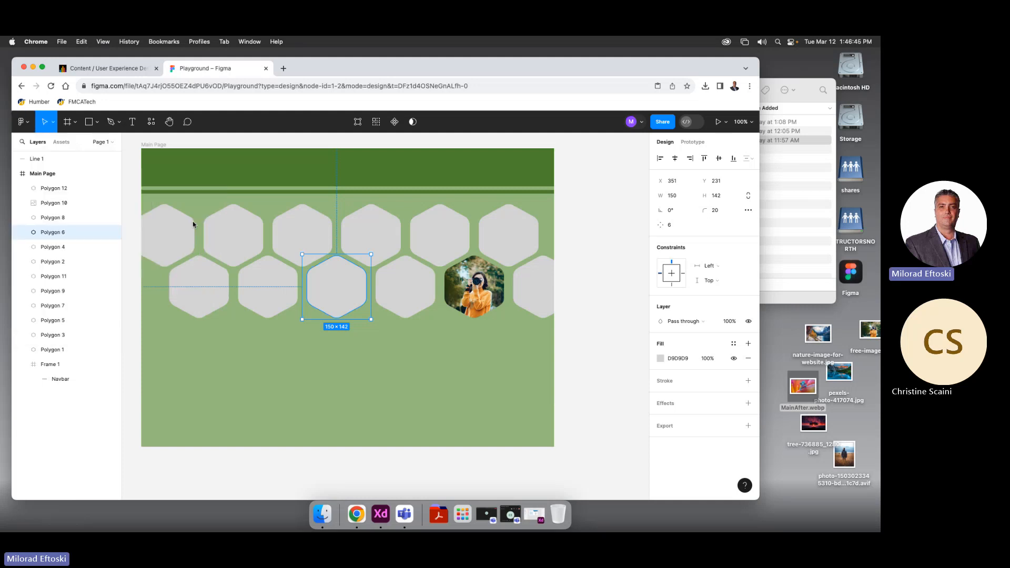
pyautogui.click(318, 223)
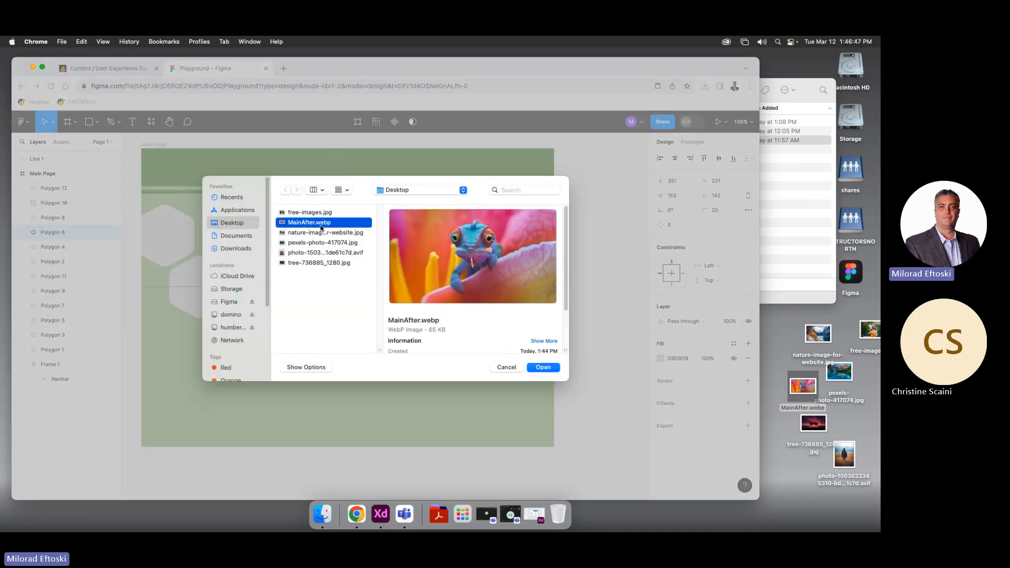
pyautogui.click(547, 367)
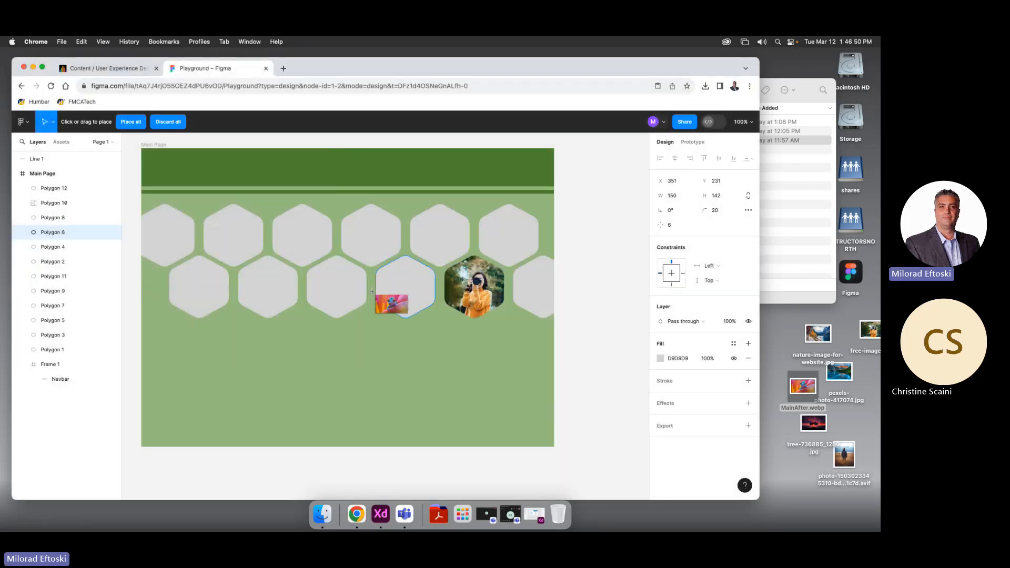
pyautogui.click(337, 284)
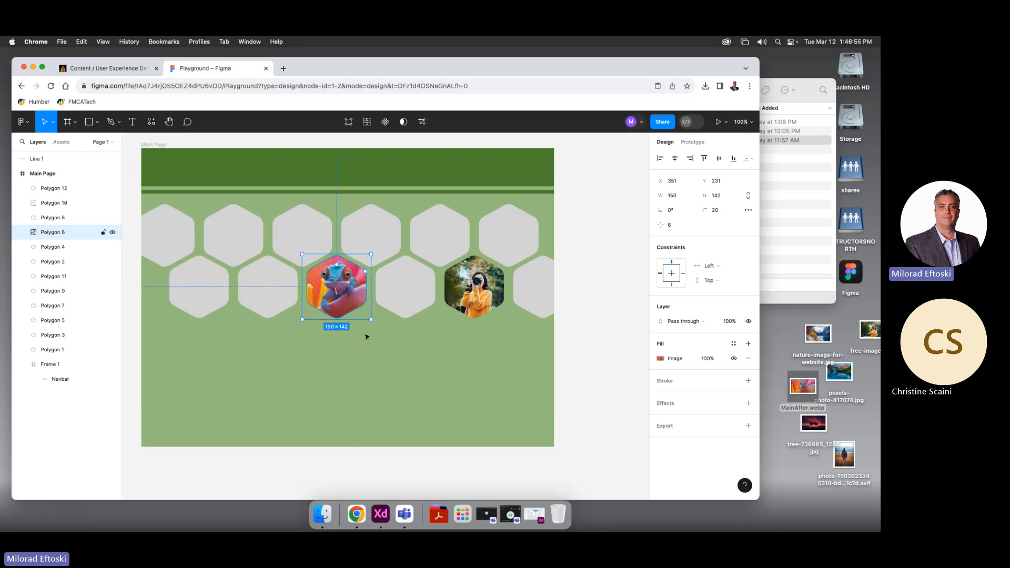
pyautogui.click(388, 375)
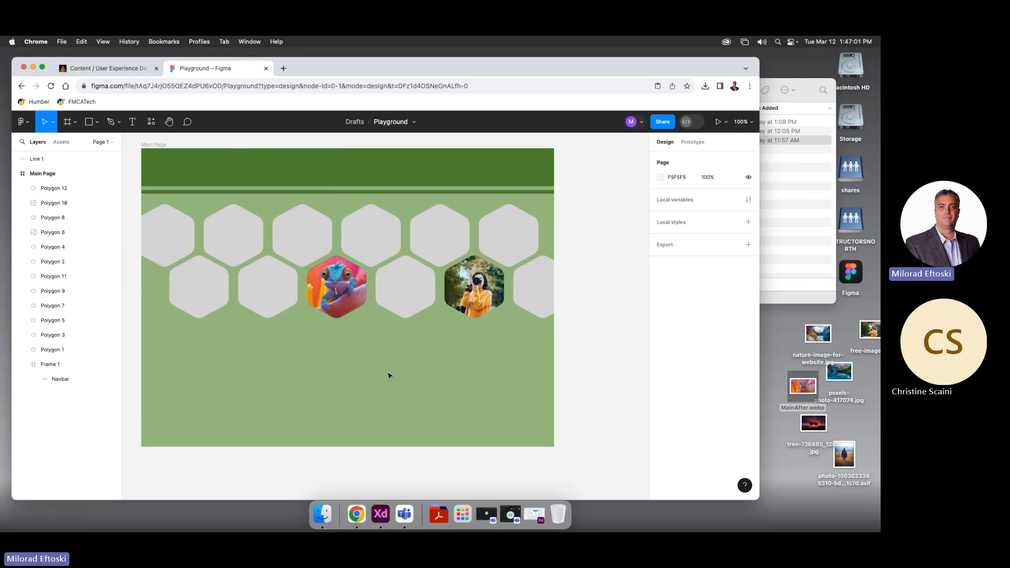
# Fill the second top-row hexagon with the autumn lake nature image
pyautogui.press('shift+super+k')
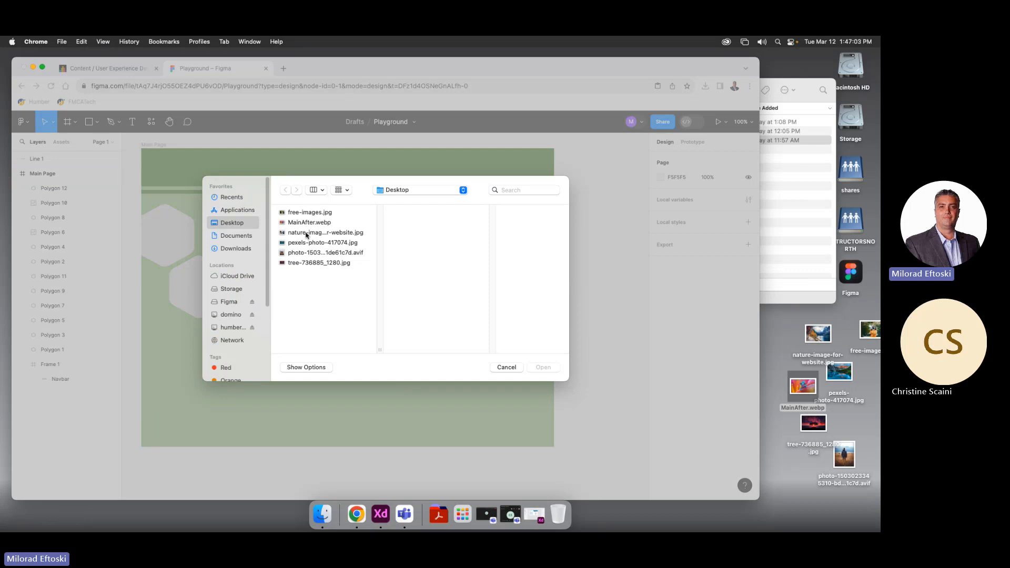
pyautogui.click(306, 233)
pyautogui.click(543, 368)
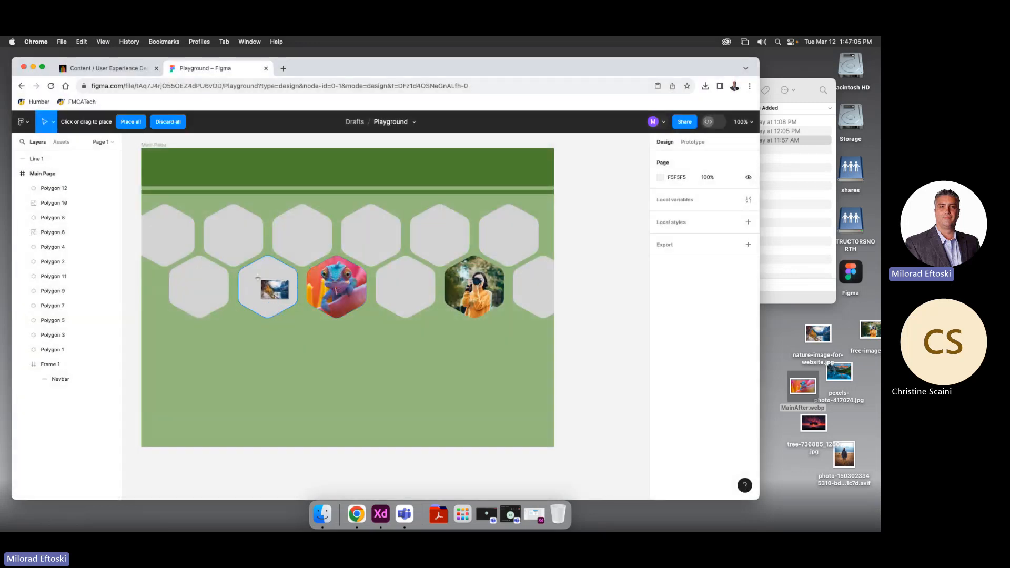
pyautogui.click(239, 235)
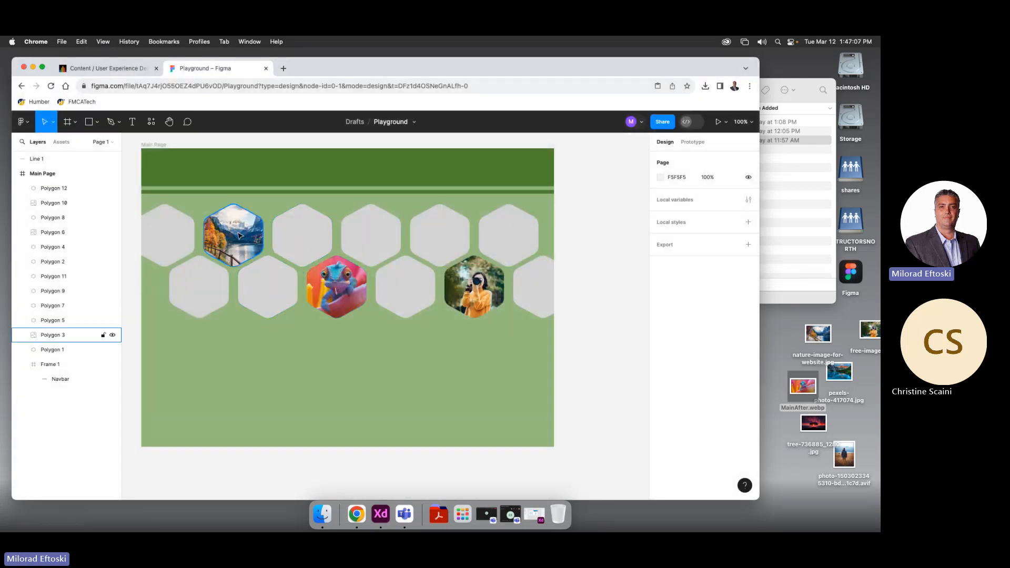
pyautogui.click(270, 330)
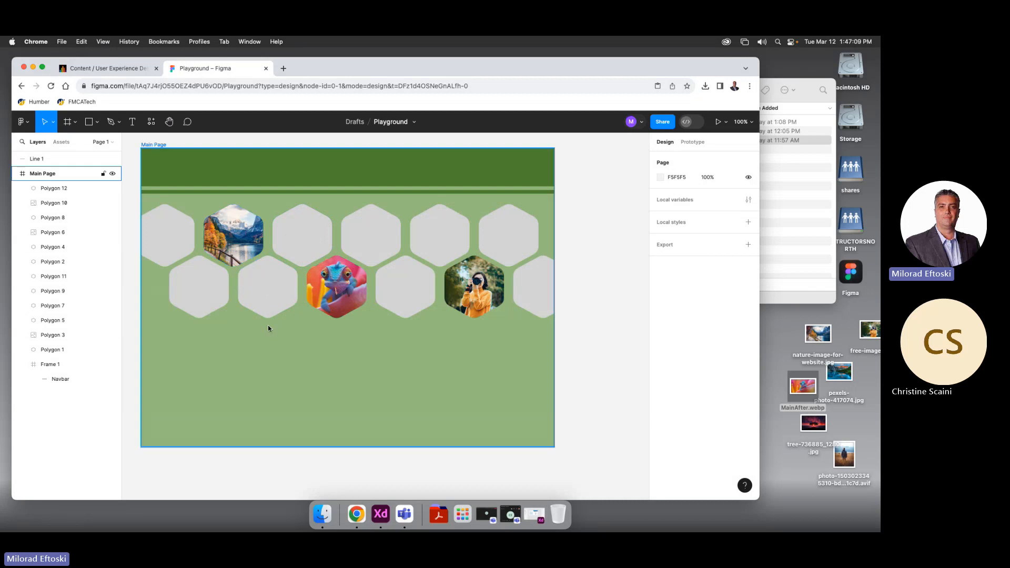
pyautogui.press('super+shift+k')
# Place pexels-photo-417074.jpg as its own layer and reorder it behind Polygon 7
pyautogui.click(303, 243)
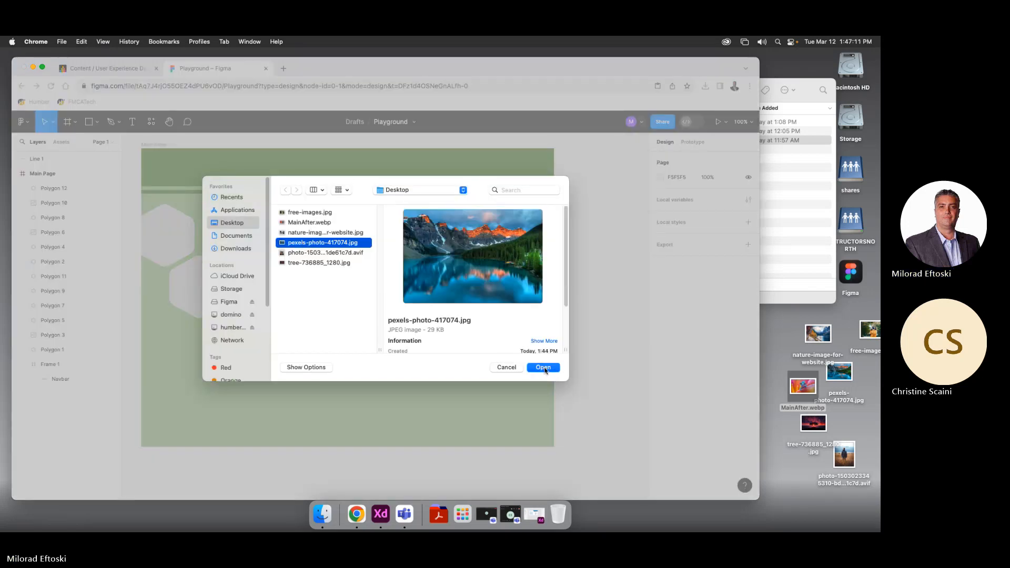
pyautogui.click(543, 368)
pyautogui.moveTo(370, 233); pyautogui.dragTo(514, 360)
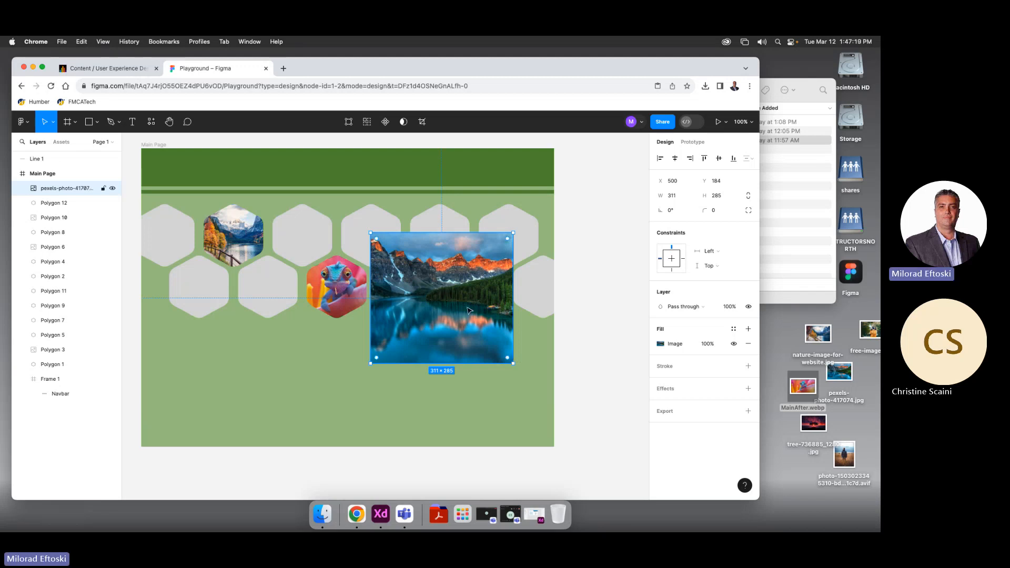
pyautogui.moveTo(450, 235); pyautogui.dragTo(386, 305)
pyautogui.click(368, 241)
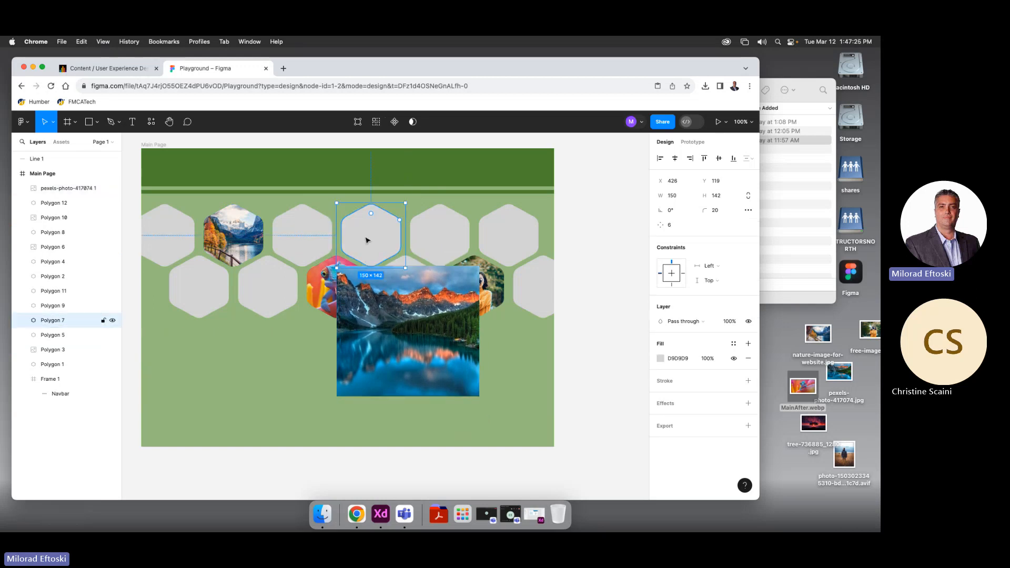
pyautogui.moveTo(71, 187); pyautogui.dragTo(47, 327)
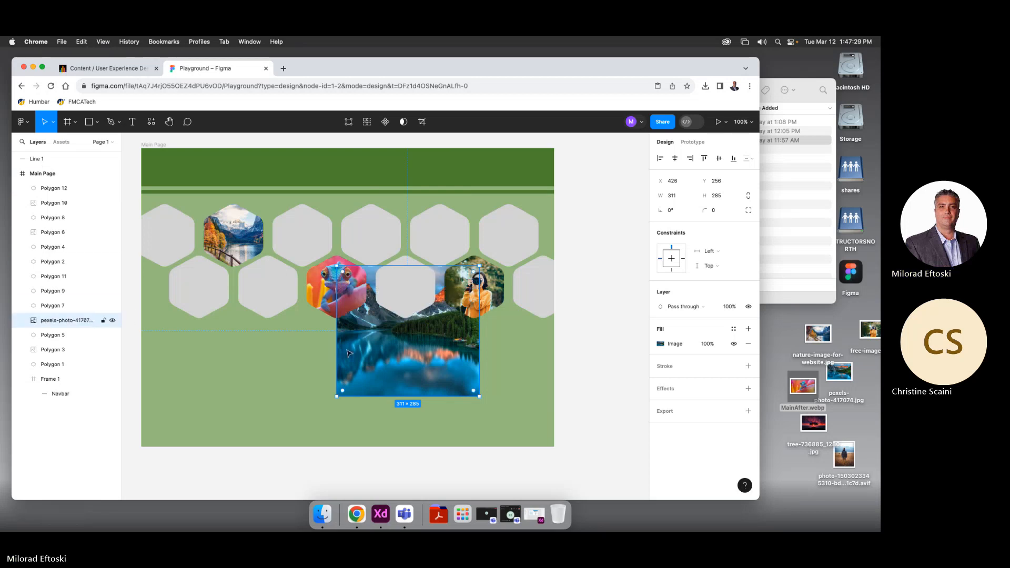
# Find the large lake photo on the Main Page and delete it
pyautogui.click(35, 305)
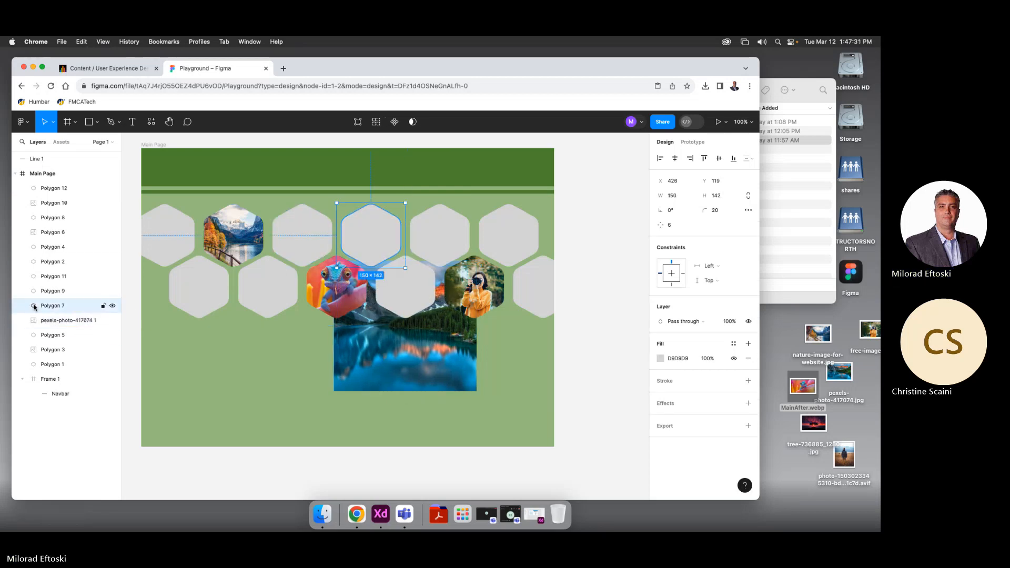
pyautogui.hotkey('shift', '2')
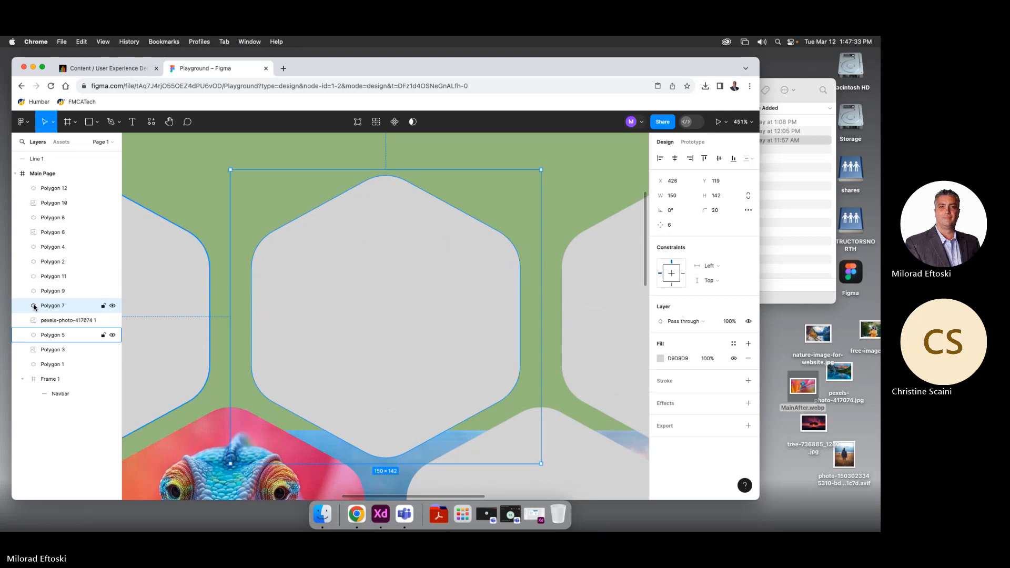
pyautogui.hotkey('shift', '1')
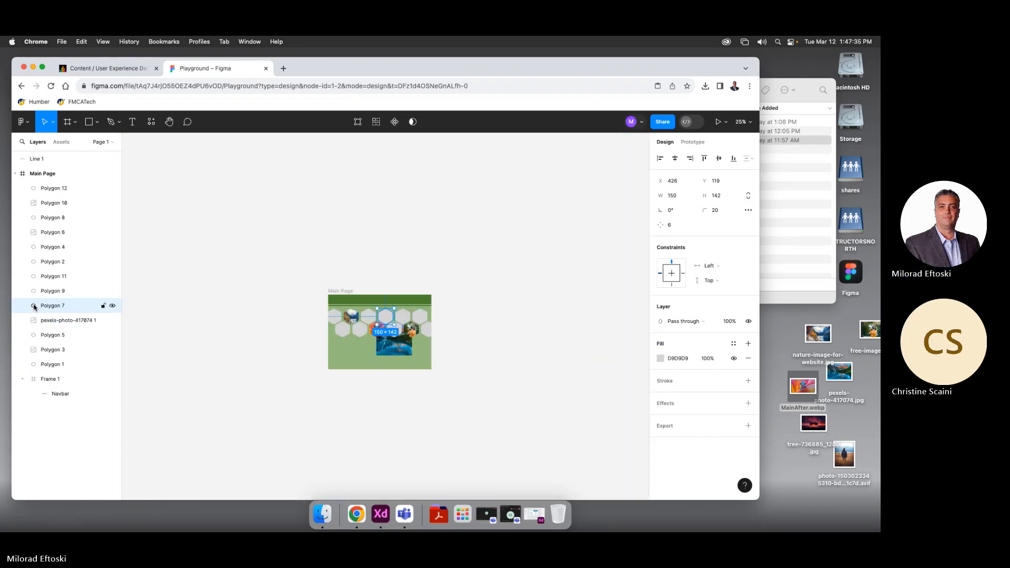
pyautogui.press('super+plus')
pyautogui.moveTo(222, 381); pyautogui.dragTo(186, 259)
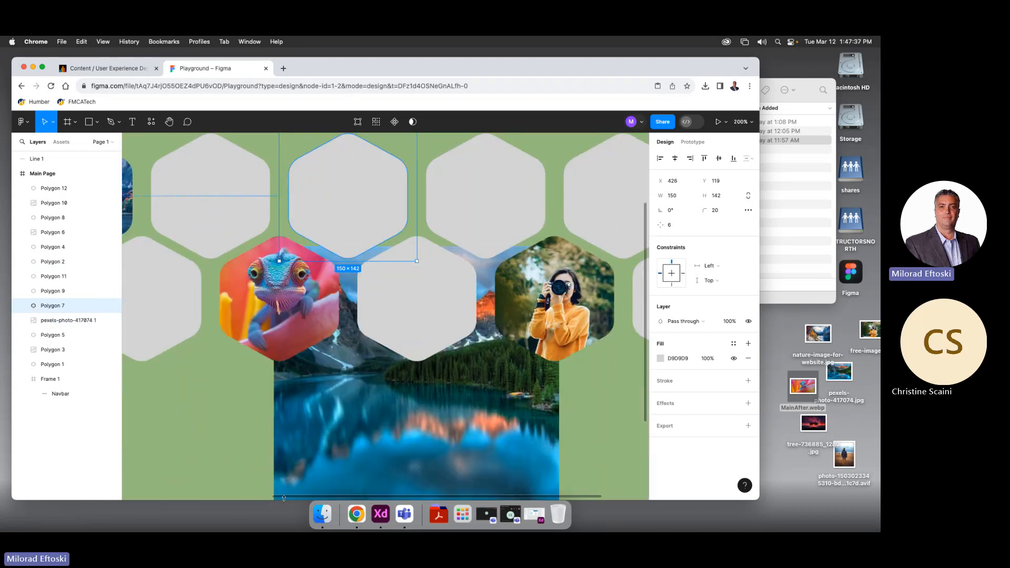
pyautogui.click(333, 449)
pyautogui.press('super+minus')
pyautogui.press('super+minus')
pyautogui.press('super+minus')
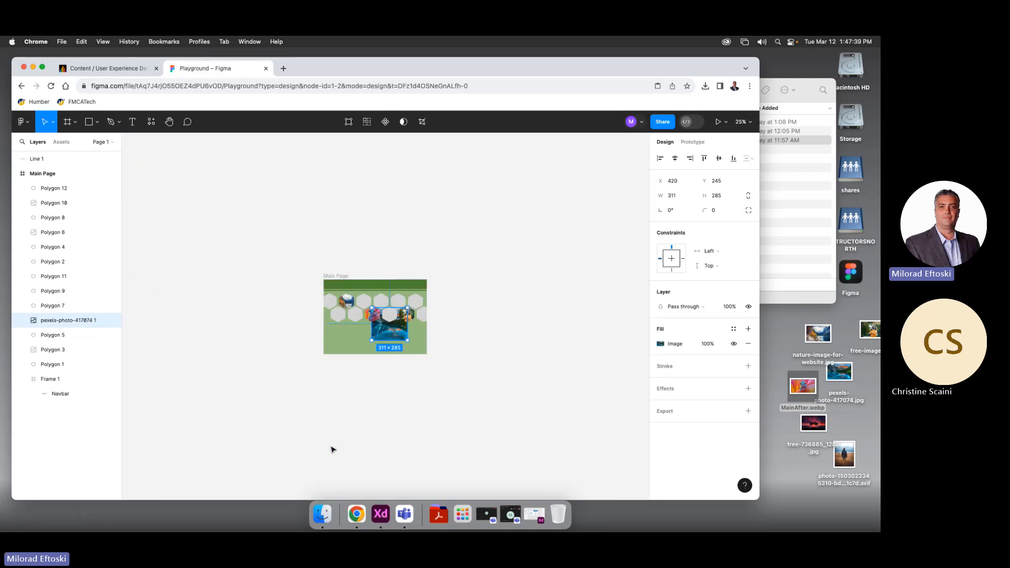
pyautogui.press('super+plus')
pyautogui.press('Delete')
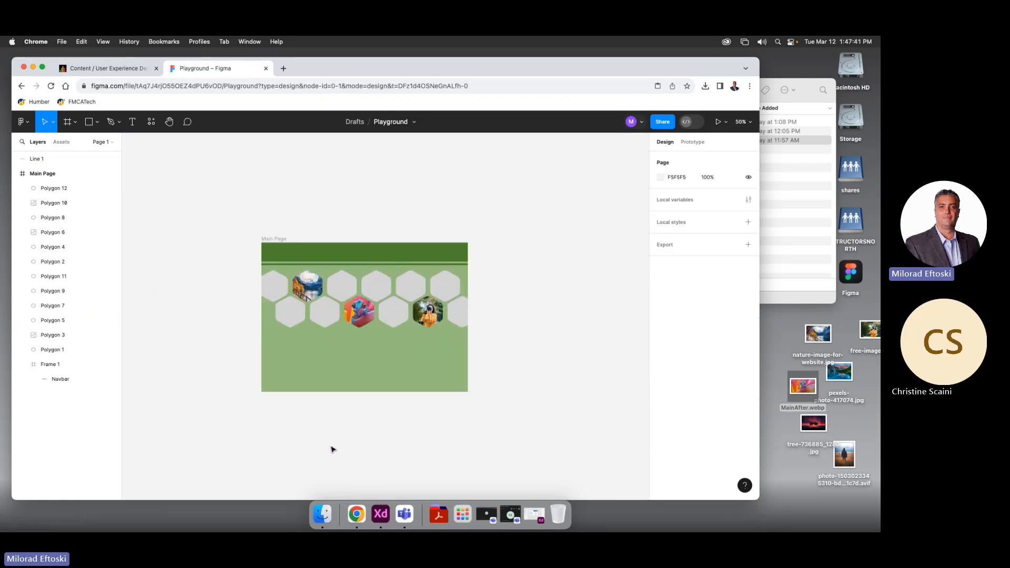
# Try pasting the copied lake photo onto Polygon 7, deleting each pasted copy
pyautogui.click(380, 299)
pyautogui.rightClick(377, 294)
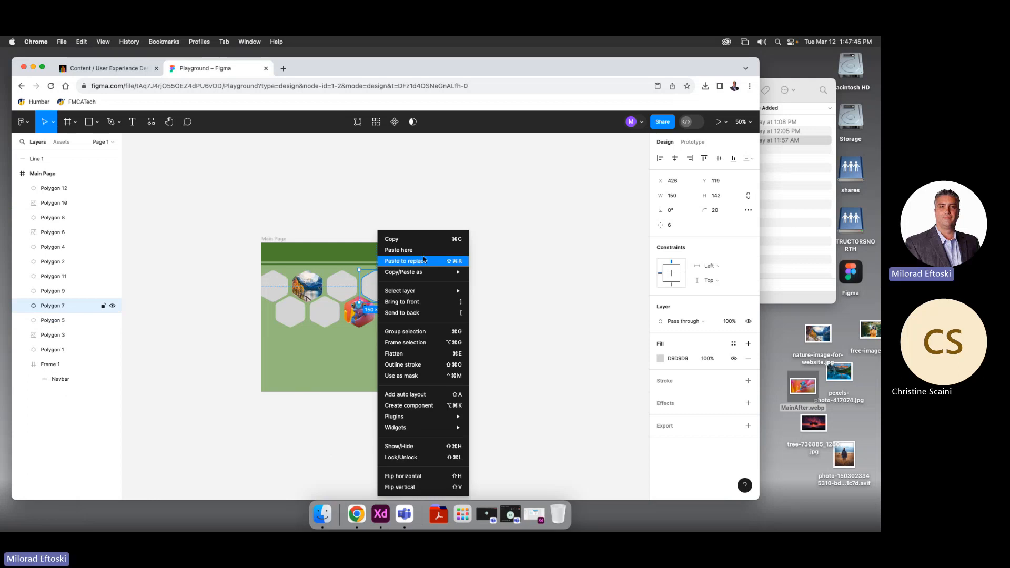
pyautogui.click(400, 250)
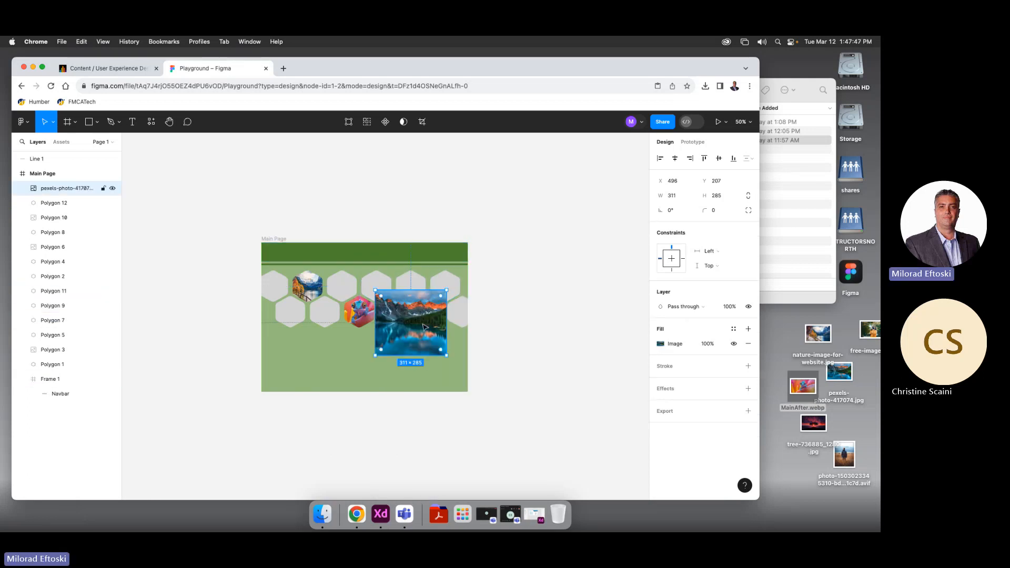
pyautogui.press('Delete')
pyautogui.click(378, 287)
pyautogui.rightClick(379, 287)
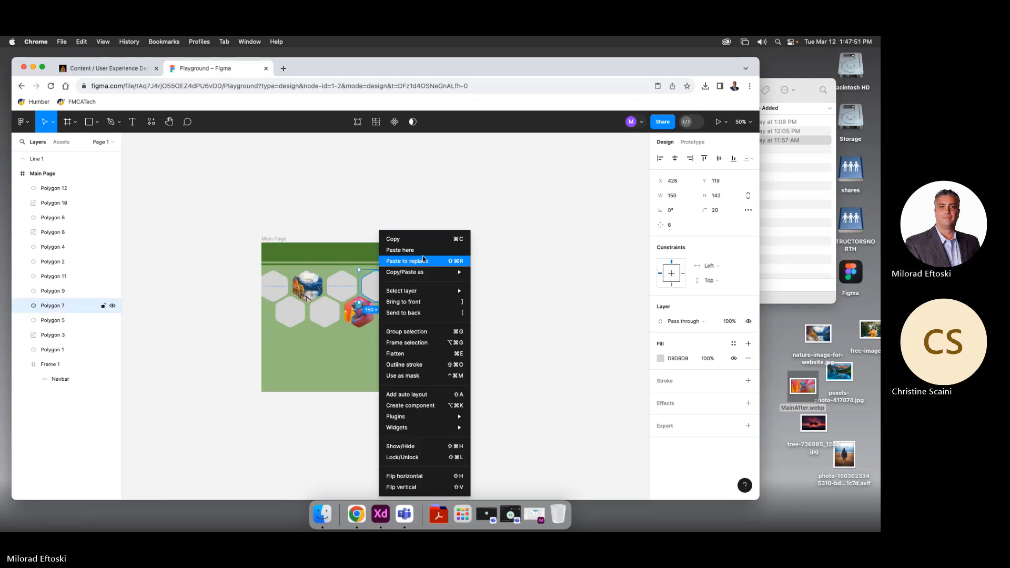
pyautogui.click(566, 297)
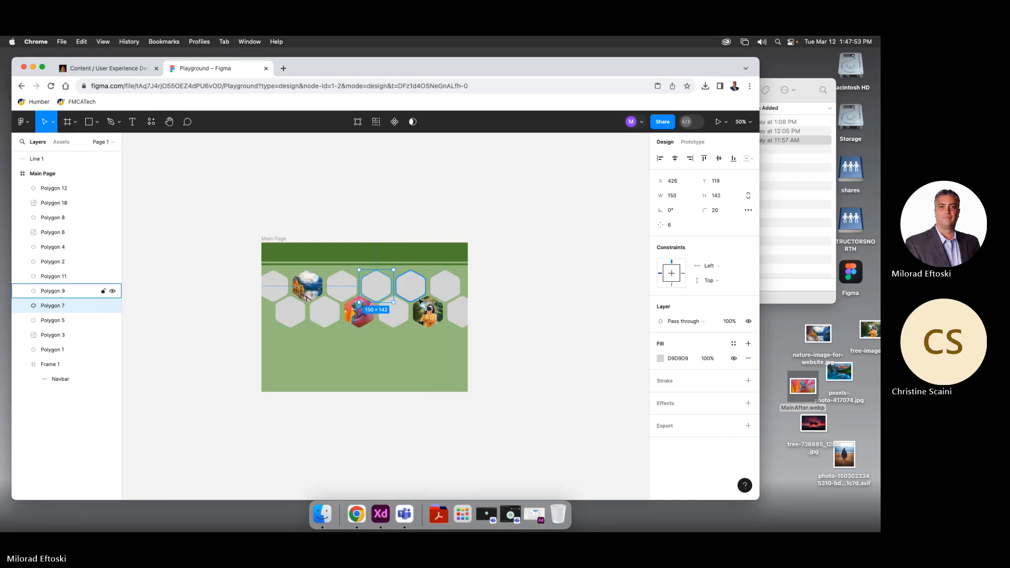
pyautogui.press('super+v')
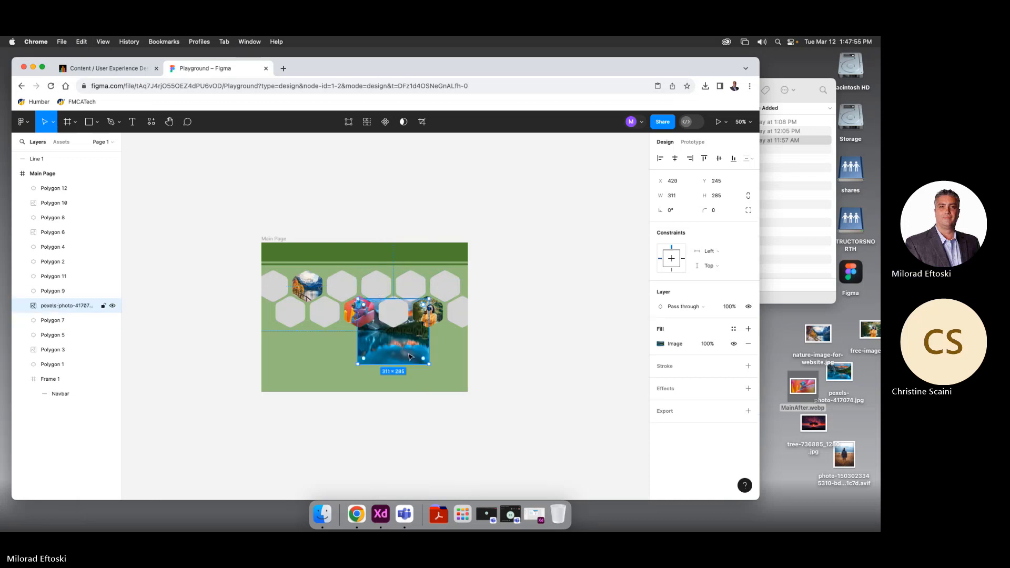
pyautogui.press('Delete')
# Replace Polygon 7 with the lake photo via Paste to replace, then undo it
pyautogui.hscroll(-1, 389, 290)
pyautogui.click(389, 291)
pyautogui.rightClick(388, 291)
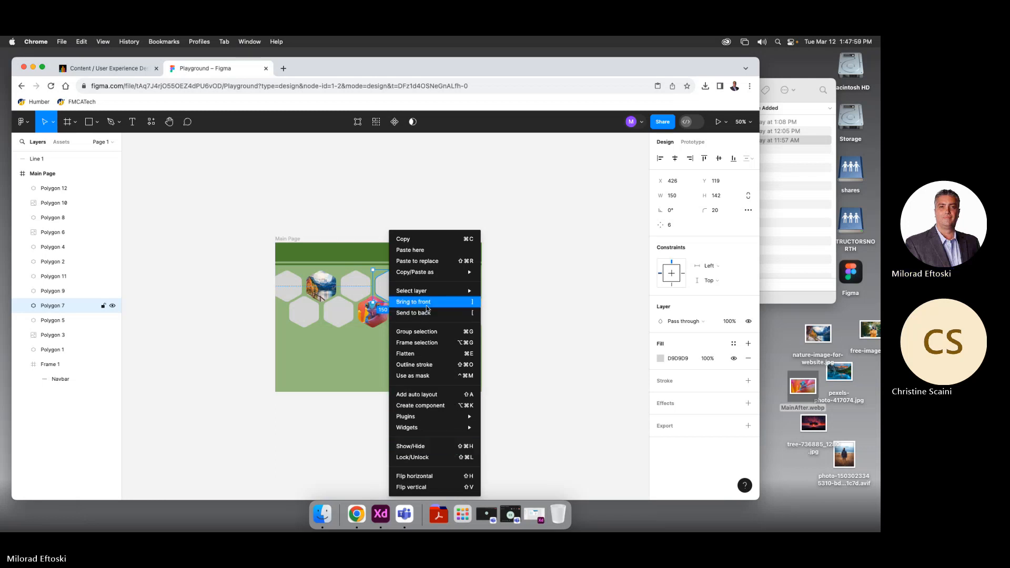
pyautogui.moveTo(429, 276)
pyautogui.moveTo(514, 276)
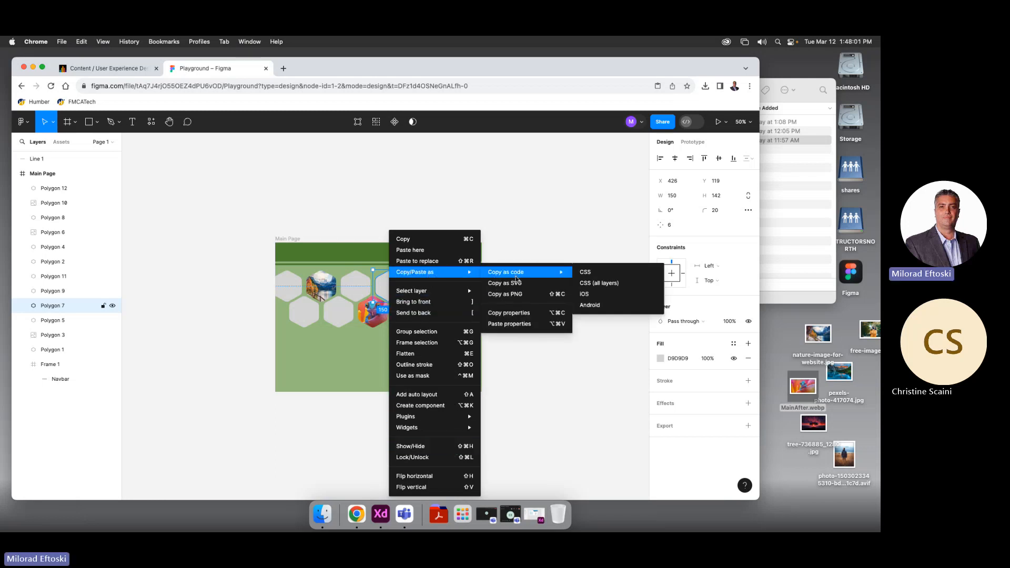
pyautogui.click(435, 262)
pyautogui.click(513, 283)
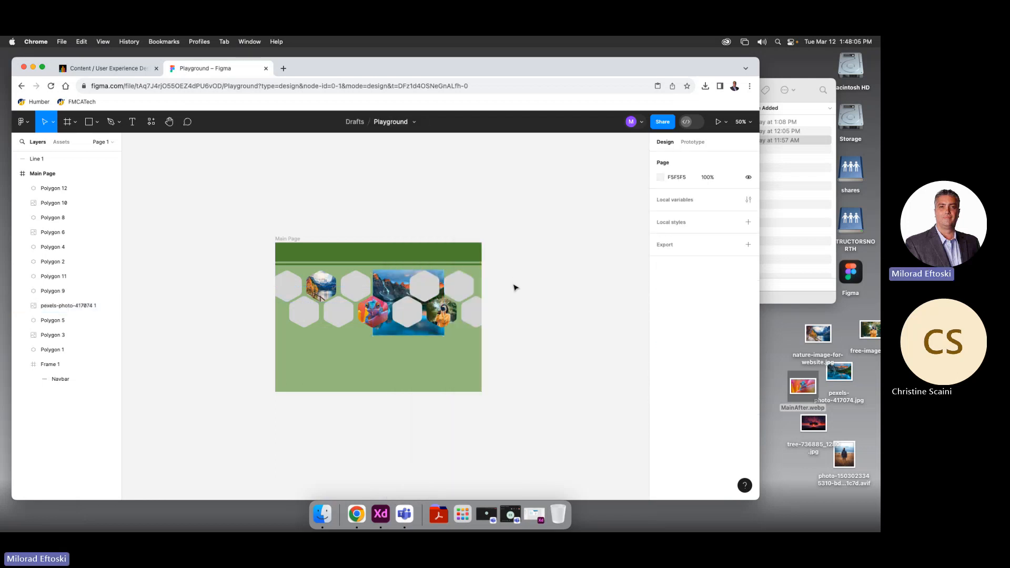
pyautogui.press('super+z')
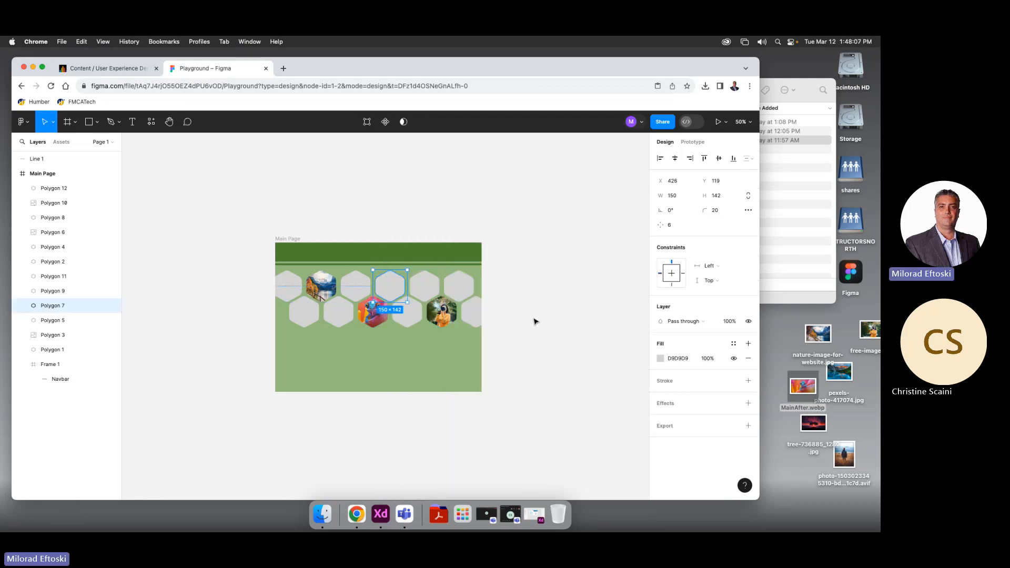
# Fill Polygon 7 with nature-image-for-website.jpg and undo a trial enlargement back to 150×142
pyautogui.press('super+shift+k')
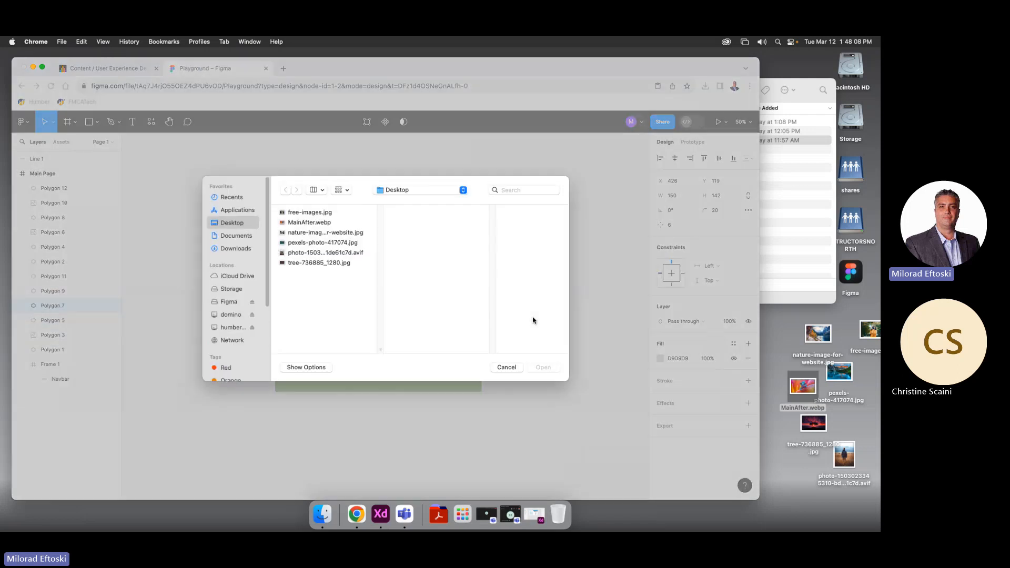
pyautogui.click(324, 236)
pyautogui.click(536, 367)
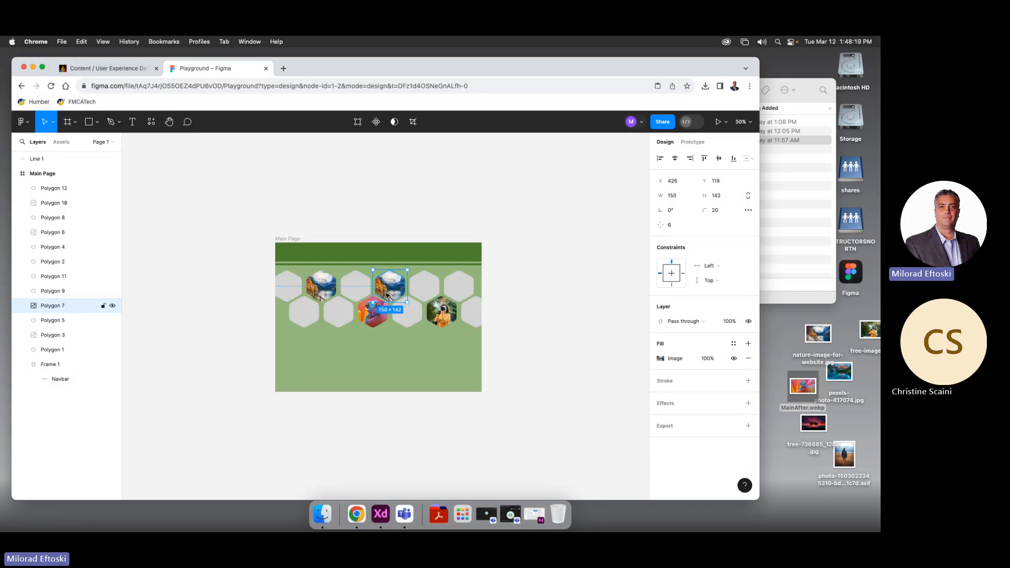
pyautogui.scroll(2, 389, 297)
pyautogui.scroll(5, 384, 345)
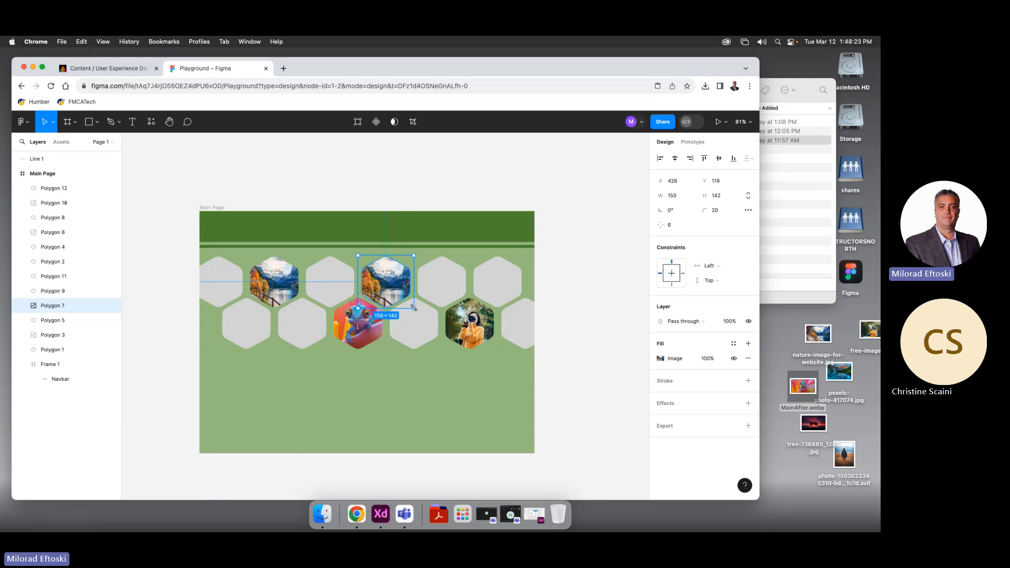
pyautogui.moveTo(414, 308); pyautogui.dragTo(440, 335)
pyautogui.press('super+z')
# Enter and leave Polygon 7's vector editing, undo a 240×227 resize, and show its image fill settings
pyautogui.scroll(1, 393, 295)
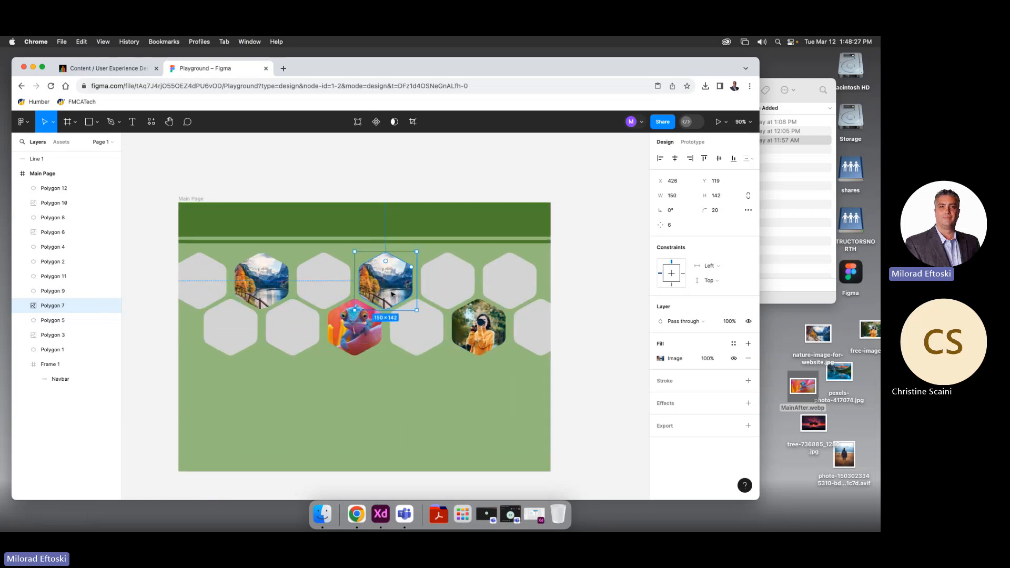
pyautogui.scroll(5, 392, 295)
pyautogui.doubleClick(383, 288)
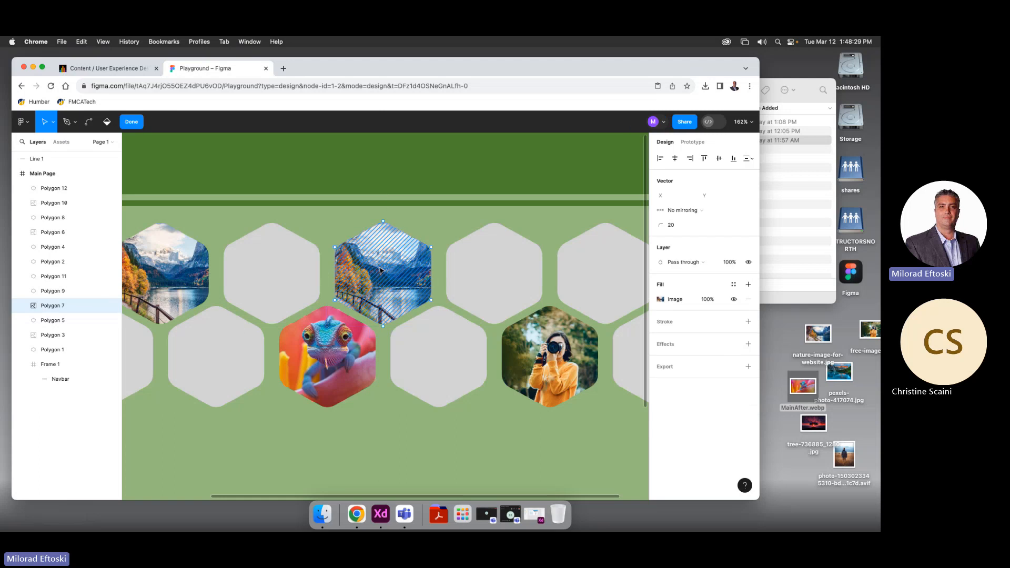
pyautogui.press('Escape')
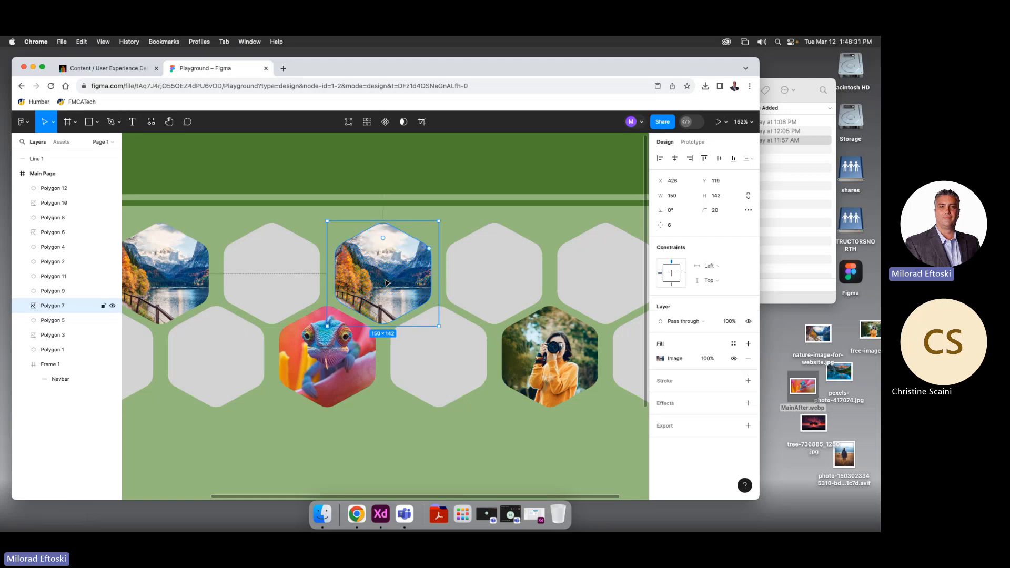
pyautogui.moveTo(441, 326); pyautogui.dragTo(509, 389)
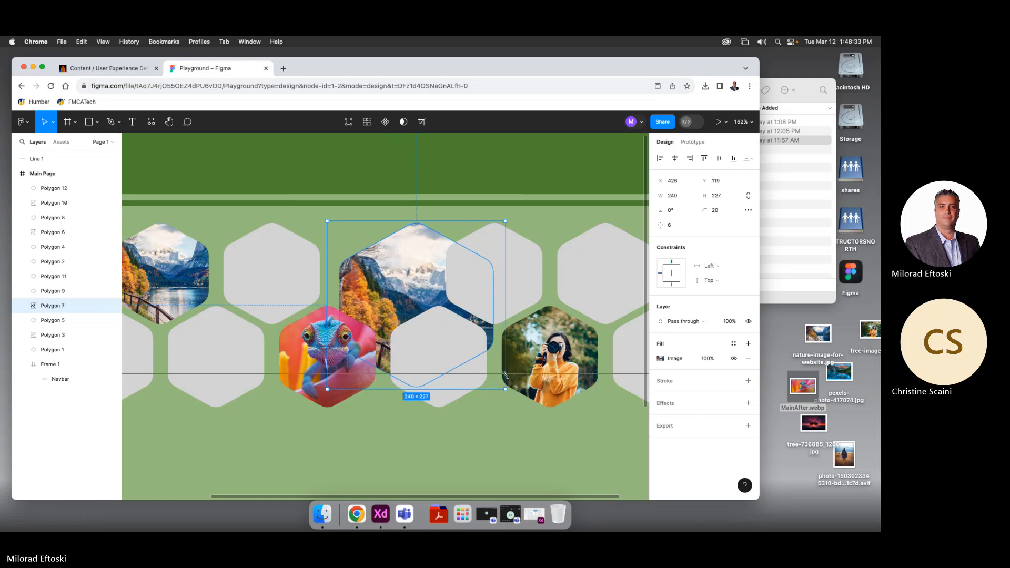
pyautogui.press('super+z')
pyautogui.doubleClick(413, 293)
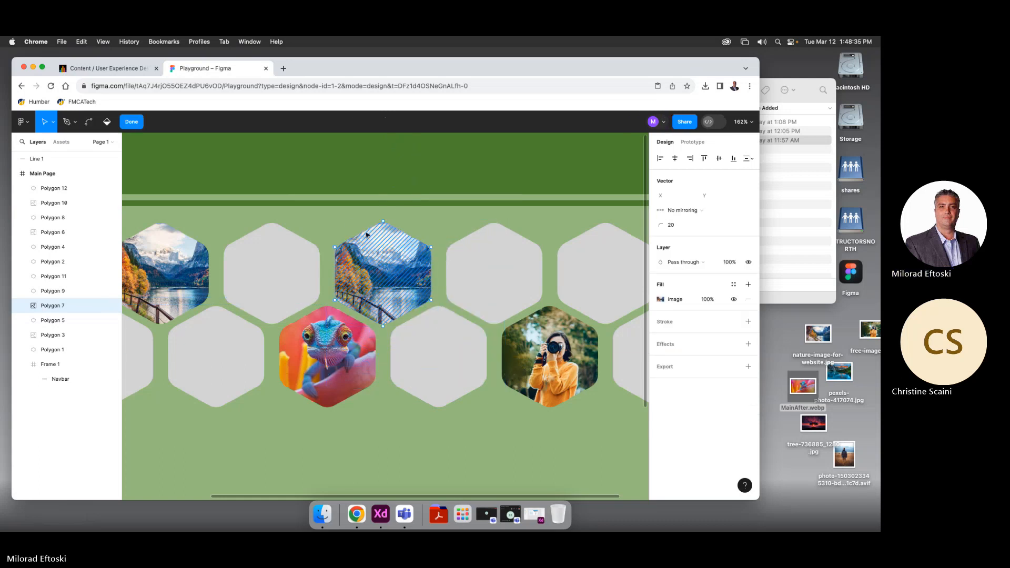
pyautogui.press('Escape')
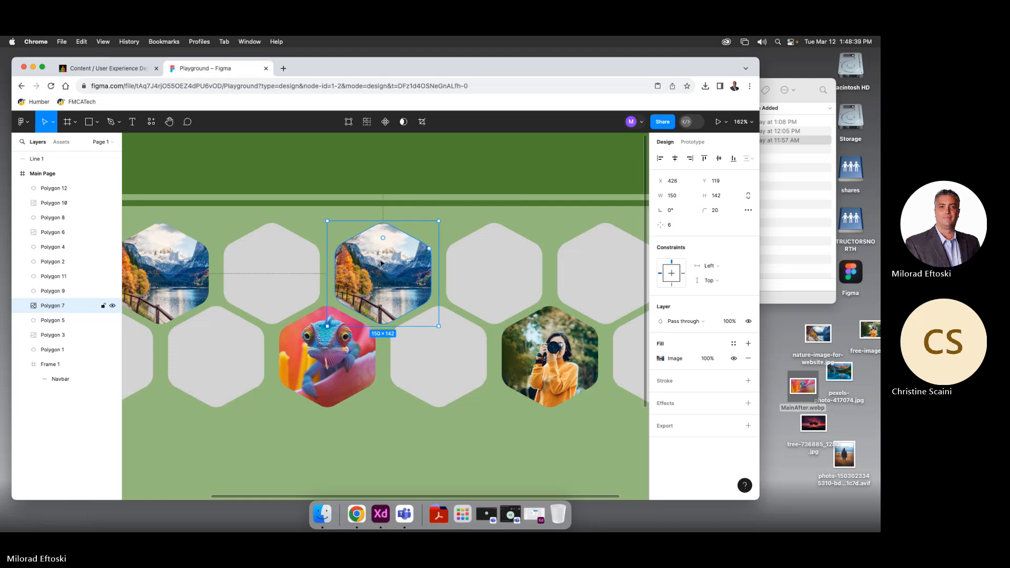
pyautogui.doubleClick(384, 265)
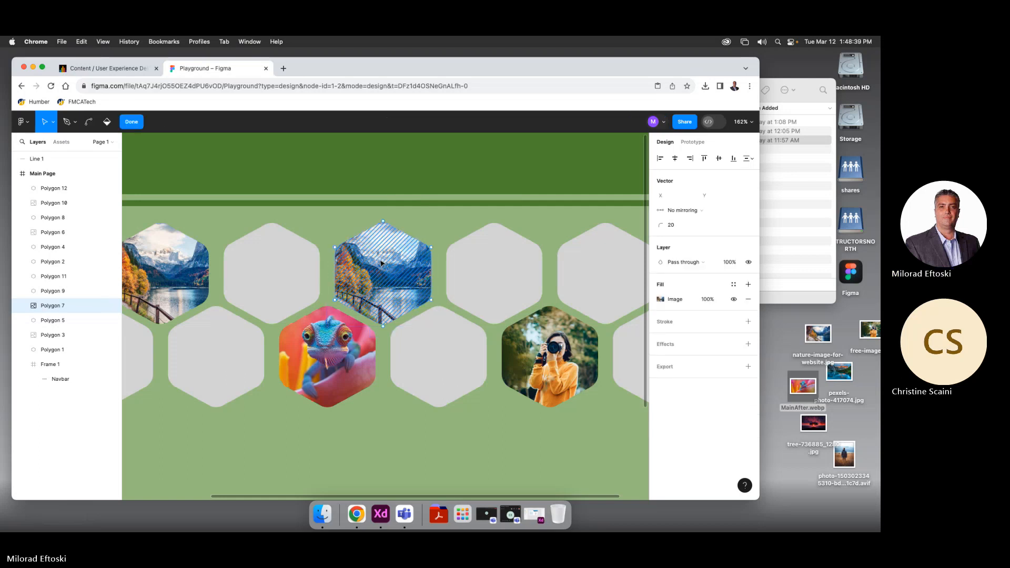
pyautogui.click(660, 299)
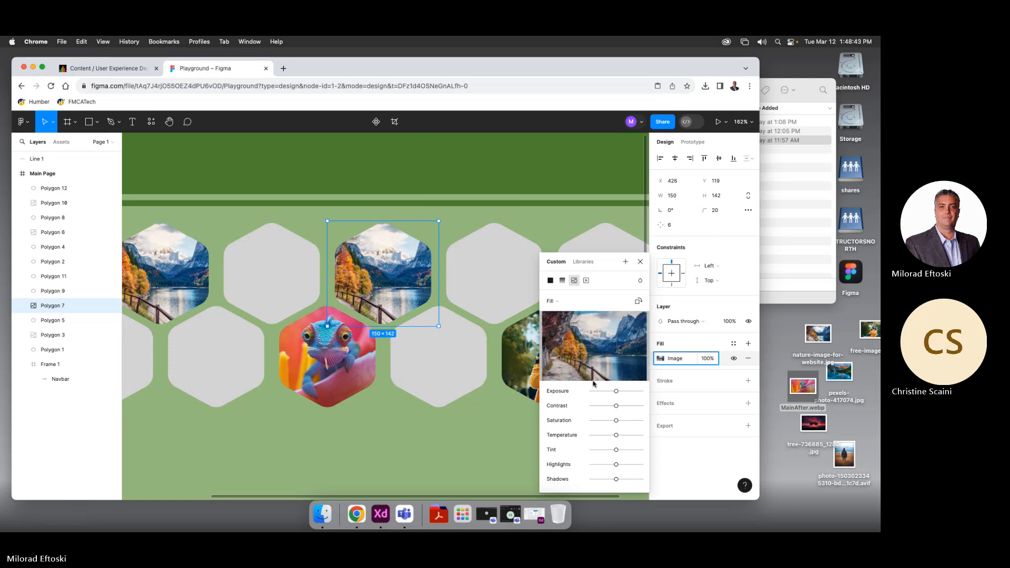
# Close the image fill settings and reselect the lake-photo hexagon
pyautogui.moveTo(601, 341)
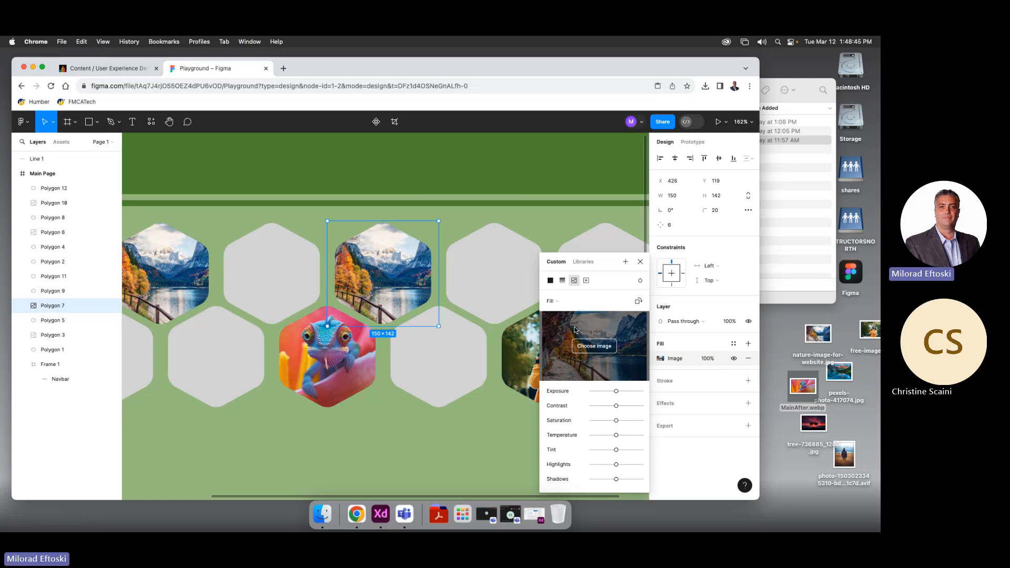
pyautogui.click(445, 222)
pyautogui.click(461, 228)
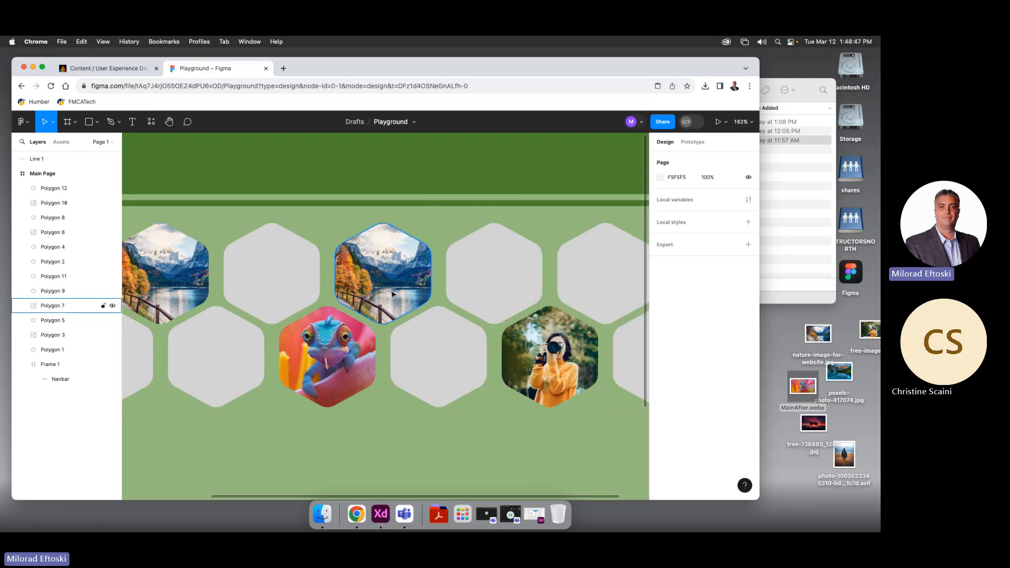
pyautogui.click(374, 272)
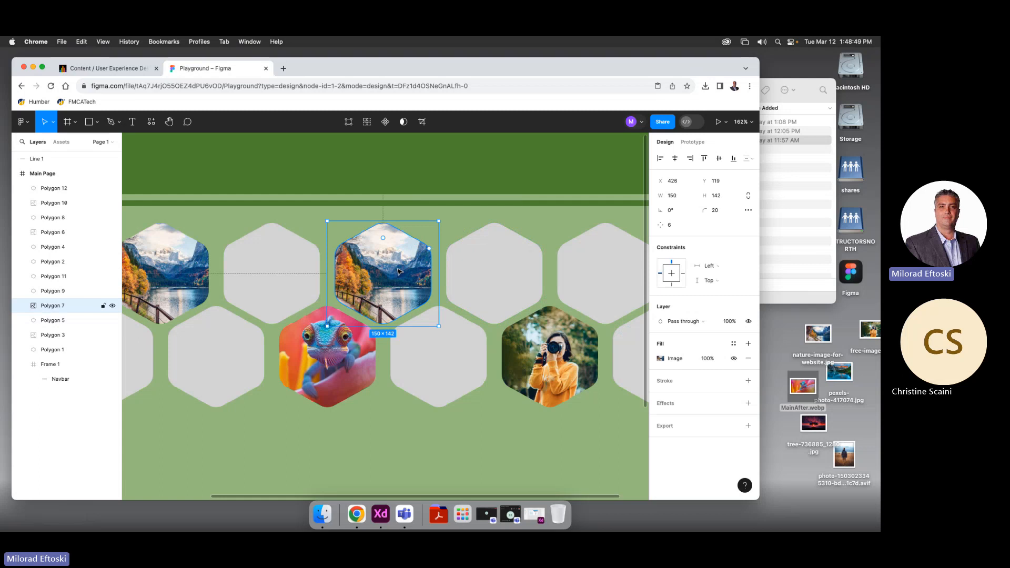
pyautogui.click(457, 232)
pyautogui.click(409, 252)
# Adjust the lake photo fill with more contrast, a cooler temperature, and neutral exposure
pyautogui.click(689, 361)
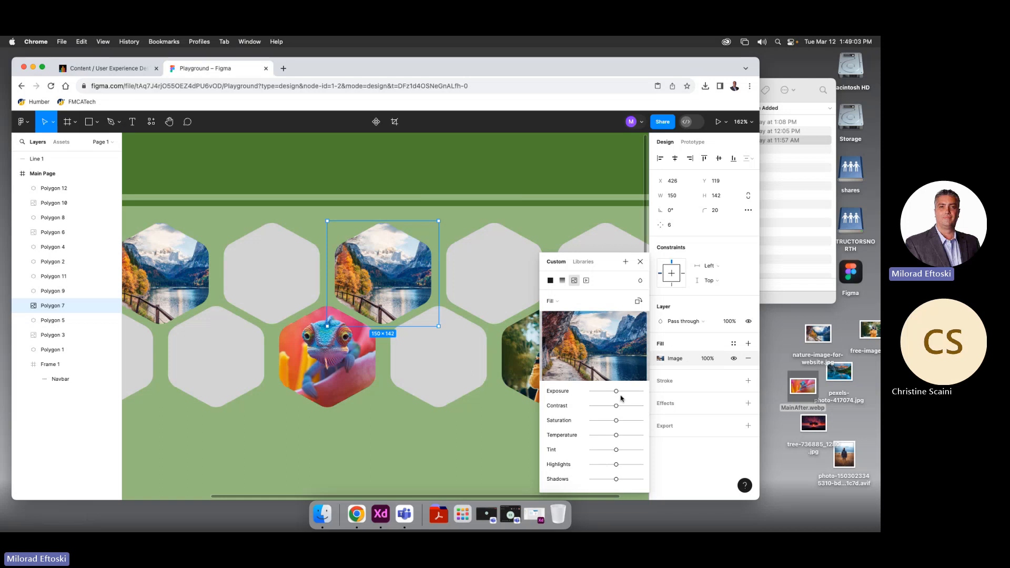
pyautogui.moveTo(616, 391)
pyautogui.mouseDown()
pyautogui.moveTo(593, 391)
pyautogui.moveTo(613, 390)
pyautogui.moveTo(597, 406)
pyautogui.moveTo(621, 406)
pyautogui.moveTo(616, 392)
pyautogui.mouseUp()
pyautogui.moveTo(616, 436)
pyautogui.mouseDown()
pyautogui.moveTo(631, 435)
pyautogui.moveTo(612, 438)
pyautogui.mouseUp()
pyautogui.click(562, 308)
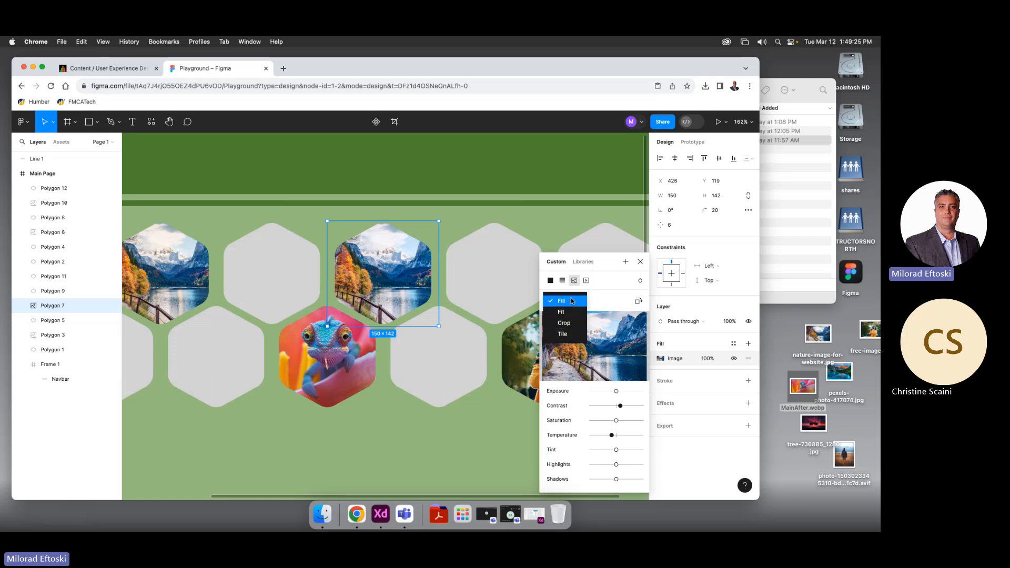
# Try Crop scaling, then Tile scaling with the tiles shrunk to 42.67%
pyautogui.click(565, 323)
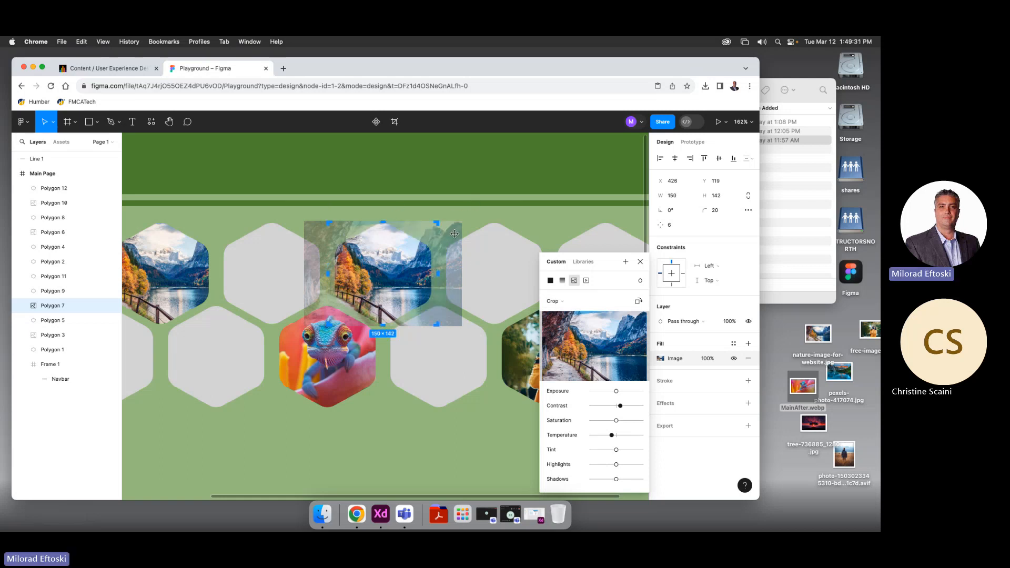
pyautogui.moveTo(455, 232)
pyautogui.mouseDown()
pyautogui.moveTo(473, 221)
pyautogui.moveTo(459, 232)
pyautogui.mouseUp()
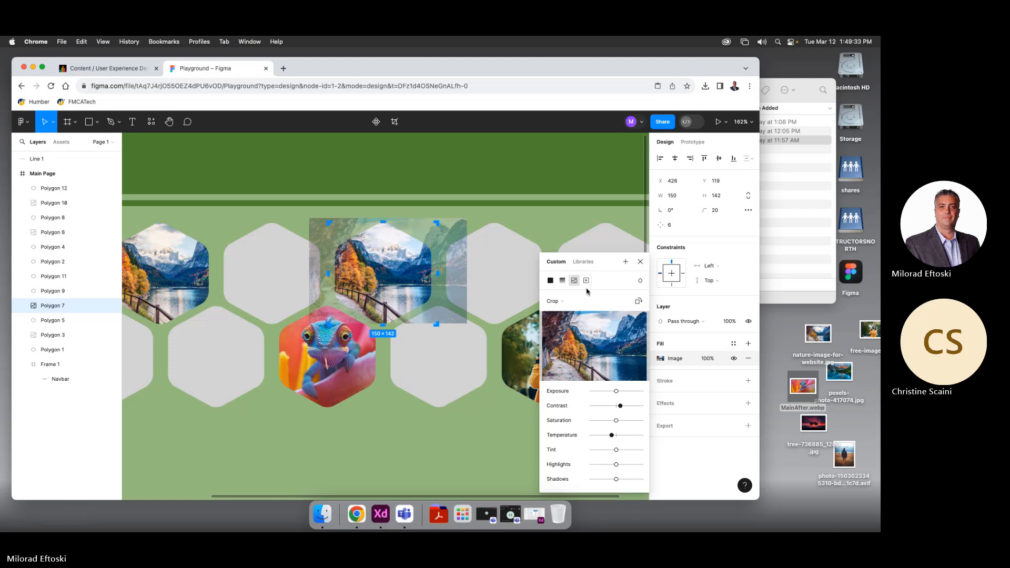
pyautogui.click(559, 302)
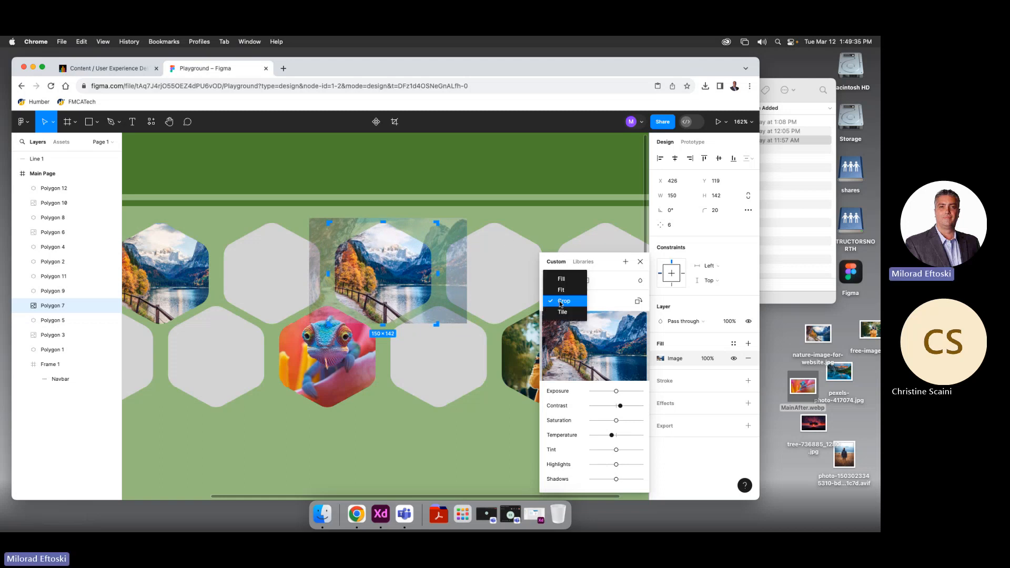
pyautogui.click(559, 311)
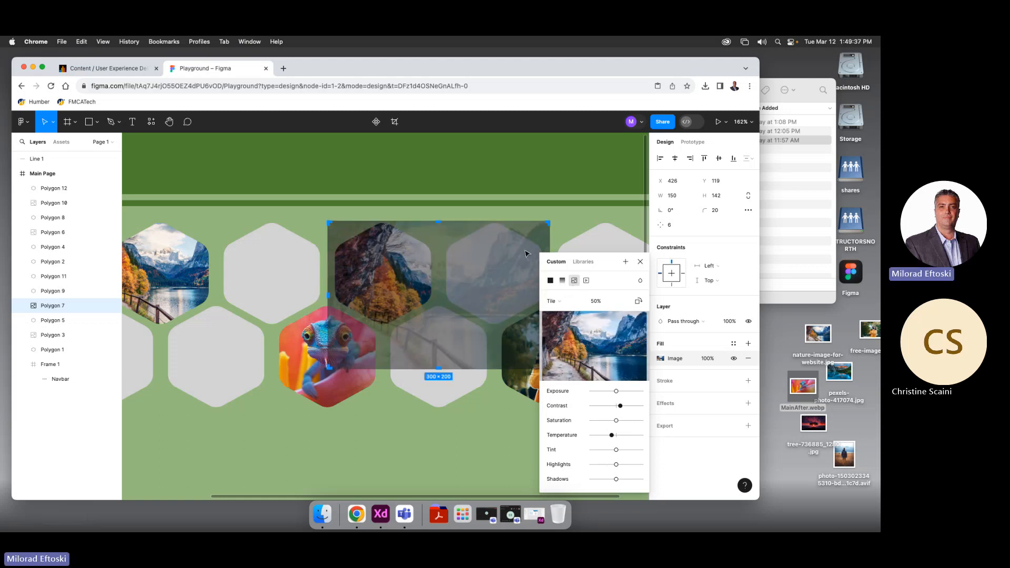
pyautogui.moveTo(548, 223); pyautogui.dragTo(516, 223)
# Undo a trial solid fill and switch the photo's scaling to Fill
pyautogui.click(550, 281)
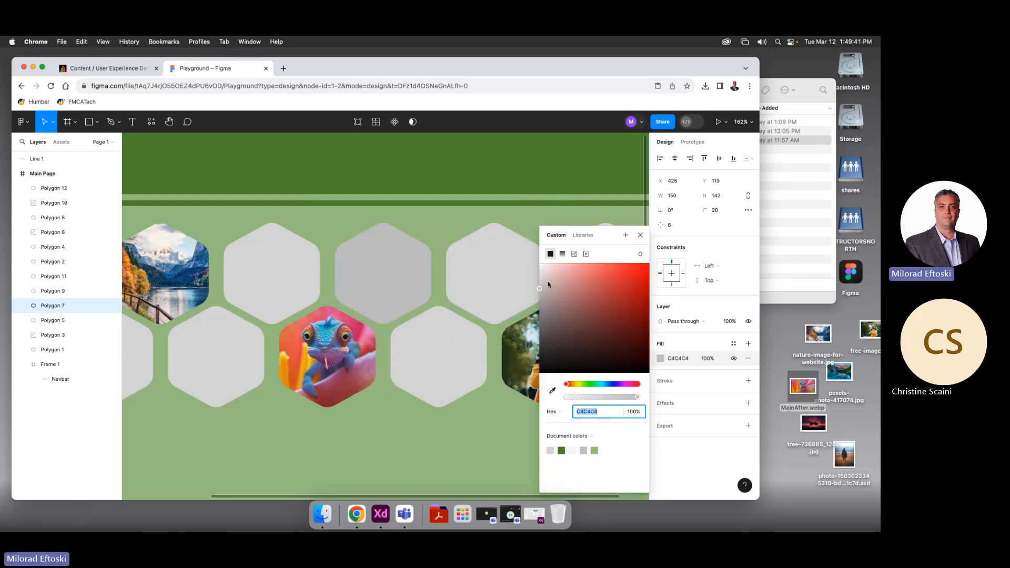
pyautogui.press('super+z')
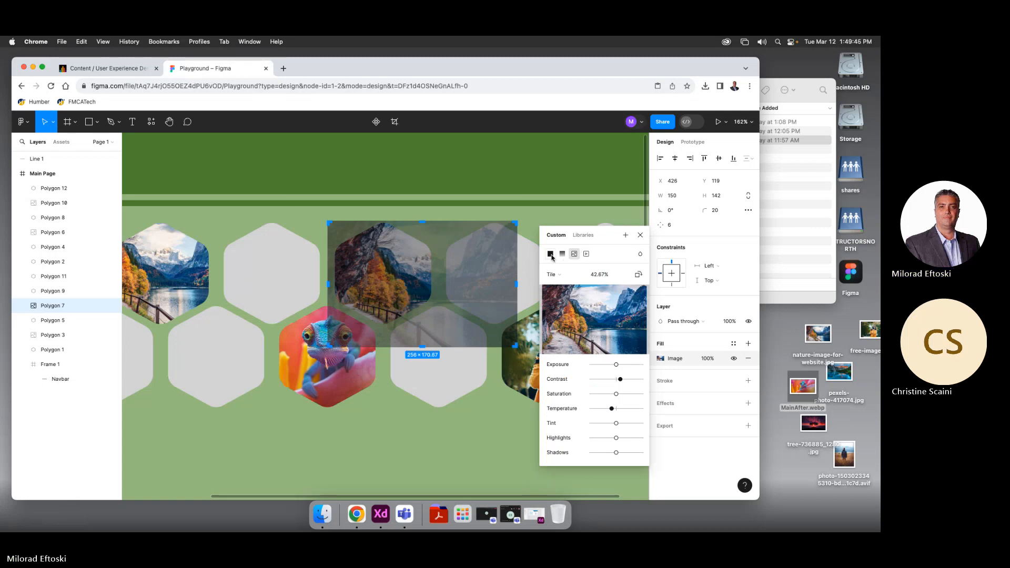
pyautogui.moveTo(583, 302)
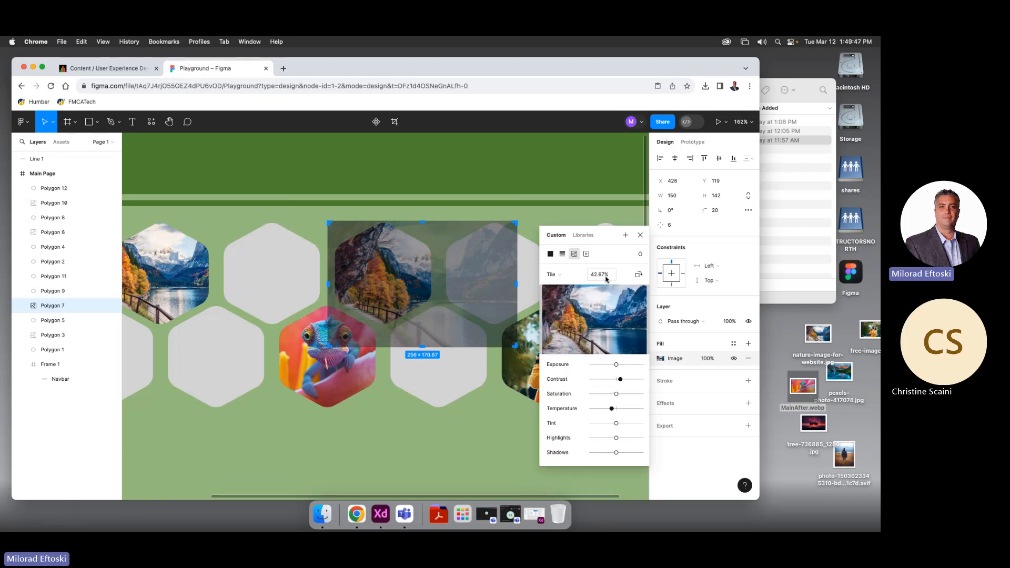
pyautogui.click(573, 276)
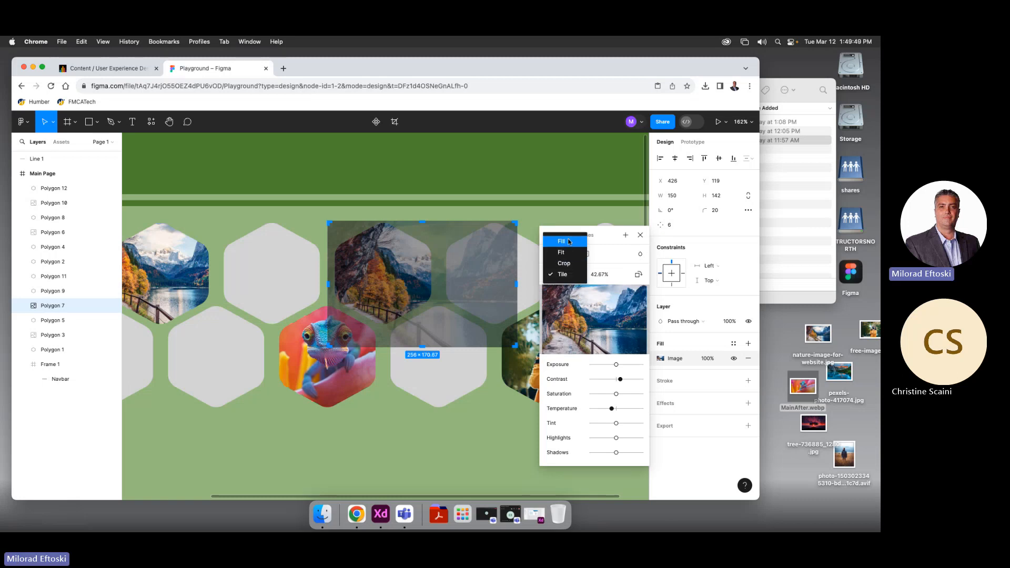
pyautogui.click(568, 243)
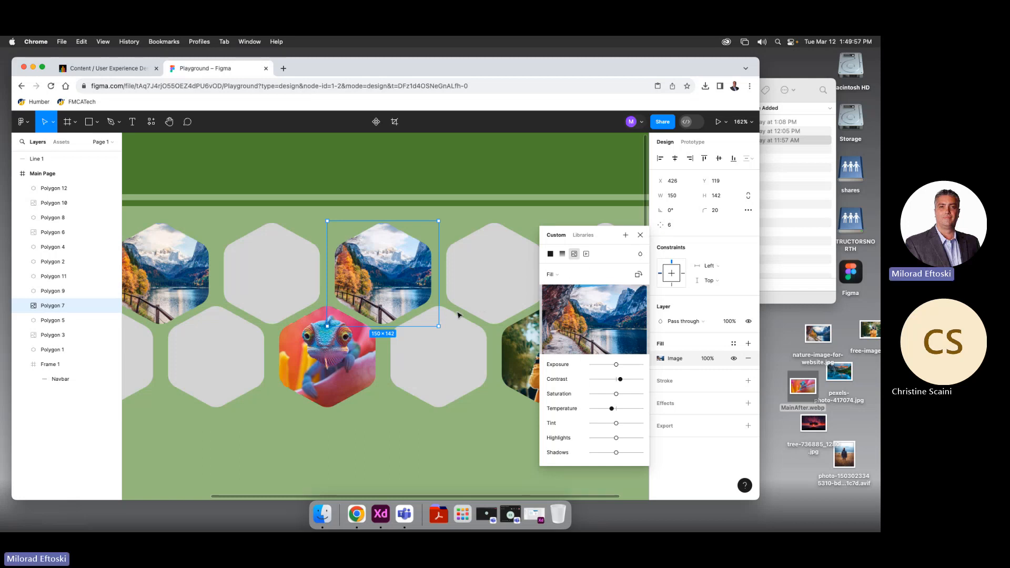
pyautogui.moveTo(436, 328)
pyautogui.mouseDown()
pyautogui.moveTo(499, 378)
pyautogui.moveTo(439, 326)
pyautogui.mouseUp()
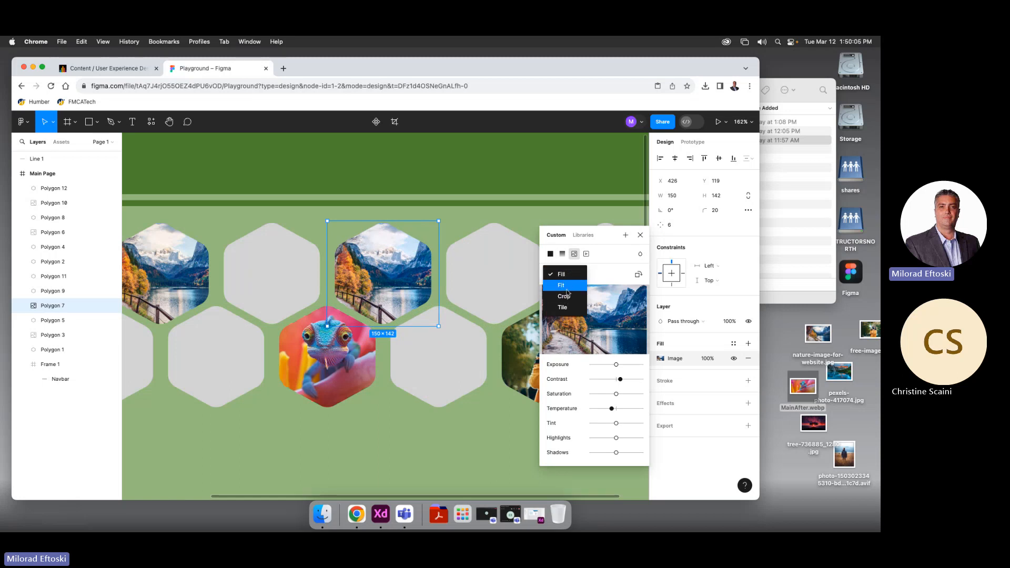
pyautogui.click(561, 286)
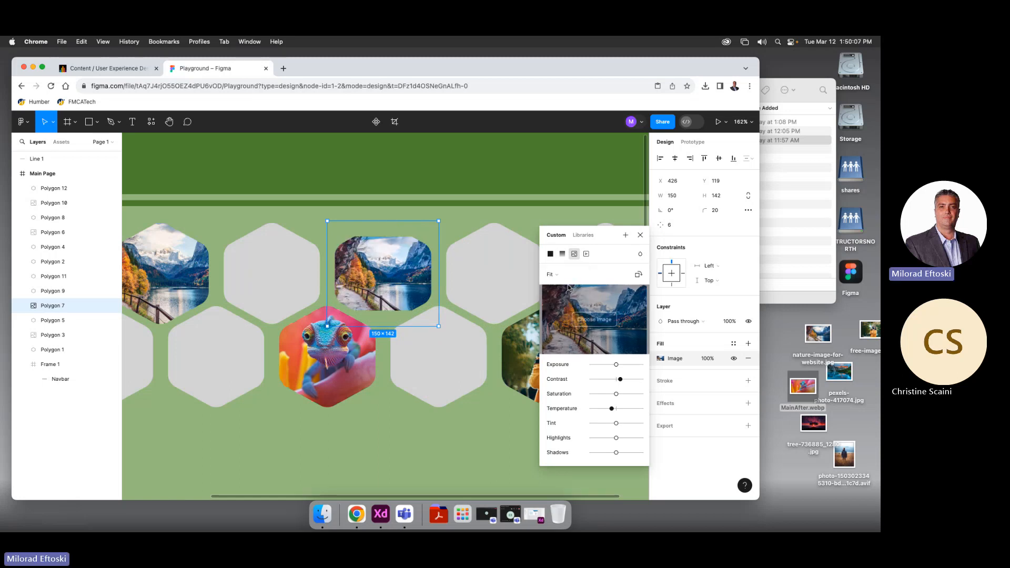
pyautogui.press('super+z')
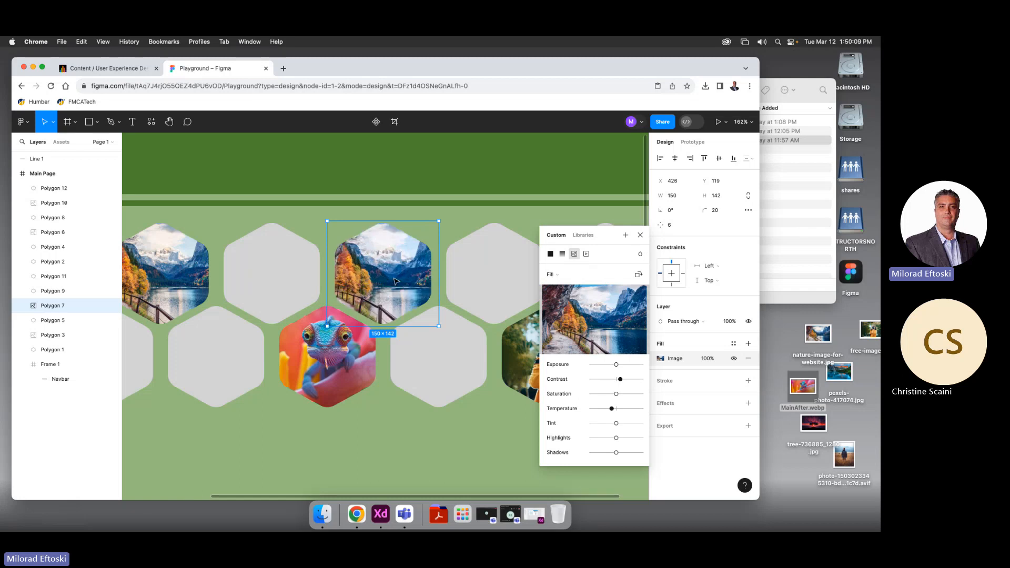
pyautogui.click(580, 278)
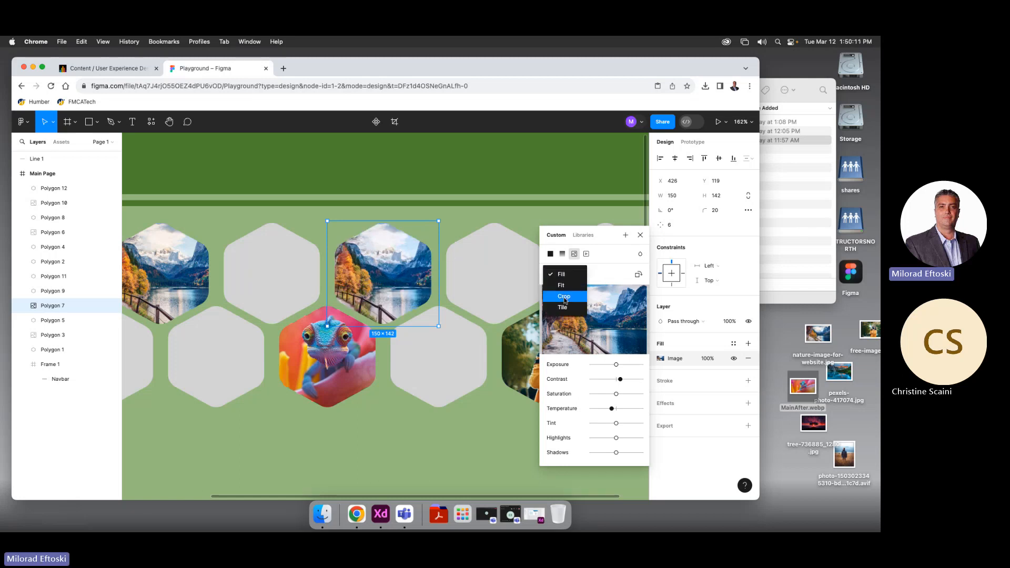
pyautogui.click(560, 295)
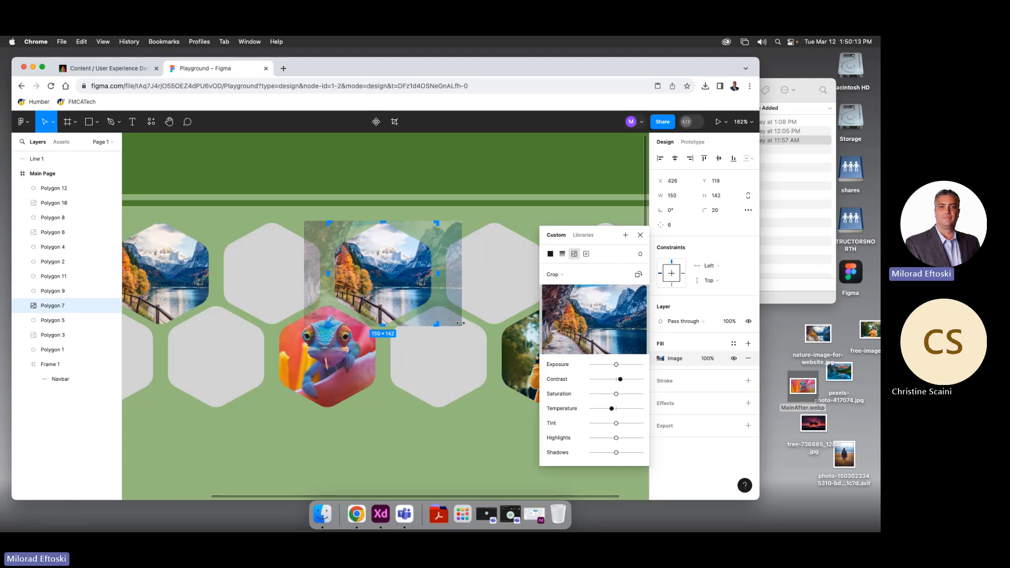
pyautogui.moveTo(459, 325); pyautogui.dragTo(484, 341)
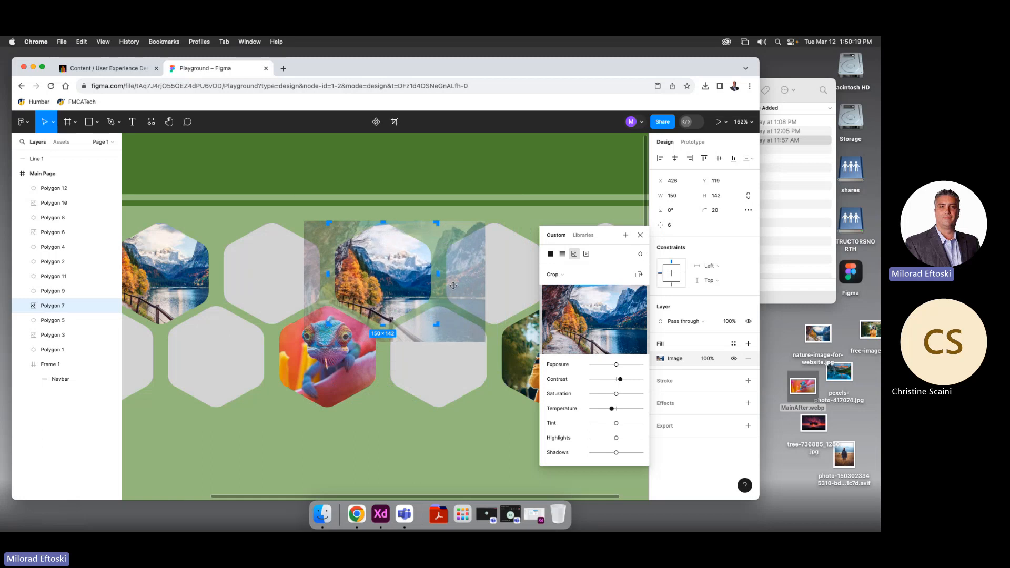
pyautogui.moveTo(451, 286); pyautogui.dragTo(430, 280)
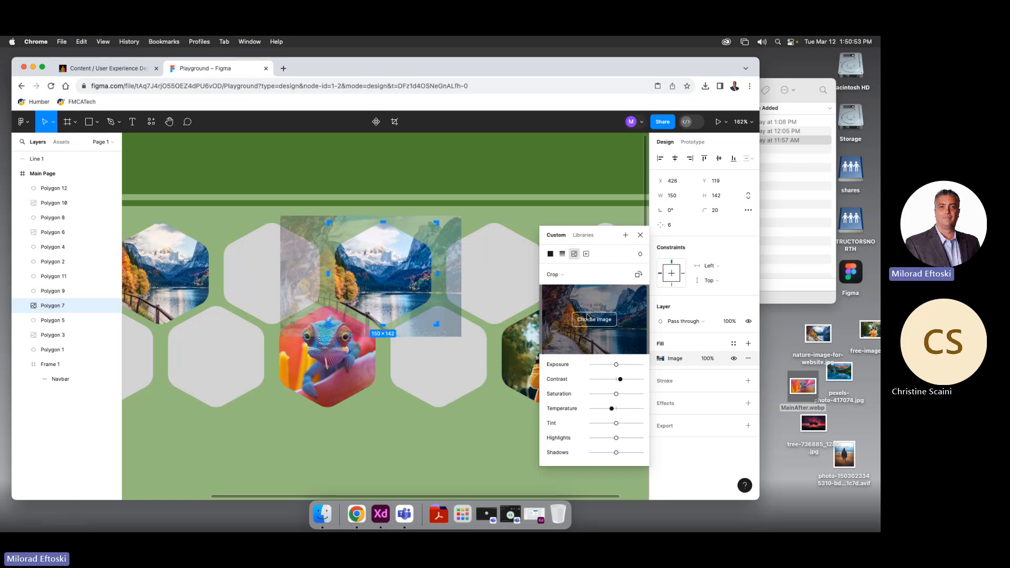
pyautogui.click(569, 275)
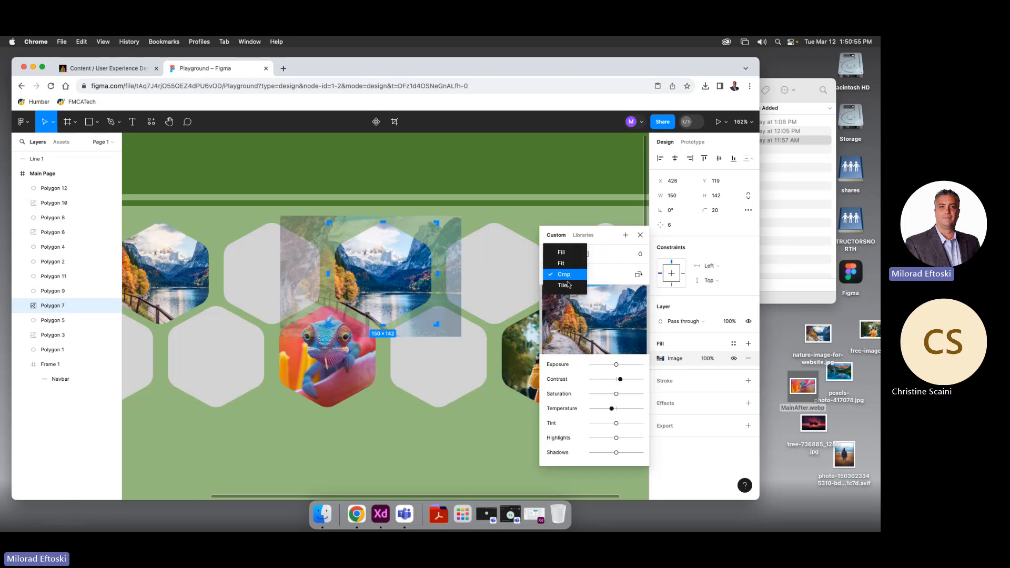
pyautogui.click(567, 286)
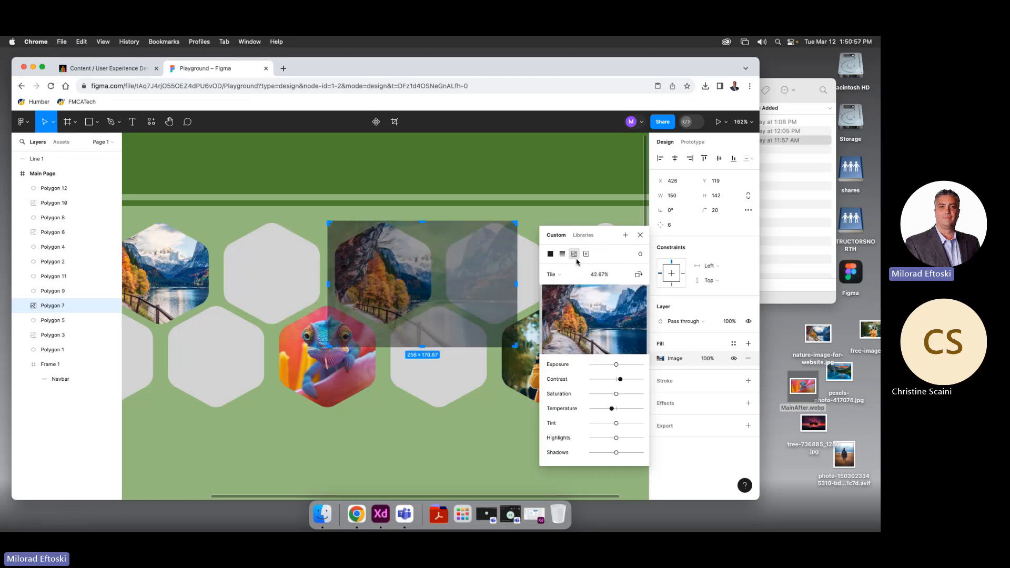
pyautogui.click(567, 274)
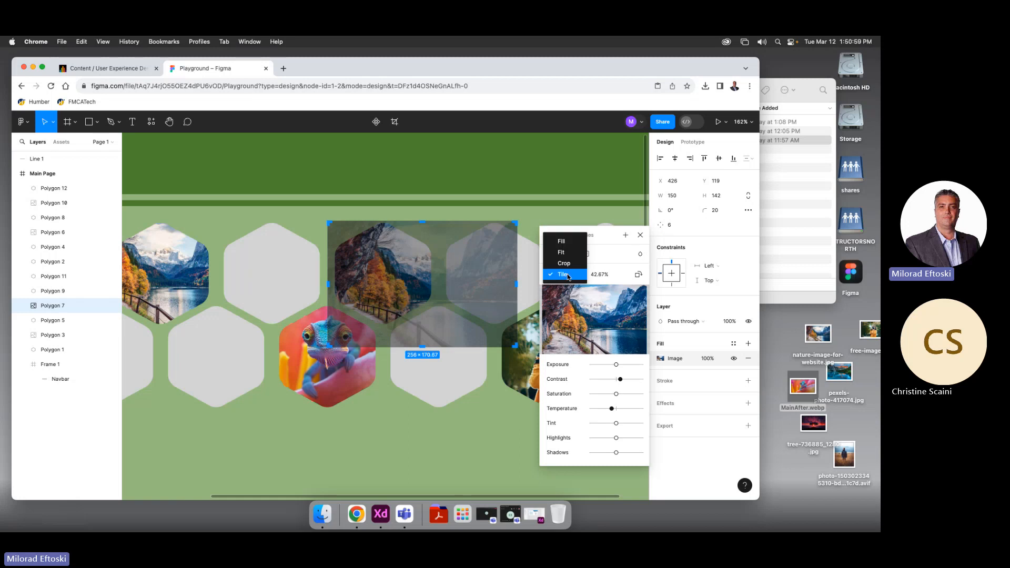
pyautogui.click(569, 269)
pyautogui.click(574, 275)
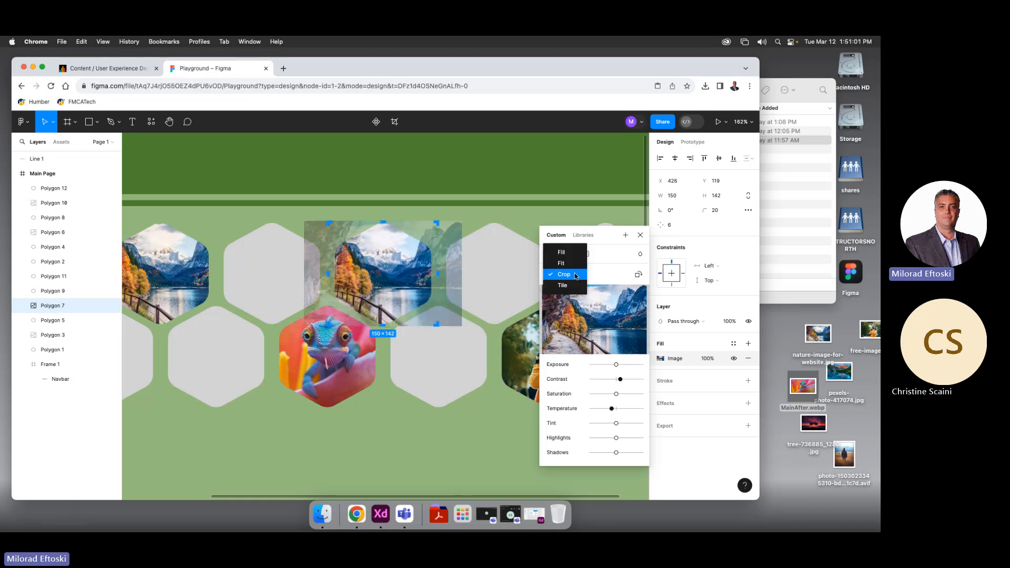
pyautogui.click(574, 265)
pyautogui.click(573, 273)
pyautogui.click(568, 284)
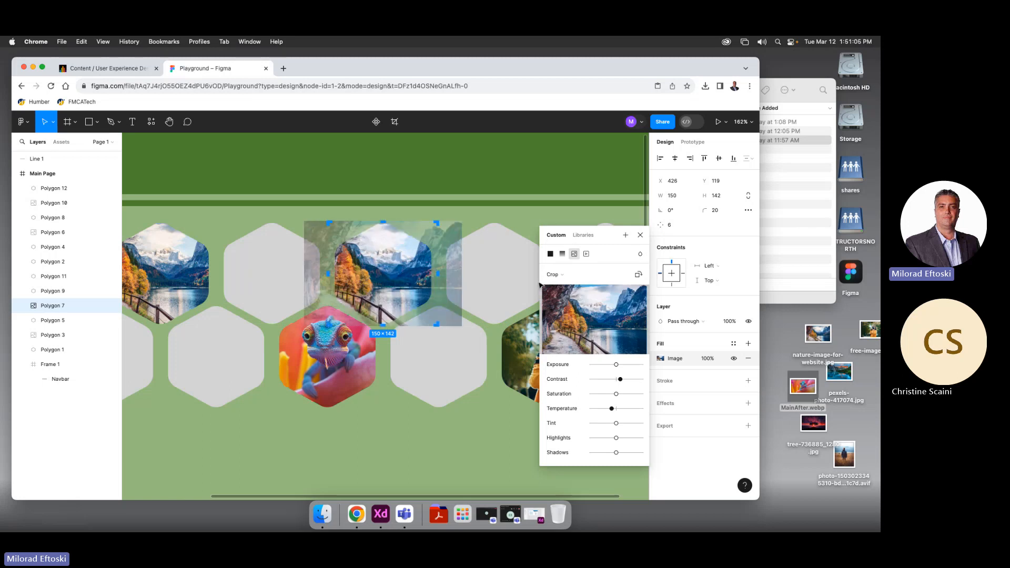
pyautogui.click(556, 274)
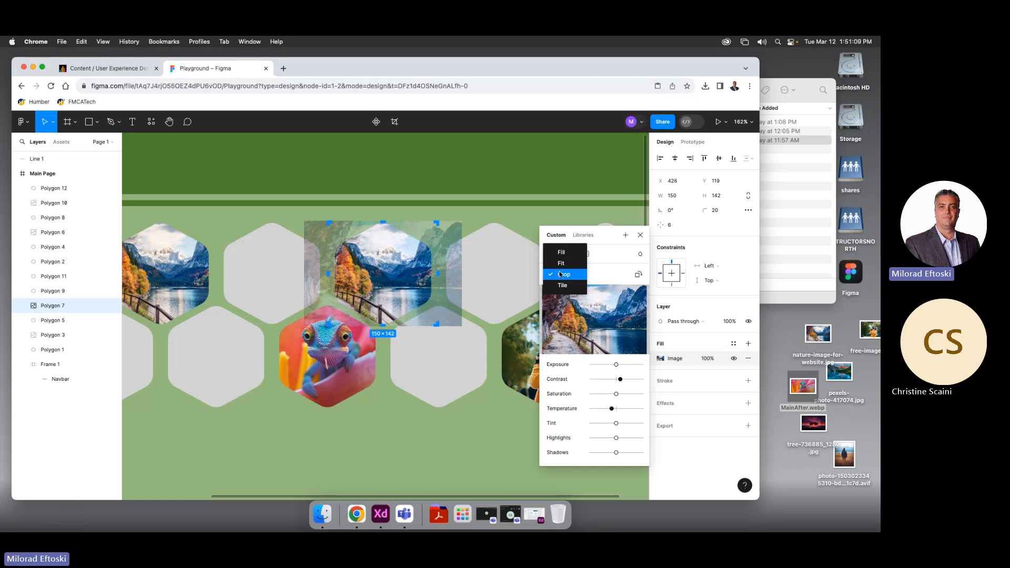
pyautogui.click(561, 252)
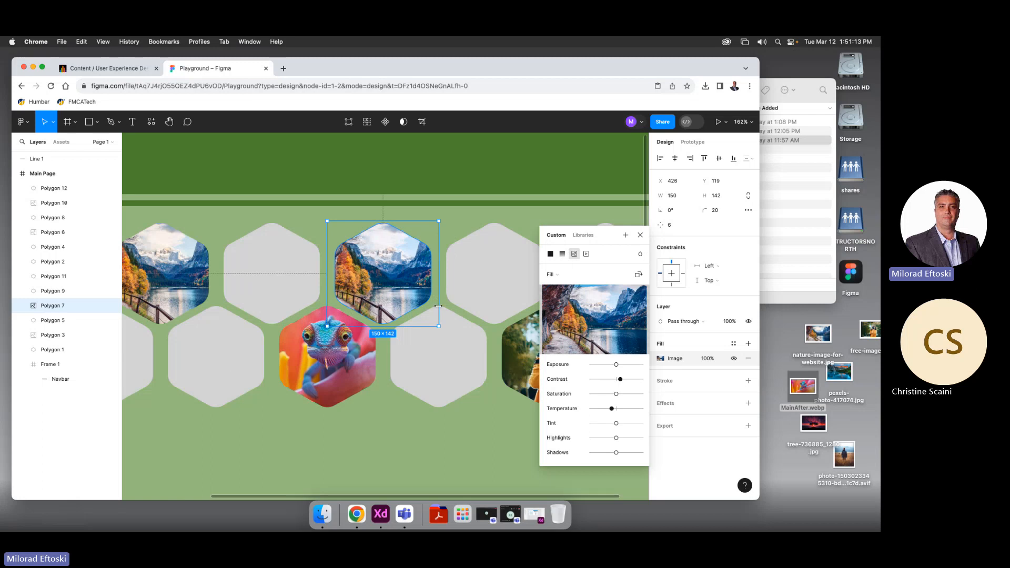
pyautogui.click(453, 424)
# Zoom to 100% and swap the landscape hexagon's photo for MainAfter.webp
pyautogui.scroll(-5, 454, 425)
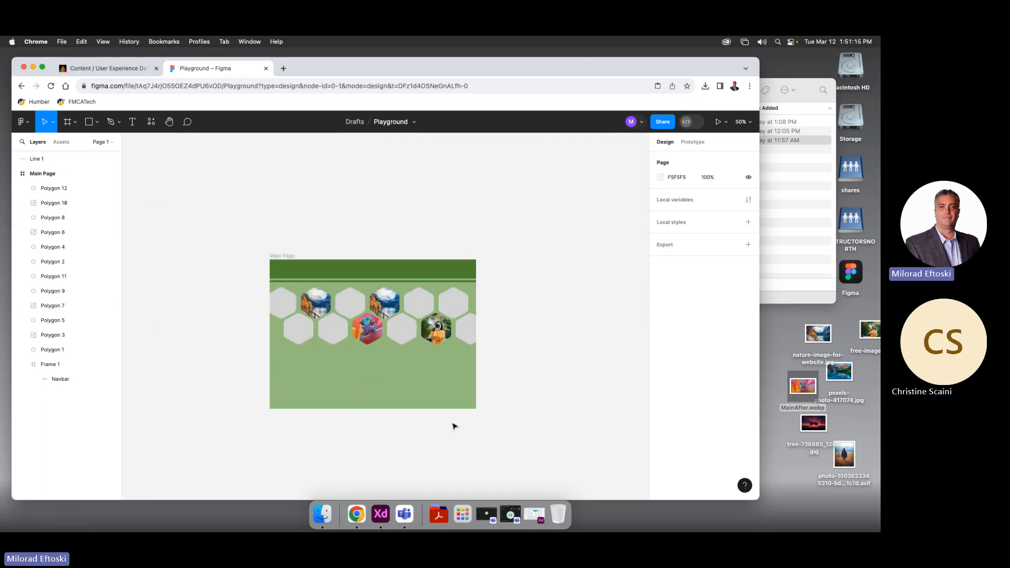
pyautogui.hotkey('shift', '0')
pyautogui.scroll(-2, 453, 421)
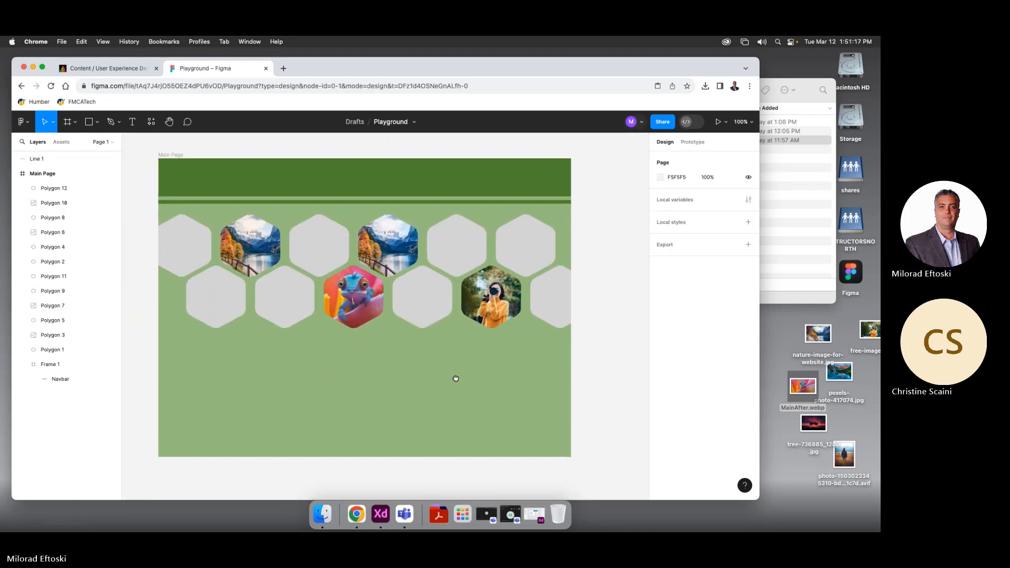
pyautogui.click(409, 270)
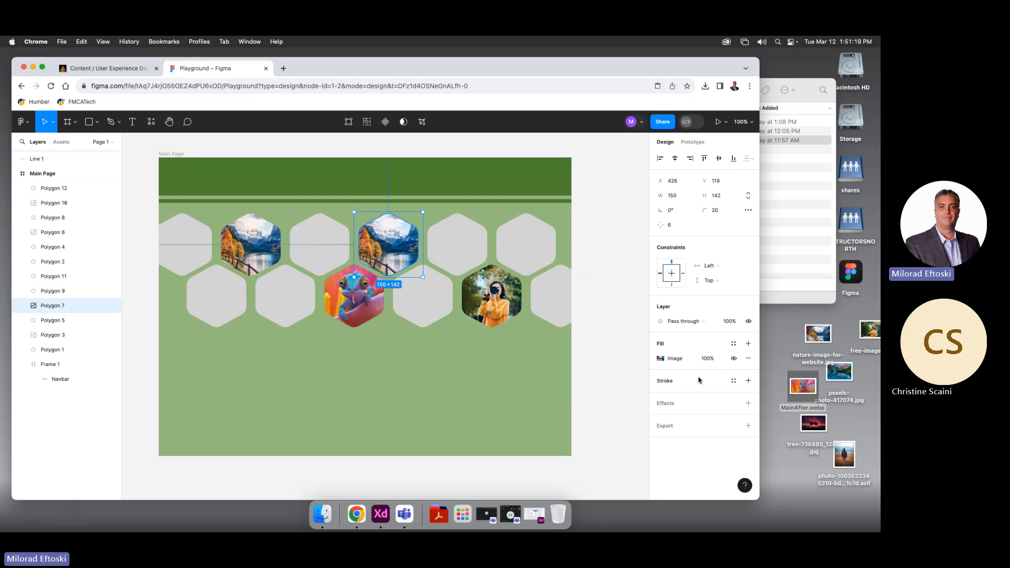
pyautogui.click(673, 362)
pyautogui.moveTo(605, 337)
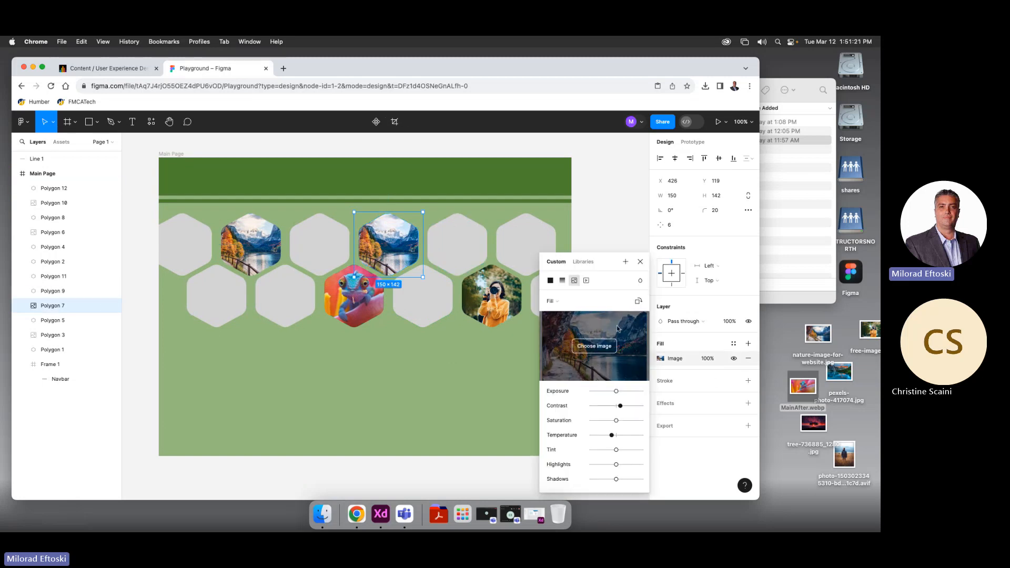
pyautogui.click(599, 347)
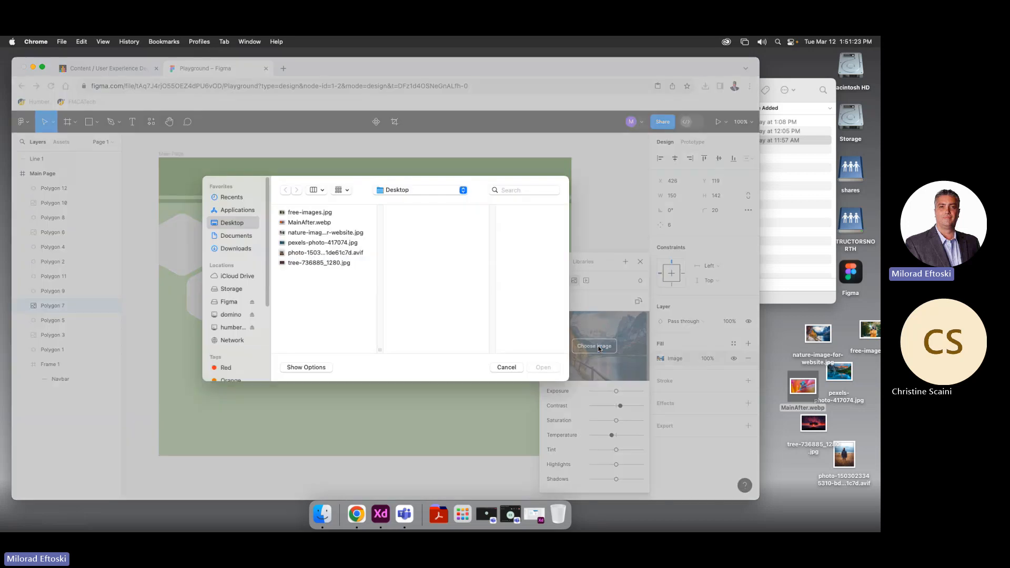
pyautogui.doubleClick(308, 223)
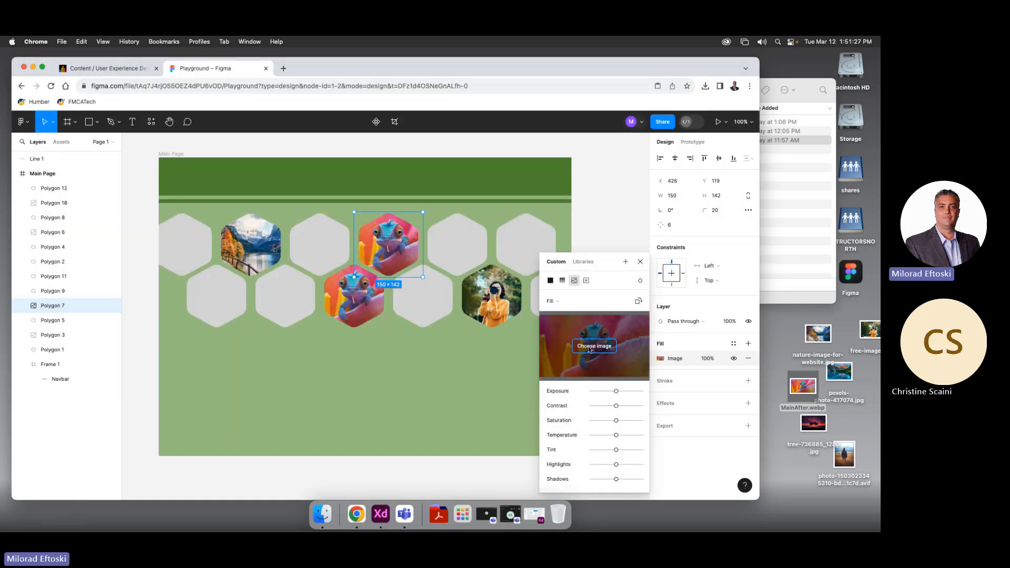
# Try several desktop photos and settle on the tree-736885_1280 sunset image as the fill
pyautogui.click(598, 347)
pyautogui.click(321, 263)
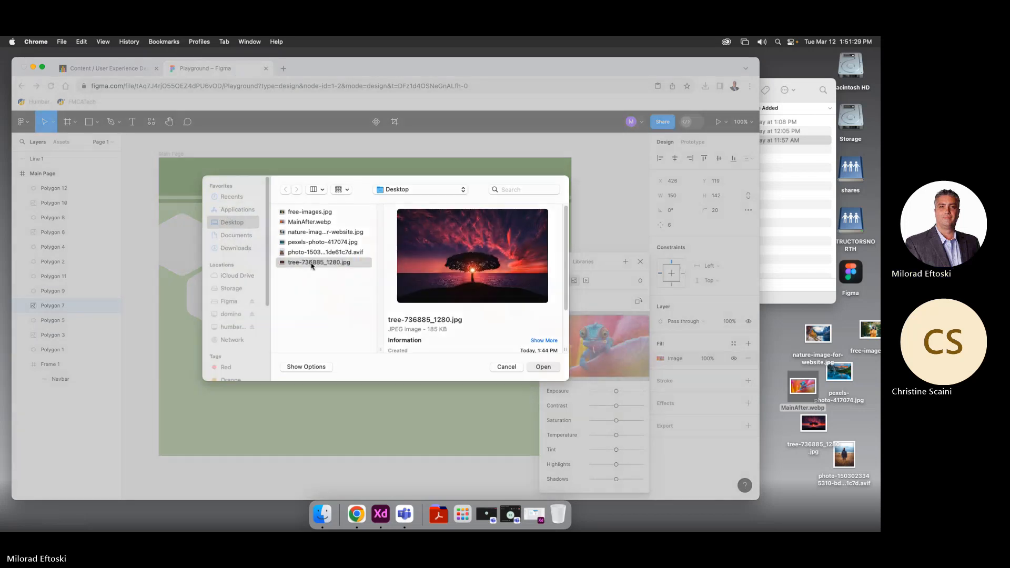
pyautogui.doubleClick(310, 262)
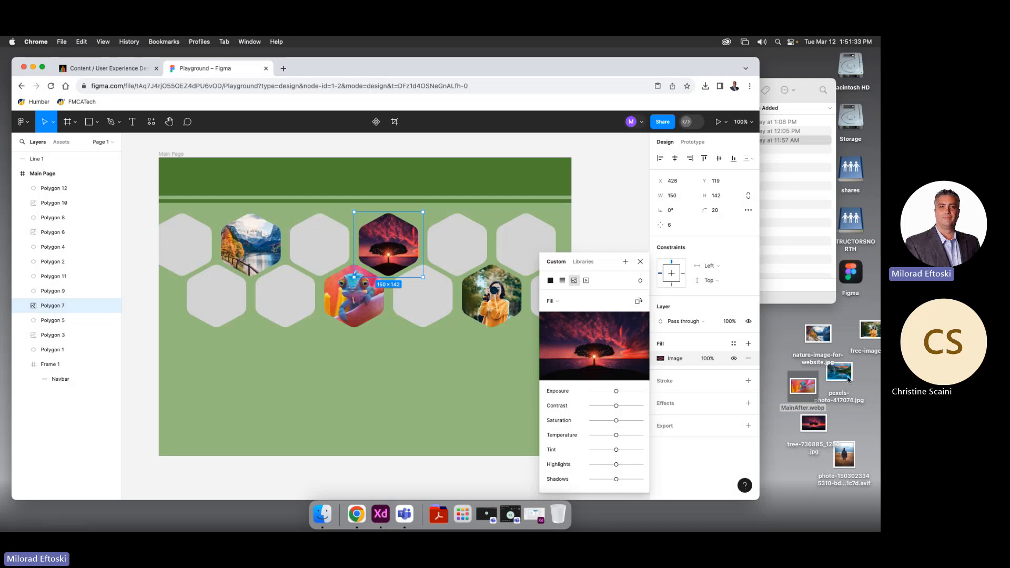
pyautogui.moveTo(868, 331); pyautogui.dragTo(592, 359)
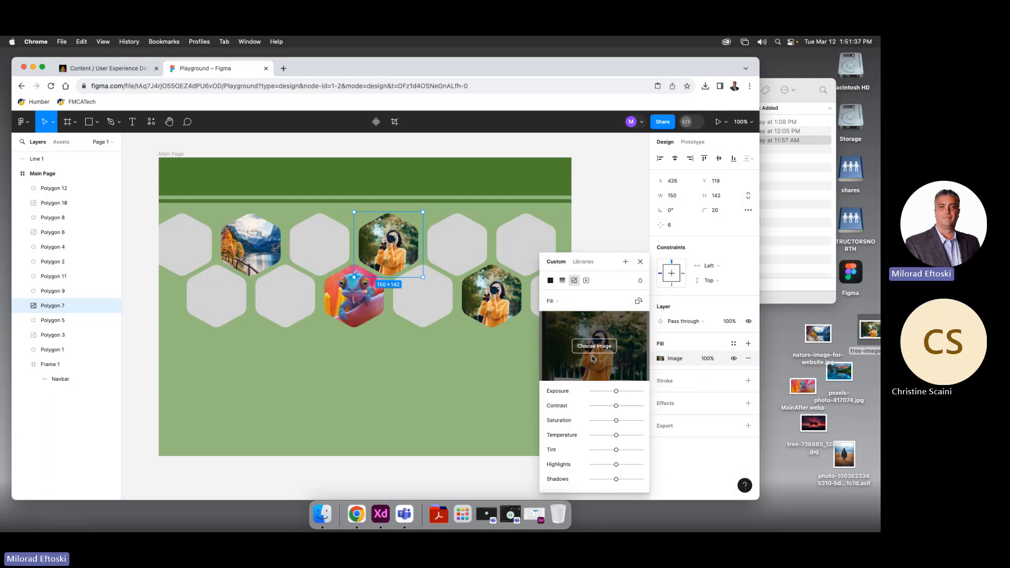
pyautogui.moveTo(818, 333); pyautogui.dragTo(590, 350)
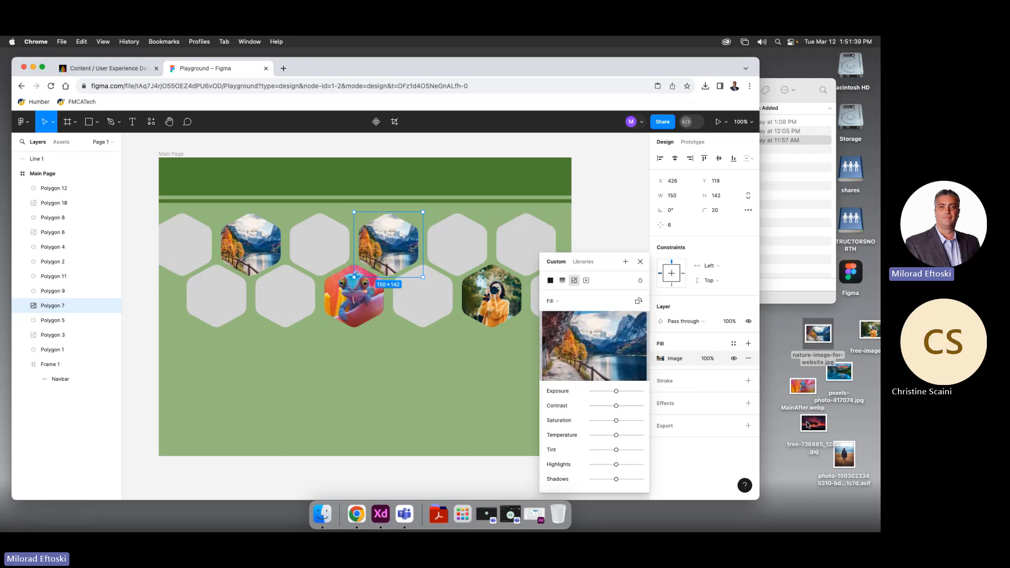
pyautogui.moveTo(809, 424); pyautogui.dragTo(603, 354)
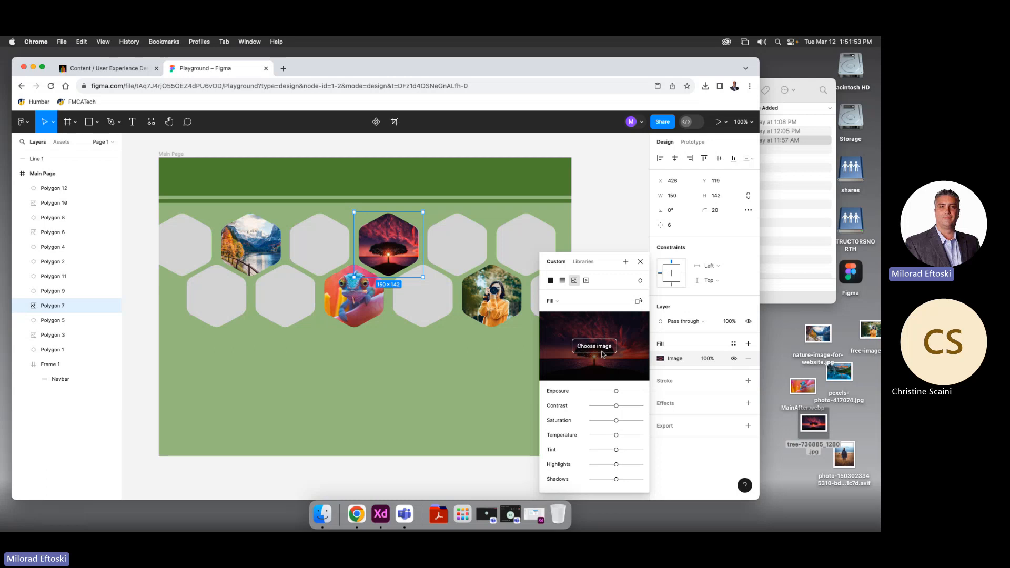
pyautogui.click(479, 414)
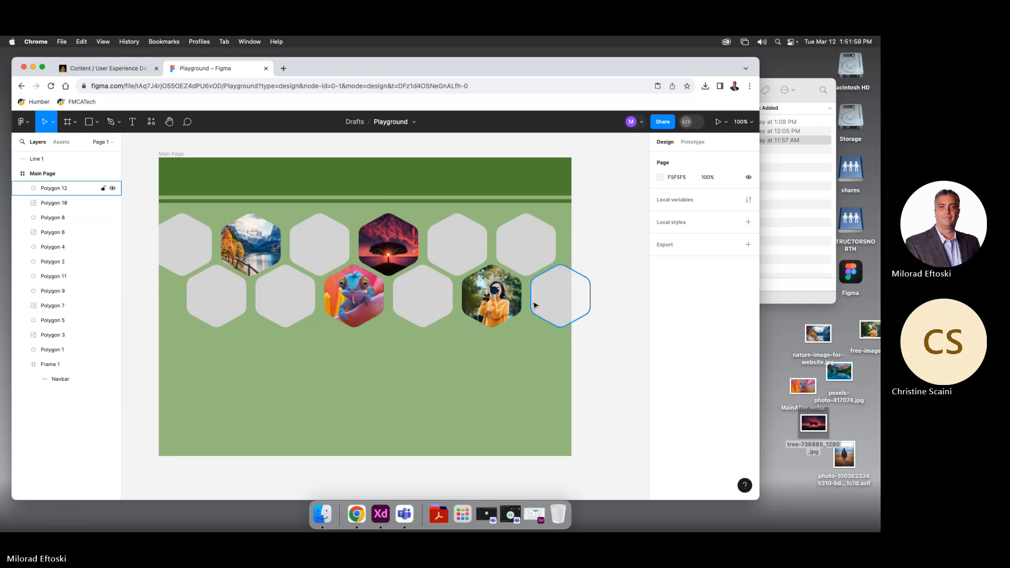
# Draw a grey 15-point star below the honeycomb and position it
pyautogui.click(96, 123)
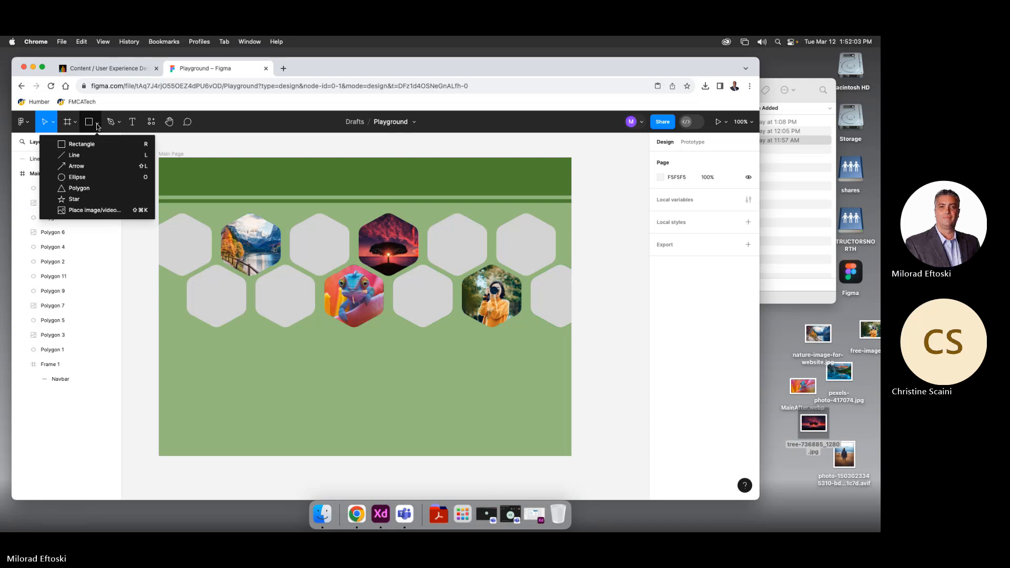
pyautogui.click(97, 125)
pyautogui.click(97, 124)
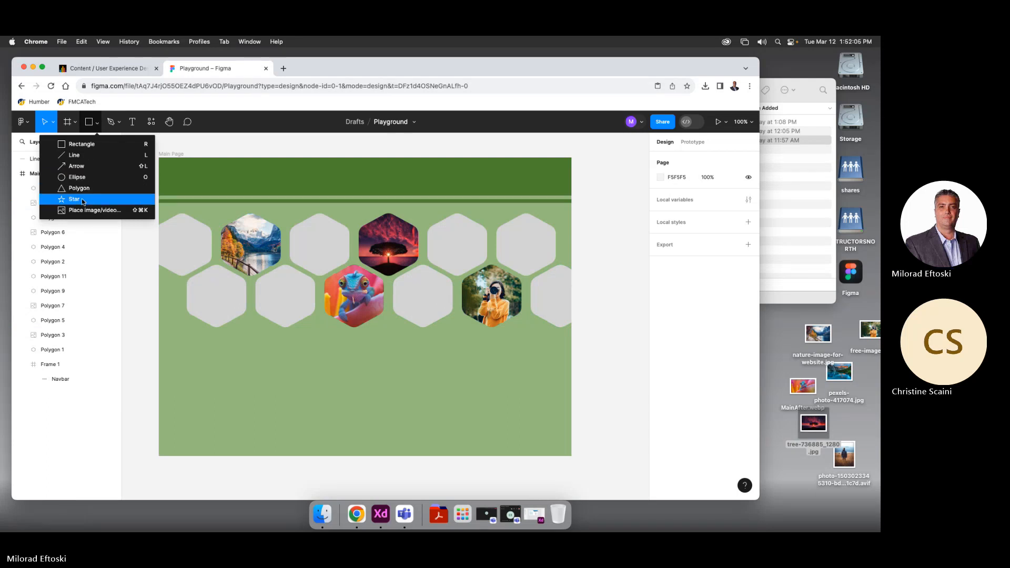
pyautogui.click(81, 198)
pyautogui.moveTo(272, 364); pyautogui.dragTo(351, 443)
pyautogui.moveTo(318, 404); pyautogui.dragTo(363, 371)
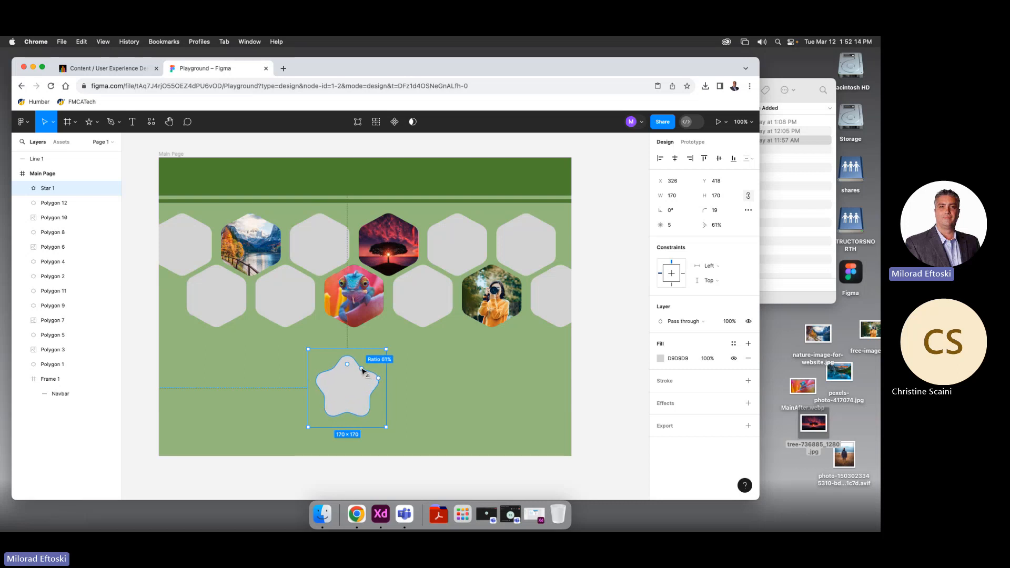
pyautogui.click(671, 226)
pyautogui.press('Up')
pyautogui.press('Up')
pyautogui.press('Up')
pyautogui.press('Up')
pyautogui.press('Up')
pyautogui.press('Up')
pyautogui.press('Up')
pyautogui.press('Up')
pyautogui.press('Up')
pyautogui.press('Up')
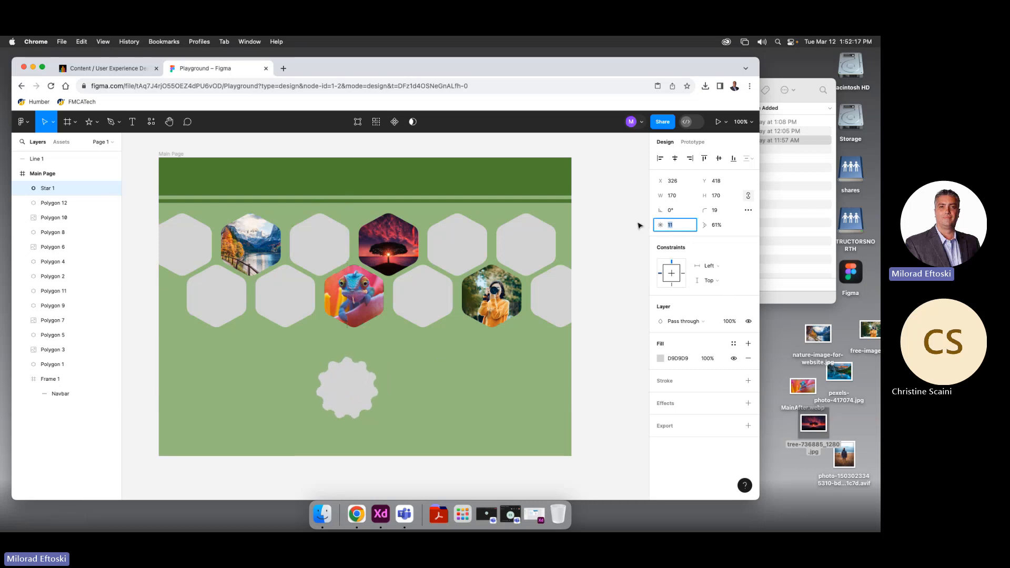
pyautogui.moveTo(343, 397); pyautogui.dragTo(360, 382)
pyautogui.moveTo(407, 419); pyautogui.dragTo(403, 428)
pyautogui.press('super+z')
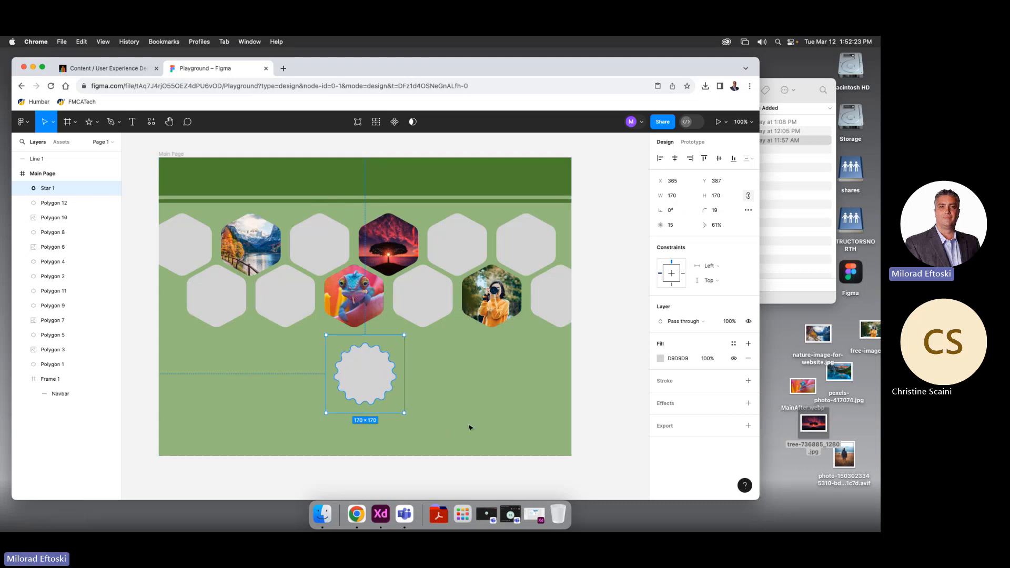
pyautogui.moveTo(374, 379); pyautogui.dragTo(394, 405)
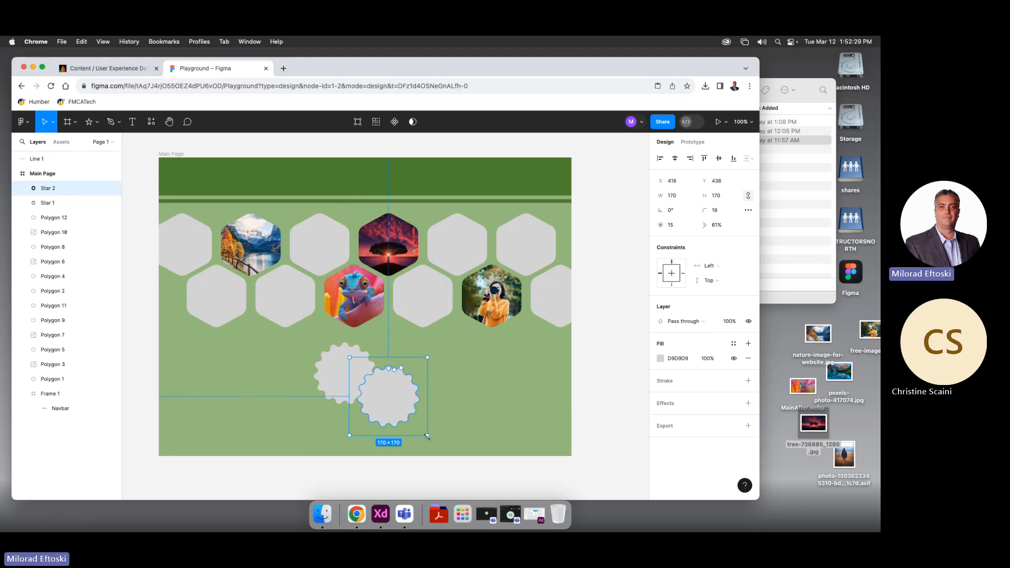
# Make a 134×134 copy filled black (000000) and place it over the grey star
pyautogui.moveTo(427, 435); pyautogui.dragTo(350, 386)
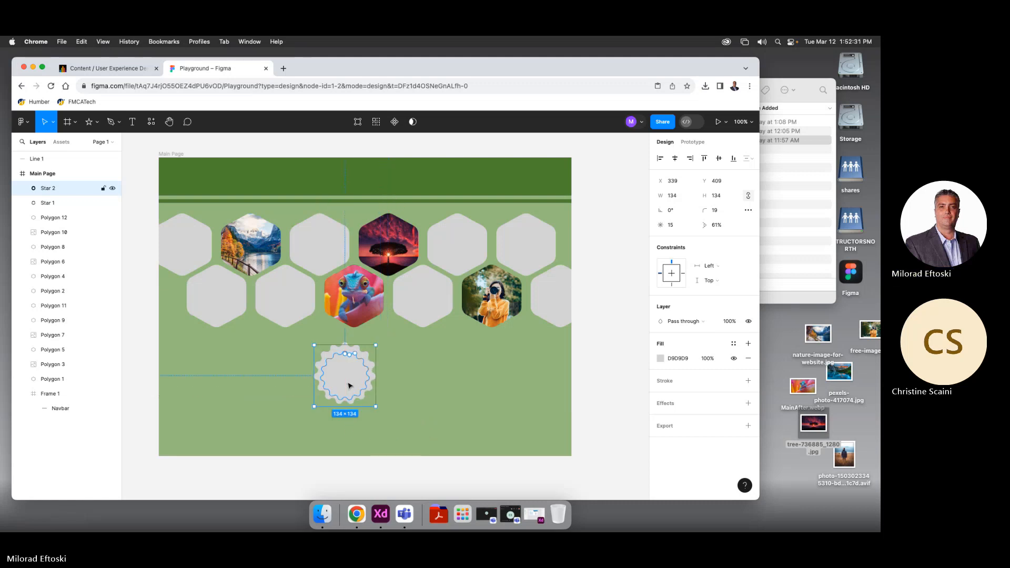
pyautogui.click(660, 358)
pyautogui.moveTo(613, 312); pyautogui.dragTo(652, 264)
pyautogui.moveTo(627, 364); pyautogui.dragTo(667, 378)
pyautogui.click(421, 391)
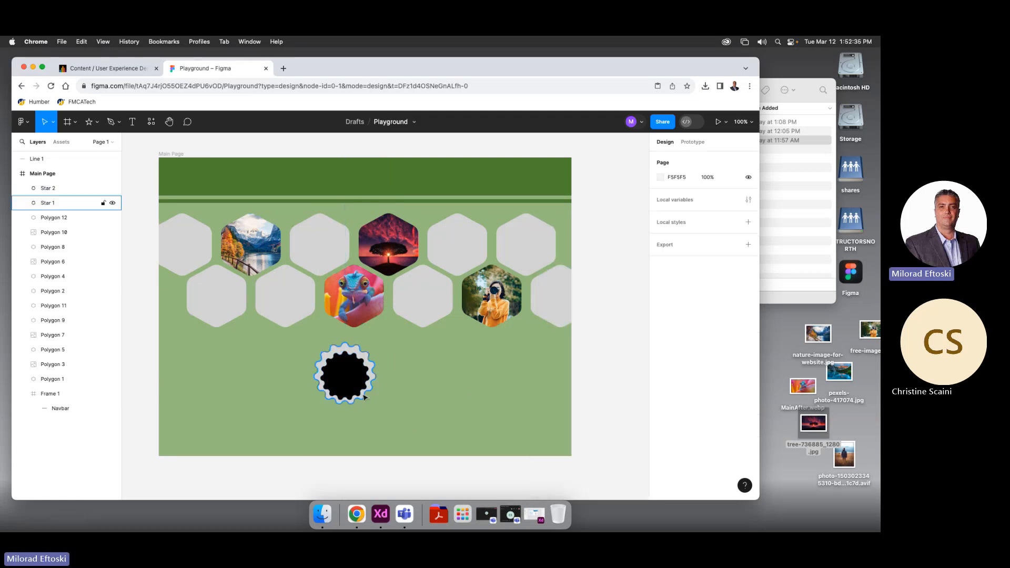
pyautogui.moveTo(360, 390); pyautogui.dragTo(359, 387)
pyautogui.scroll(1, 357, 387)
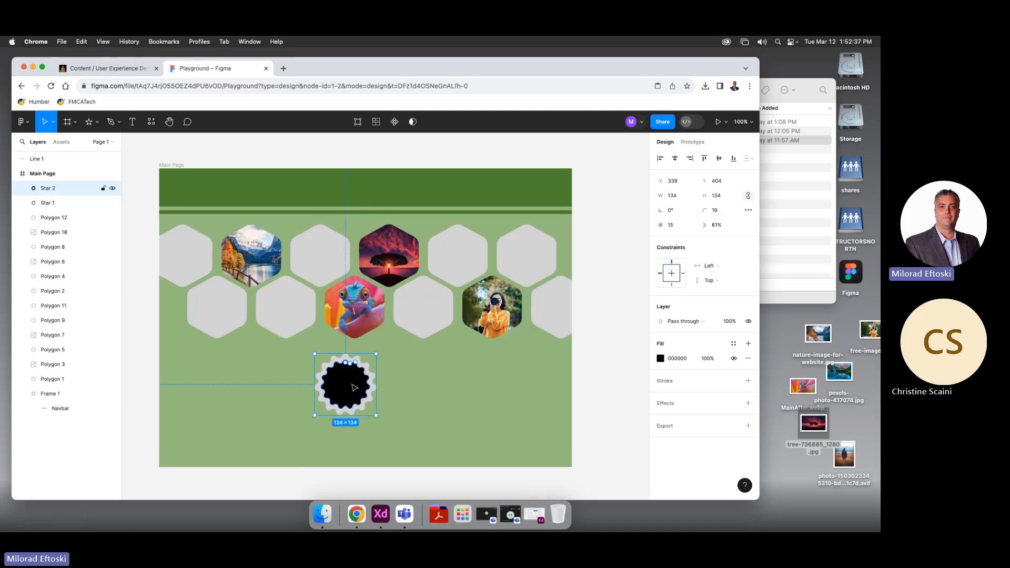
pyautogui.scroll(5, 357, 386)
# Select both stars and align them on their horizontal and vertical centres
pyautogui.moveTo(459, 410); pyautogui.dragTo(499, 370)
pyautogui.click(501, 373)
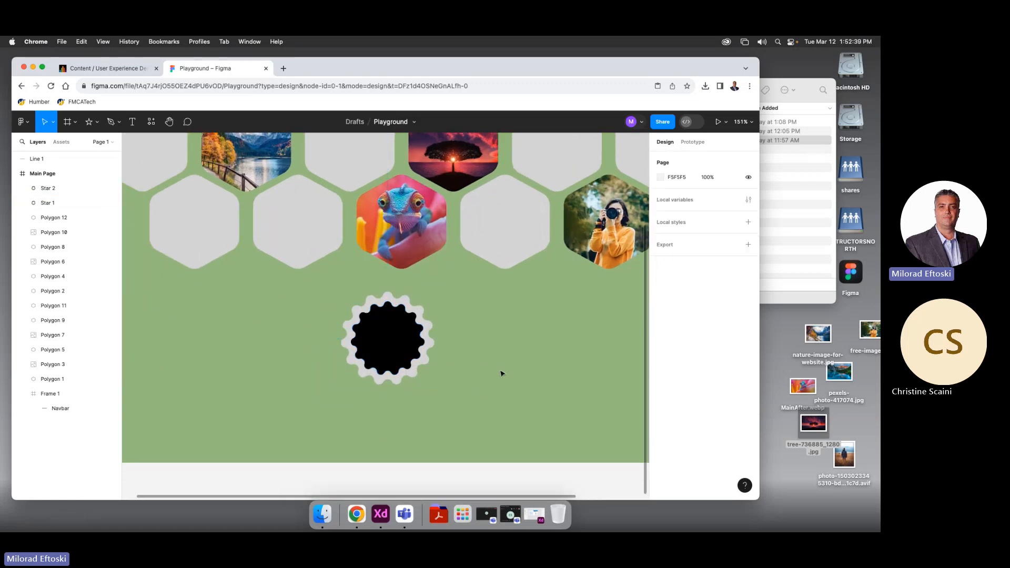
pyautogui.moveTo(396, 349)
pyautogui.mouseDown()
pyautogui.moveTo(439, 341)
pyautogui.moveTo(394, 349)
pyautogui.moveTo(408, 339)
pyautogui.mouseUp()
pyautogui.click(503, 375)
pyautogui.click(465, 388)
pyautogui.moveTo(465, 387); pyautogui.dragTo(406, 329)
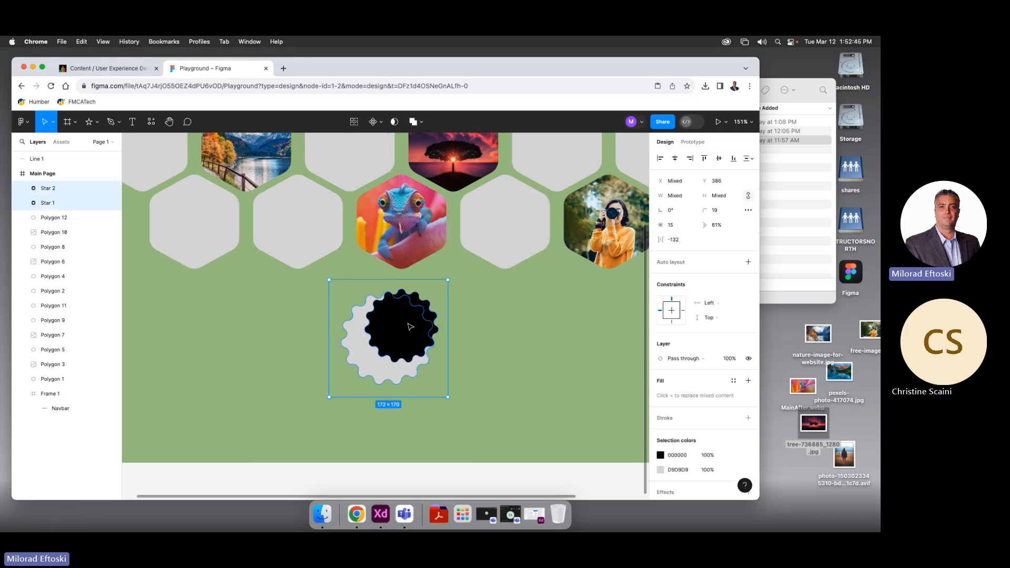
pyautogui.click(675, 158)
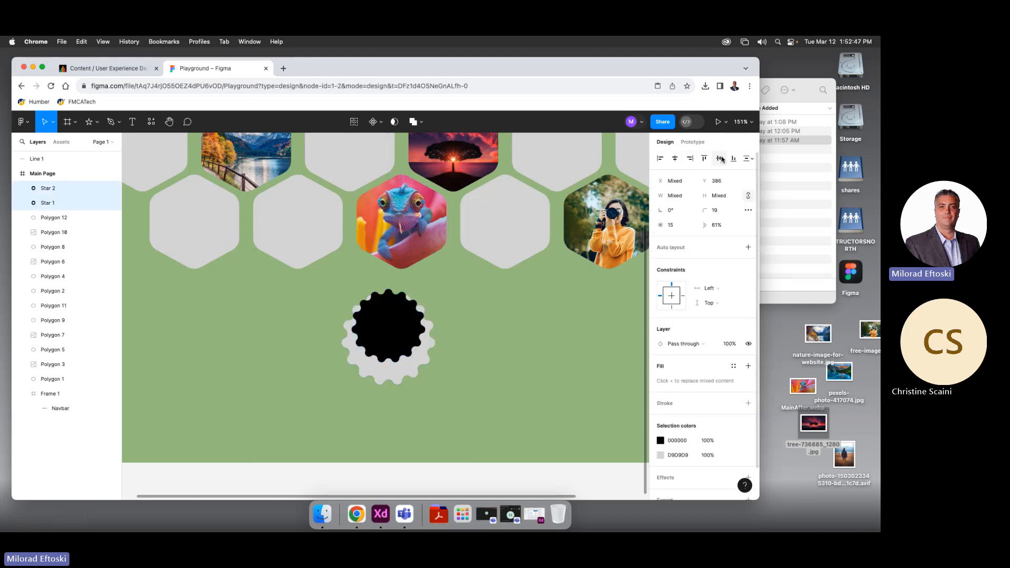
pyautogui.click(719, 158)
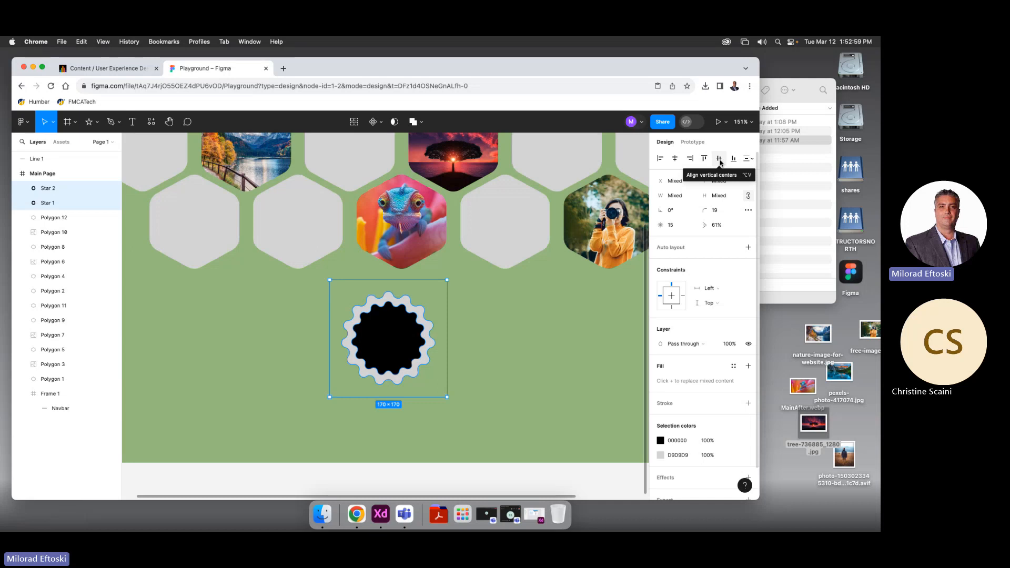
# Reselect both stars and subtract the black star from the grey one
pyautogui.click(478, 329)
pyautogui.click(395, 332)
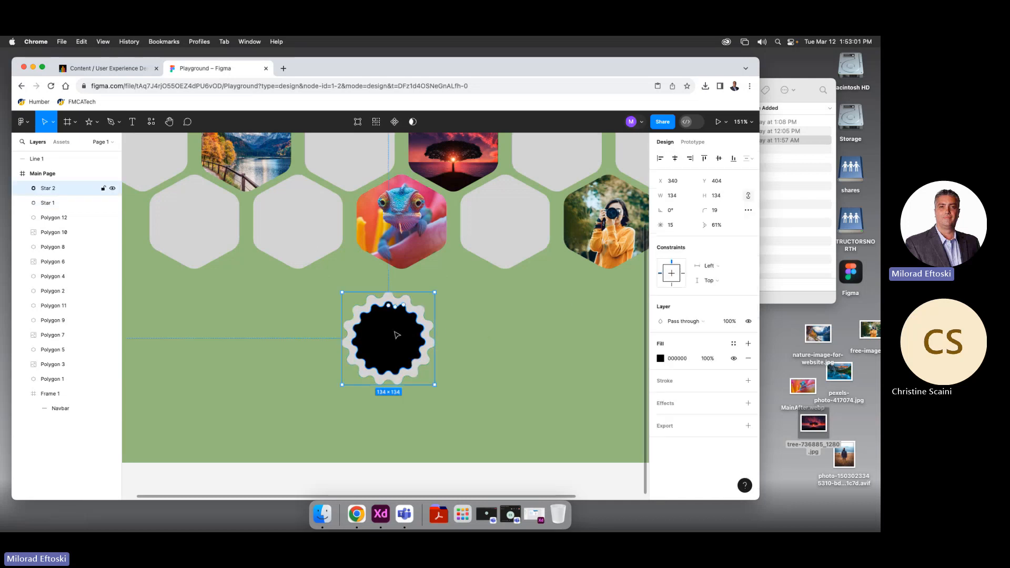
pyautogui.moveTo(484, 329); pyautogui.dragTo(358, 390)
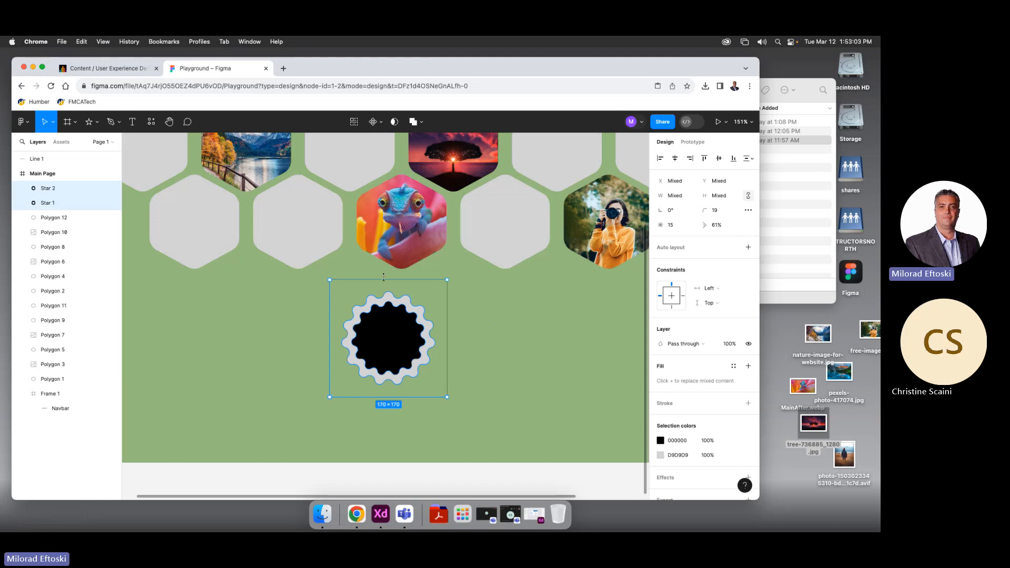
pyautogui.click(421, 123)
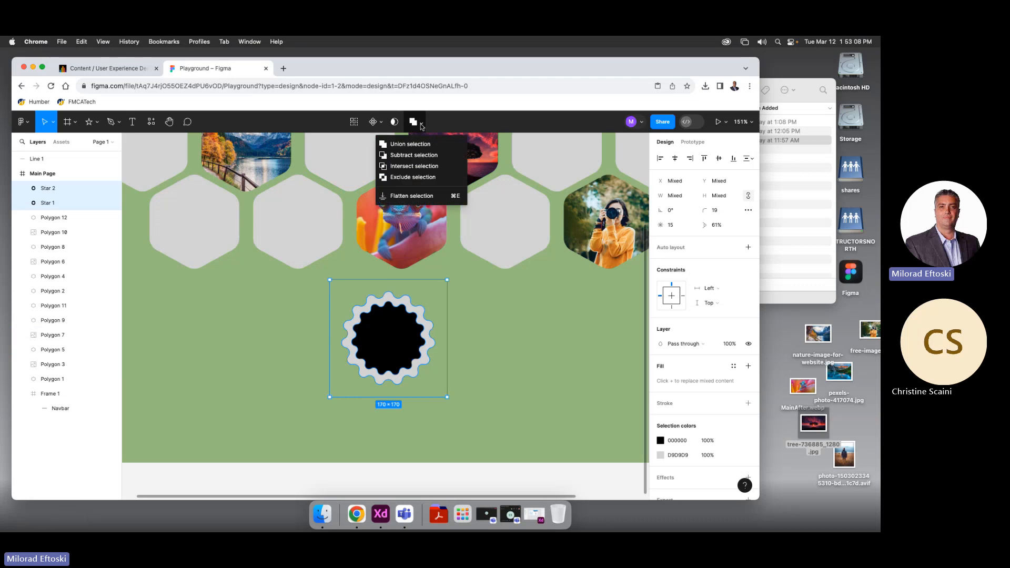
pyautogui.click(434, 156)
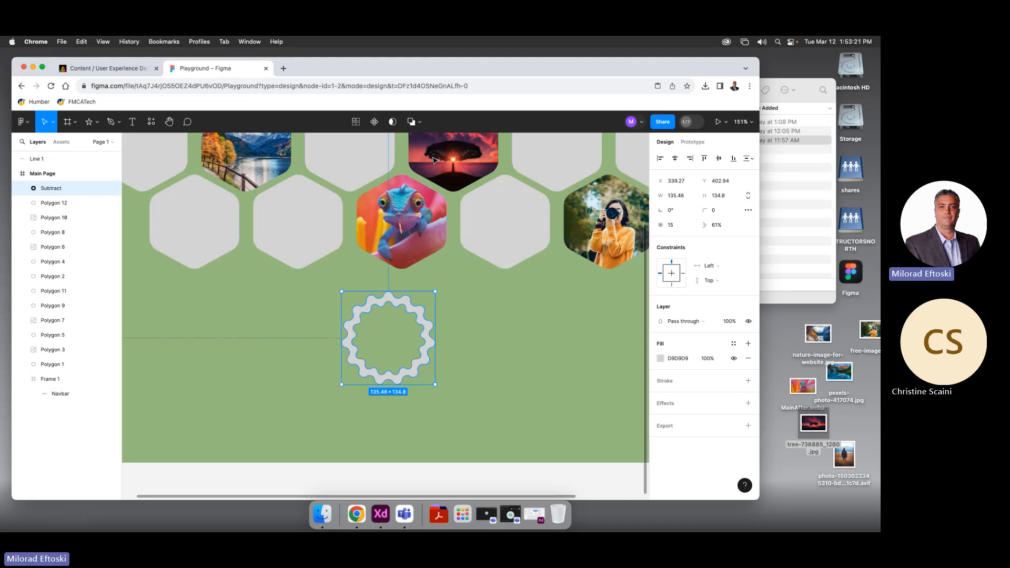
pyautogui.click(416, 123)
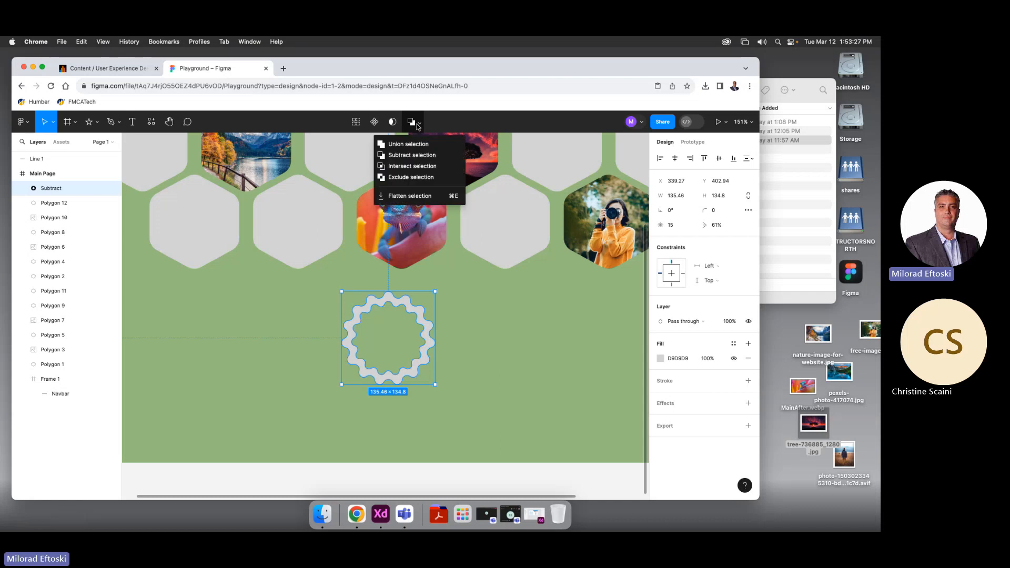
# Undo the subtraction to restore the two separate stars and select both
pyautogui.click(500, 352)
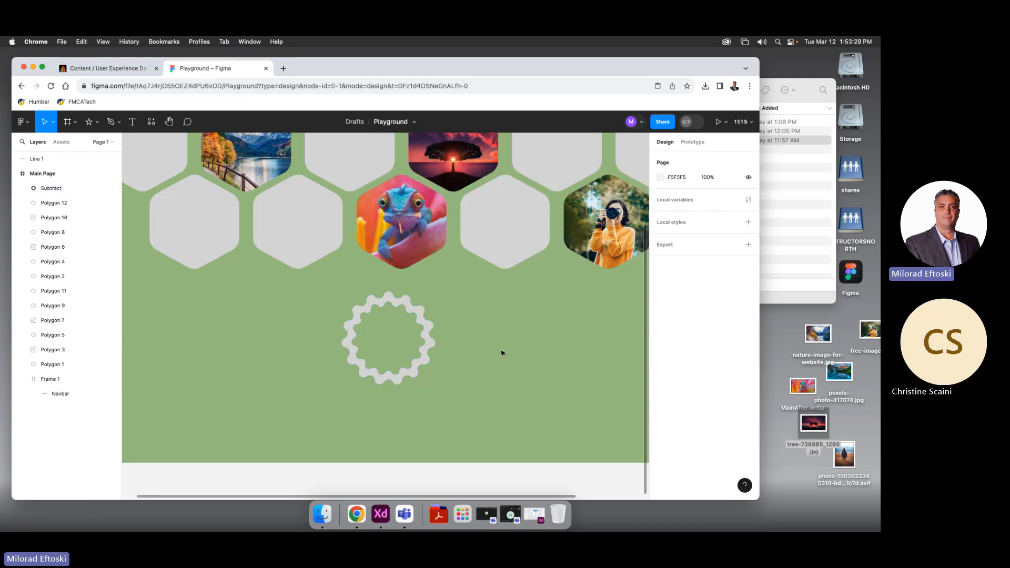
pyautogui.press('super+z')
pyautogui.click(502, 353)
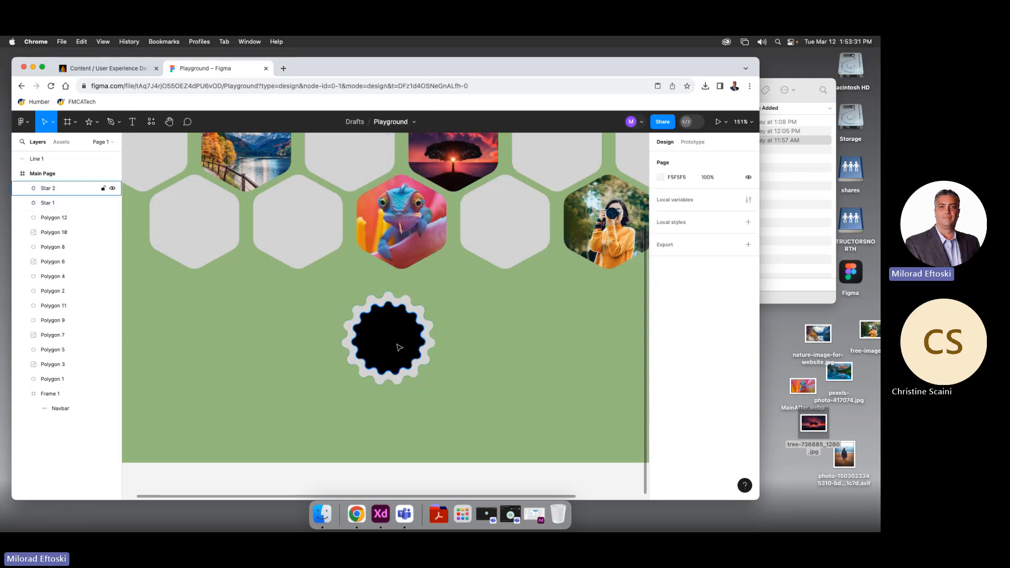
pyautogui.moveTo(399, 346); pyautogui.dragTo(412, 347)
pyautogui.press('super+z')
pyautogui.moveTo(469, 280); pyautogui.dragTo(344, 419)
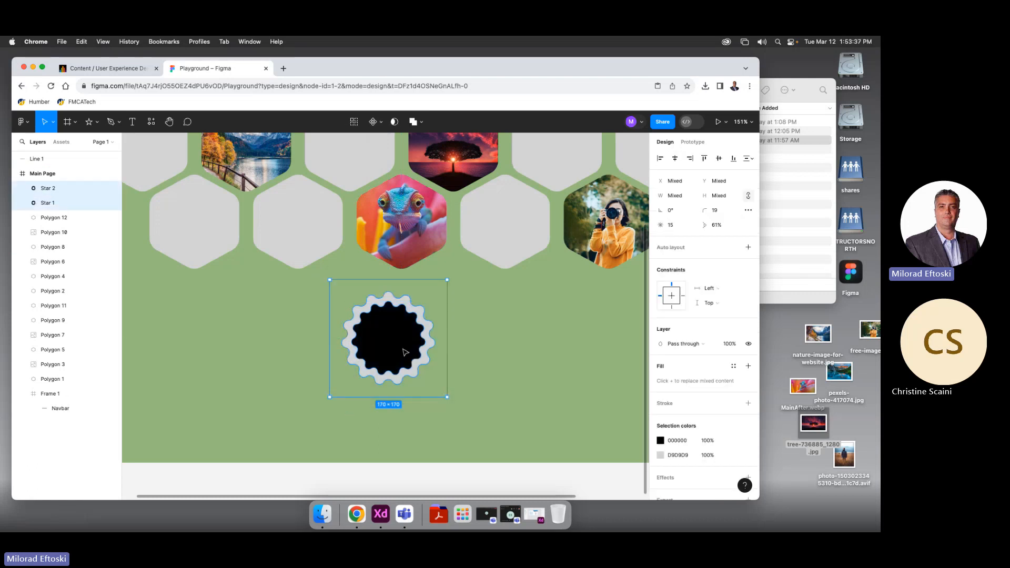
# Group the two stars into Group 1 from the right-click menu
pyautogui.press('super+g')
pyautogui.moveTo(405, 352)
pyautogui.mouseDown()
pyautogui.moveTo(449, 337)
pyautogui.moveTo(391, 339)
pyautogui.mouseUp()
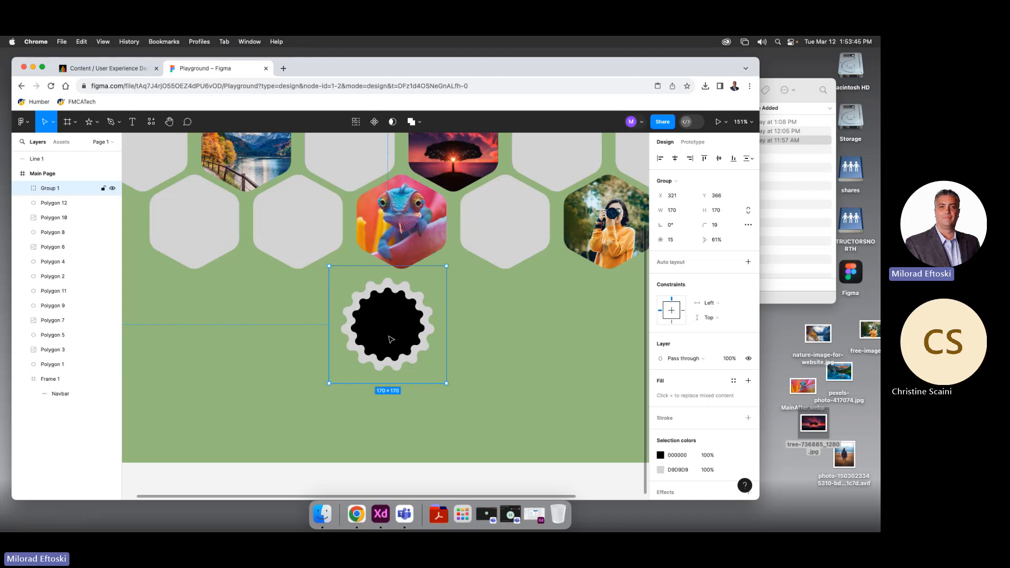
pyautogui.press('super+z')
pyautogui.press('shift+super+g')
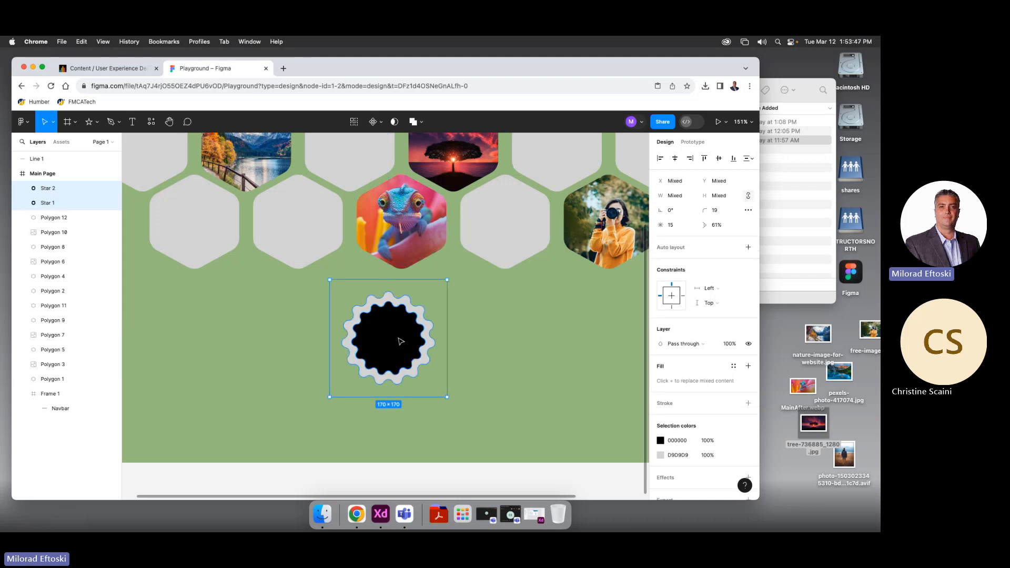
pyautogui.rightClick(399, 341)
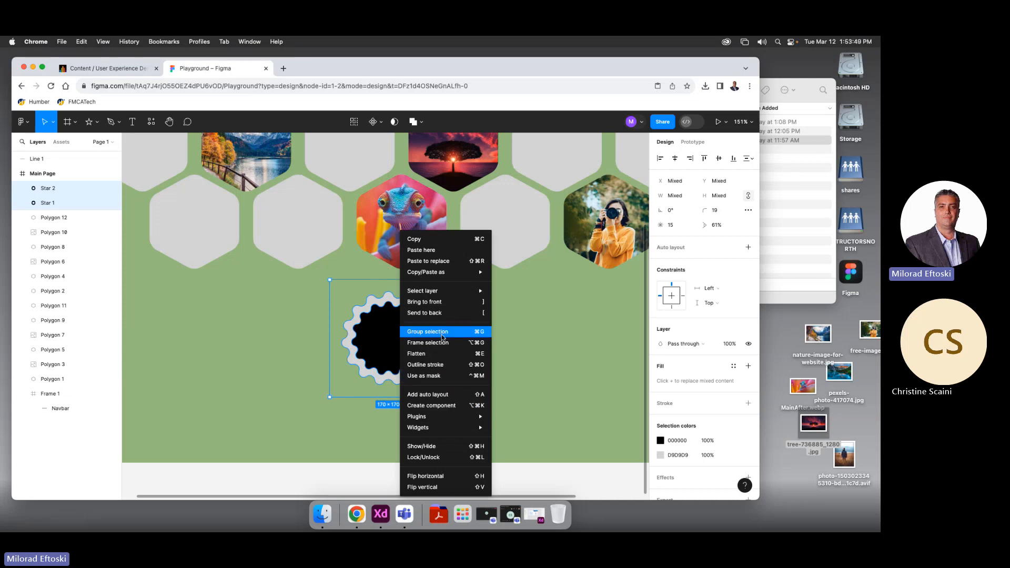
pyautogui.click(460, 332)
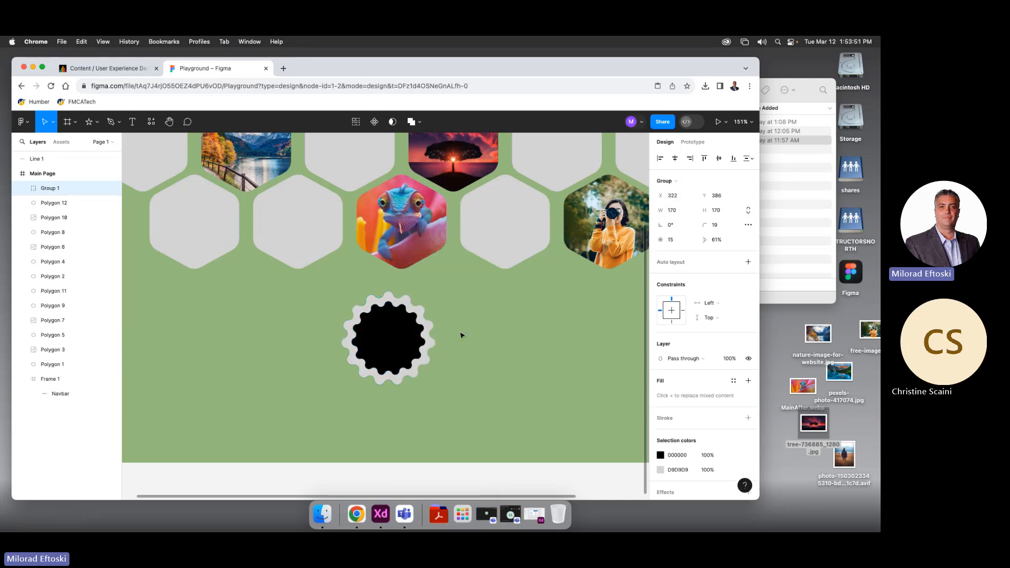
pyautogui.rightClick(407, 336)
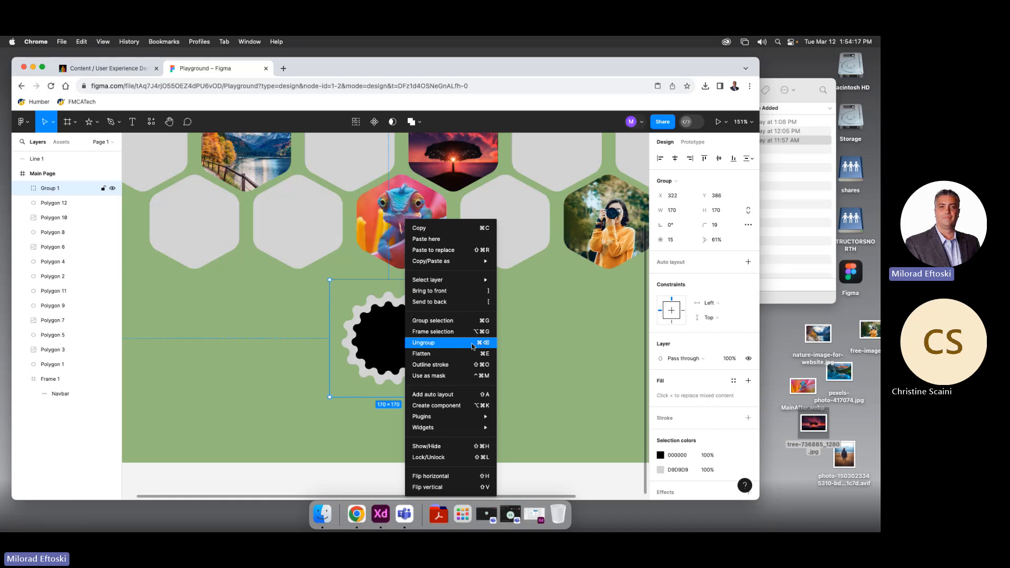
# Ungroup Group 1 and select both stars together
pyautogui.click(546, 378)
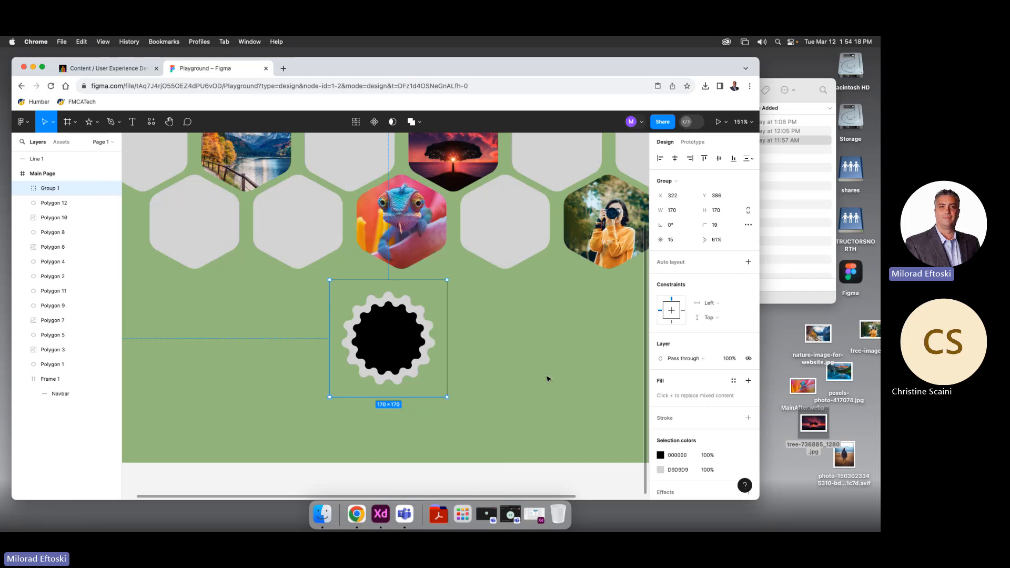
pyautogui.rightClick(405, 345)
pyautogui.click(452, 347)
pyautogui.click(499, 374)
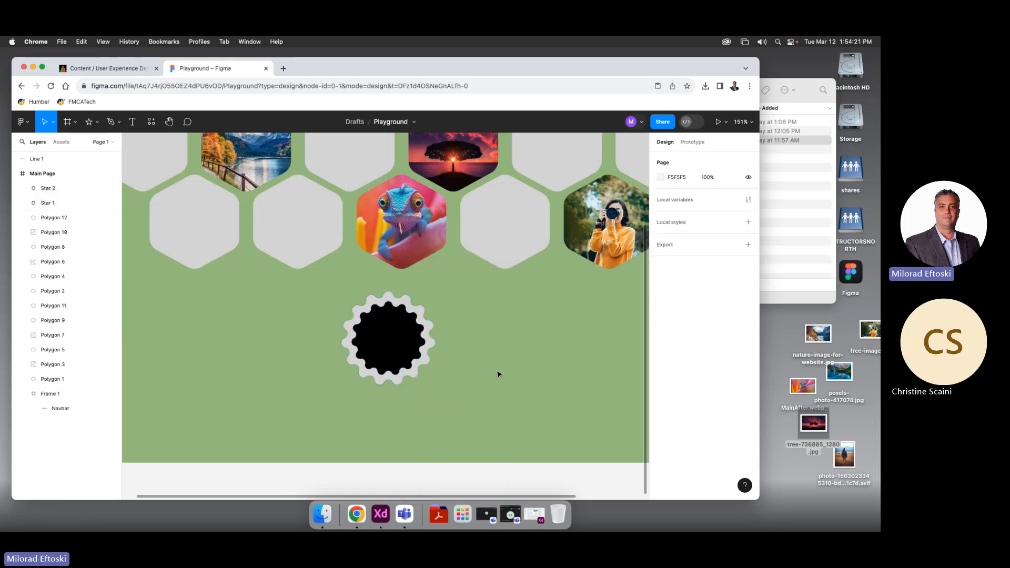
pyautogui.click(391, 356)
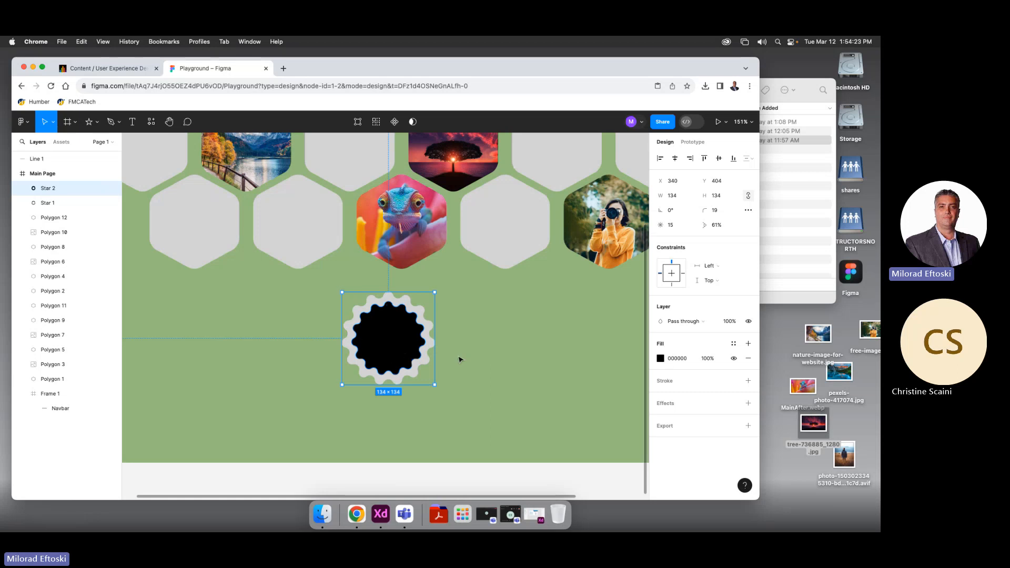
pyautogui.moveTo(466, 328); pyautogui.dragTo(405, 362)
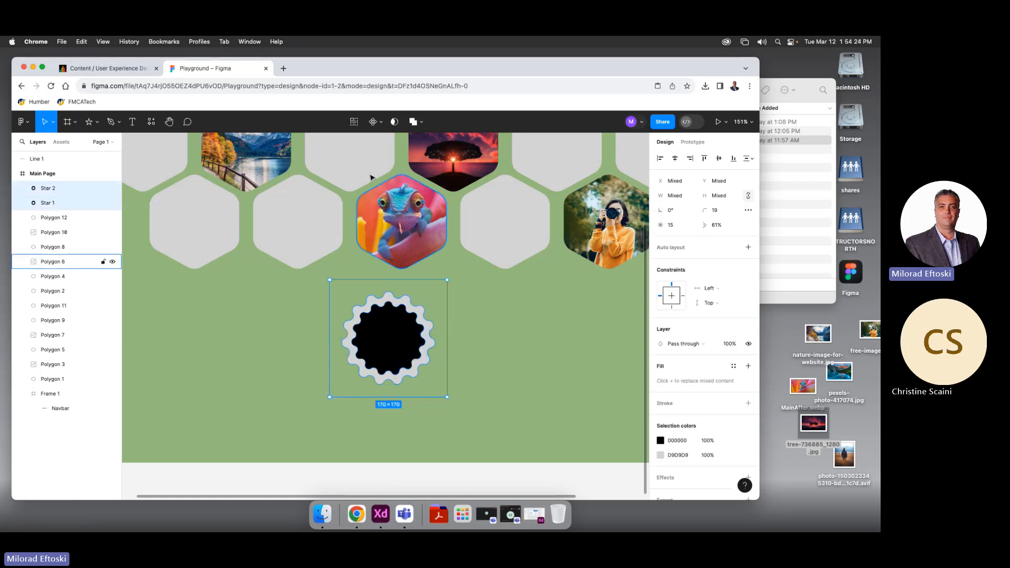
# Subtract the black star from the grey star and move the ring up-left toward the hexagons
pyautogui.click(414, 123)
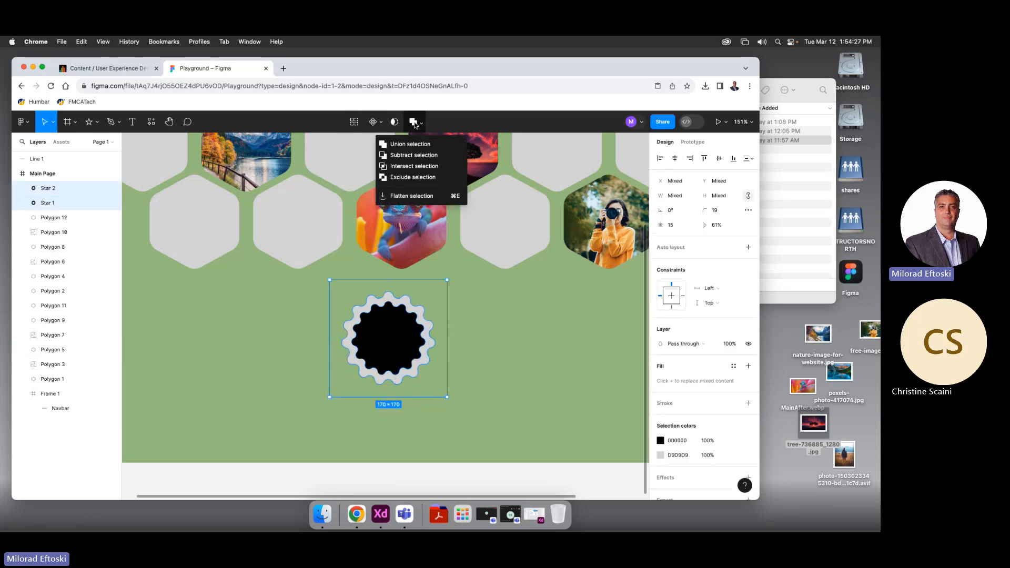
pyautogui.click(387, 334)
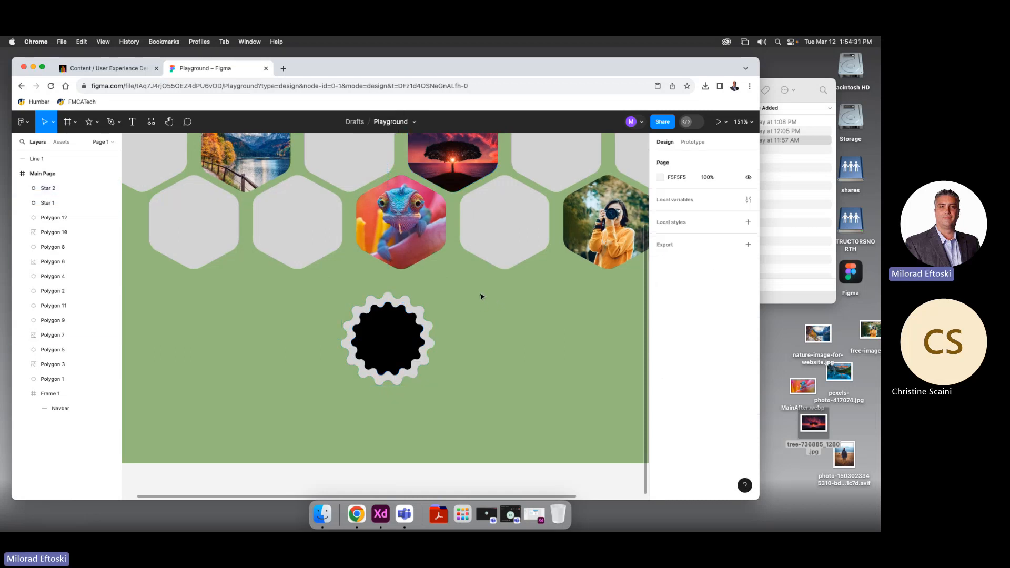
pyautogui.moveTo(480, 295); pyautogui.dragTo(429, 368)
pyautogui.click(414, 122)
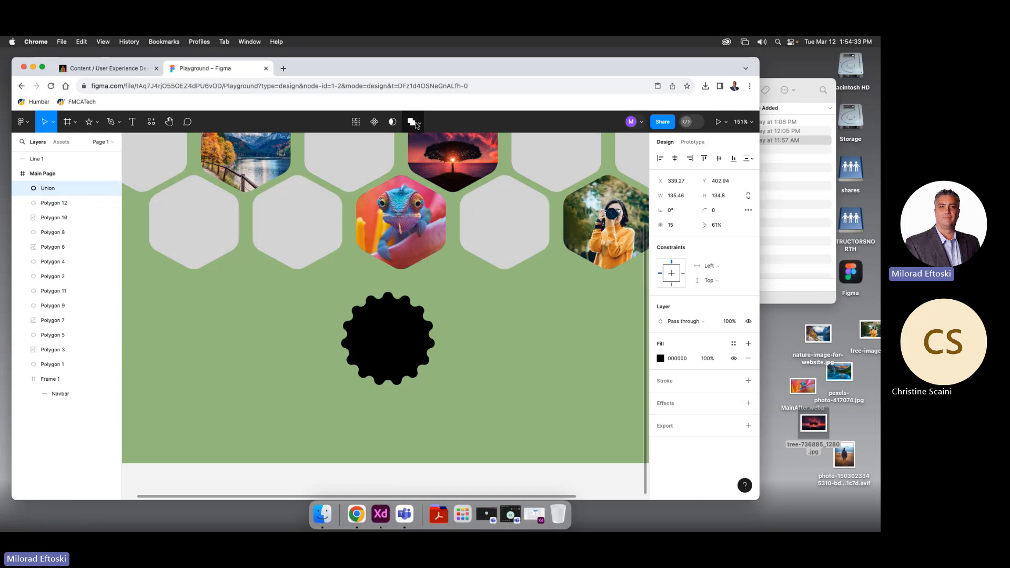
pyautogui.press('super+z')
pyautogui.click(421, 122)
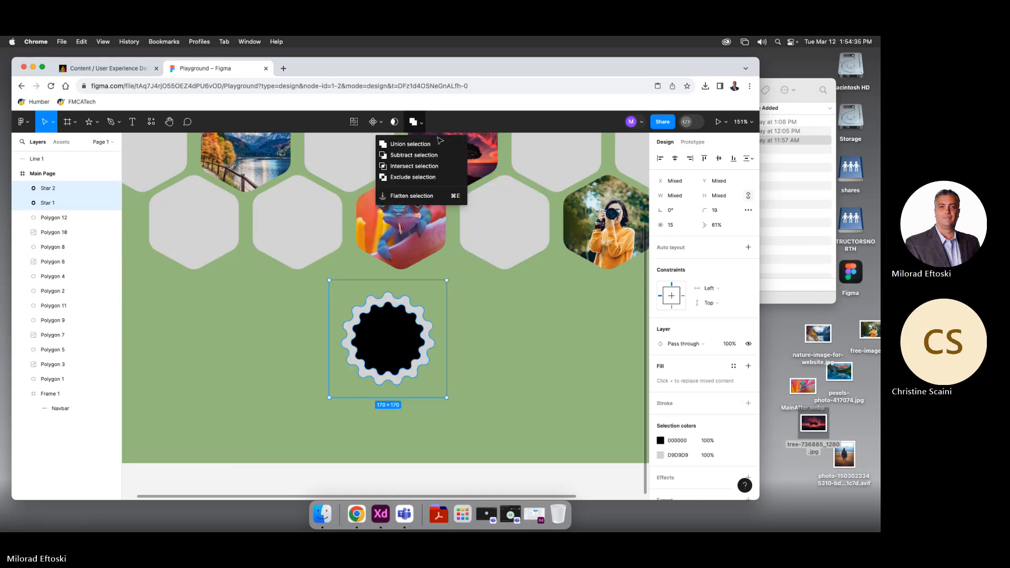
pyautogui.click(435, 156)
pyautogui.click(503, 327)
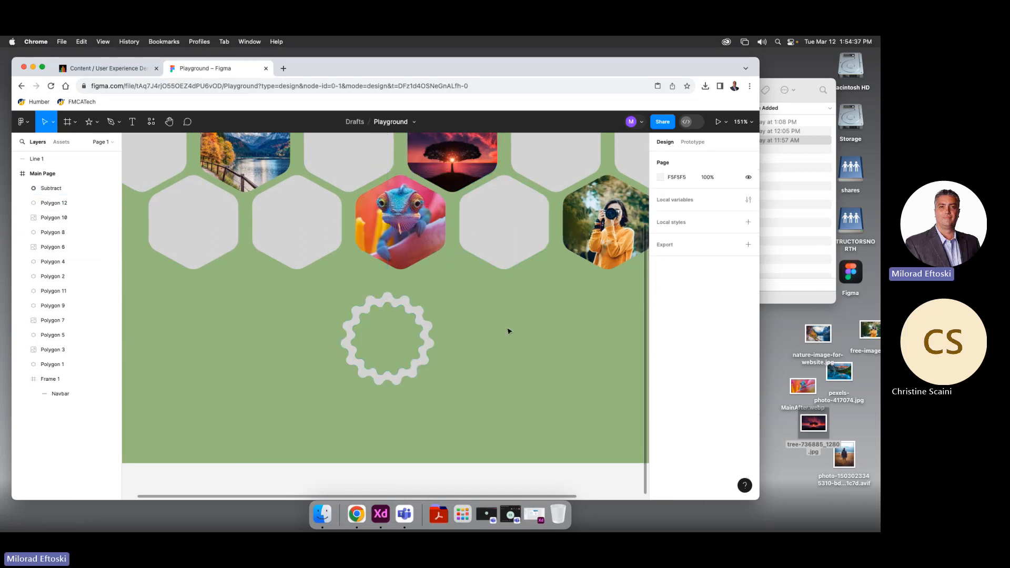
pyautogui.moveTo(429, 357); pyautogui.dragTo(390, 326)
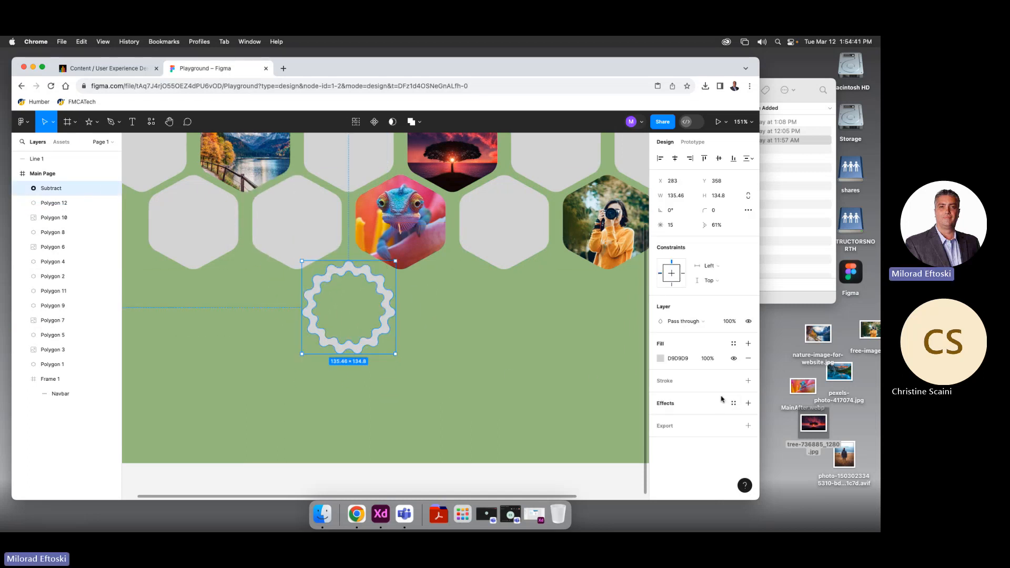
# Add a drop shadow effect to the ring and nudge the ring slightly left
pyautogui.click(748, 403)
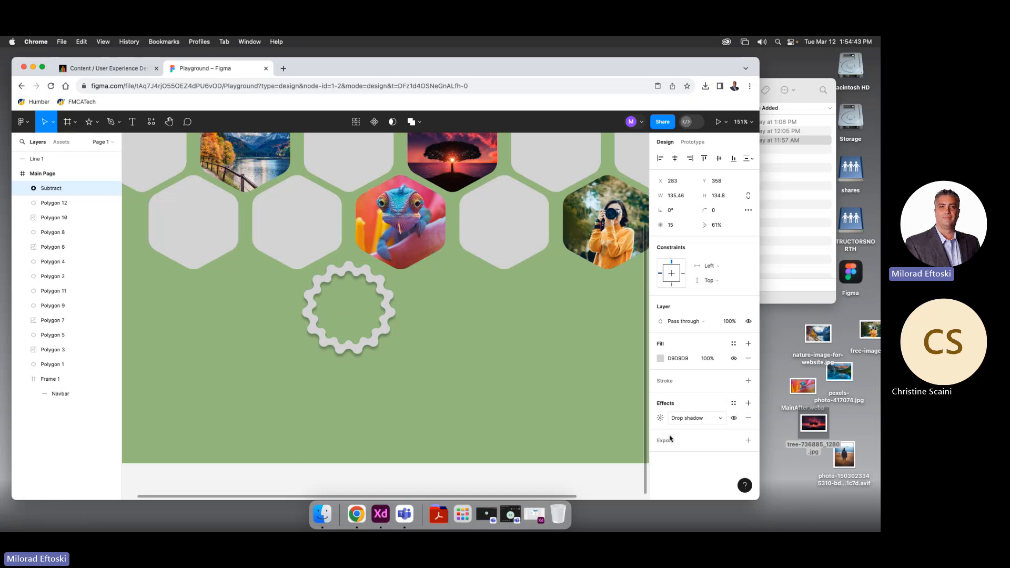
pyautogui.click(508, 422)
pyautogui.scroll(-1, 398, 405)
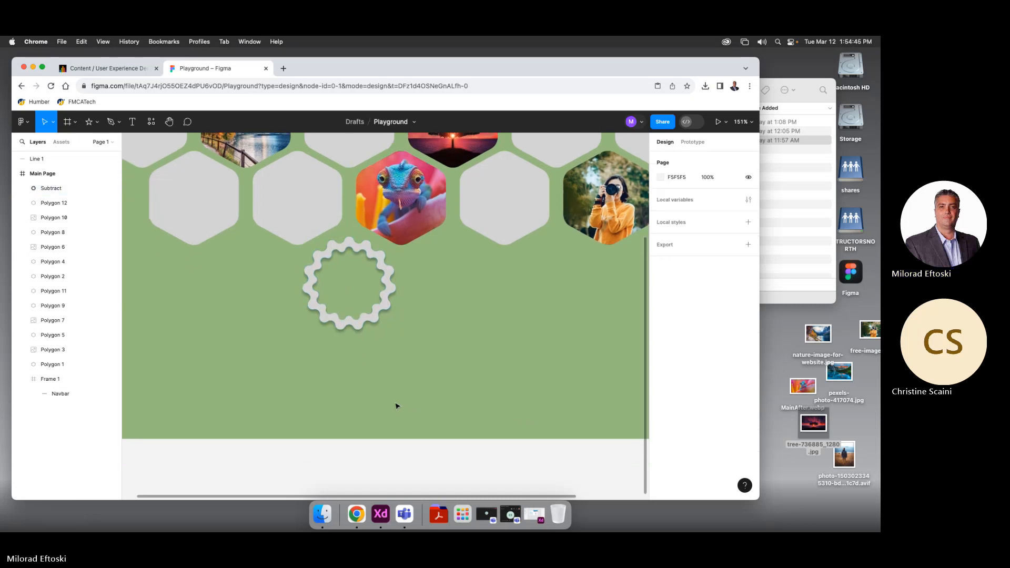
pyautogui.scroll(1, 398, 404)
pyautogui.scroll(1, 399, 404)
pyautogui.scroll(-5, 418, 399)
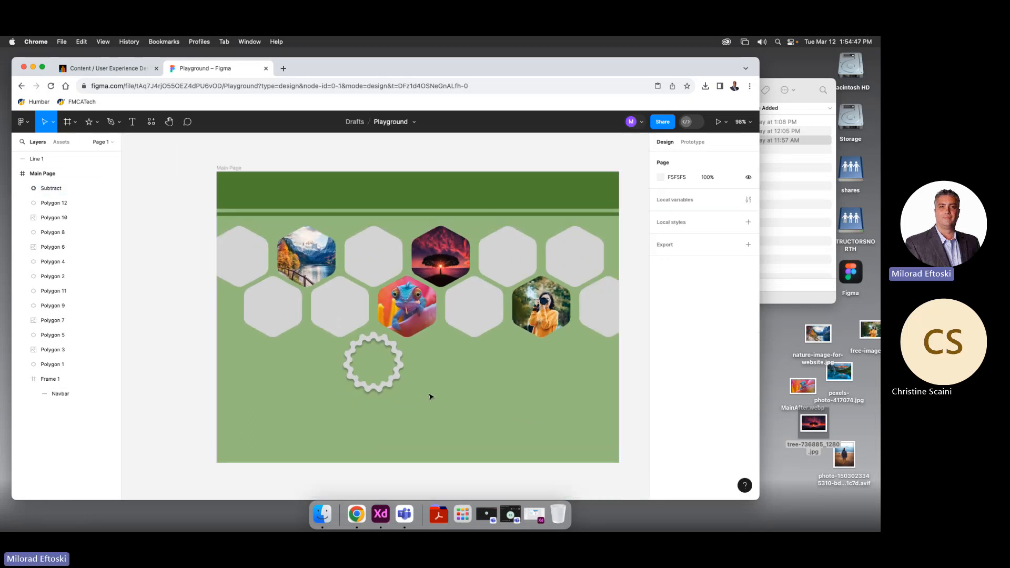
pyautogui.moveTo(430, 375); pyautogui.dragTo(383, 376)
pyautogui.click(306, 363)
pyautogui.click(374, 381)
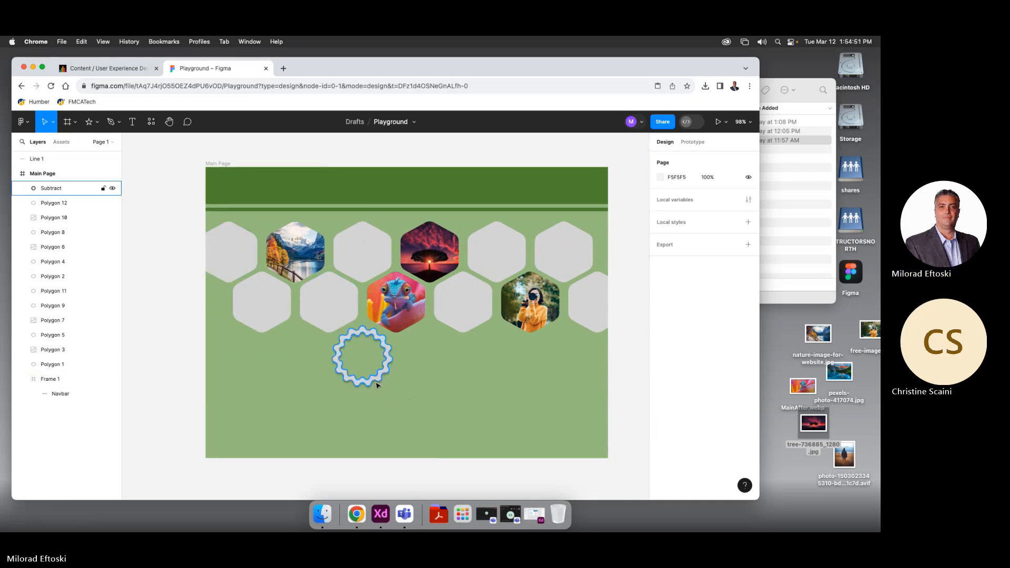
pyautogui.scroll(5, 371, 381)
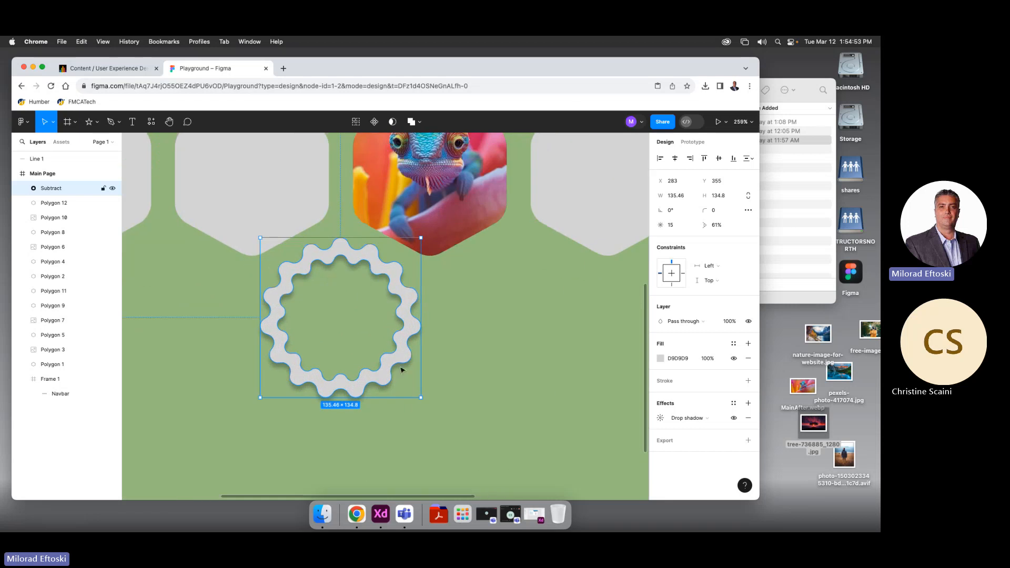
# Set the drop shadow's X offset to 5
pyautogui.click(708, 419)
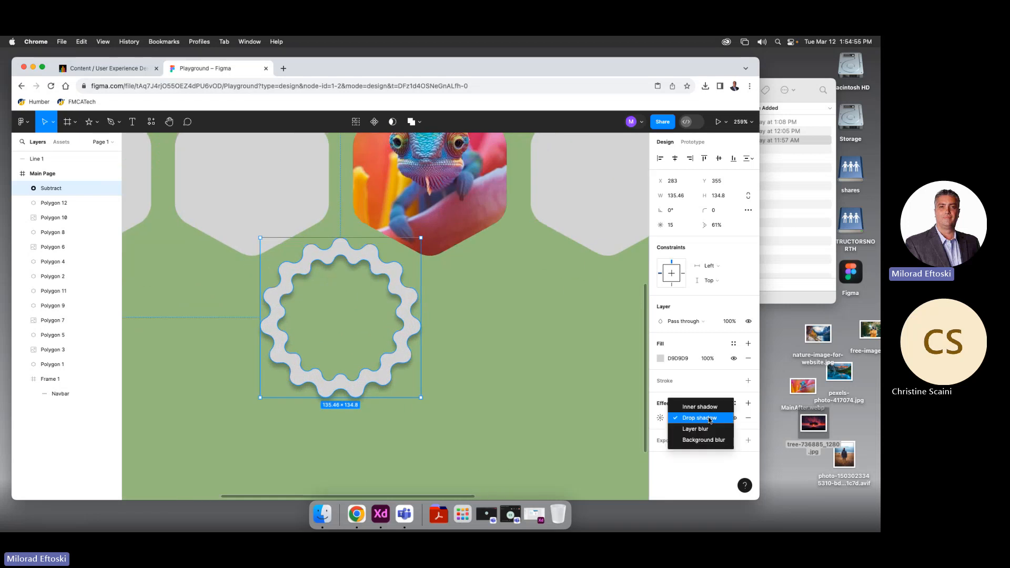
pyautogui.click(710, 419)
pyautogui.click(660, 418)
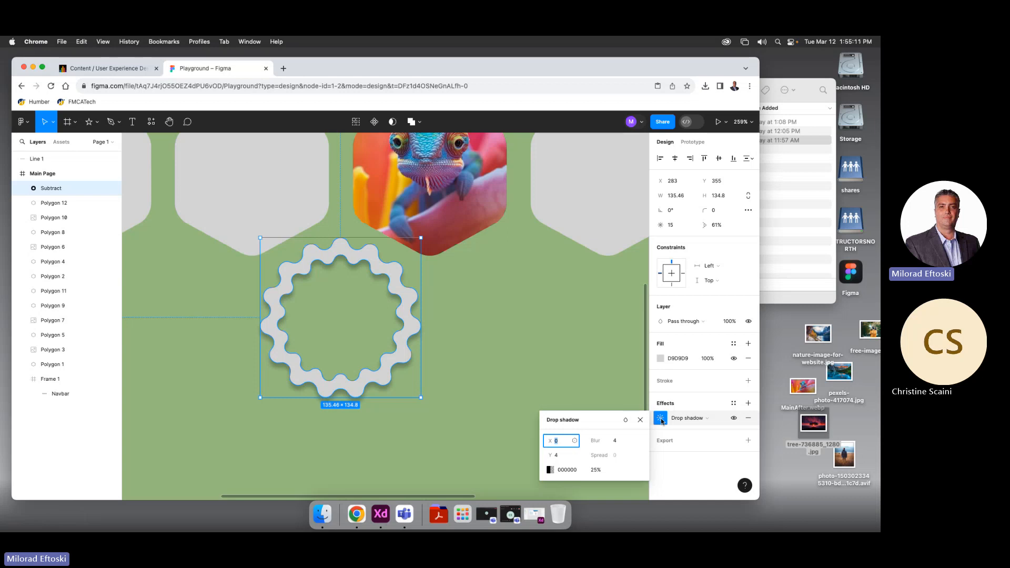
pyautogui.write('2')
pyautogui.press('BackSpace')
pyautogui.press('Tab')
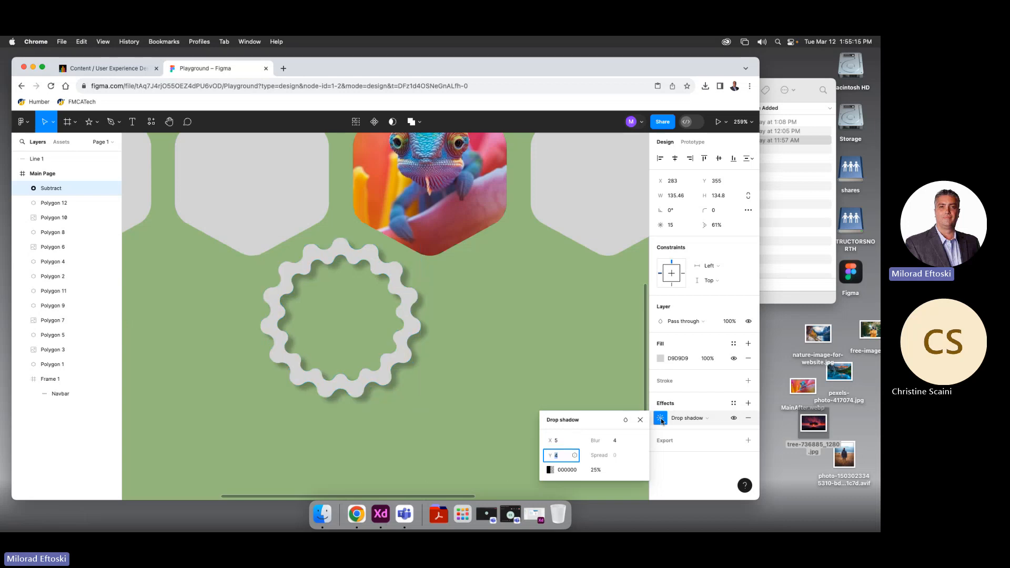
pyautogui.press('Tab')
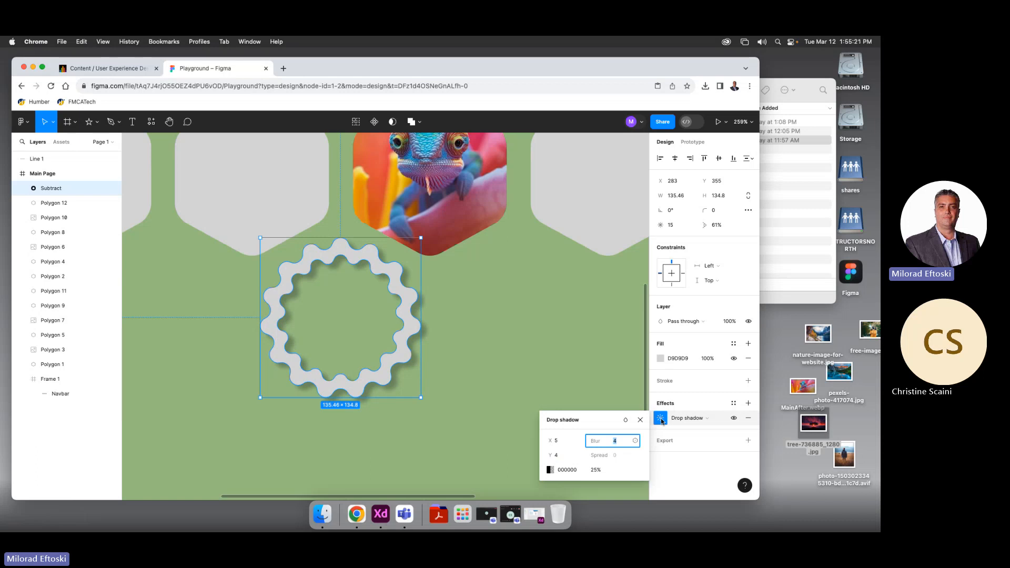
# Try a shadow Y offset of -10, then undo it and close the shadow settings
pyautogui.click(574, 456)
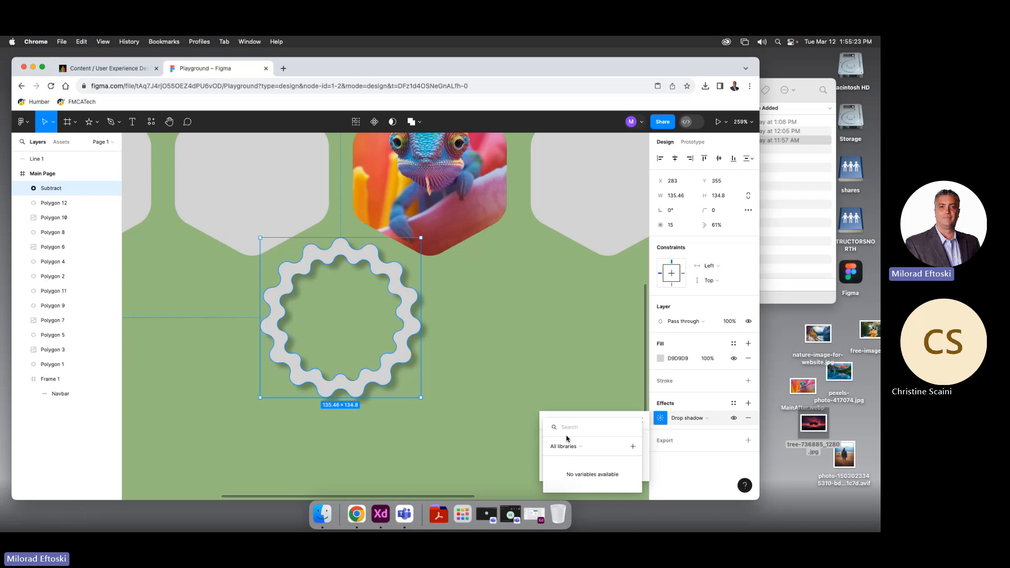
pyautogui.press('Escape')
pyautogui.click(563, 459)
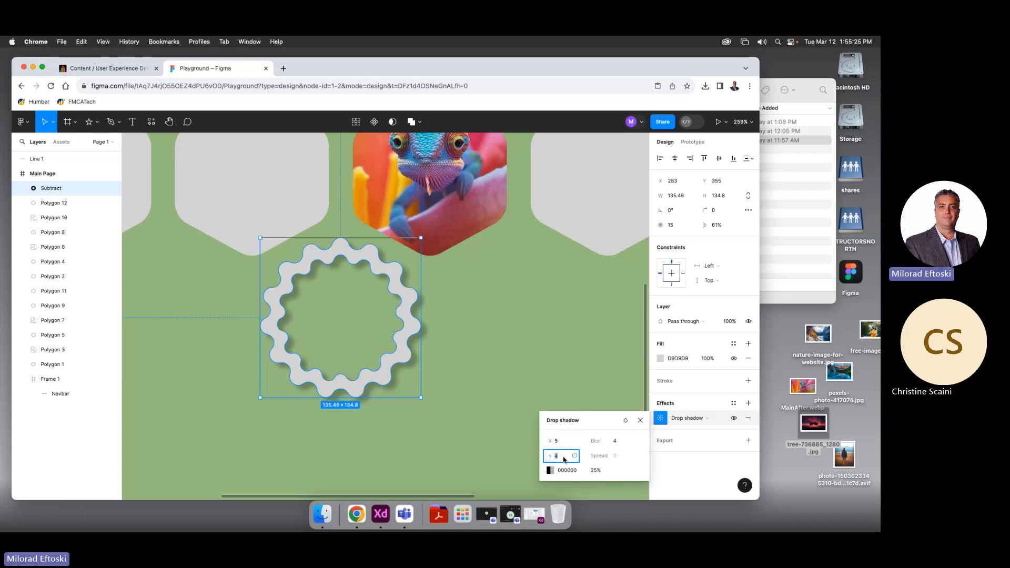
pyautogui.write('-10')
pyautogui.press('Return')
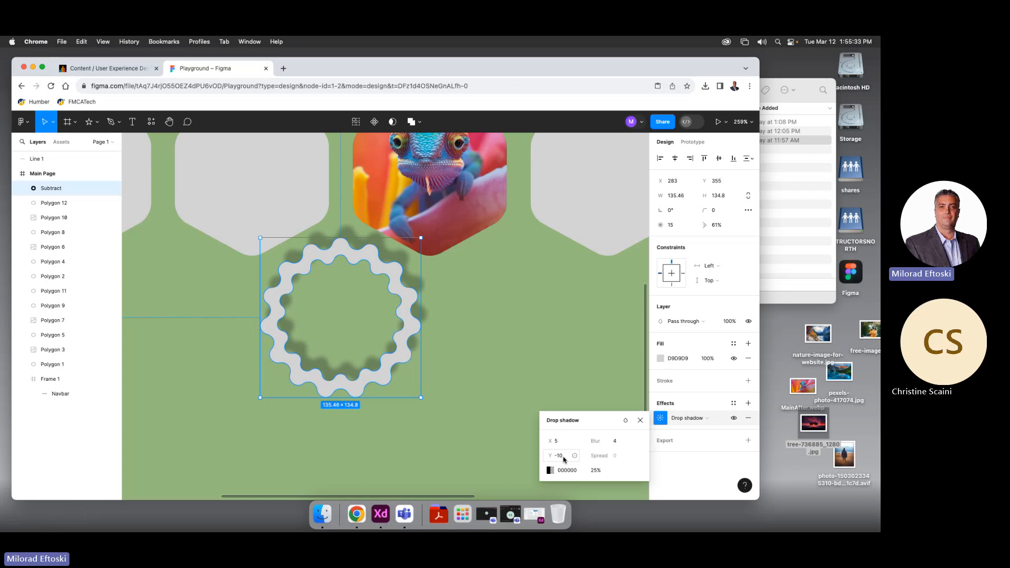
pyautogui.press('super+z')
pyautogui.click(485, 401)
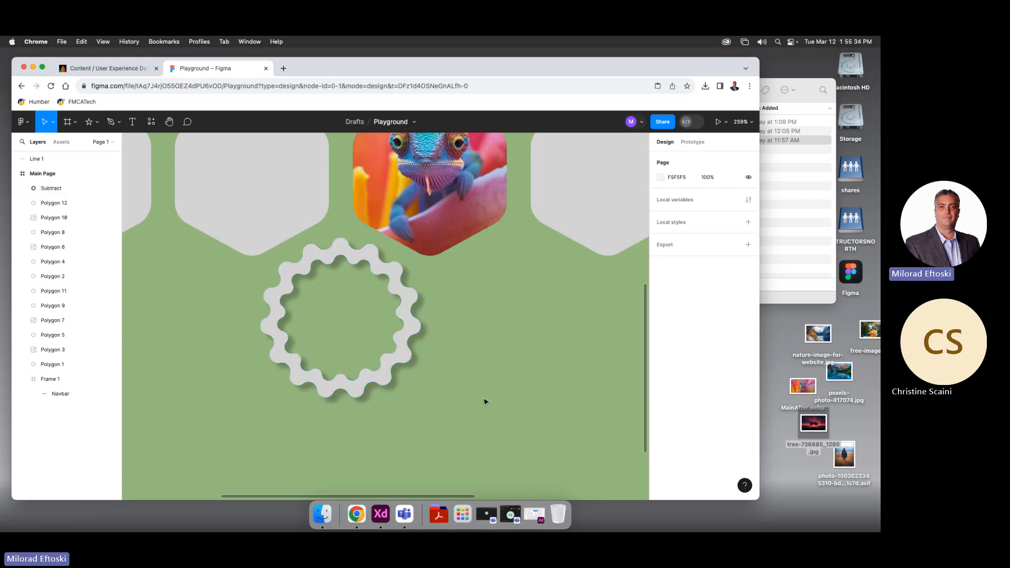
pyautogui.click(390, 359)
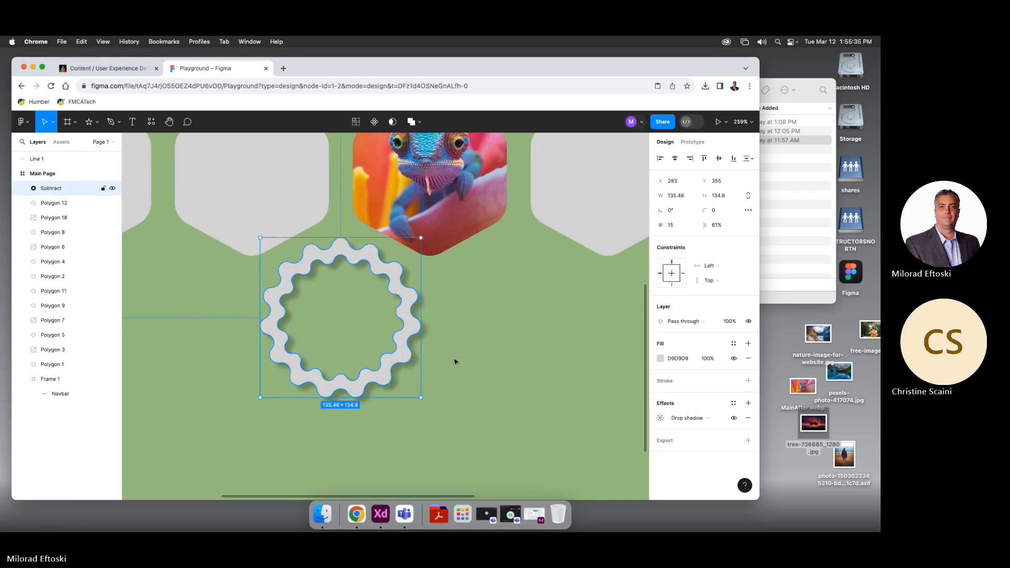
# Add a white stroke to the gear-shaped ring
pyautogui.click(666, 381)
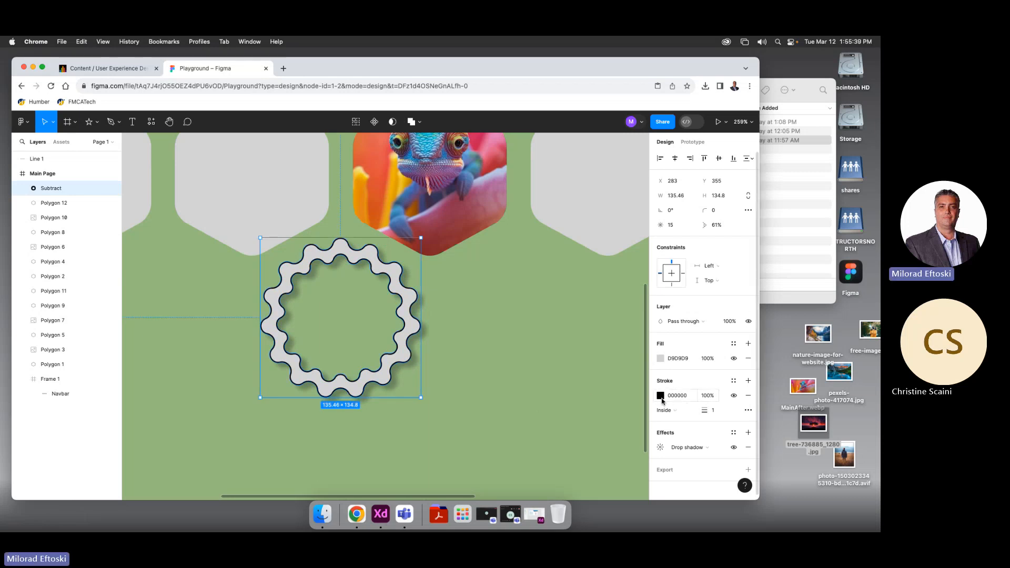
pyautogui.click(660, 397)
pyautogui.moveTo(566, 336); pyautogui.dragTo(536, 246)
pyautogui.click(472, 332)
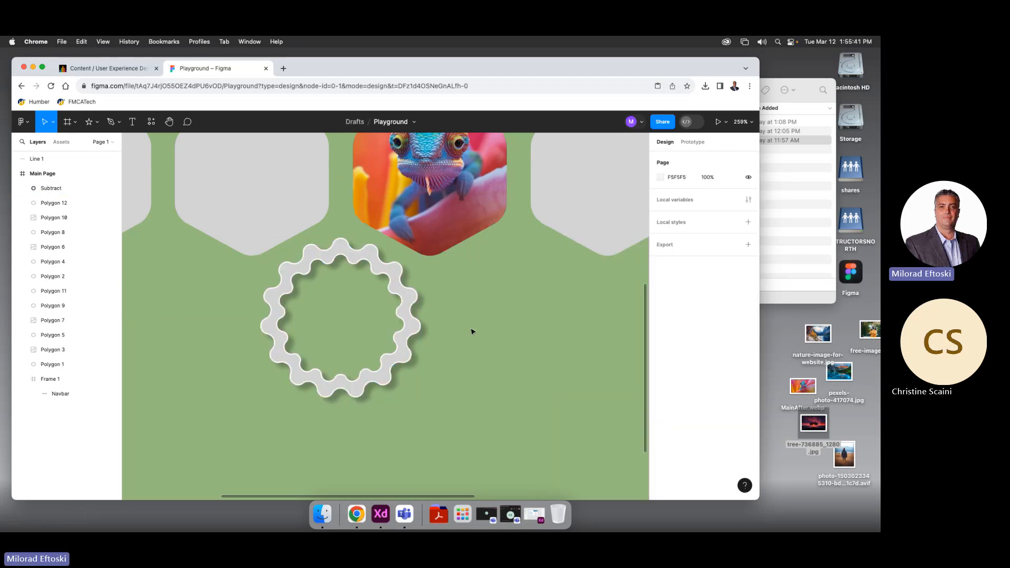
# Zoom to show the whole Main Page and delete the ring
pyautogui.hotkey('shift', '0')
pyautogui.click(393, 337)
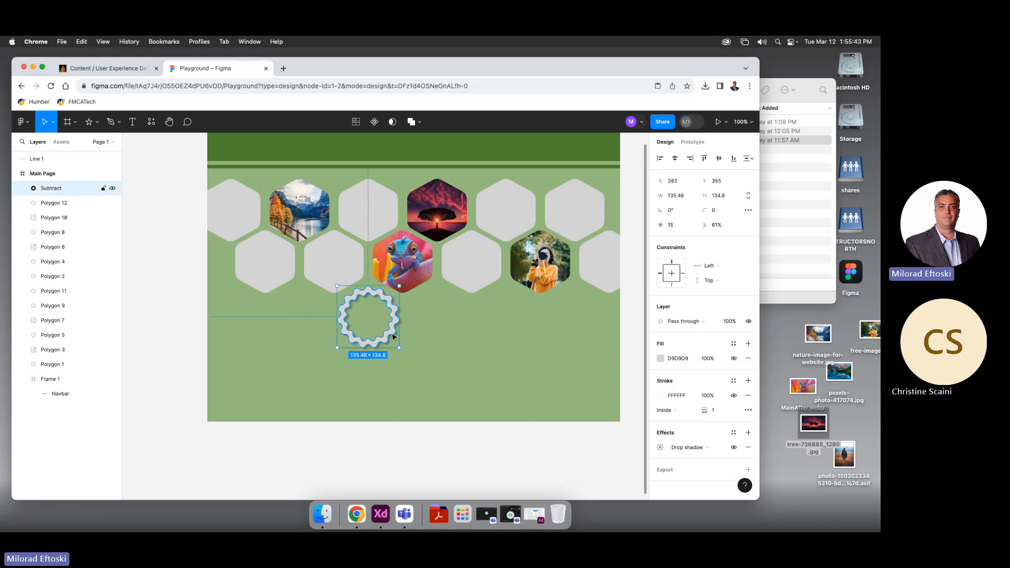
pyautogui.press('Delete')
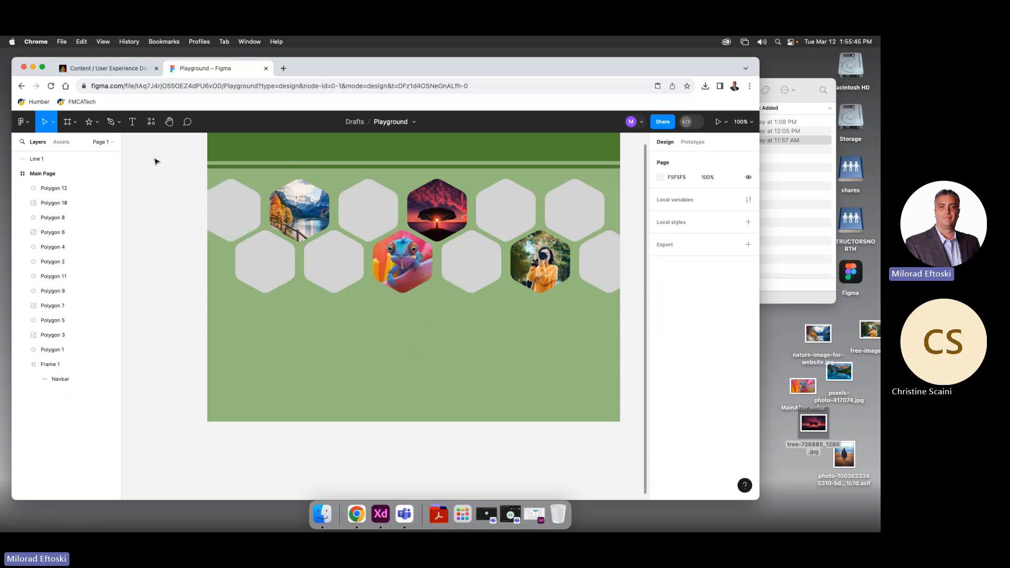
# Choose Place image/video from the shape tool menu to bring up the file picker
pyautogui.click(98, 123)
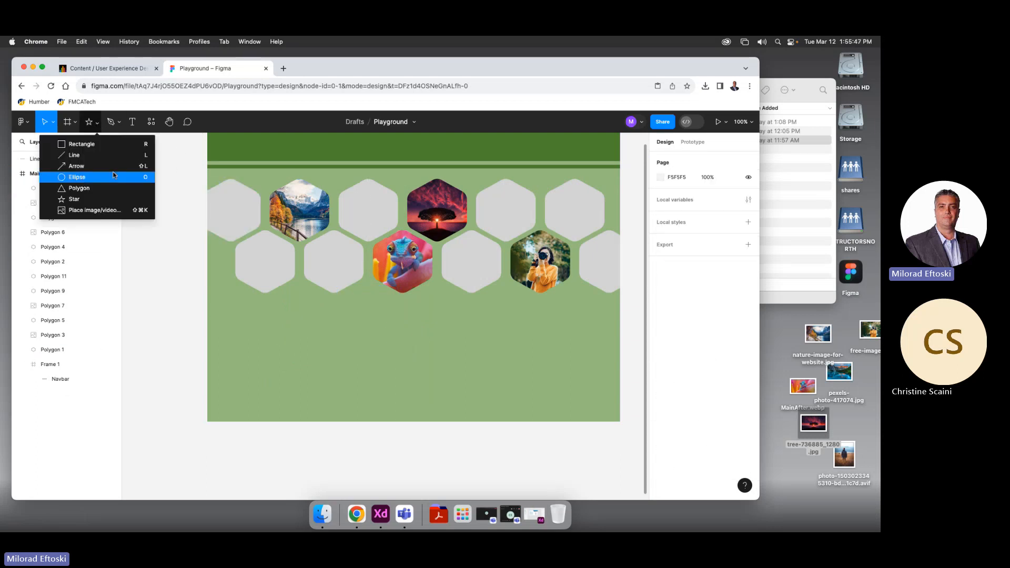
pyautogui.click(95, 210)
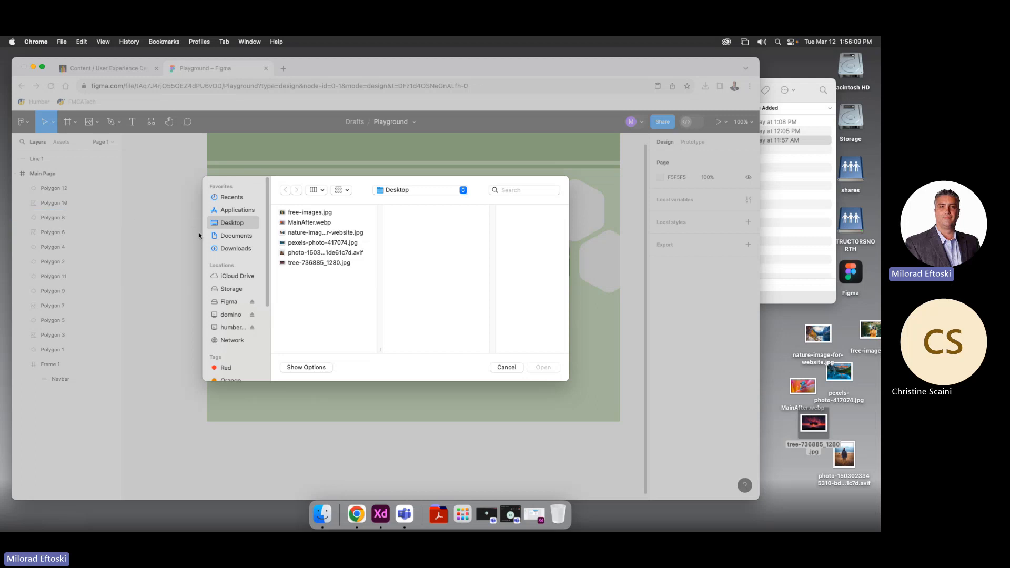
# Browse Documents, Downloads and the network Storage drive folders for an image
pyautogui.click(231, 236)
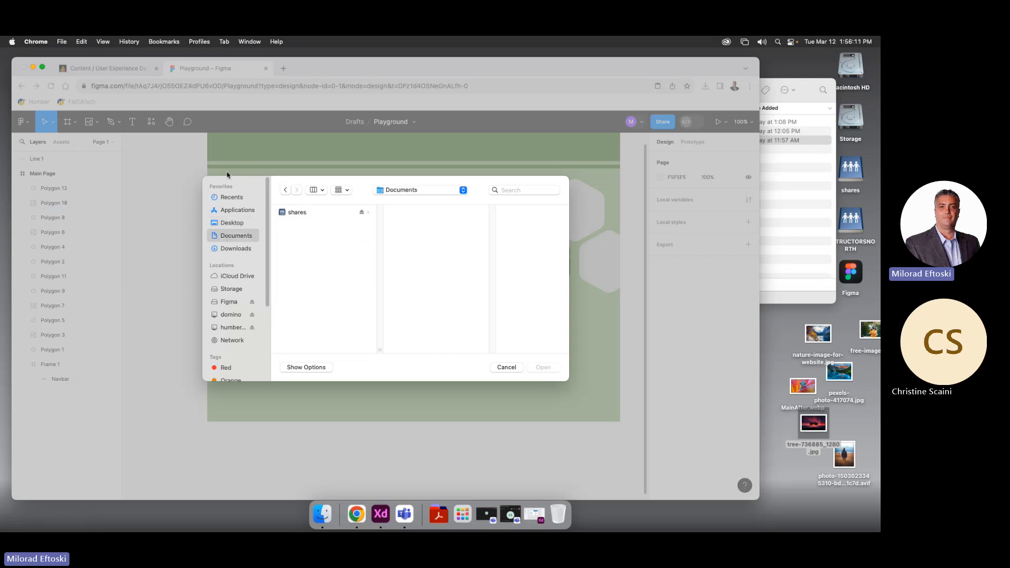
pyautogui.click(235, 250)
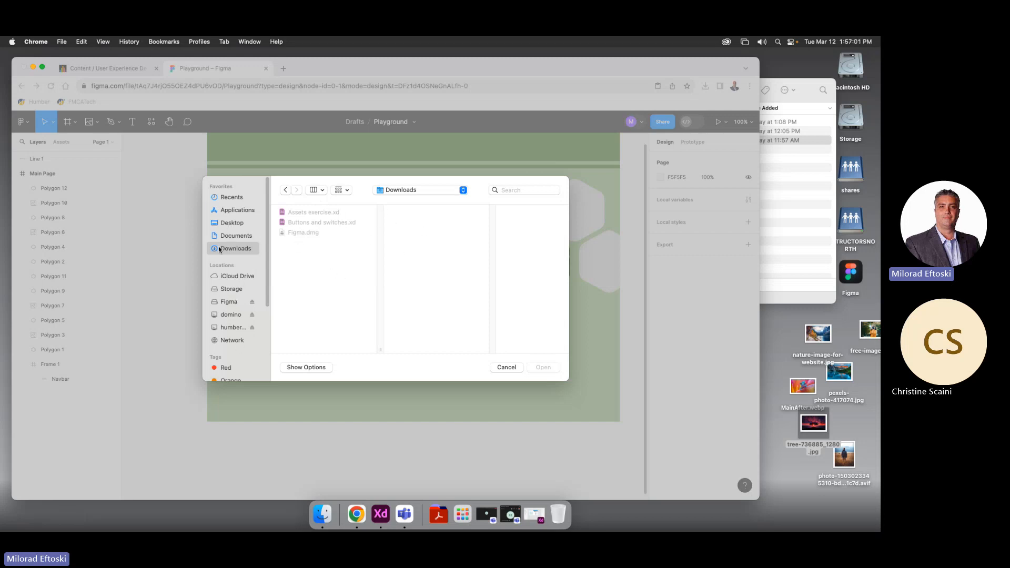
pyautogui.click(235, 340)
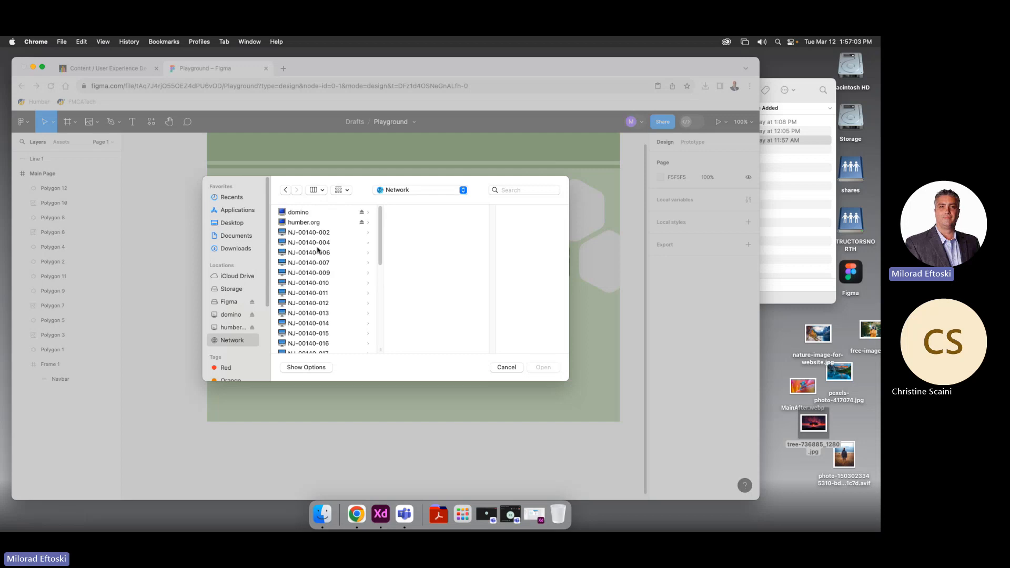
pyautogui.click(233, 327)
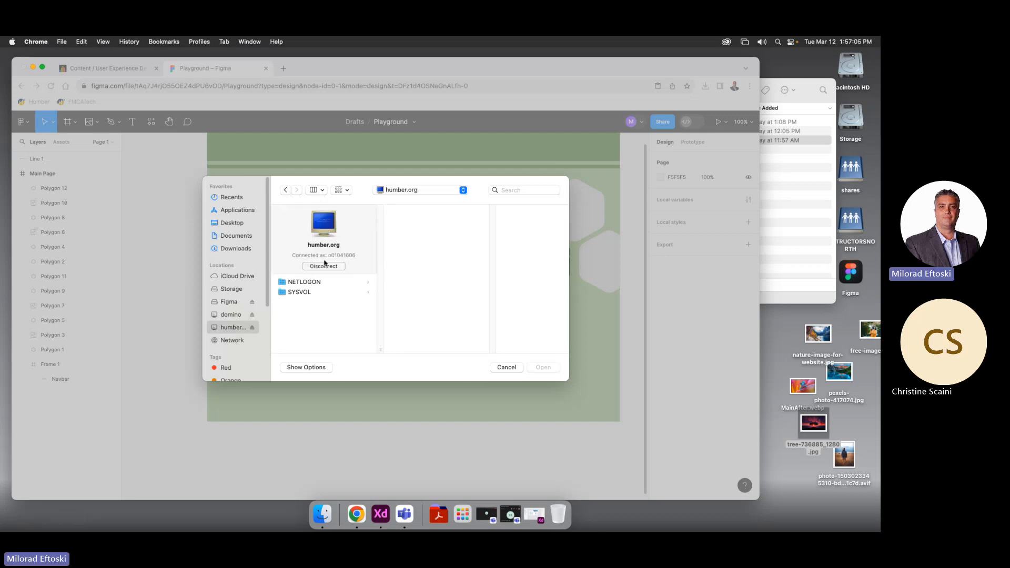
pyautogui.click(234, 290)
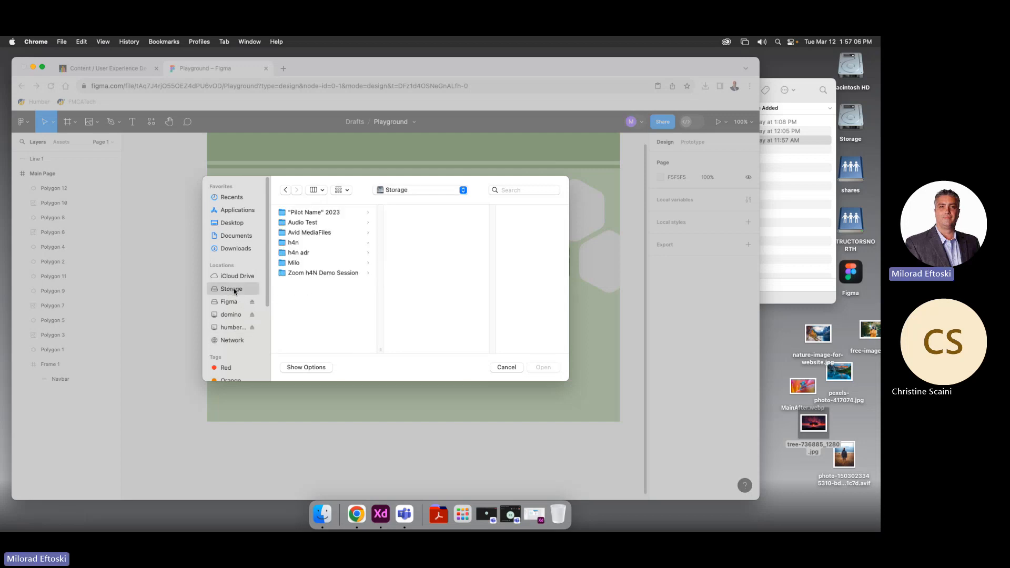
pyautogui.click(299, 265)
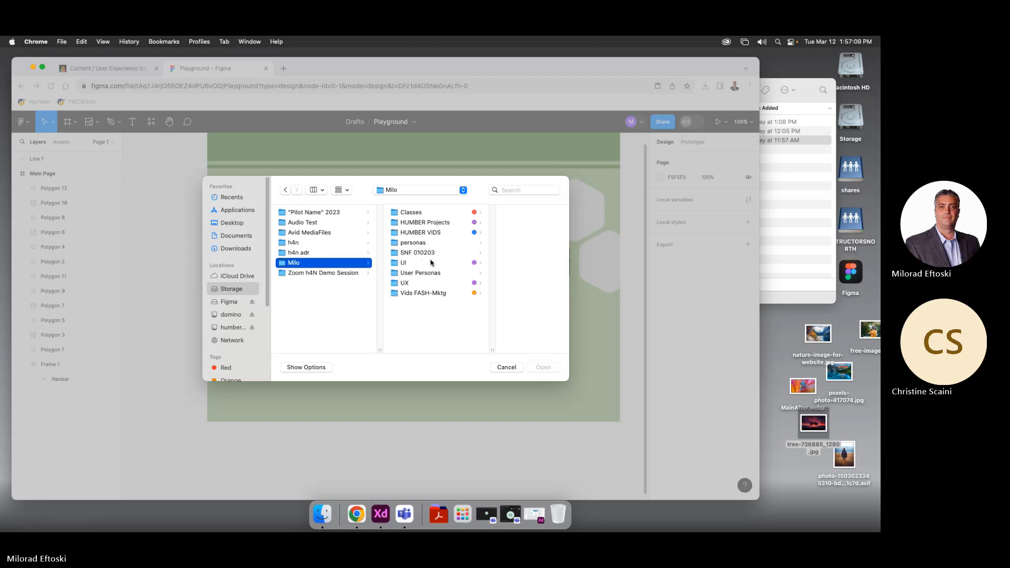
pyautogui.click(420, 243)
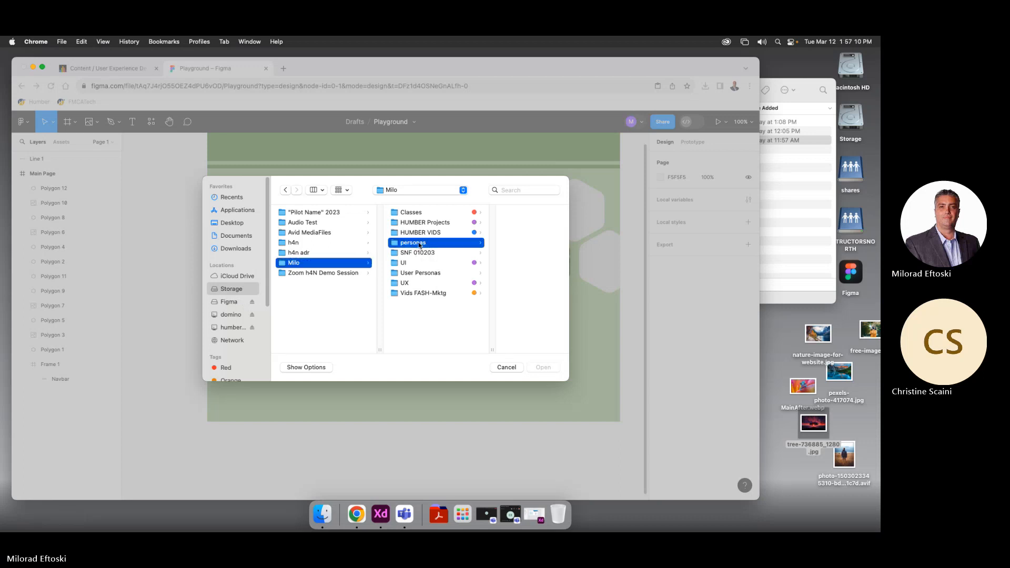
# Look through the HUMBER VIDS > 2020 VIDS > IU UX Videos subfolders, then cancel the picker
pyautogui.click(398, 237)
pyautogui.click(488, 215)
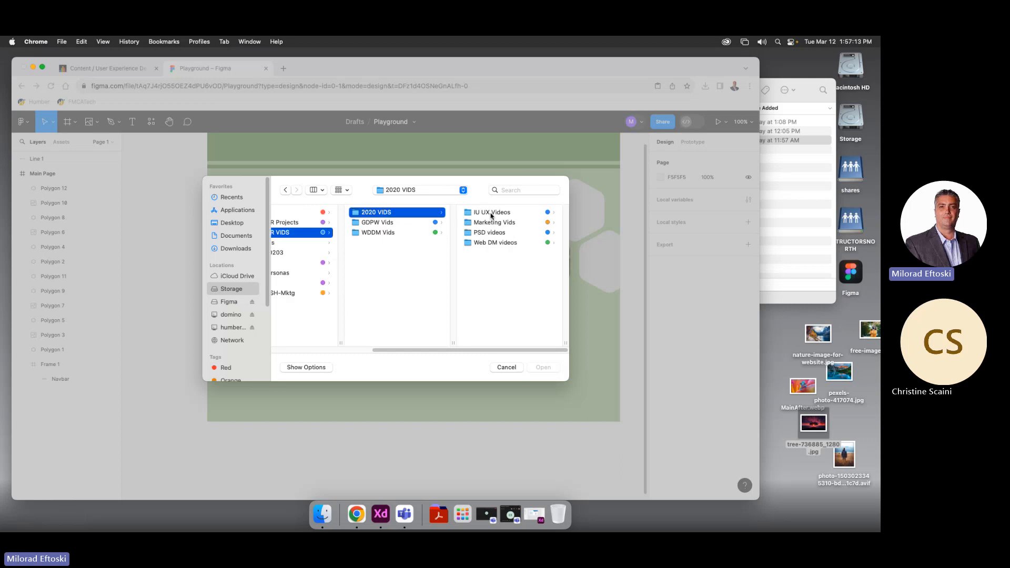
pyautogui.click(486, 213)
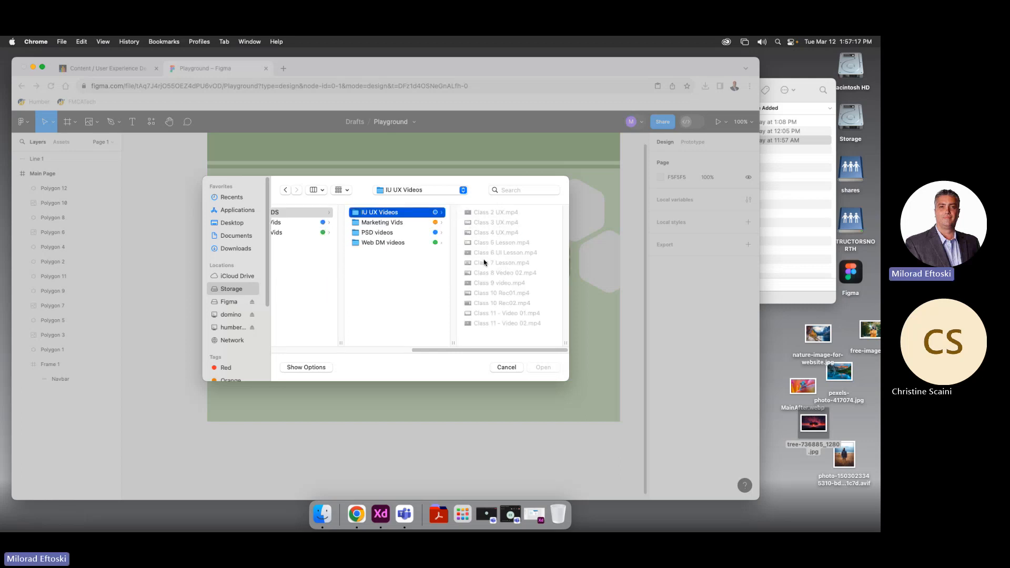
pyautogui.click(384, 241)
pyautogui.click(384, 232)
pyautogui.click(387, 222)
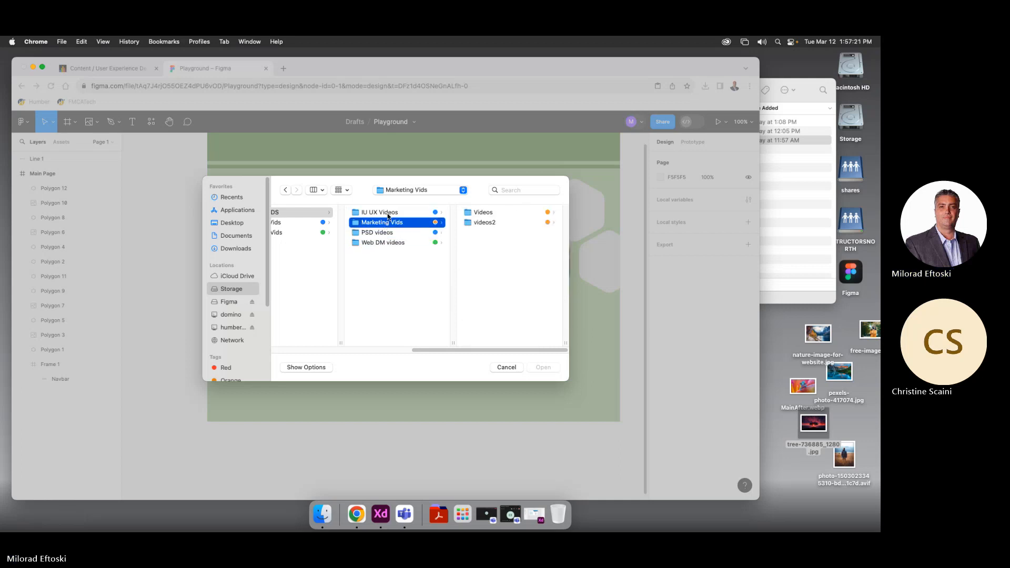
pyautogui.click(387, 214)
pyautogui.click(503, 367)
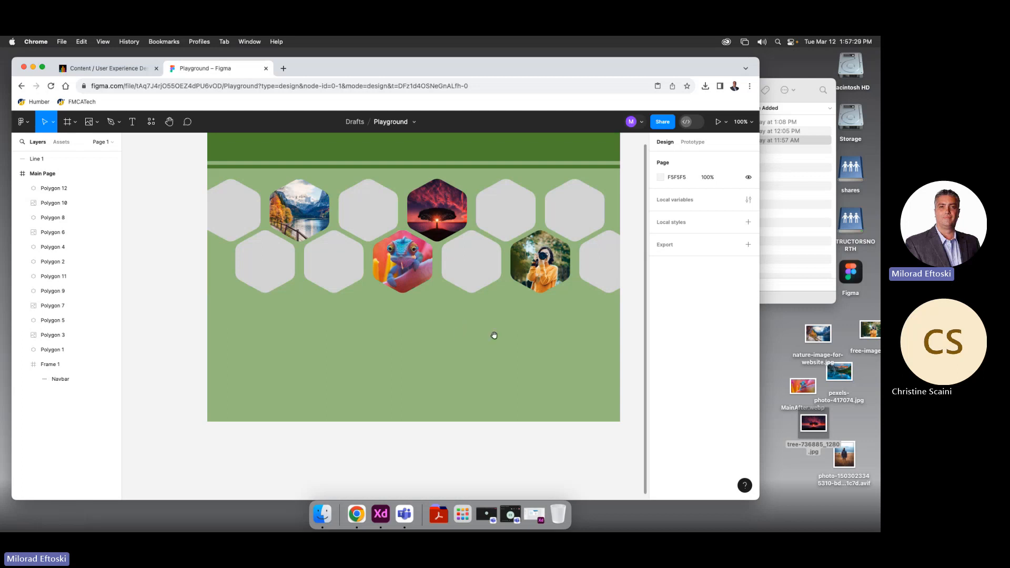
pyautogui.moveTo(494, 335); pyautogui.dragTo(464, 356)
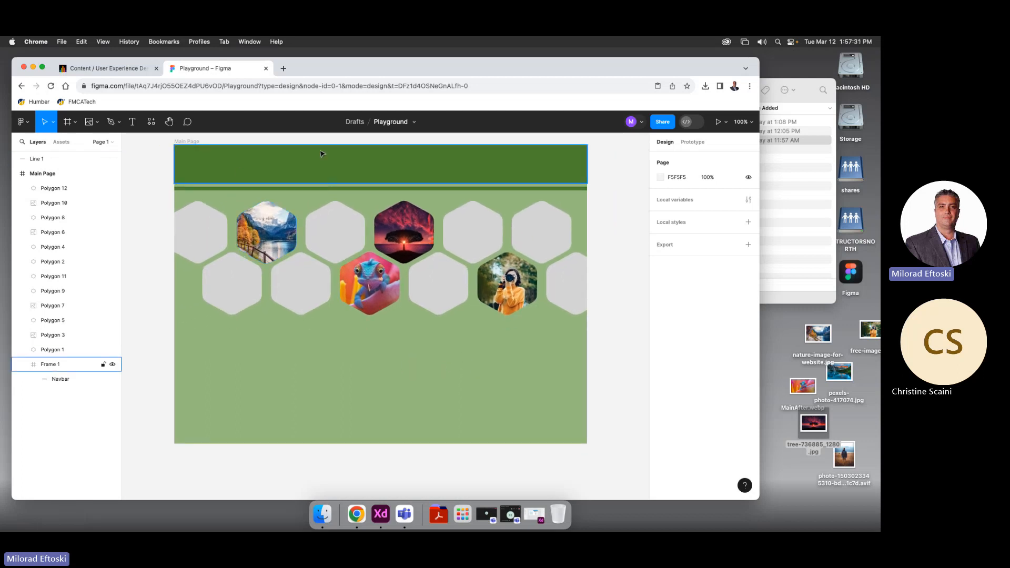
pyautogui.click(100, 119)
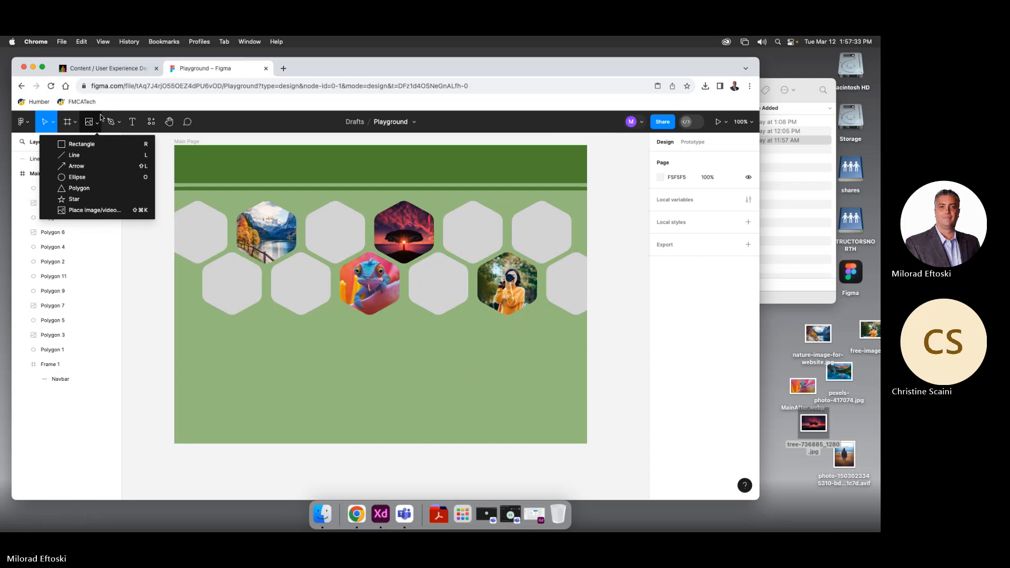
pyautogui.click(112, 121)
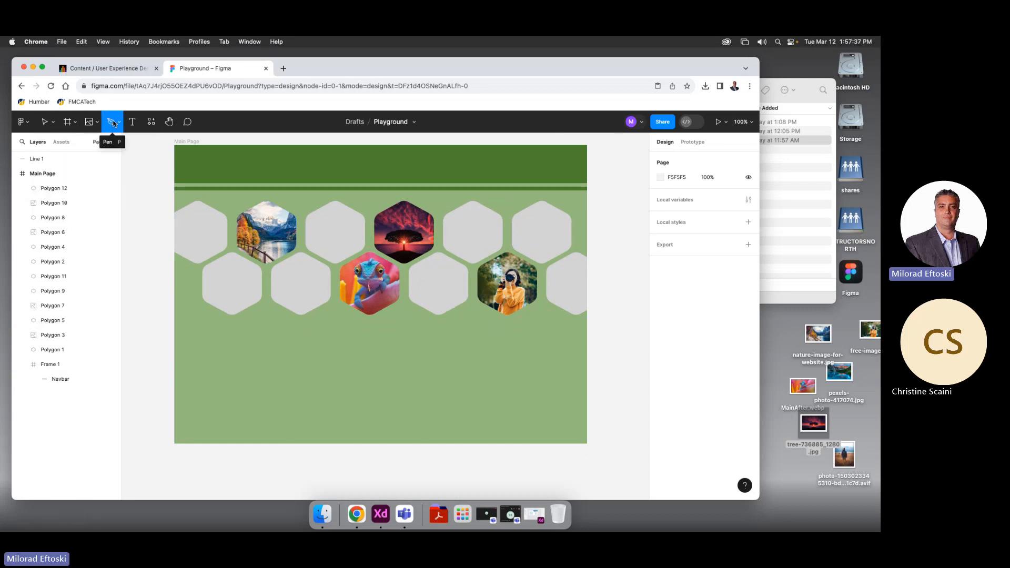
pyautogui.click(120, 122)
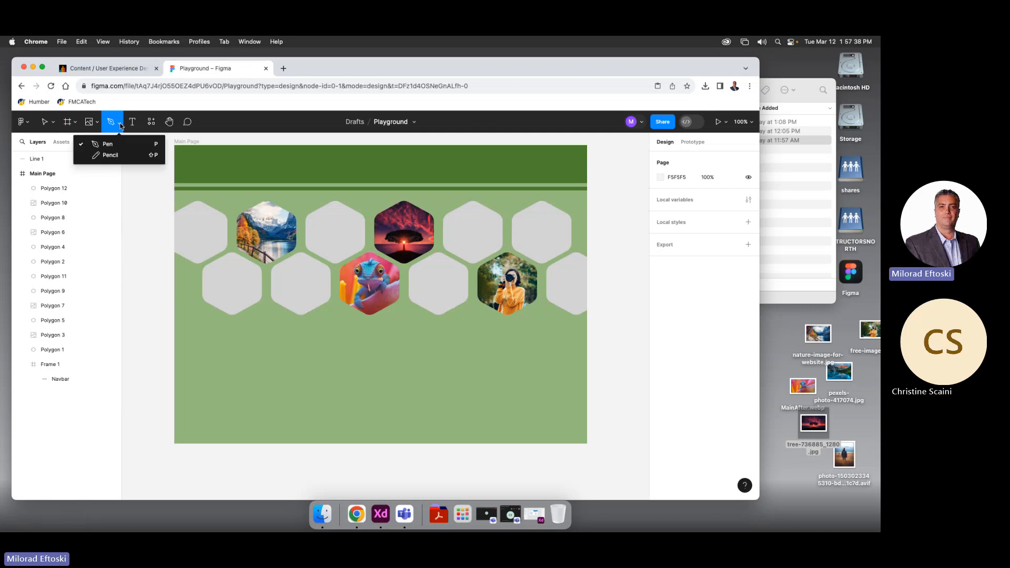
pyautogui.click(115, 156)
pyautogui.moveTo(305, 382)
pyautogui.mouseDown()
pyautogui.moveTo(324, 359)
pyautogui.moveTo(460, 364)
pyautogui.mouseUp()
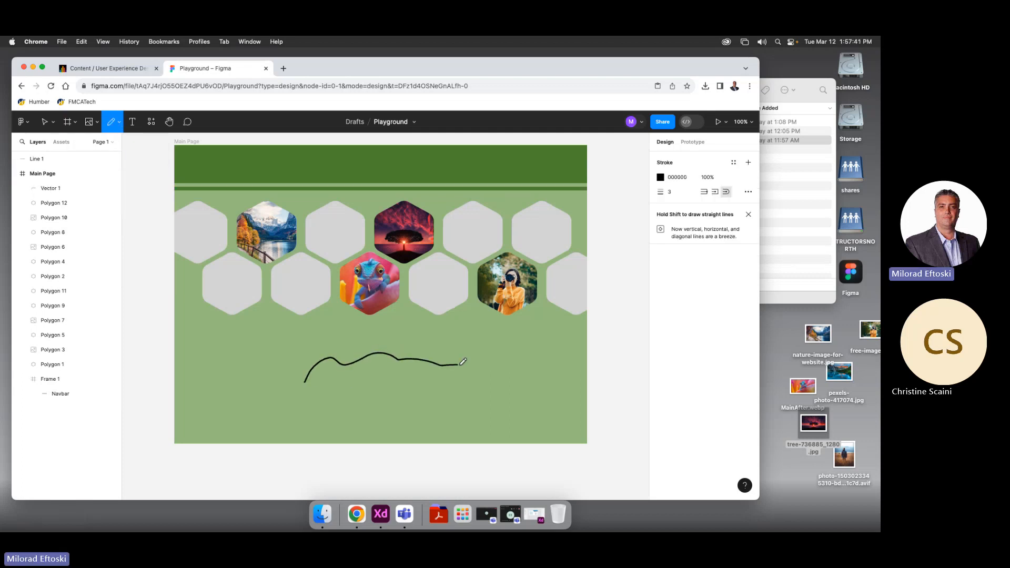
pyautogui.click(44, 121)
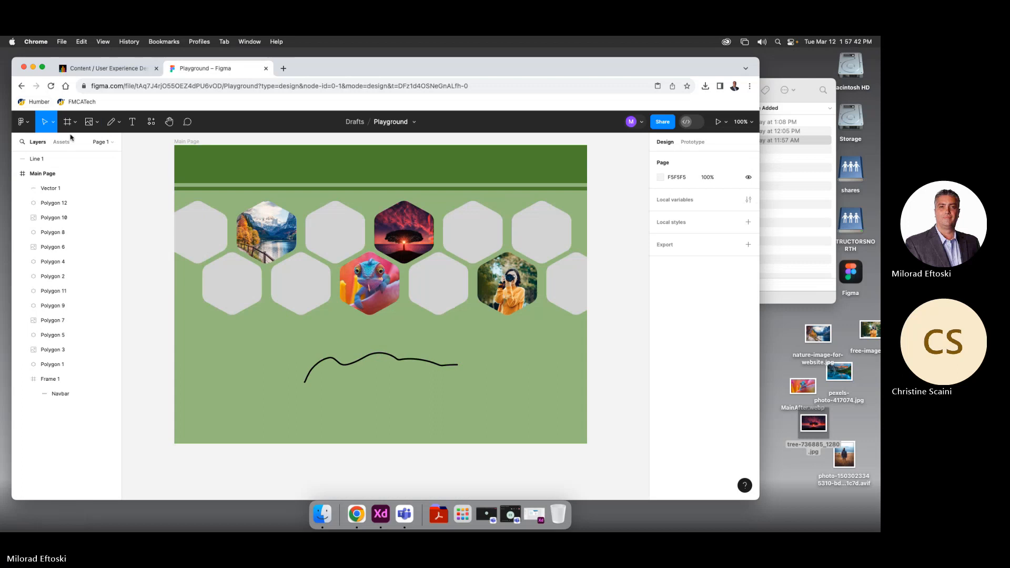
pyautogui.click(392, 361)
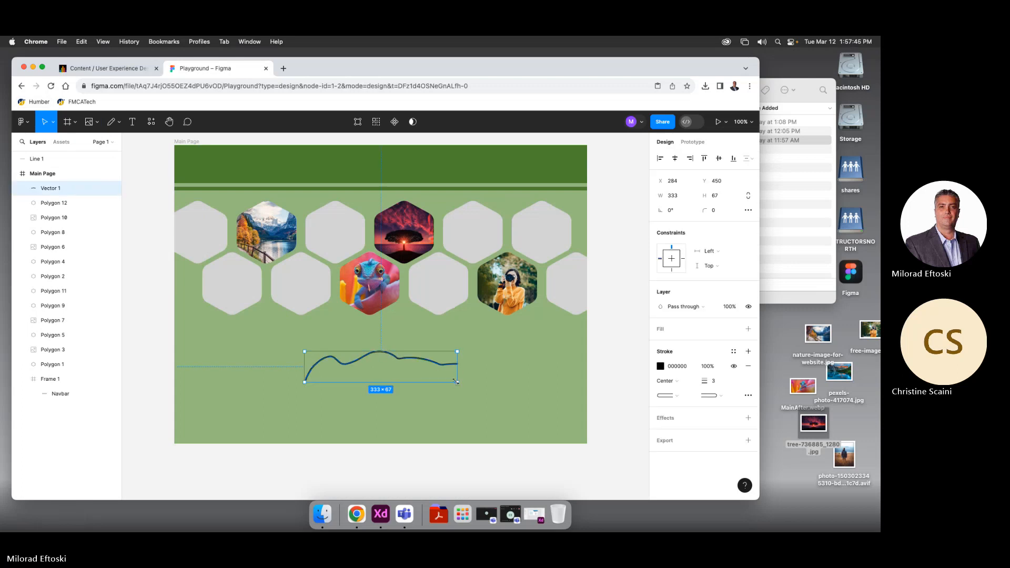
pyautogui.moveTo(456, 381); pyautogui.dragTo(499, 403)
pyautogui.press('Delete')
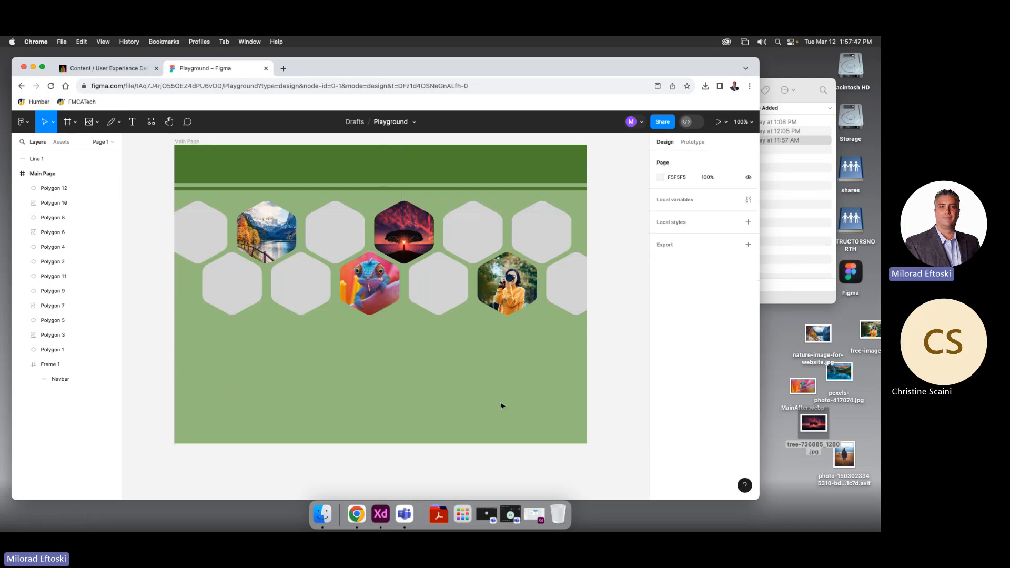
pyautogui.click(117, 123)
pyautogui.click(114, 150)
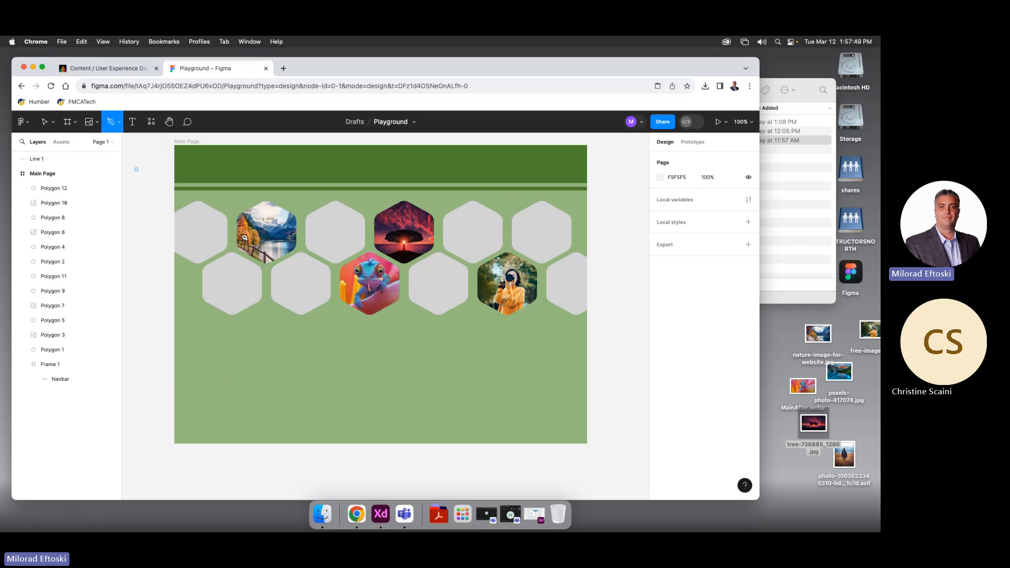
pyautogui.scroll(1, 311, 371)
pyautogui.scroll(2, 310, 370)
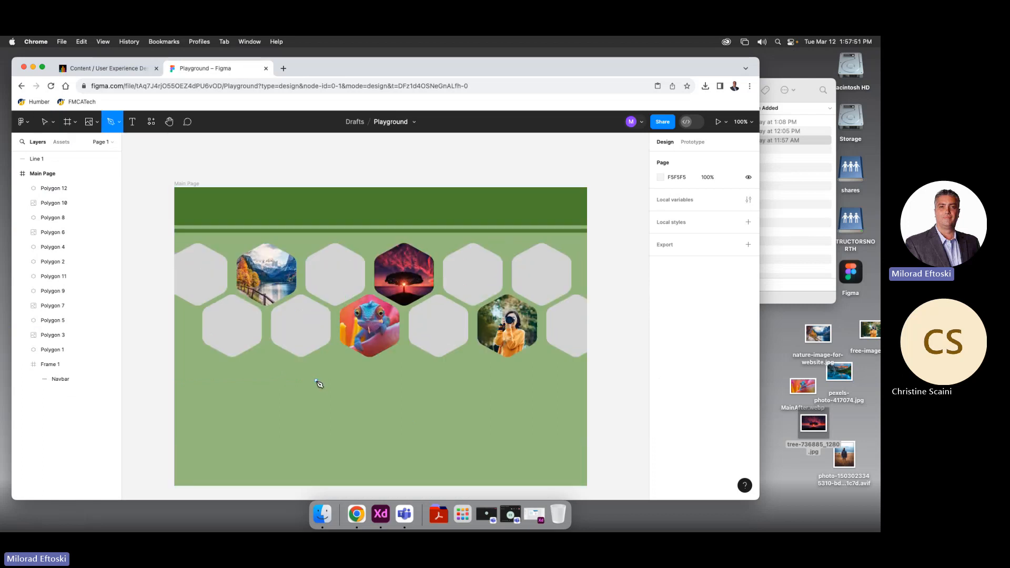
pyautogui.scroll(3, 317, 384)
pyautogui.scroll(-4, 318, 383)
pyautogui.click(298, 352)
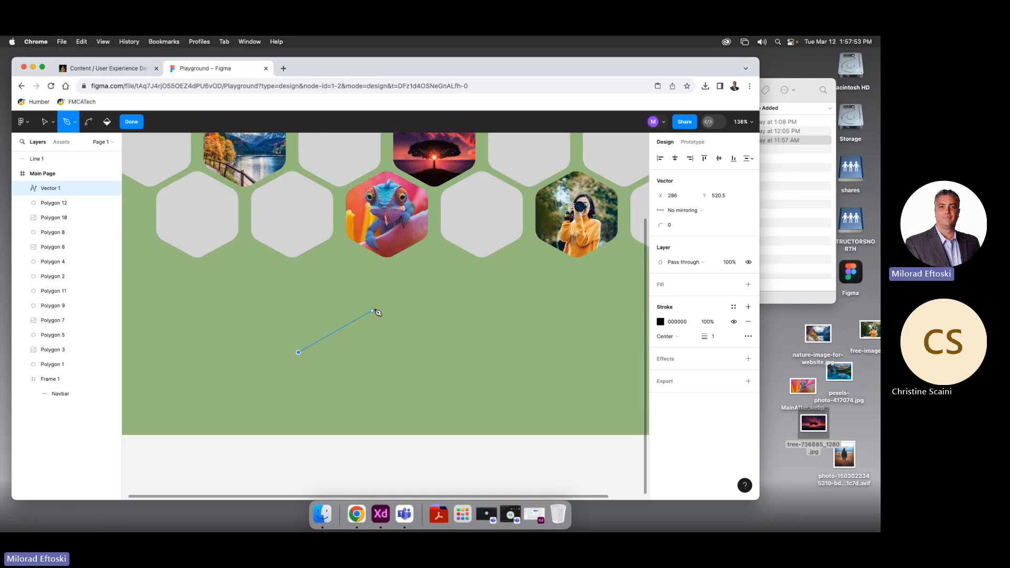
pyautogui.click(346, 312)
pyautogui.moveTo(320, 366); pyautogui.dragTo(339, 351)
pyautogui.click(396, 281)
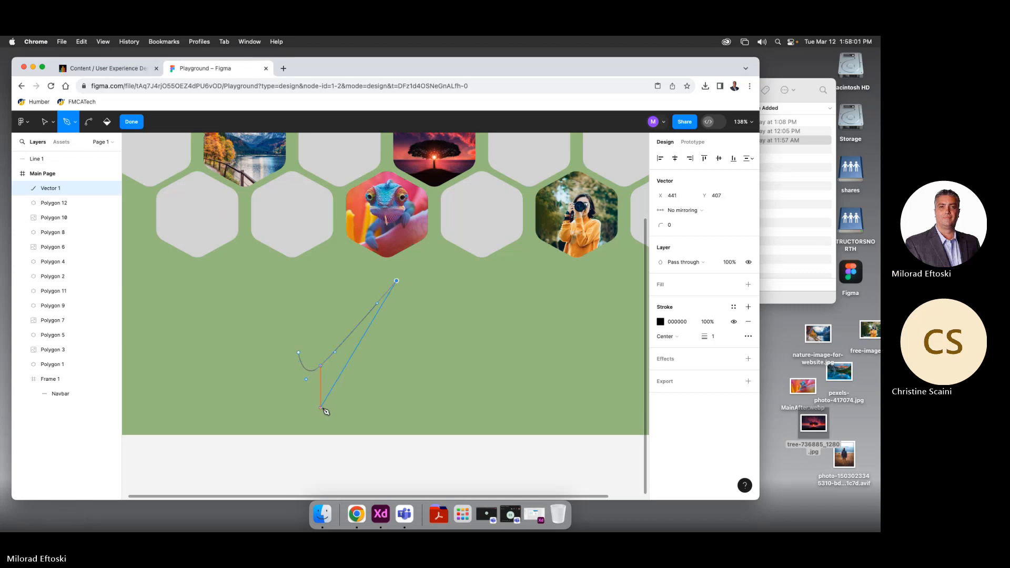
pyautogui.moveTo(321, 408); pyautogui.dragTo(289, 414)
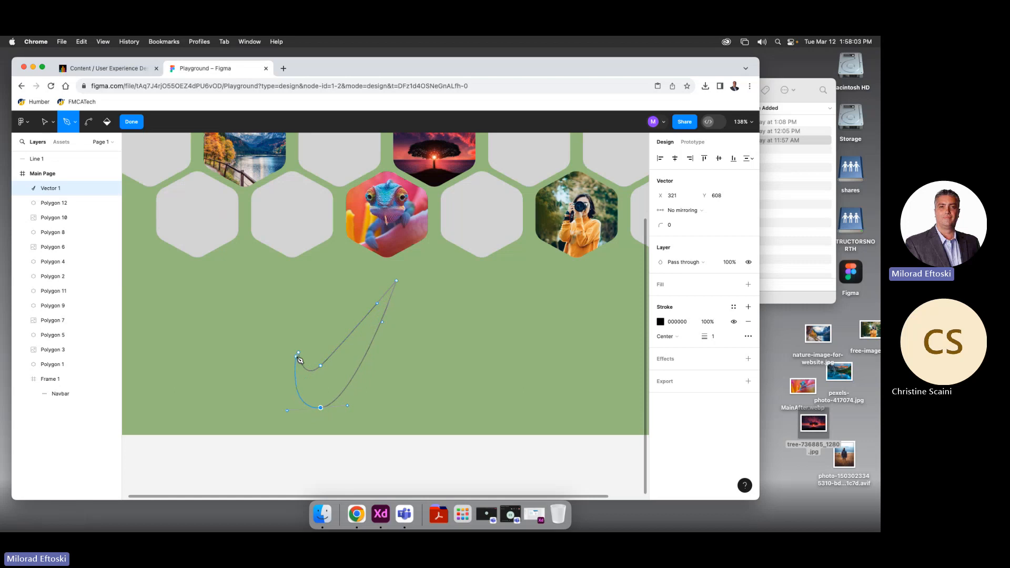
pyautogui.click(298, 352)
pyautogui.press('Escape')
pyautogui.click(53, 122)
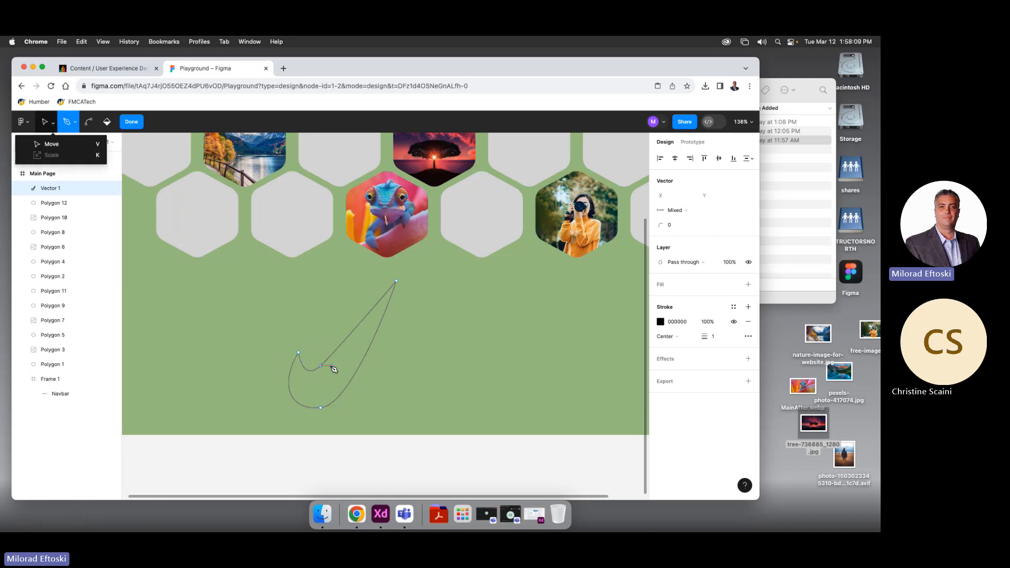
pyautogui.click(46, 122)
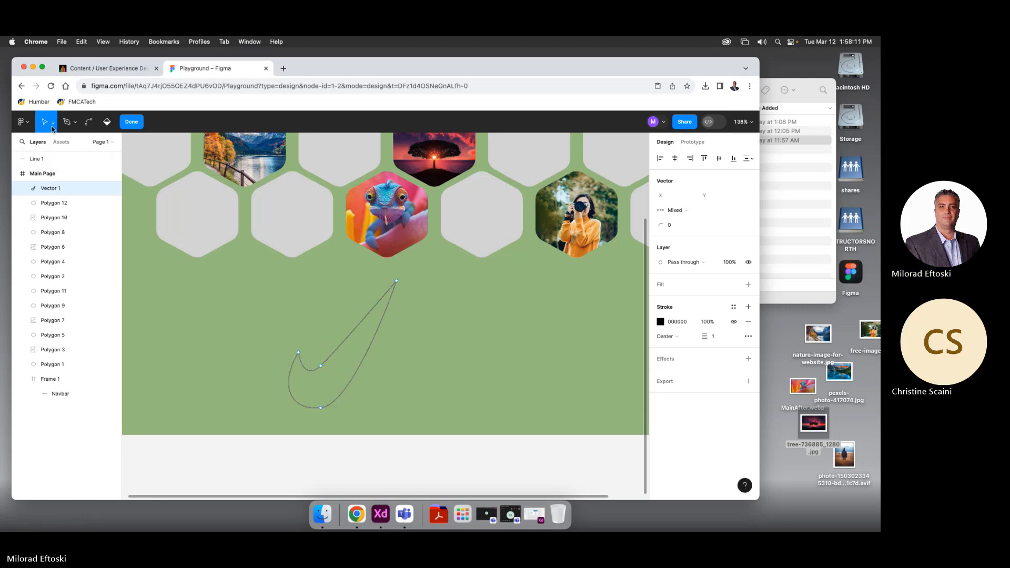
pyautogui.click(53, 122)
pyautogui.click(43, 144)
pyautogui.moveTo(322, 369)
pyautogui.mouseDown()
pyautogui.moveTo(329, 376)
pyautogui.moveTo(332, 368)
pyautogui.moveTo(283, 350)
pyautogui.moveTo(329, 370)
pyautogui.moveTo(325, 363)
pyautogui.mouseUp()
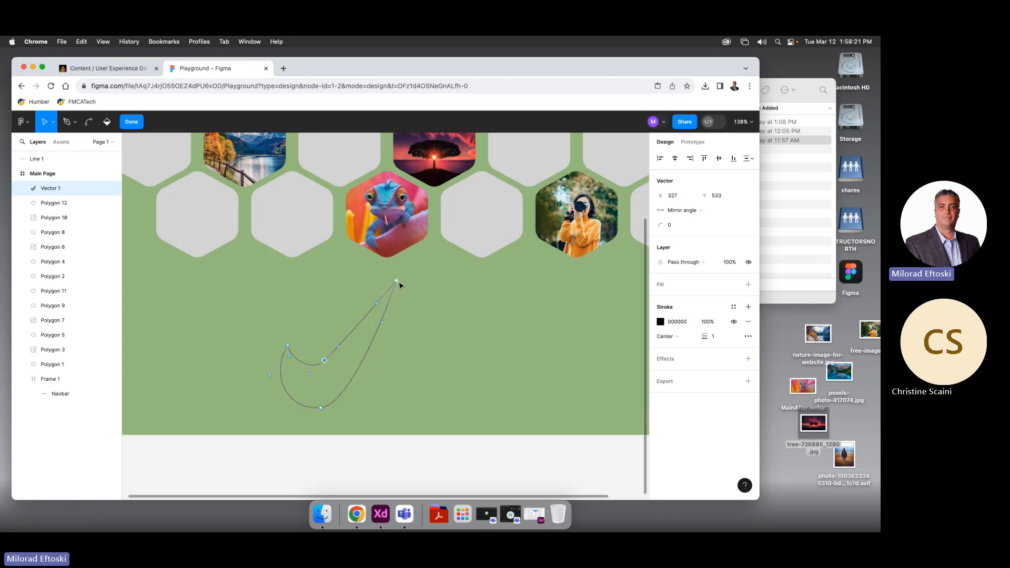
pyautogui.moveTo(399, 283); pyautogui.dragTo(446, 275)
pyautogui.click(327, 363)
pyautogui.moveTo(328, 365); pyautogui.dragTo(306, 384)
pyautogui.moveTo(287, 348); pyautogui.dragTo(345, 364)
pyautogui.click(343, 374)
pyautogui.click(440, 276)
pyautogui.moveTo(294, 350); pyautogui.dragTo(301, 355)
pyautogui.click(454, 412)
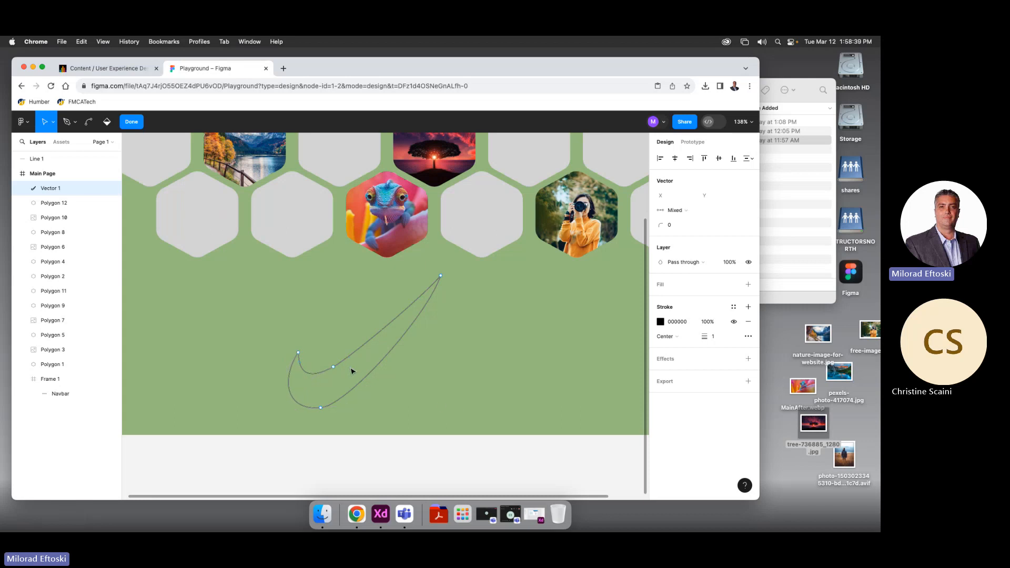
pyautogui.click(334, 368)
pyautogui.moveTo(301, 365); pyautogui.dragTo(377, 260)
pyautogui.scroll(5, 308, 373)
pyautogui.click(366, 364)
pyautogui.scroll(-2, 402, 345)
pyautogui.click(487, 345)
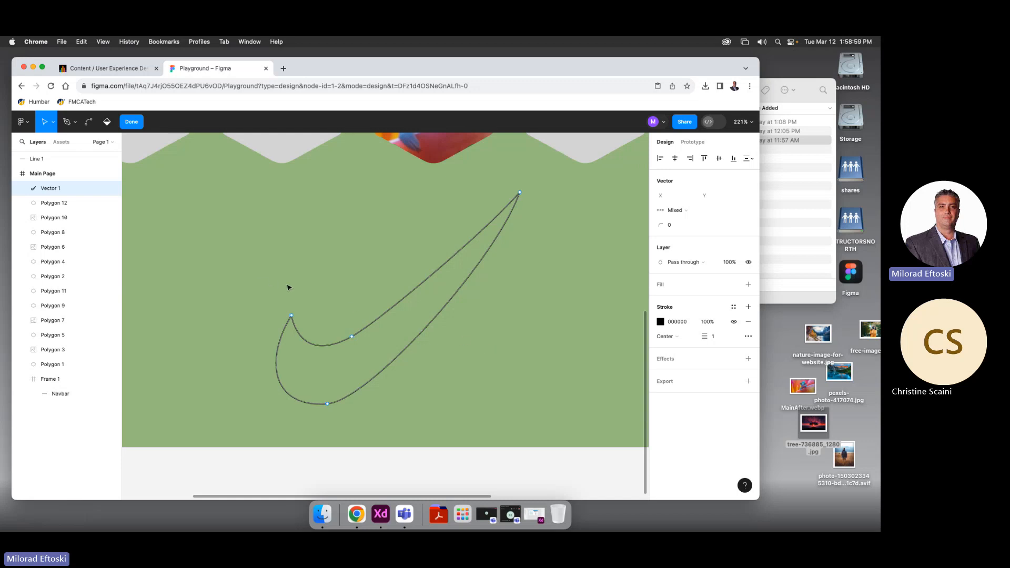
pyautogui.click(372, 327)
pyautogui.press('BackSpace')
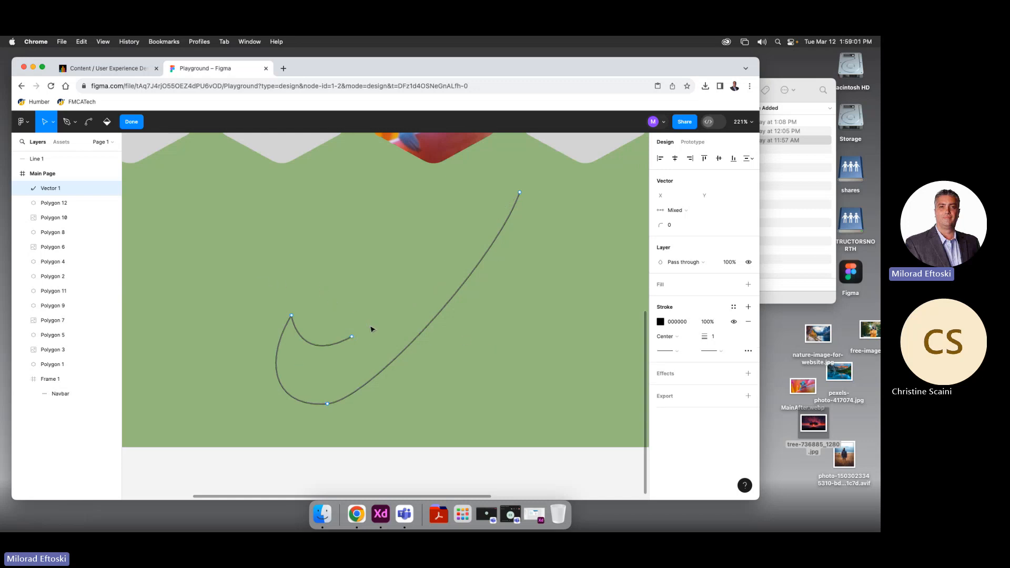
pyautogui.moveTo(236, 243); pyautogui.dragTo(447, 423)
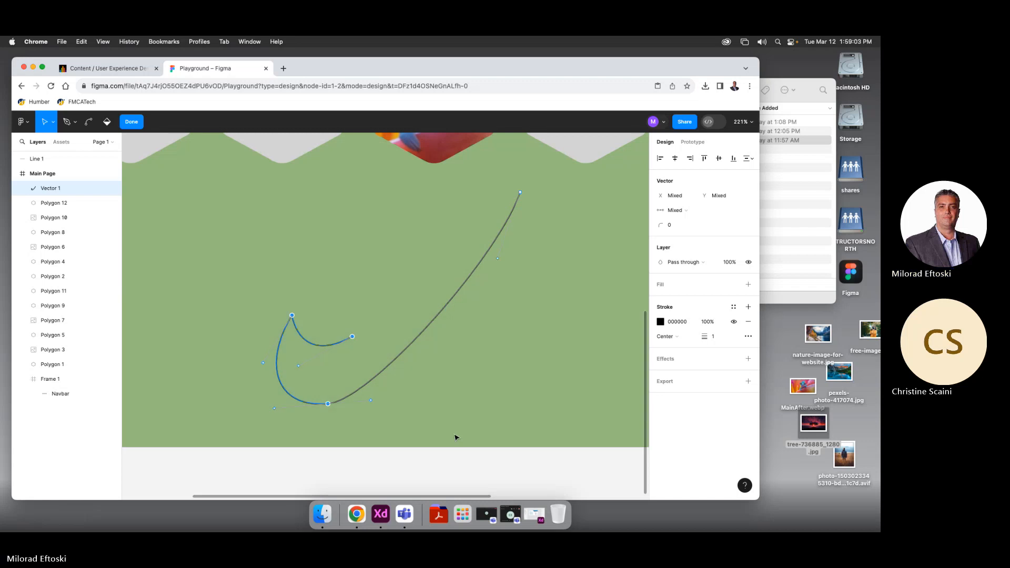
pyautogui.press('BackSpace')
# Draw a new wavy pen path mixing curved and straight segments
pyautogui.click(67, 121)
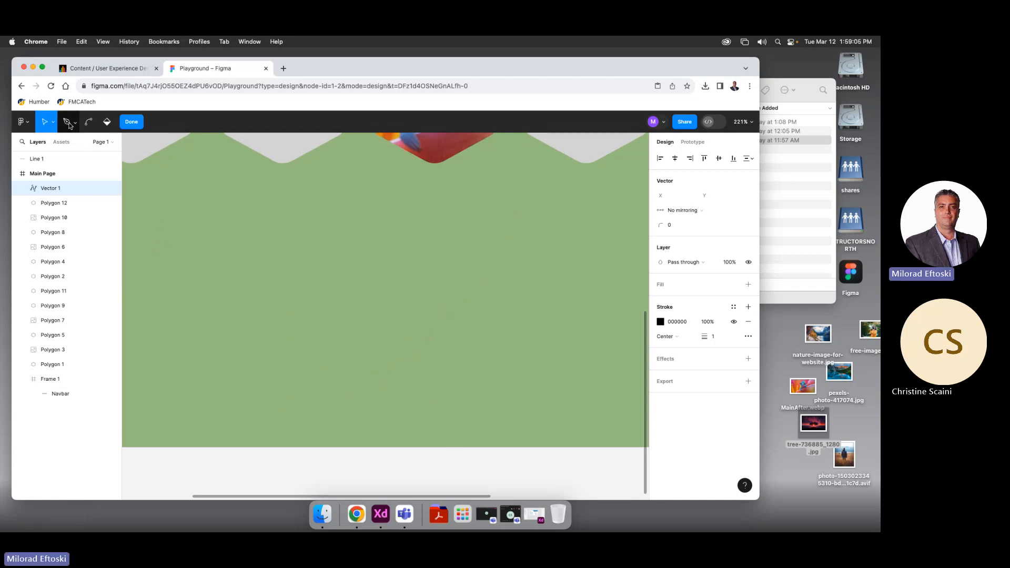
pyautogui.click(273, 317)
pyautogui.moveTo(318, 259); pyautogui.dragTo(353, 243)
pyautogui.moveTo(420, 267); pyautogui.dragTo(463, 191)
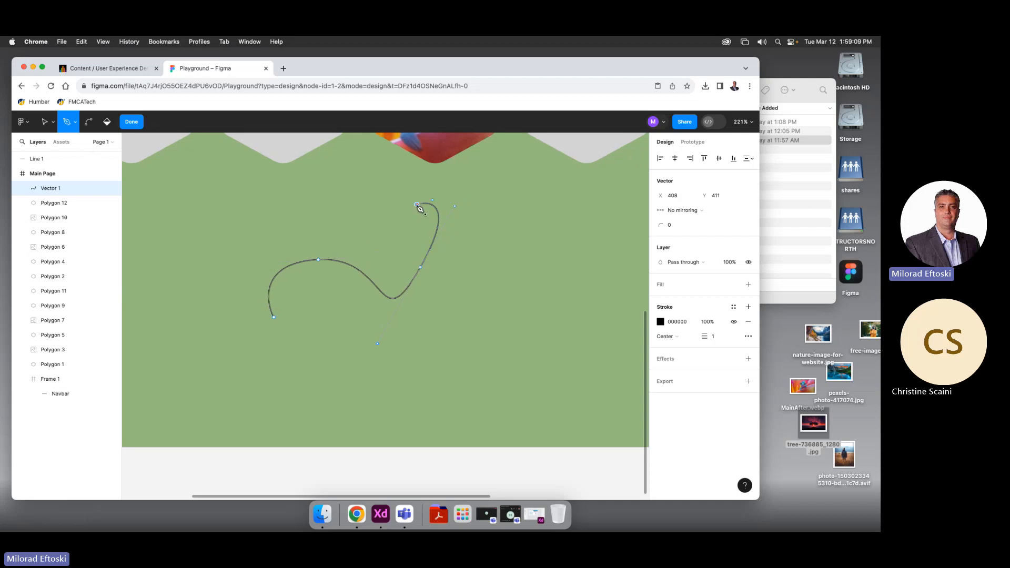
pyautogui.click(417, 204)
pyautogui.moveTo(332, 218); pyautogui.dragTo(305, 177)
pyautogui.click(377, 187)
pyautogui.moveTo(295, 172); pyautogui.dragTo(278, 234)
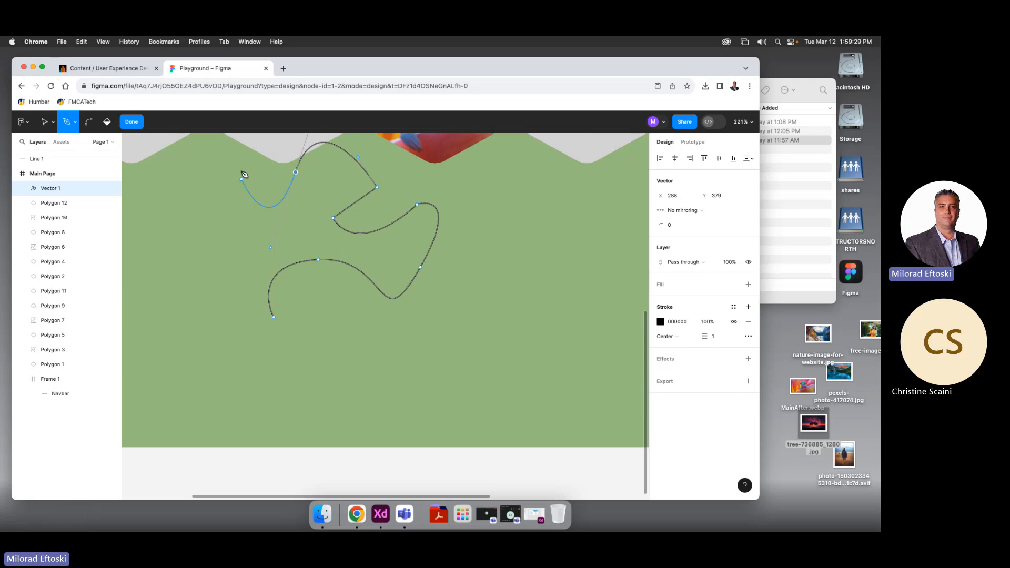
pyautogui.click(295, 173)
pyautogui.click(233, 169)
# Continue the path from its open end, finish editing, and select the wavy line
pyautogui.click(234, 169)
pyautogui.click(107, 126)
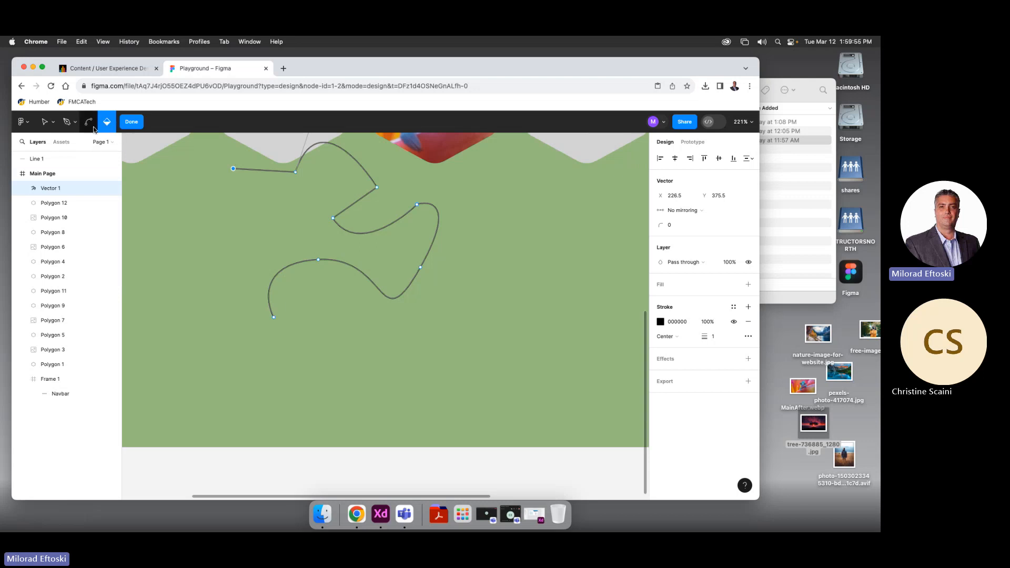
pyautogui.click(246, 173)
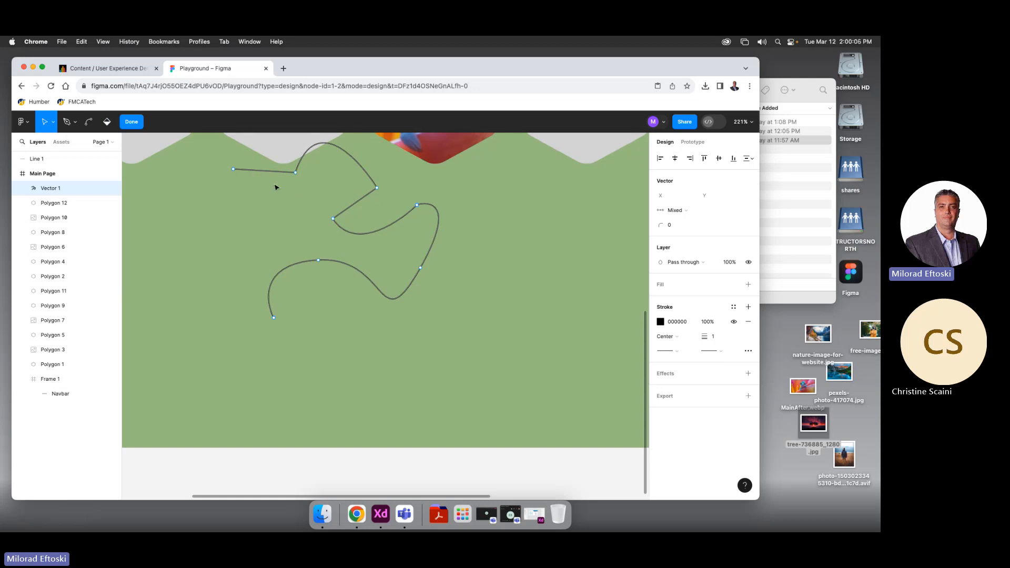
pyautogui.click(132, 121)
pyautogui.click(269, 181)
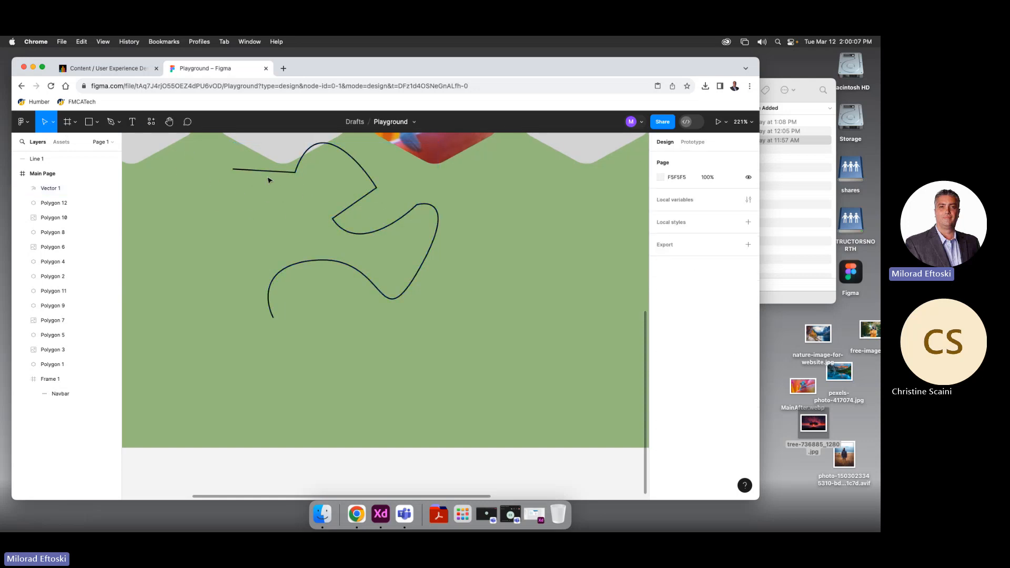
pyautogui.click(269, 205)
# Delete the wavy line, draw a small square, and enter its point-edit mode
pyautogui.press('Delete')
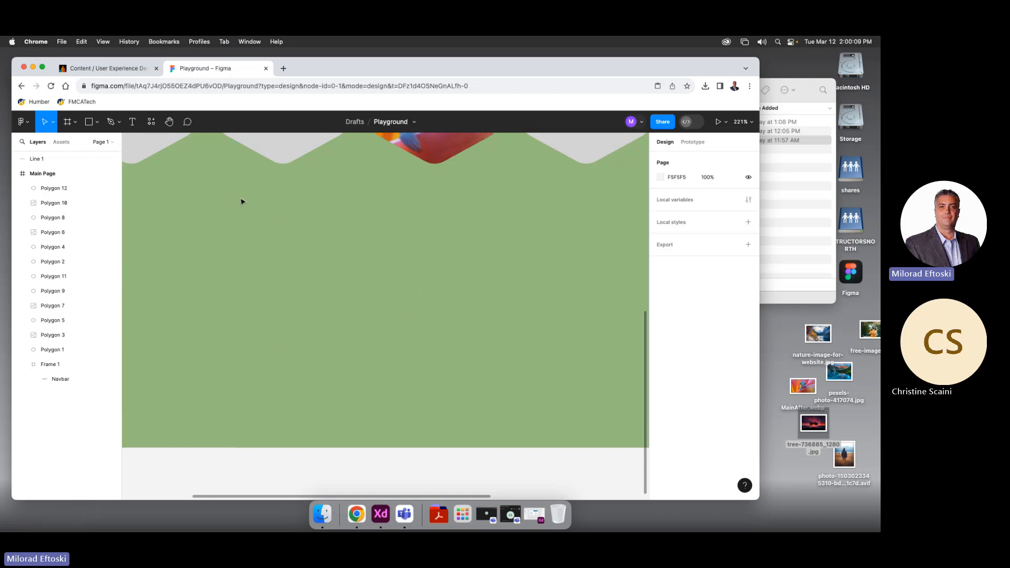
pyautogui.click(88, 121)
pyautogui.moveTo(208, 230); pyautogui.dragTo(292, 313)
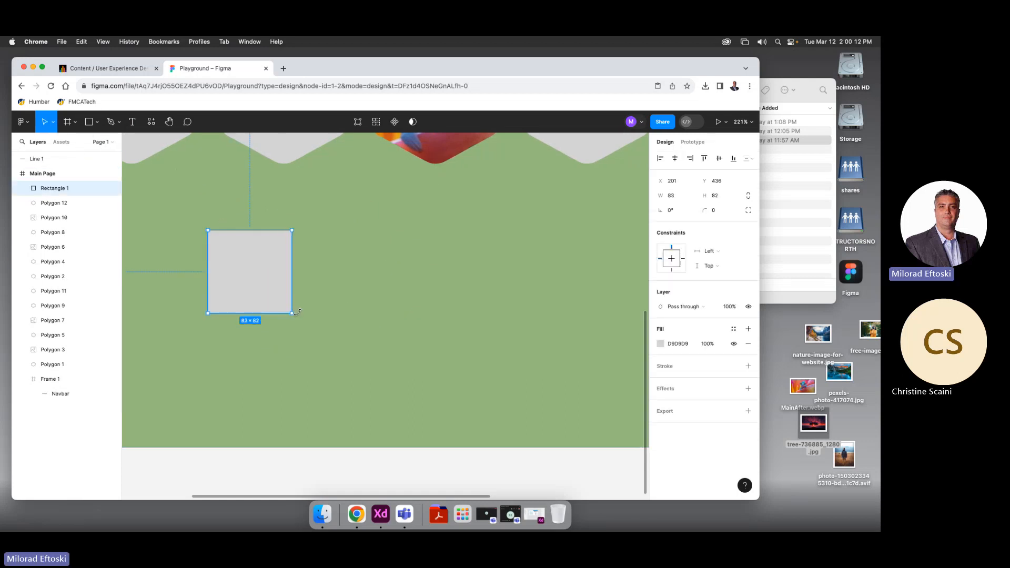
pyautogui.doubleClick(236, 275)
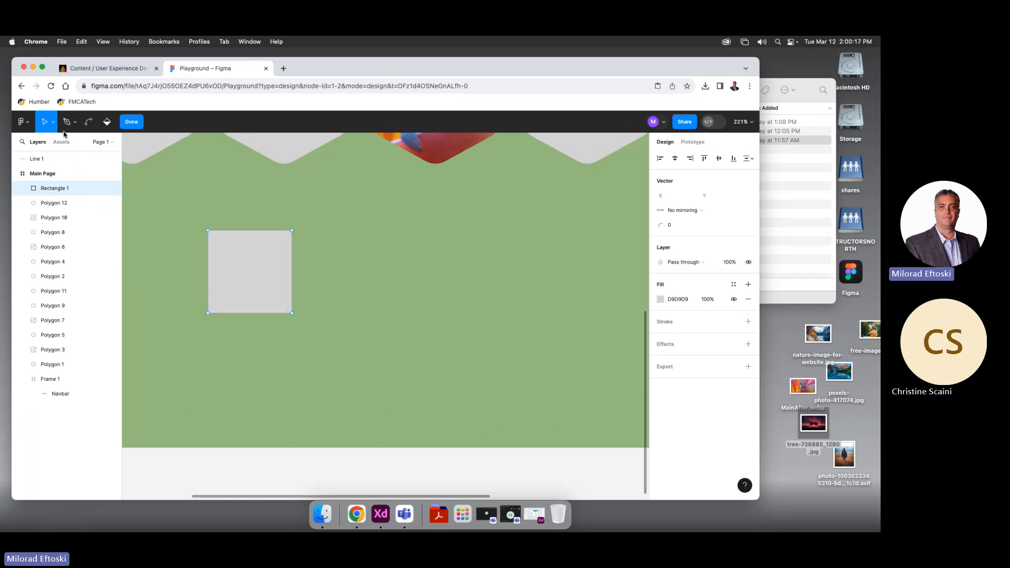
# Change the square's fill to red CA2929
pyautogui.click(106, 124)
pyautogui.click(279, 261)
pyautogui.click(667, 287)
pyautogui.click(661, 299)
pyautogui.click(615, 305)
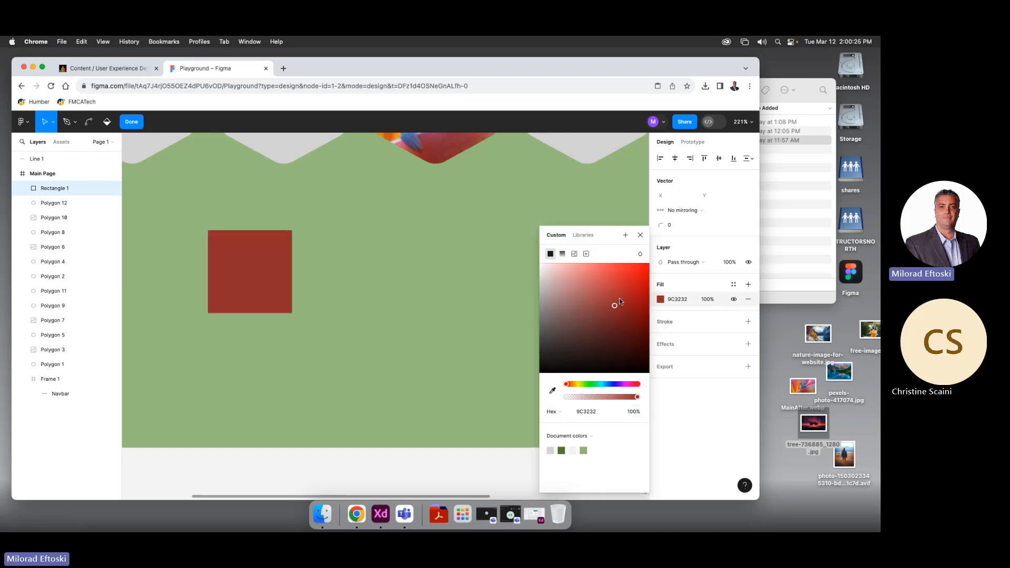
pyautogui.click(620, 302)
pyautogui.click(106, 124)
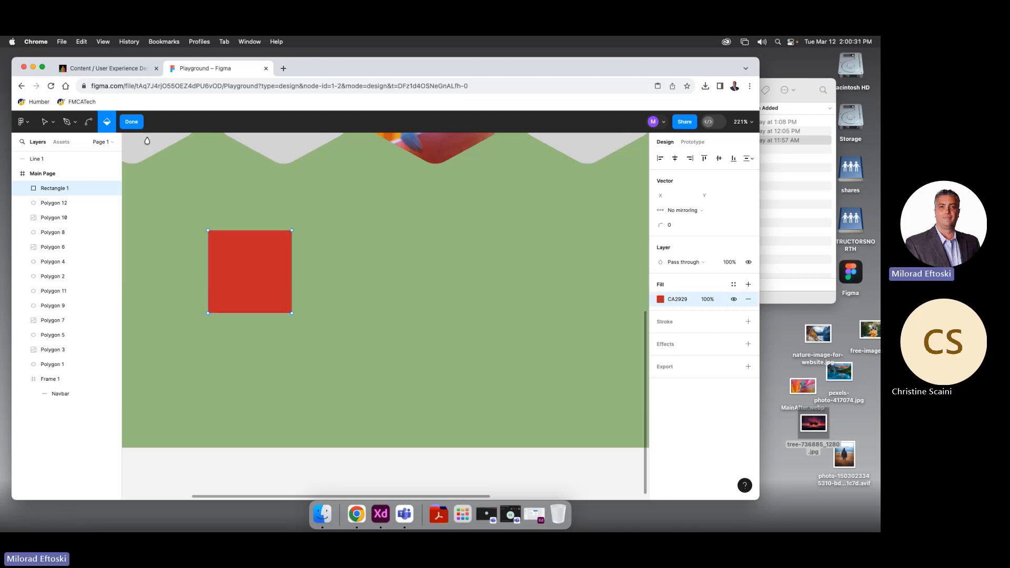
# Bend the square's top-left corner into curves, then exit editing and delete it
pyautogui.click(89, 121)
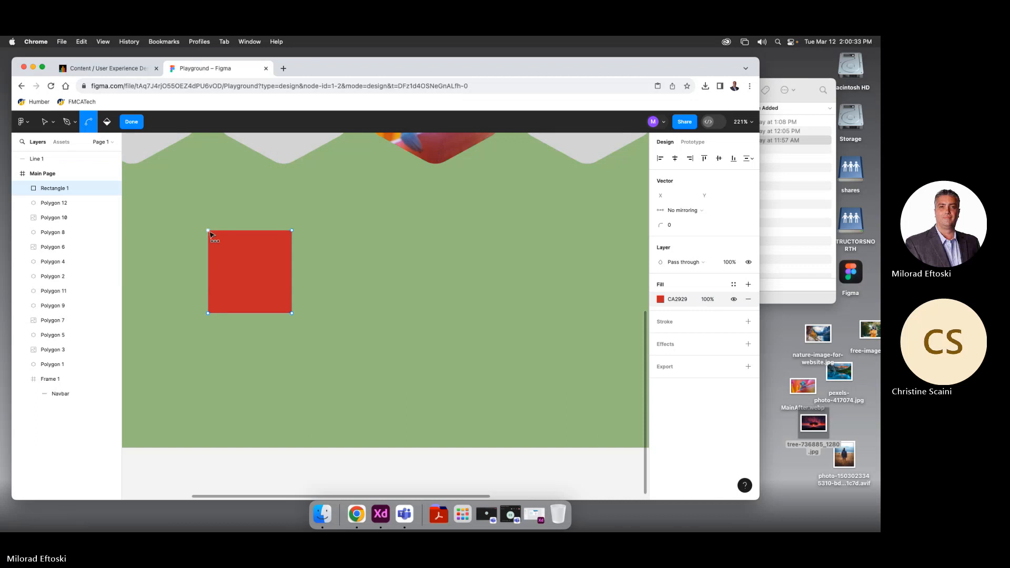
pyautogui.moveTo(209, 232); pyautogui.dragTo(141, 194)
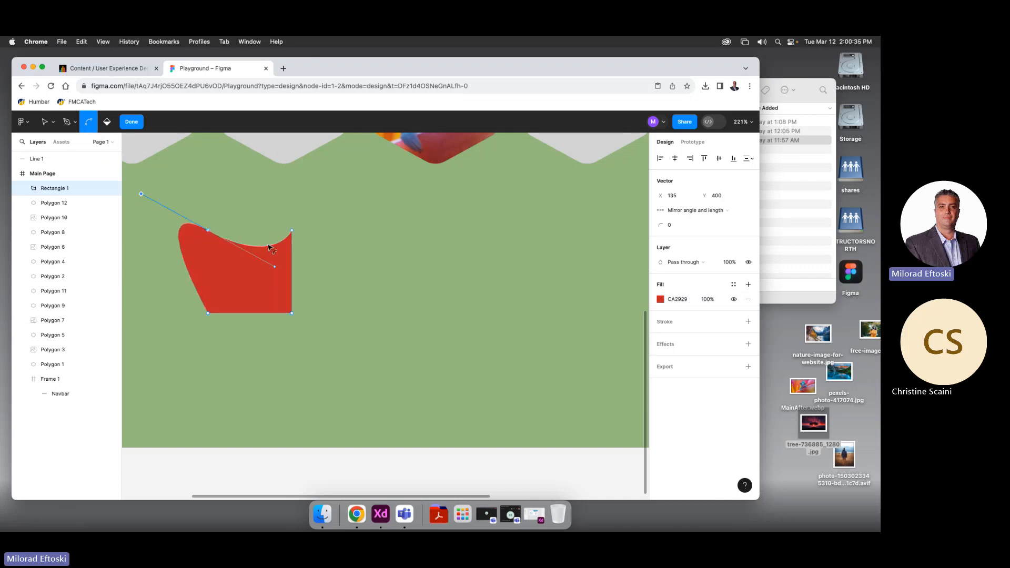
pyautogui.moveTo(208, 230); pyautogui.dragTo(263, 270)
pyautogui.press('b')
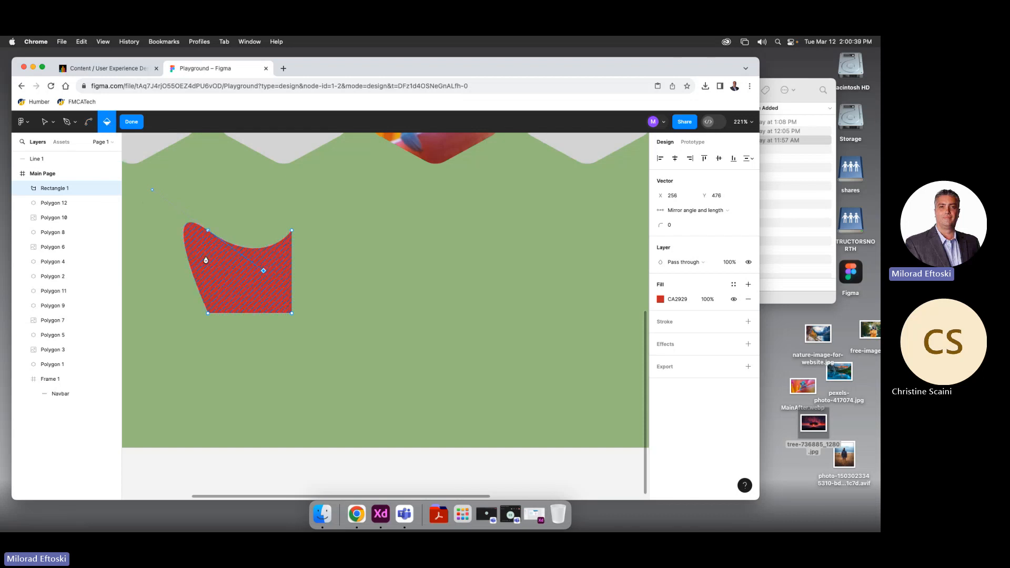
pyautogui.press('Escape')
pyautogui.hscroll(1, 222, 256)
pyautogui.press('Escape')
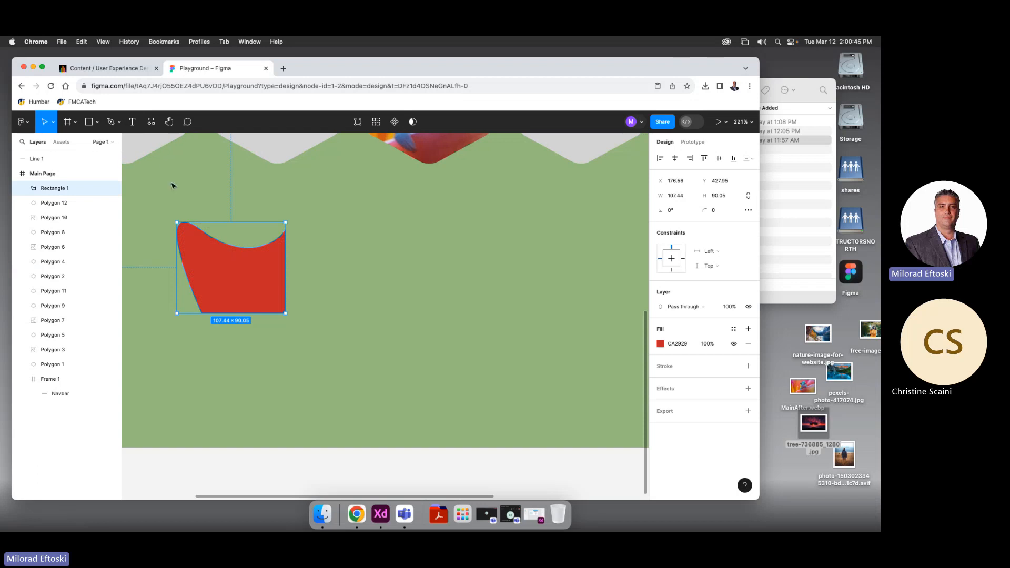
pyautogui.press('Delete')
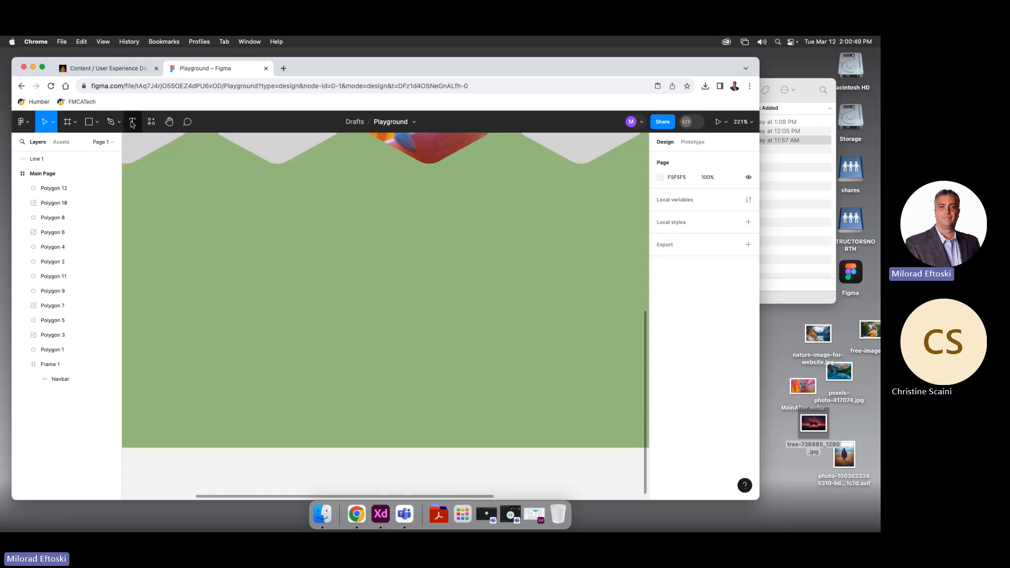
# Pan the canvas to reveal the photo-filled hexagons, discarding an empty text box
pyautogui.moveTo(193, 186); pyautogui.dragTo(243, 364)
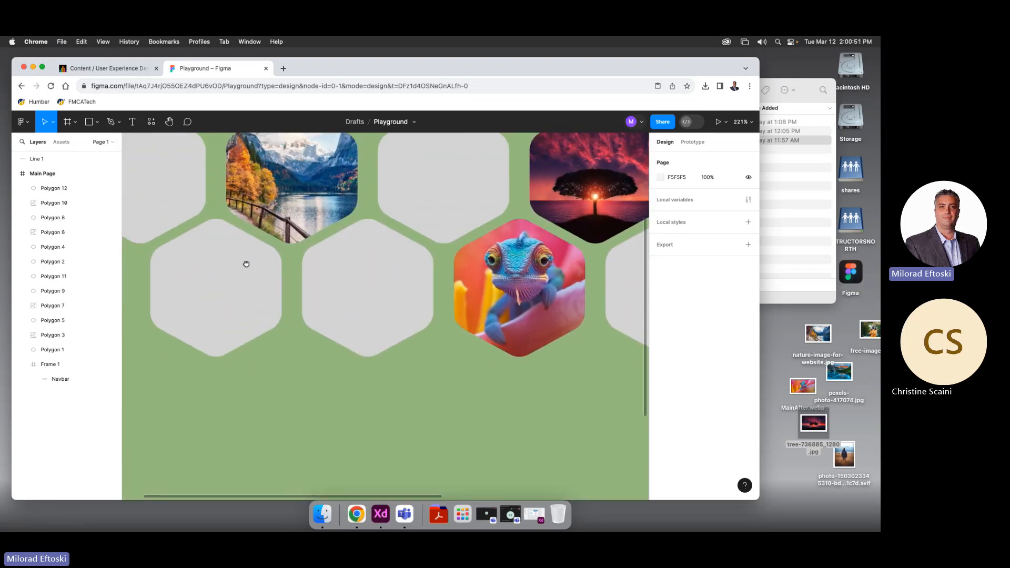
pyautogui.moveTo(246, 263); pyautogui.dragTo(314, 284)
pyautogui.click(131, 122)
pyautogui.hscroll(-1, 293, 248)
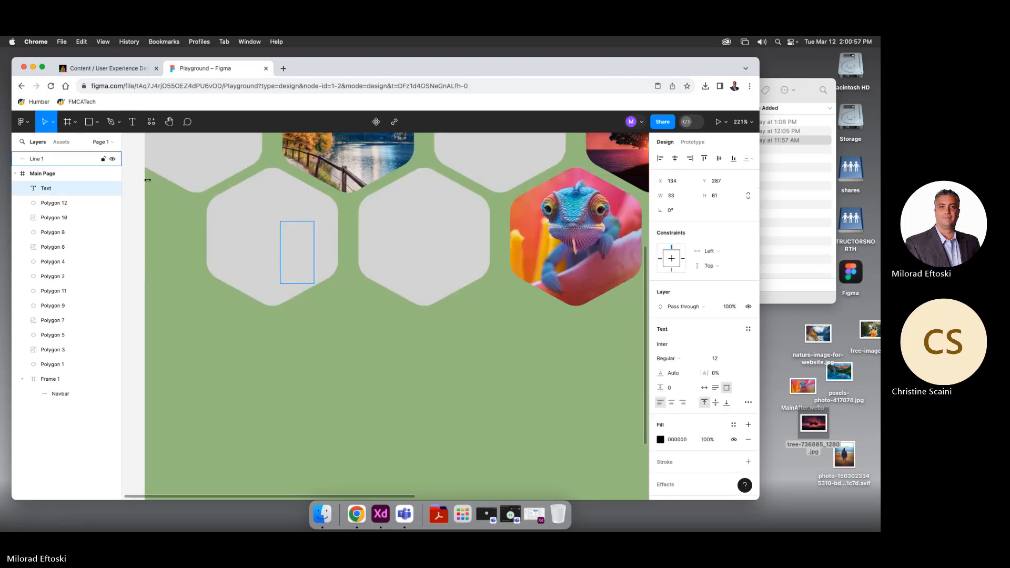
pyautogui.click(49, 126)
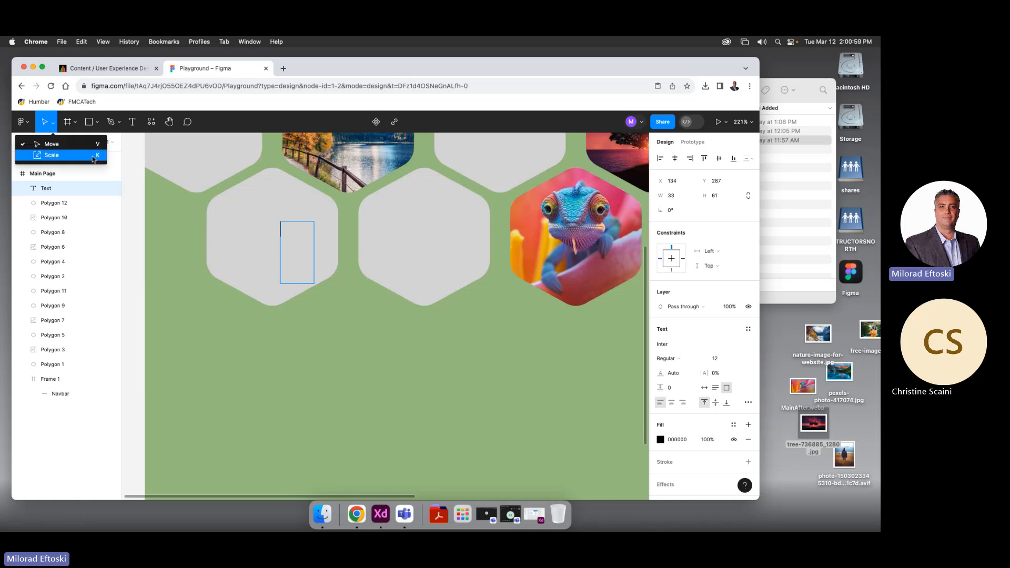
pyautogui.click(340, 377)
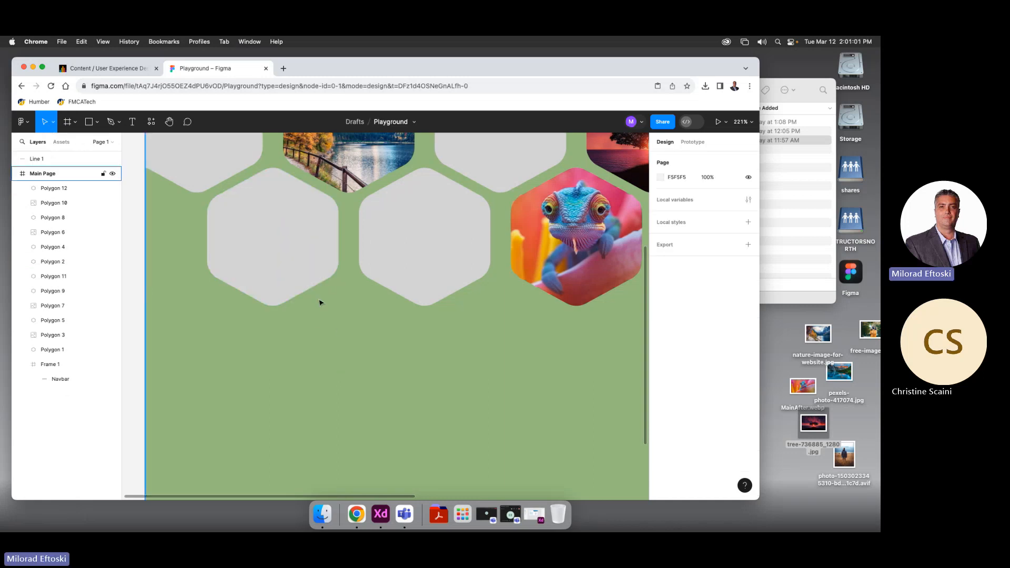
# Add a test text box below the hexagons, enlarge it to 166×68, move it, then delete it
pyautogui.click(126, 124)
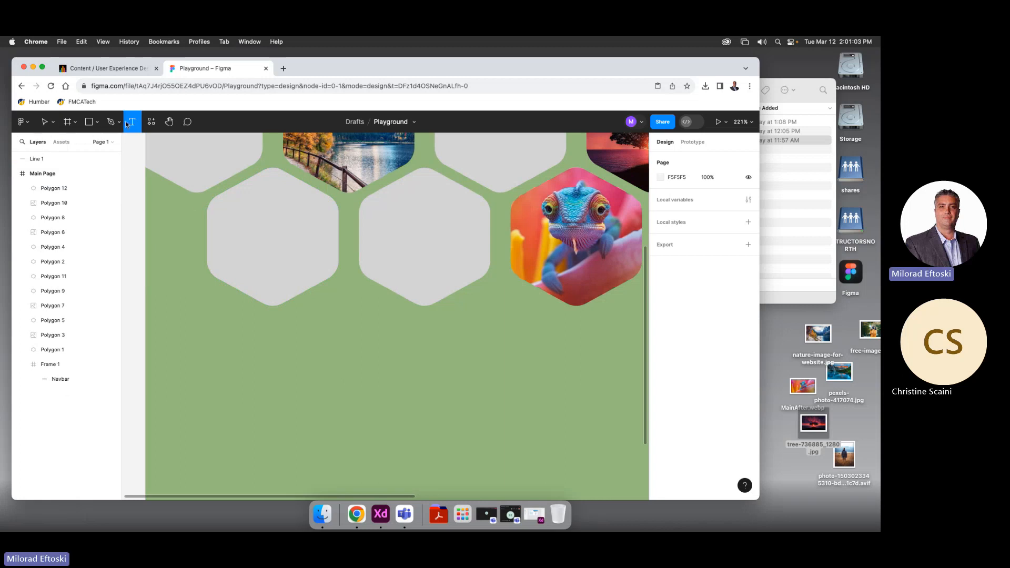
pyautogui.click(324, 368)
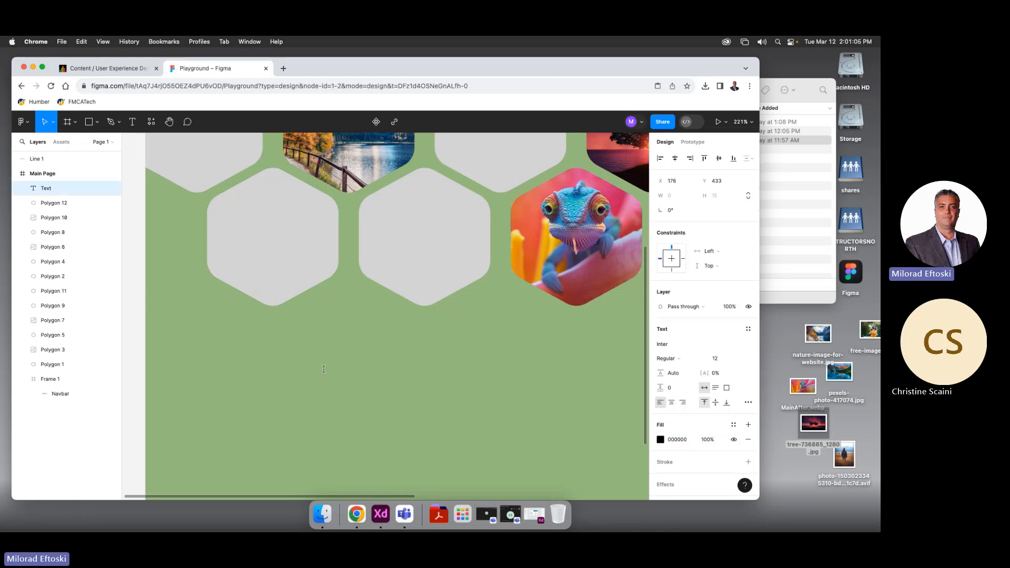
pyautogui.write('lkjsdijdasfijo[s')
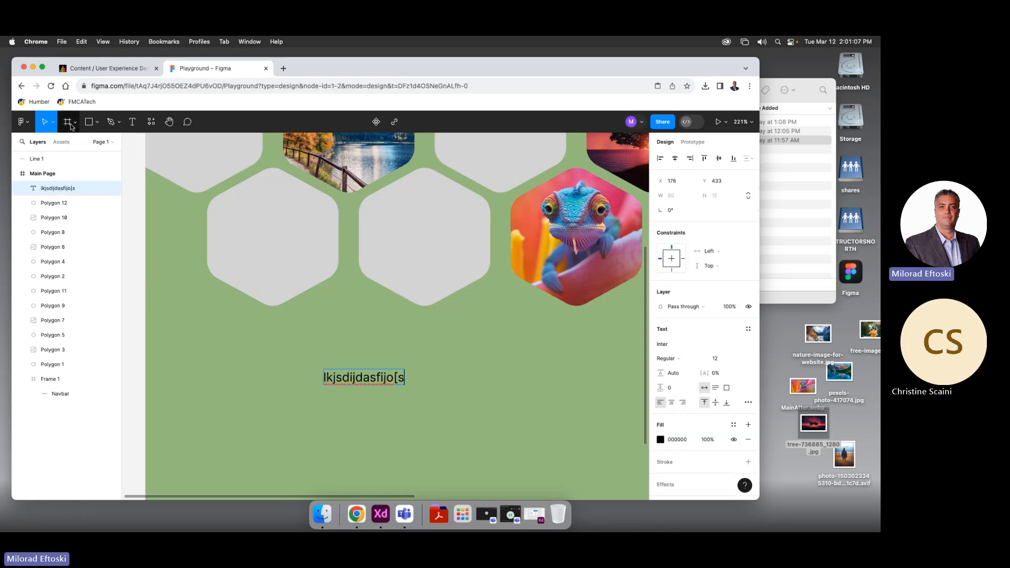
pyautogui.press('Escape')
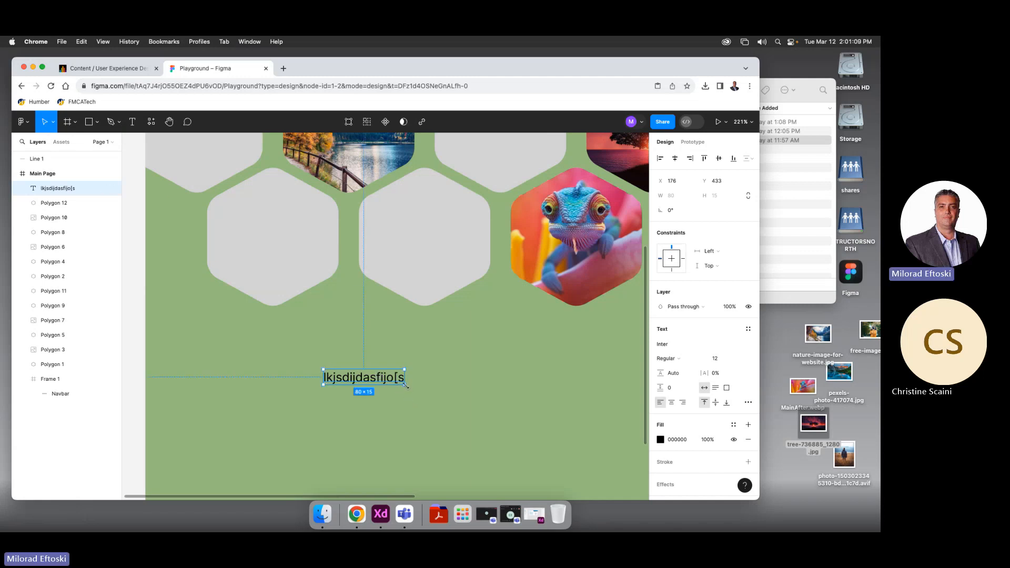
pyautogui.moveTo(404, 385); pyautogui.dragTo(491, 438)
pyautogui.moveTo(393, 380); pyautogui.dragTo(372, 345)
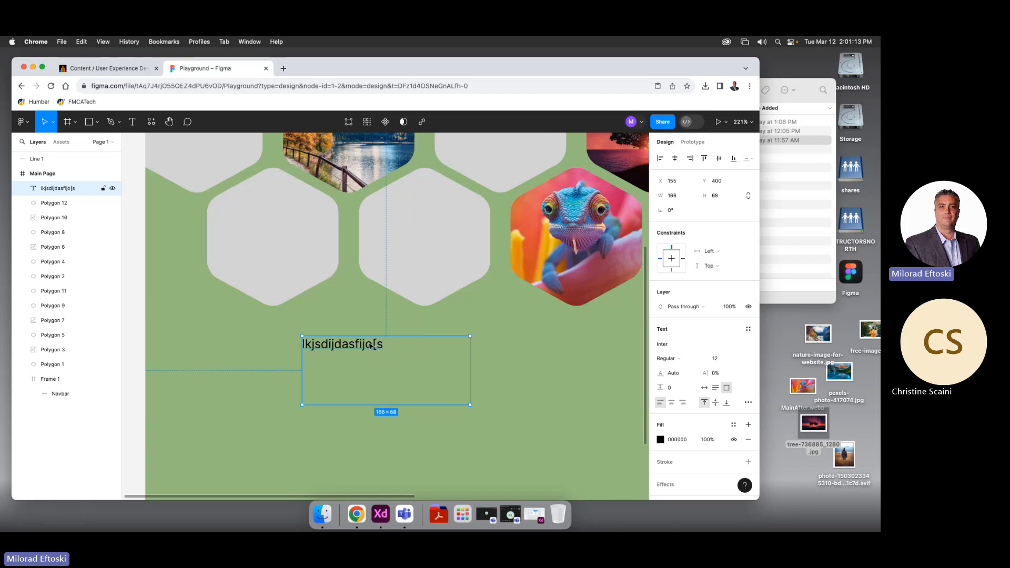
pyautogui.press('Delete')
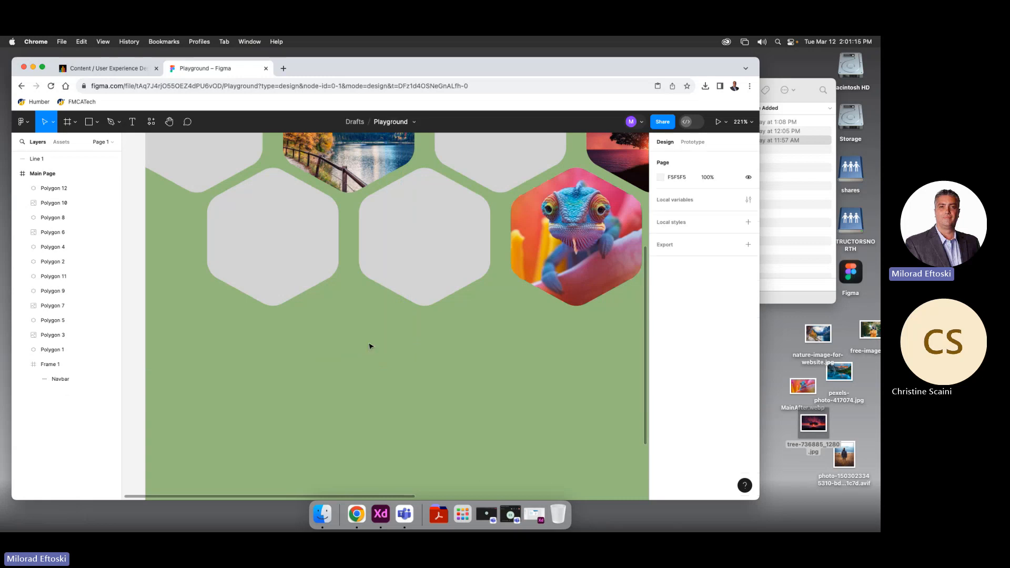
# Draw a 'Type your text' box, shrink it to 119×42, reposition it, then delete it
pyautogui.click(132, 122)
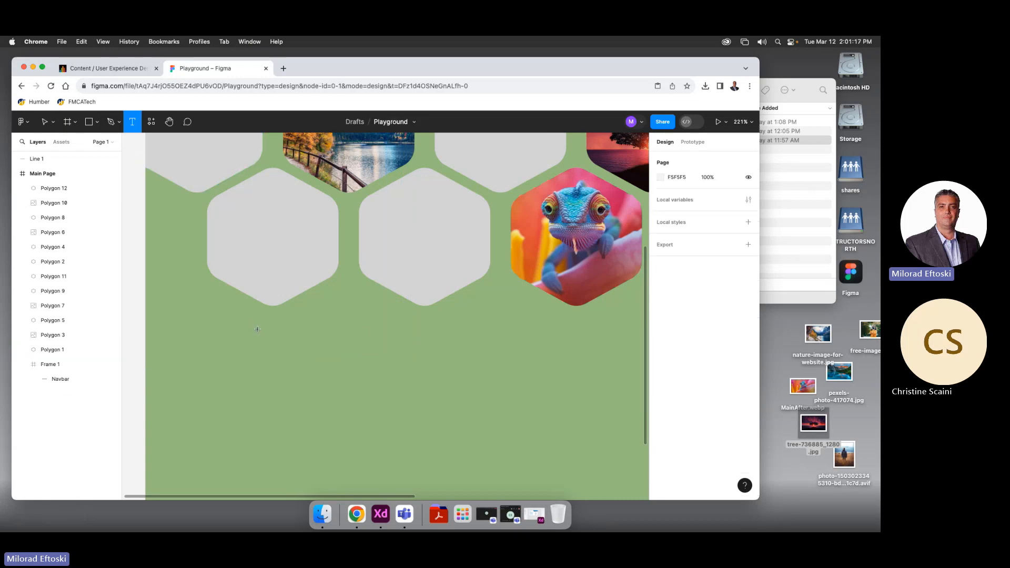
pyautogui.moveTo(254, 322); pyautogui.dragTo(425, 460)
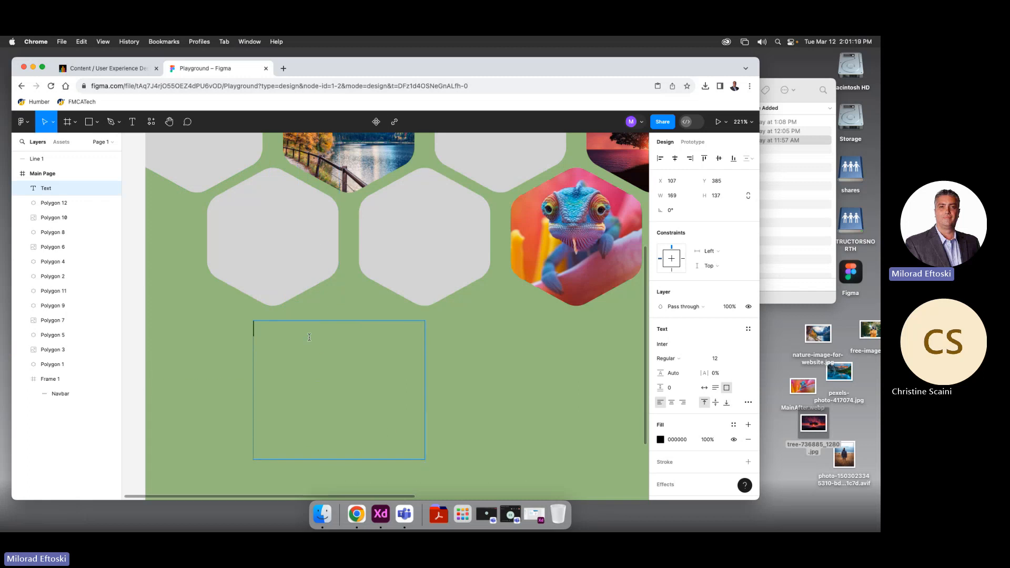
pyautogui.write('Type your text')
pyautogui.press('Escape')
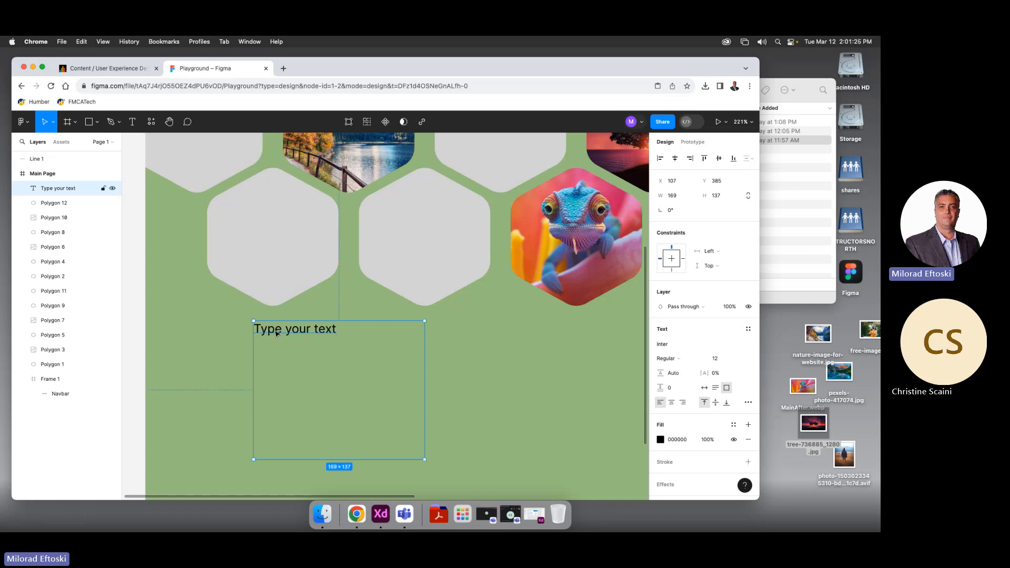
pyautogui.moveTo(277, 333); pyautogui.dragTo(251, 299)
pyautogui.moveTo(394, 429); pyautogui.dragTo(348, 329)
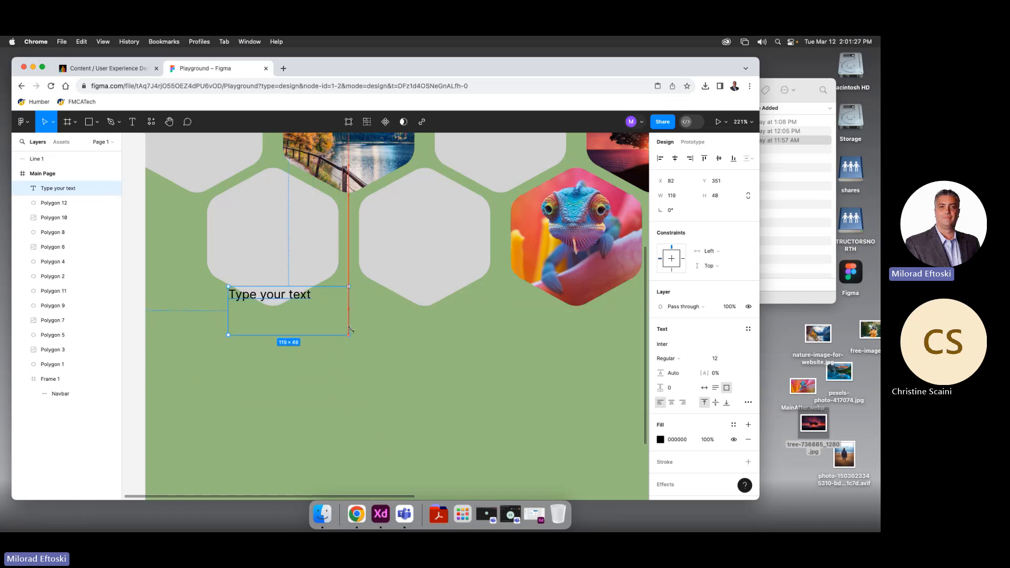
pyautogui.moveTo(298, 298); pyautogui.dragTo(357, 357)
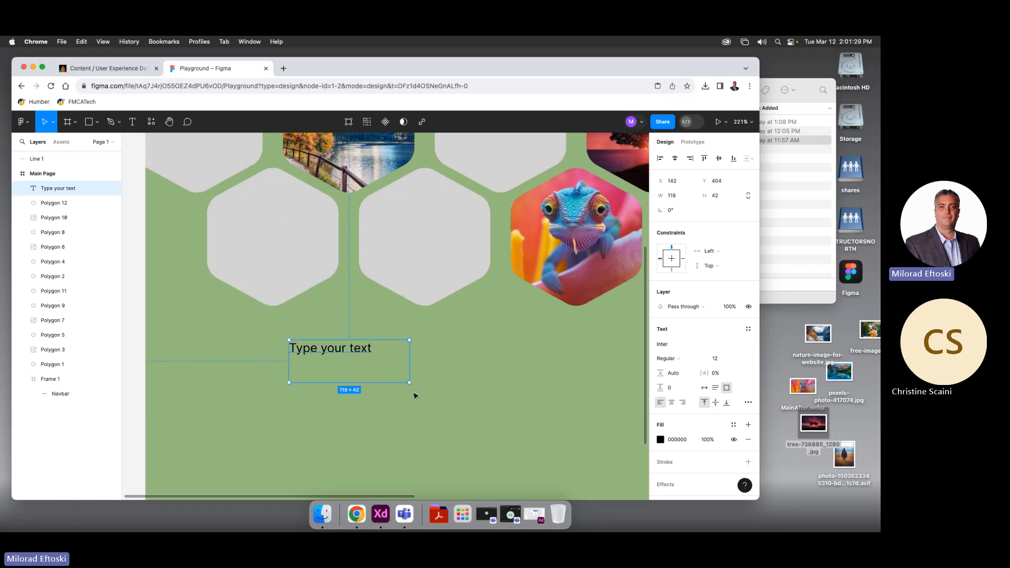
pyautogui.press('Delete')
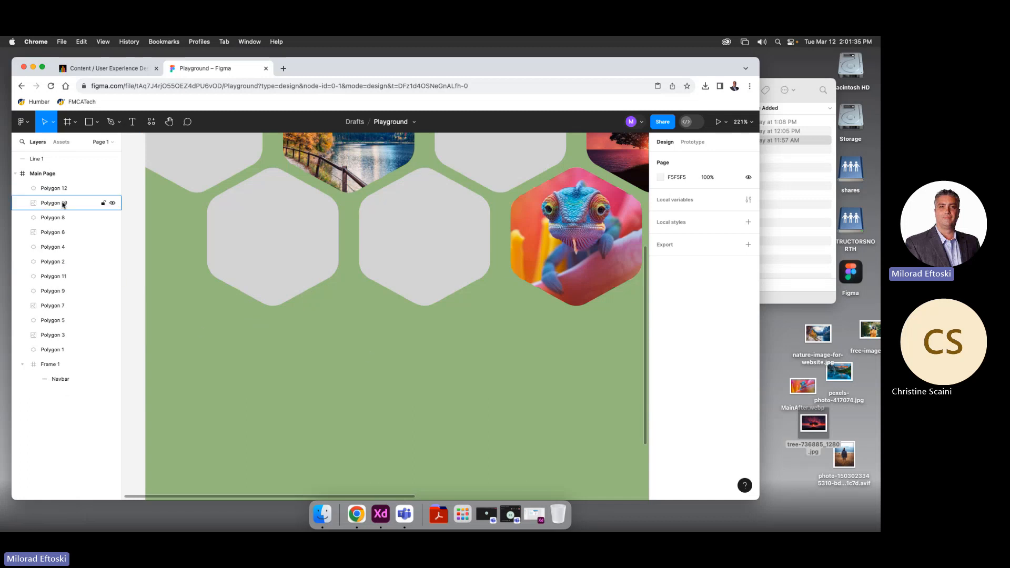
# Type 'Heading!' in a text box on the green area below the hexagons
pyautogui.click(111, 122)
pyautogui.click(132, 121)
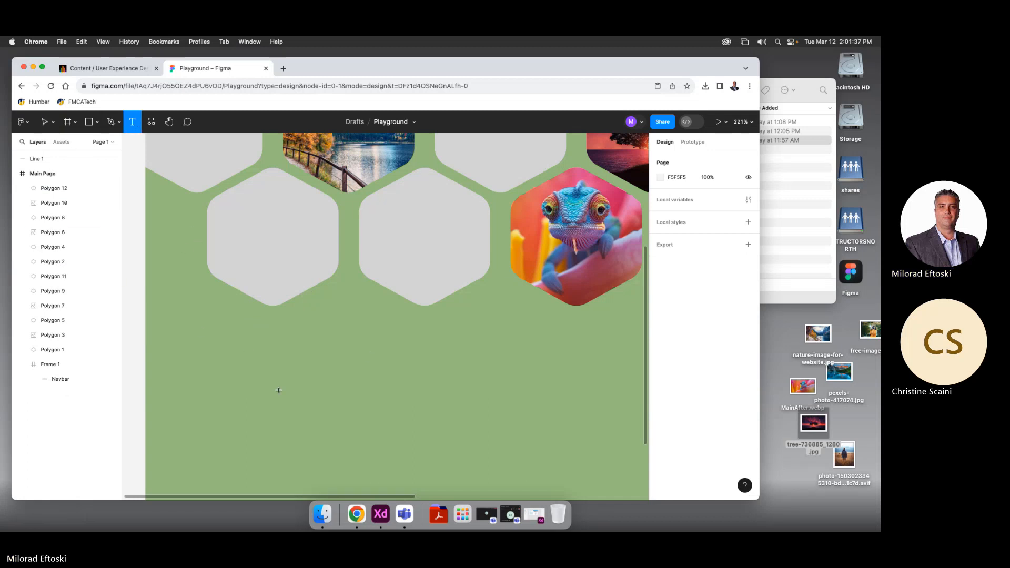
pyautogui.click(290, 371)
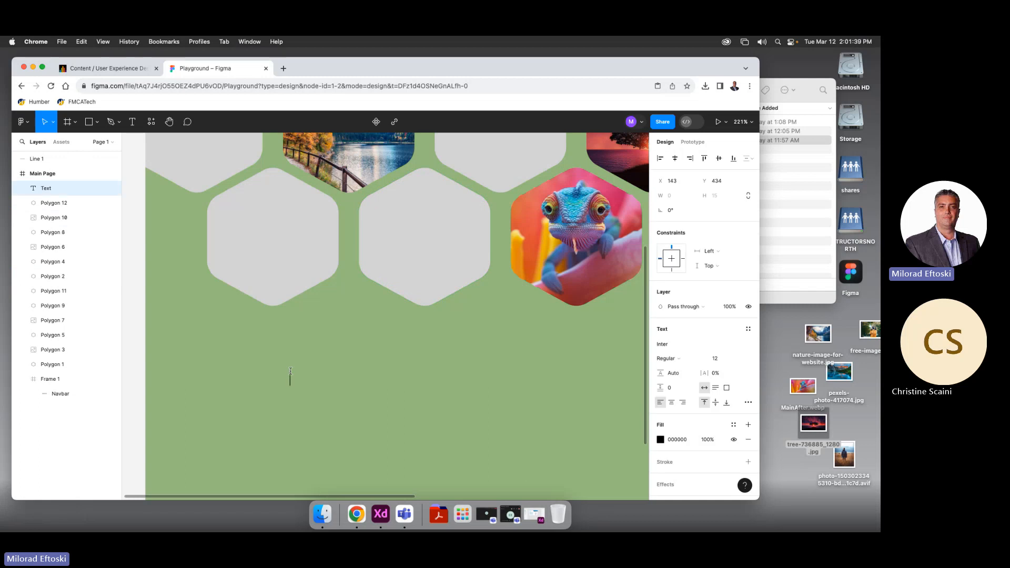
pyautogui.write('Heading!')
pyautogui.press('Escape')
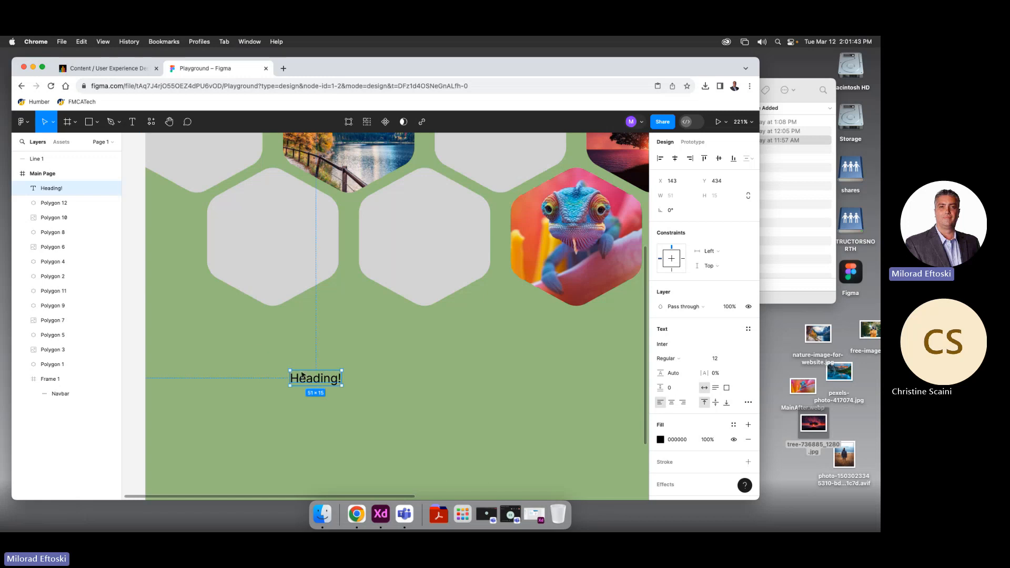
pyautogui.moveTo(341, 386); pyautogui.dragTo(400, 427)
pyautogui.press('super+z')
# Raise Heading! to font size 14 and restore its 60×17 auto-width size
pyautogui.press('super+shift+period')
pyautogui.press('super+shift+period')
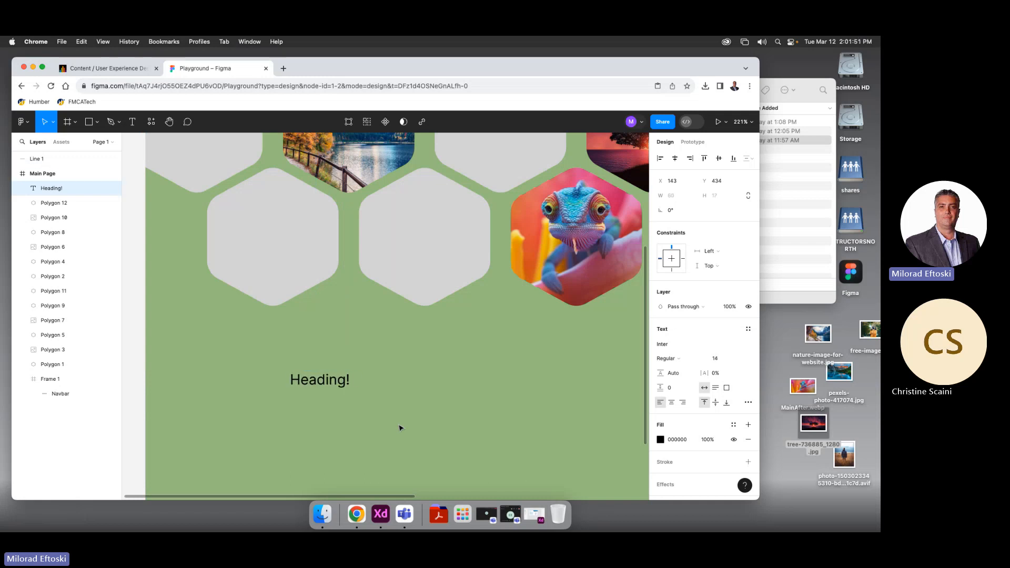
pyautogui.moveTo(342, 384); pyautogui.dragTo(429, 407)
pyautogui.press('super+z')
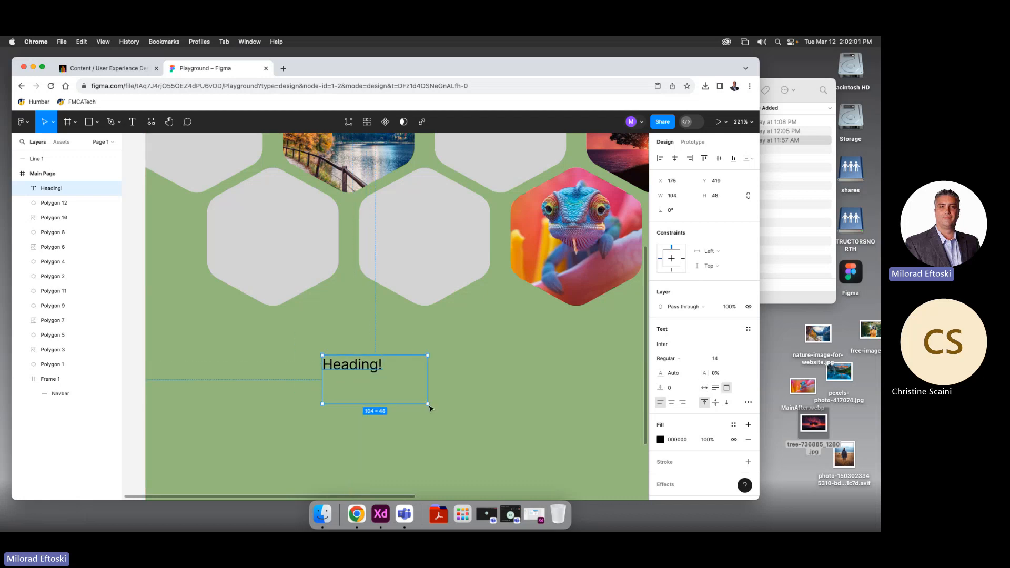
pyautogui.press('super+z')
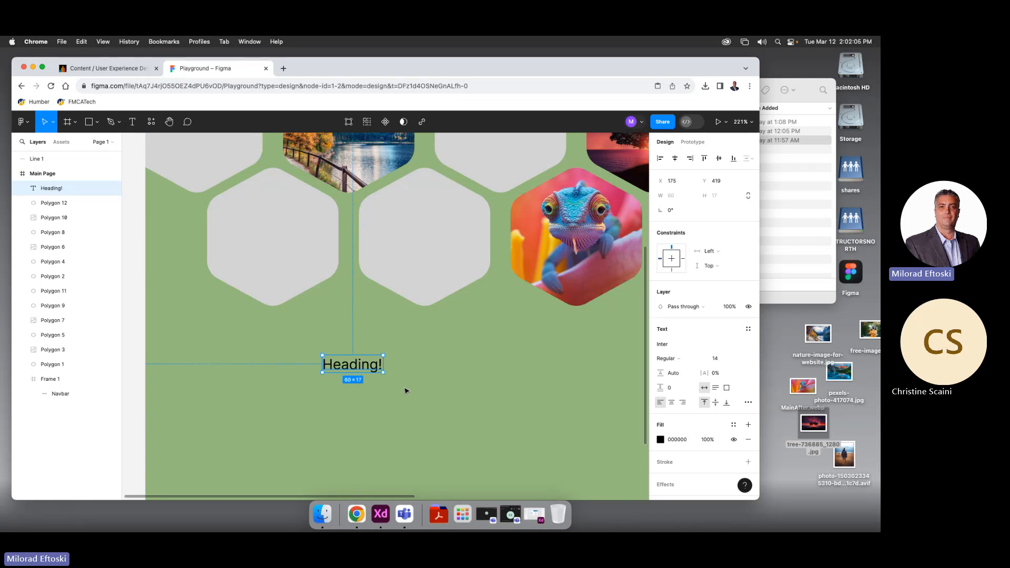
# Scale the Heading! text up proportionally with the Scale tool to 150×43
pyautogui.click(53, 127)
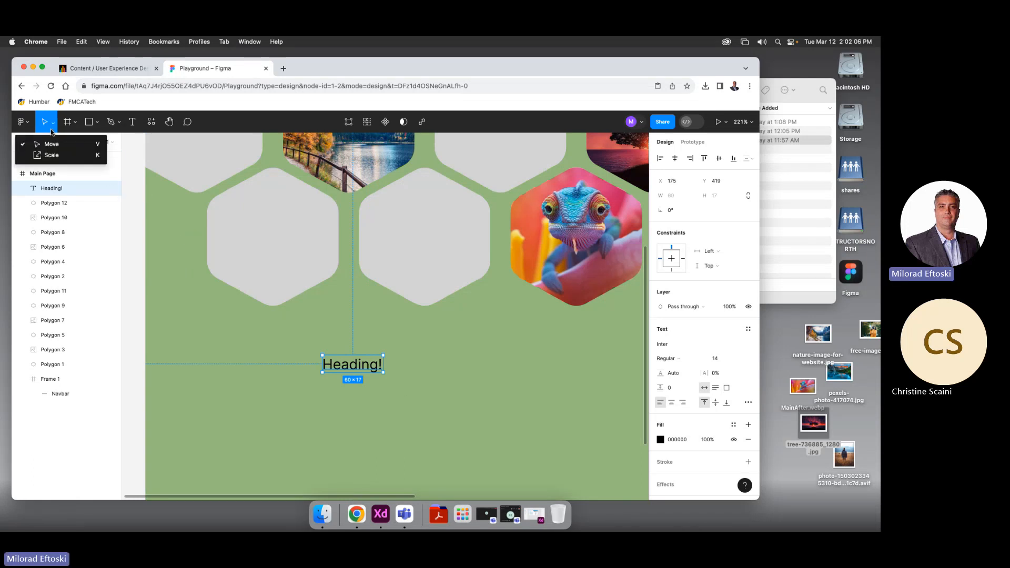
pyautogui.click(51, 155)
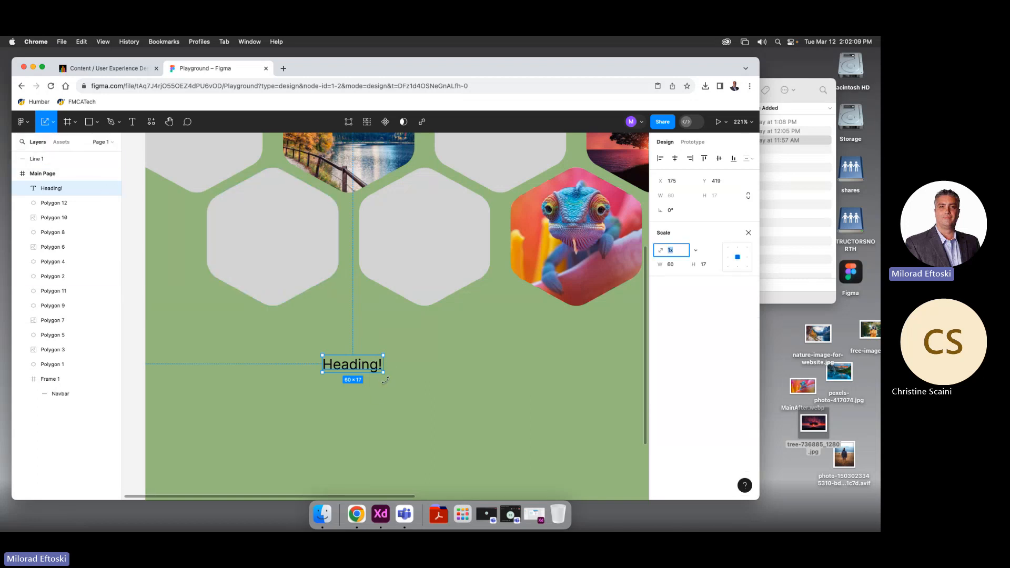
pyautogui.moveTo(383, 372); pyautogui.dragTo(414, 385)
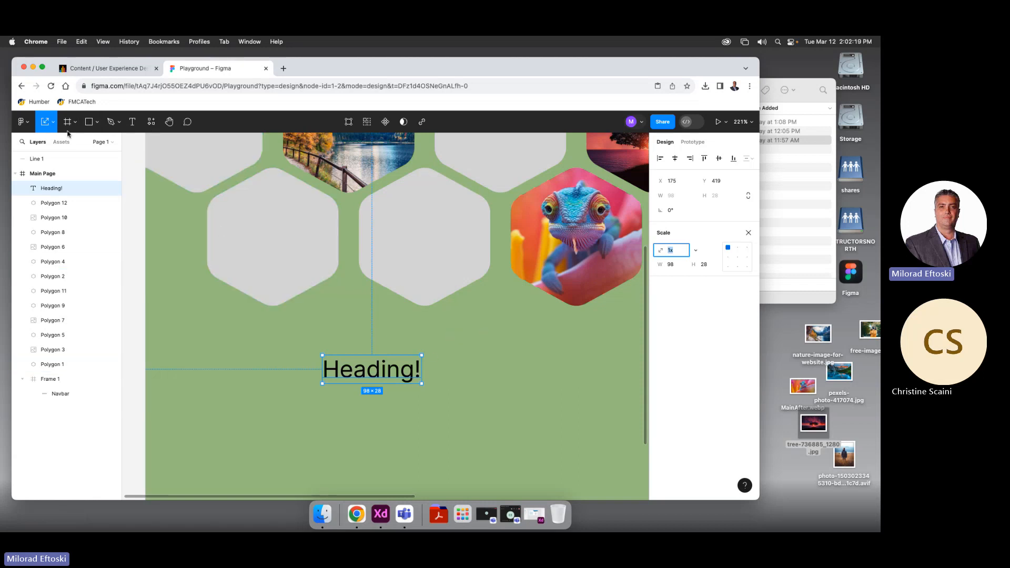
# Move Heading! up and left, then delete it from the design
pyautogui.click(53, 125)
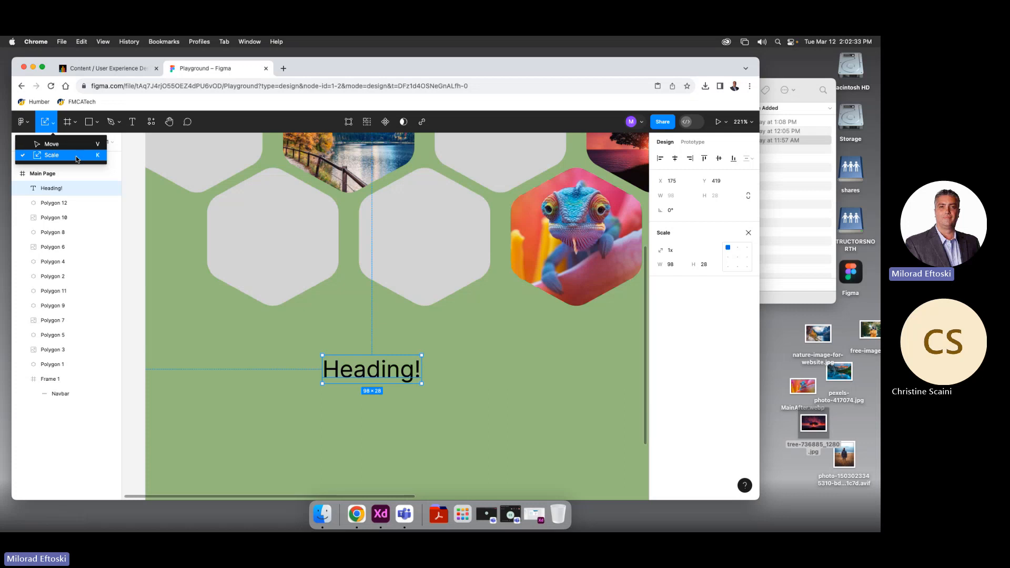
pyautogui.press('v')
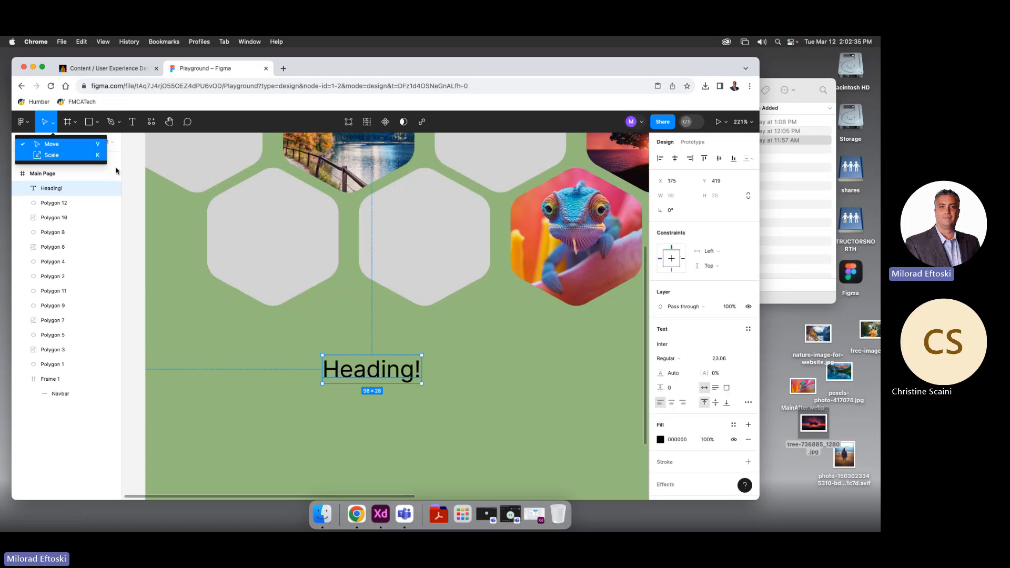
pyautogui.moveTo(383, 380); pyautogui.dragTo(424, 388)
pyautogui.press('k')
pyautogui.hscroll(-2, 424, 387)
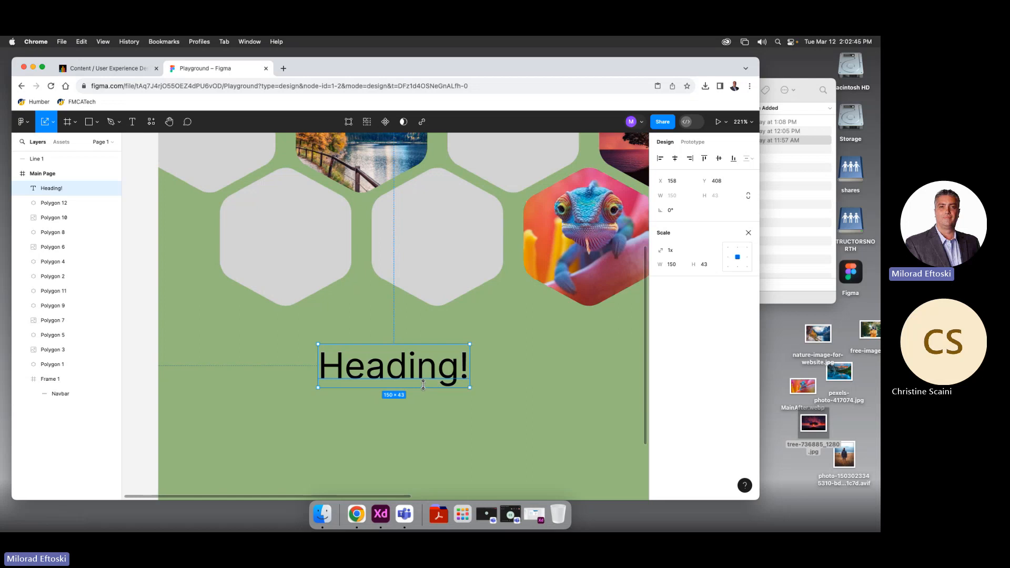
pyautogui.press('Delete')
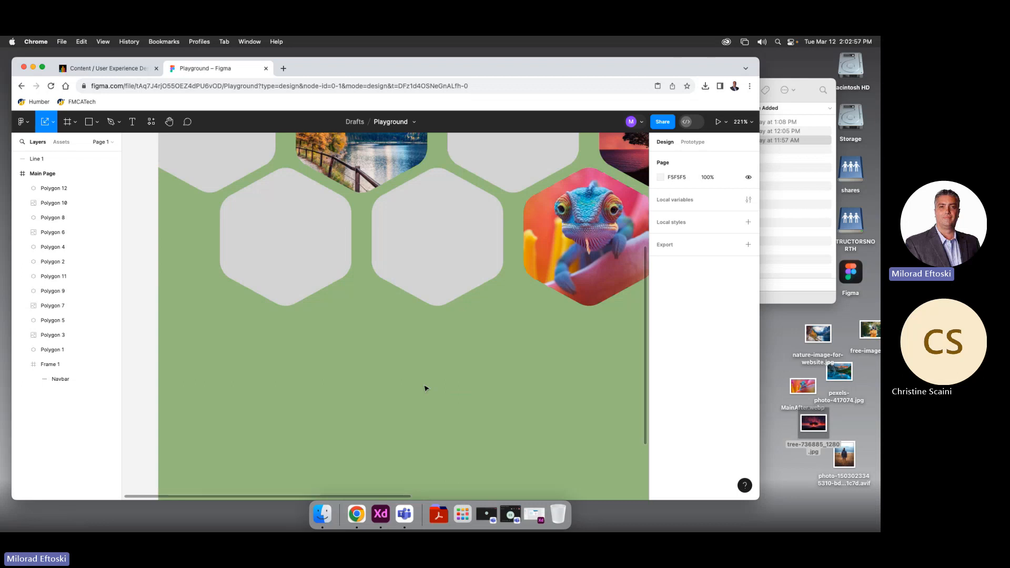
# Zoom to 100% and pan so the Main Page honeycomb frame is centred in view
pyautogui.scroll(-6, 425, 388)
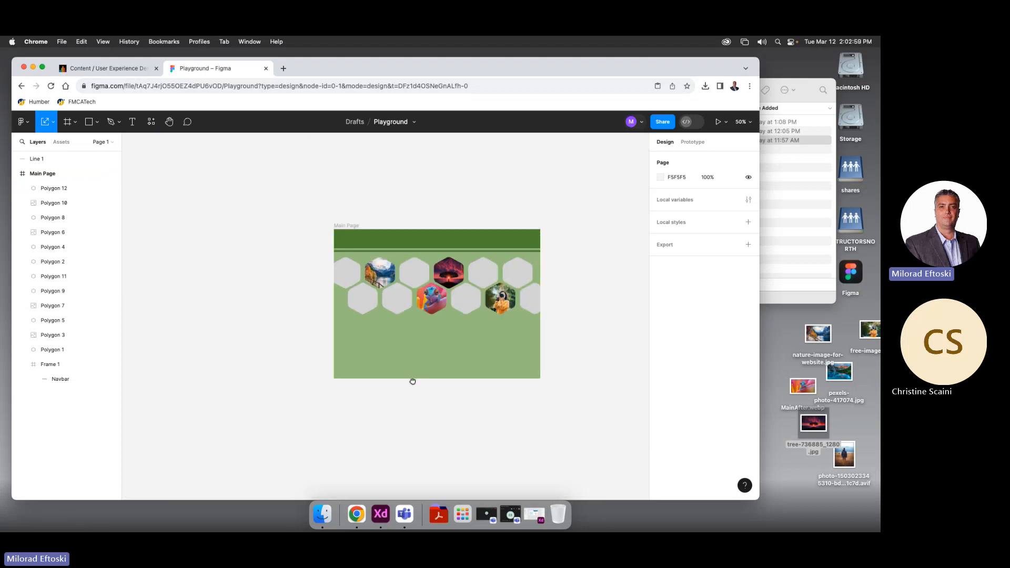
pyautogui.moveTo(412, 382); pyautogui.dragTo(370, 377)
pyautogui.hotkey('shift', '0')
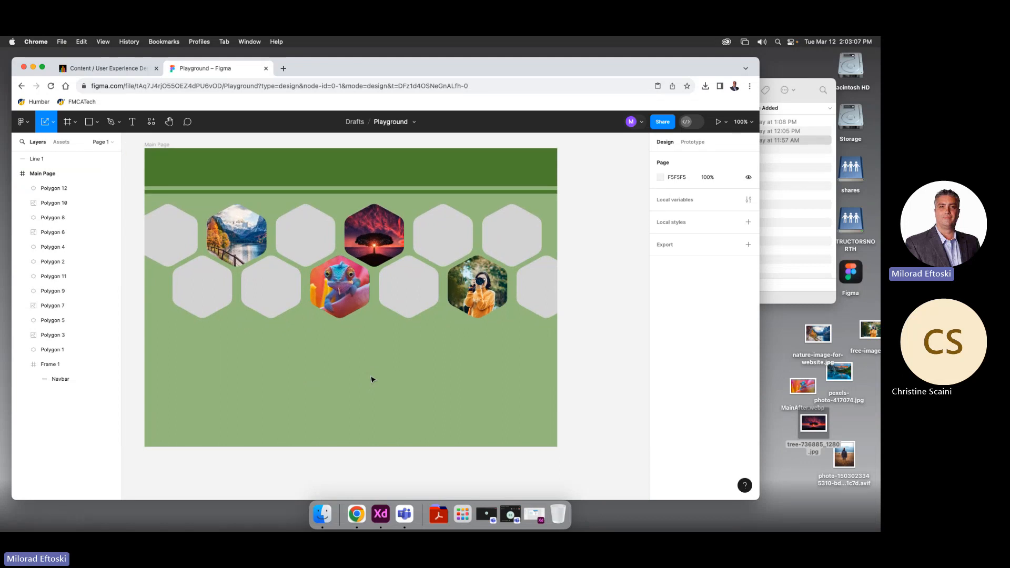
pyautogui.click(203, 284)
pyautogui.click(173, 282)
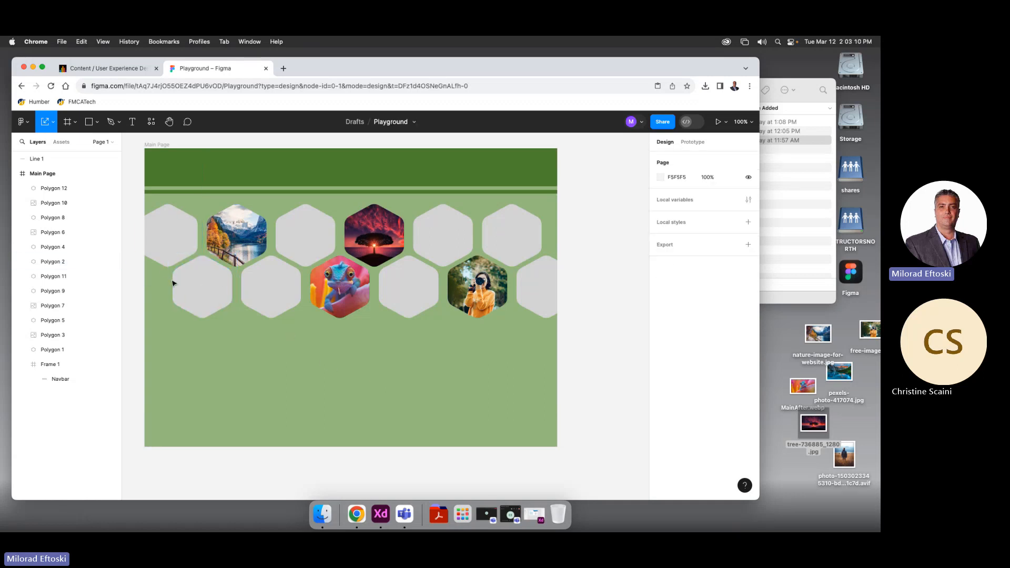
pyautogui.click(152, 123)
pyautogui.press('Escape')
pyautogui.click(170, 123)
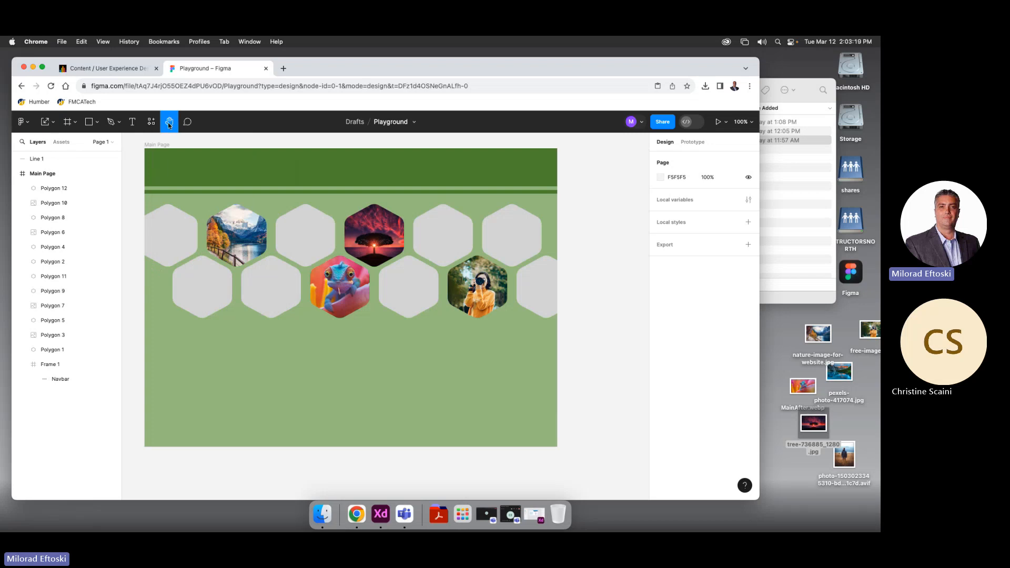
pyautogui.moveTo(272, 239); pyautogui.dragTo(307, 258)
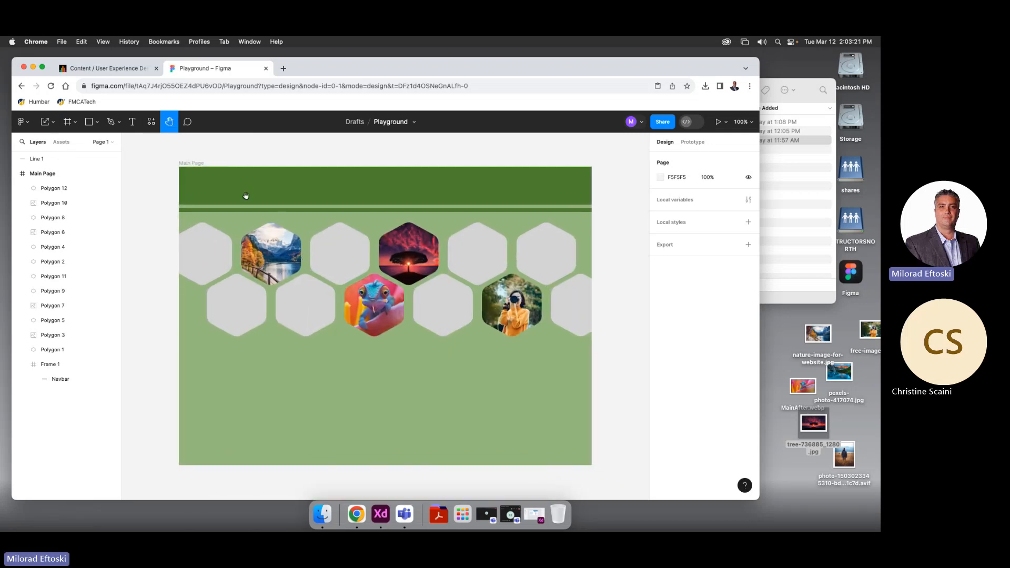
# Post a 'Chat Box' comment, drag its pin onto the navbar, and view the empty Assets panel
pyautogui.click(187, 121)
pyautogui.click(354, 382)
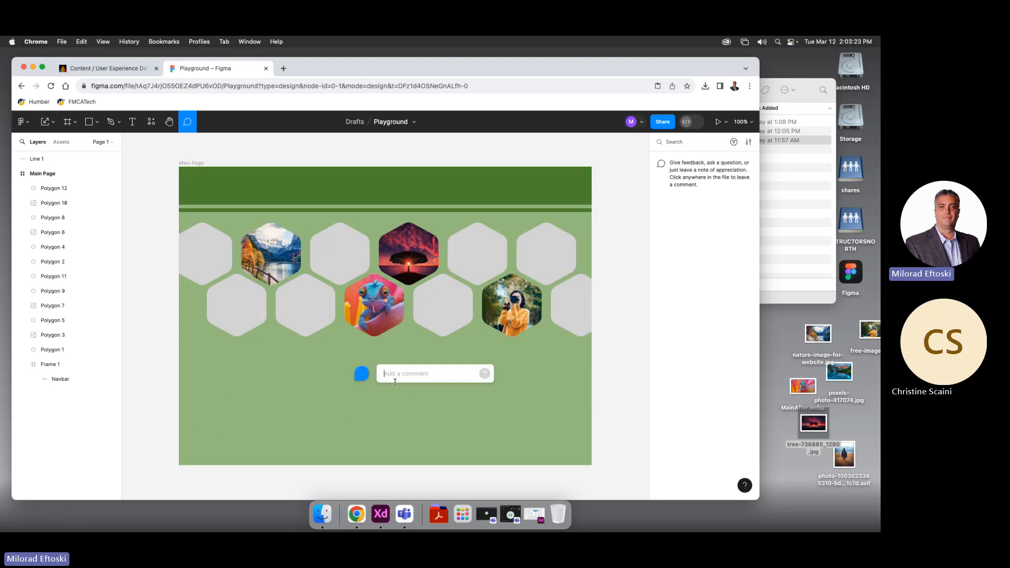
pyautogui.write('This is ')
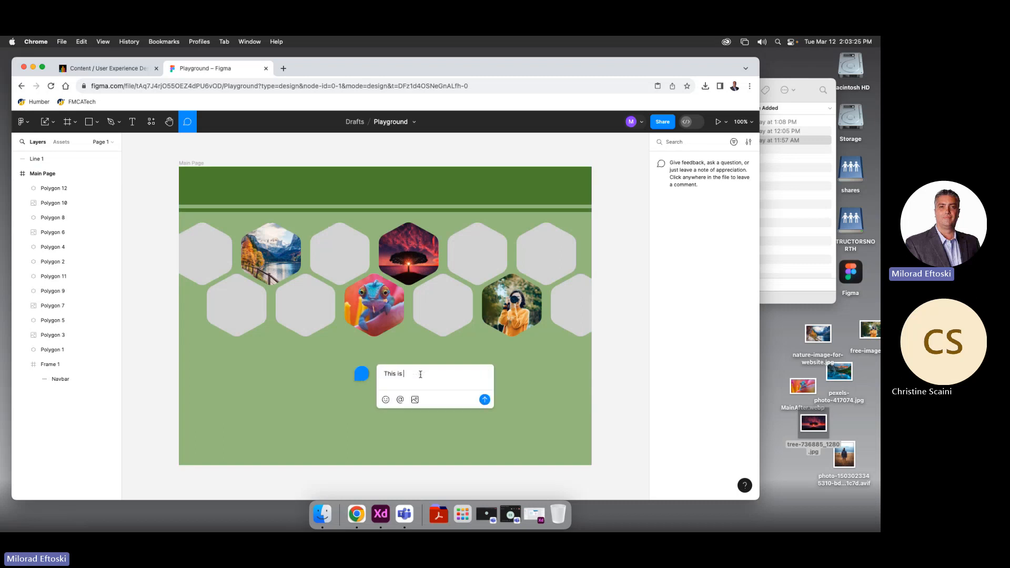
pyautogui.write('in Working progress')
pyautogui.press('super+a')
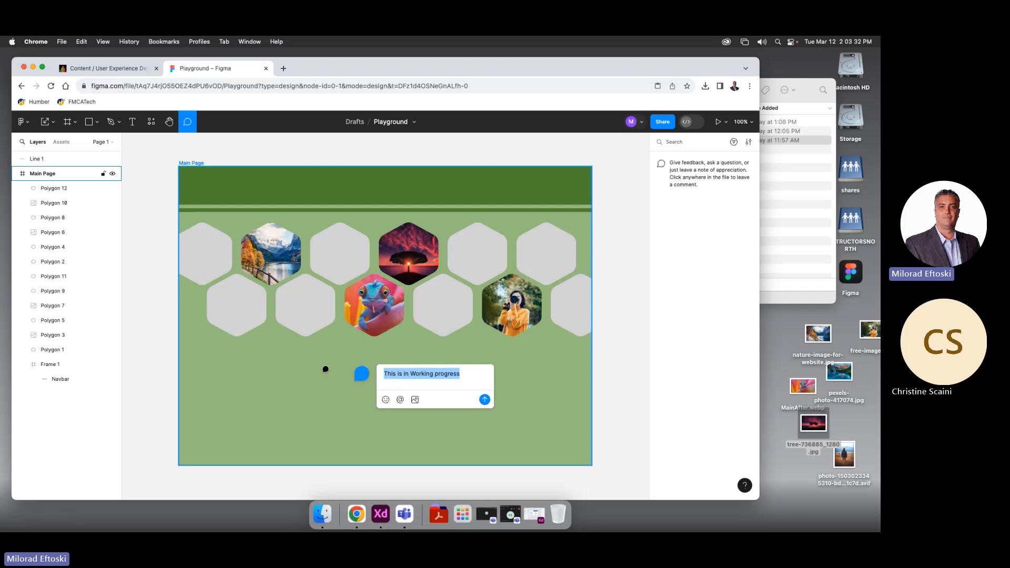
pyautogui.press('BackSpace')
pyautogui.write('C')
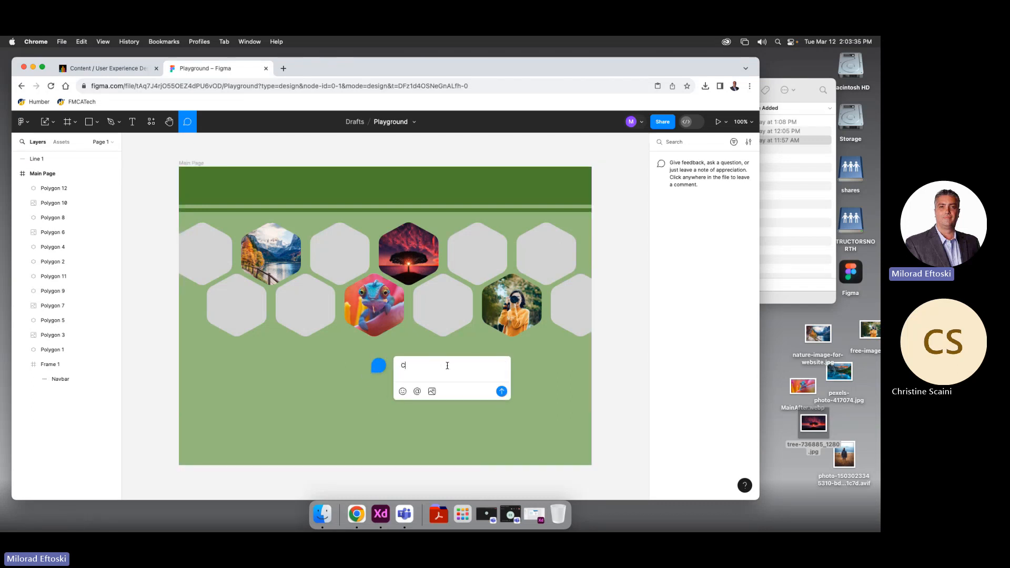
pyautogui.write('hat Box')
pyautogui.press('Return')
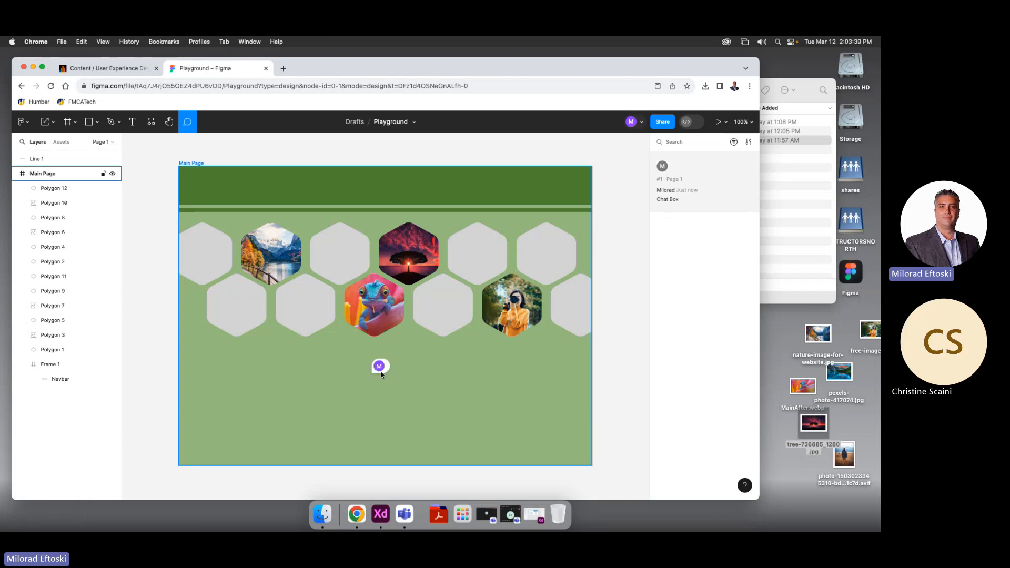
pyautogui.moveTo(382, 374); pyautogui.dragTo(481, 189)
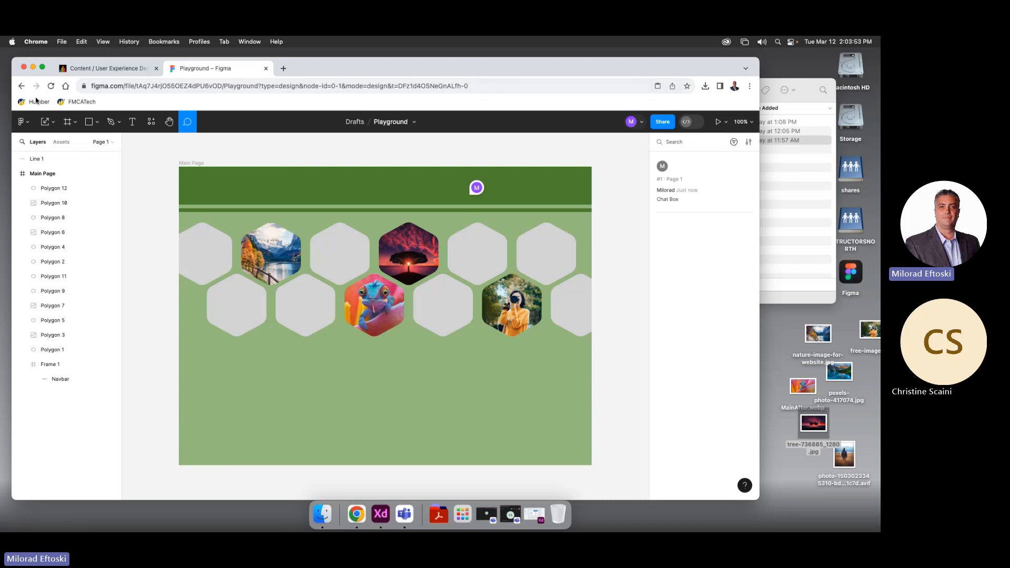
pyautogui.click(71, 173)
pyautogui.click(59, 142)
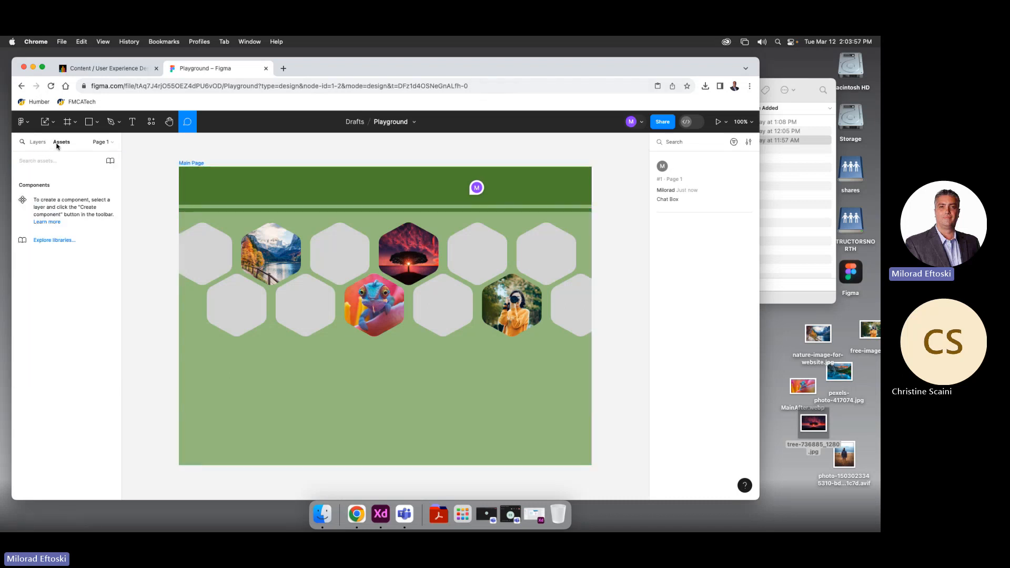
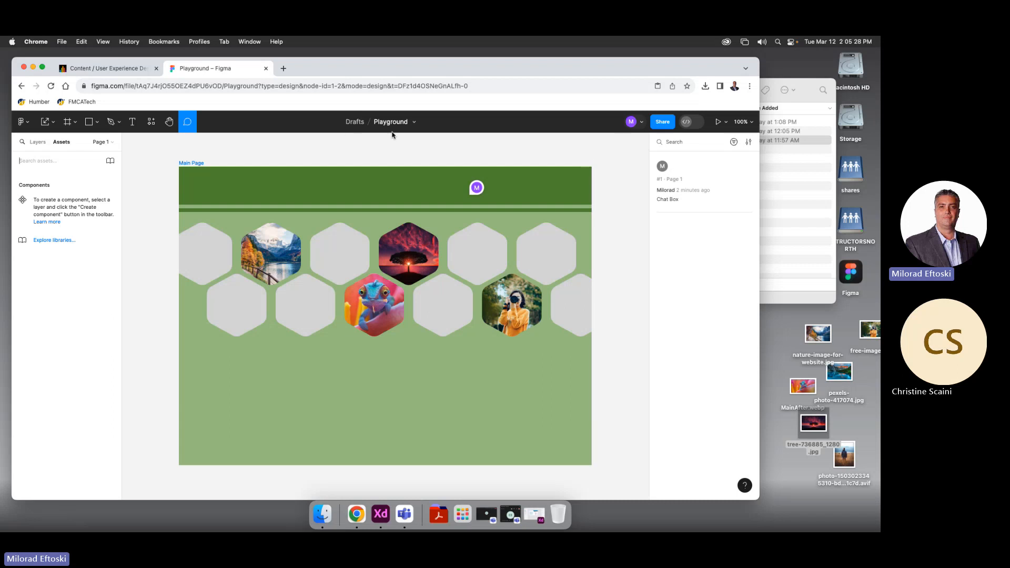
# Shift the browser window slightly right and bring up Figma's File submenu
pyautogui.moveTo(309, 68); pyautogui.dragTo(336, 66)
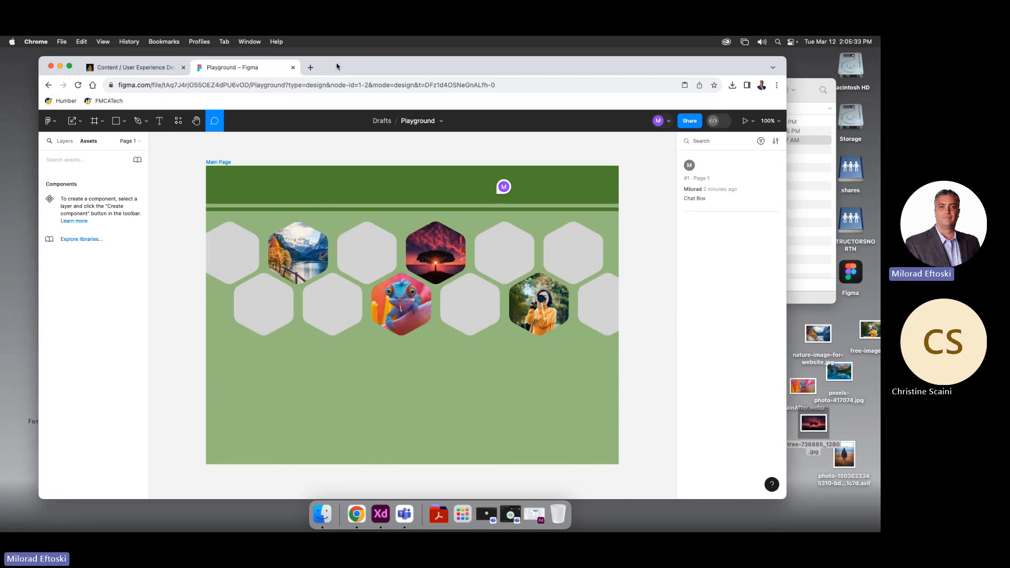
pyautogui.click(50, 120)
pyautogui.moveTo(80, 187)
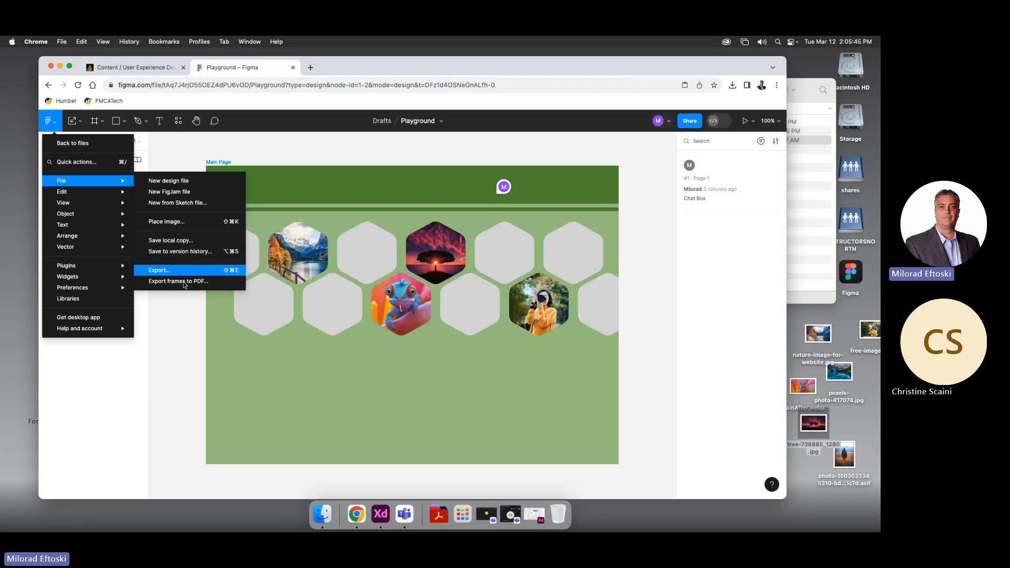
# Save Playground.fig as a local copy, confirm it in Downloads via Finder, then return to the design
pyautogui.click(196, 240)
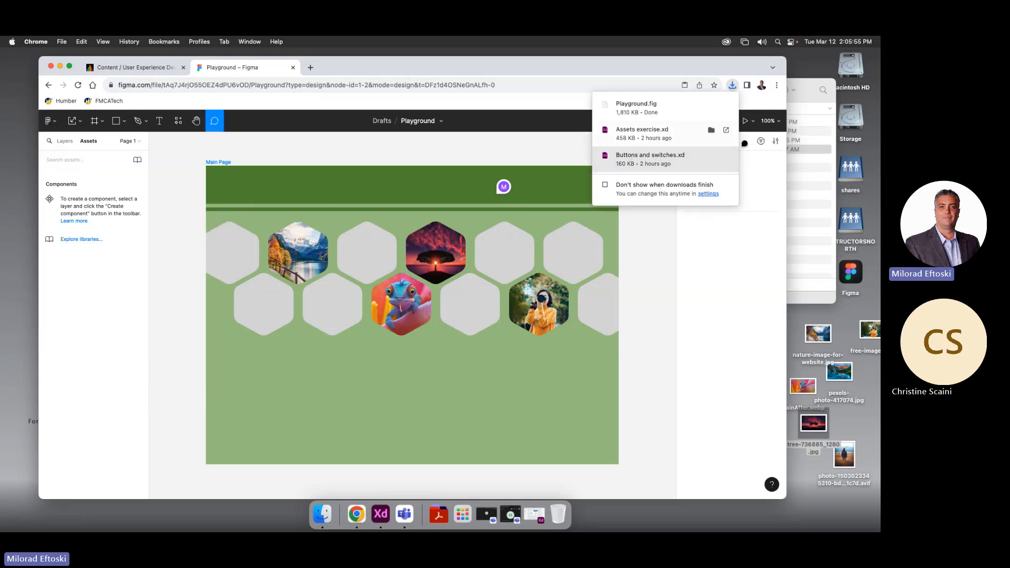
pyautogui.click(728, 159)
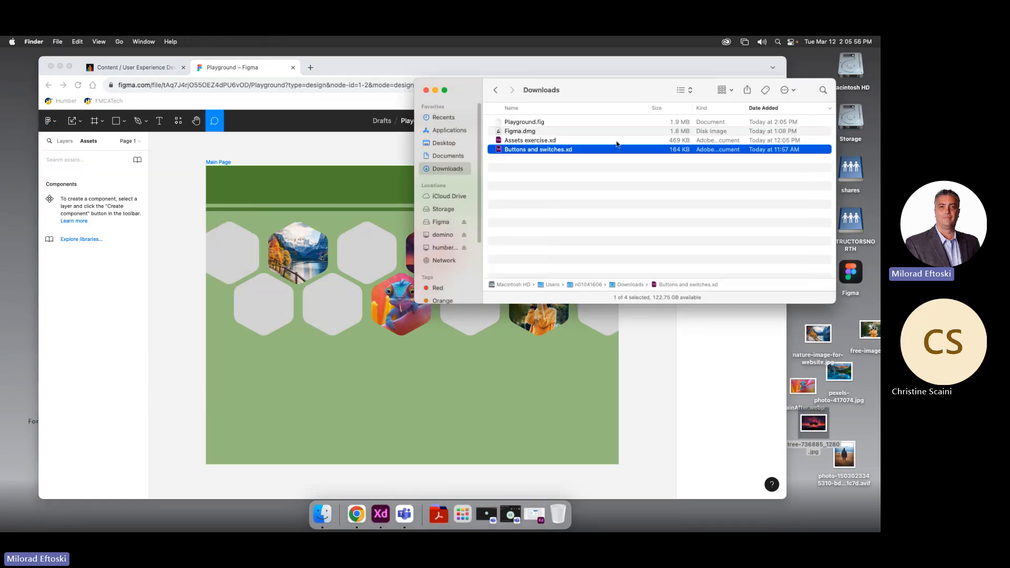
pyautogui.click(529, 132)
pyautogui.click(383, 148)
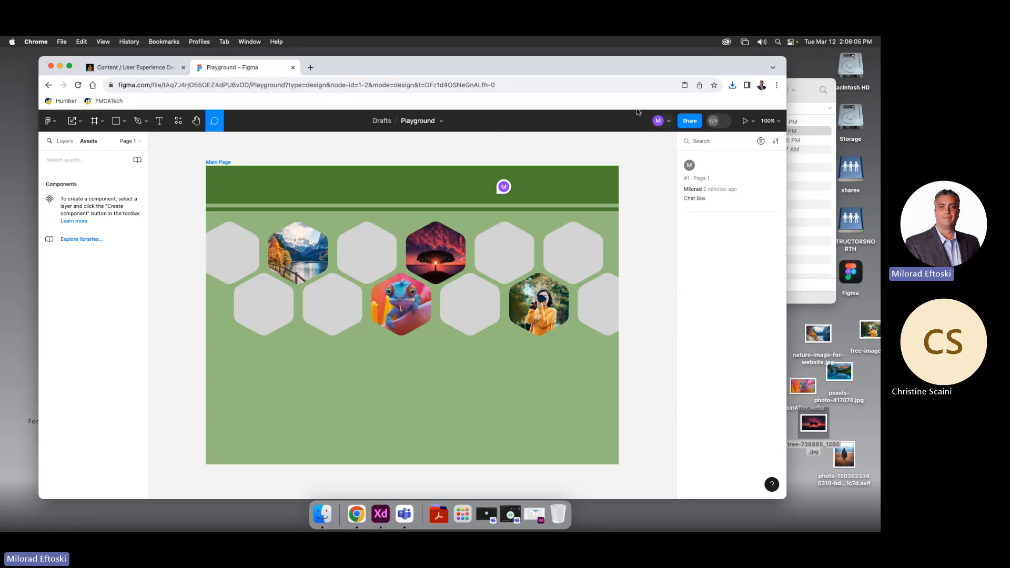
# Open Drafts in a new browser tab, then return to the Playground – Figma tab
pyautogui.click(381, 120)
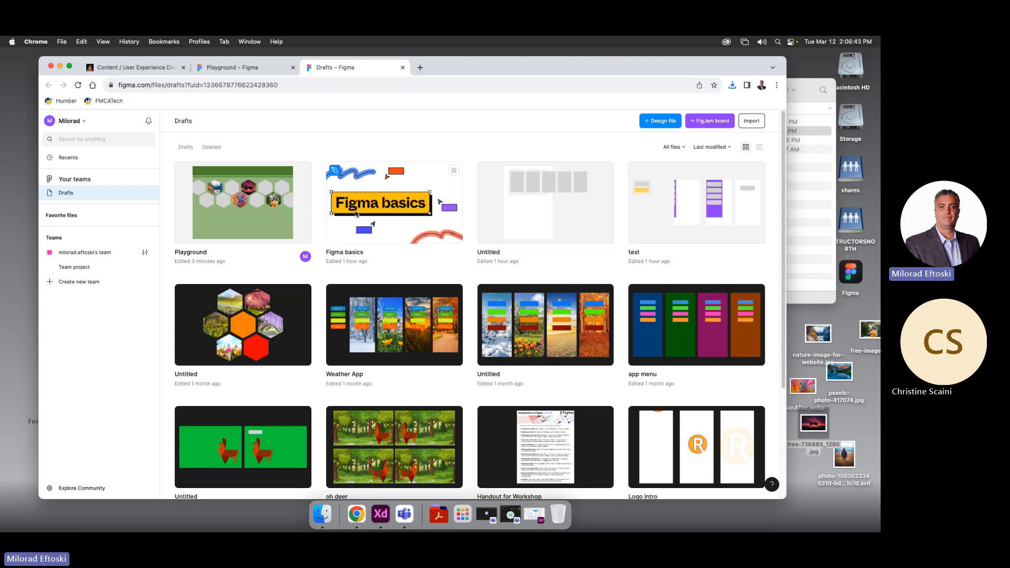
pyautogui.click(230, 70)
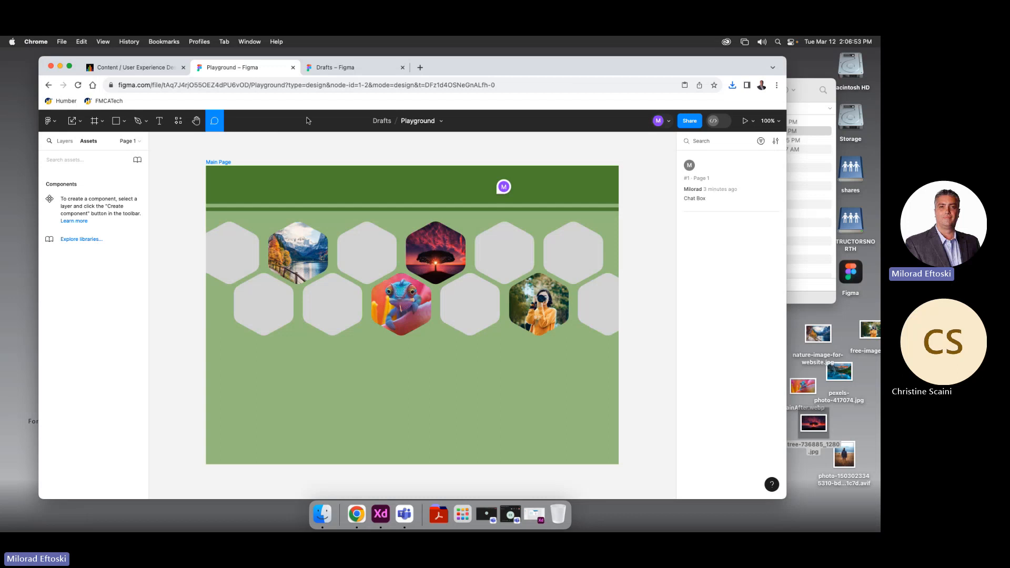
# In the User Experience Design course, expand Class 10 and open Interactive UI Kit for Desktop Portfolio Site
pyautogui.click(162, 70)
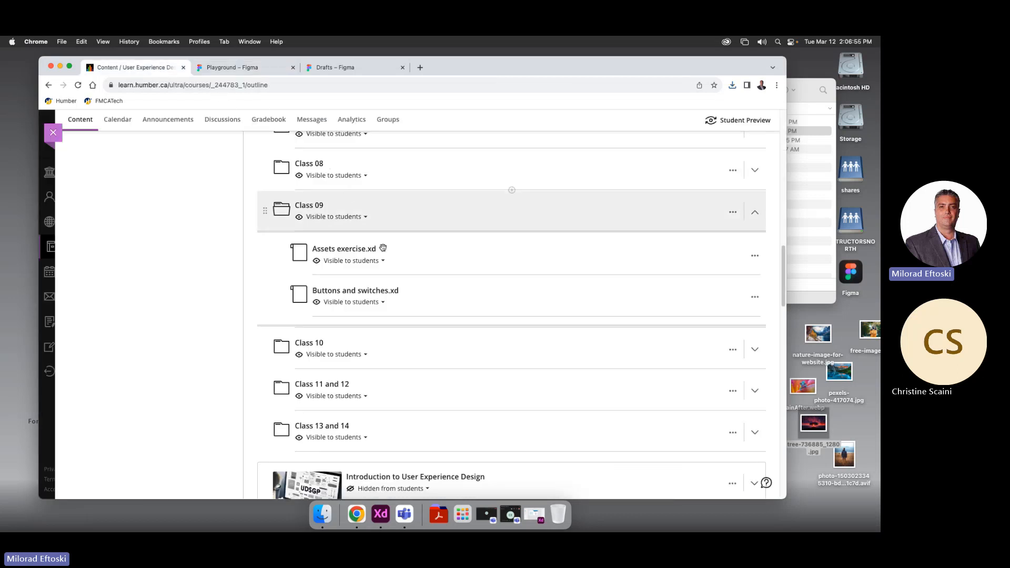
pyautogui.scroll(-10, 413, 254)
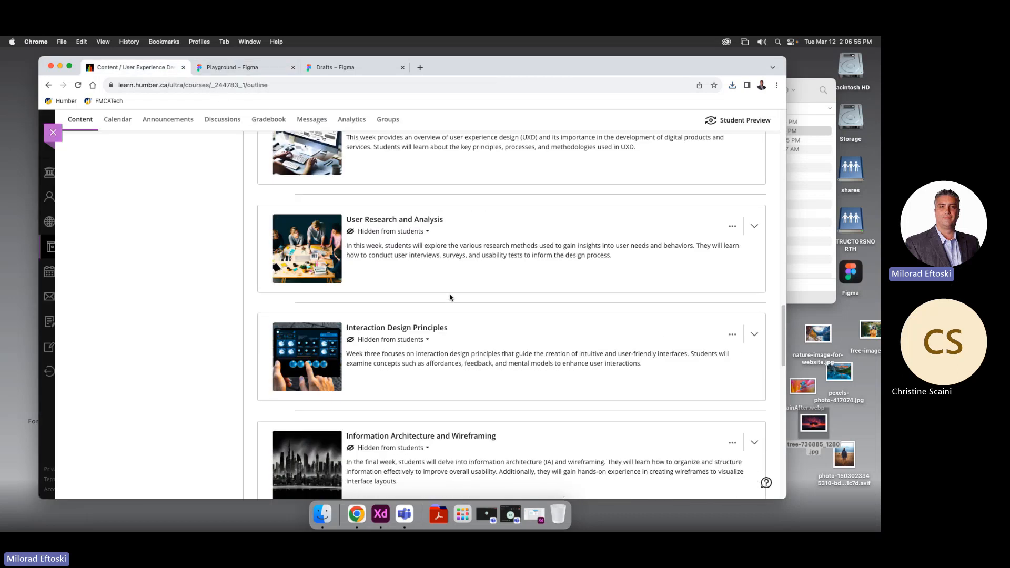
pyautogui.scroll(15, 450, 297)
pyautogui.scroll(-3, 412, 311)
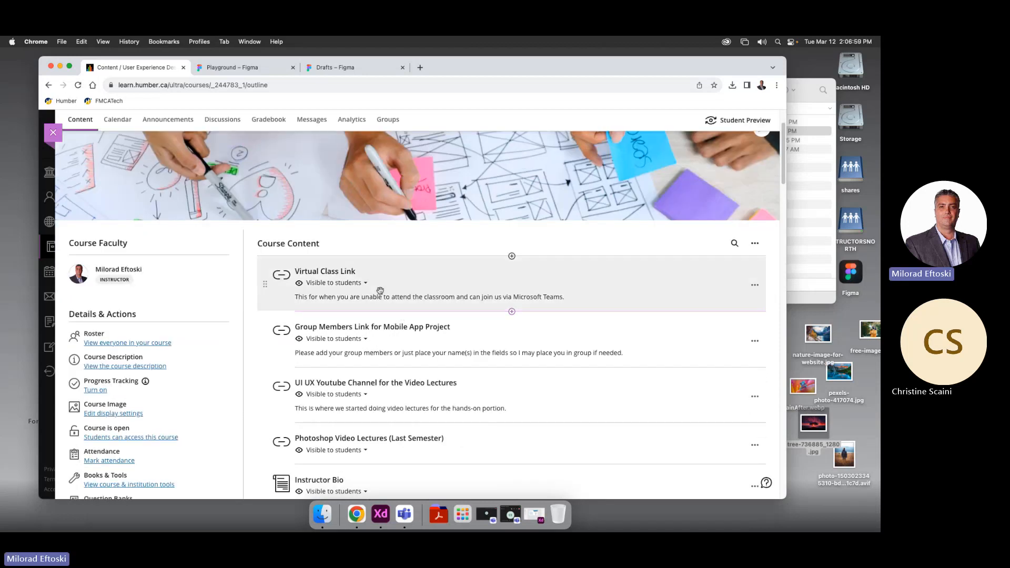
pyautogui.scroll(2, 380, 291)
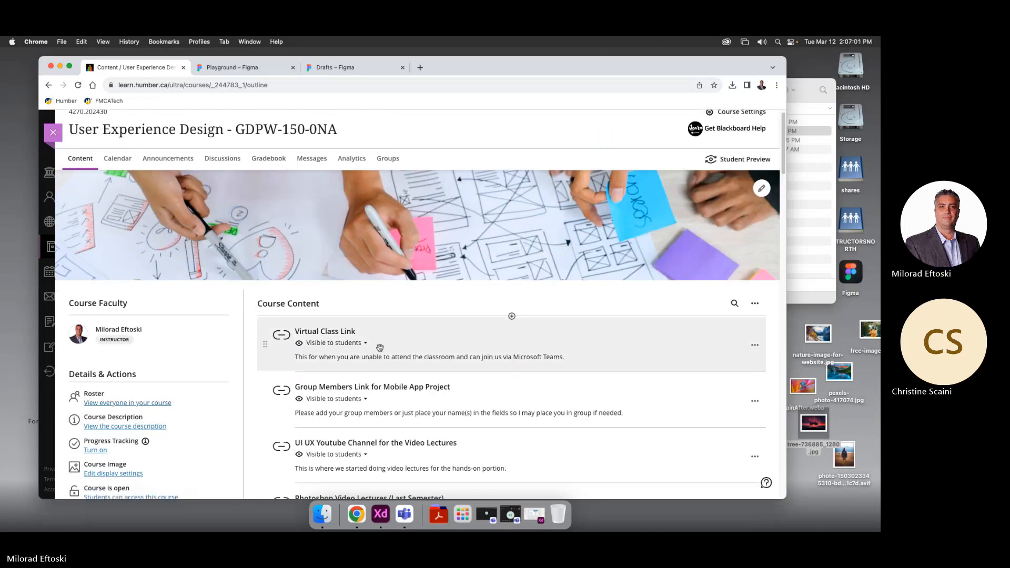
pyautogui.scroll(-10, 380, 348)
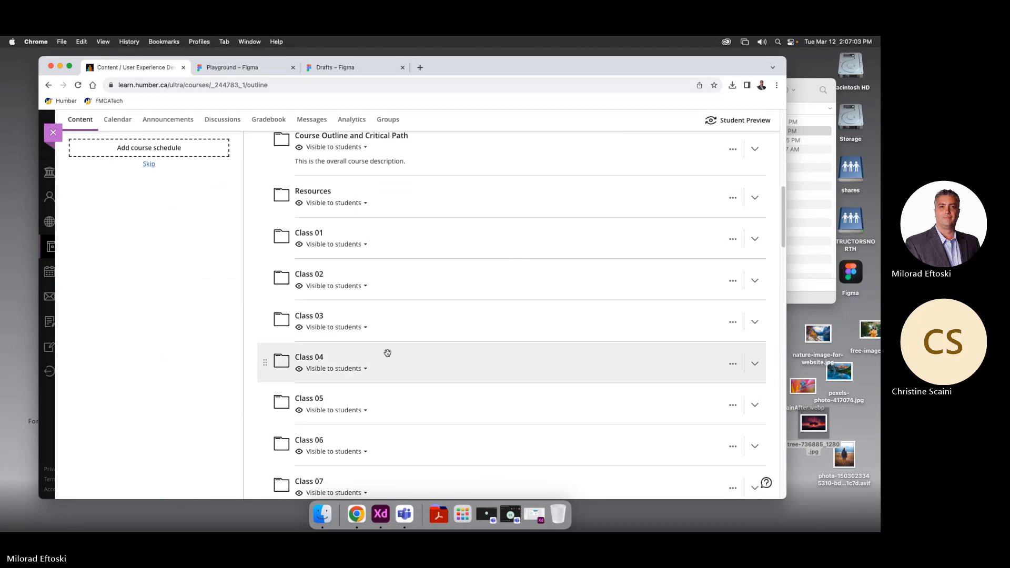
pyautogui.scroll(-3, 384, 363)
pyautogui.scroll(-5, 415, 384)
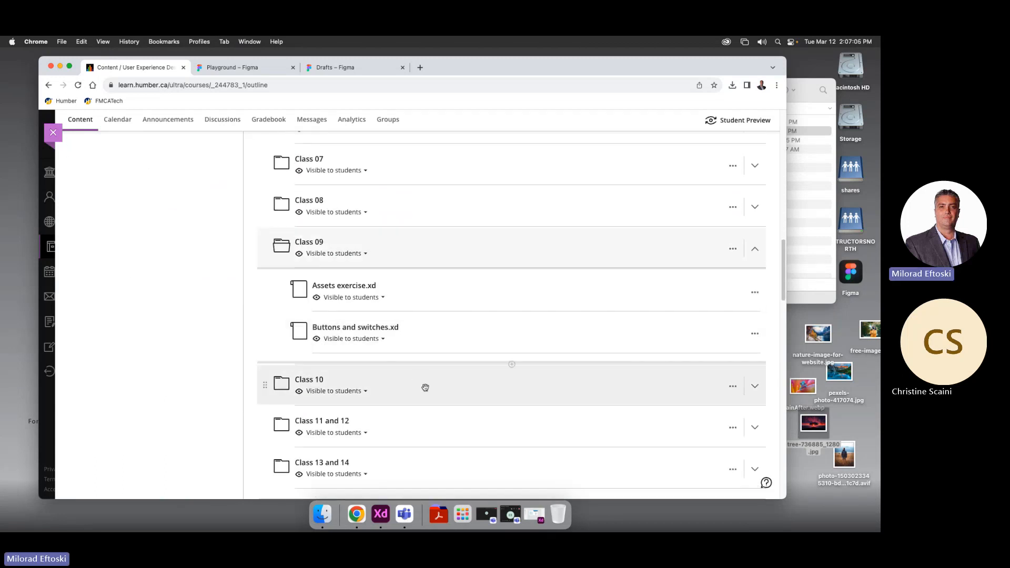
pyautogui.click(419, 381)
pyautogui.scroll(-3, 413, 387)
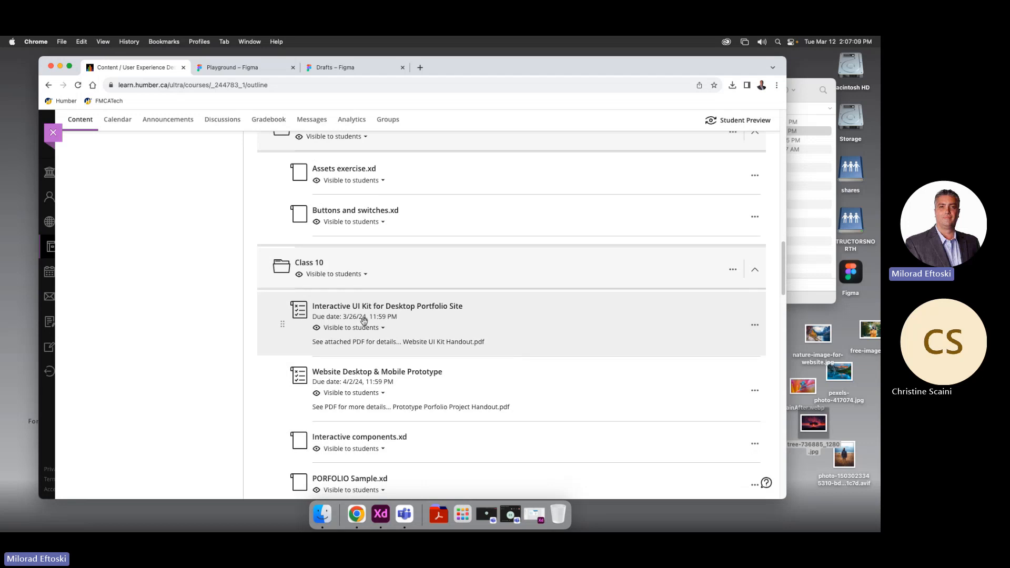
pyautogui.click(390, 311)
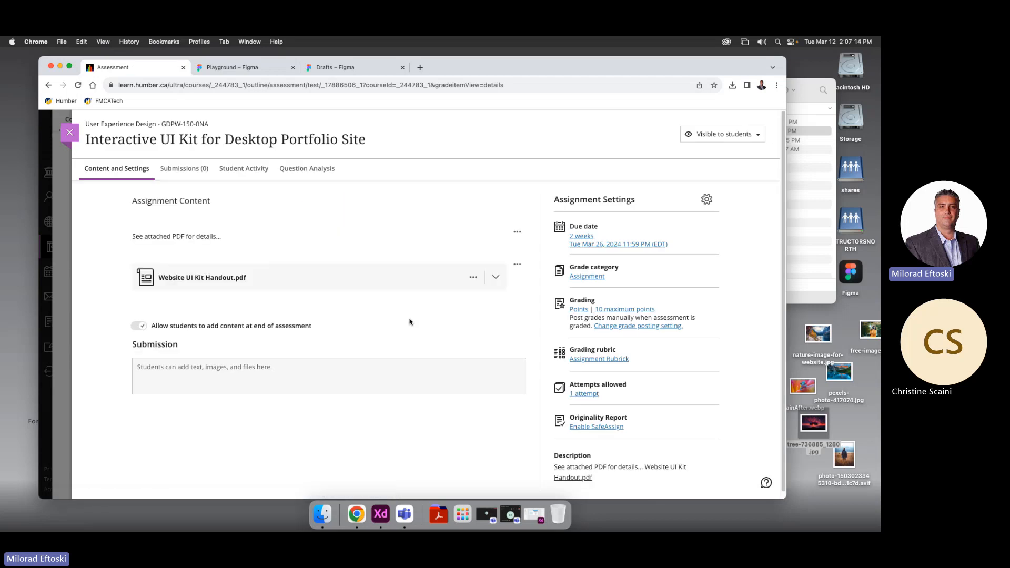
# Scroll through the Website UI Kit Handout.pdf preview, then close the assignment back to Content
pyautogui.click(285, 276)
pyautogui.scroll(-10, 420, 321)
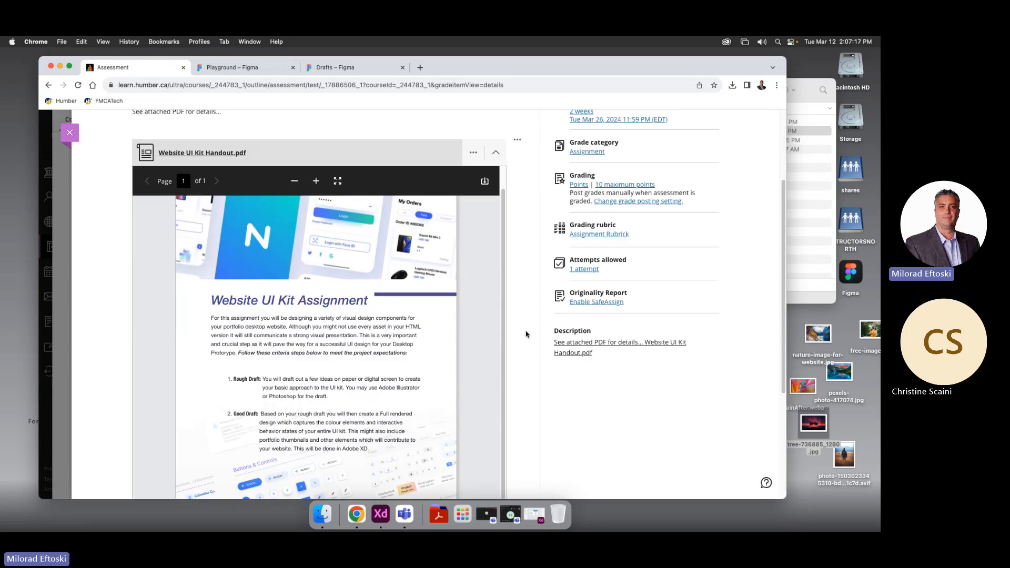
pyautogui.scroll(5, 514, 317)
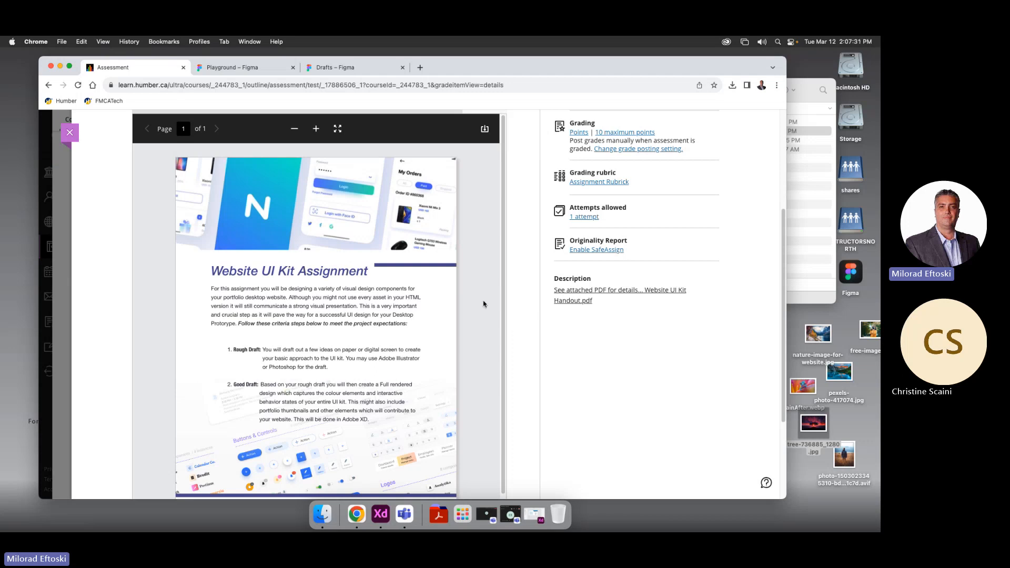
pyautogui.scroll(4, 500, 314)
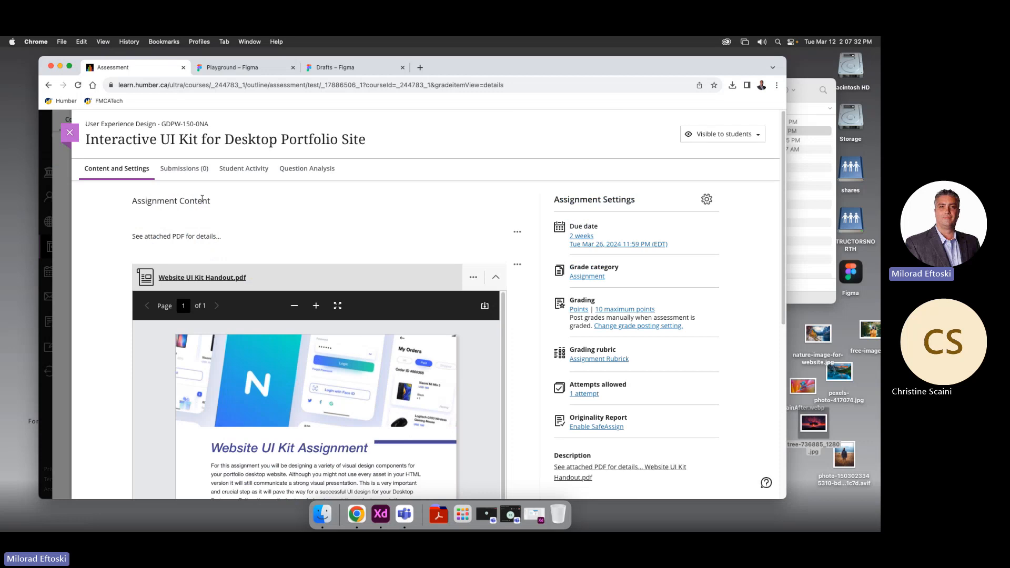
pyautogui.click(69, 132)
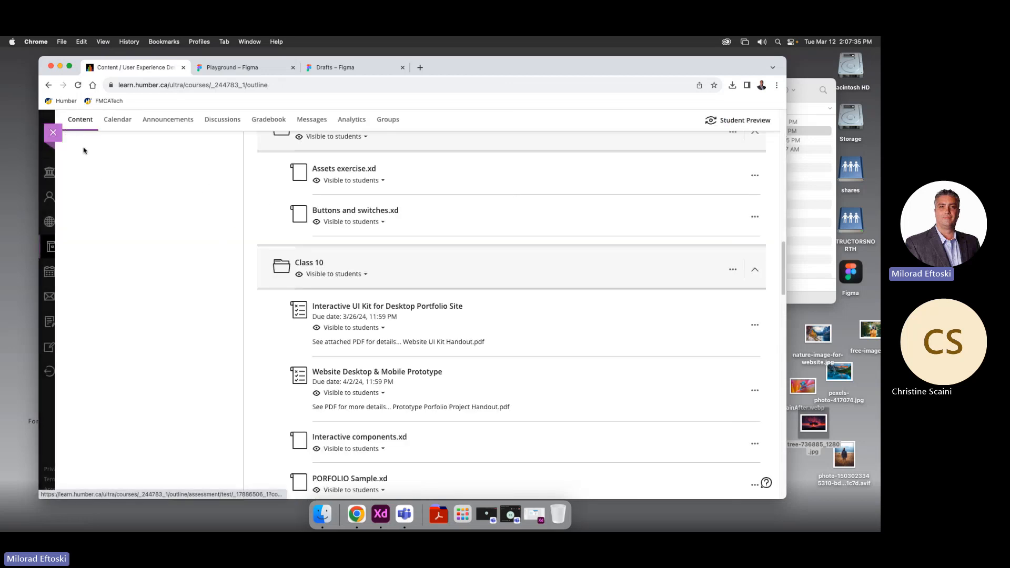
pyautogui.click(52, 136)
pyautogui.click(74, 272)
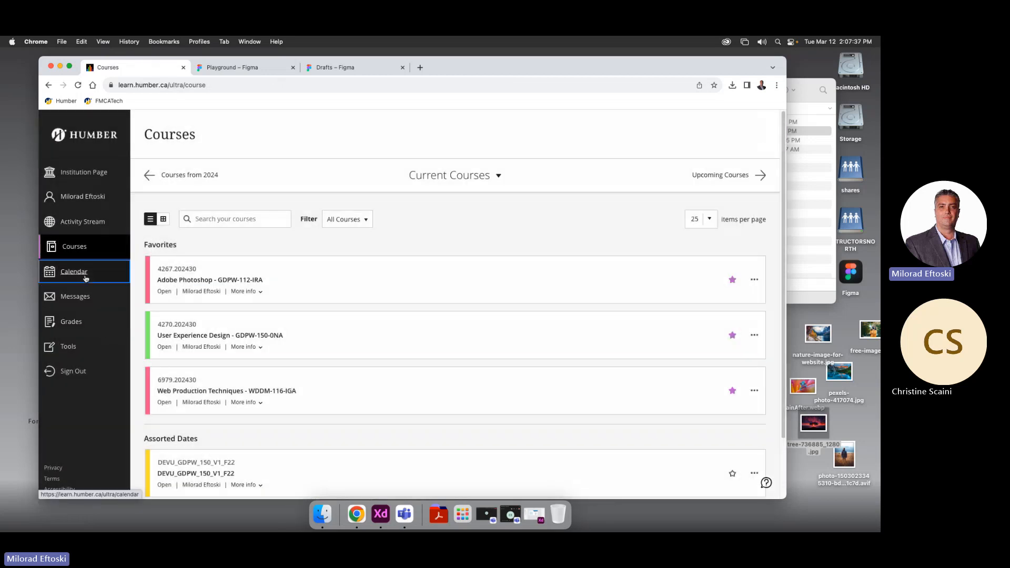
pyautogui.click(742, 182)
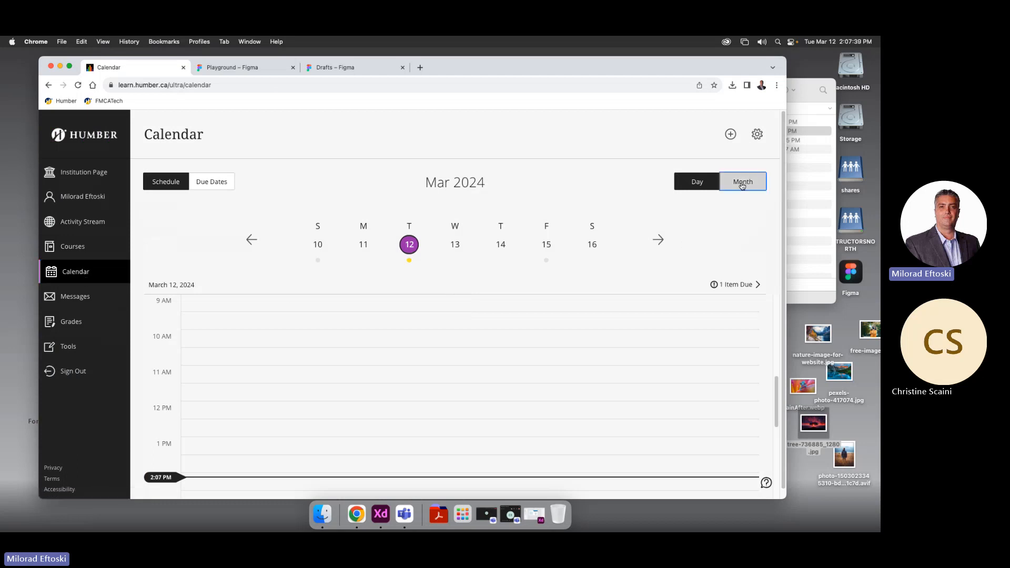
pyautogui.scroll(-2, 484, 383)
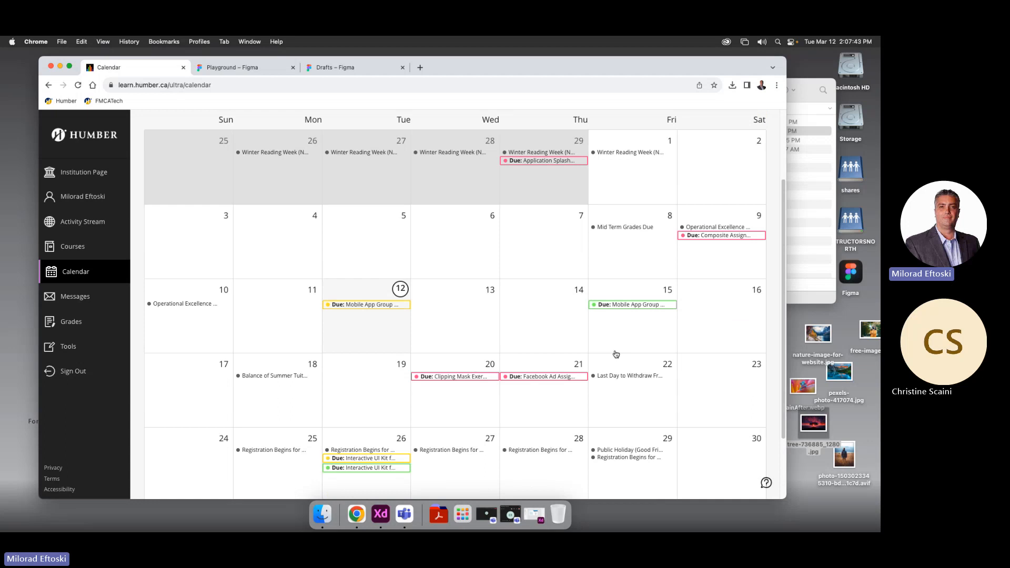
pyautogui.scroll(-3, 557, 446)
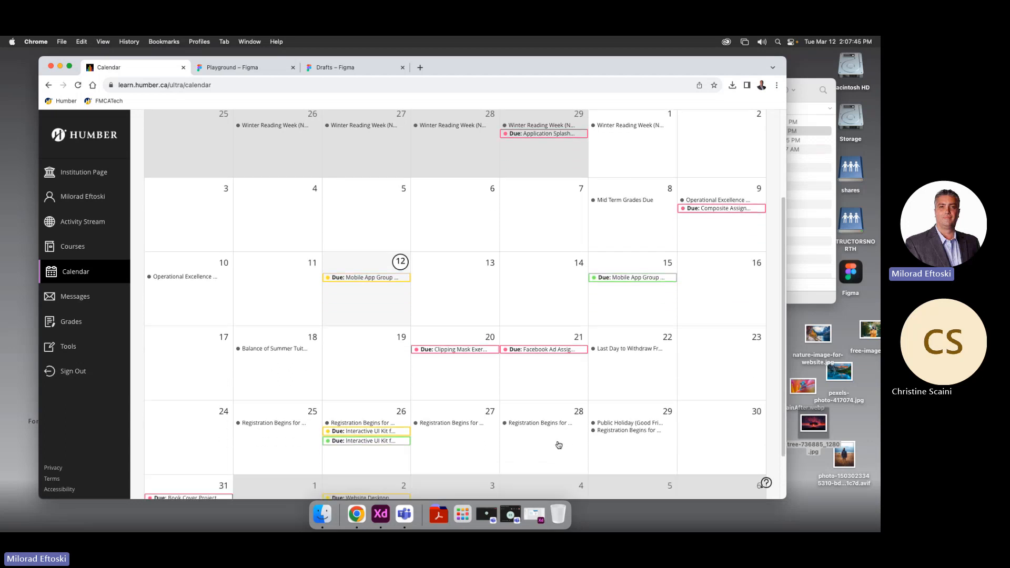
pyautogui.scroll(2, 556, 448)
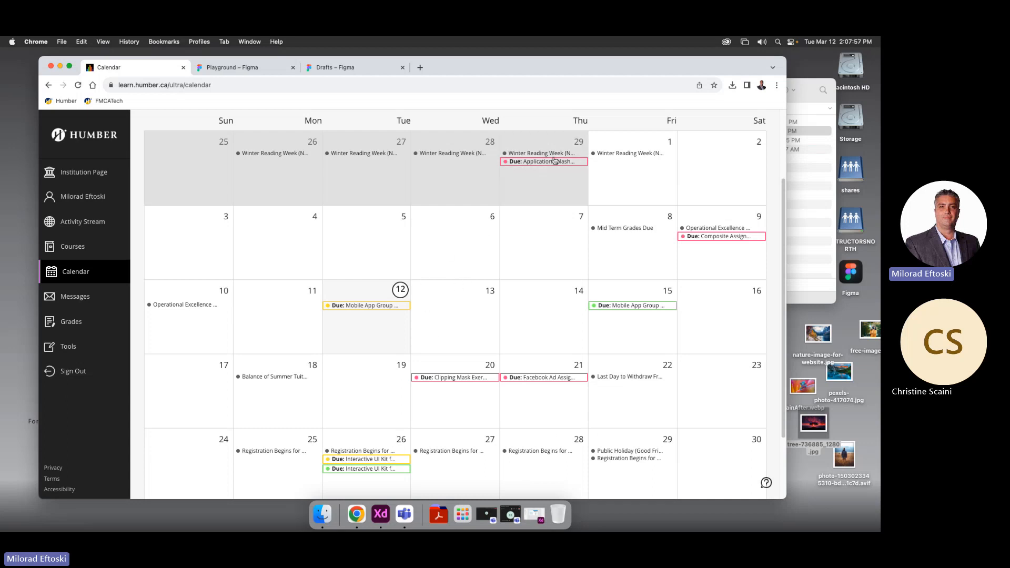
pyautogui.scroll(2, 516, 224)
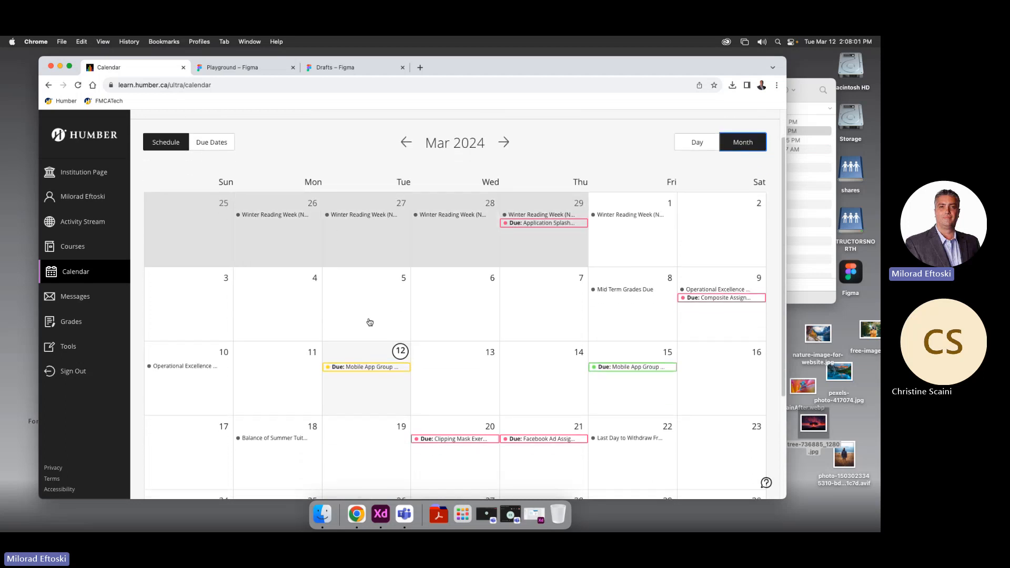
pyautogui.scroll(-2, 388, 336)
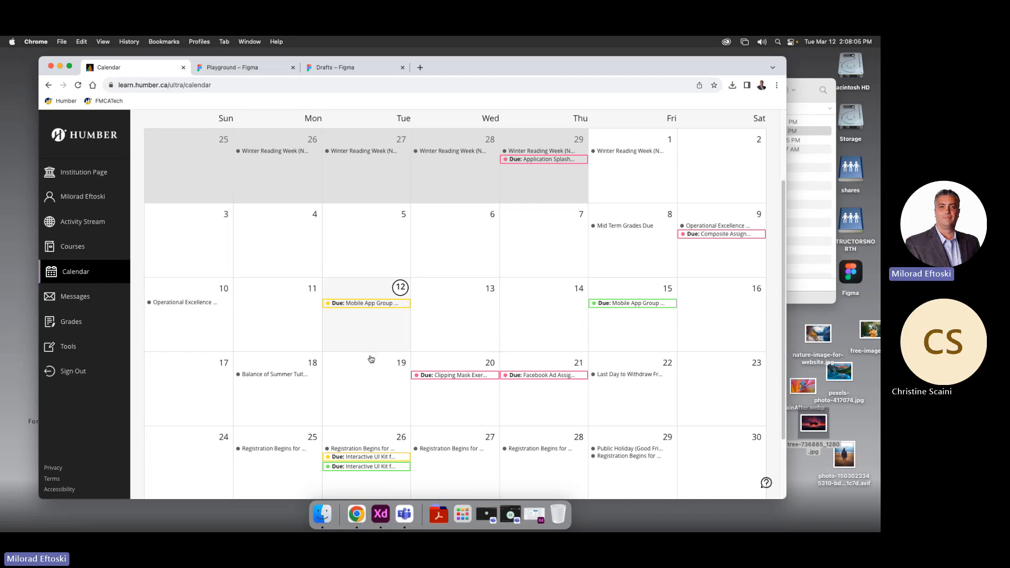
pyautogui.scroll(-2, 460, 400)
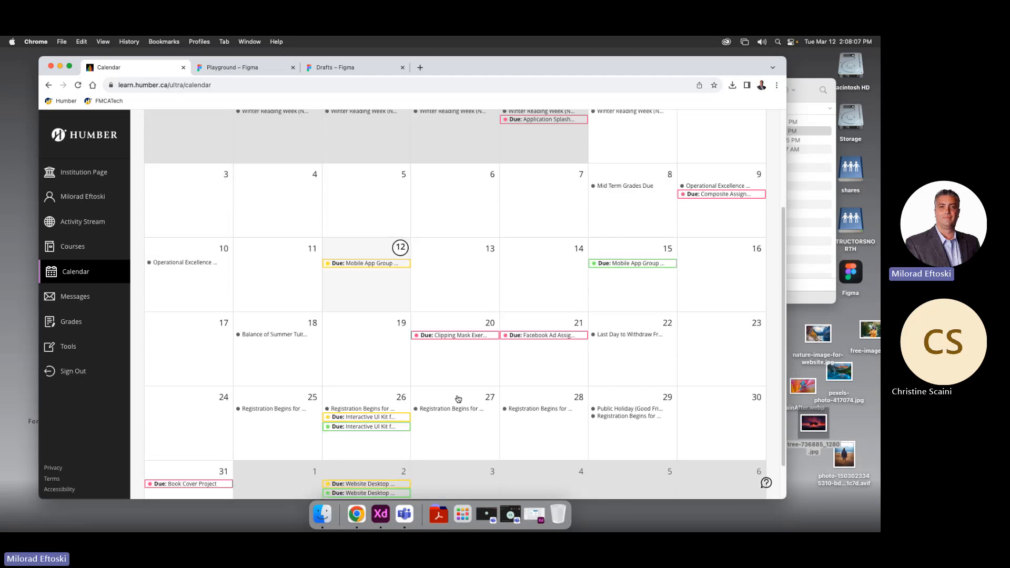
pyautogui.scroll(-1, 458, 399)
pyautogui.scroll(4, 462, 392)
pyautogui.scroll(-1, 468, 395)
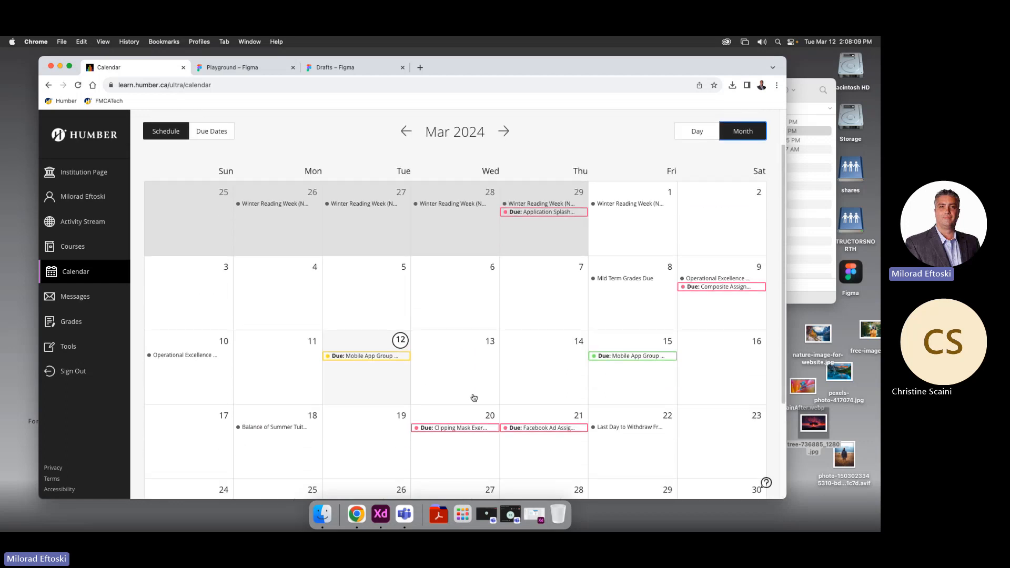
pyautogui.scroll(-2, 474, 397)
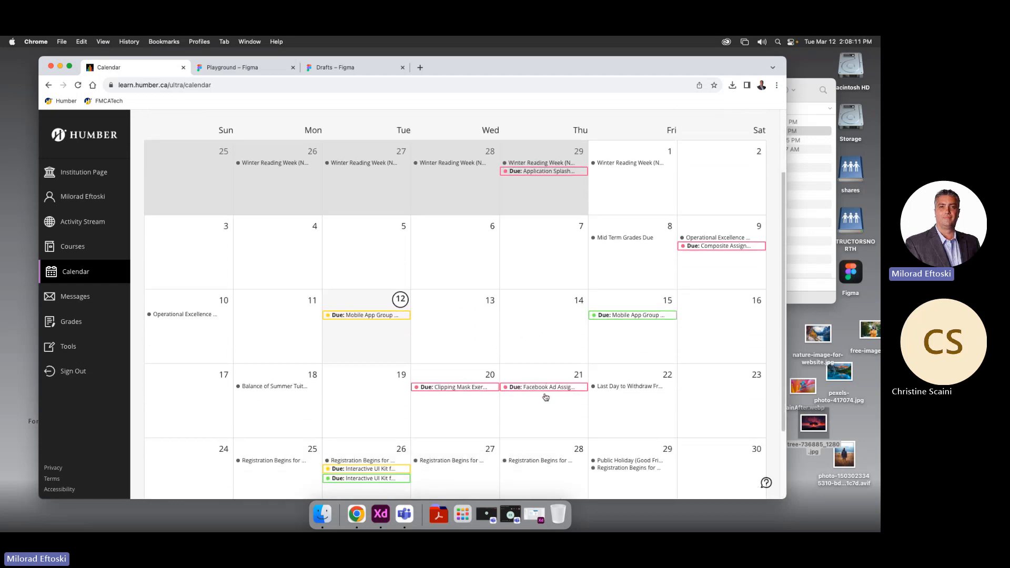
pyautogui.scroll(-2, 529, 408)
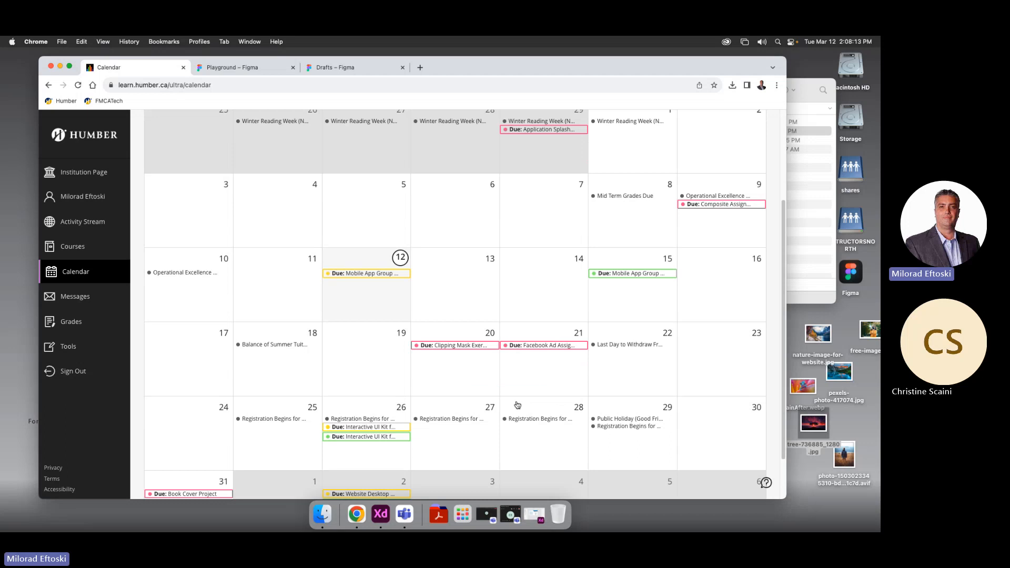
pyautogui.scroll(6, 313, 311)
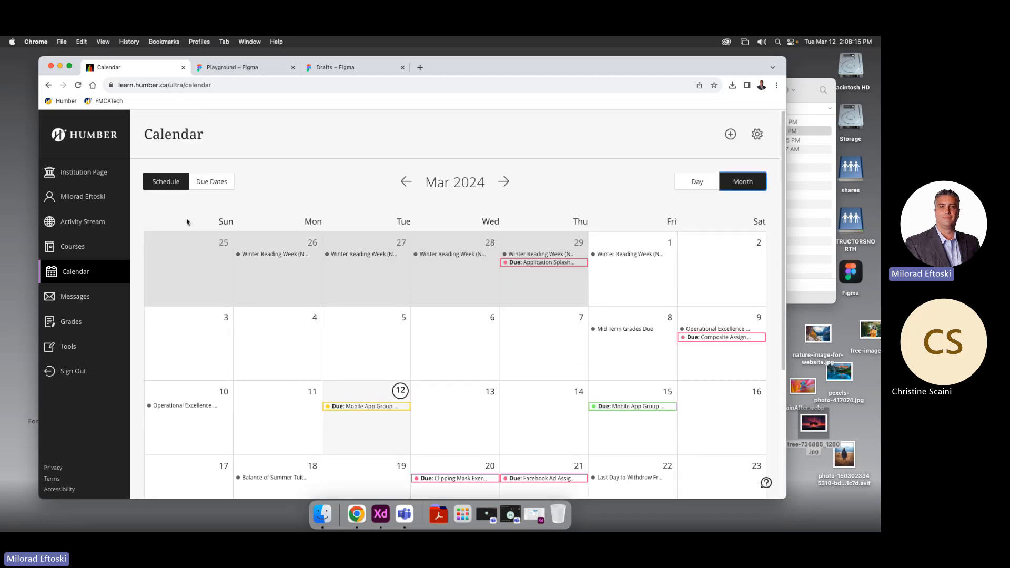
pyautogui.click(78, 275)
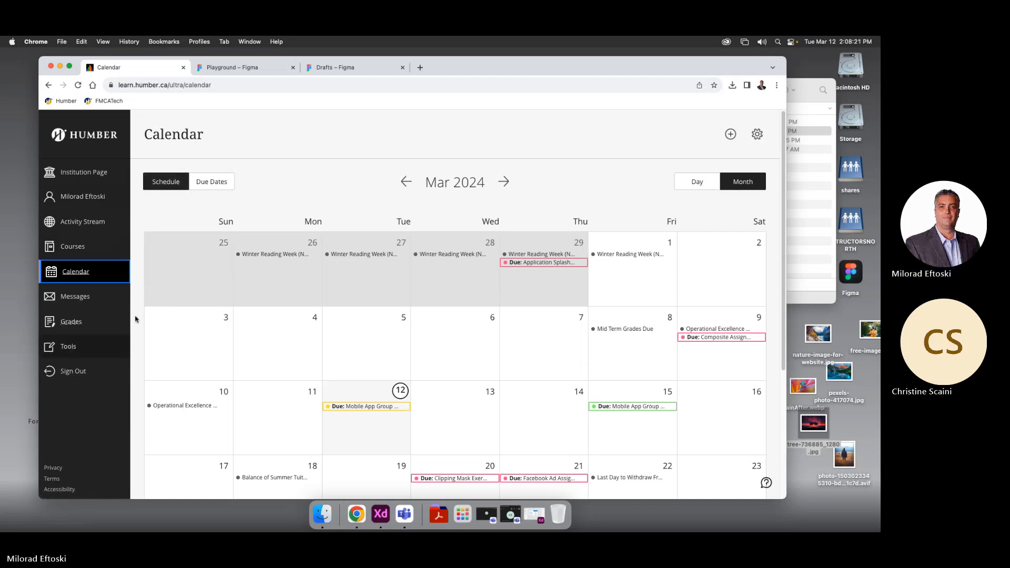
pyautogui.click(82, 195)
# Via Courses, User Experience Design and Gradebook, open Interactive UI Kit's Content and Settings
pyautogui.click(81, 248)
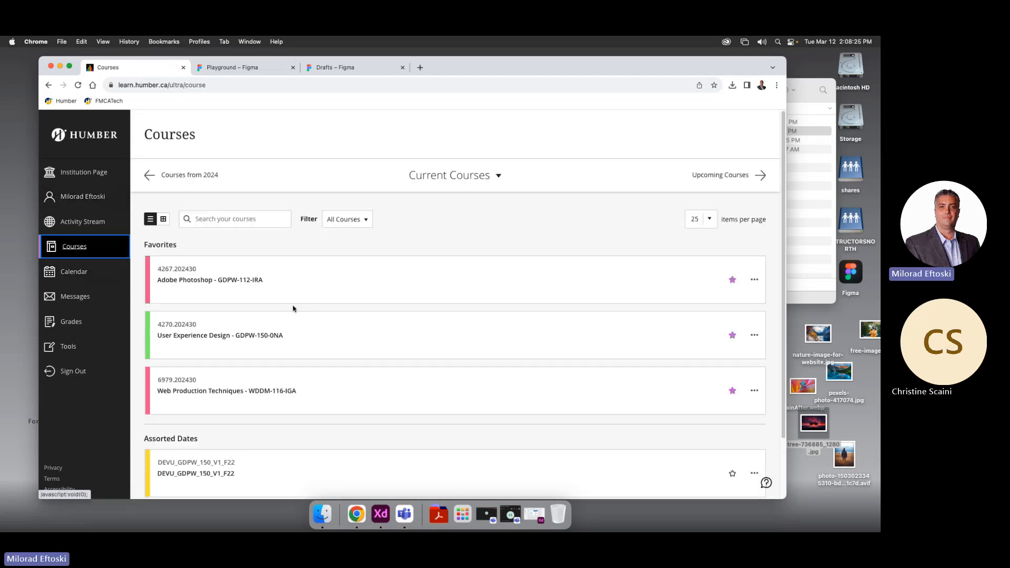
pyautogui.click(367, 335)
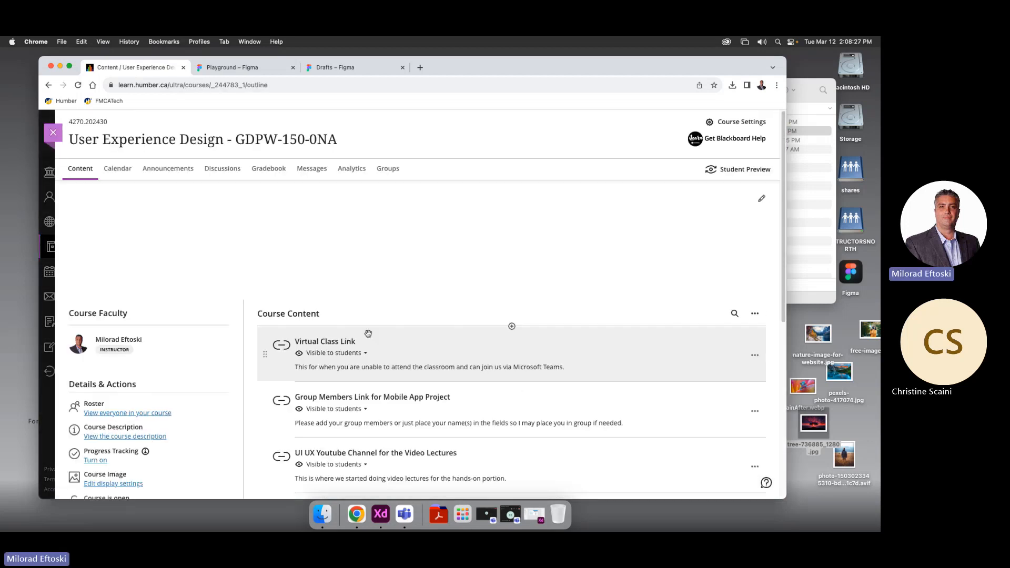
pyautogui.click(275, 171)
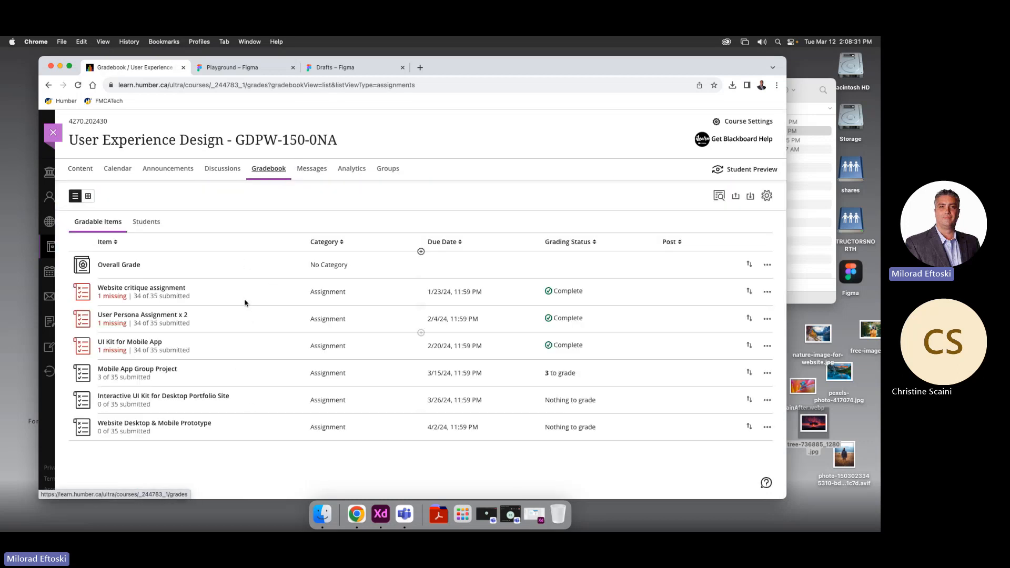
pyautogui.click(156, 399)
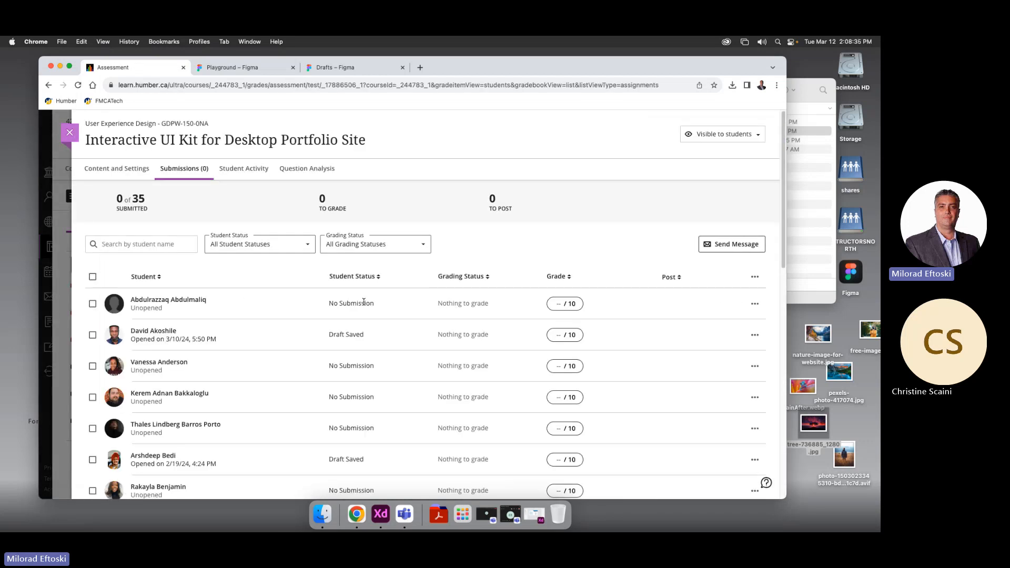
pyautogui.click(115, 172)
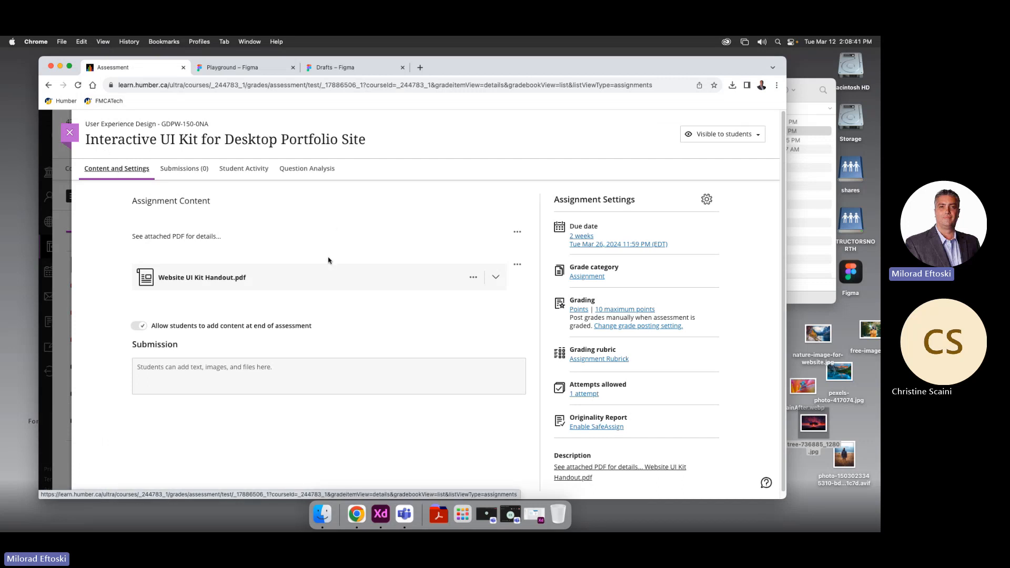
# Expand the Website UI Kit Handout.pdf attachment inline and scroll through the brief
pyautogui.click(329, 277)
pyautogui.scroll(-6, 558, 336)
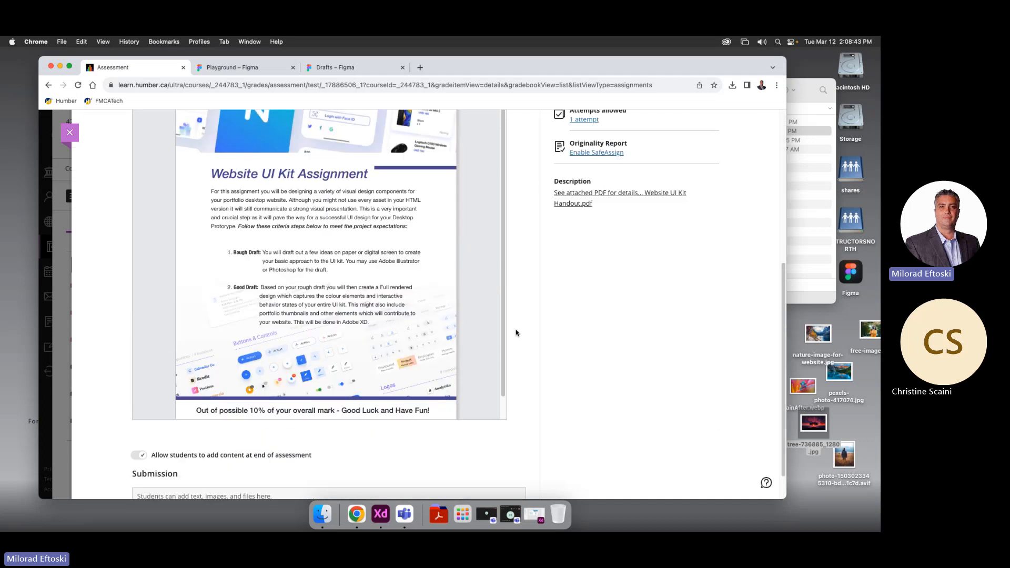
pyautogui.scroll(2, 442, 288)
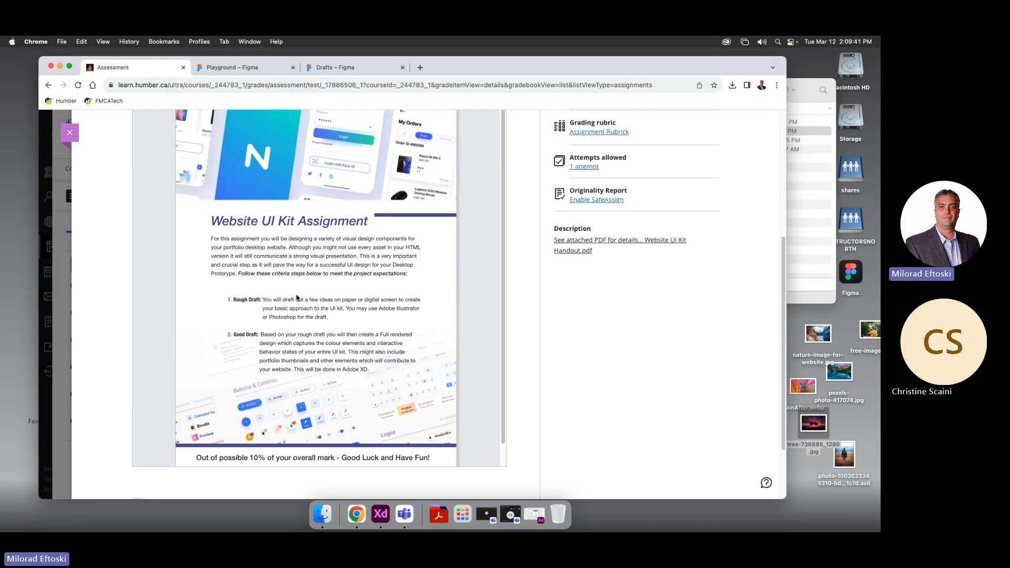
pyautogui.scroll(3, 617, 358)
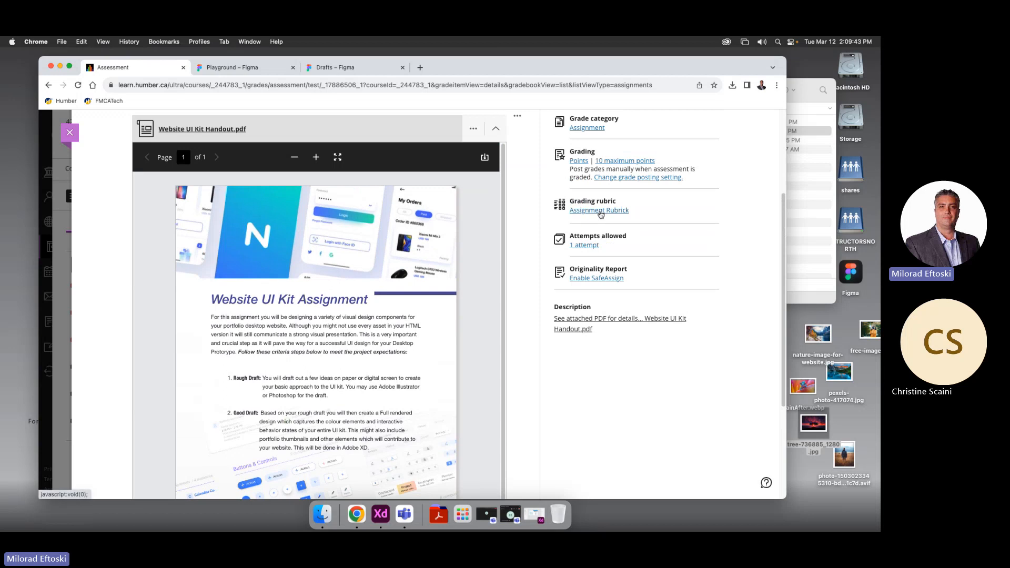
pyautogui.scroll(5, 597, 213)
pyautogui.scroll(-3, 592, 208)
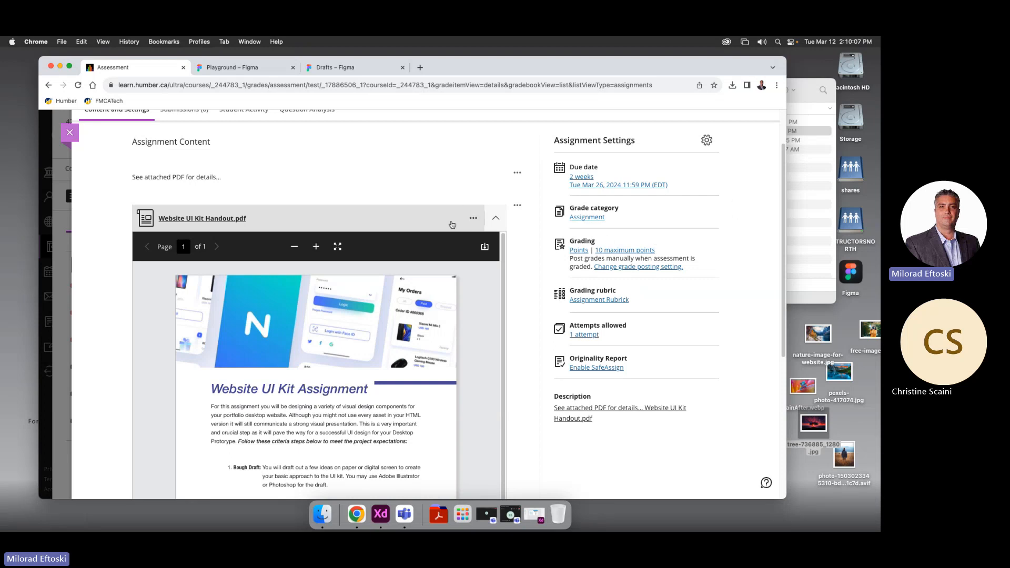
# Close the UI Kit assignment and open Website Desktop & Mobile Prototype's Content and Settings
pyautogui.click(68, 132)
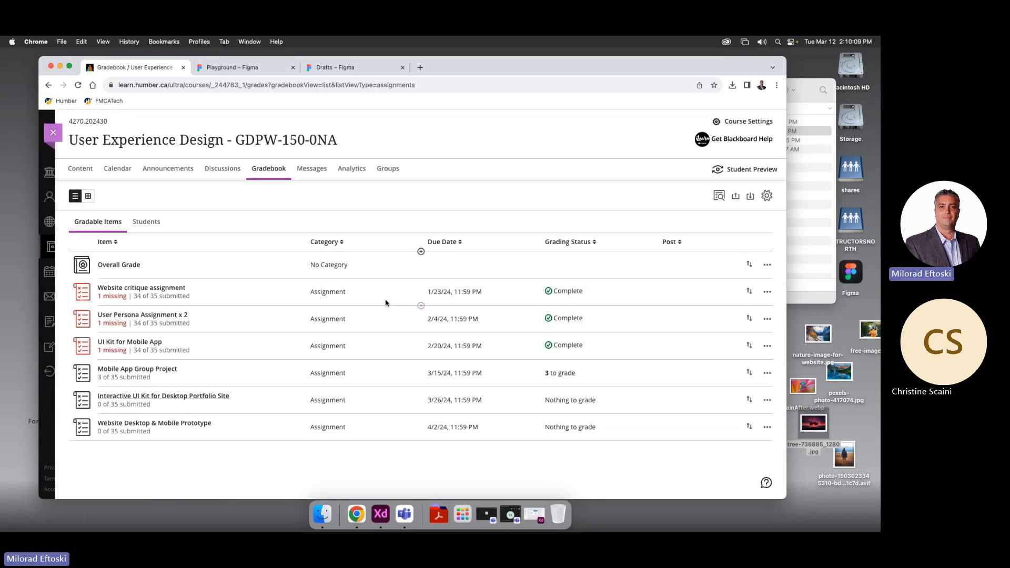
pyautogui.click(154, 423)
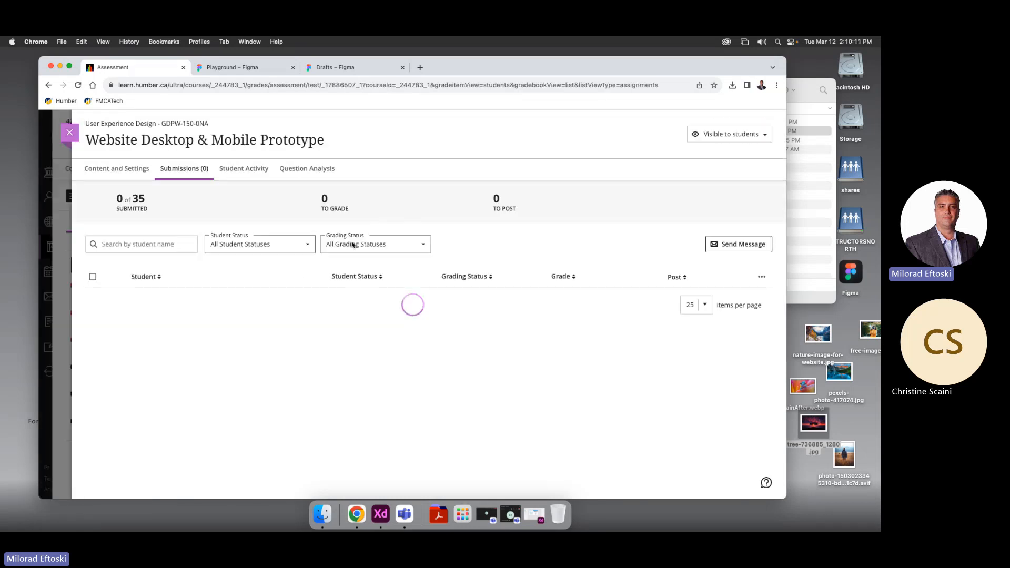
pyautogui.click(129, 174)
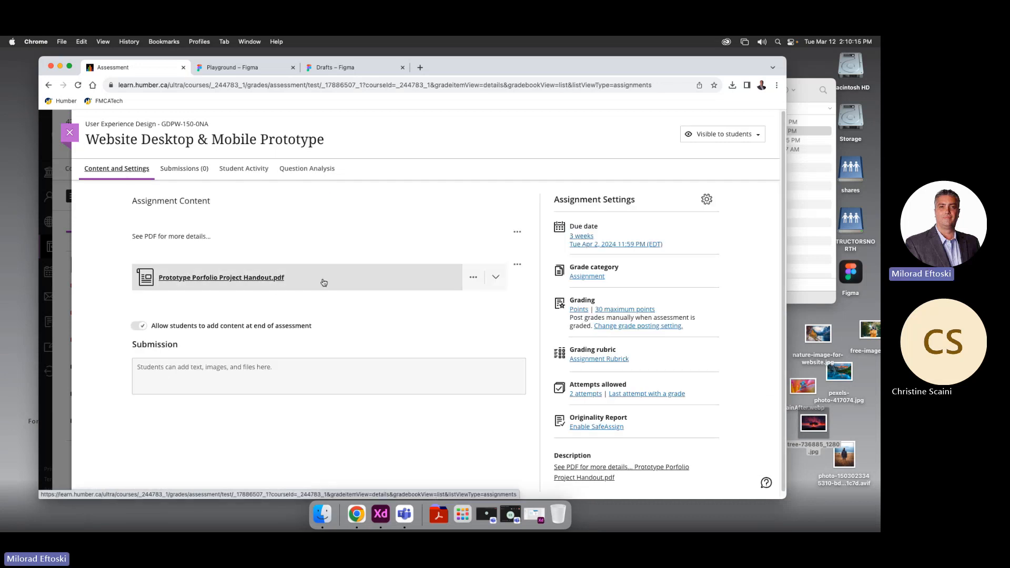
# Read the Prototype Porfolio Project Handout.pdf, selecting the Research step's first line, then switch to Teams
pyautogui.click(324, 282)
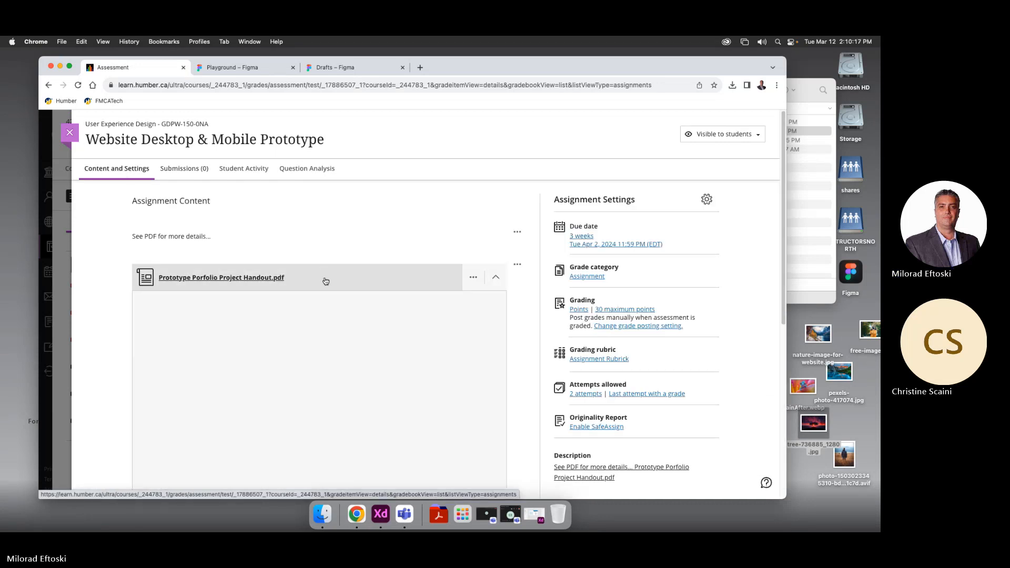
pyautogui.scroll(-5, 528, 399)
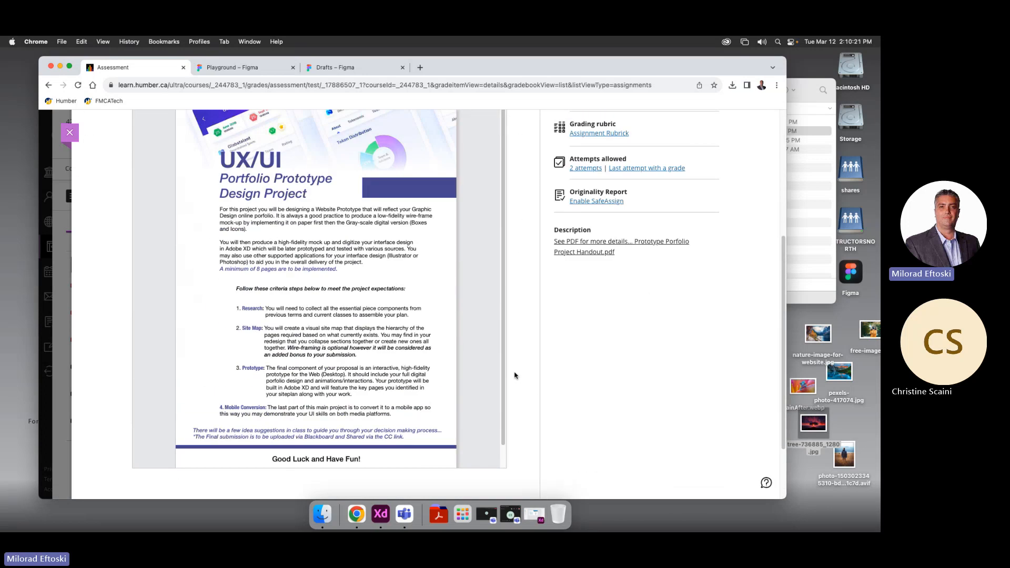
pyautogui.doubleClick(328, 310)
pyautogui.tripleClick(327, 311)
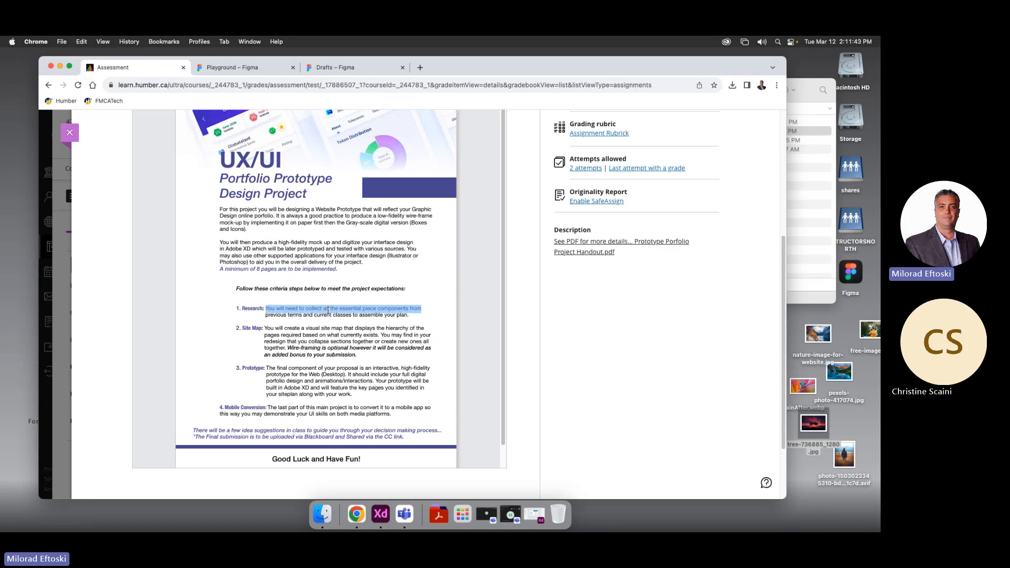
pyautogui.scroll(5, 604, 392)
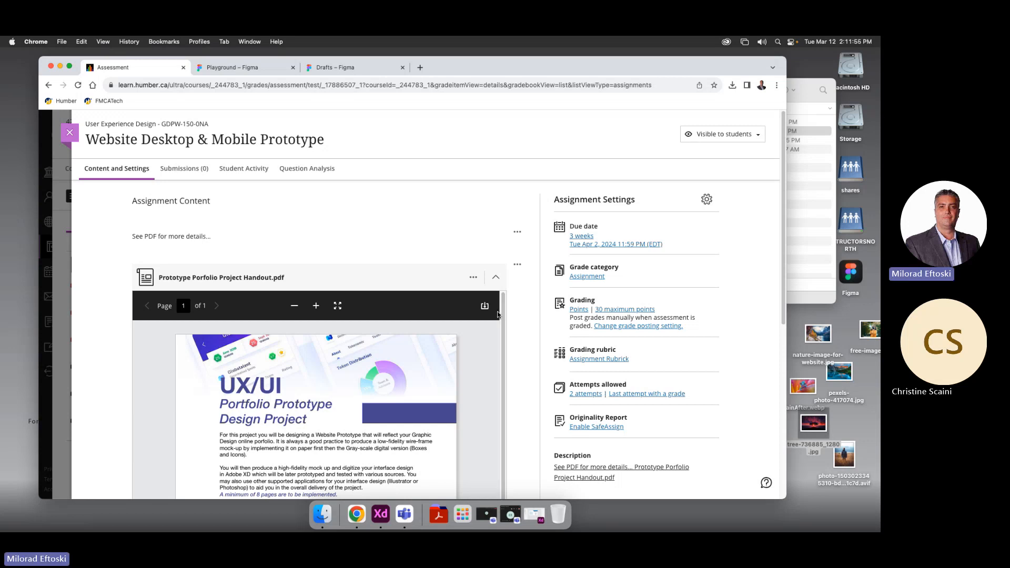
pyautogui.scroll(-6, 519, 333)
pyautogui.scroll(6, 519, 333)
pyautogui.scroll(-3, 515, 331)
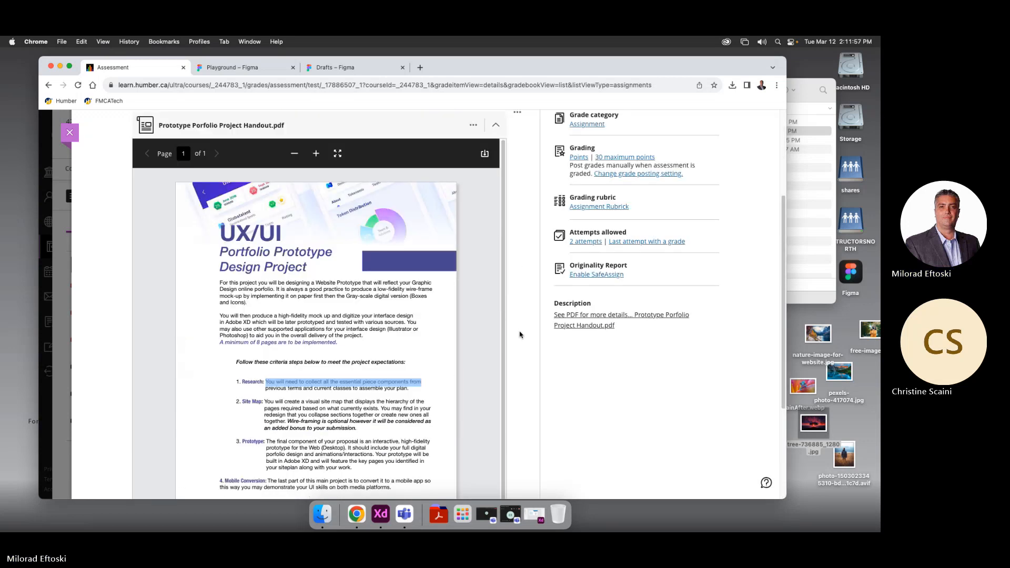
pyautogui.scroll(3, 514, 331)
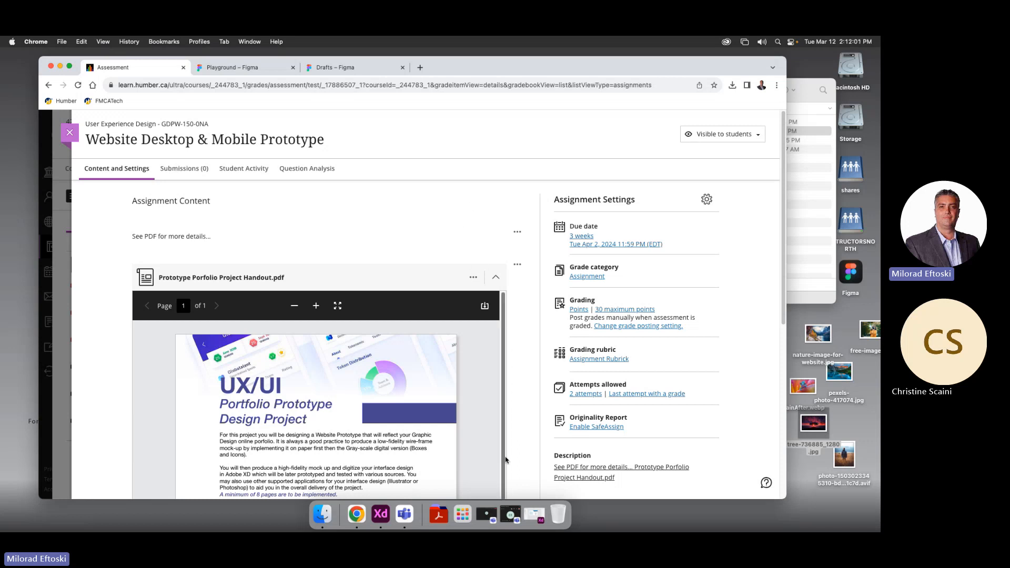
pyautogui.click(404, 514)
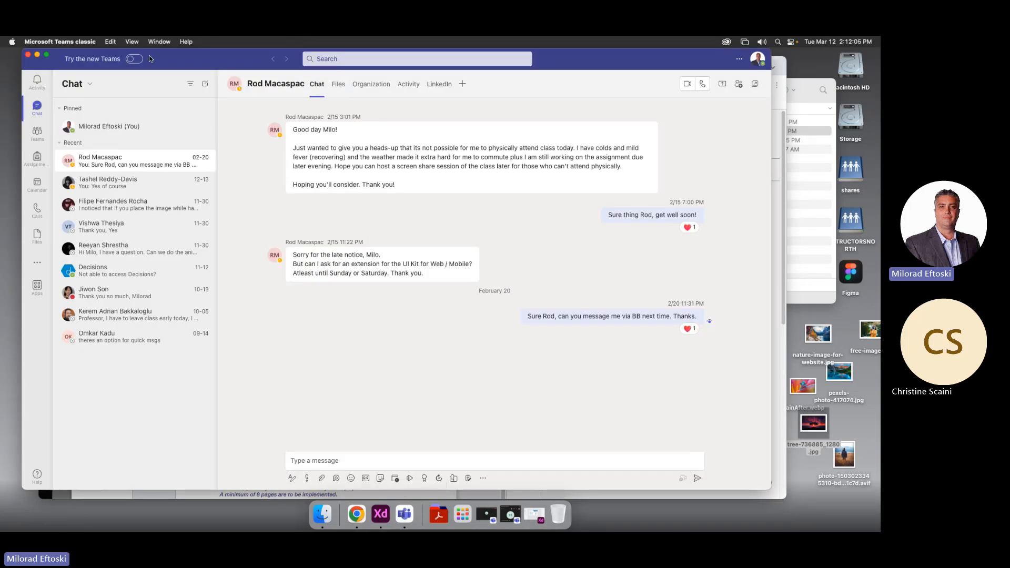
# Bring the Meeting in "General" window to the front from Teams' Window menu
pyautogui.click(158, 42)
pyautogui.click(191, 161)
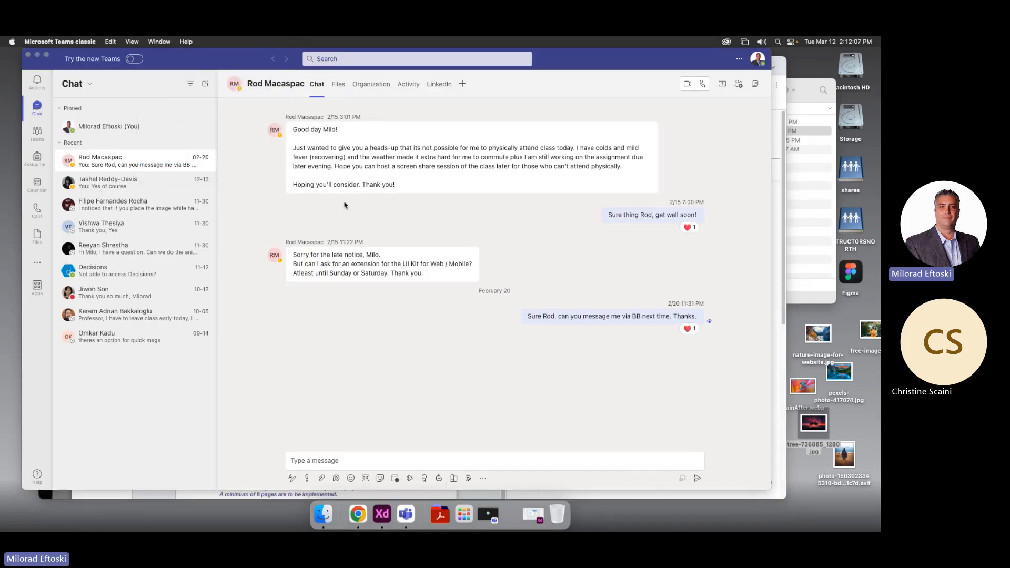